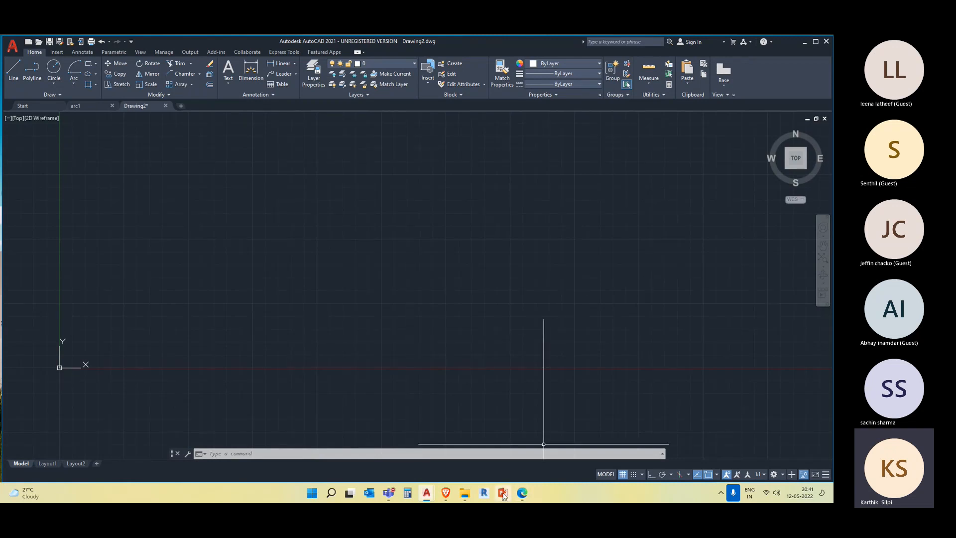
Step: Switch to the PowerPoint presentation, view the Hatching and Super Hatching slide and the Blocks slide, and return to AutoCAD
click(503, 492)
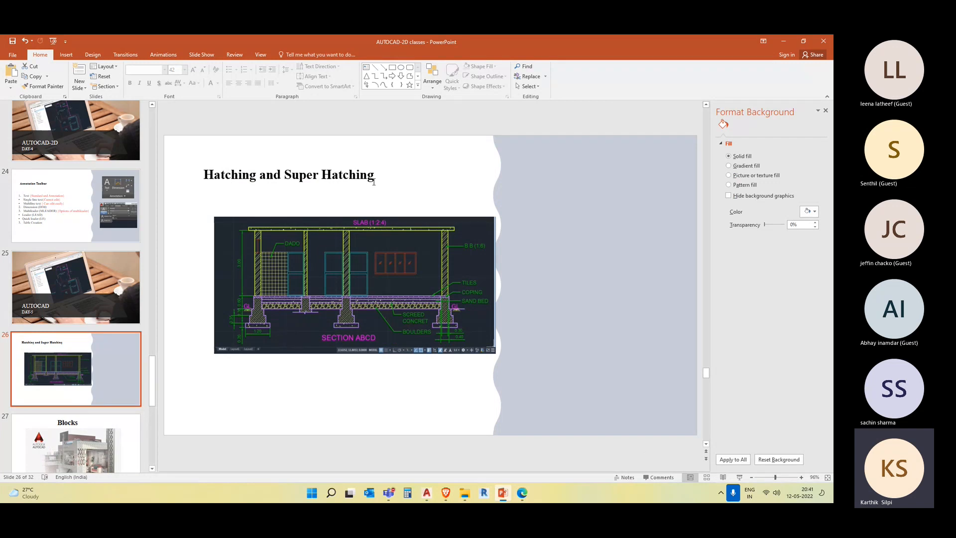
click(82, 459)
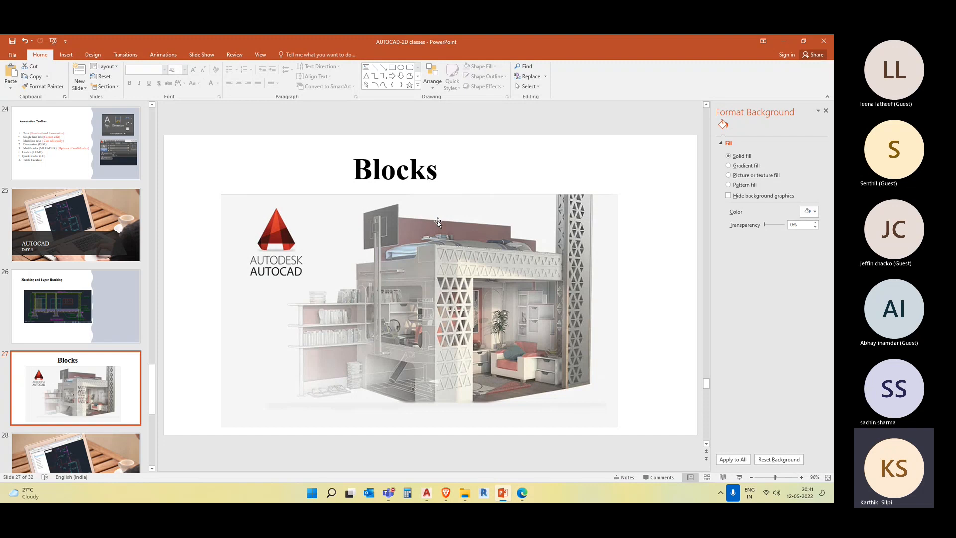
click(783, 41)
Step: Draw a freehand rectangle in the empty drawing area above and to the right of the origin
middle_drag(184, 347, 176, 354)
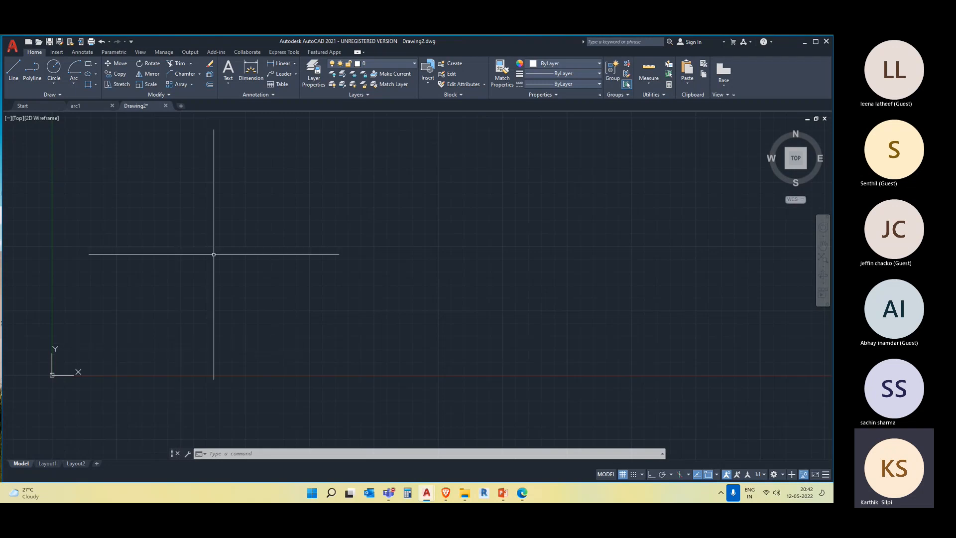
middle_drag(215, 267, 217, 294)
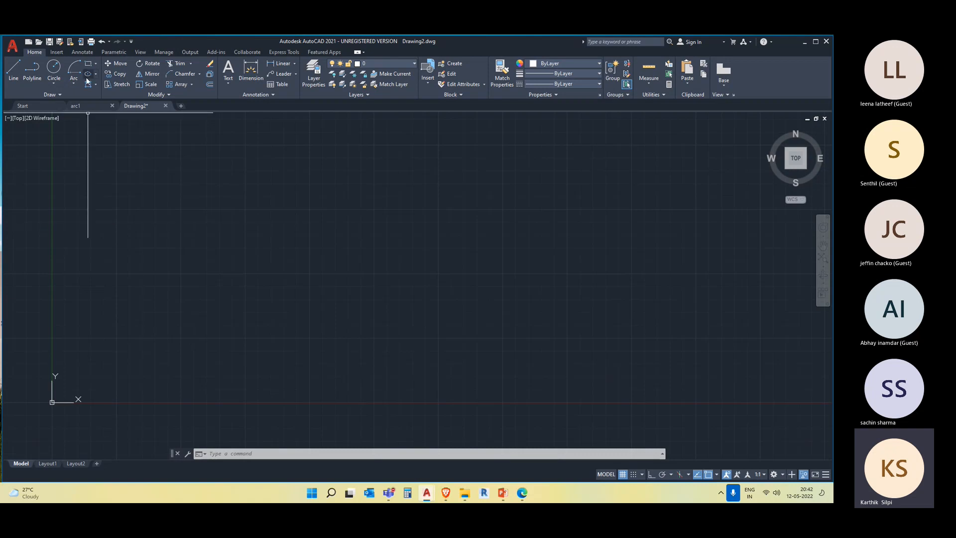
text(rec)
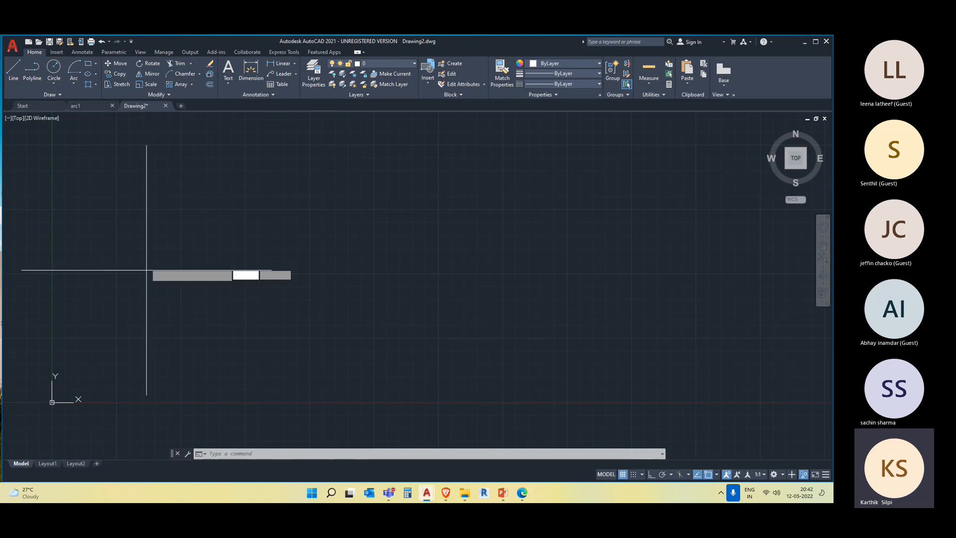
key(Return)
click(135, 225)
click(238, 293)
key(Escape)
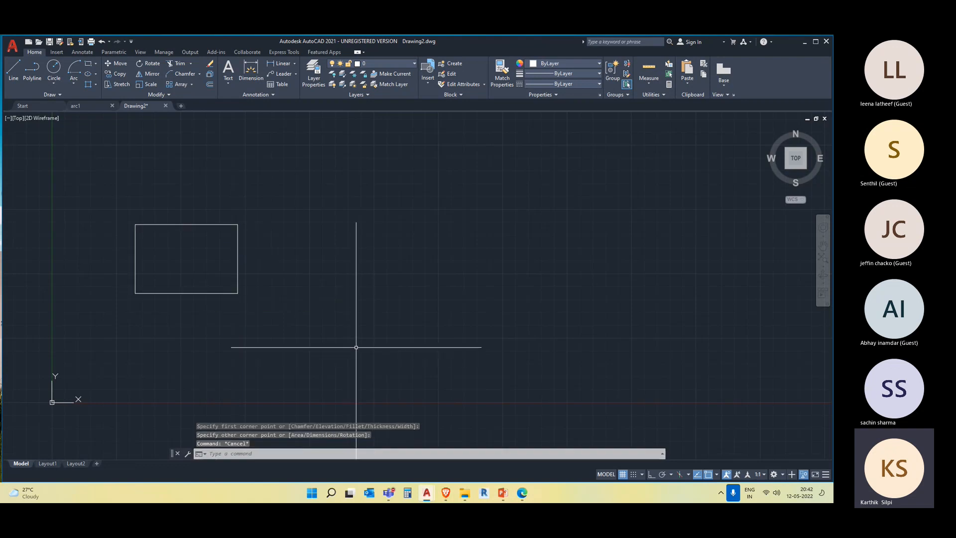
key(Escape)
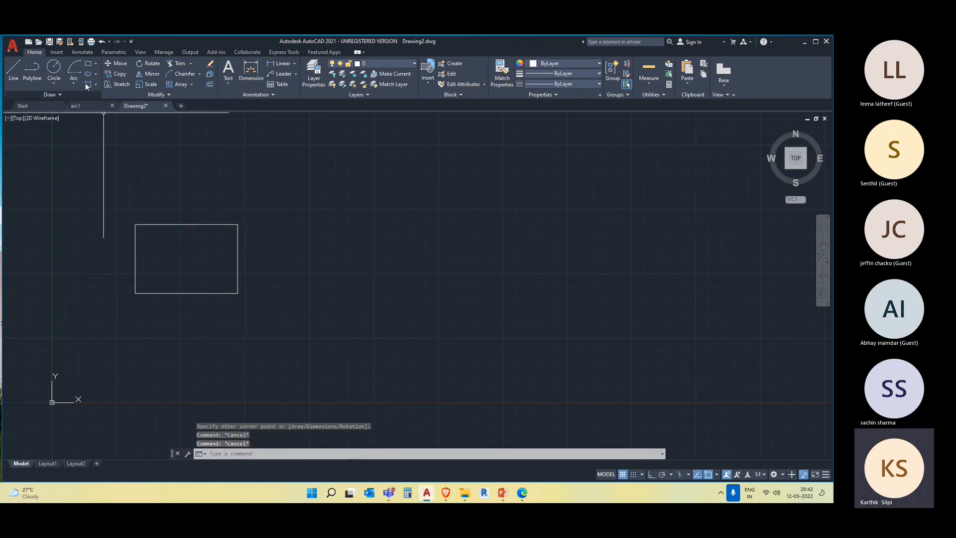
Step: Draw a 6-sided polygon, inscribed in a circle, to the right of the rectangle
click(96, 64)
click(98, 99)
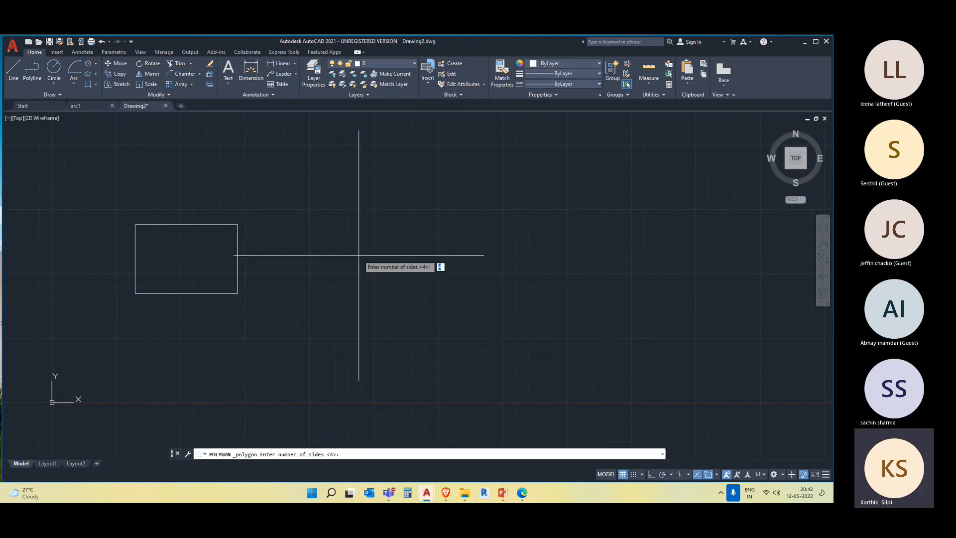
text(6)
key(Return)
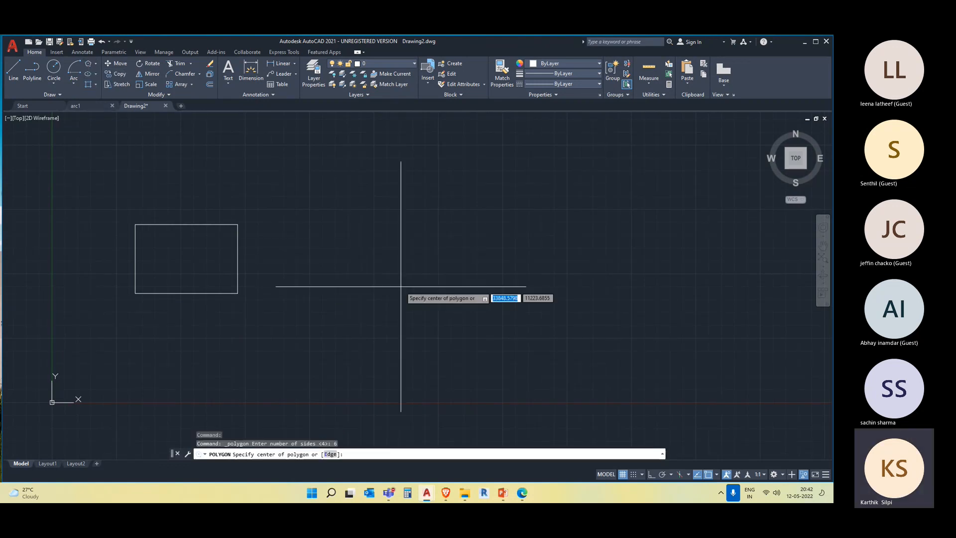
click(338, 222)
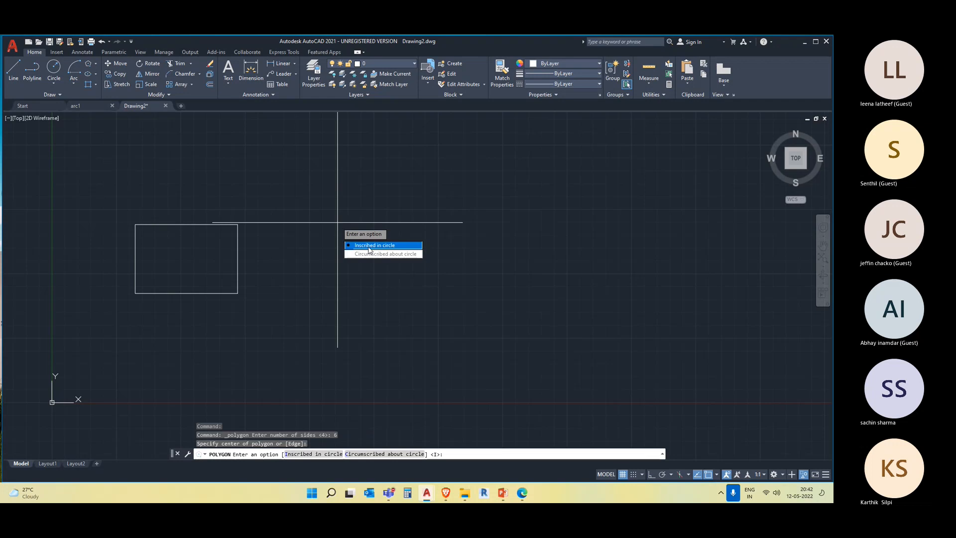
click(373, 246)
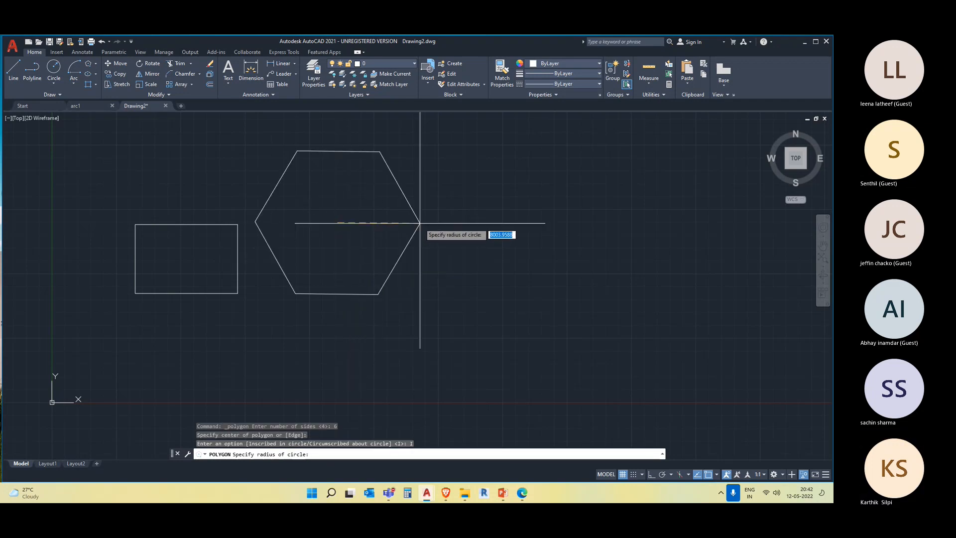
click(413, 225)
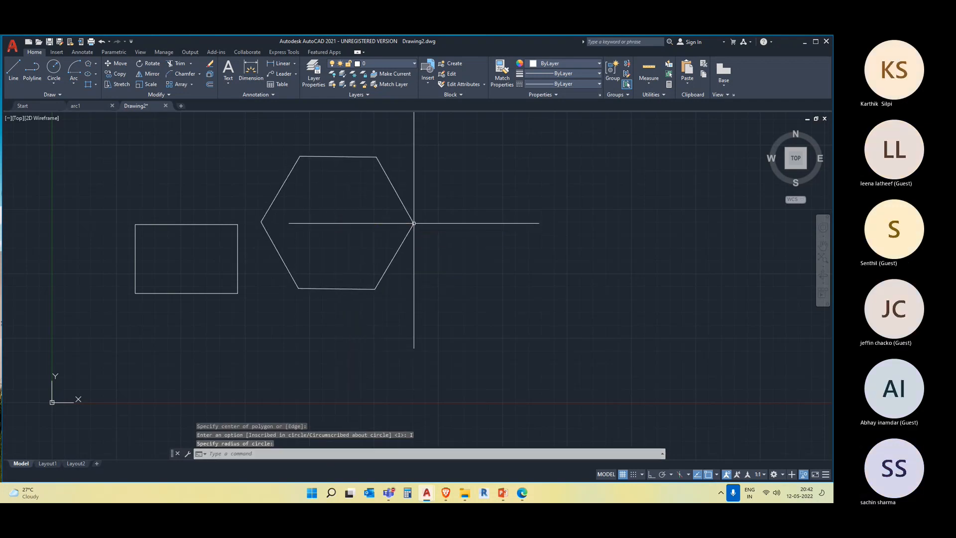
key(Escape)
key(Escape)
Step: Draw a small circle at the centre of the hexagon, well inside its edges
text(c)
key(Return)
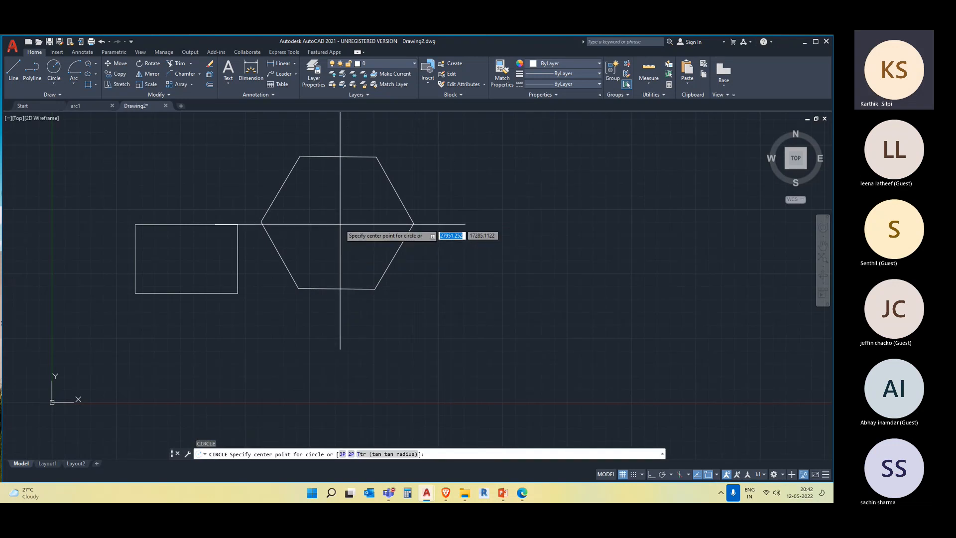
click(337, 222)
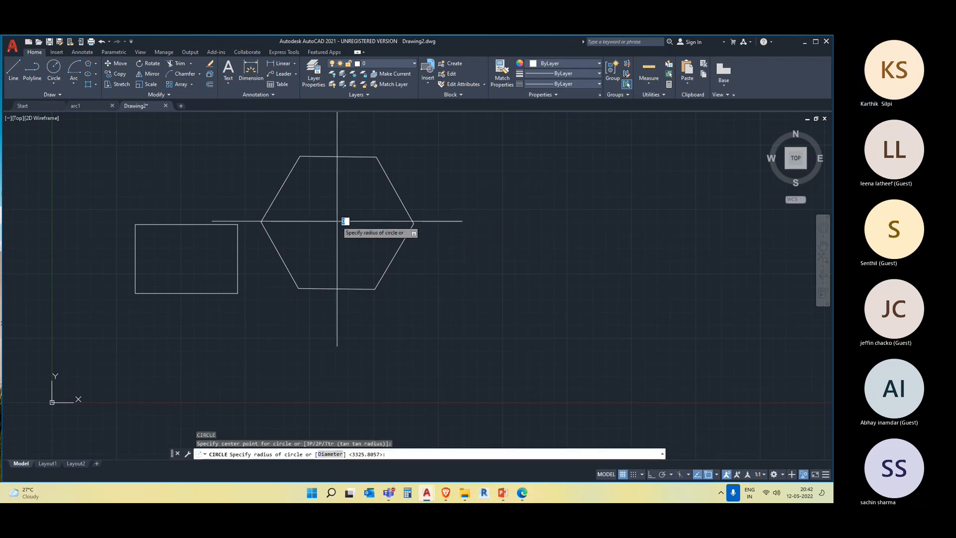
click(348, 249)
key(Escape)
scroll(353, 333, up, 2)
scroll(468, 297, down, 2)
mouse_move(469, 297)
middle_down()
mouse_move(433, 352)
mouse_move(418, 327)
middle_up()
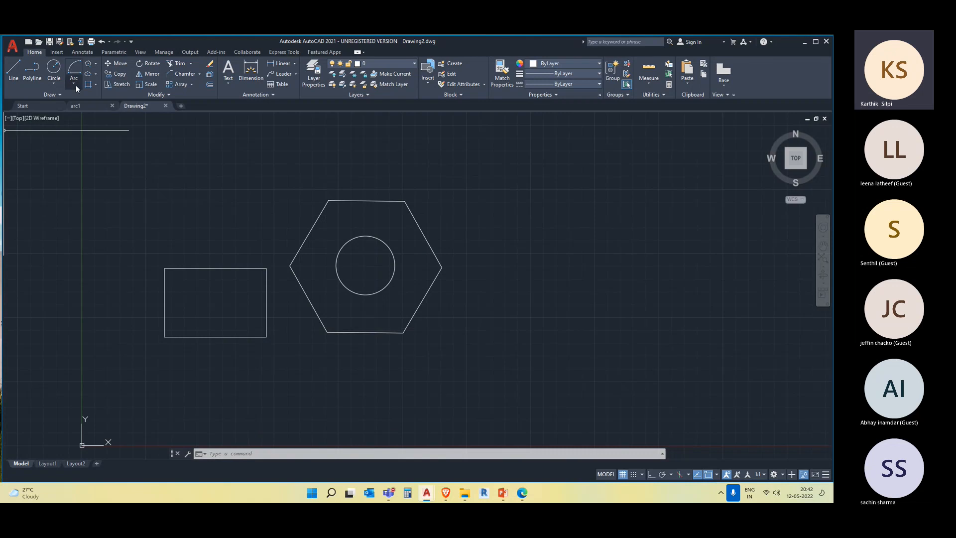
click(96, 84)
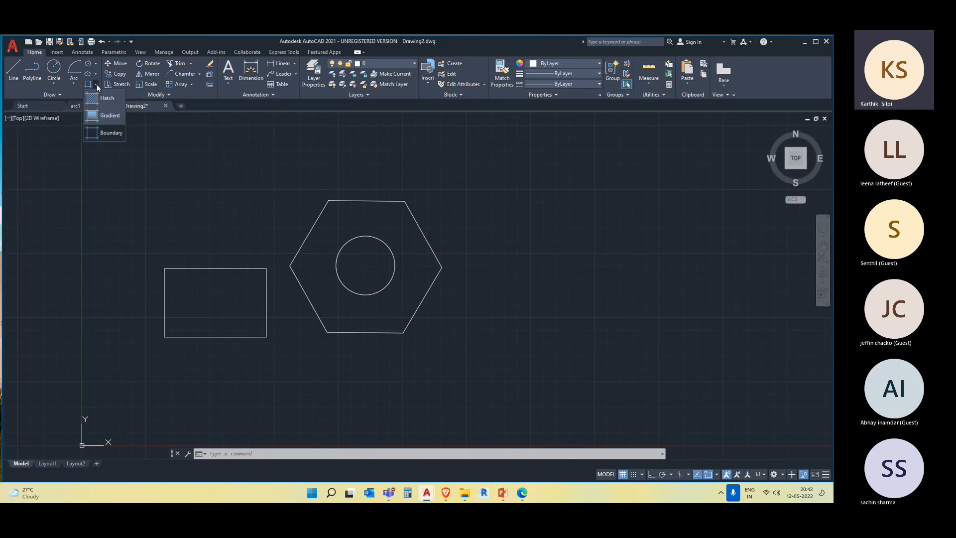
click(107, 99)
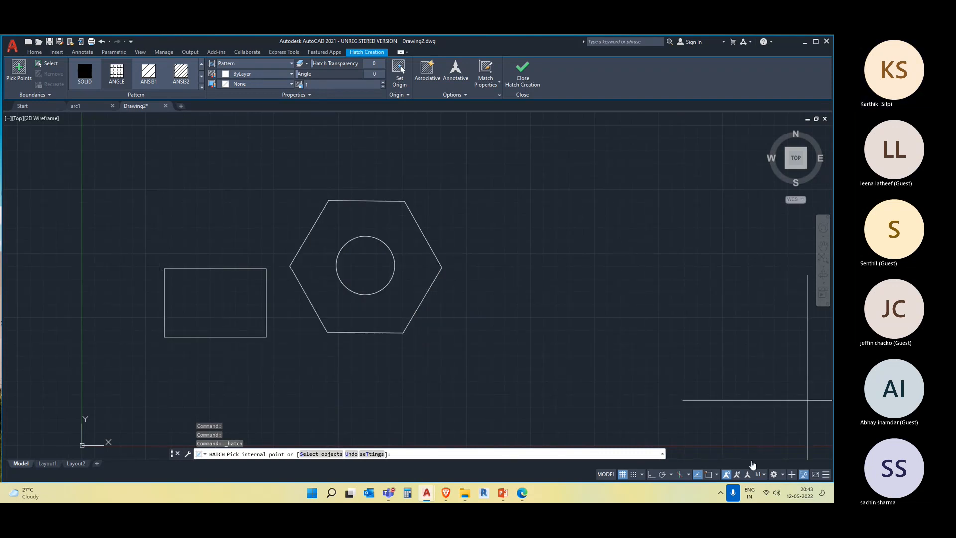
click(759, 467)
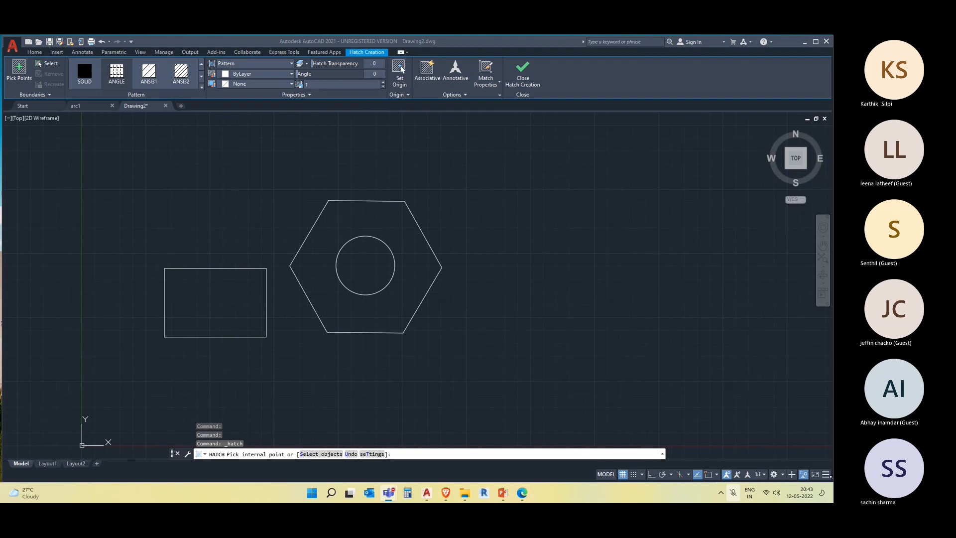
click(754, 461)
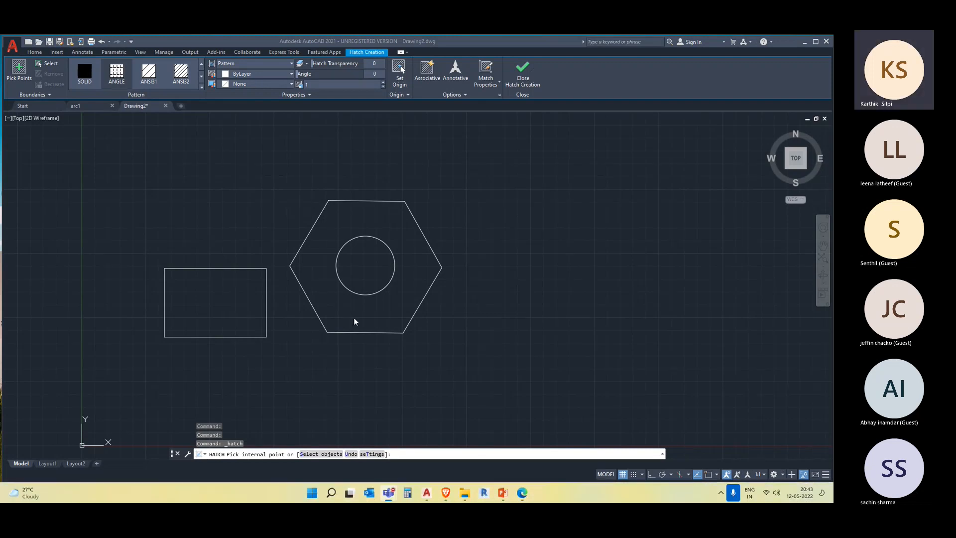
click(412, 379)
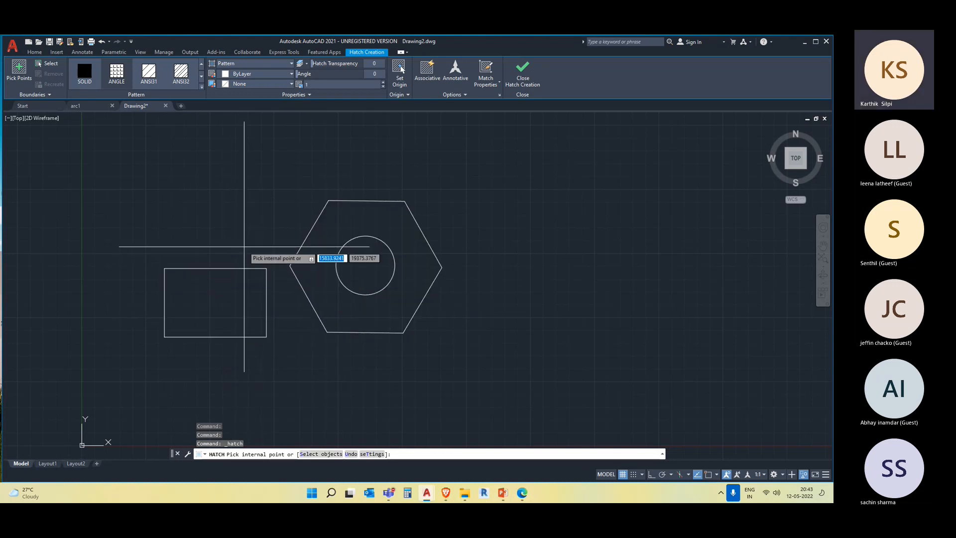
key(Escape)
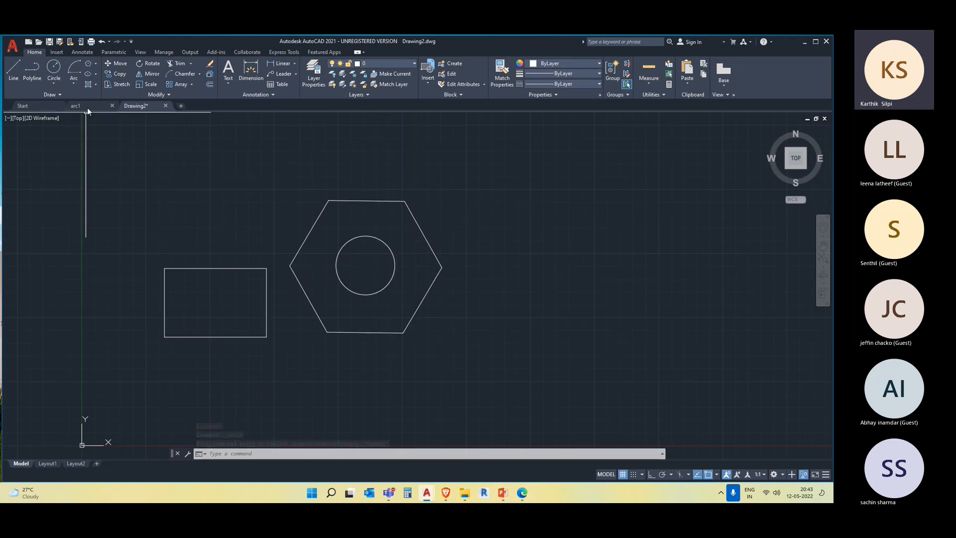
Step: Create a polyline boundary from the circle's interior with island detection on and the current viewport as boundary set
click(96, 86)
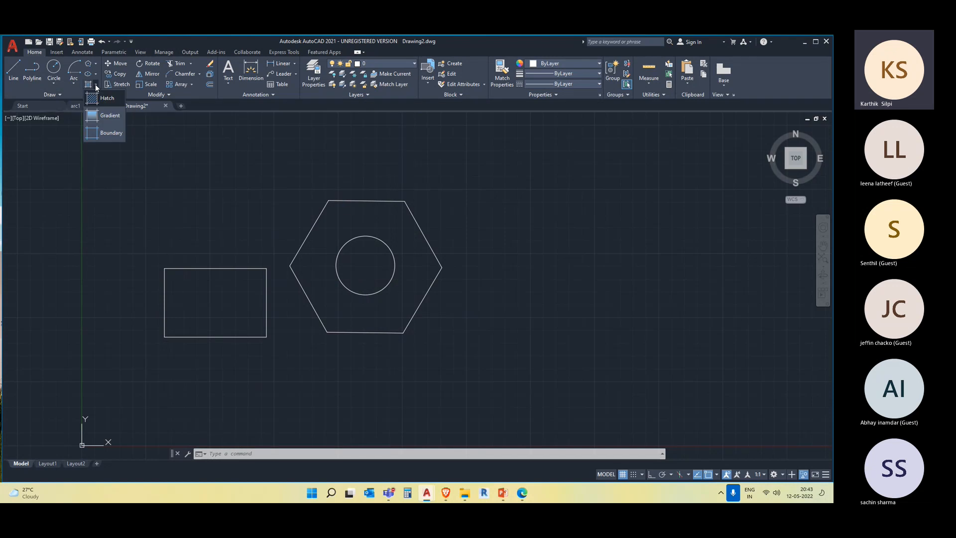
click(112, 134)
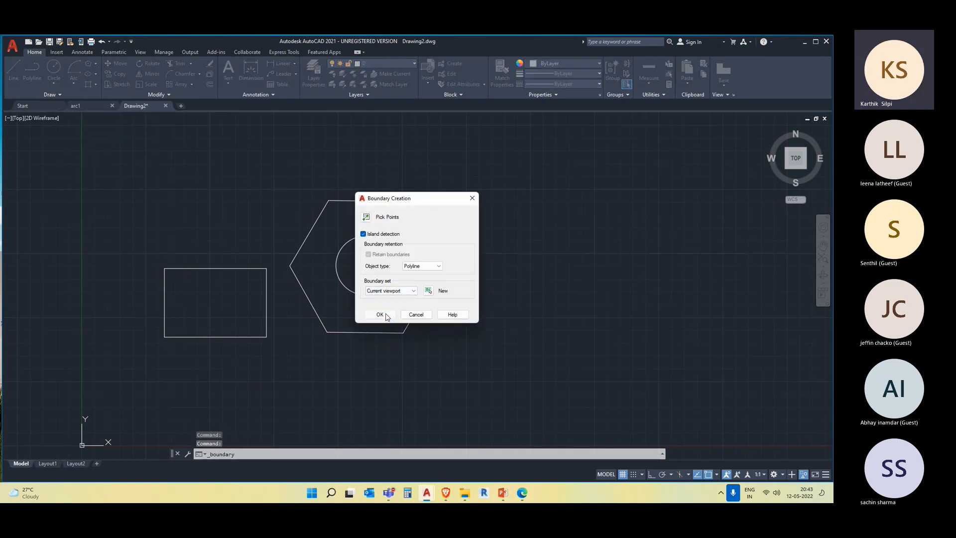
click(365, 217)
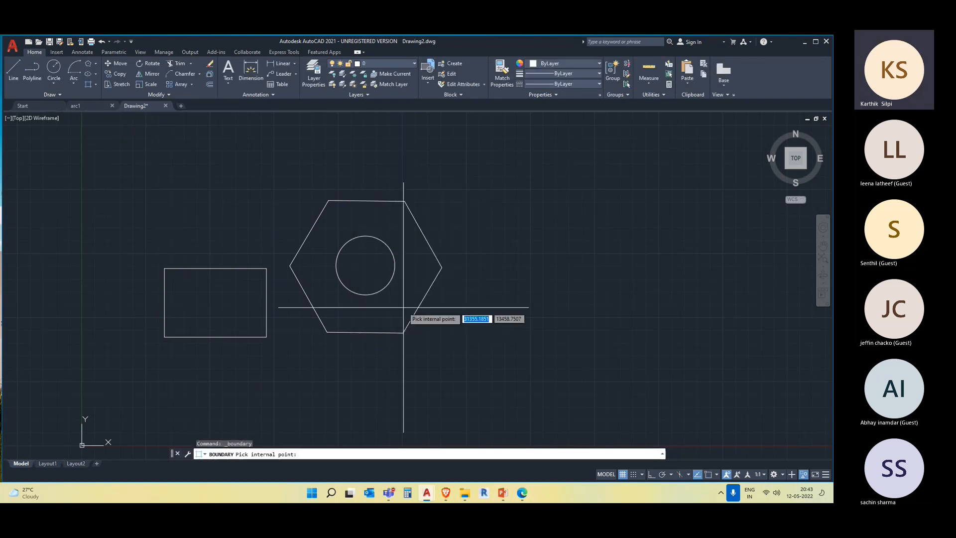
click(381, 241)
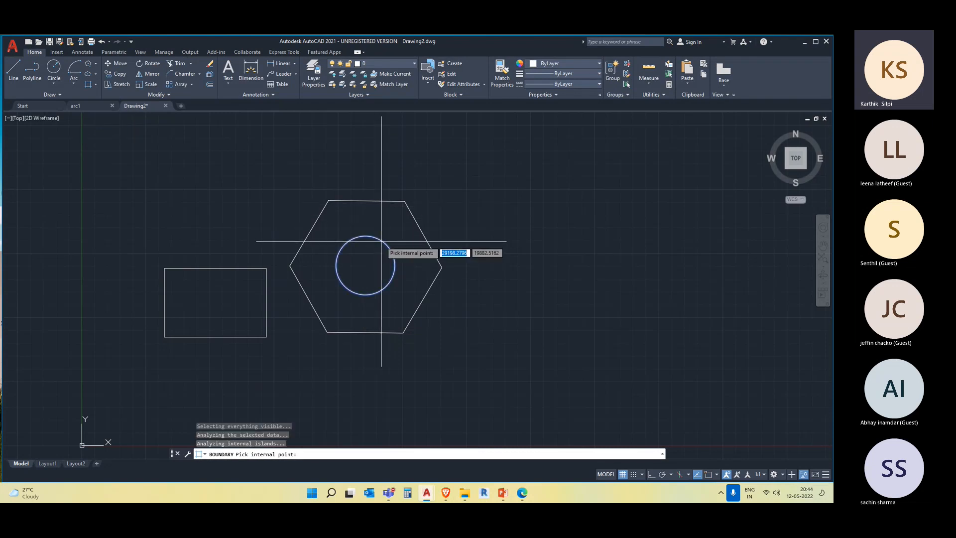
key(Return)
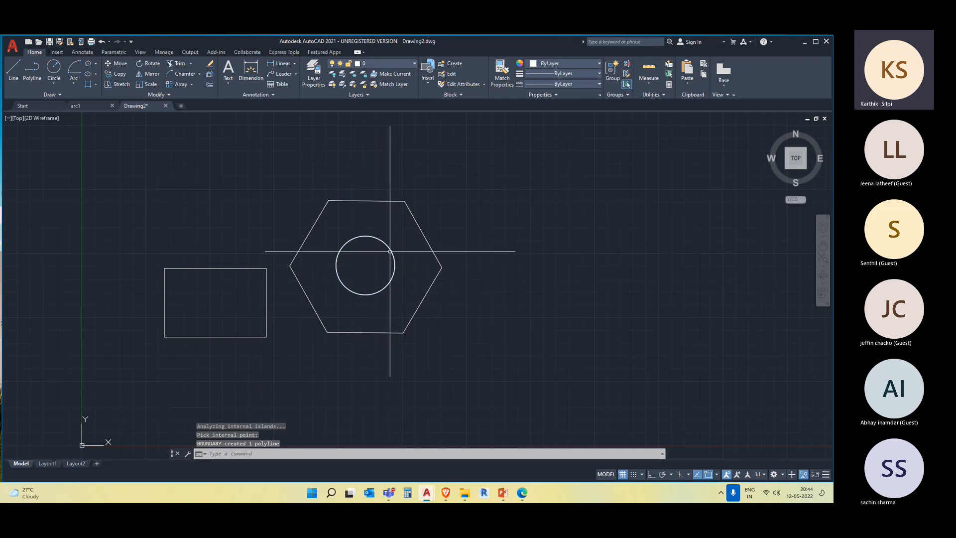
scroll(390, 252, up, 3)
scroll(476, 199, down, 3)
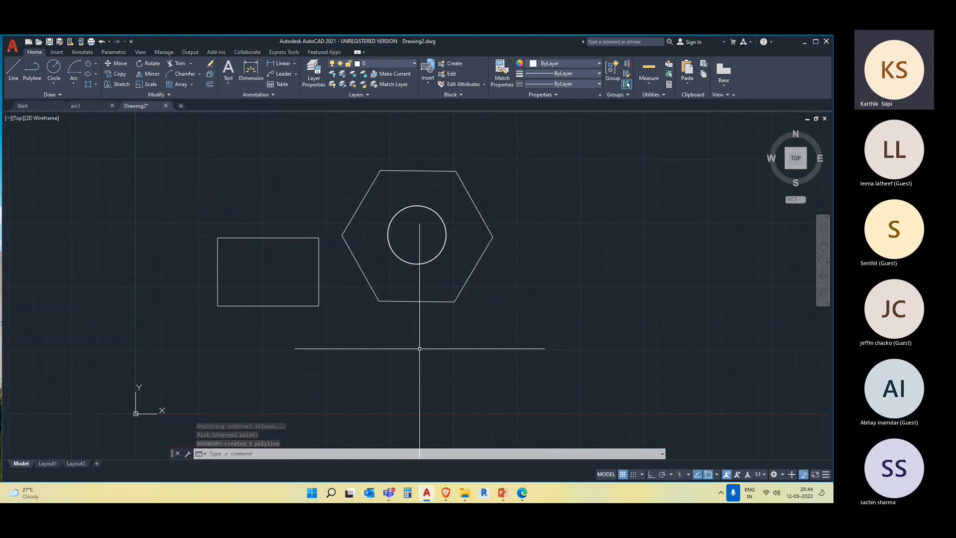
Step: Hatch the area between the hexagon and the inner circle with the ANSI36 pattern at scale 50
click(95, 84)
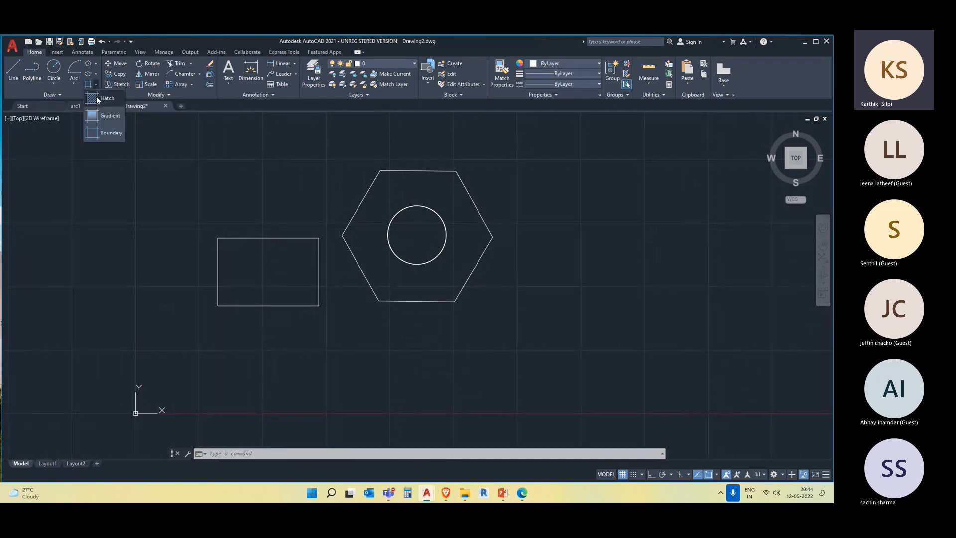
click(97, 96)
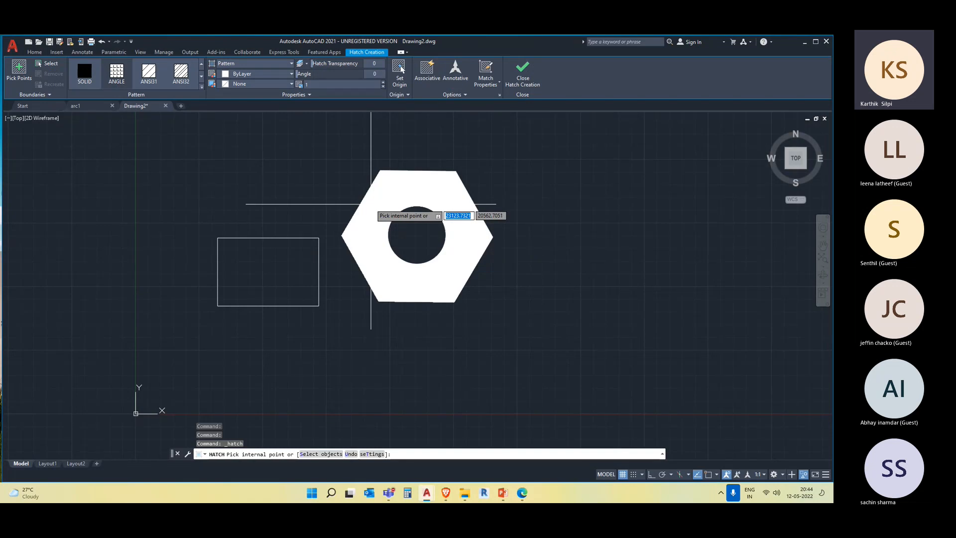
click(202, 87)
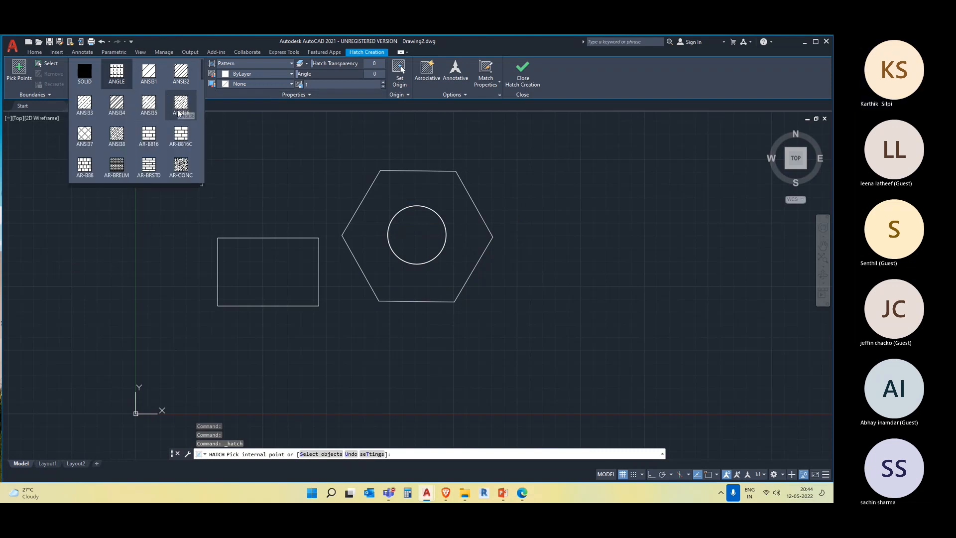
click(178, 105)
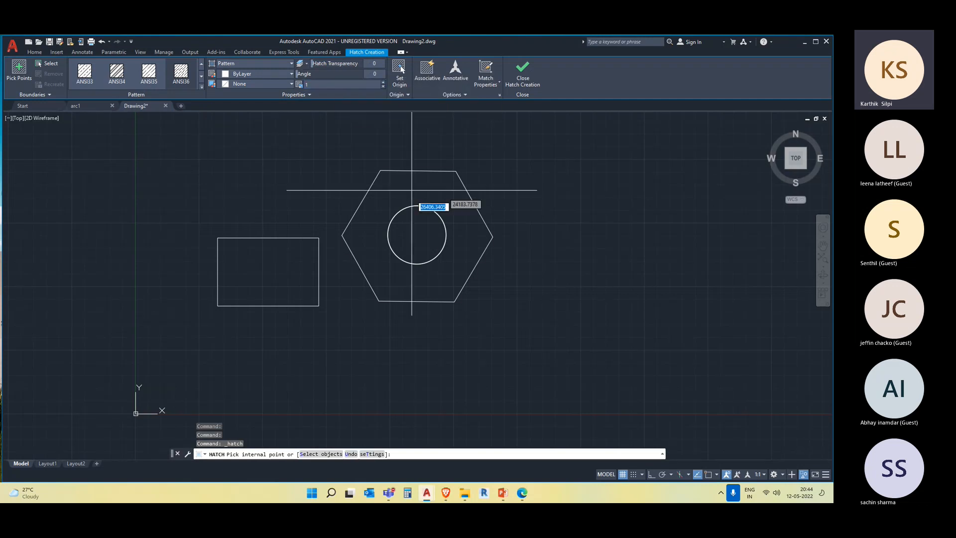
click(335, 85)
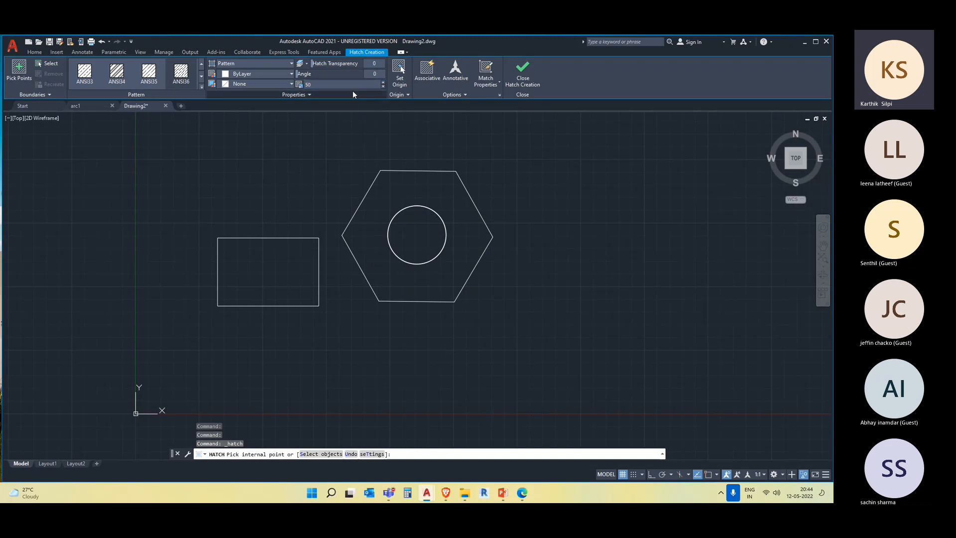
click(405, 192)
scroll(404, 193, up, 4)
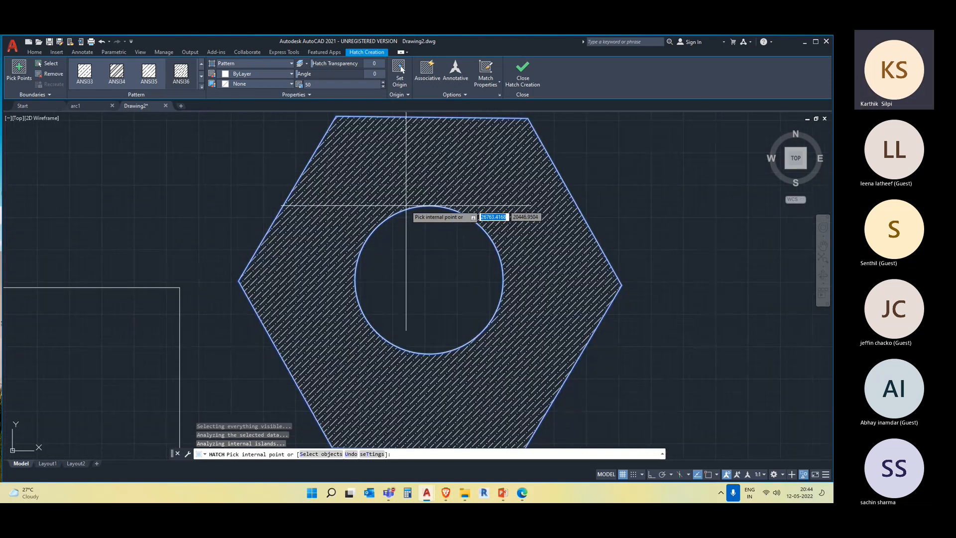
scroll(406, 245, down, 6)
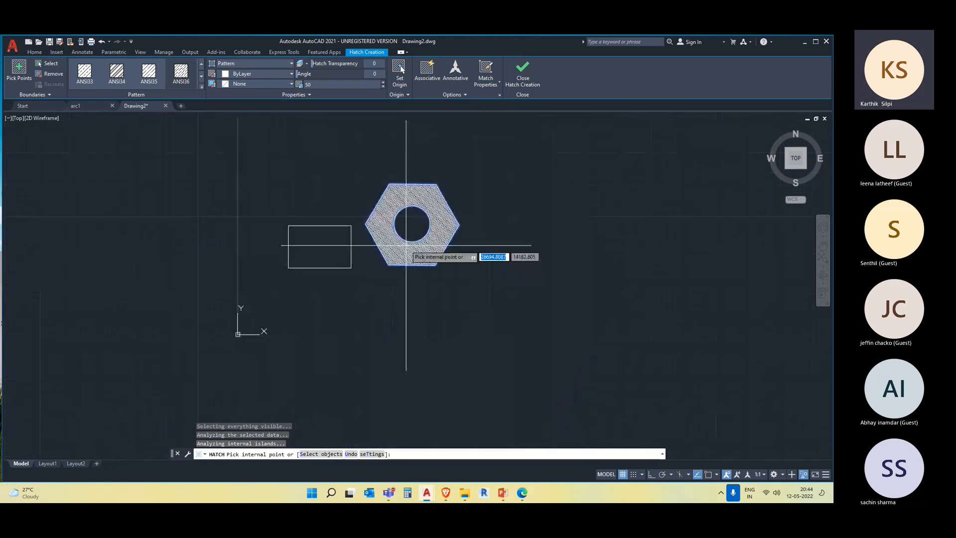
click(522, 72)
scroll(430, 215, up, 5)
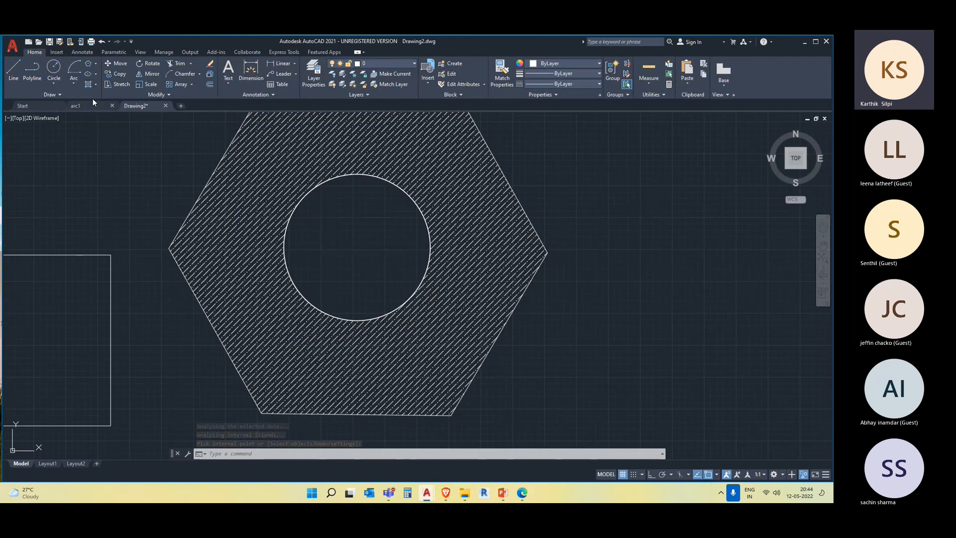
Step: Start a new hatch and admit the participant waiting in the meeting lobby, minimising the meeting window
click(89, 84)
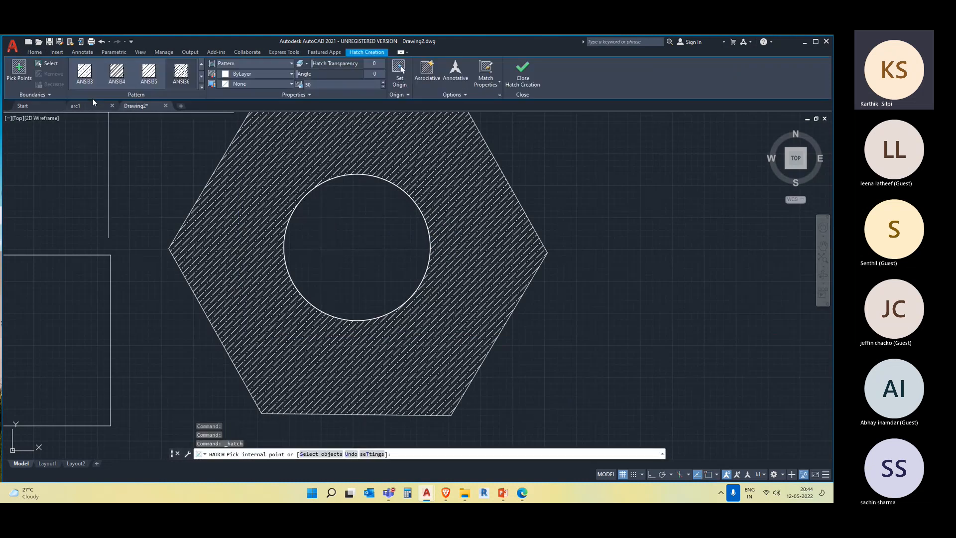
click(201, 88)
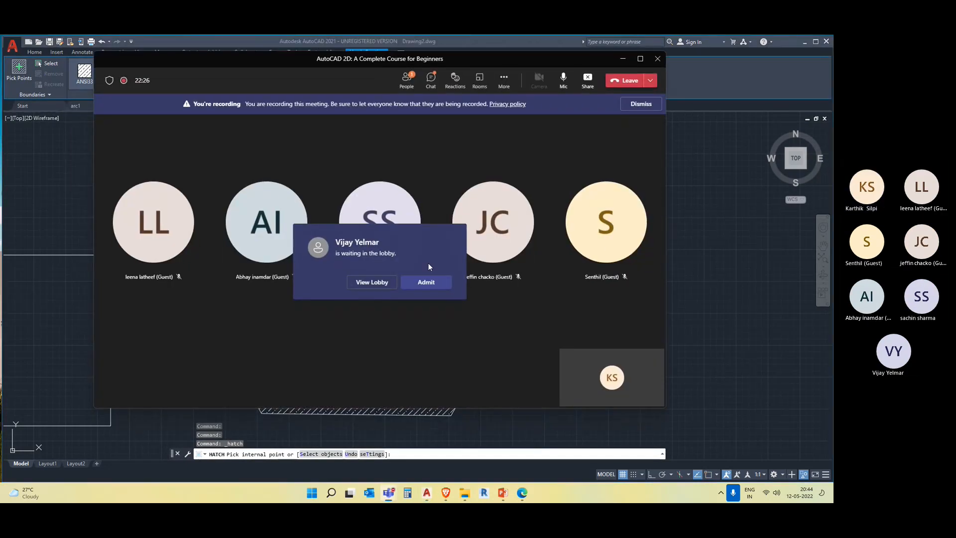
click(436, 286)
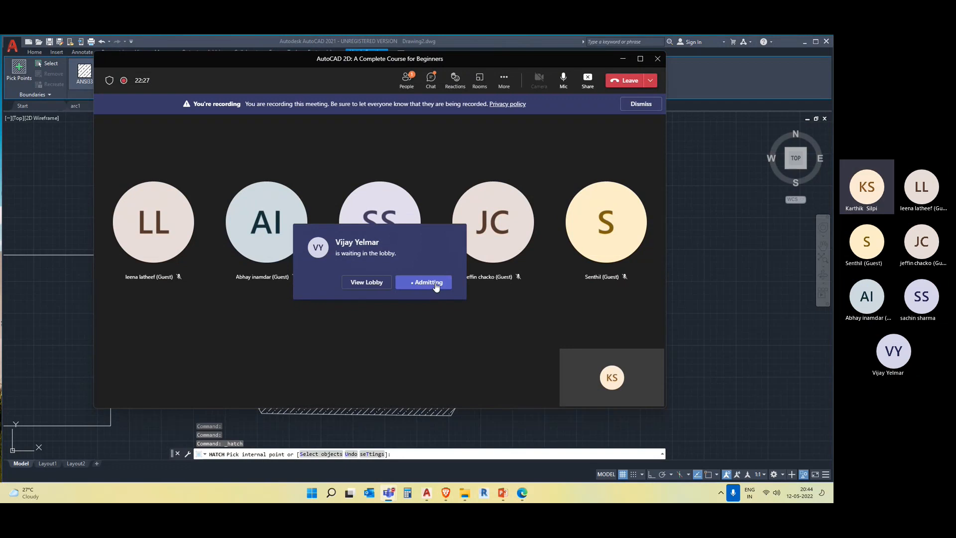
click(623, 60)
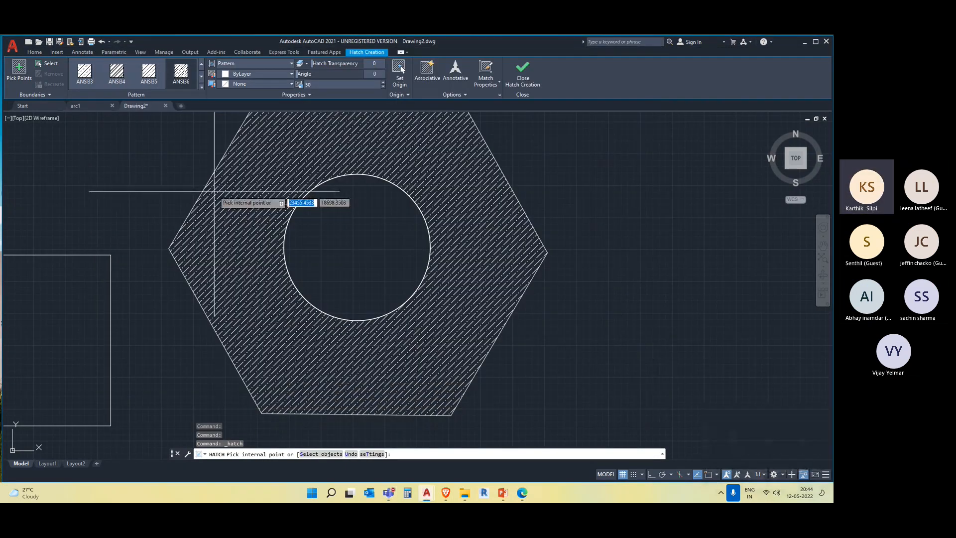
Step: Hatch the inside of the circle with the AR-HBONE pattern at scale 10
click(200, 88)
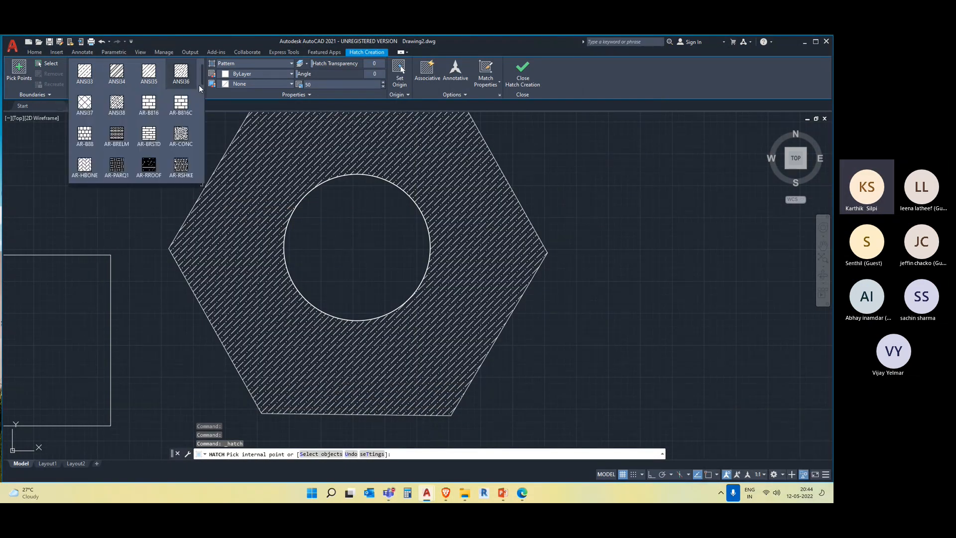
click(85, 172)
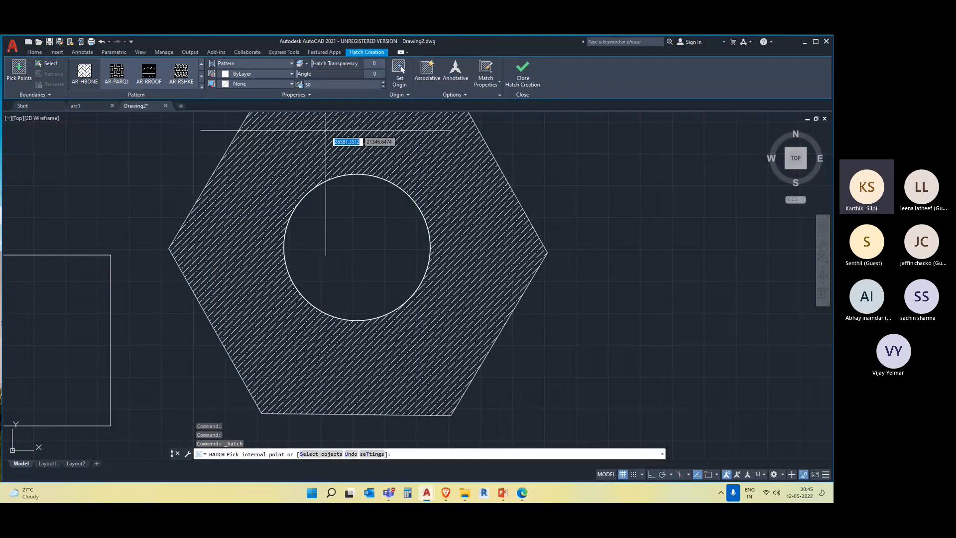
click(317, 86)
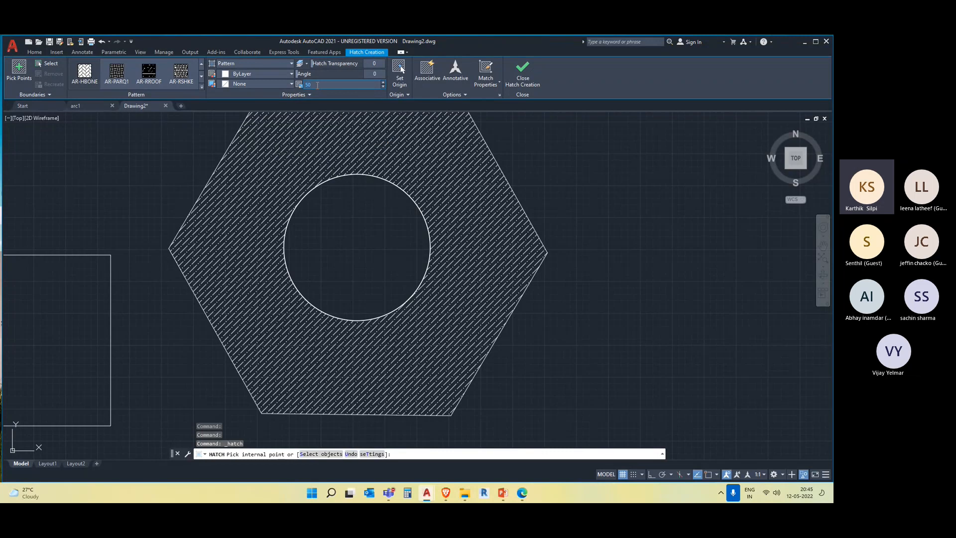
text(10)
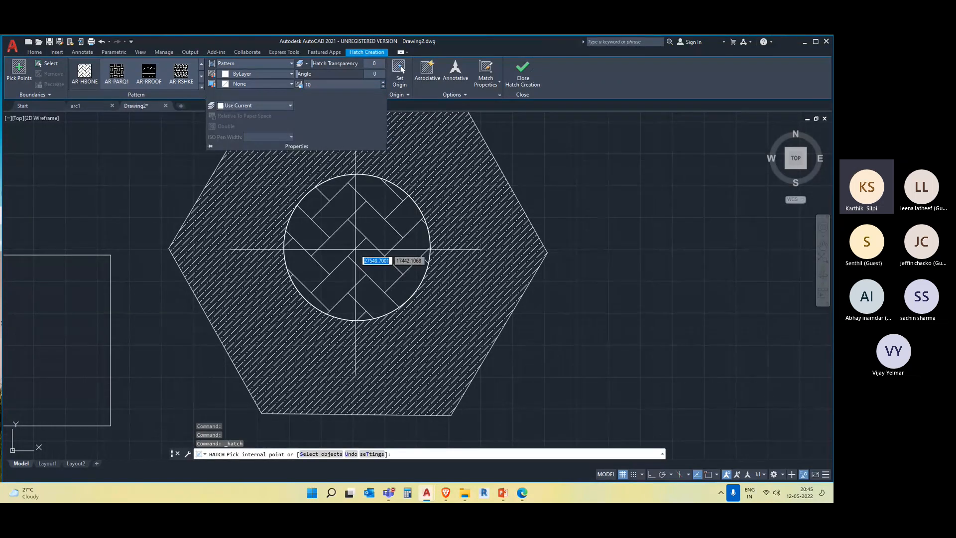
click(360, 241)
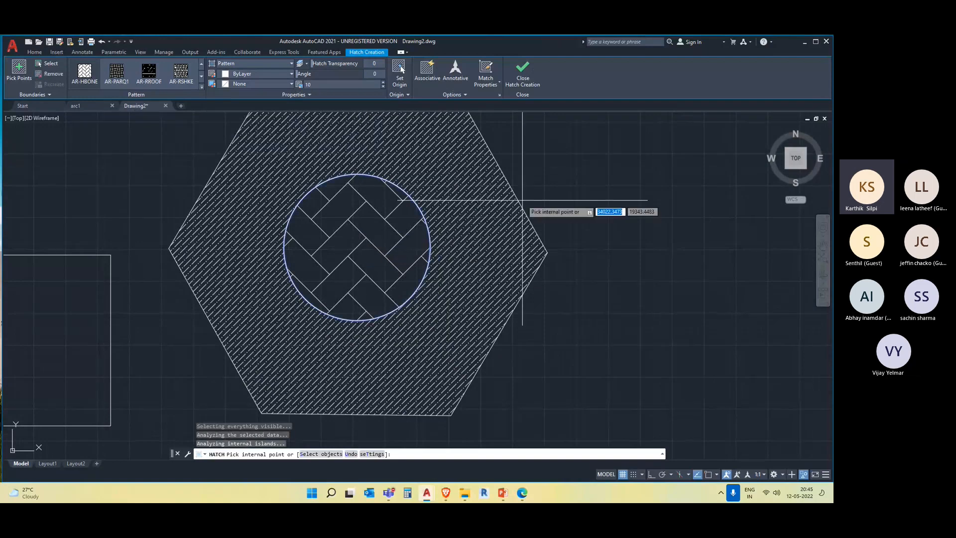
scroll(378, 279, down, 2)
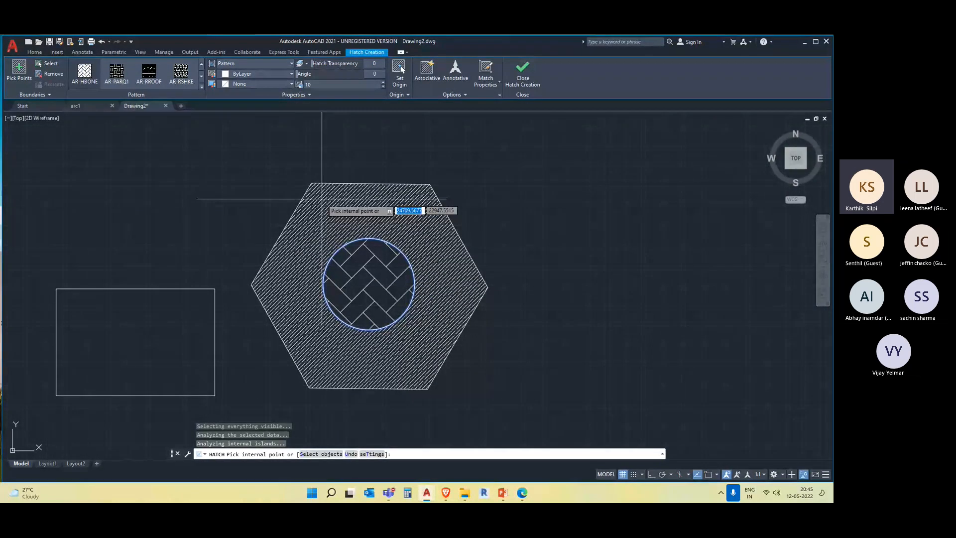
middle_drag(386, 165, 399, 178)
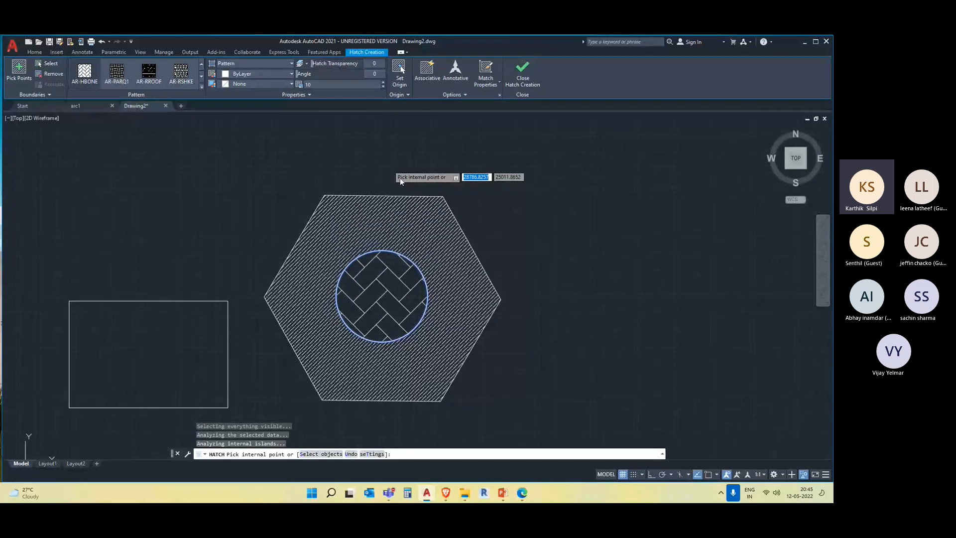
click(521, 76)
middle_drag(427, 342, 434, 316)
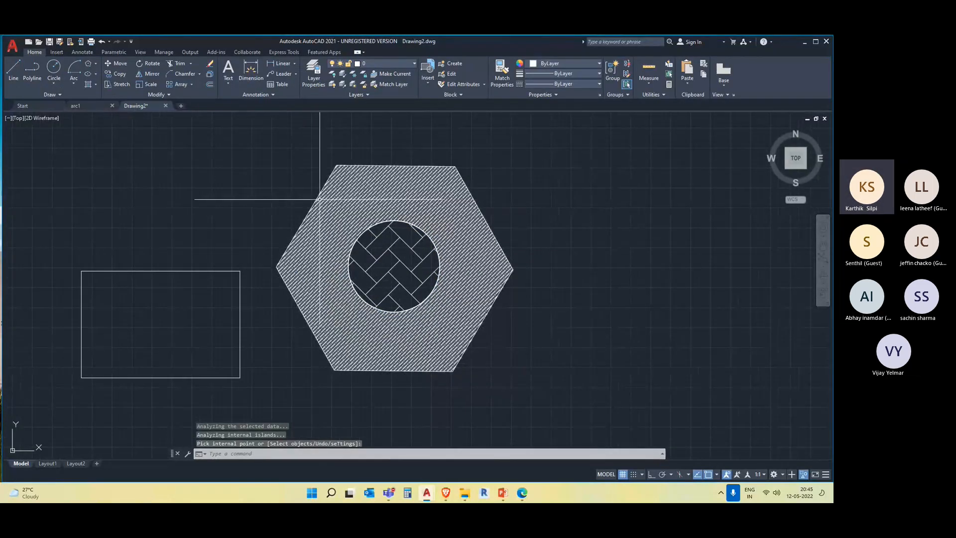
Step: Select the hexagon's hatch and the circle's hatch one at a time to inspect each as a separate object
click(367, 209)
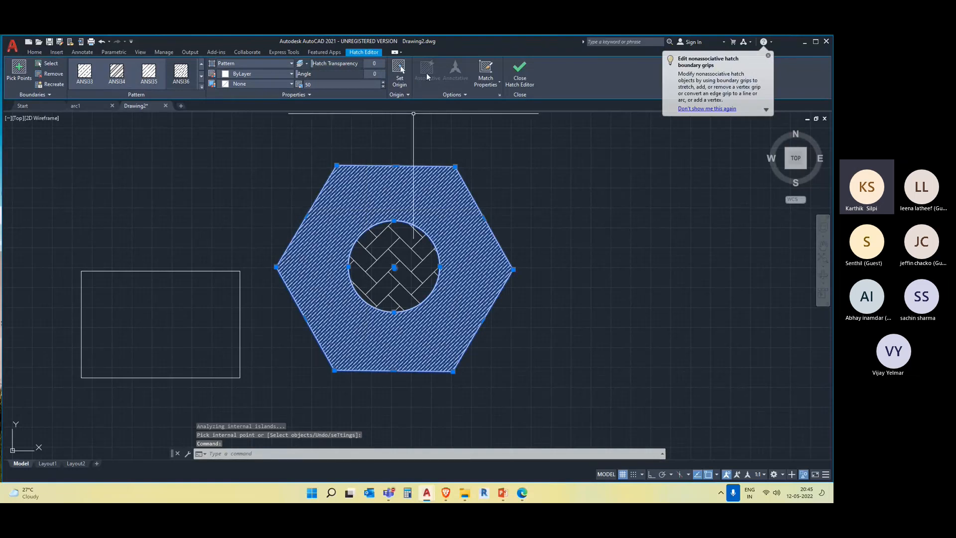
key(Escape)
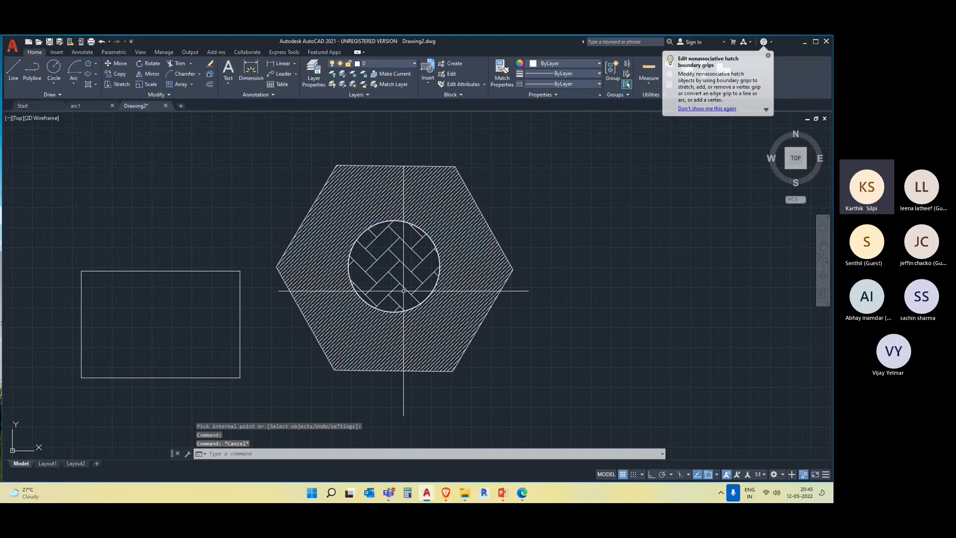
click(403, 284)
click(380, 254)
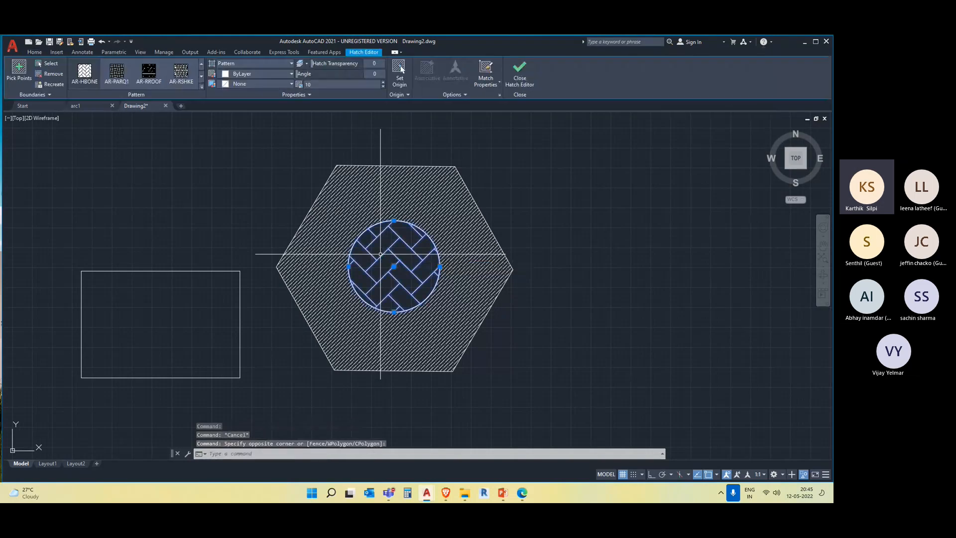
scroll(416, 344, up, 2)
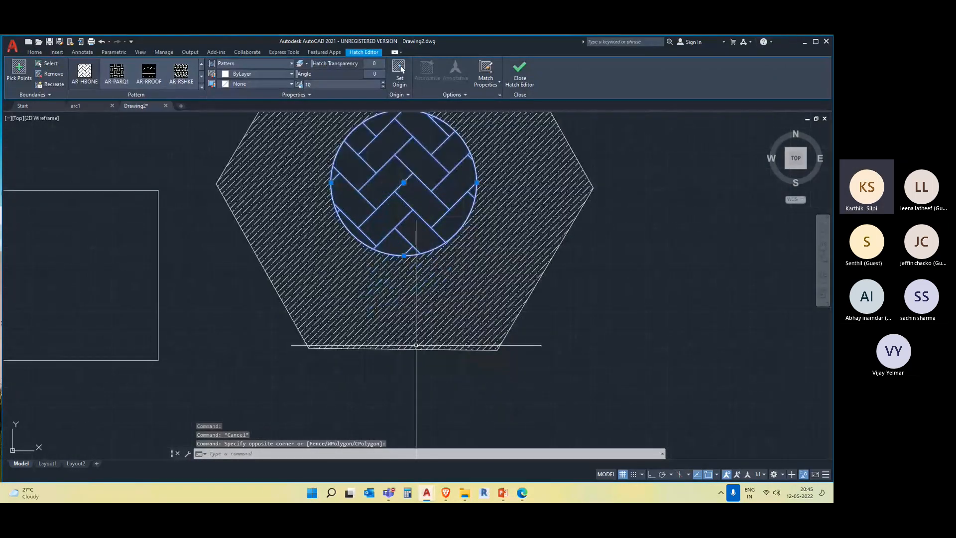
scroll(416, 345, down, 3)
key(Escape)
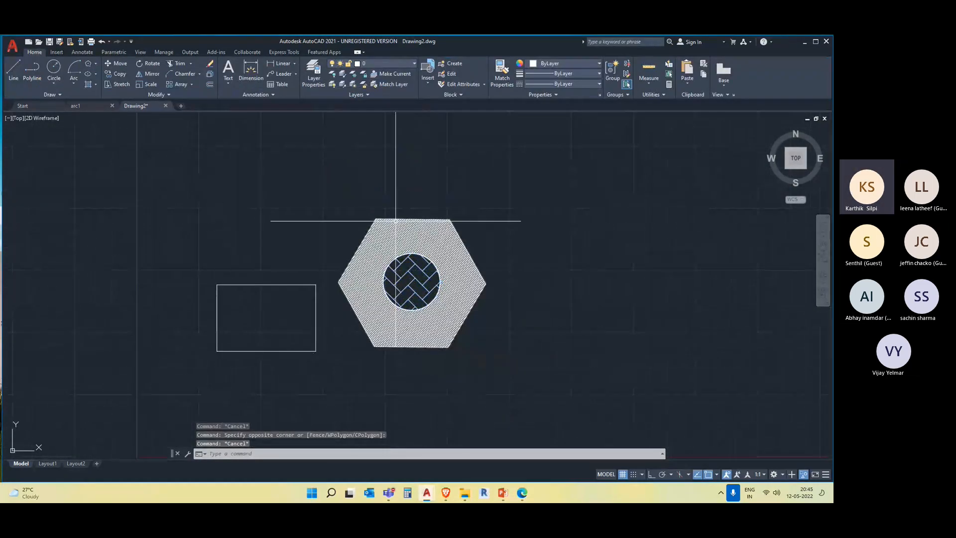
Step: Browse the available hatch patterns and preview the GR_INVCYL gradient over the hexagon
click(95, 85)
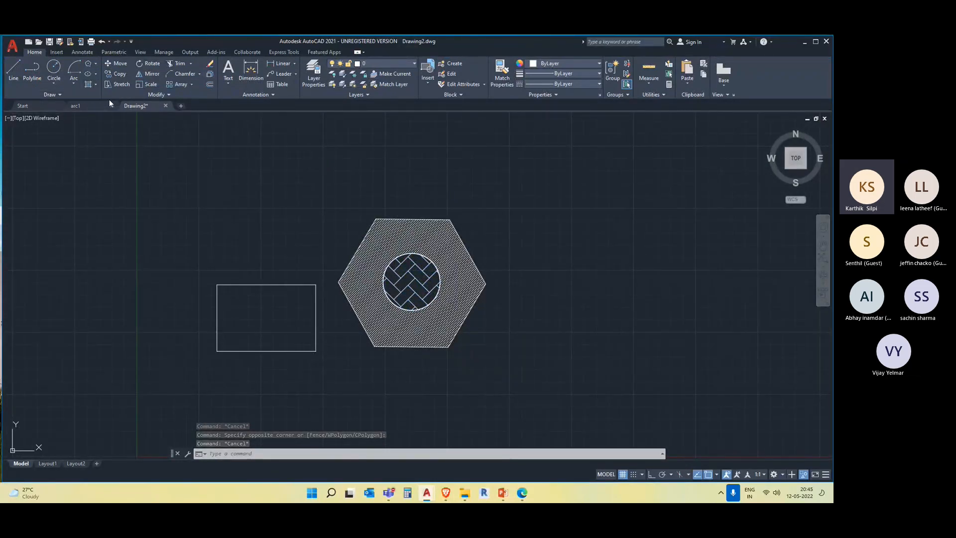
click(88, 84)
click(201, 86)
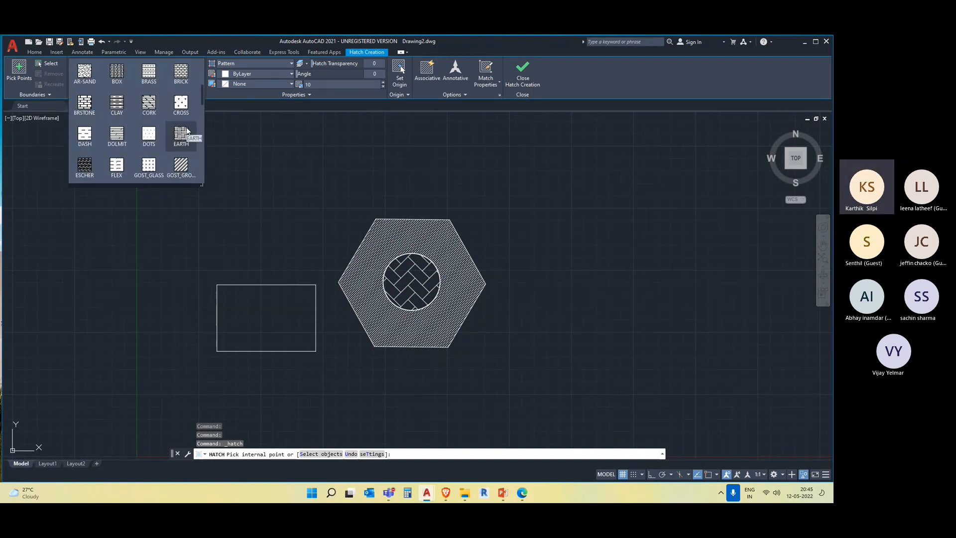
scroll(187, 131, down, 1)
scroll(187, 130, up, 1)
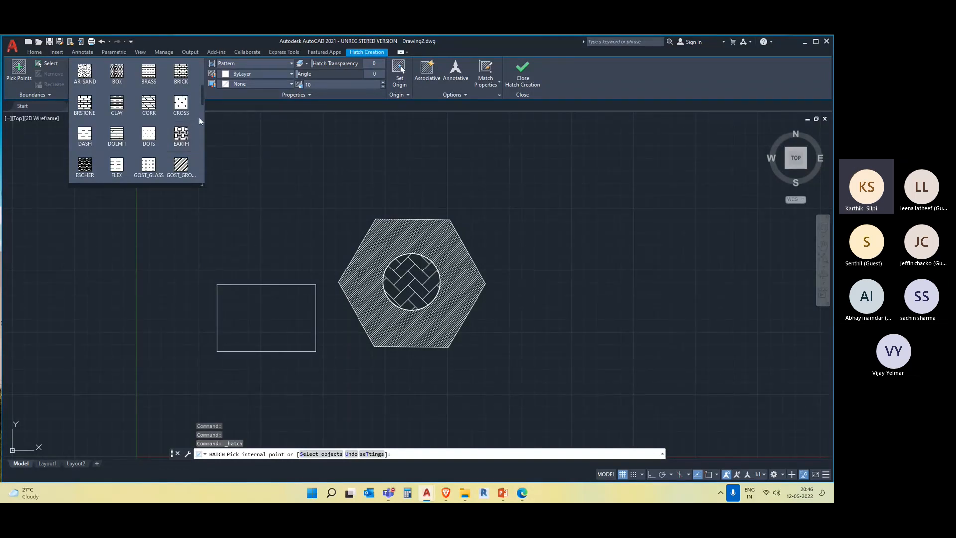
scroll(199, 118, down, 2)
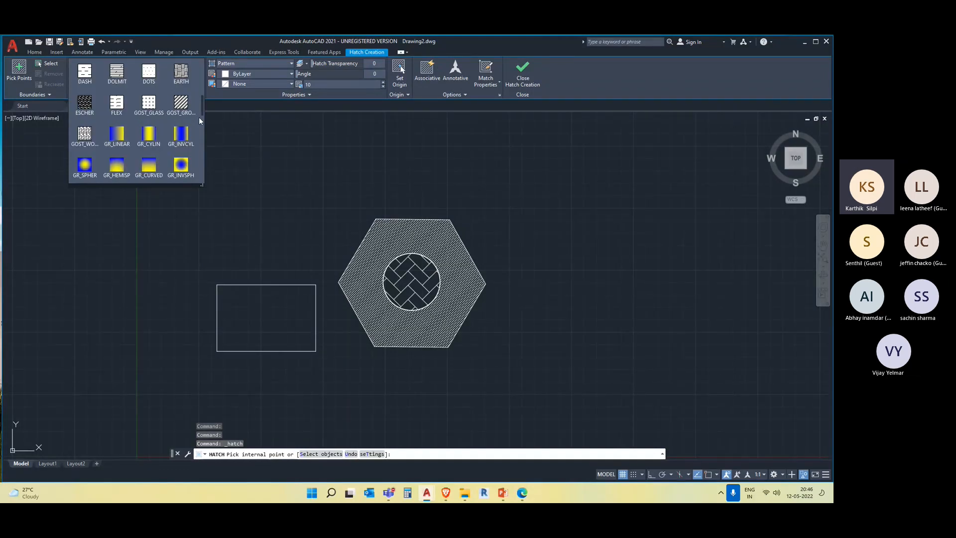
click(177, 133)
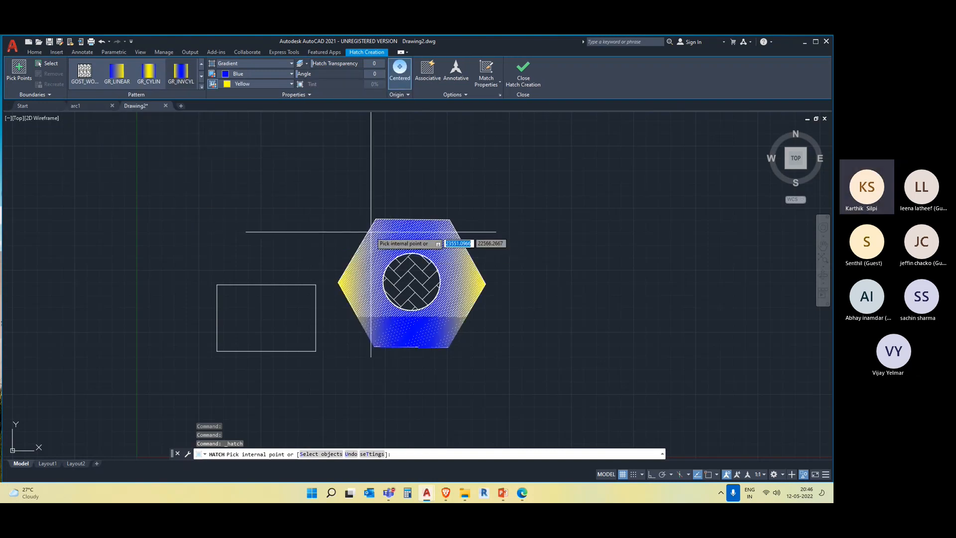
key(Escape)
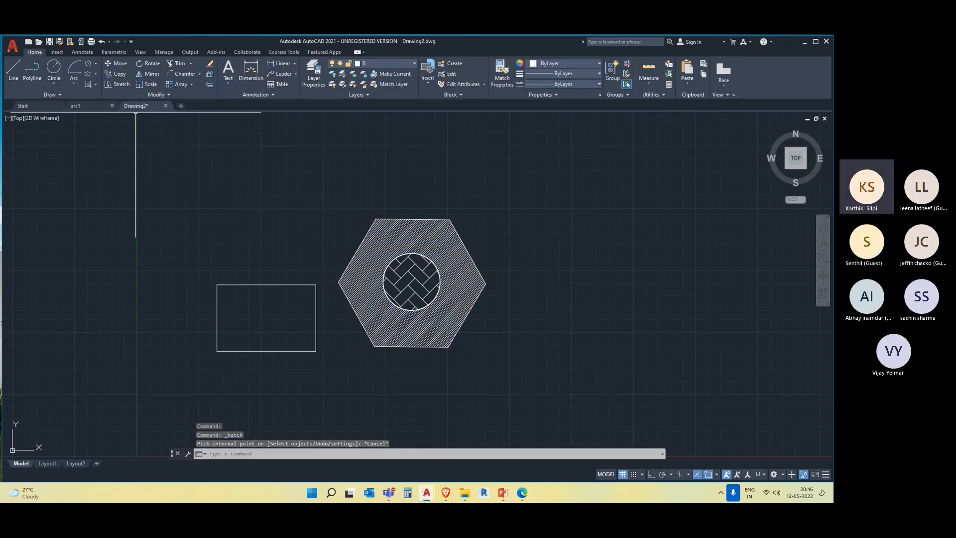
Step: Fill the rectangle beside the hexagon with a blue and yellow GR_INVCYL gradient
click(94, 84)
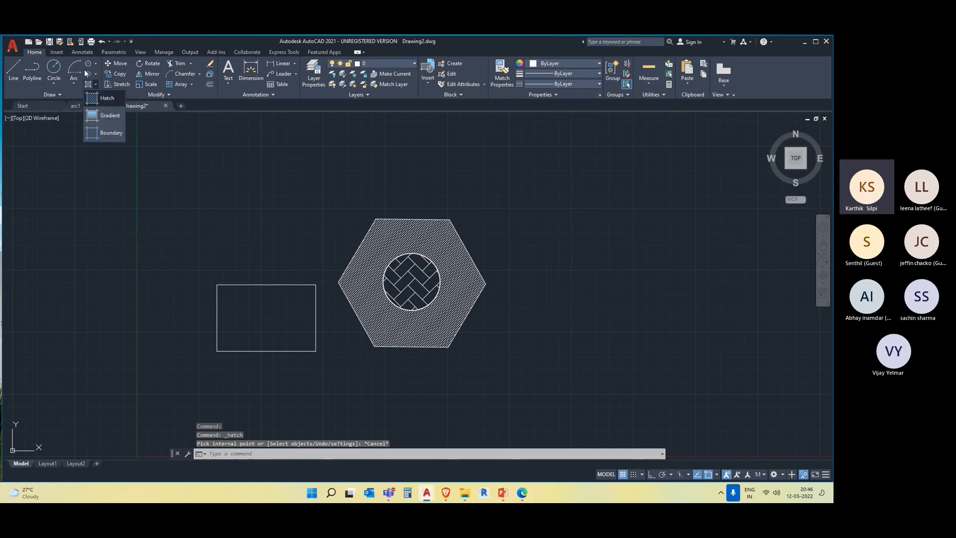
click(106, 116)
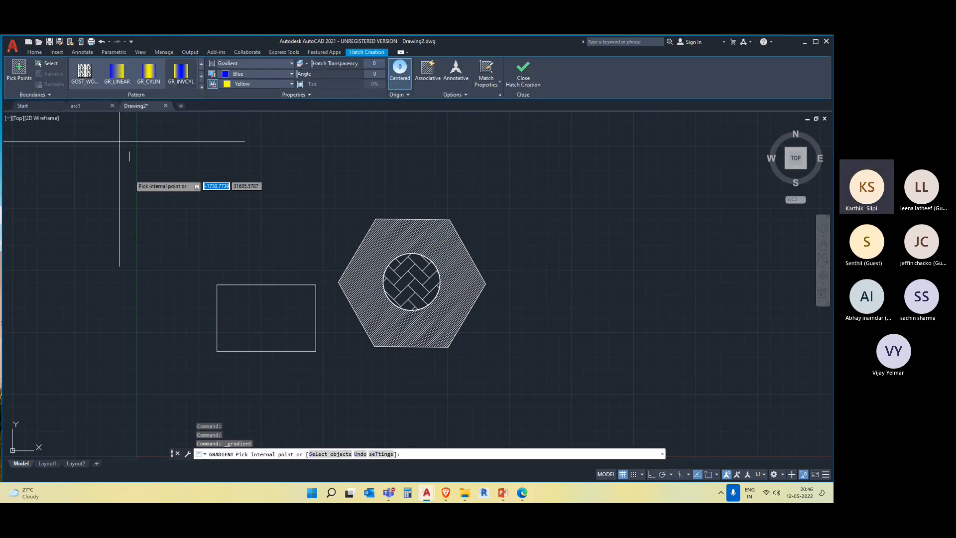
click(230, 291)
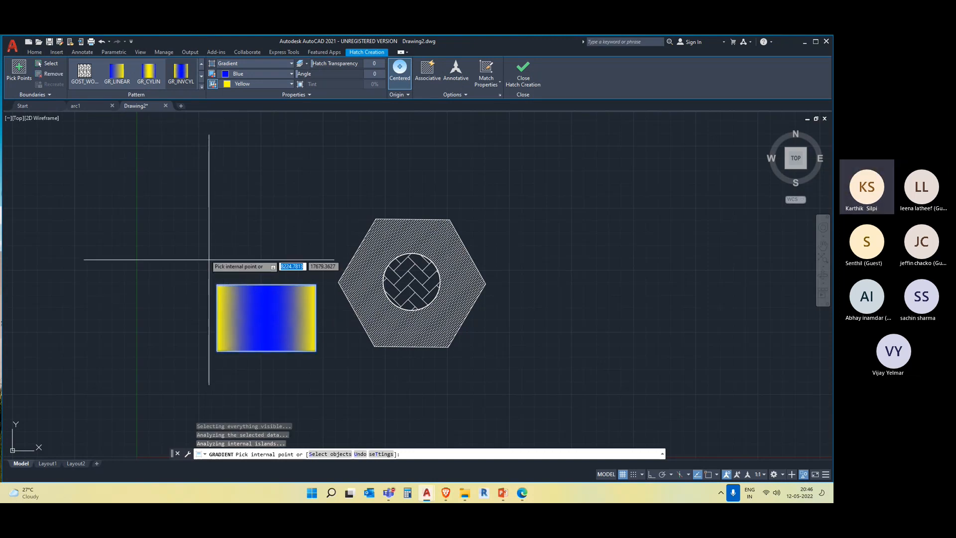
Step: Set the rectangle's gradient colours to red 205,32,39 and orange 242,103,34, with an angle of 24
click(201, 85)
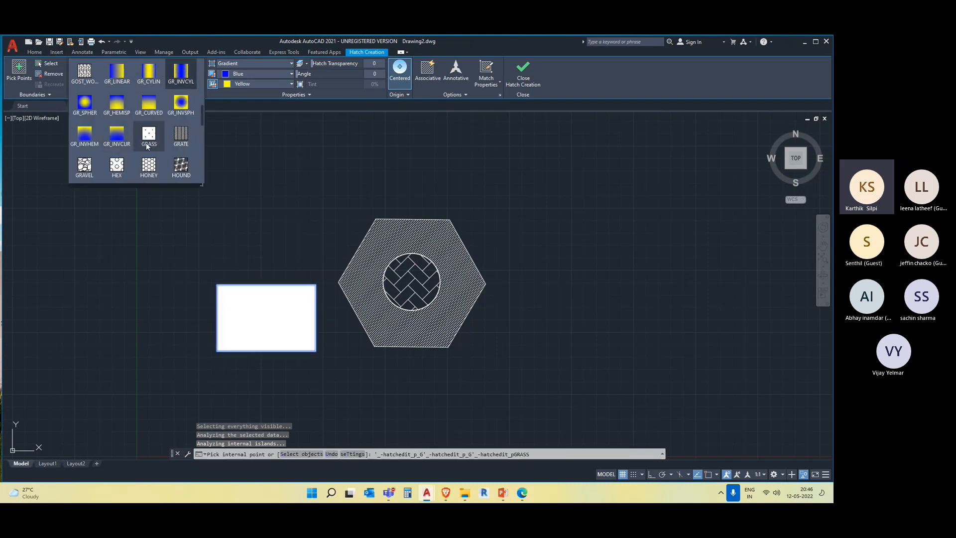
click(253, 71)
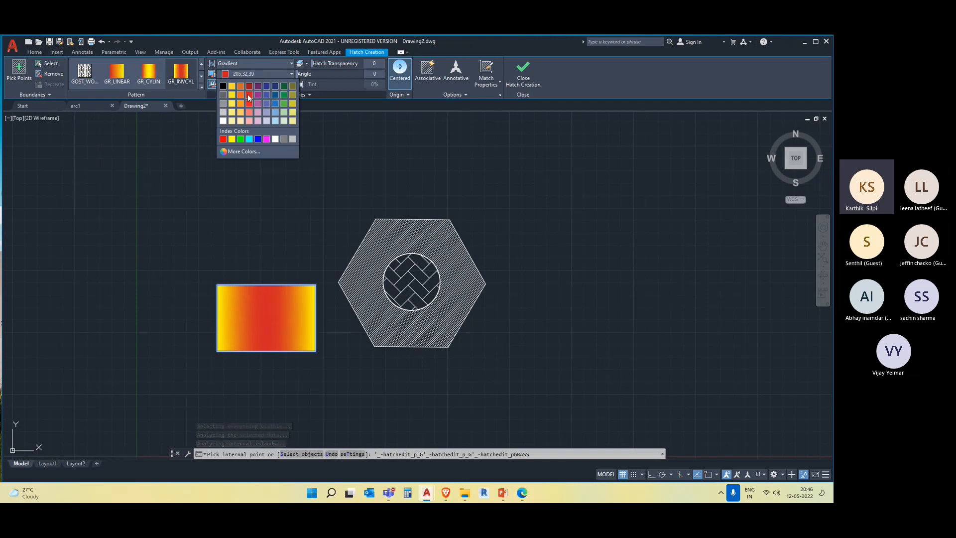
click(248, 94)
click(248, 86)
click(252, 100)
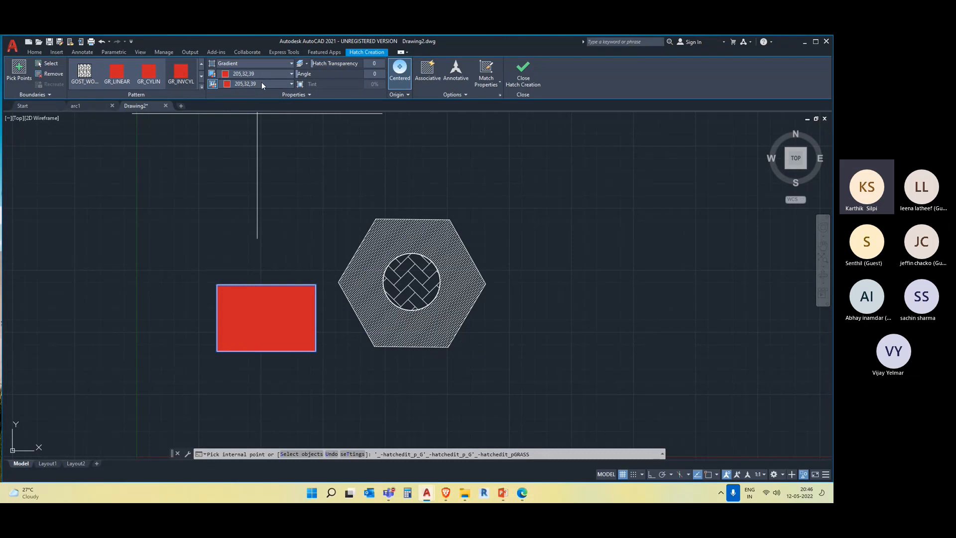
click(261, 84)
click(241, 106)
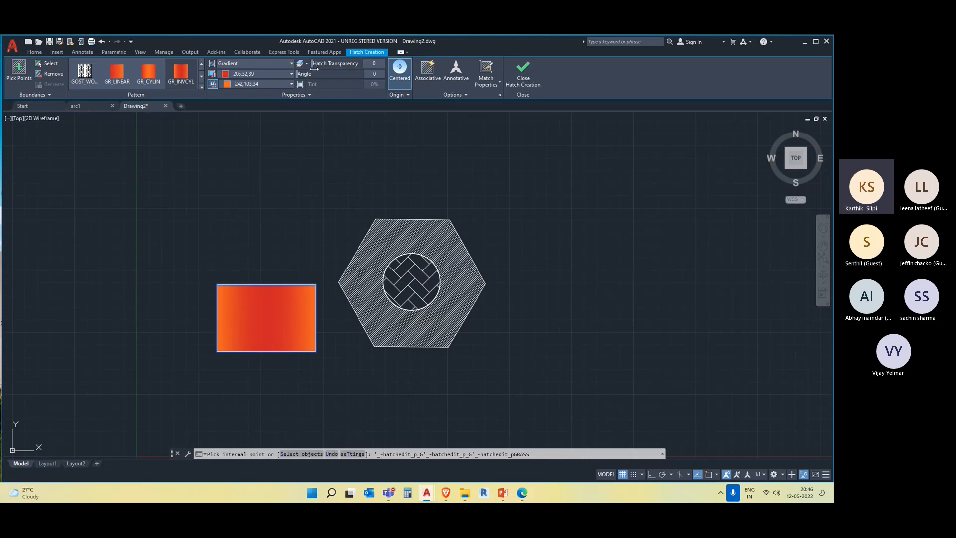
drag(324, 74, 321, 78)
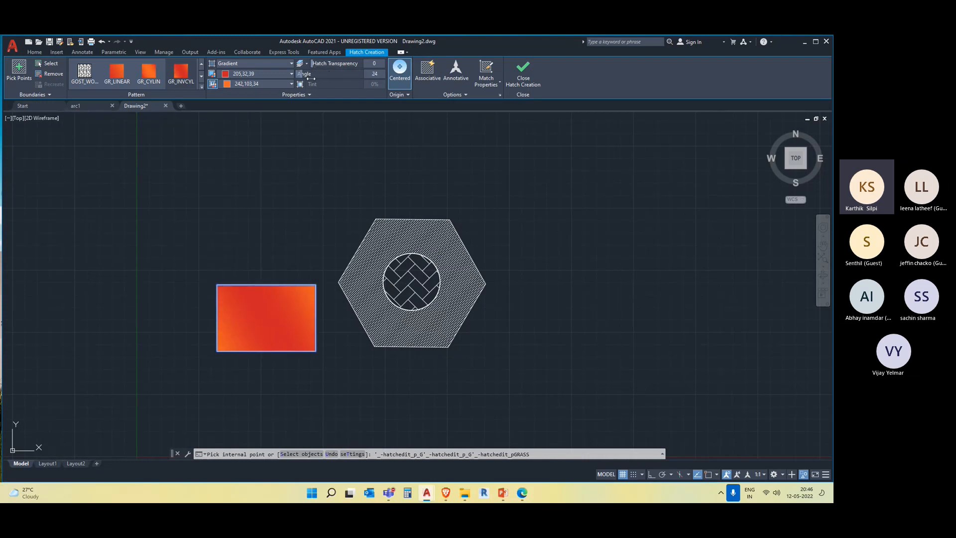
Step: Make the rectangle's gradient single-colour with tint, trying the GR_INVSPH pattern before applying GR_INVCUR
click(304, 83)
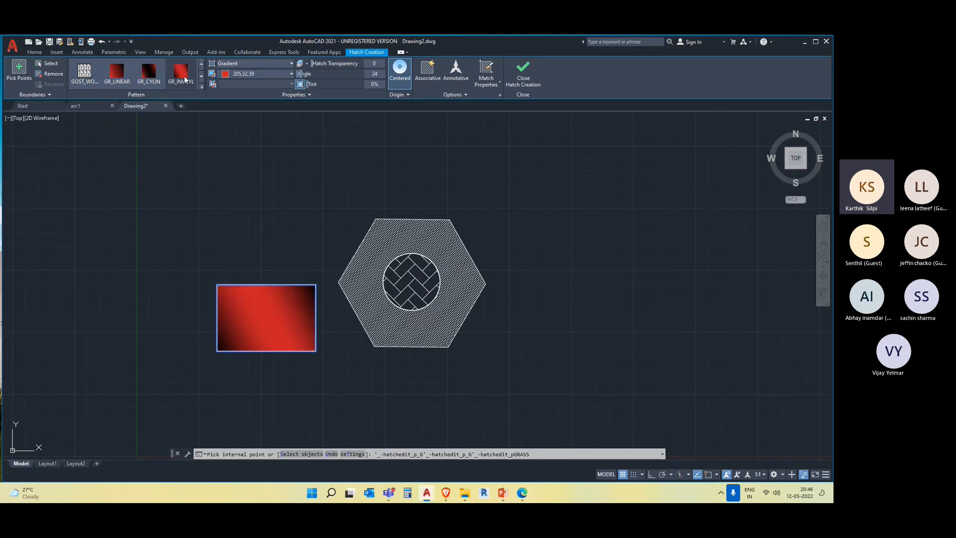
click(201, 85)
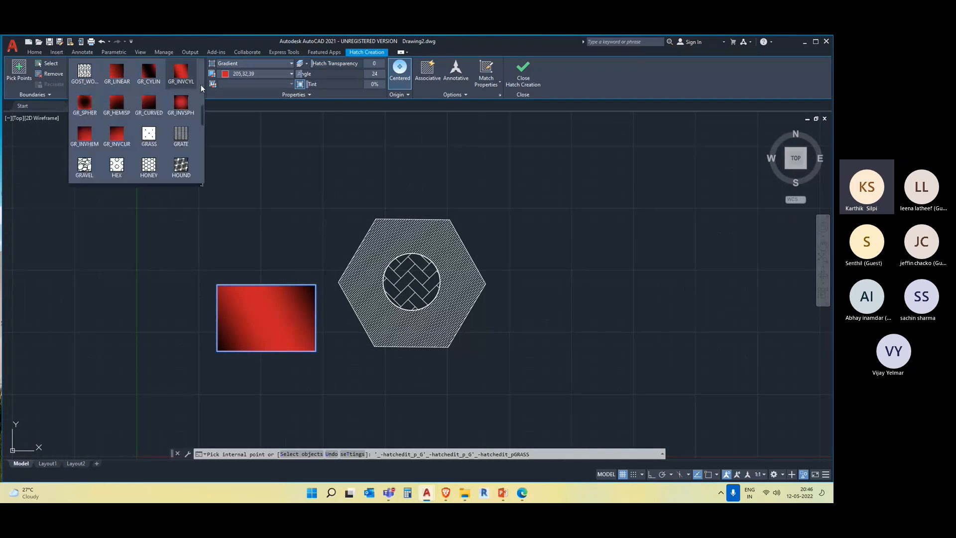
click(186, 109)
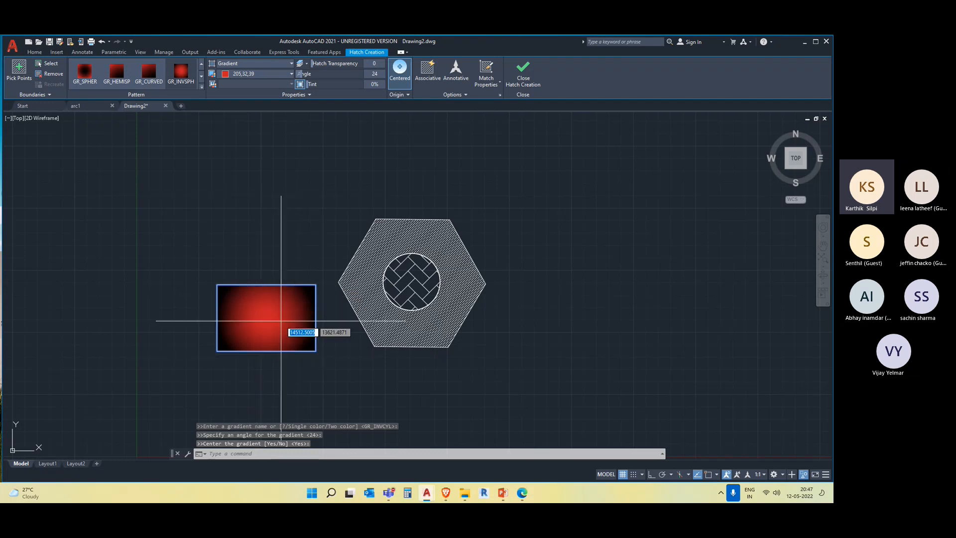
click(201, 87)
click(115, 134)
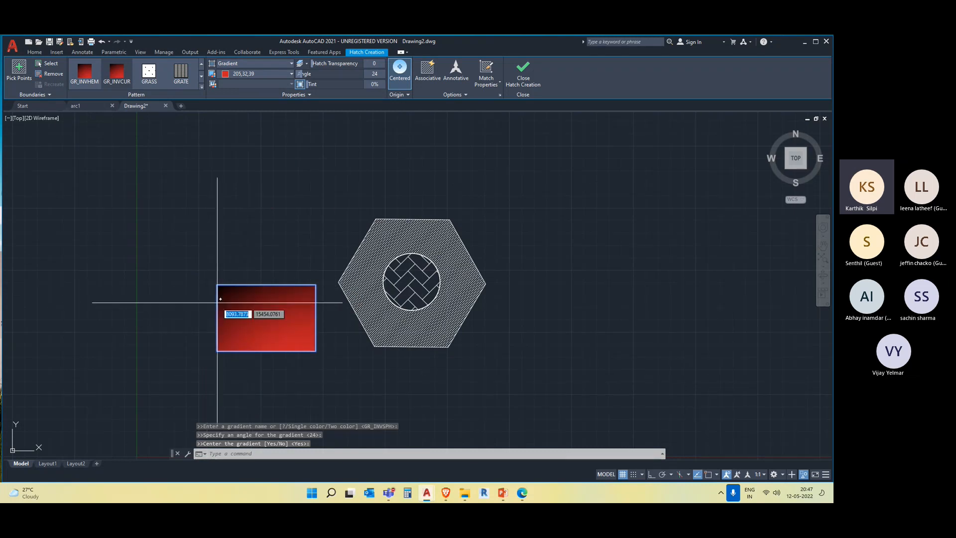
Step: Finish the small rectangle's single-colour red gradient fill and check it by selecting it
scroll(239, 228, down, 3)
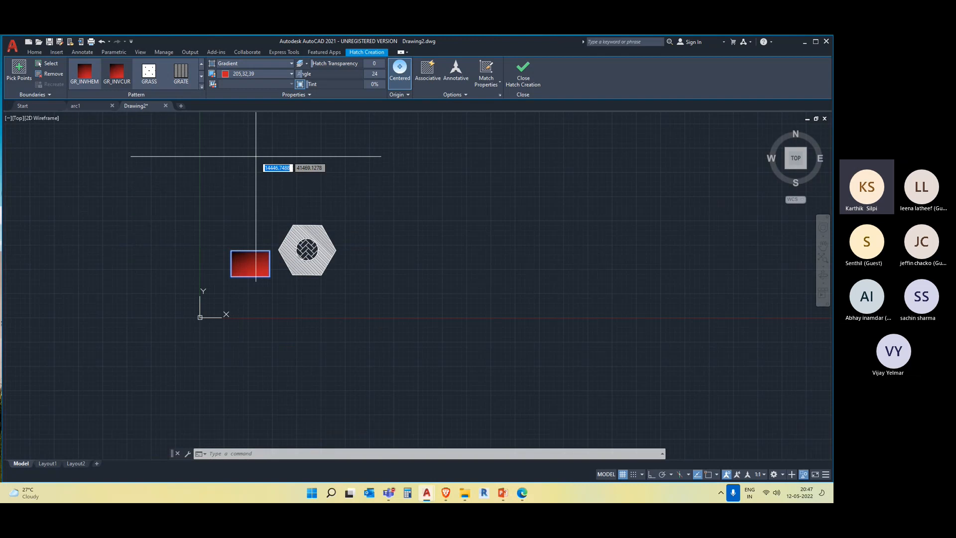
middle_drag(324, 198, 324, 264)
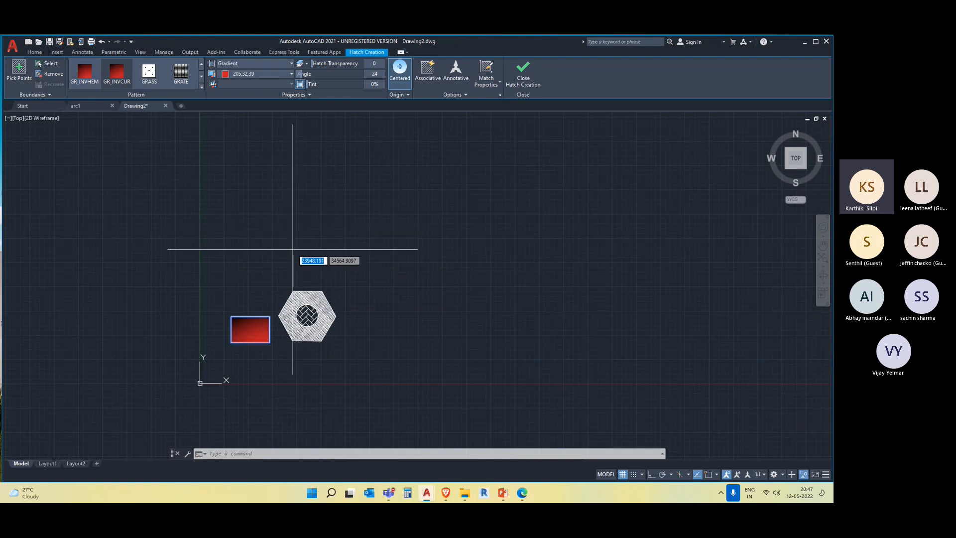
click(104, 89)
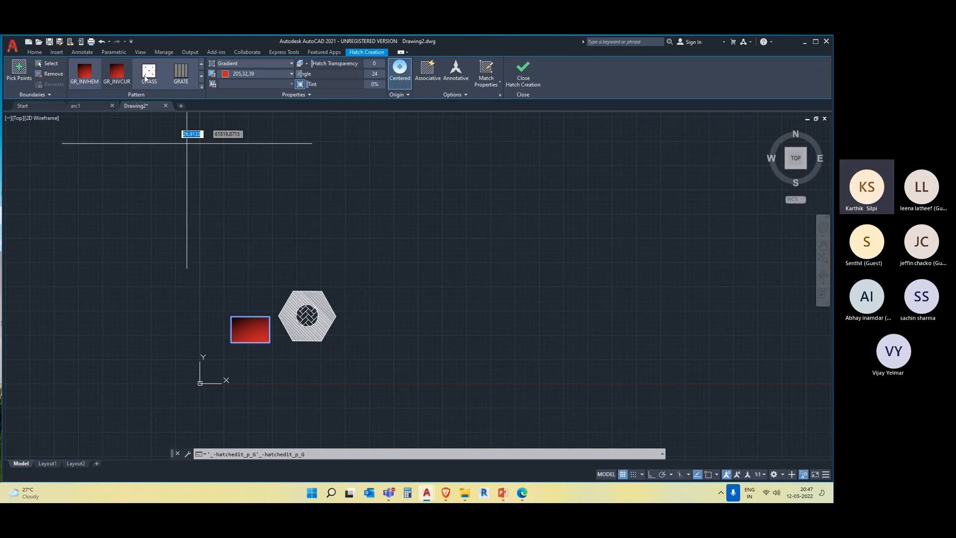
click(529, 74)
scroll(258, 331, up, 5)
click(269, 316)
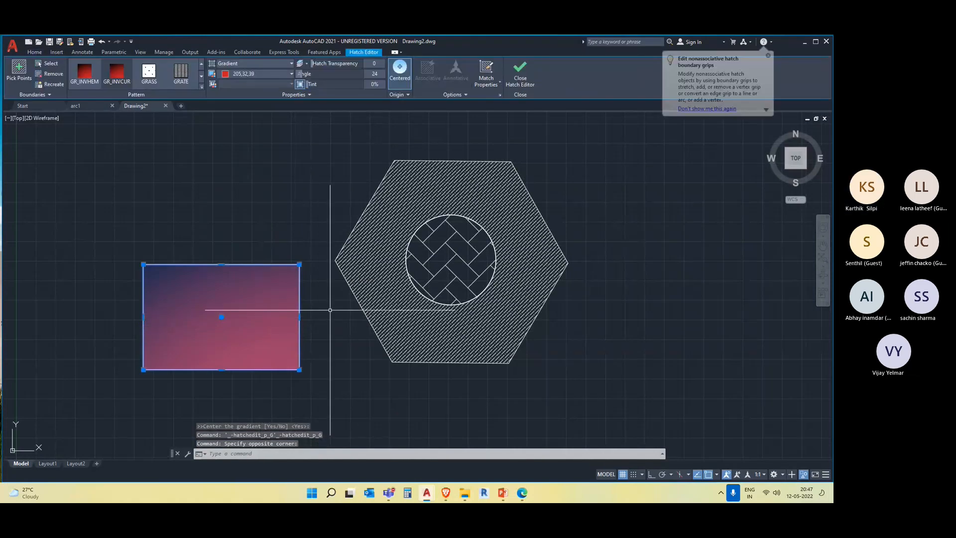
key(Escape)
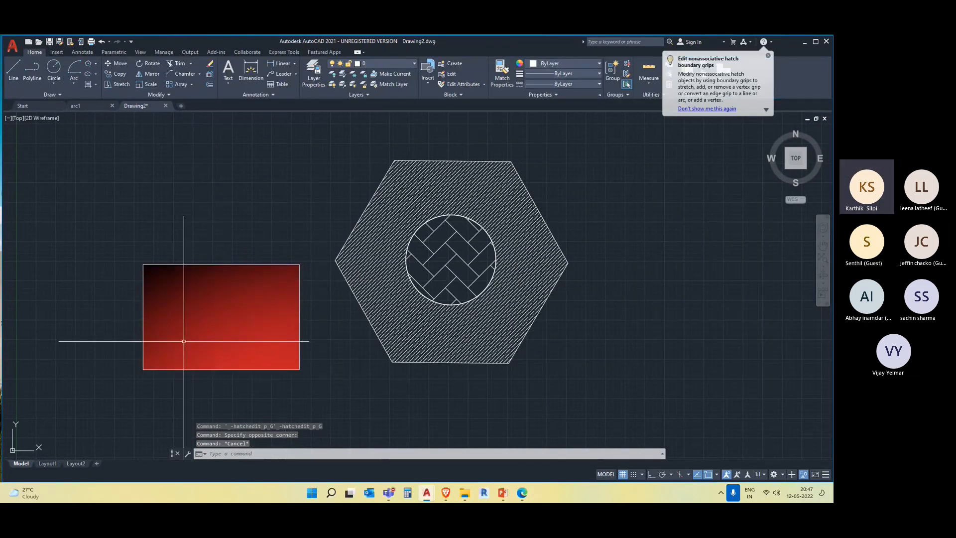
click(260, 351)
scroll(260, 352, down, 4)
scroll(264, 352, down, 2)
key(Escape)
click(382, 376)
click(185, 272)
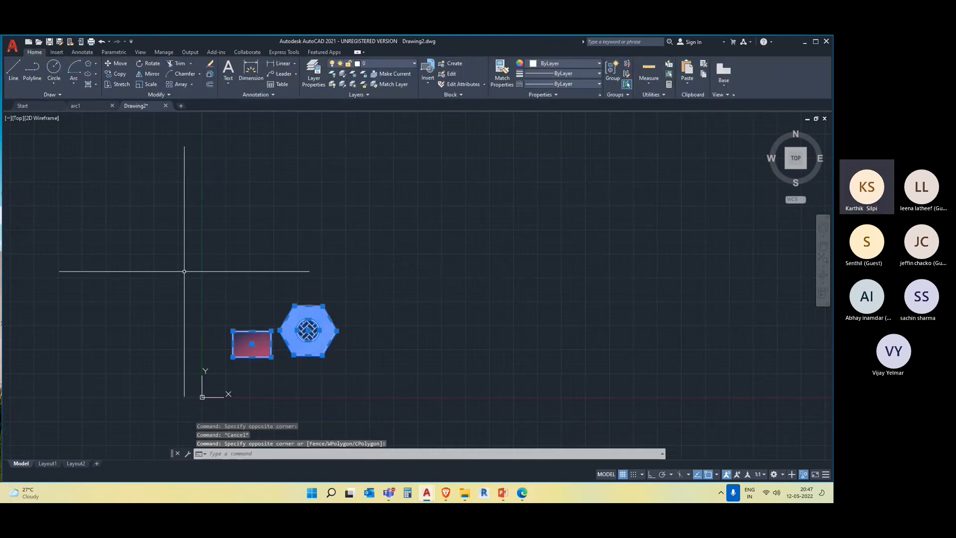
key(Escape)
Step: Draw a large rectangle in the empty area to the right of the hexagon
middle_drag(372, 368, 301, 348)
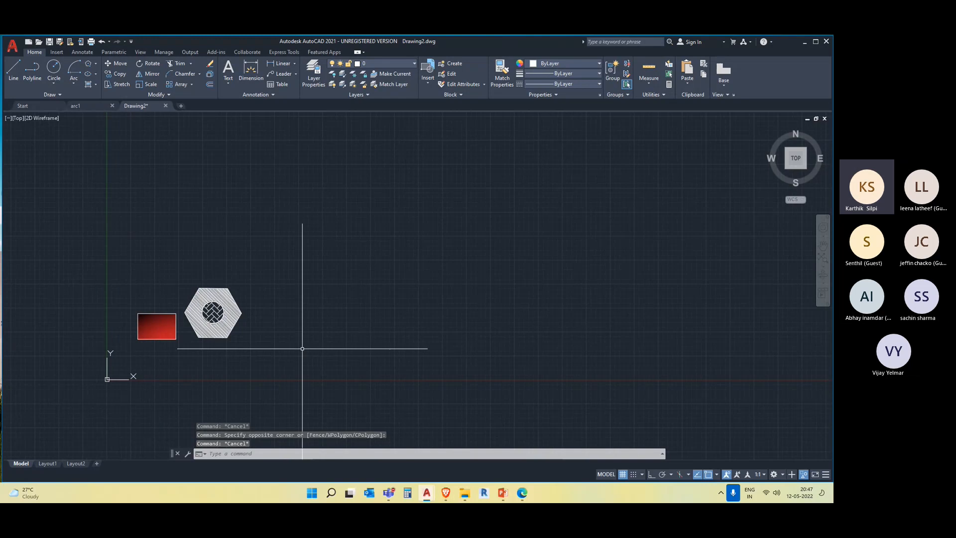
right_click(302, 348)
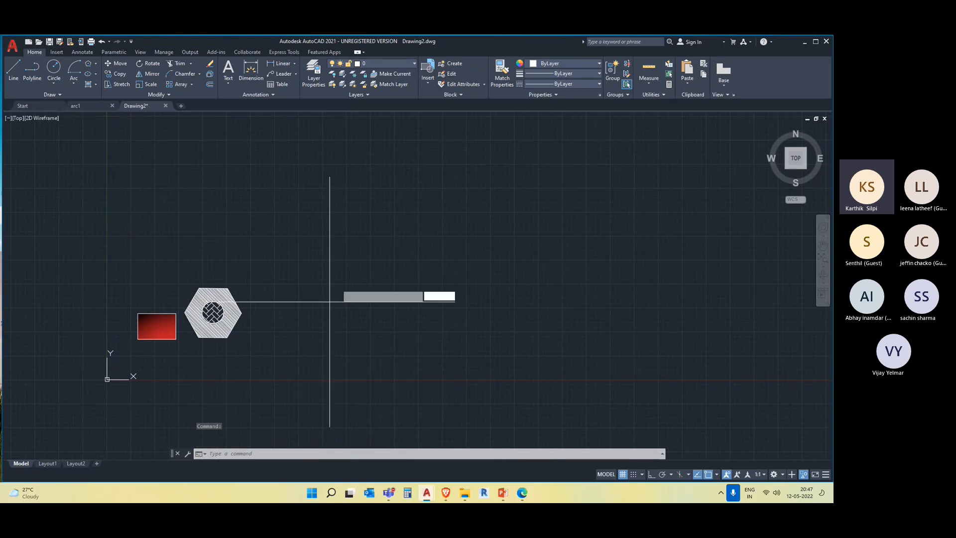
click(315, 216)
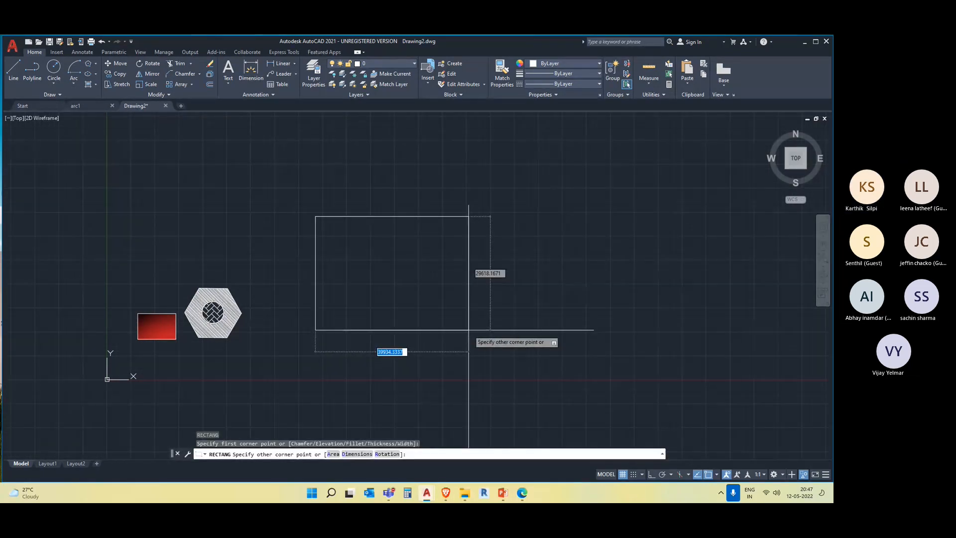
click(488, 343)
key(Escape)
key(Escape)
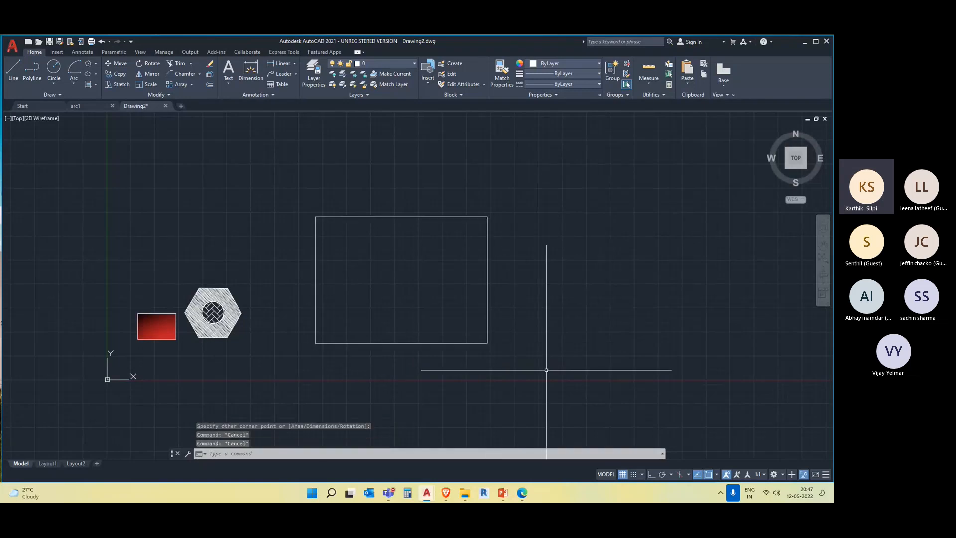
Step: Offset the large rectangle inward by a short distance picked between two points, after trying a distance of 1'
text(o)
key(Return)
text(1)
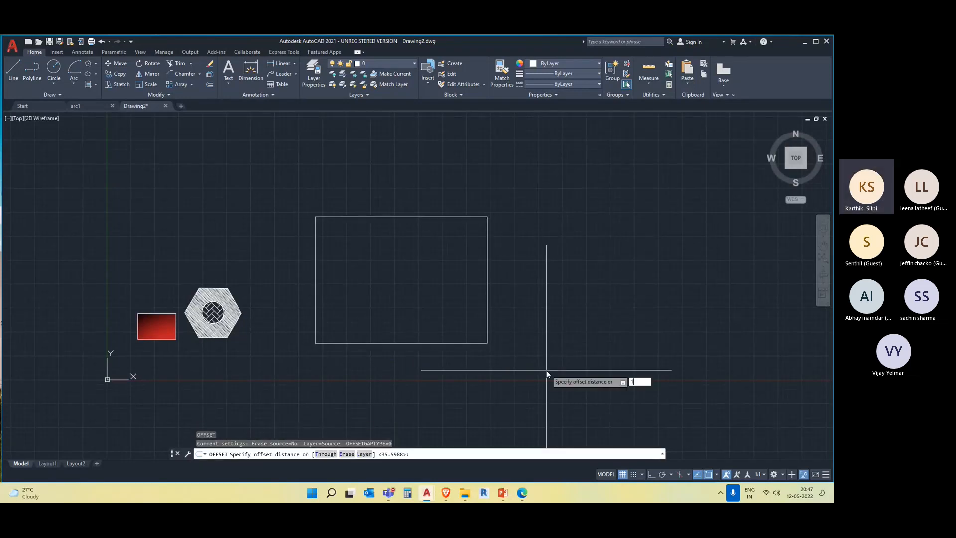
text(')
key(Return)
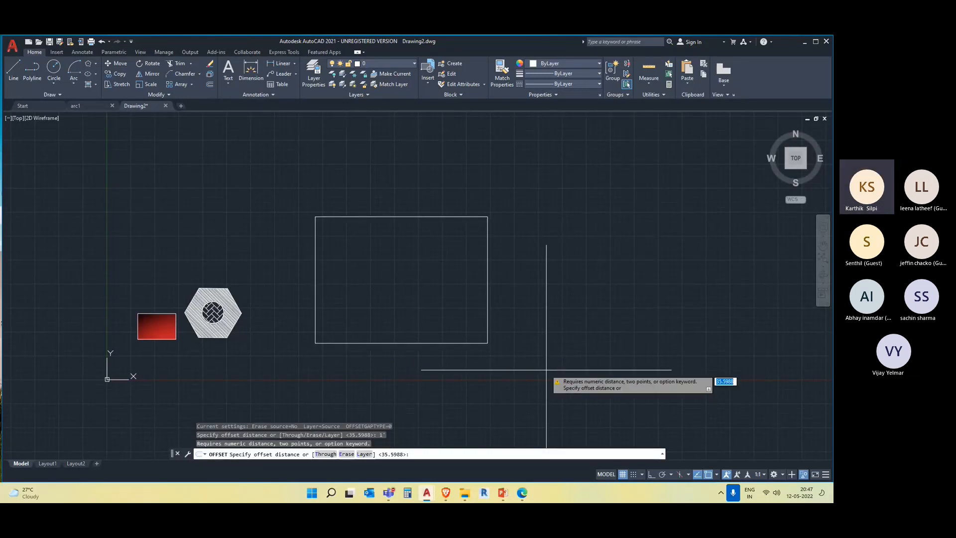
click(416, 343)
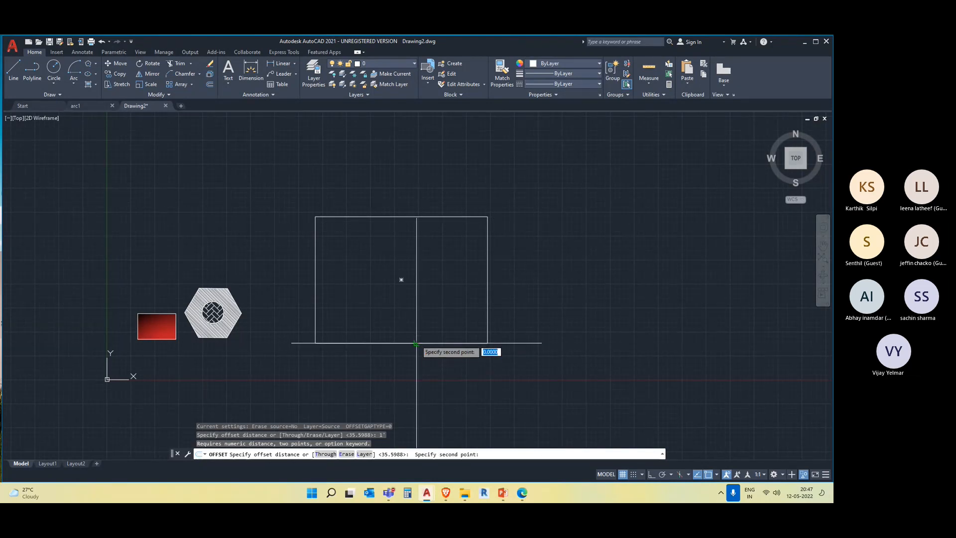
click(416, 335)
click(423, 343)
click(423, 321)
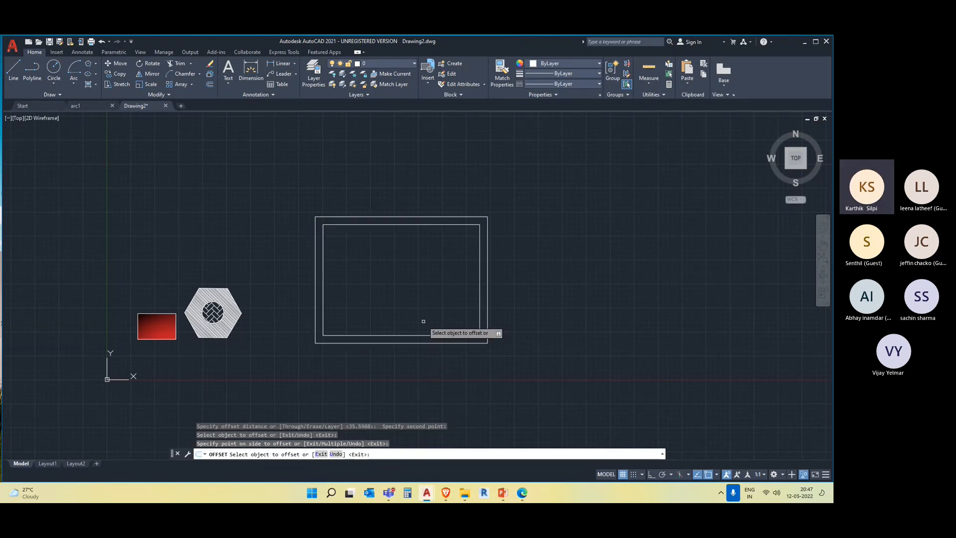
key(Escape)
scroll(507, 362, up, 2)
middle_drag(440, 354, 456, 336)
text(l)
key(Return)
middle_drag(379, 170, 411, 233)
click(387, 186)
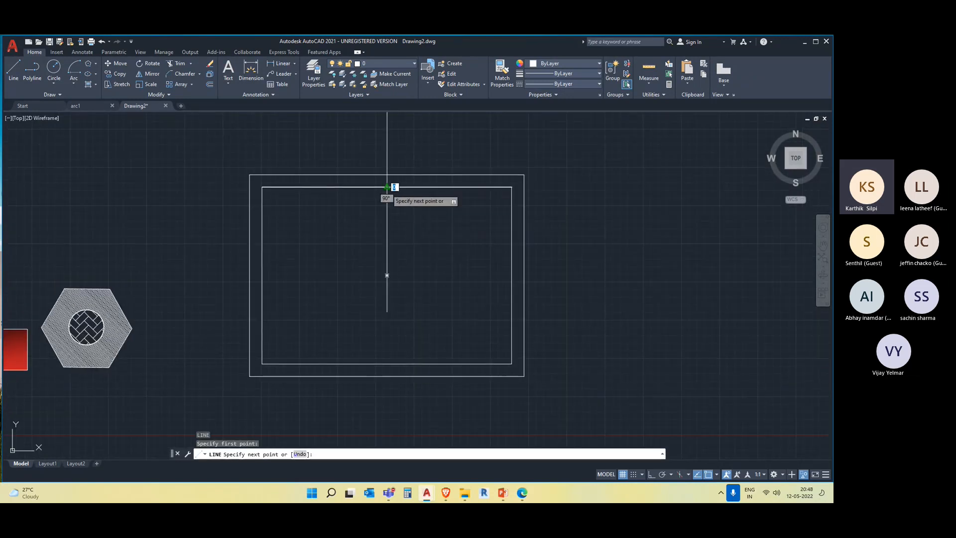
key(Escape)
key(Escape)
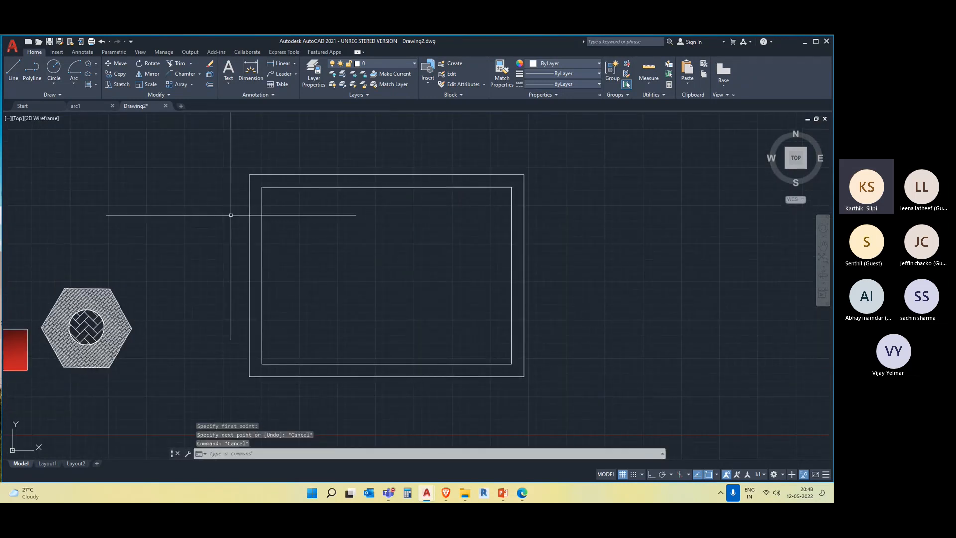
Step: Copy both nested rectangles horizontally about 74,600 units to the right of the originals
scroll(309, 286, down, 2)
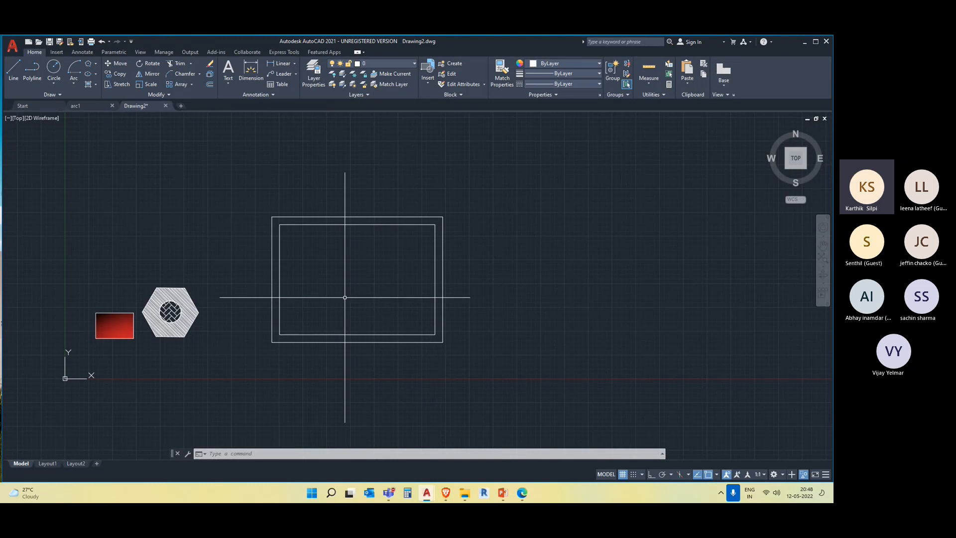
click(497, 383)
click(354, 208)
key(Return)
click(392, 301)
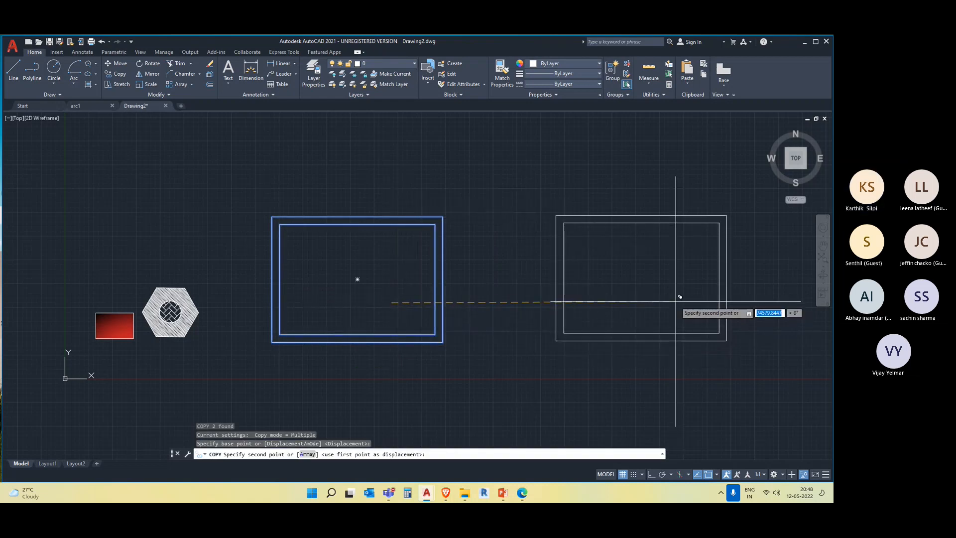
click(680, 296)
key(Escape)
middle_drag(455, 324, 462, 294)
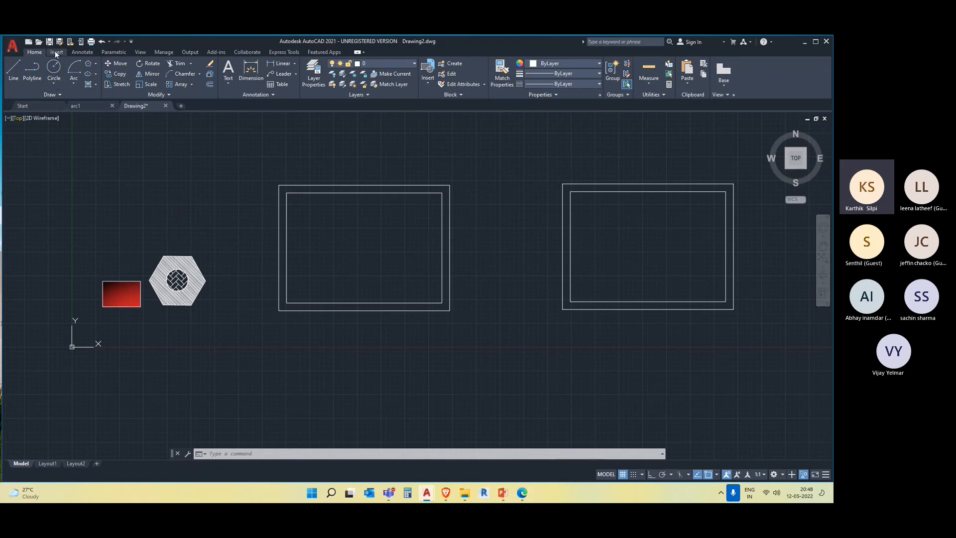
click(96, 83)
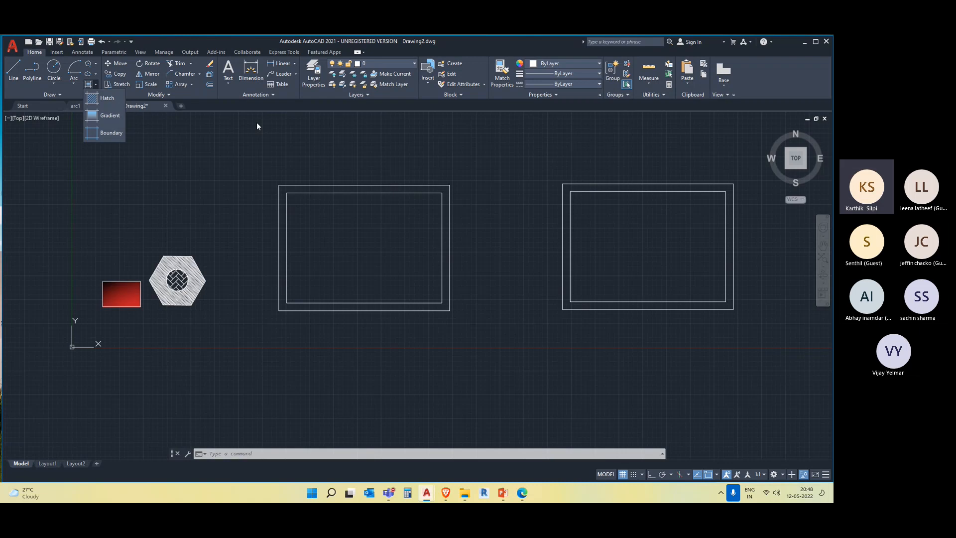
click(203, 97)
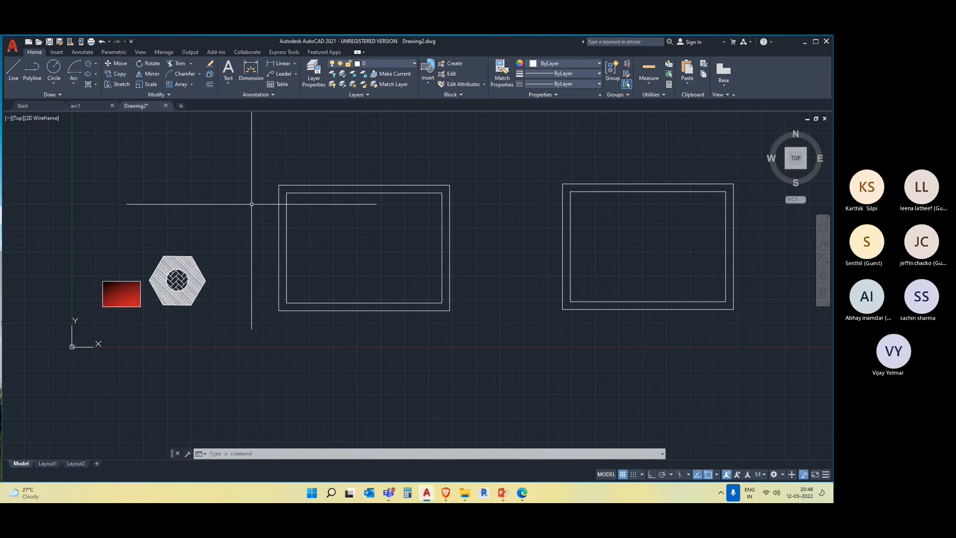
key(Escape)
key(Escape)
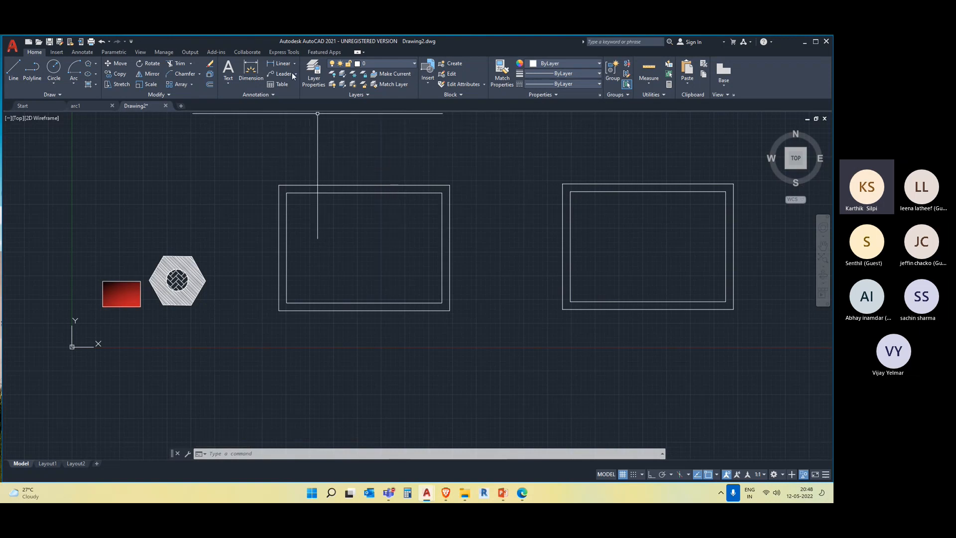
Step: Start a Super Hatch with an image pattern, preview the Desktop's wood textures and open Seamless-wood-pattern-01
click(288, 53)
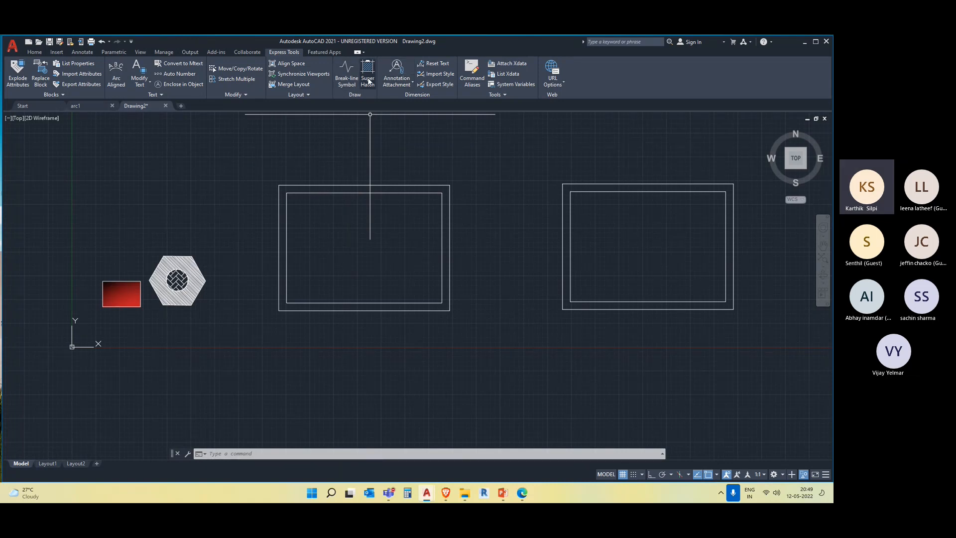
middle_drag(221, 301, 207, 303)
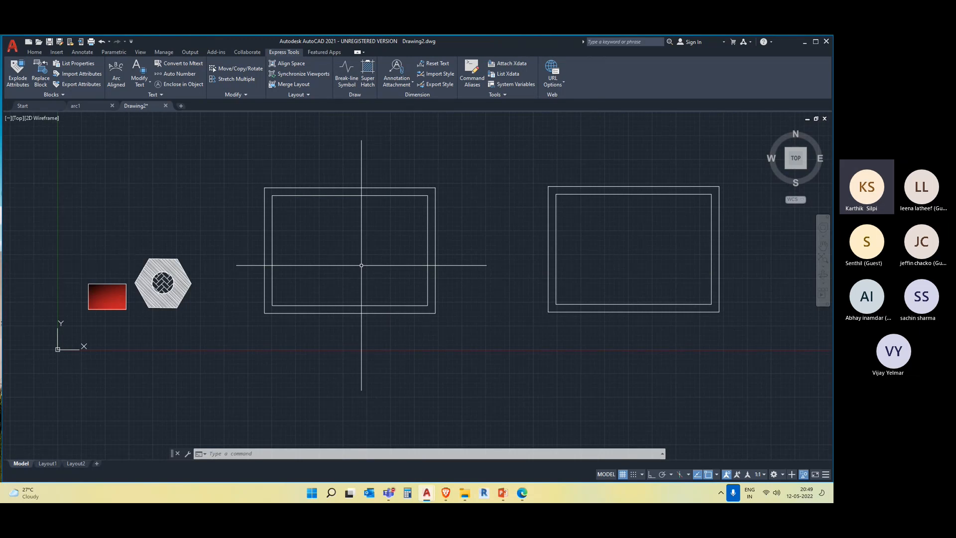
middle_drag(411, 290, 397, 292)
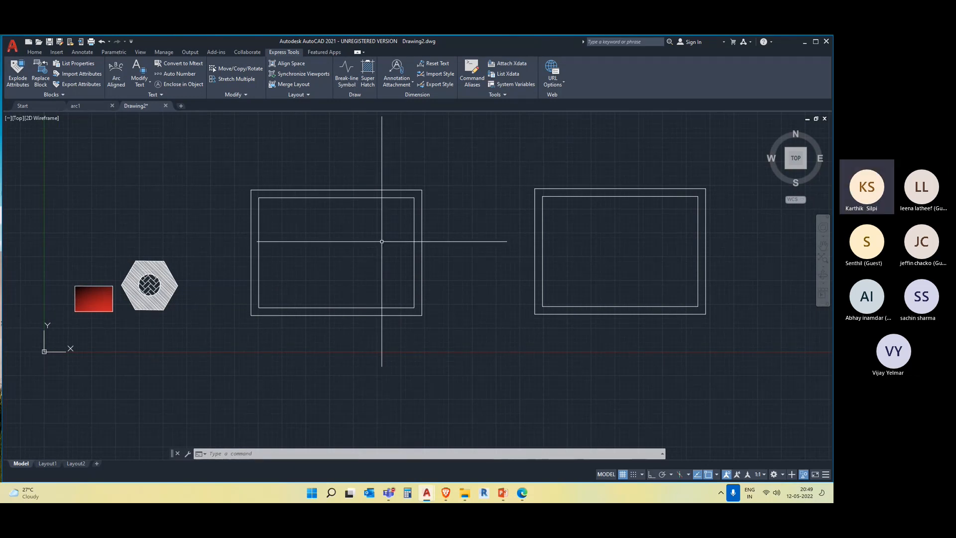
click(368, 74)
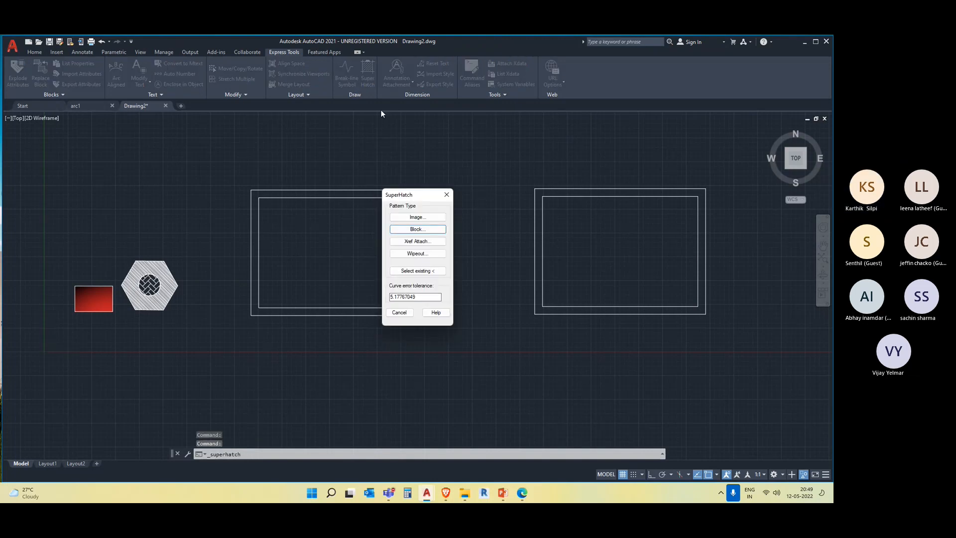
click(422, 219)
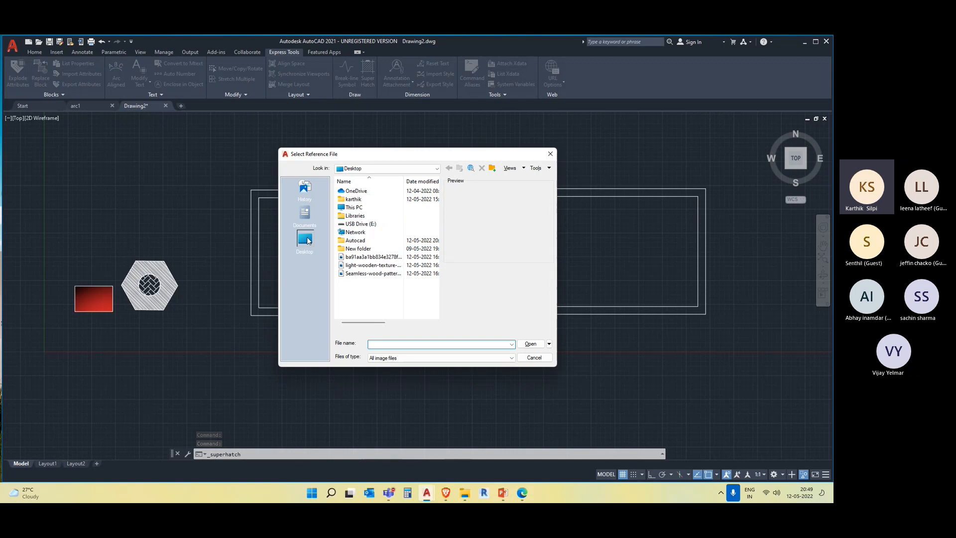
click(378, 257)
click(389, 265)
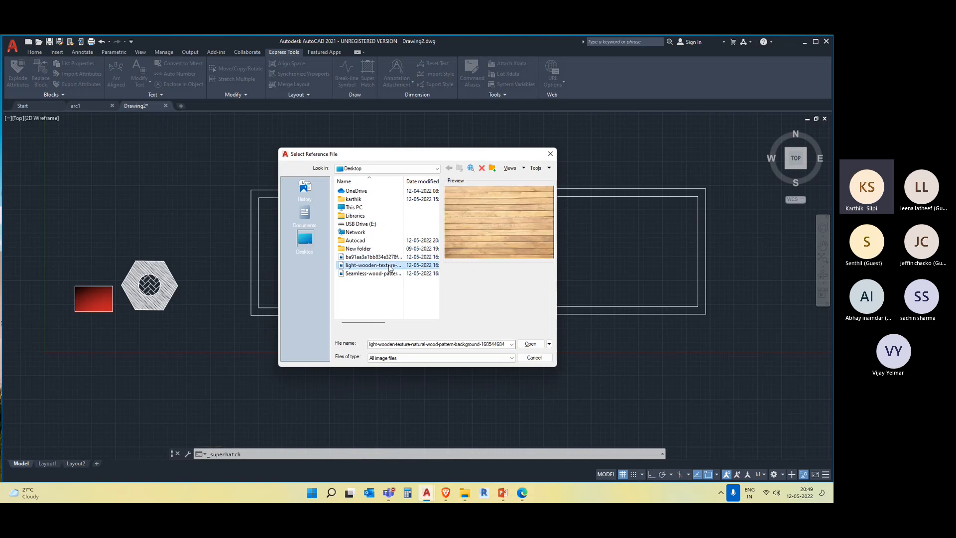
click(412, 276)
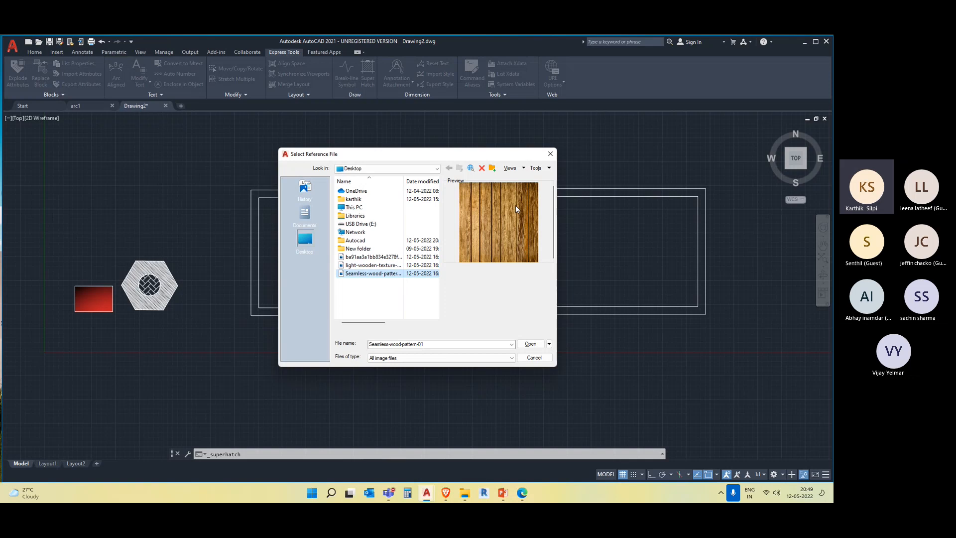
drag(456, 159, 634, 184)
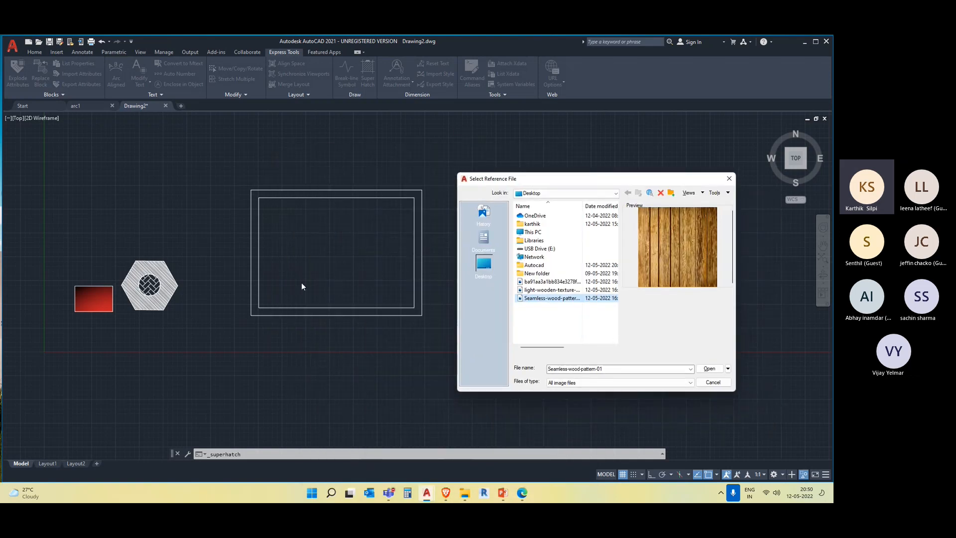
drag(571, 184, 445, 143)
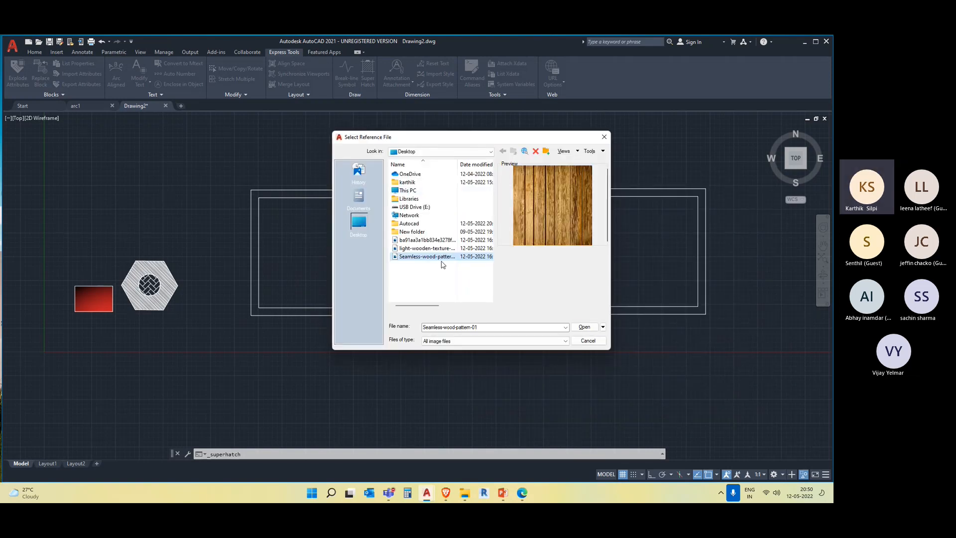
click(585, 326)
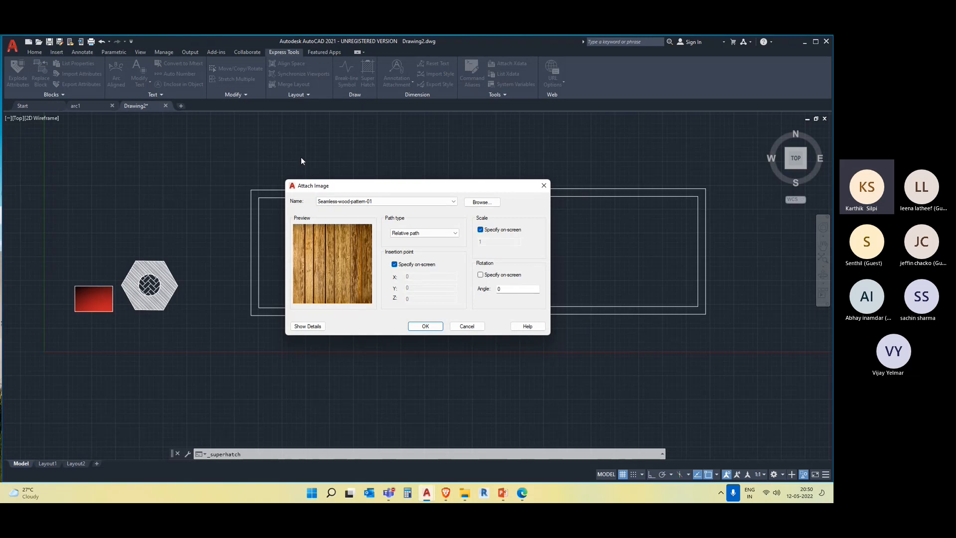
Step: Insert the Seamless-wood-pattern-01 image at the first inner rectangle's lower-left corner with scale factor 1 and accept its placement
drag(323, 186, 473, 138)
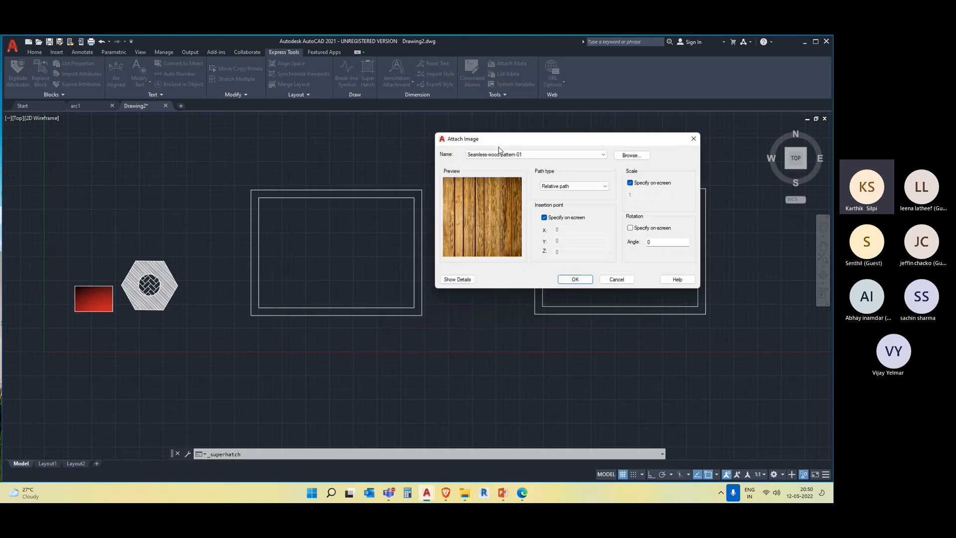
click(584, 279)
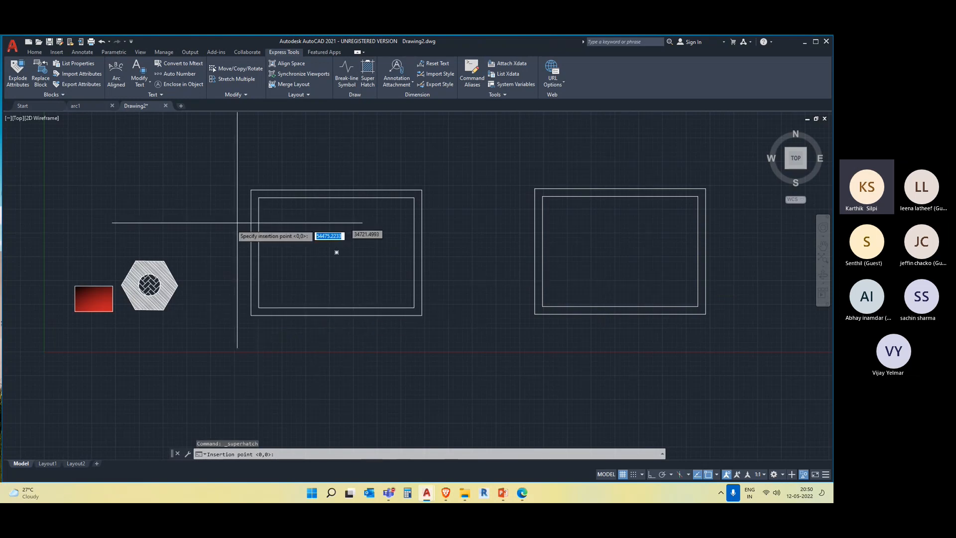
click(259, 307)
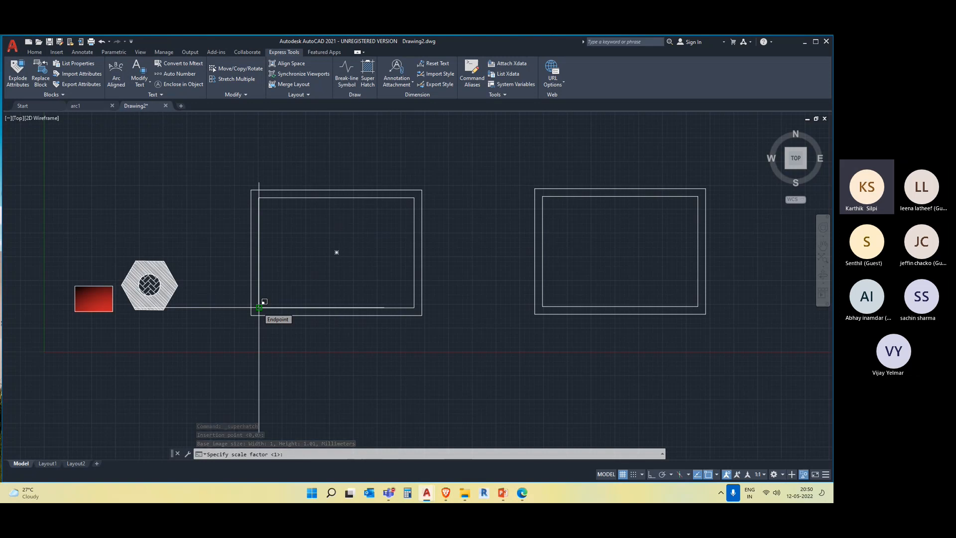
key(Return)
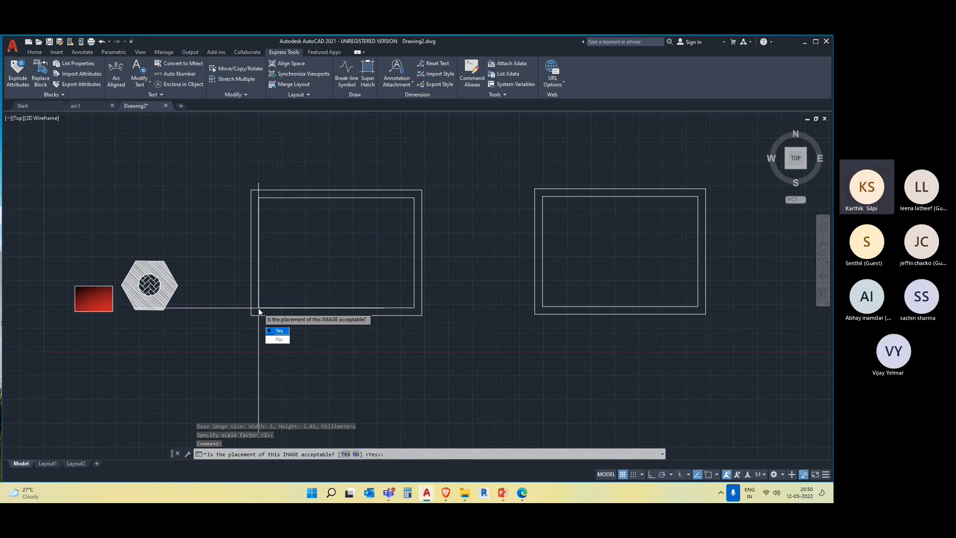
click(277, 331)
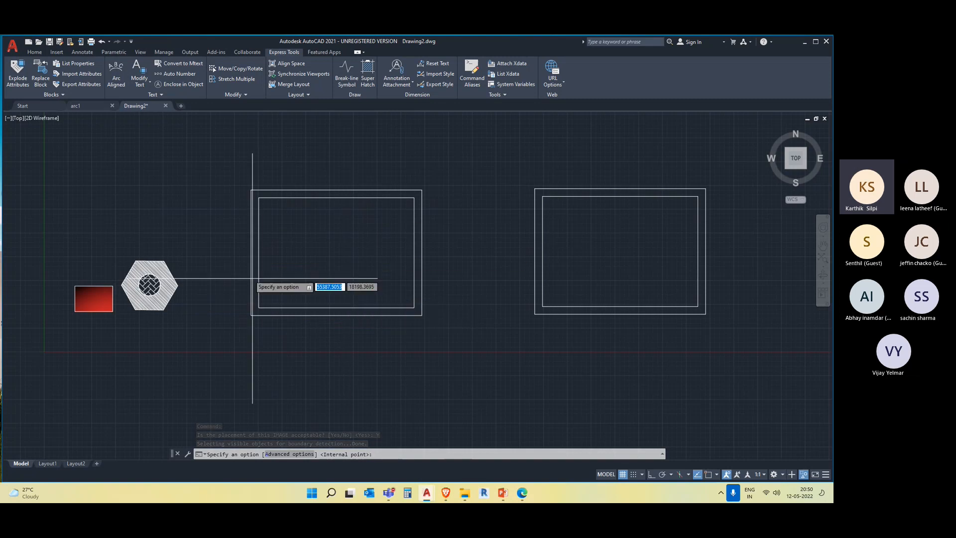
Step: Try to fill the first inner rectangle with the seamless wood image, agreeing to continue despite the small tile size
click(314, 277)
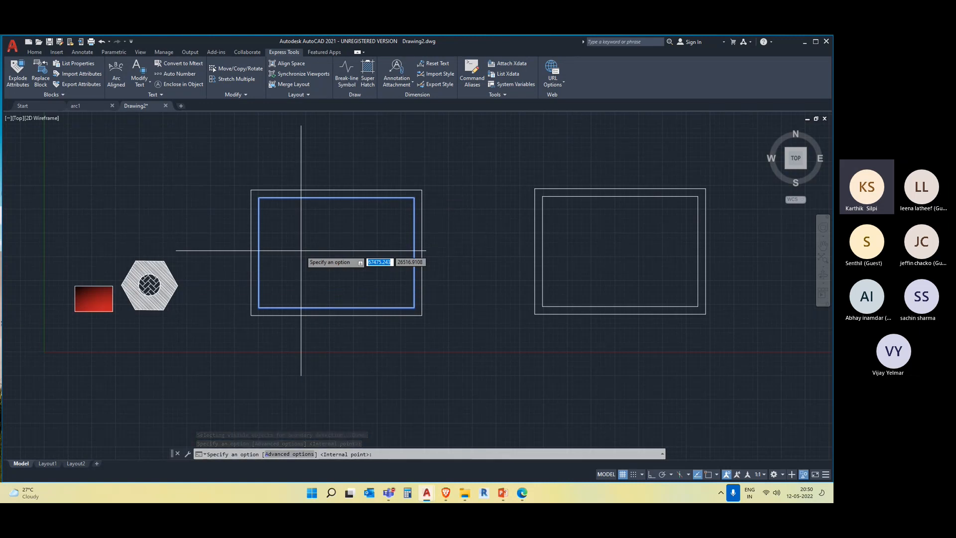
key(Return)
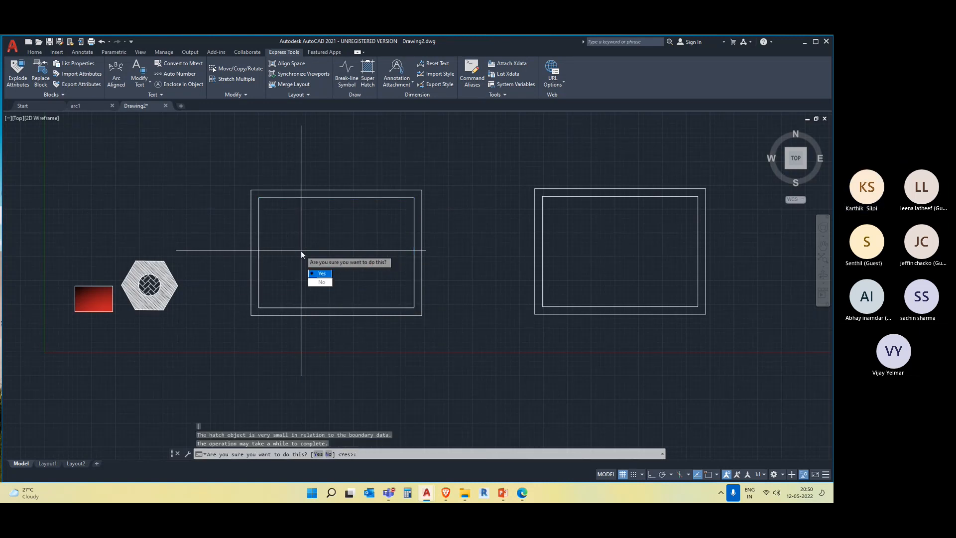
text(Y)
key(Return)
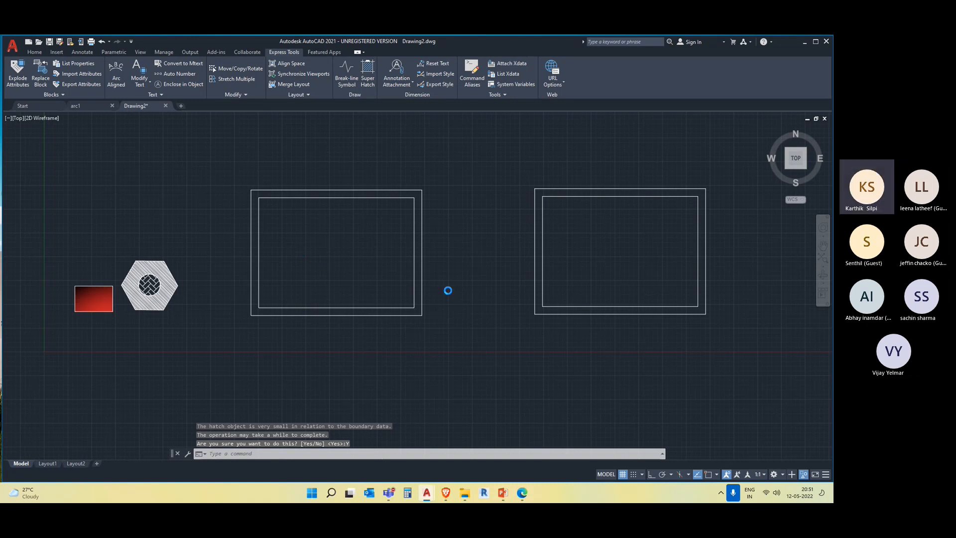
middle_drag(521, 314, 465, 317)
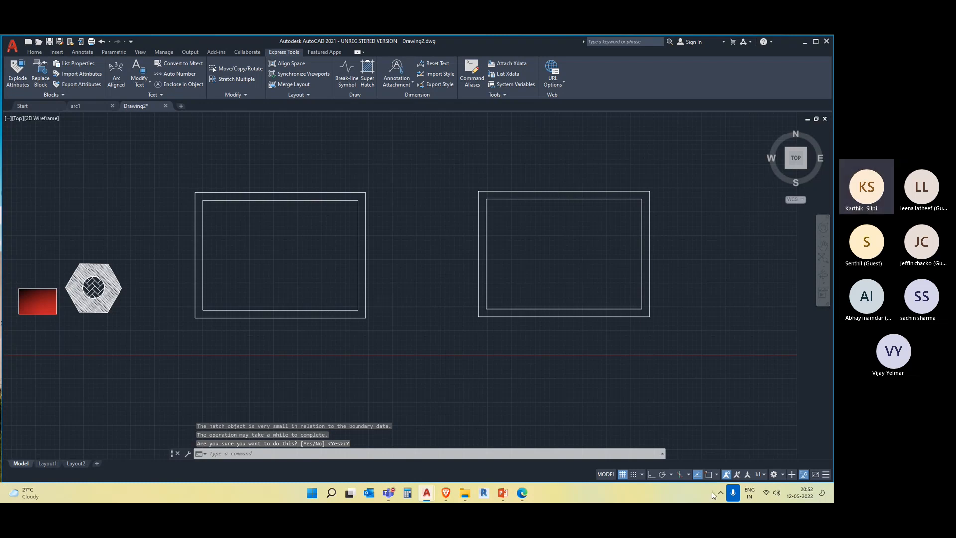
click(755, 443)
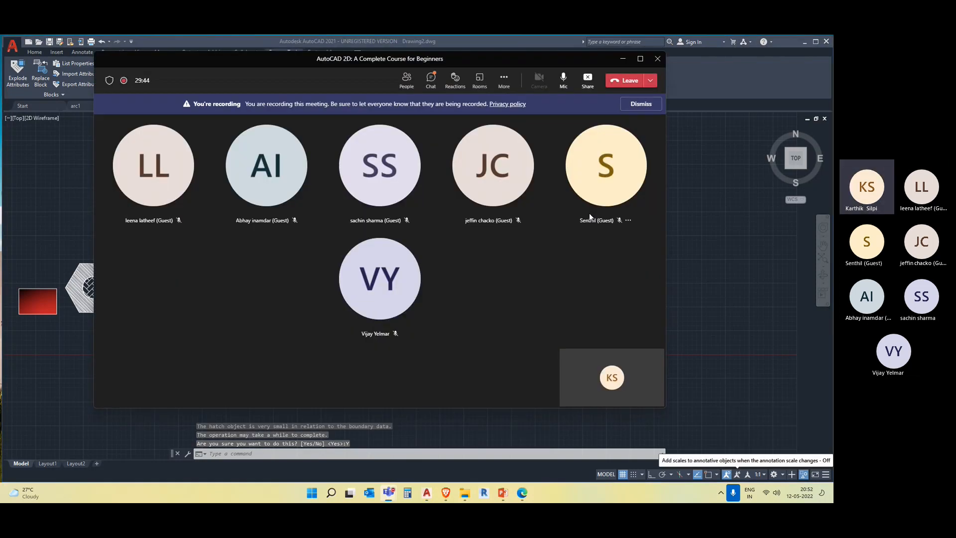
mouse_move(373, 58)
mouse_down()
mouse_move(507, 254)
mouse_move(520, 175)
mouse_move(522, 244)
mouse_up()
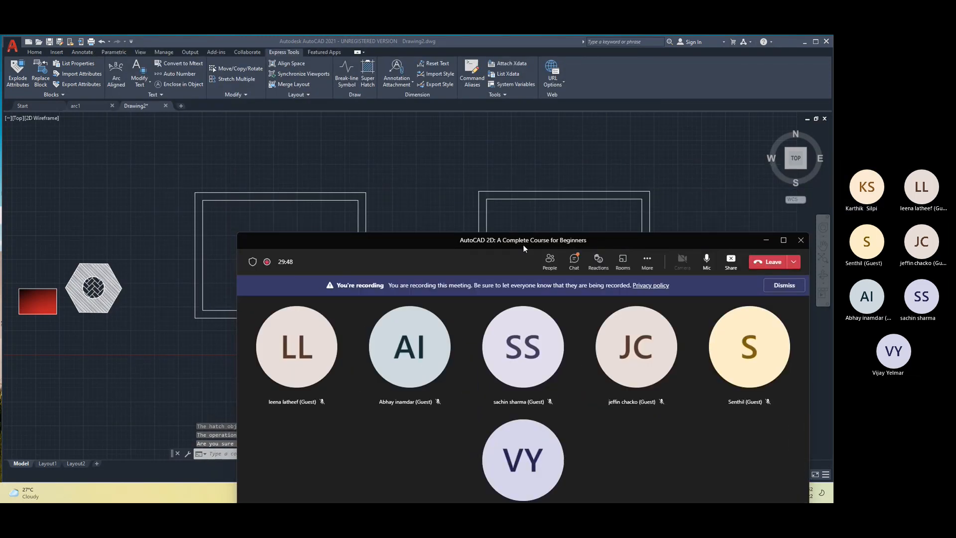
click(765, 241)
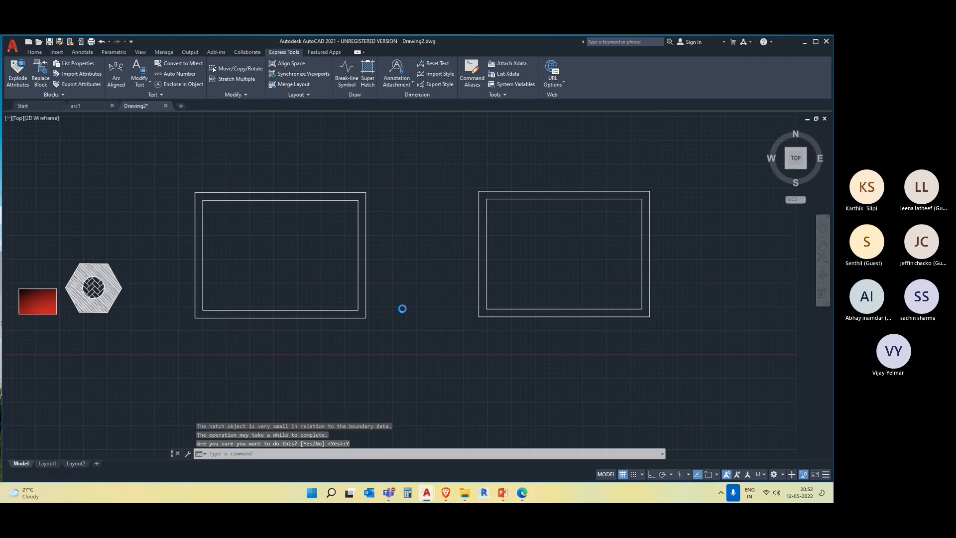
Step: Cancel the running Super Hatch with the seamless wood image
key(Escape)
key(Escape)
key(Escape)
middle_drag(447, 316, 449, 302)
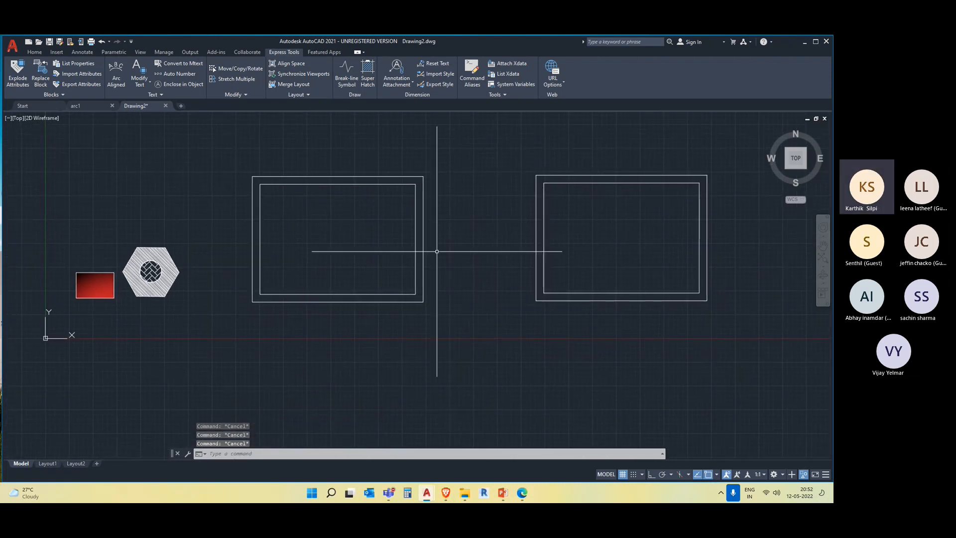
Step: Start a Super Hatch with the Desktop image light-wooden-texture-natural-wood-pattern-background-160544684, keeping the default attachment settings
middle_drag(426, 215, 386, 217)
middle_drag(451, 236, 400, 242)
click(368, 72)
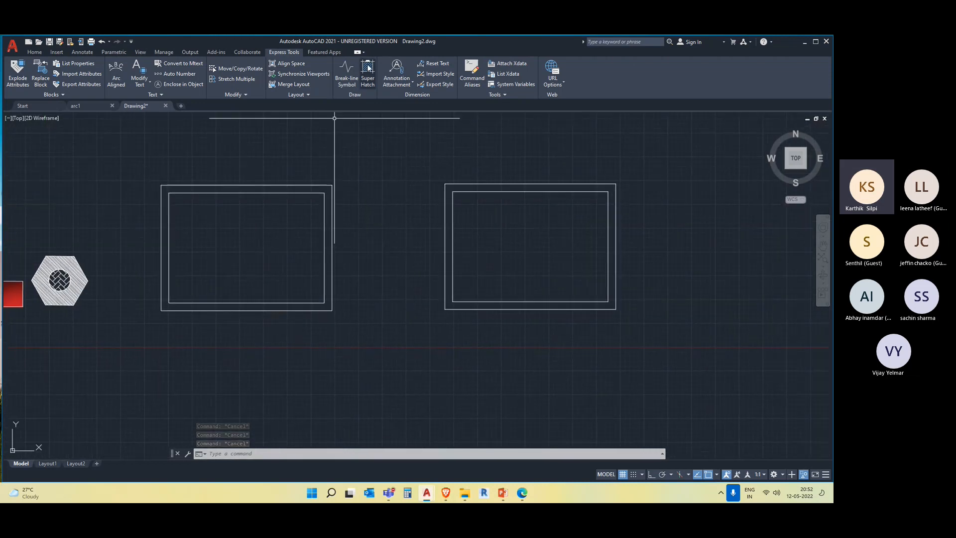
click(405, 217)
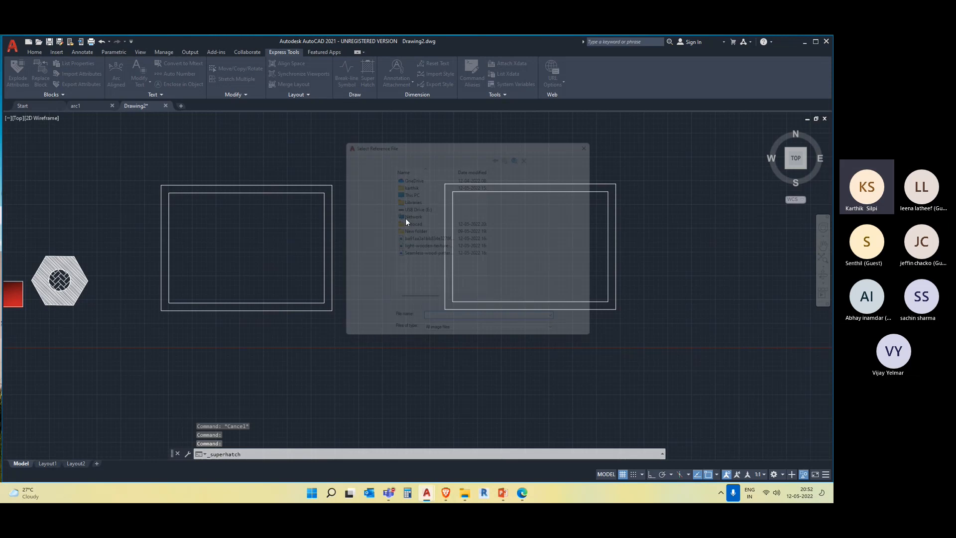
click(430, 257)
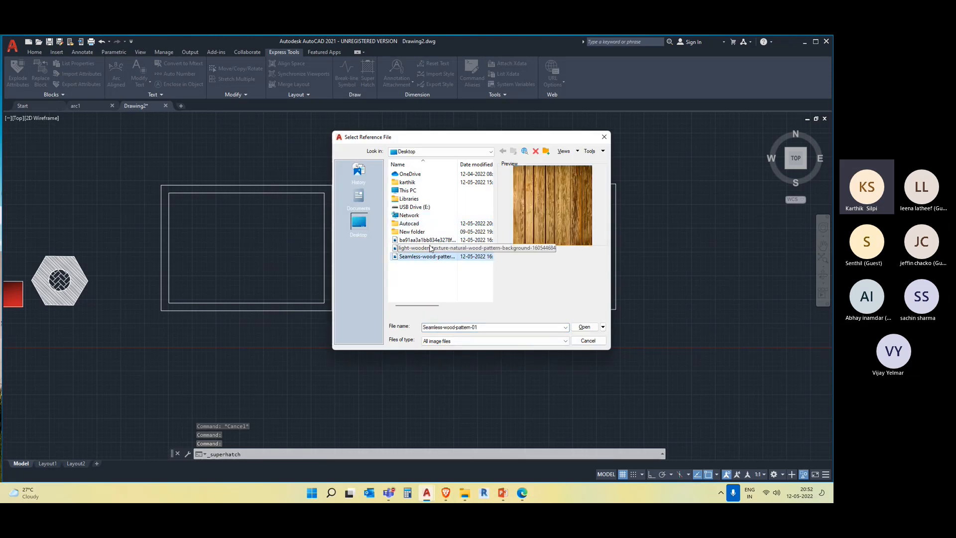
click(431, 248)
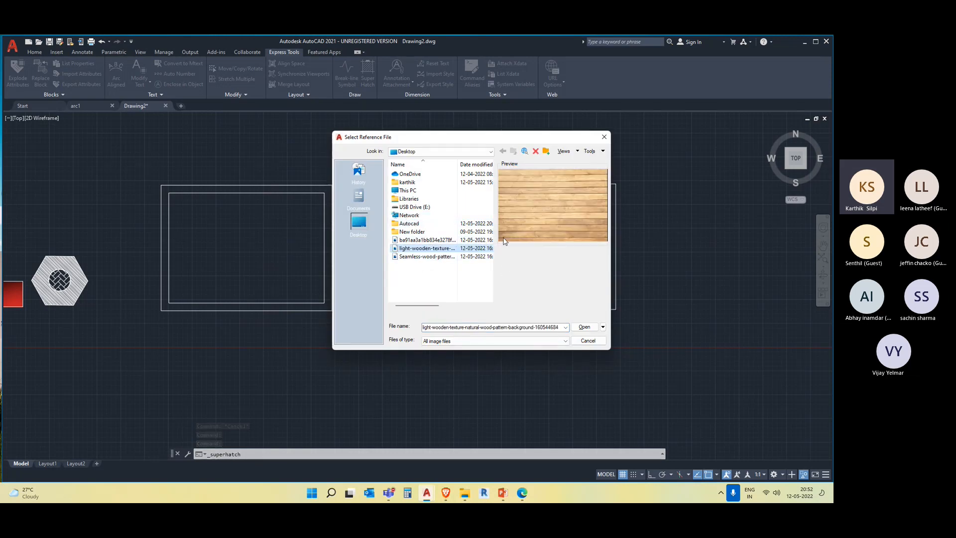
click(591, 328)
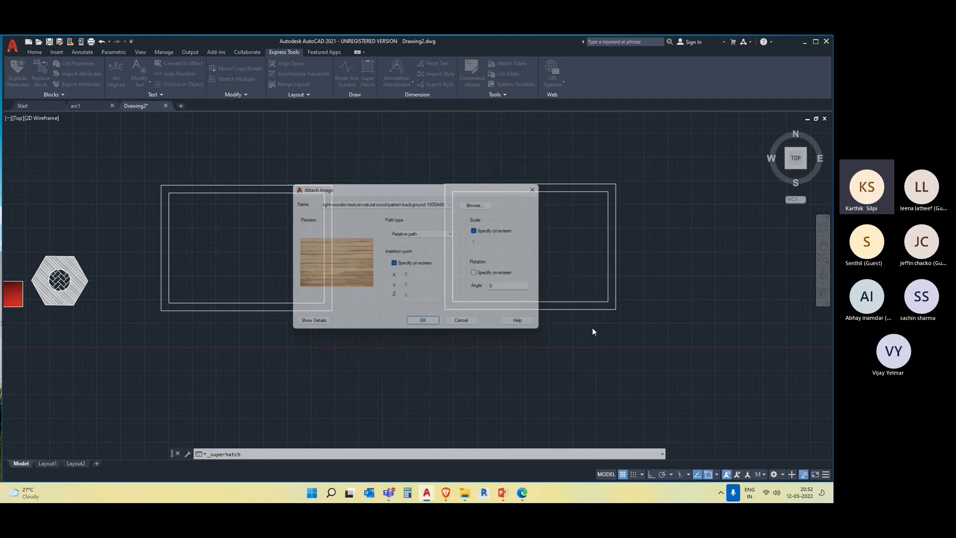
click(425, 326)
Step: Insert the light wooden texture at the first inner rectangle's lower-left corner with scale factor 1 and accept the placement
middle_drag(246, 247, 309, 247)
scroll(231, 302, up, 3)
click(231, 302)
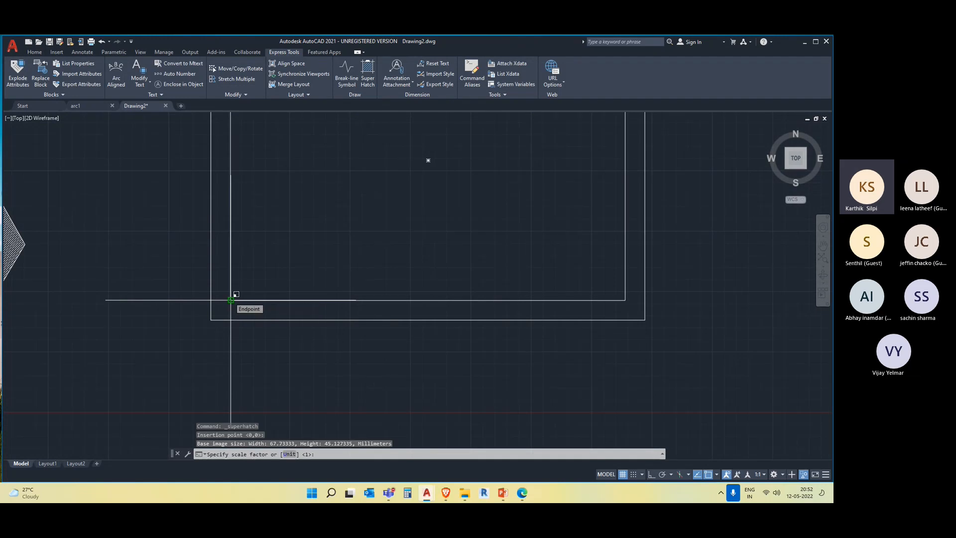
key(Return)
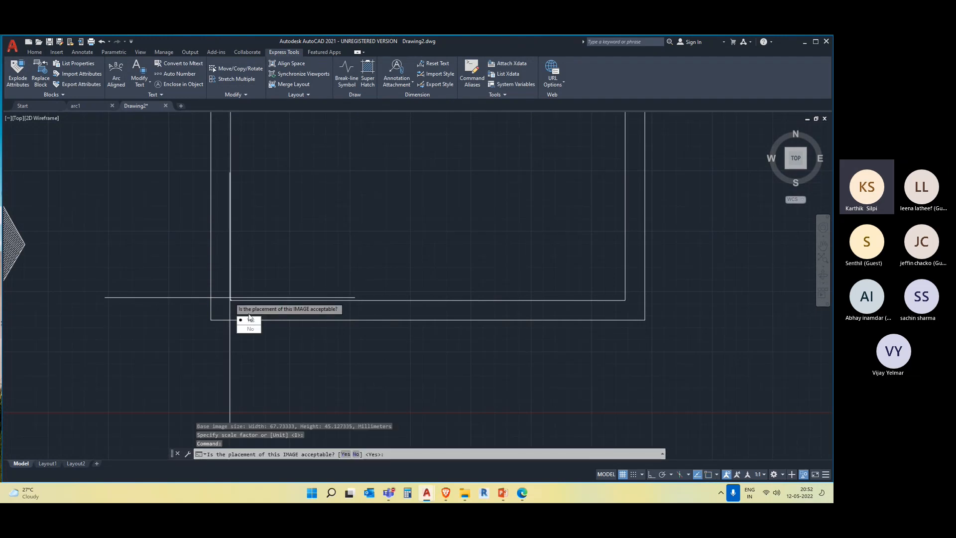
click(253, 321)
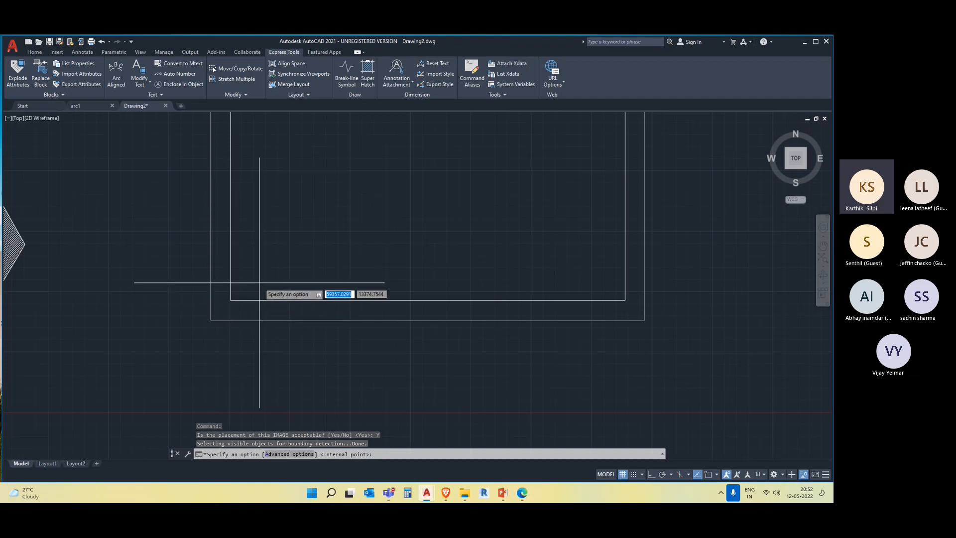
Step: Try to fill the first inner rectangle with the light wooden texture, agreeing to continue, and regenerate the drawing
scroll(258, 282, down, 2)
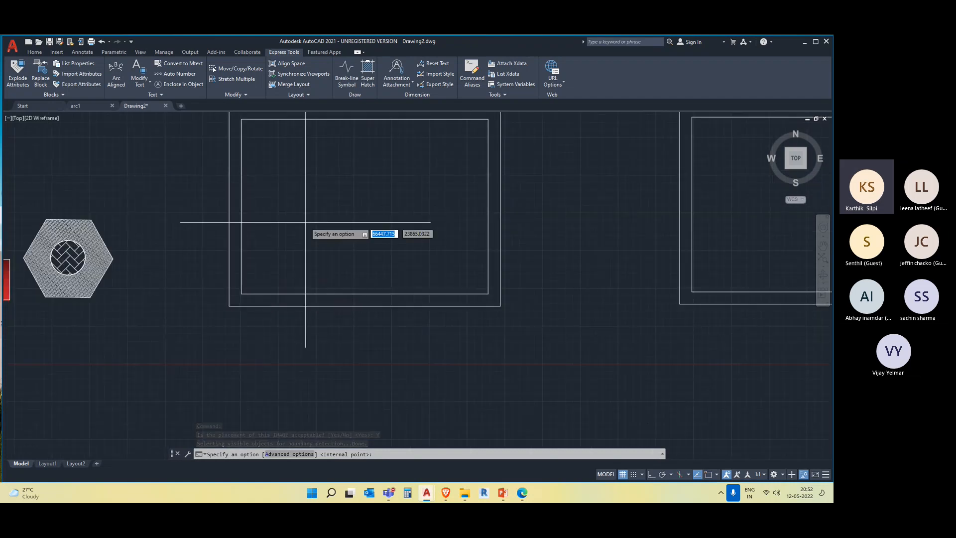
click(290, 262)
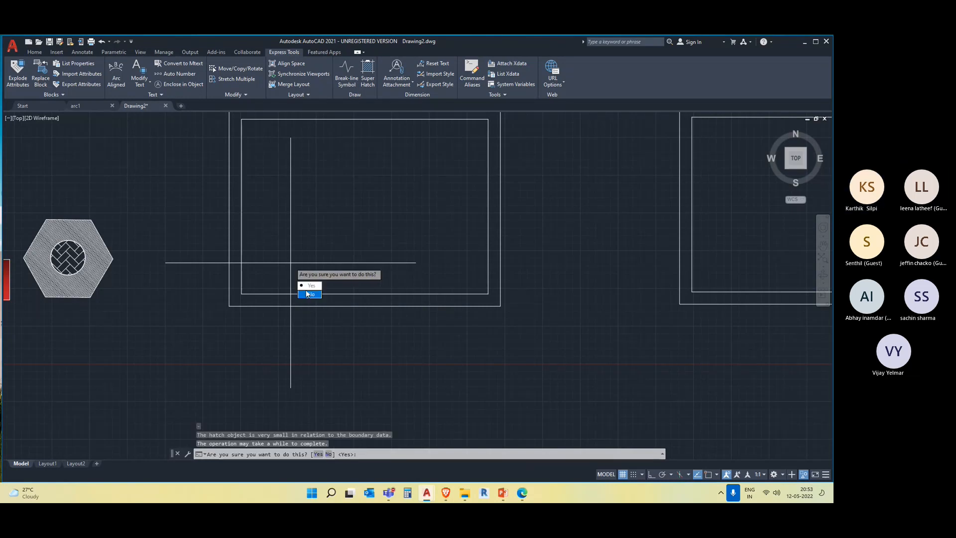
text(Y)
key(Return)
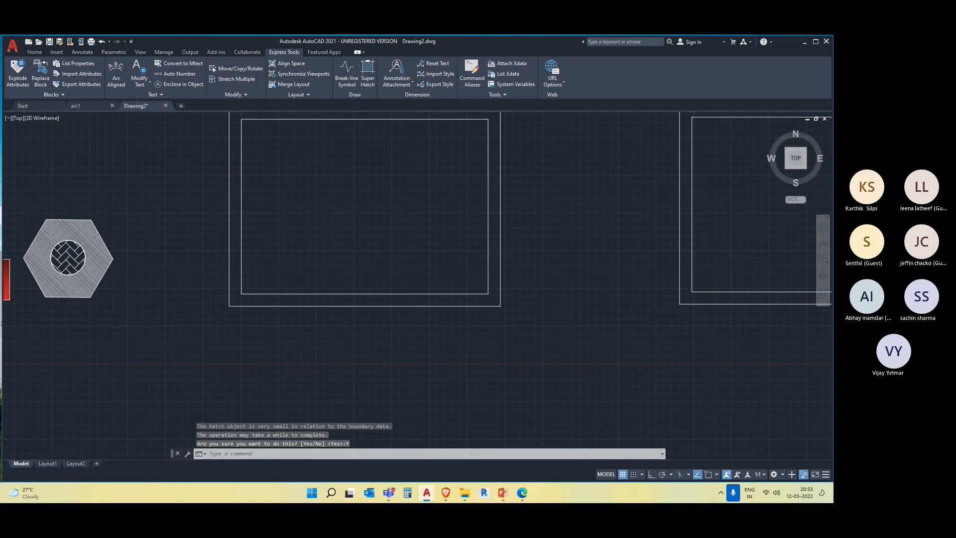
middle_drag(319, 237, 263, 281)
mouse_move(284, 249)
middle_down()
mouse_move(258, 294)
mouse_move(252, 237)
middle_up()
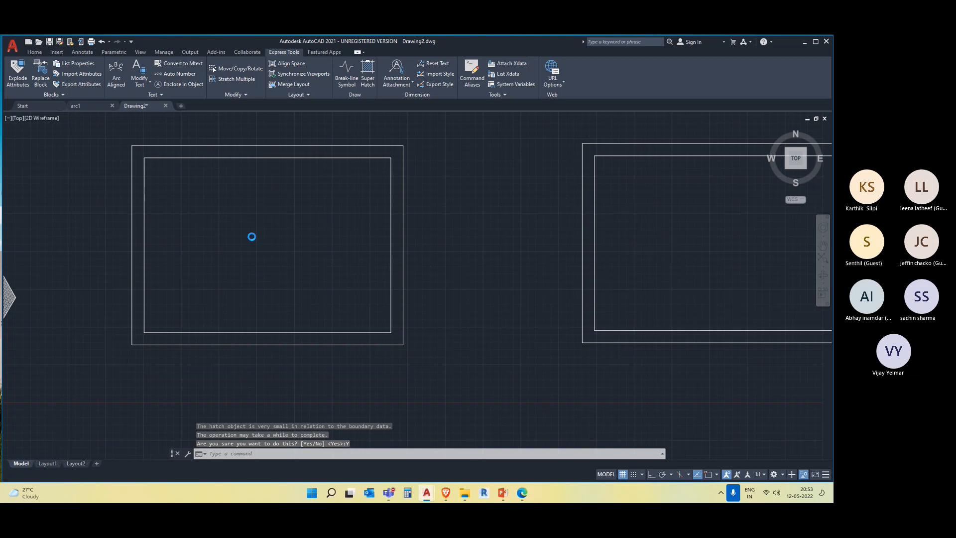
text(regen)
key(Return)
scroll(263, 232, down, 1)
scroll(227, 207, up, 2)
middle_drag(245, 189, 290, 209)
Step: Start a Super Hatch with the Desktop's red brick image, whose file name starts with ba91aa, keeping the default attachment settings
click(368, 72)
click(418, 217)
click(428, 256)
click(438, 232)
click(448, 240)
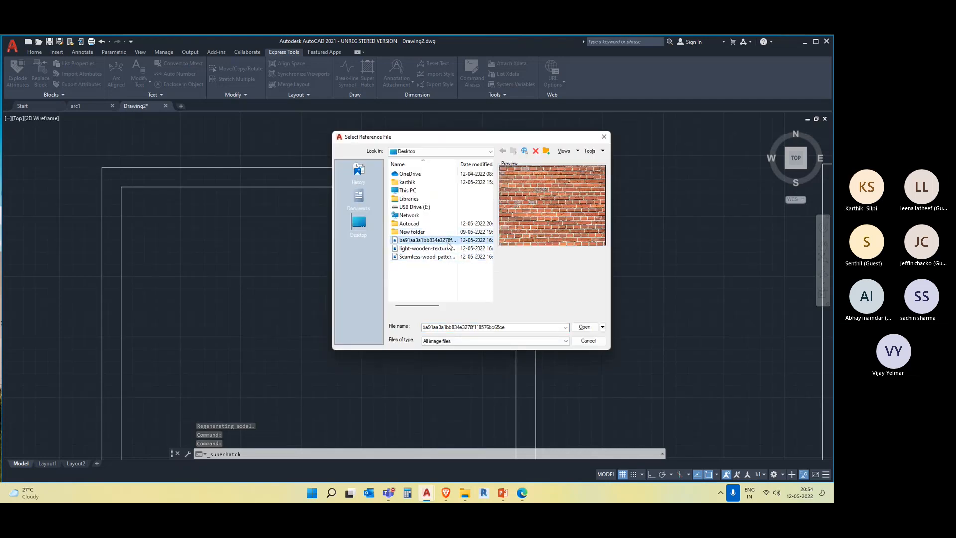
click(584, 327)
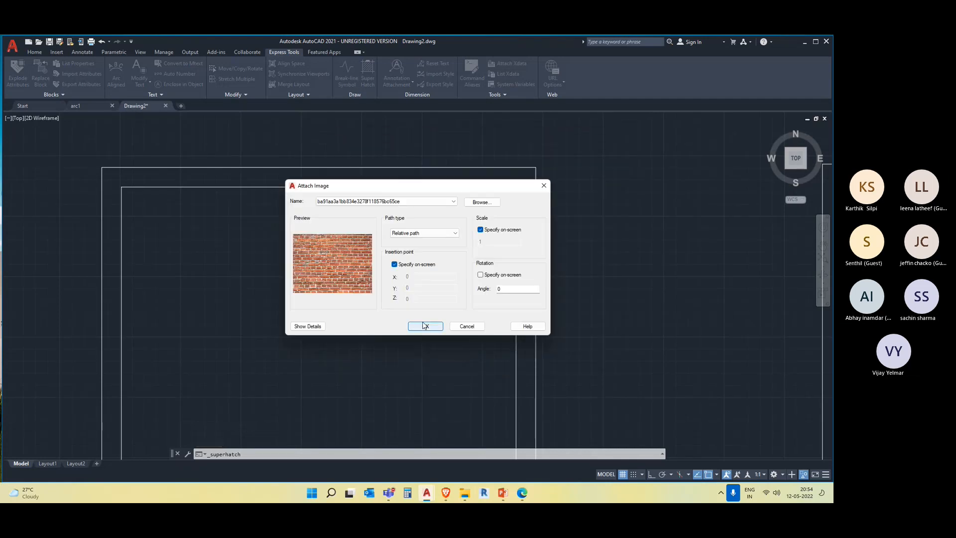
click(425, 326)
Step: Insert the brick image at the first outer rectangle's upper-left corner with scale factor 1 and accept its placement
scroll(121, 165, up, 4)
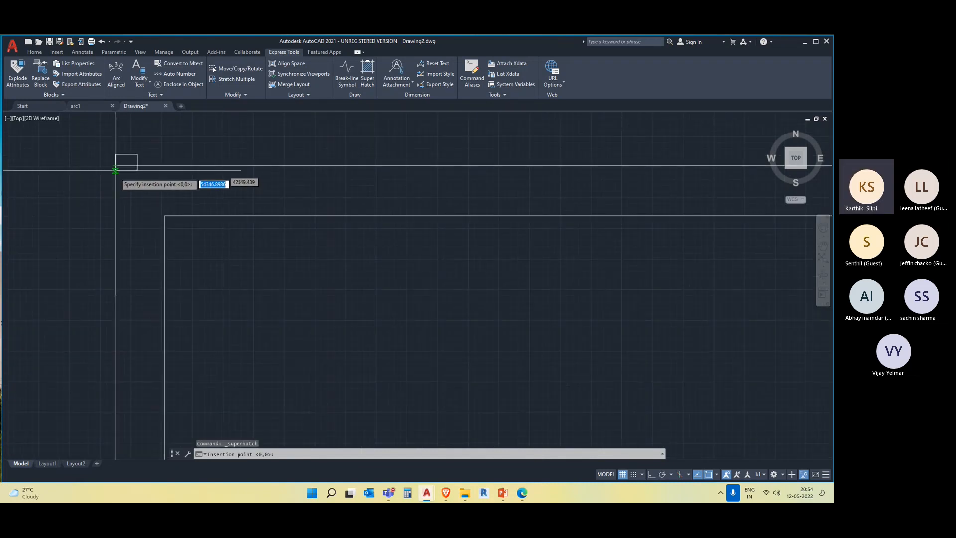
click(122, 193)
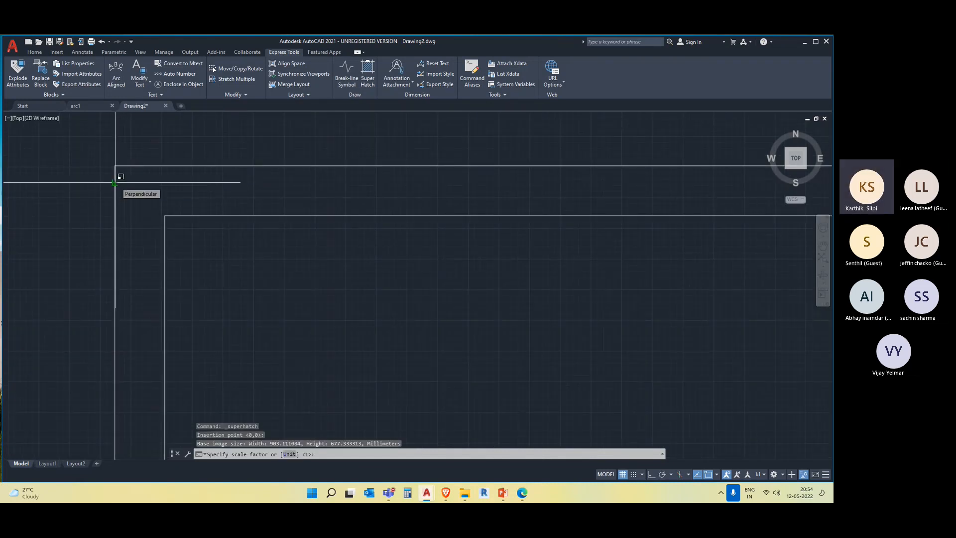
key(Return)
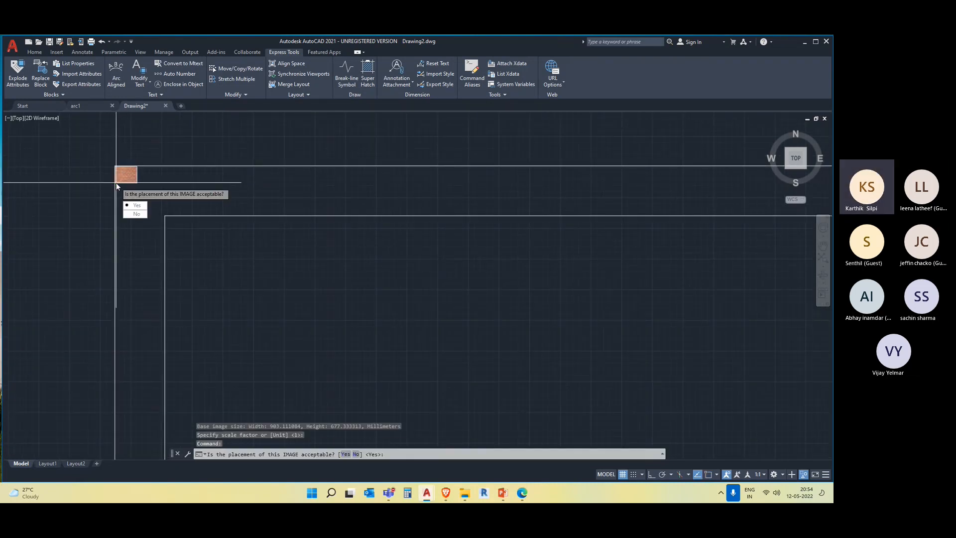
click(134, 205)
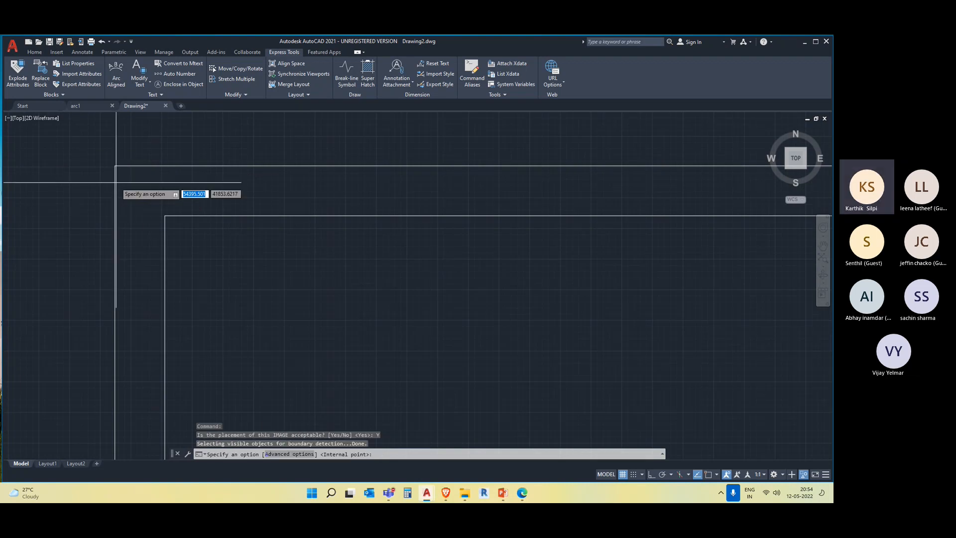
Step: Fill the border between the first pair of nested rectangles with the brick image, agreeing to continue despite the small tile size
click(142, 190)
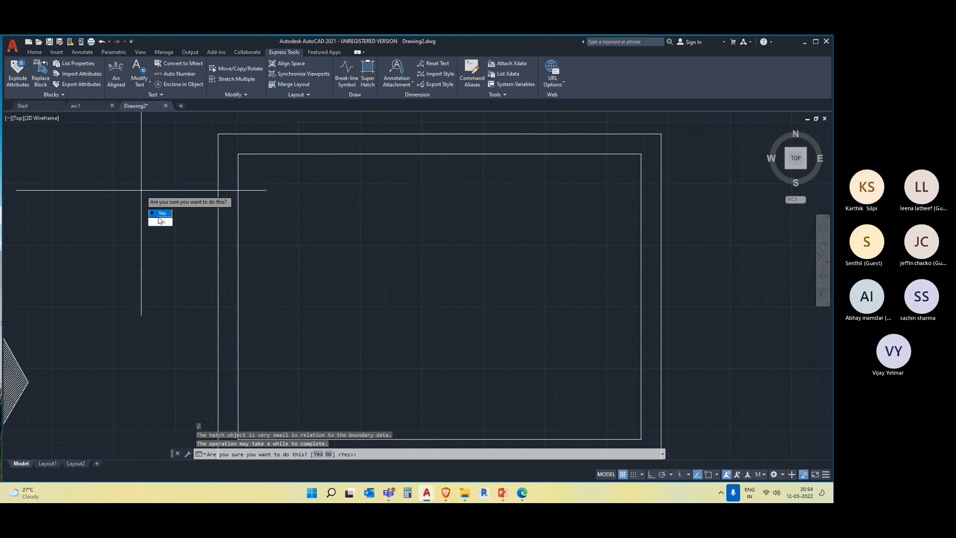
key(Return)
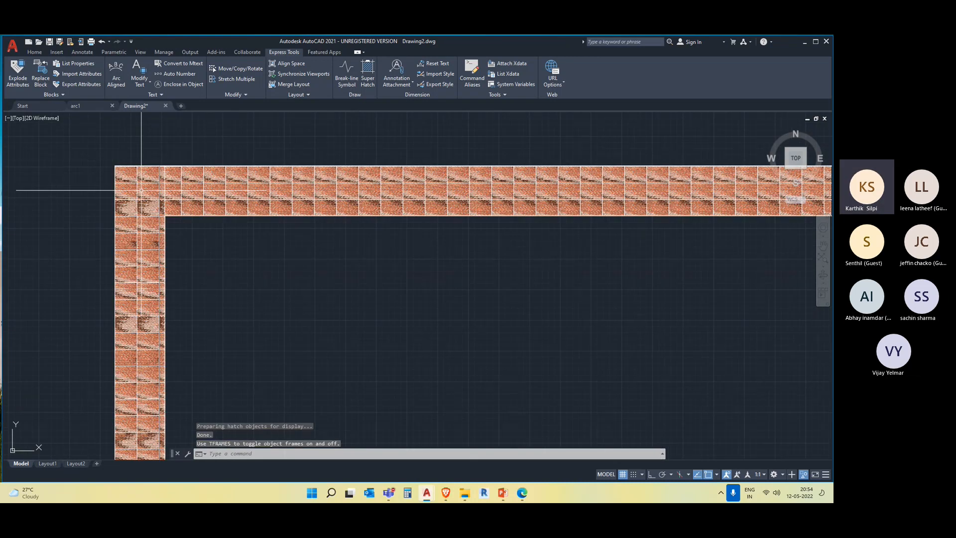
scroll(284, 210, down, 1)
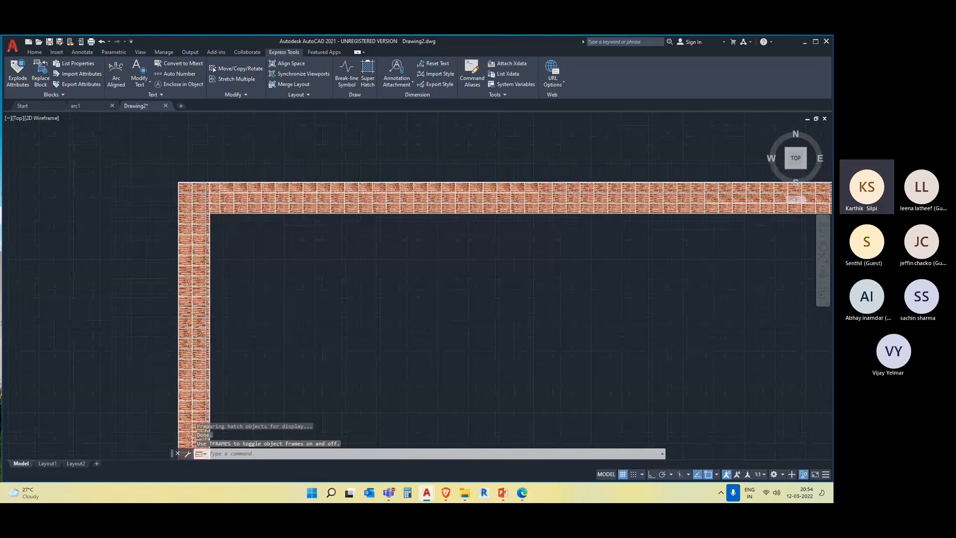
scroll(298, 251, down, 1)
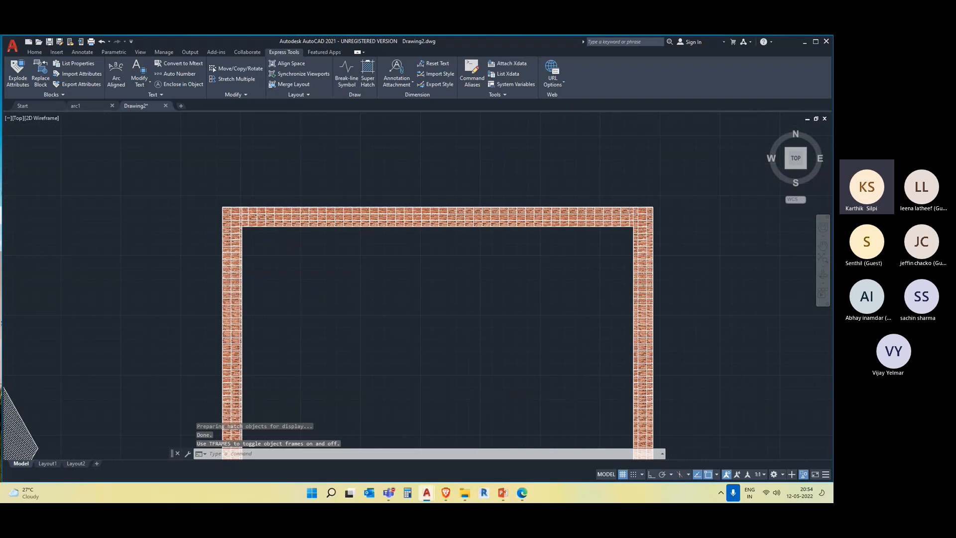
Step: Examine the brick tiling along the border between the first pair of nested rectangles
scroll(366, 247, down, 1)
middle_drag(350, 279, 352, 244)
scroll(319, 210, up, 2)
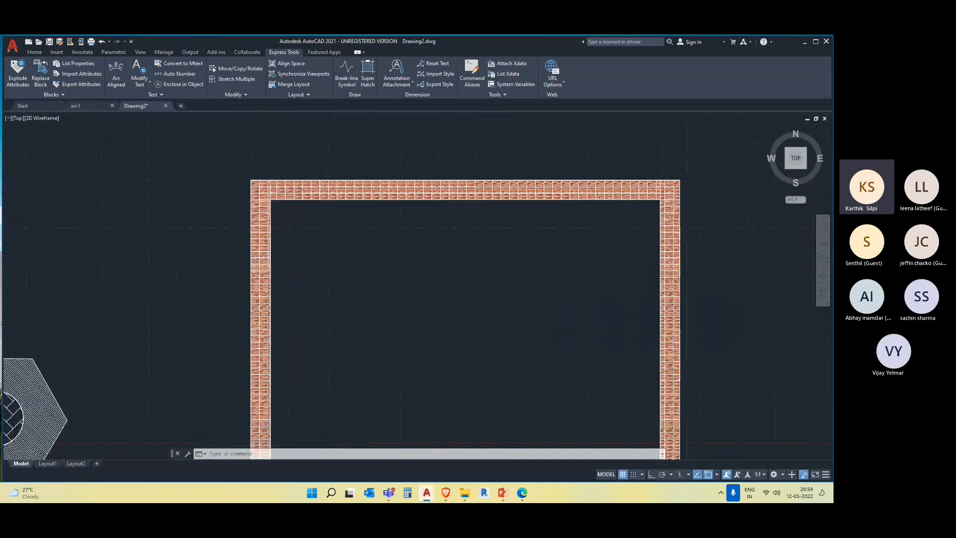
scroll(331, 199, up, 2)
scroll(331, 199, up, 2)
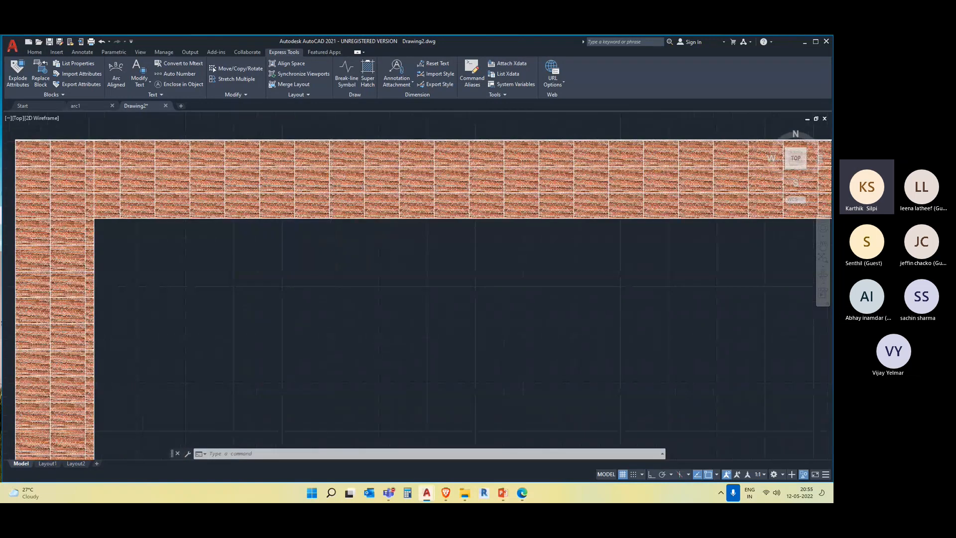
scroll(332, 209, down, 4)
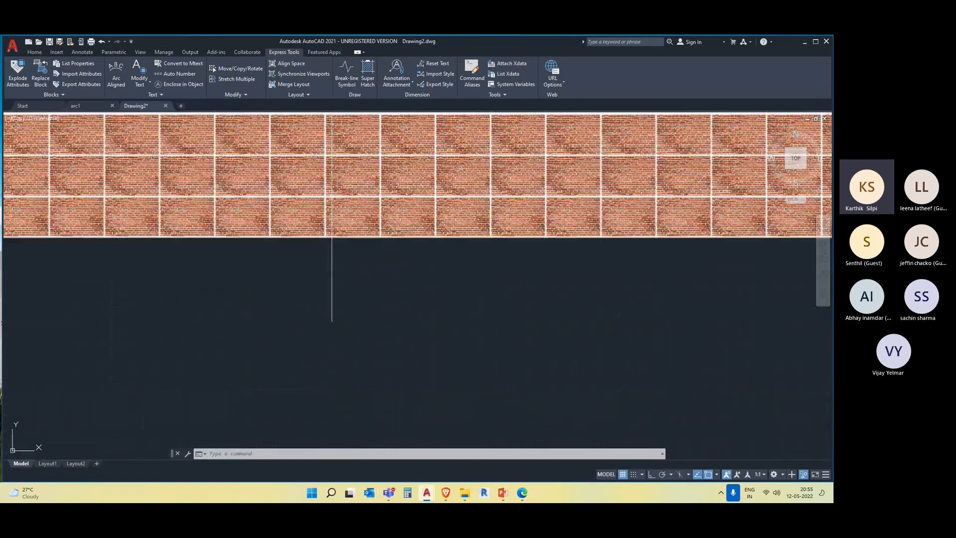
scroll(327, 214, down, 1)
scroll(327, 215, up, 4)
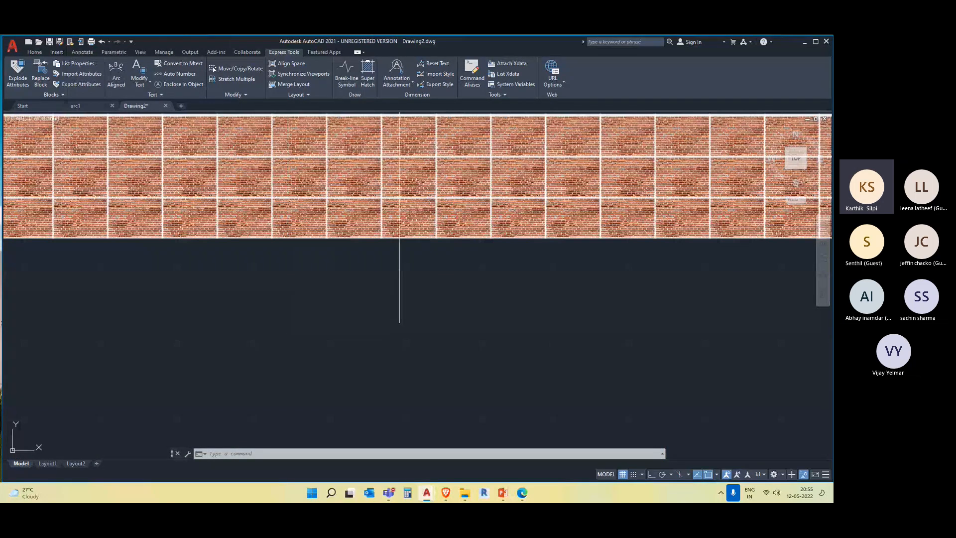
scroll(391, 199, down, 3)
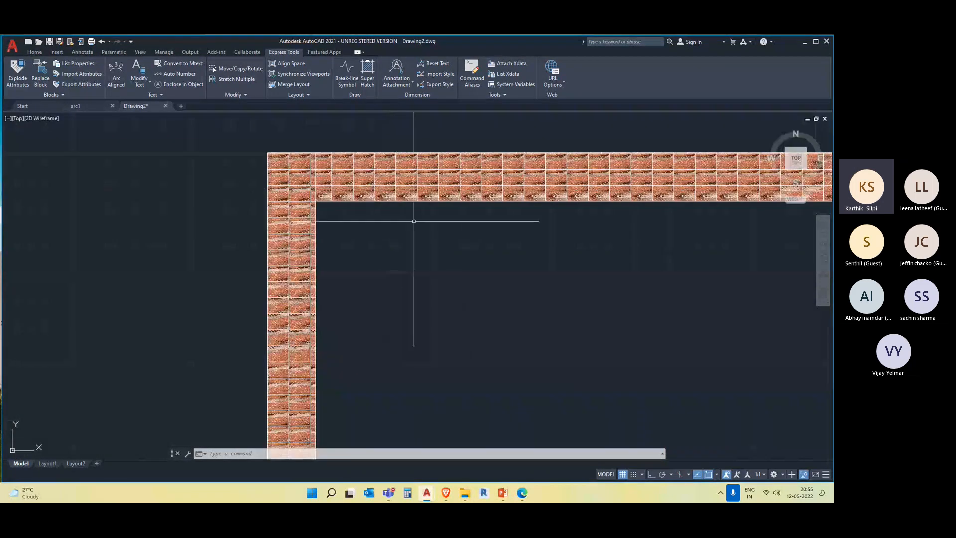
middle_drag(463, 236, 455, 196)
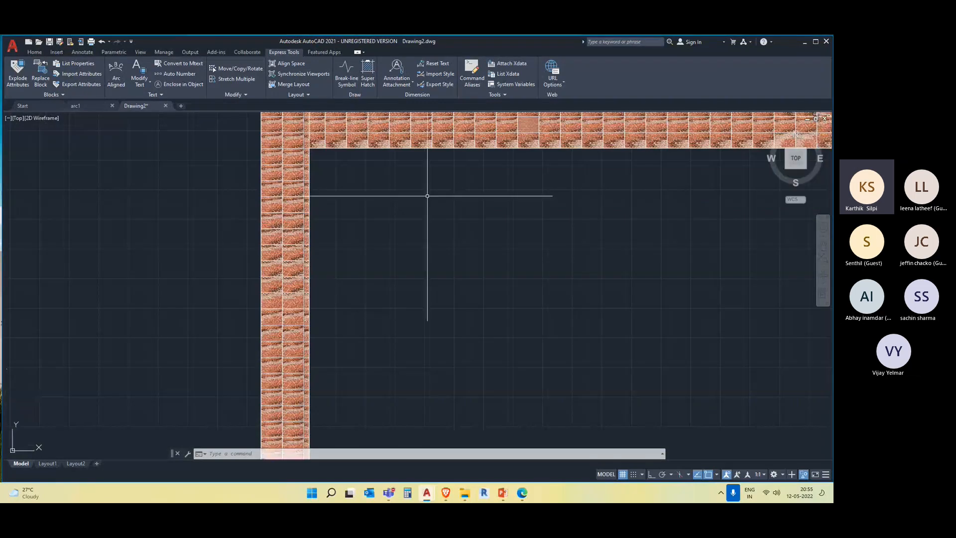
scroll(387, 254, down, 2)
middle_drag(515, 298, 345, 268)
middle_drag(462, 279, 483, 178)
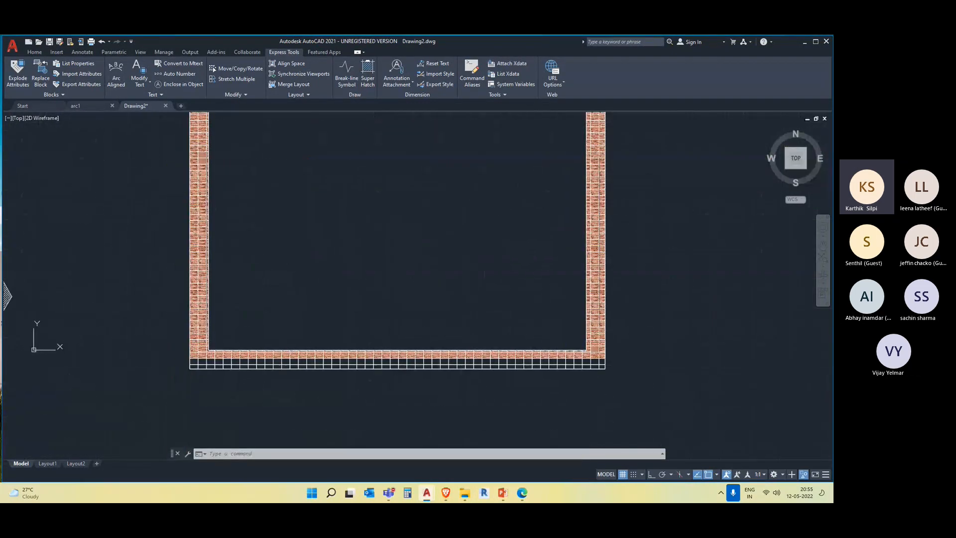
Step: Delete the whole brick fill from the border between the first pair of nested rectangles
middle_drag(241, 249, 245, 418)
click(229, 221)
click(218, 220)
key(Delete)
Step: Start a Super Hatch with the Desktop's Seamless-wood-pattern-01 image, keeping the default attachment settings
scroll(293, 286, down, 4)
click(367, 72)
click(417, 218)
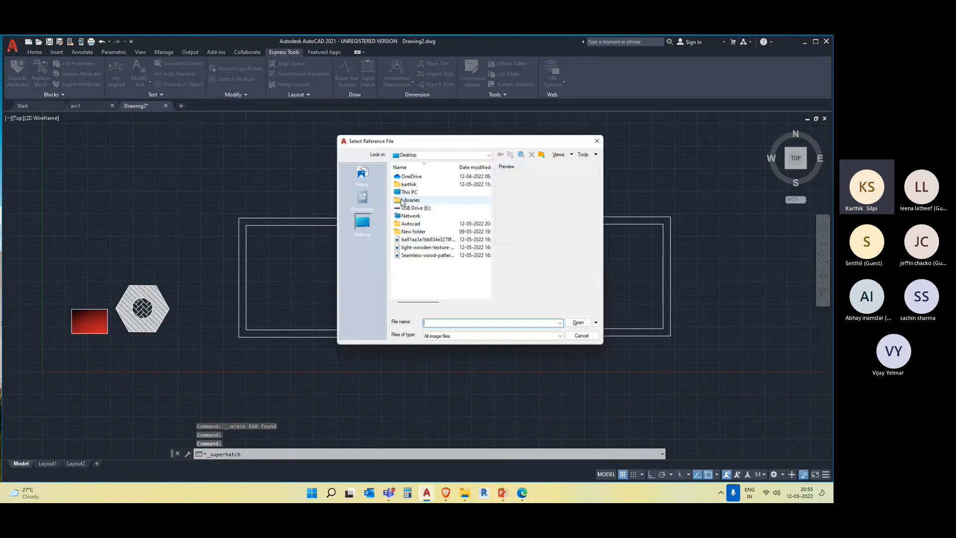
click(443, 256)
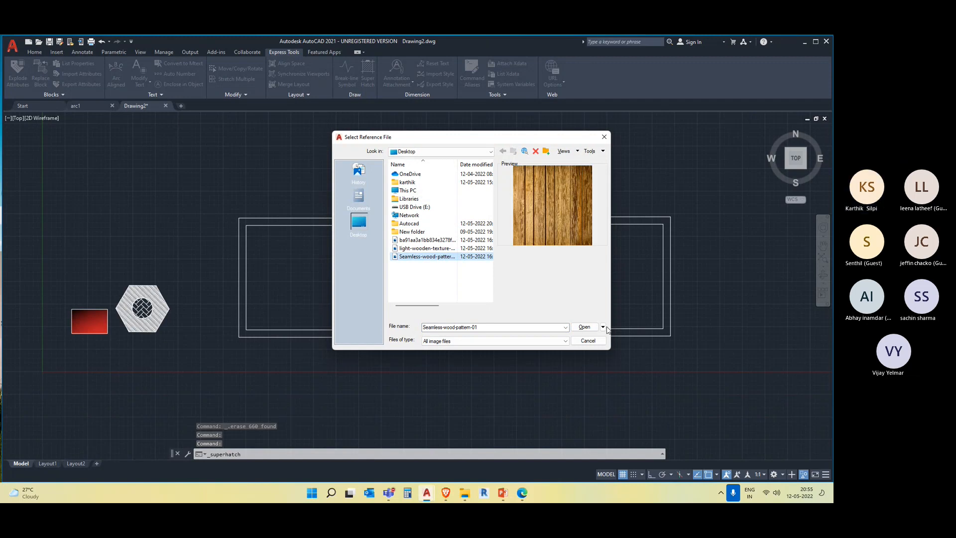
click(584, 327)
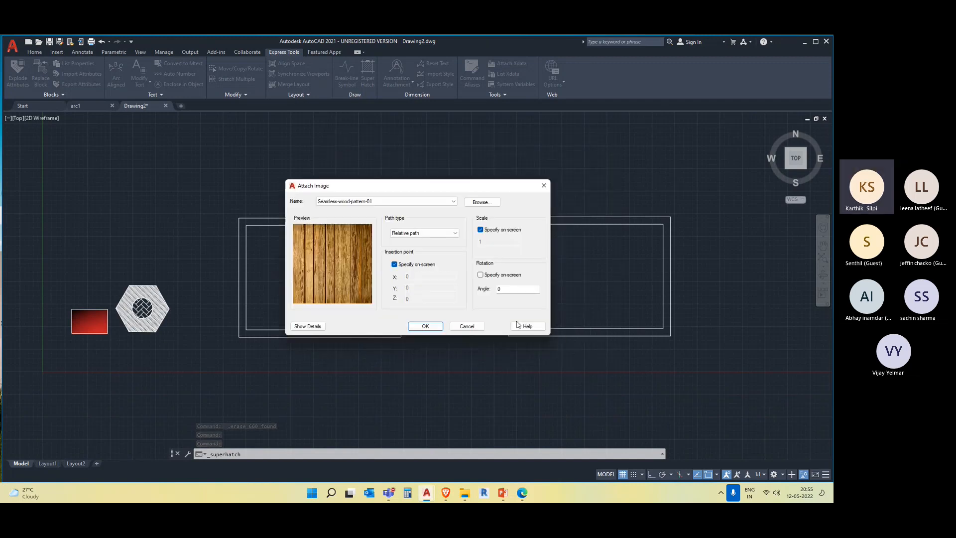
click(427, 327)
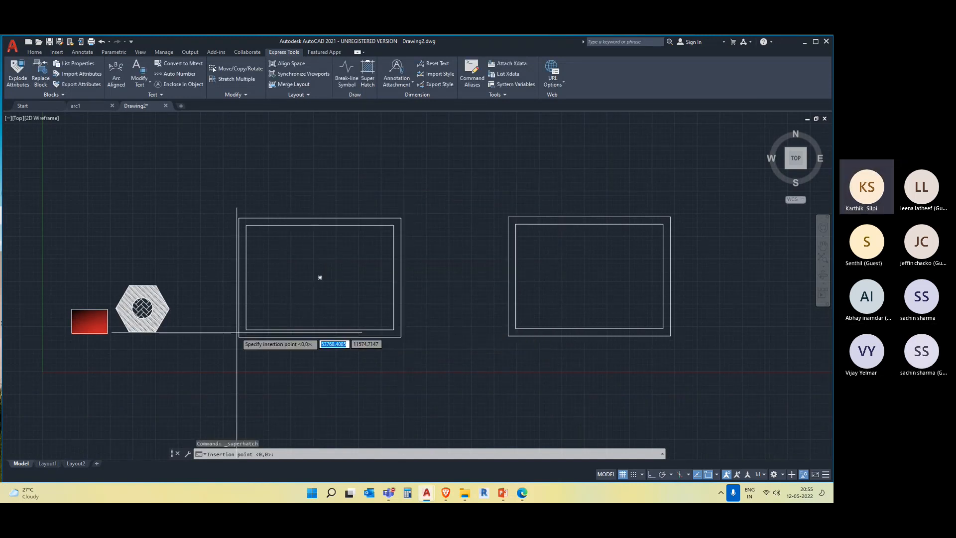
Step: Insert the wood image at the first inner rectangle's lower-left corner with scale factor 1 and try to fill that rectangle, agreeing to continue
scroll(235, 330, up, 4)
click(259, 325)
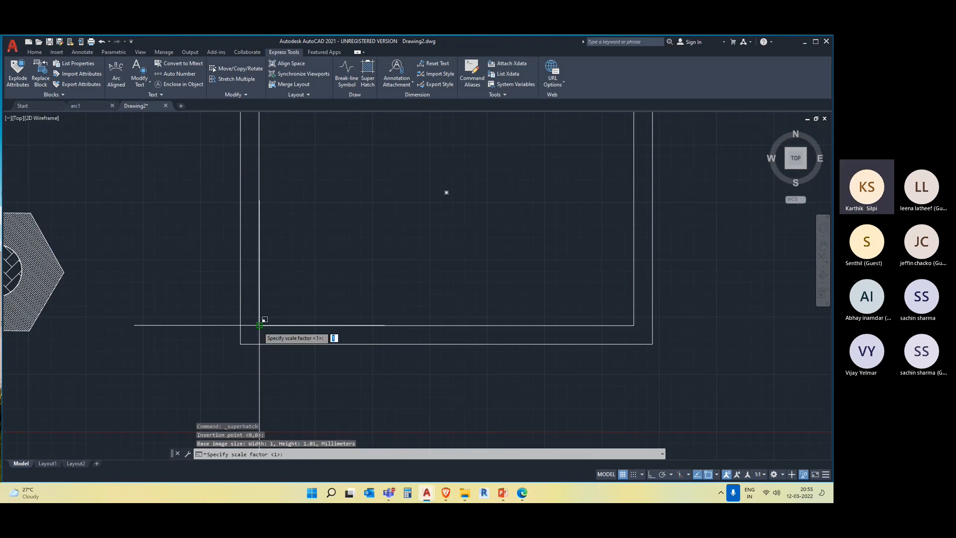
key(Return)
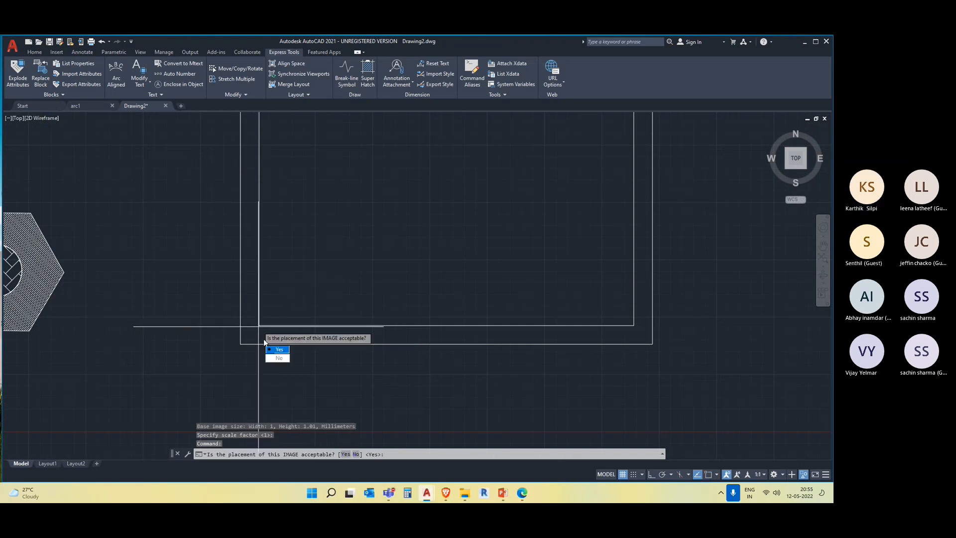
click(278, 349)
click(284, 302)
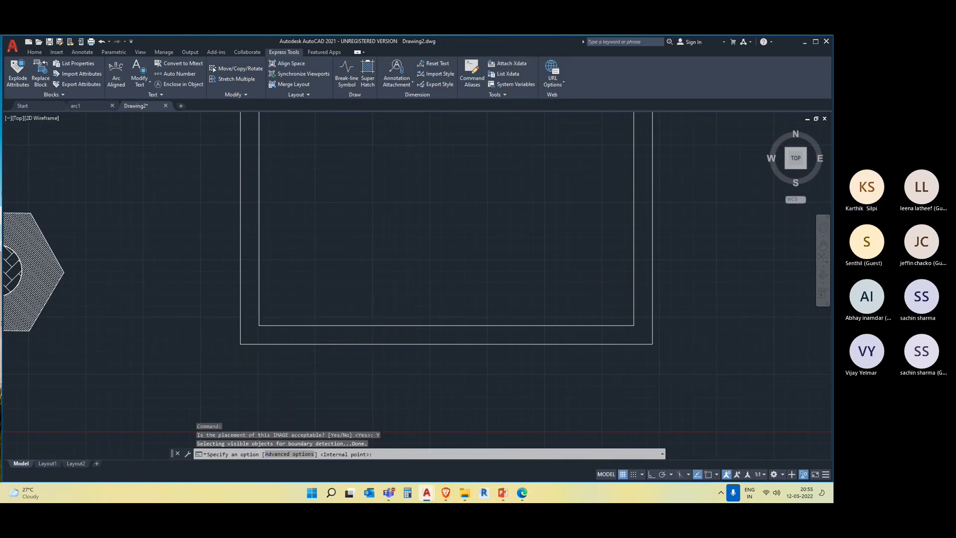
key(Return)
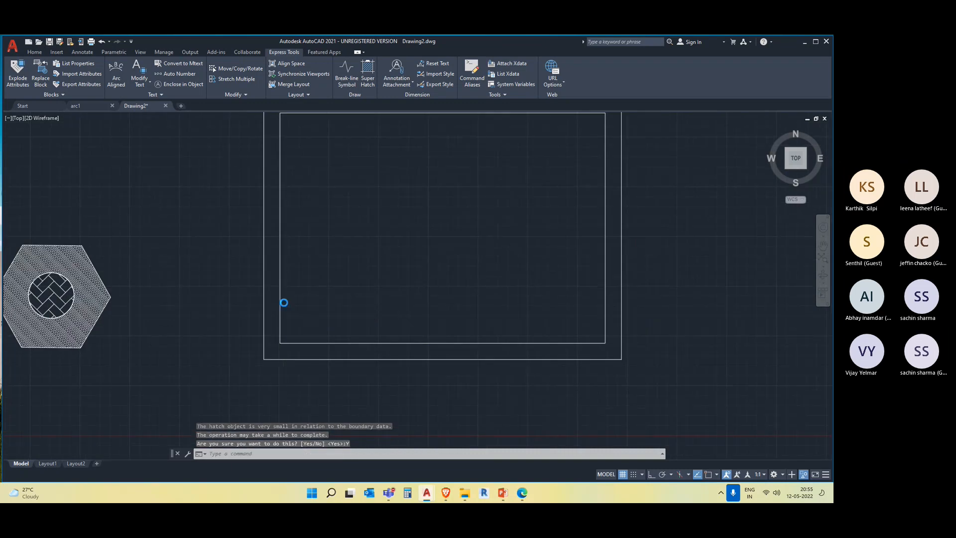
Step: Switch to the Teams meeting, admit the guest waiting in the lobby and minimize the meeting window
click(759, 440)
click(578, 465)
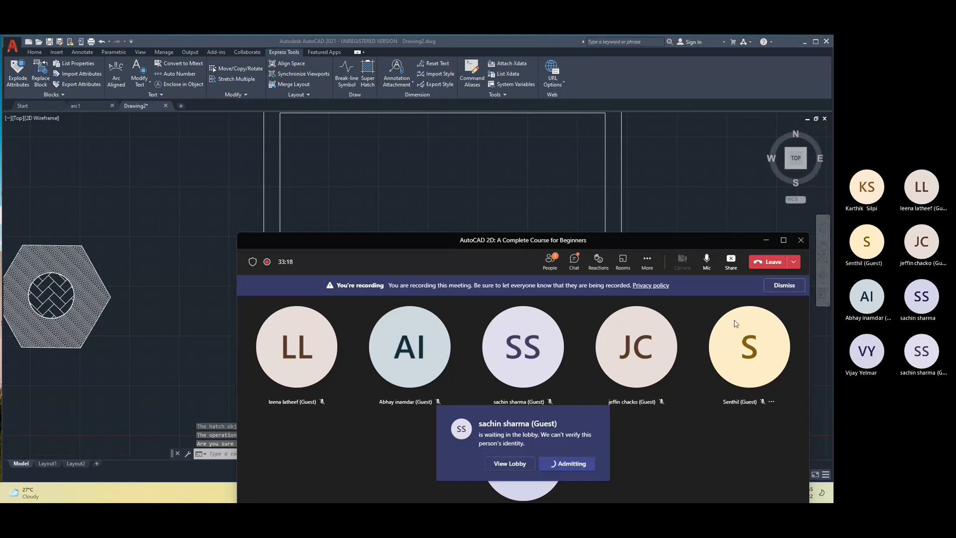
click(766, 241)
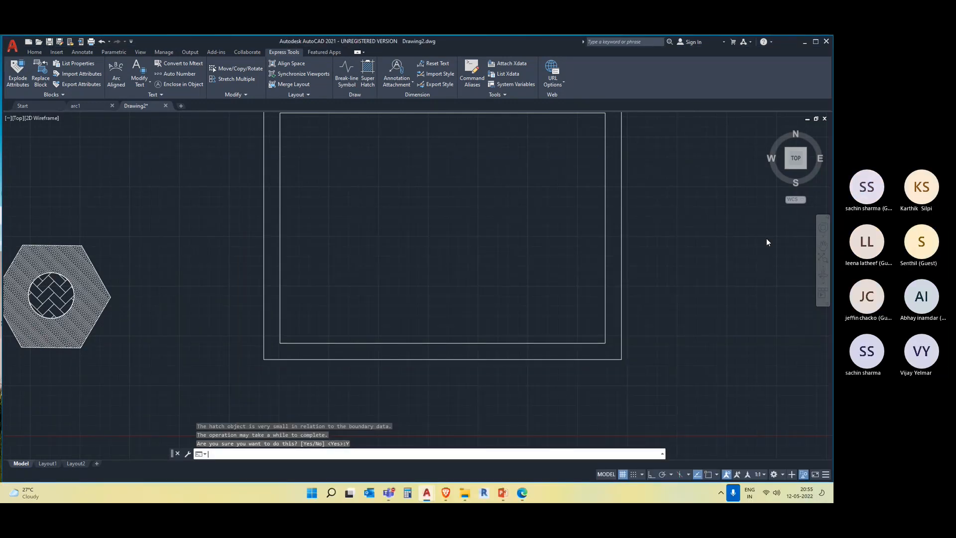
scroll(376, 301, down, 2)
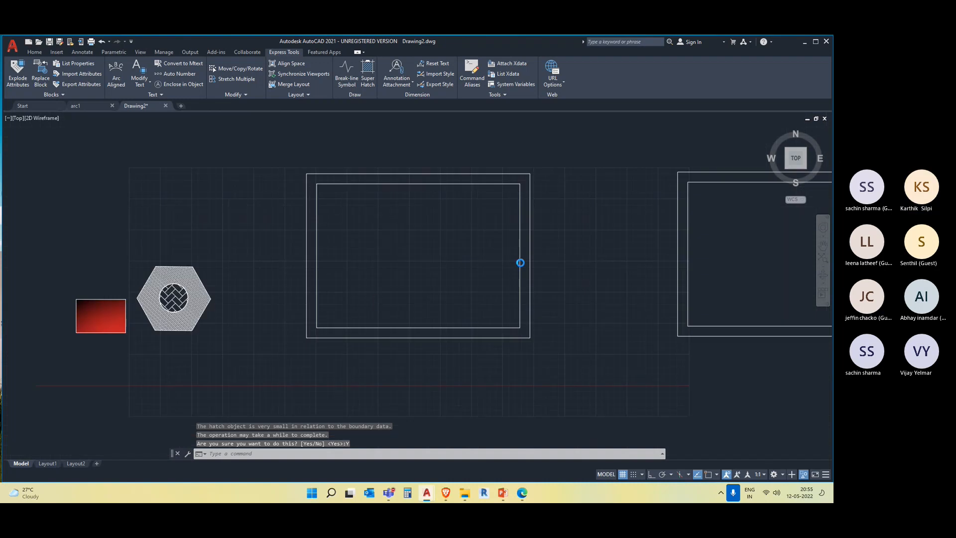
scroll(354, 290, down, 2)
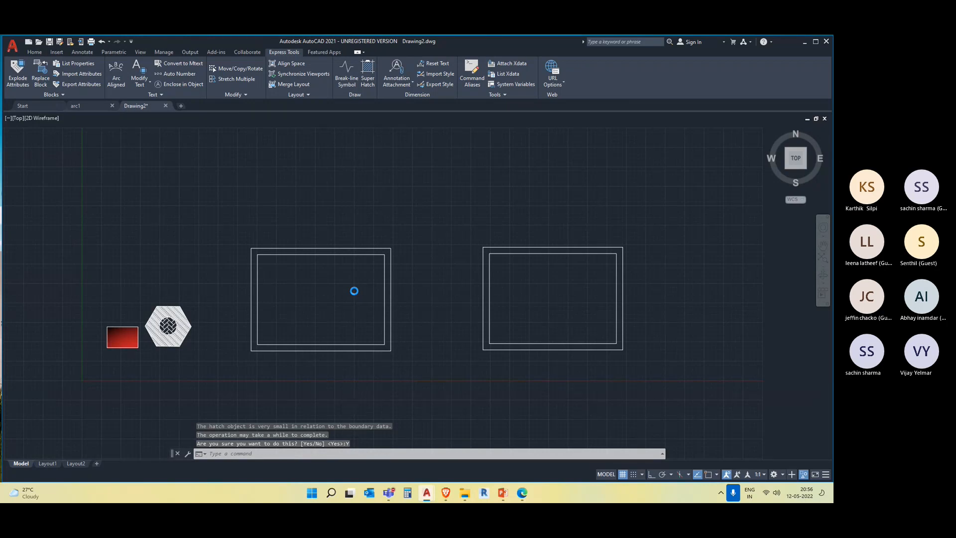
scroll(350, 288, up, 1)
middle_drag(441, 298, 399, 267)
middle_drag(287, 353, 319, 359)
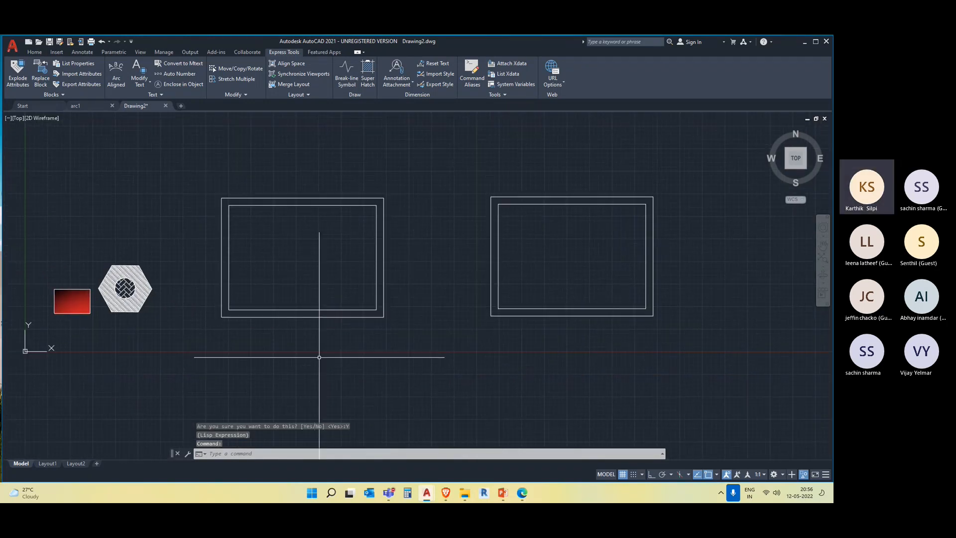
middle_drag(365, 264, 385, 248)
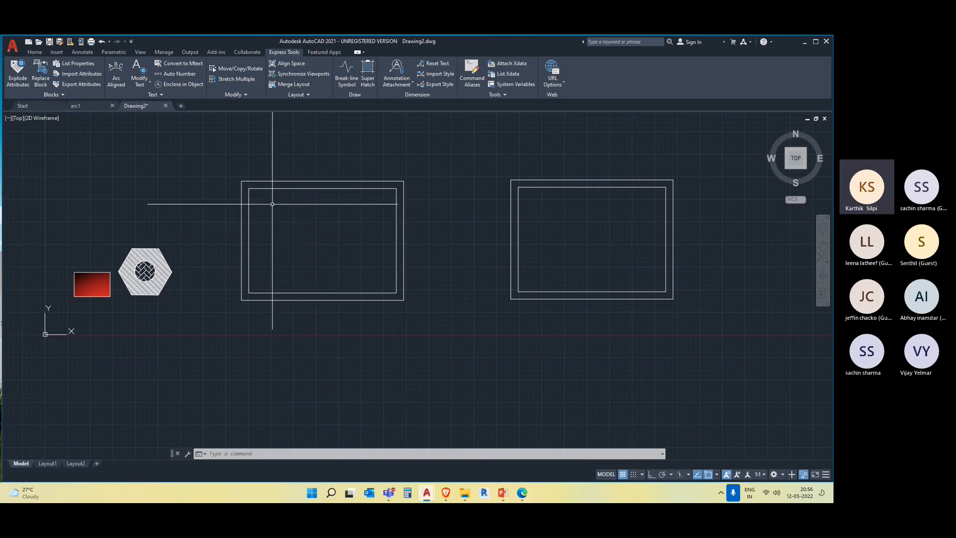
scroll(253, 193, up, 2)
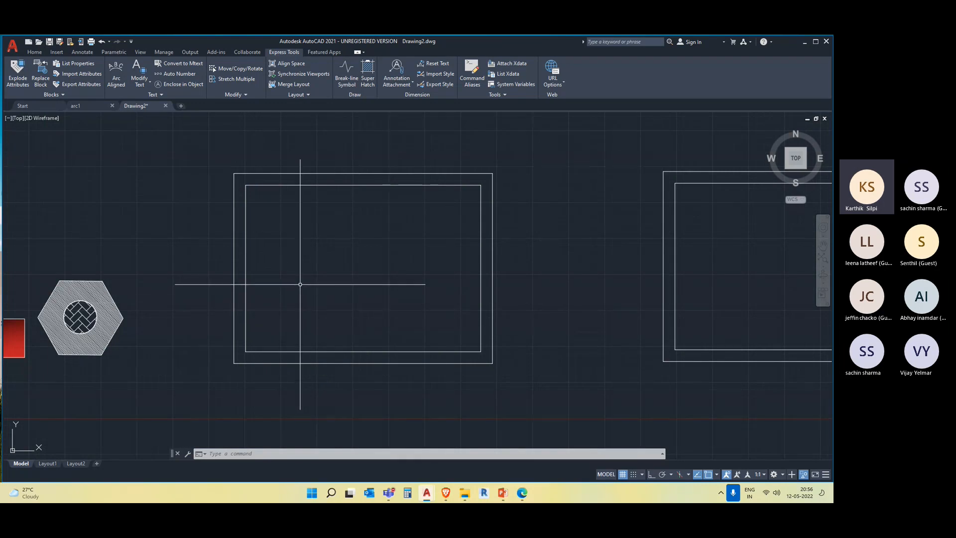
scroll(300, 284, down, 2)
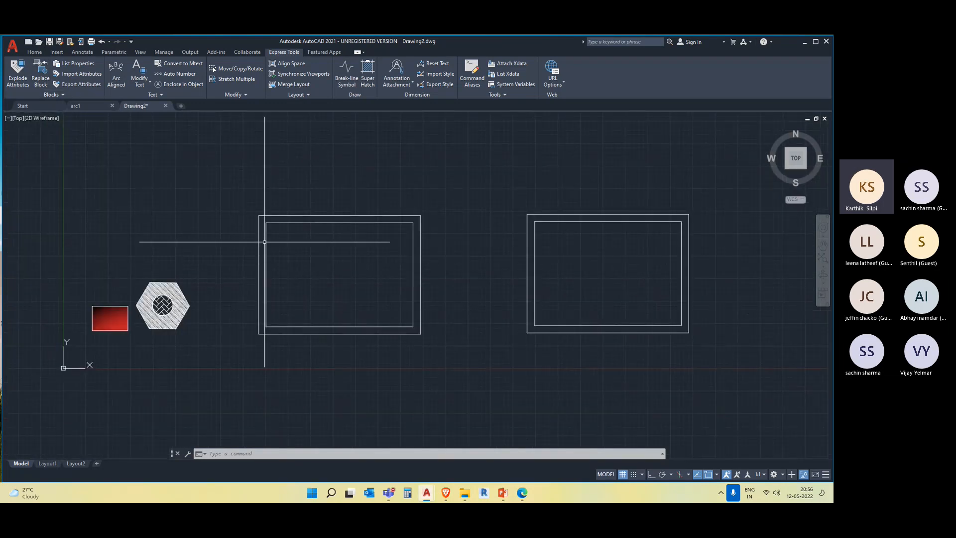
scroll(264, 242, up, 2)
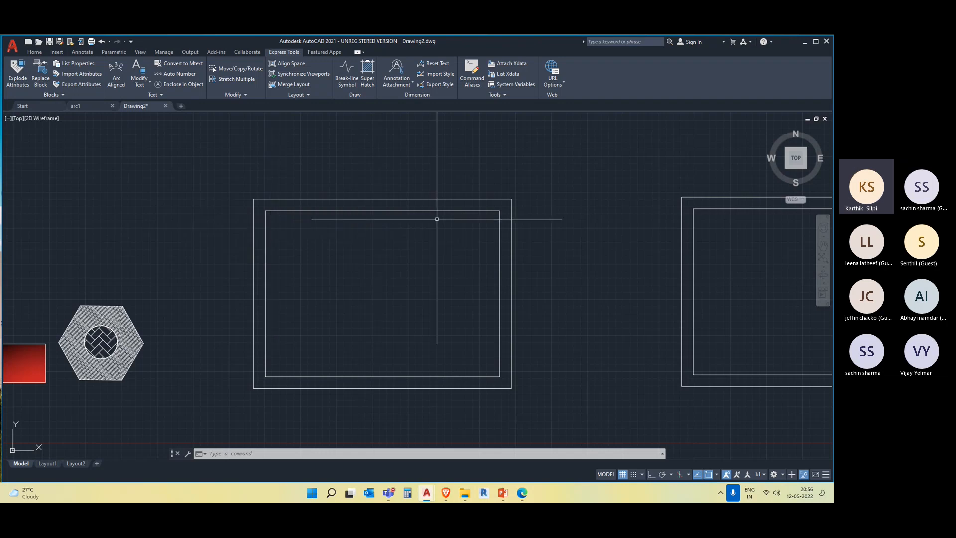
scroll(408, 315, down, 2)
middle_drag(407, 316, 400, 301)
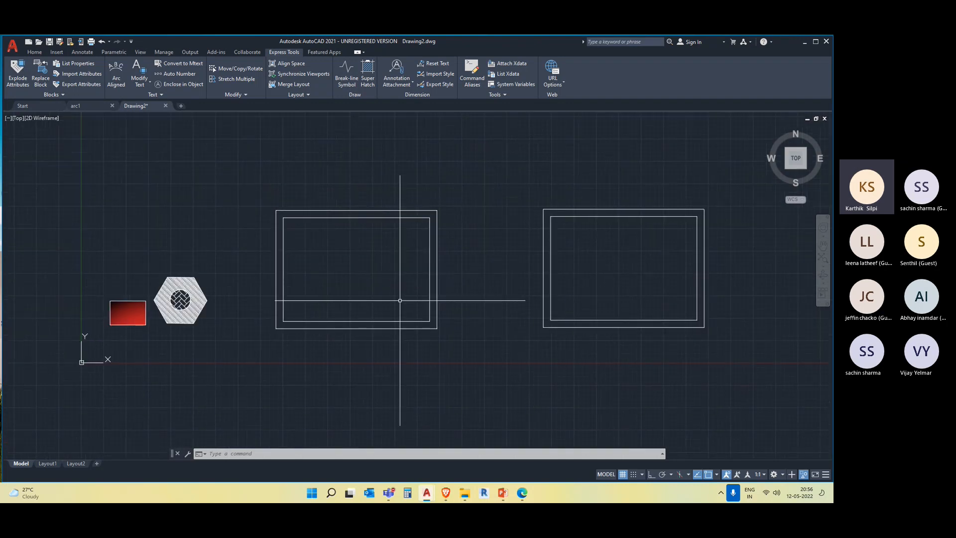
middle_drag(469, 273, 395, 282)
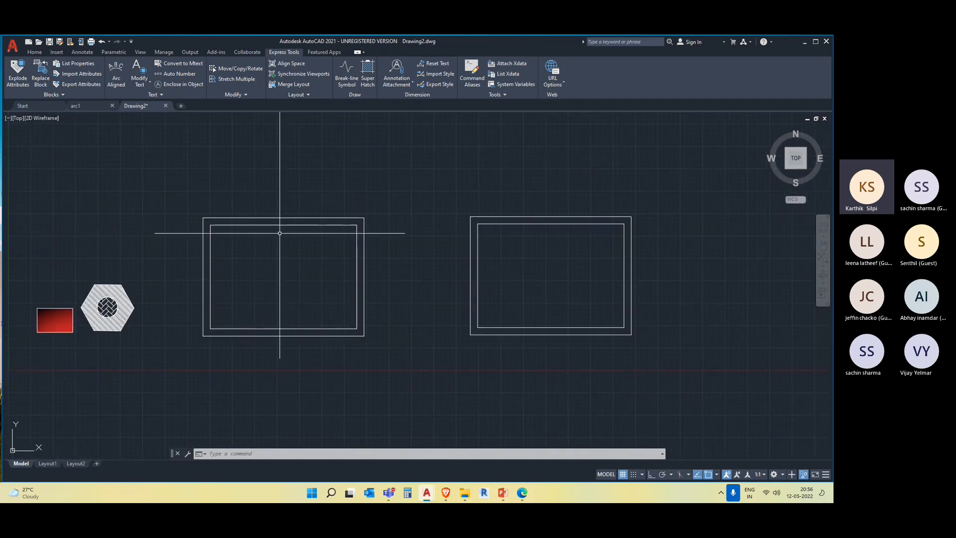
middle_drag(318, 267, 399, 284)
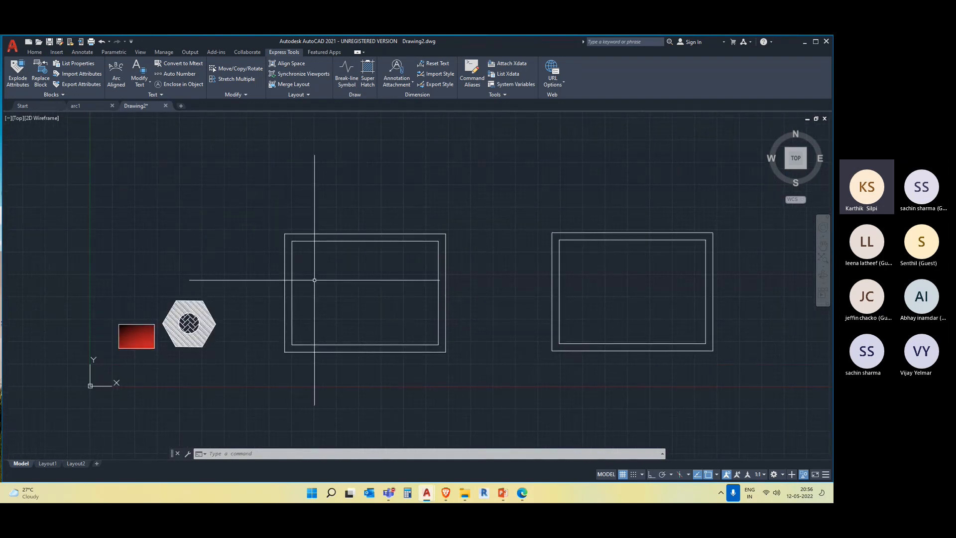
middle_drag(314, 250, 335, 250)
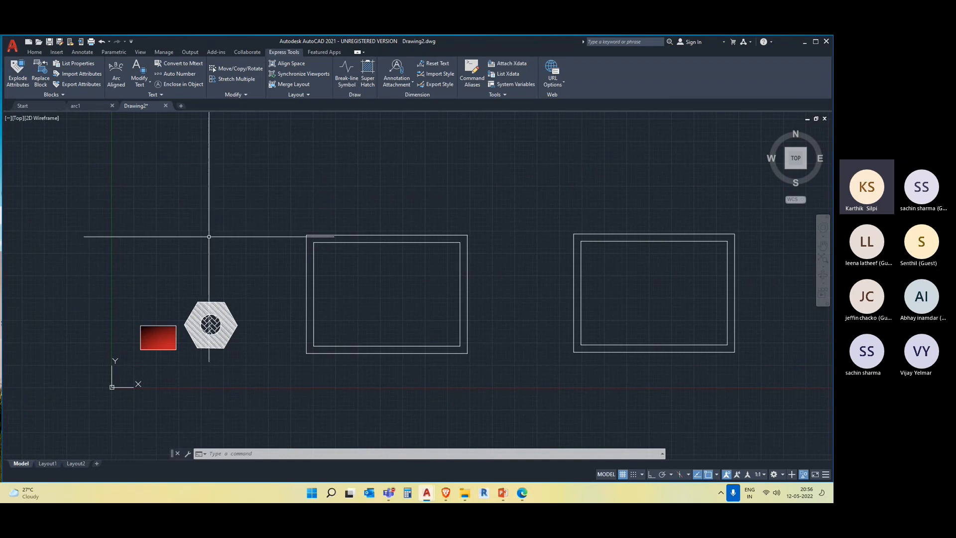
Step: Draw a small, nearly square rectangle in the empty area above the hexagon and leave it unselected
text(rec)
key(Return)
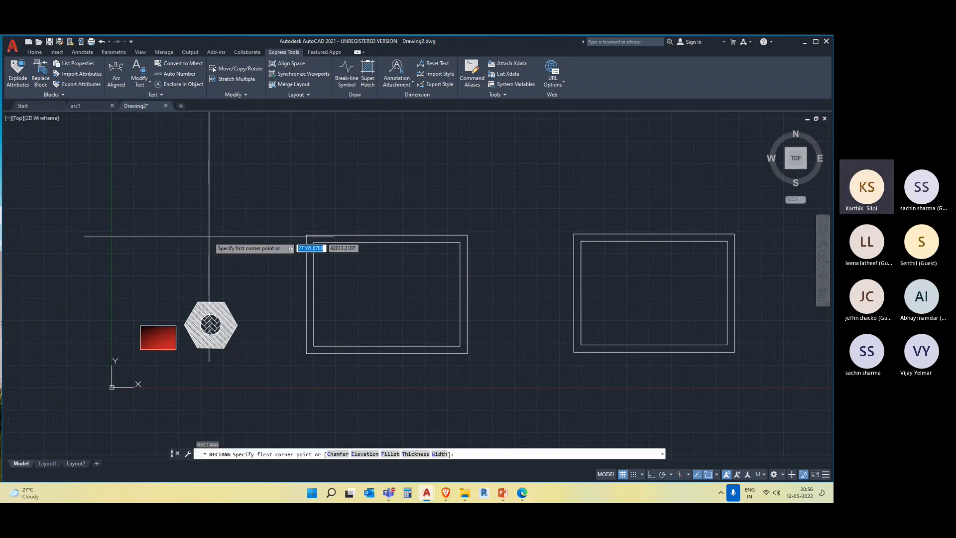
click(195, 233)
scroll(198, 234, up, 4)
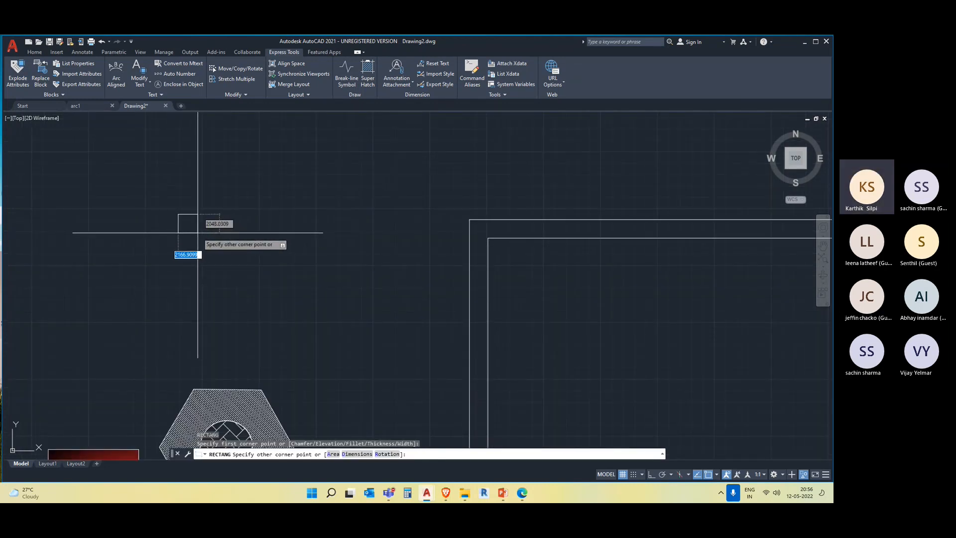
key(Escape)
key(Escape)
scroll(170, 223, up, 2)
click(233, 260)
click(175, 186)
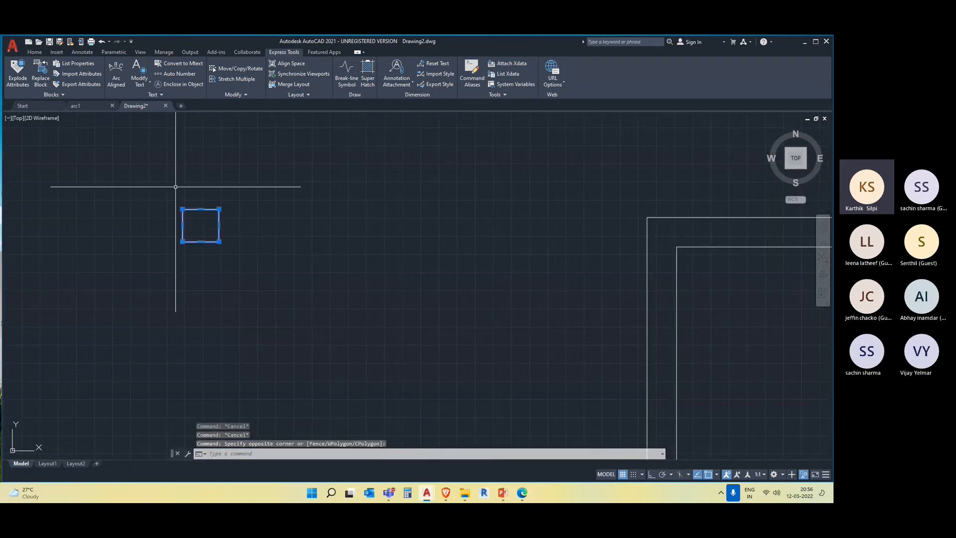
key(Escape)
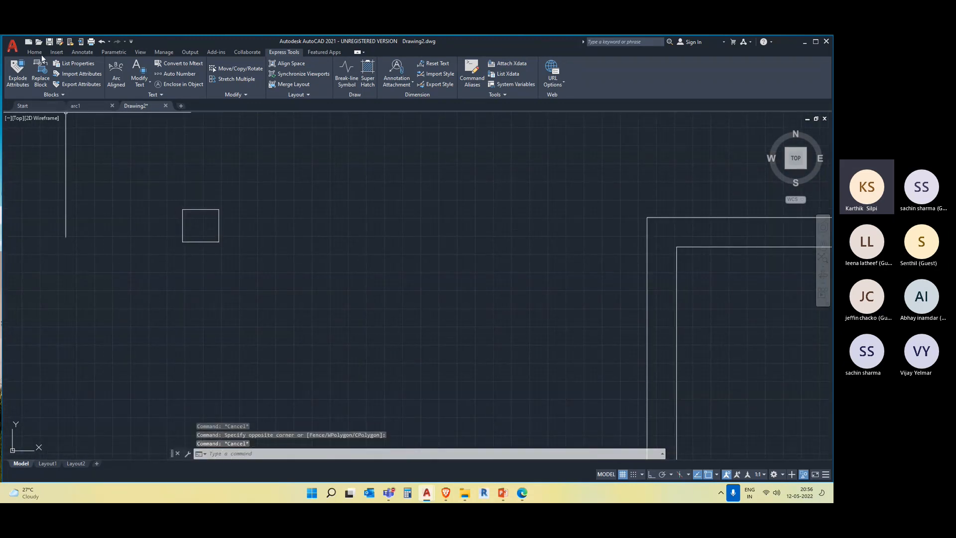
Step: Chamfer the small rectangle's upper-right corner, picking two points across that corner for a distance of about 1104 on both sides
click(35, 52)
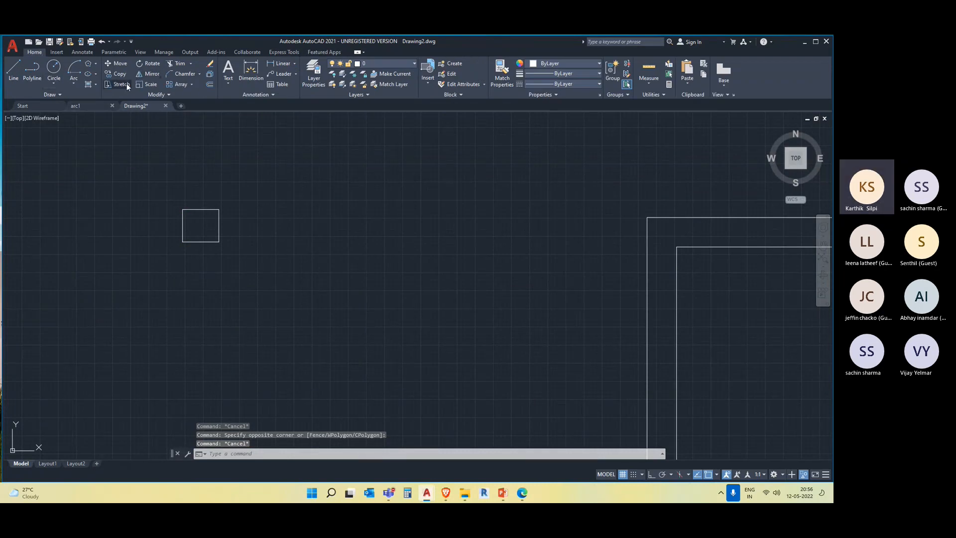
click(198, 74)
click(195, 107)
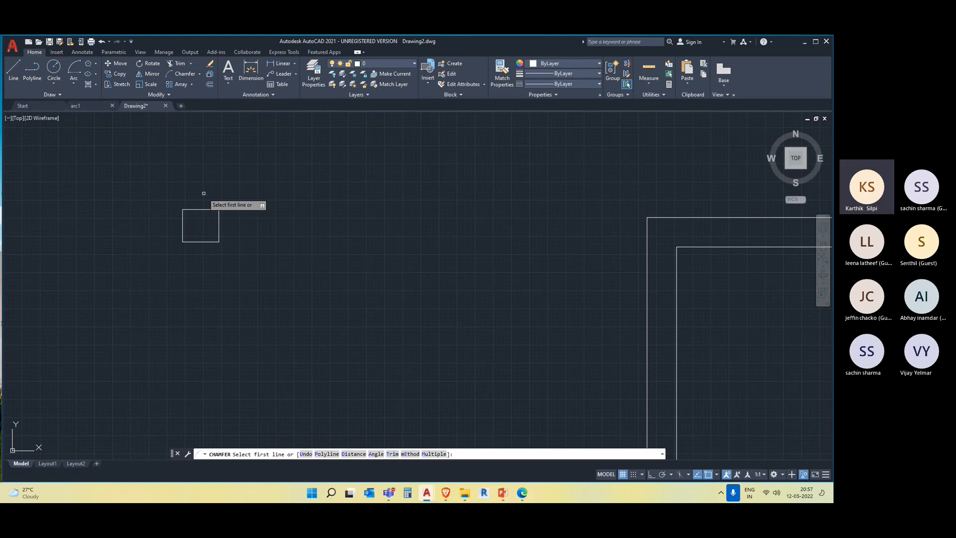
click(348, 455)
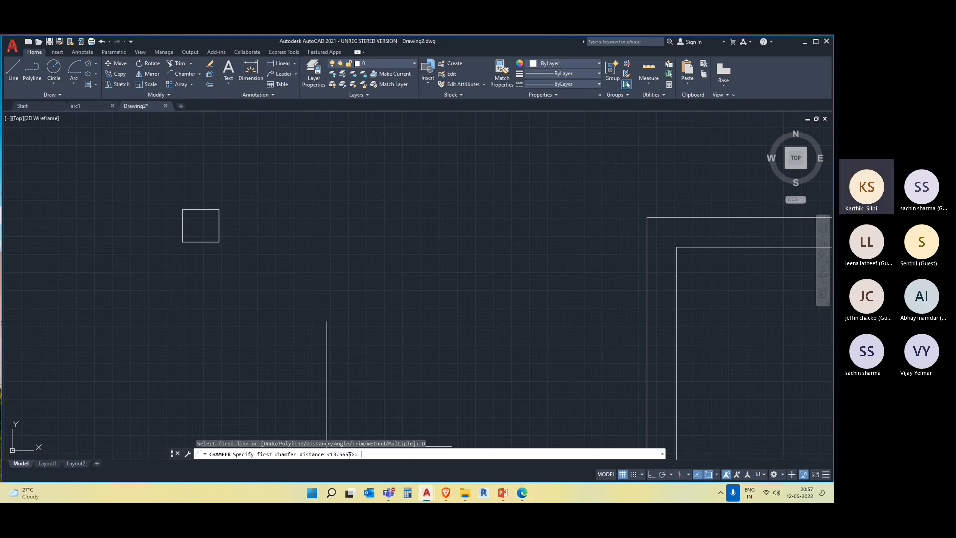
scroll(197, 209, up, 5)
click(236, 206)
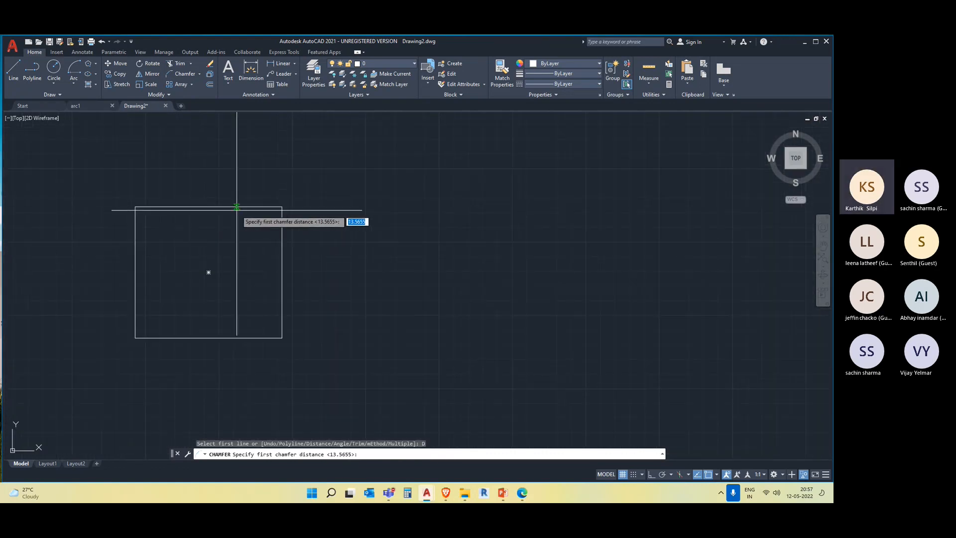
click(282, 253)
key(Return)
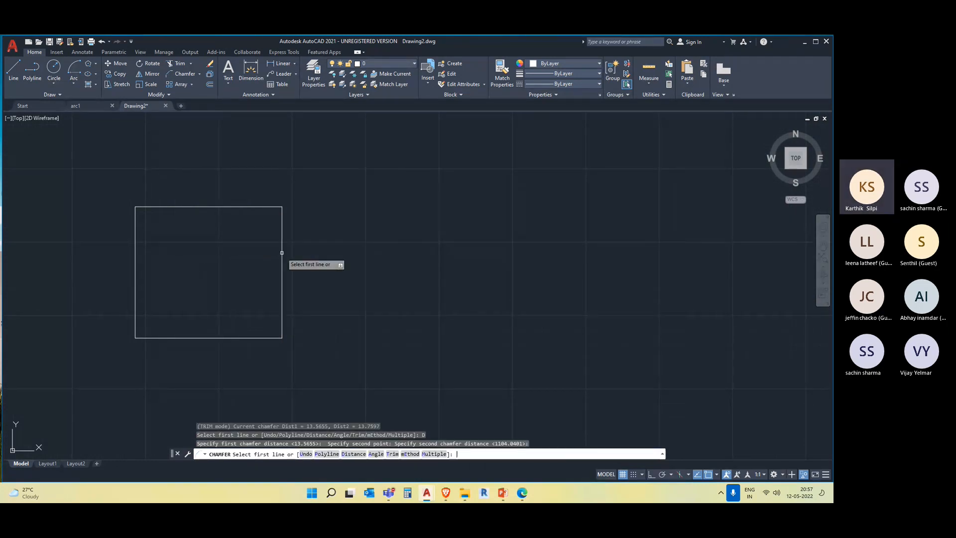
click(282, 240)
click(244, 207)
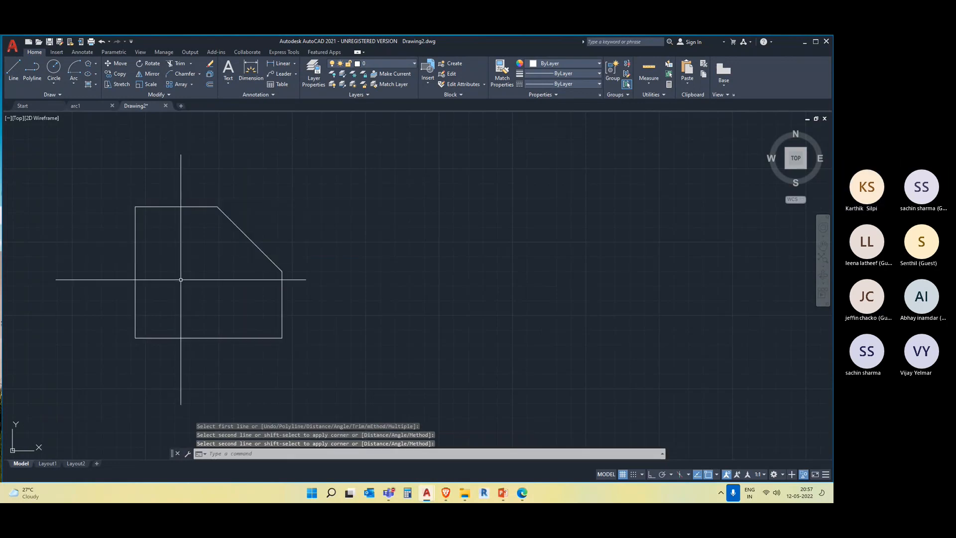
Step: Chamfer the rectangle's upper-left, lower-left and lower-right corners with the same distances of about 1104
key(Return)
click(155, 207)
click(135, 246)
key(Return)
click(134, 306)
click(163, 338)
key(Return)
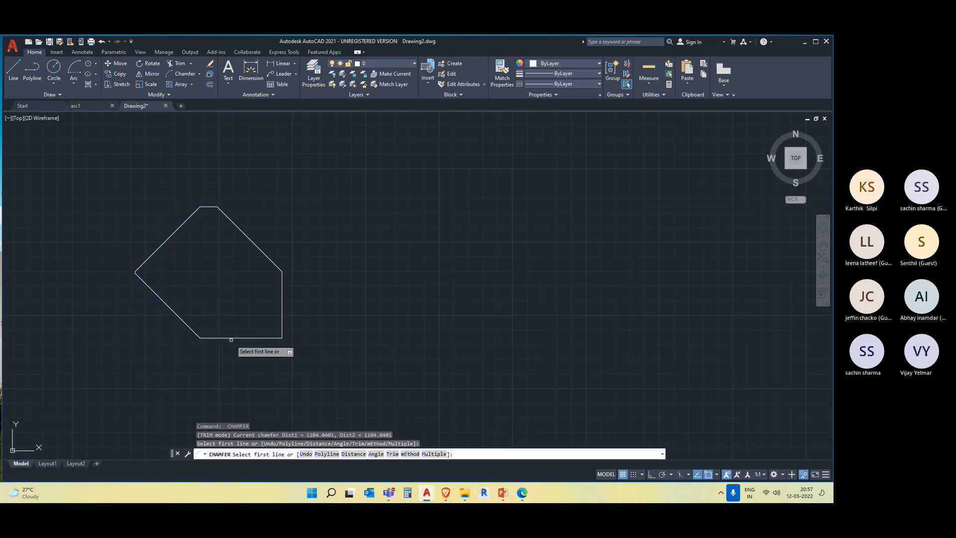
click(232, 338)
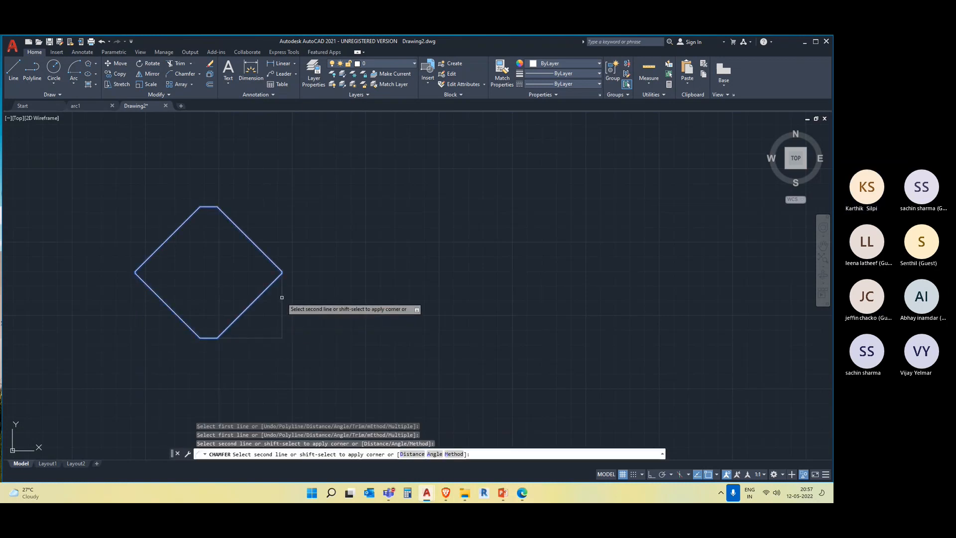
click(281, 299)
key(Escape)
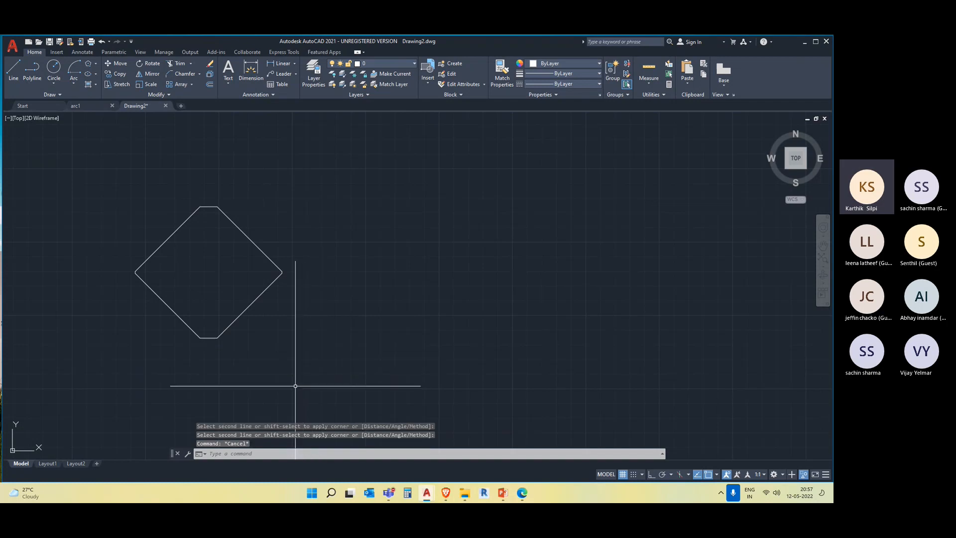
Step: Undo all chamfers on the small rectangle
key(ctrl+z)
key(ctrl+z)
key(ctrl+z)
scroll(177, 241, up, 2)
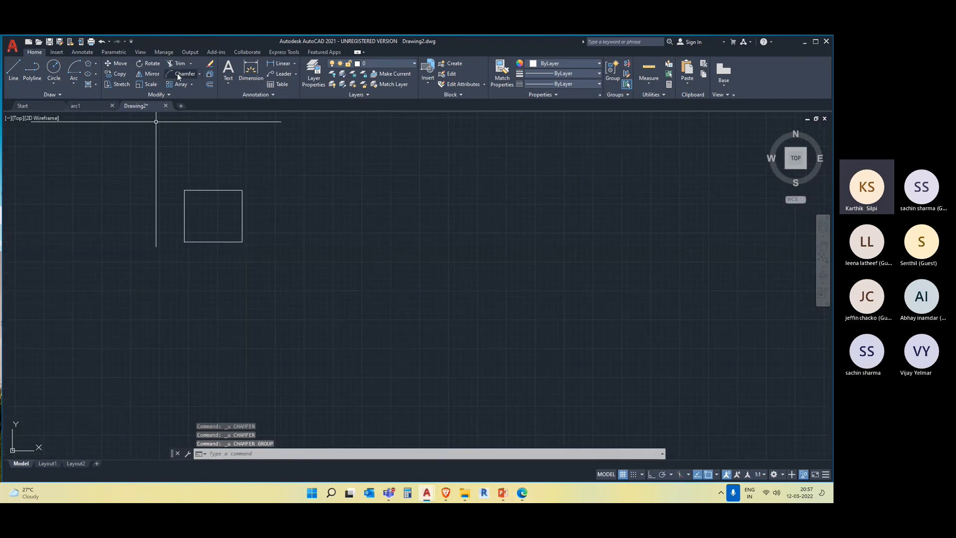
click(199, 75)
click(196, 103)
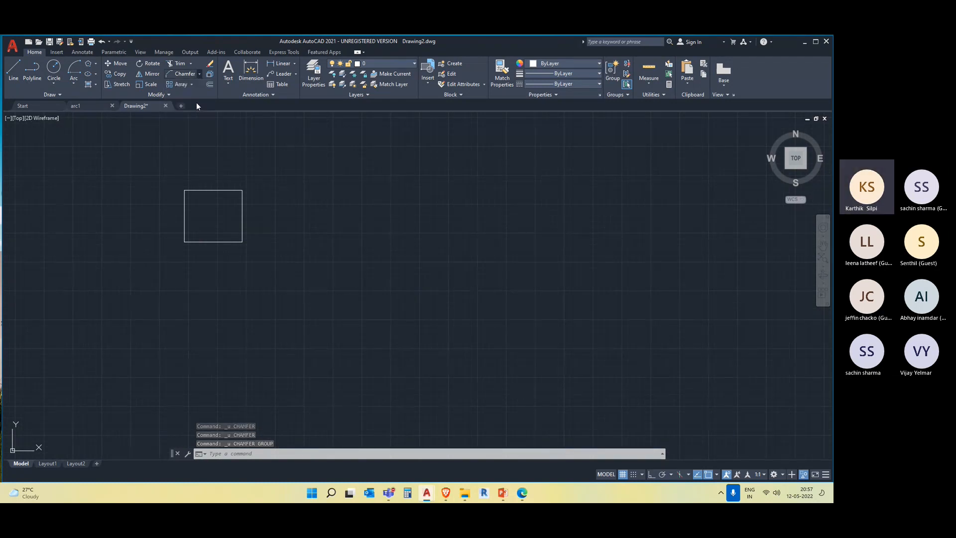
scroll(219, 156, up, 4)
click(239, 239)
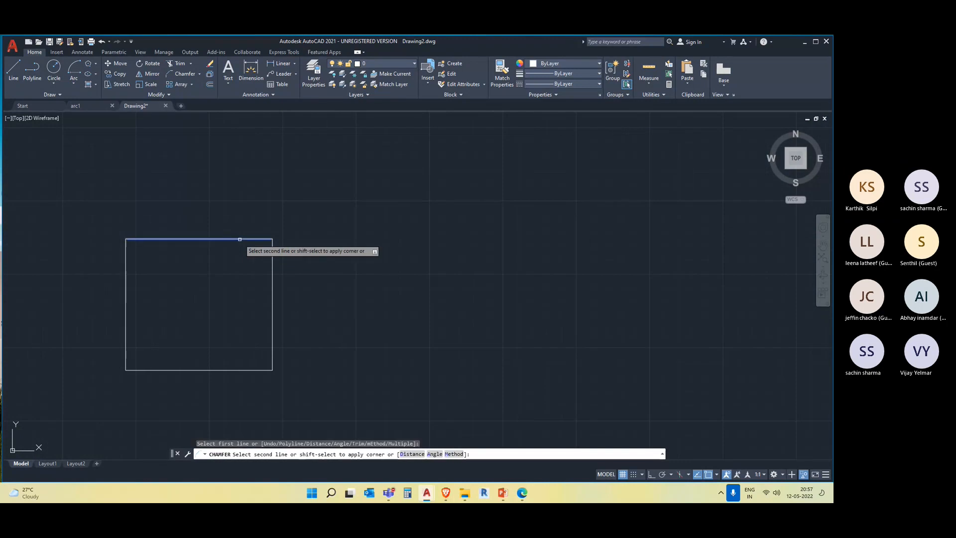
key(Escape)
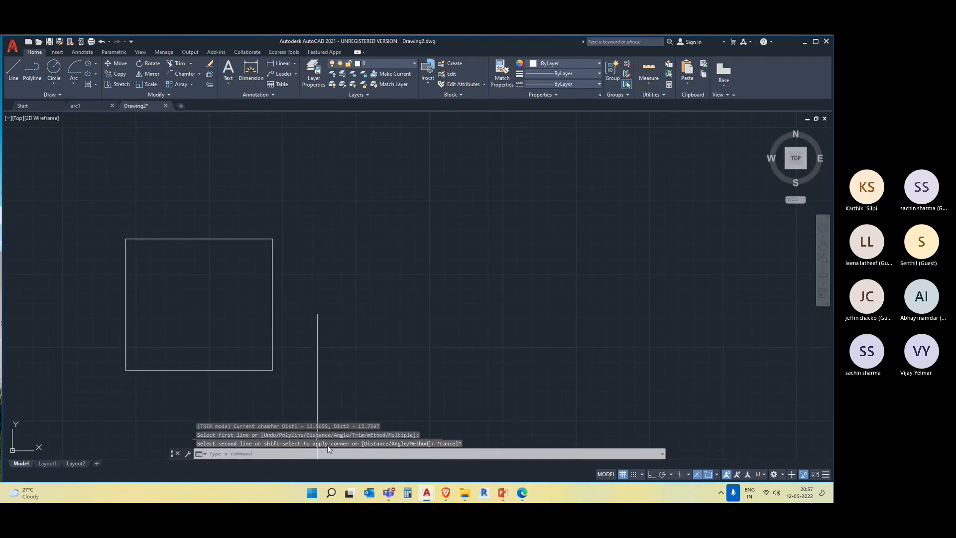
Step: Chamfer the rectangle's upper-right corner with a smaller picked distance of about 687 on both sides
click(198, 74)
click(201, 105)
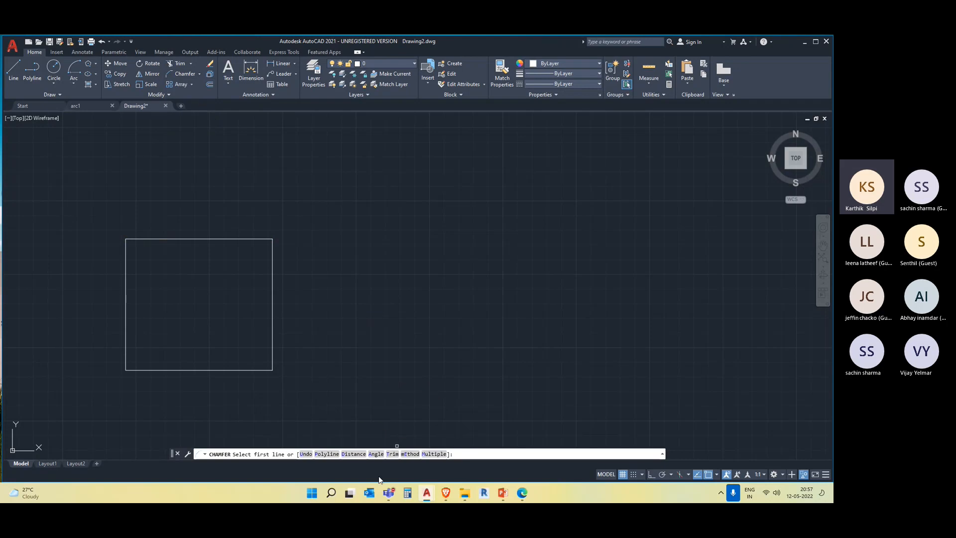
text(d)
key(Return)
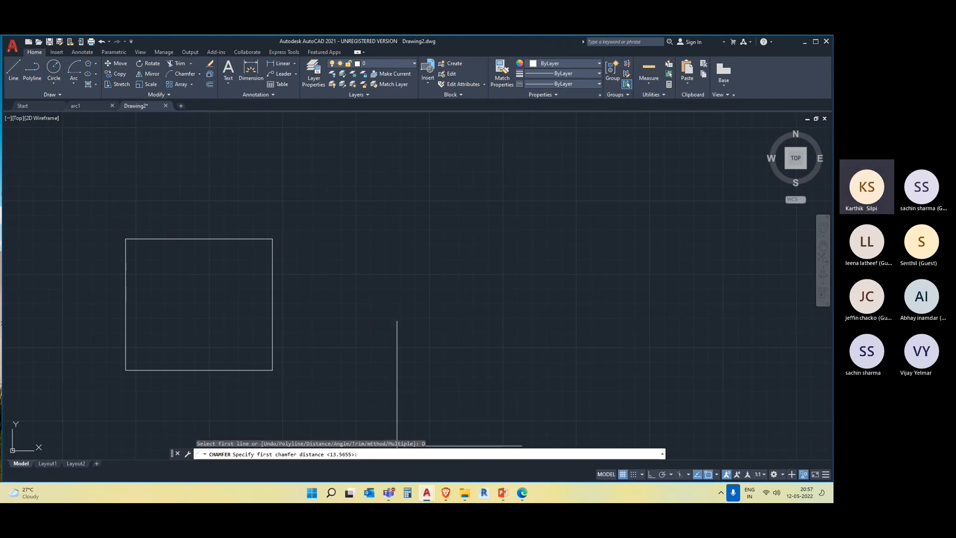
click(240, 239)
click(272, 262)
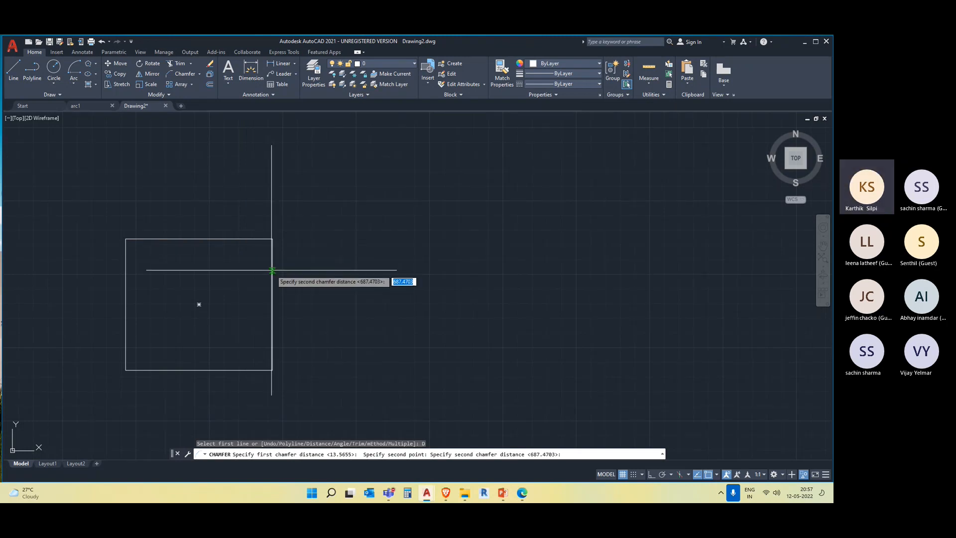
key(Return)
click(272, 274)
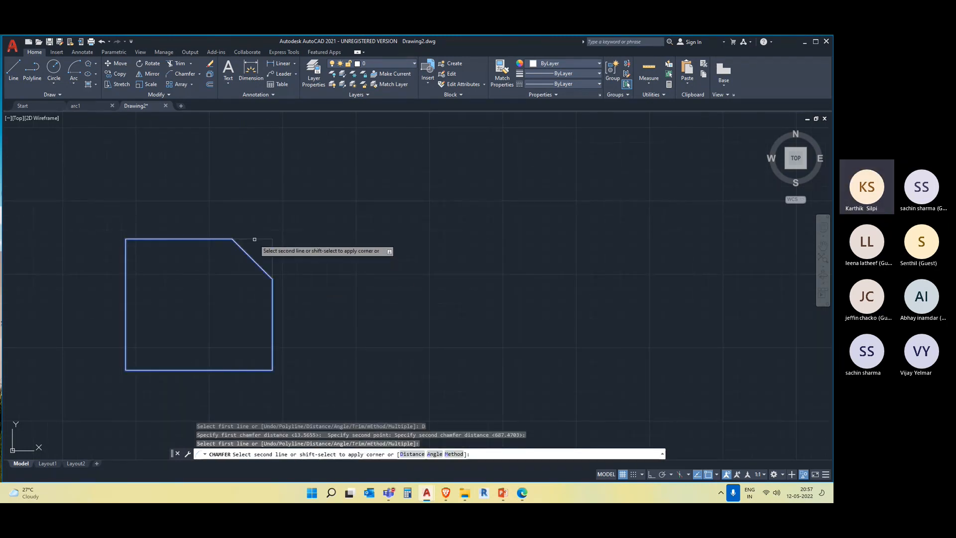
click(255, 239)
Step: Chamfer the rectangle's upper-left, lower-left and lower-right corners with the same distances of about 687
key(Return)
click(162, 239)
click(125, 263)
middle_drag(178, 306, 206, 261)
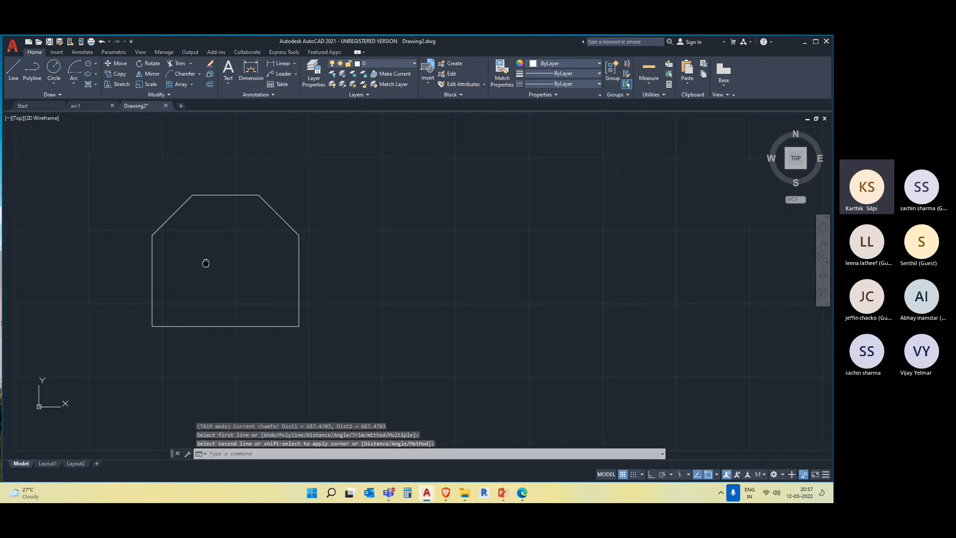
key(Return)
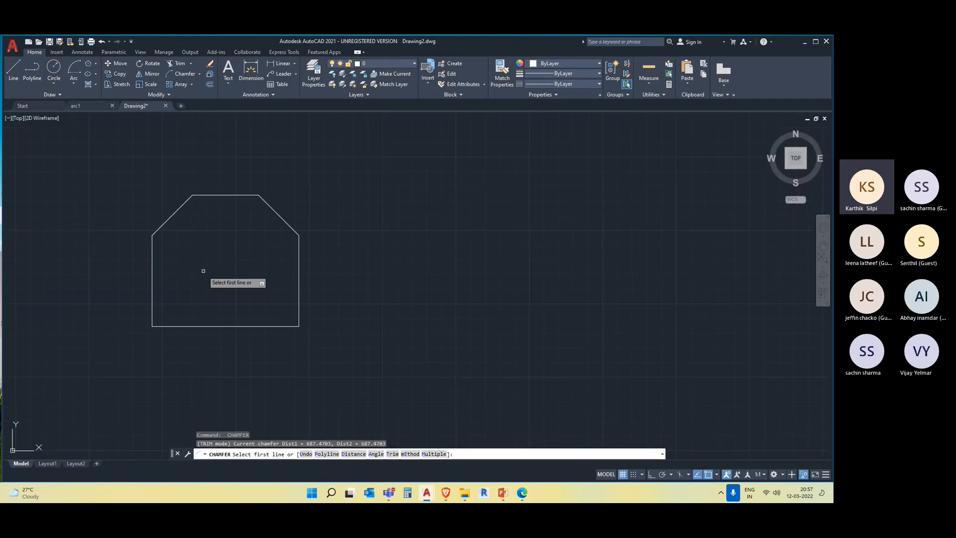
click(190, 326)
click(152, 308)
key(Return)
click(269, 328)
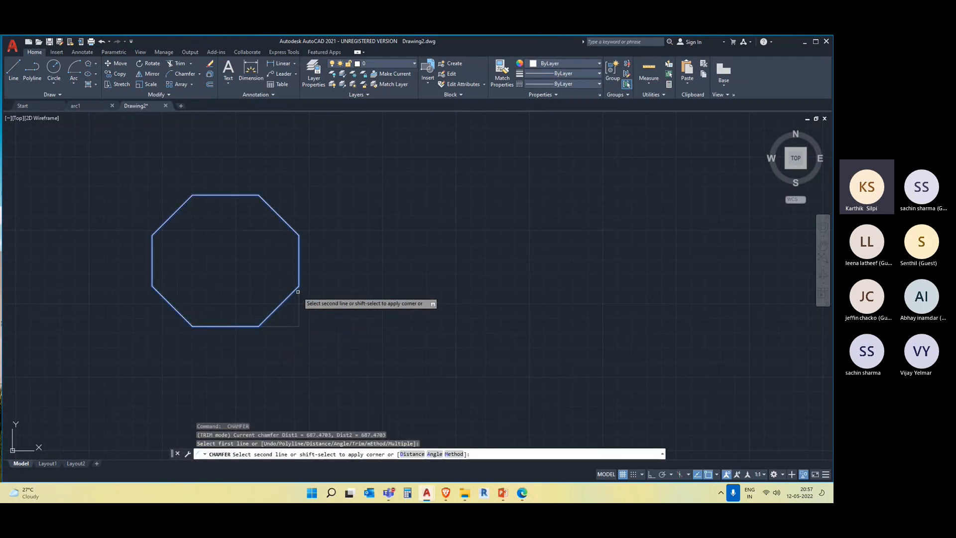
key(Escape)
Step: Try to join the segments of the chamfered octagon into one object
scroll(383, 316, down, 4)
scroll(339, 320, up, 5)
scroll(370, 356, down, 7)
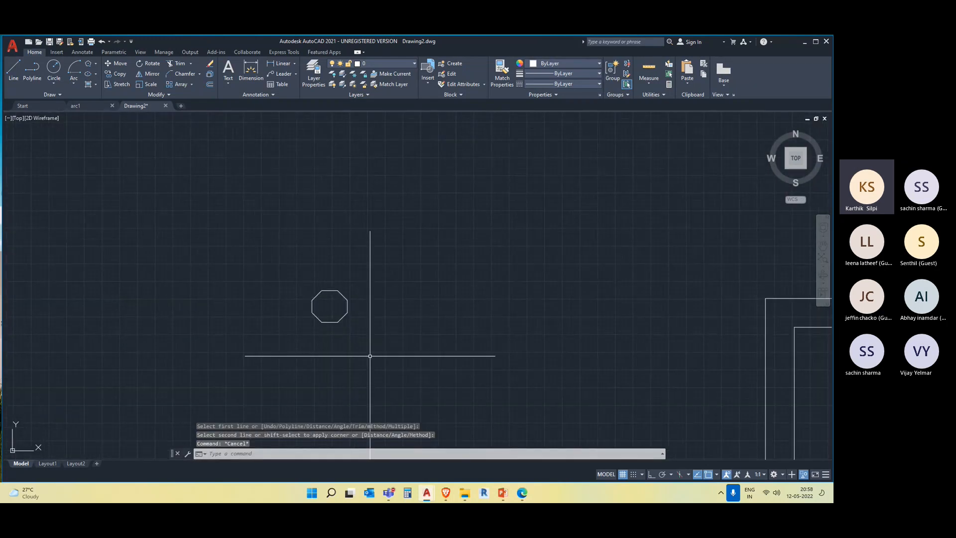
drag(379, 348, 247, 241)
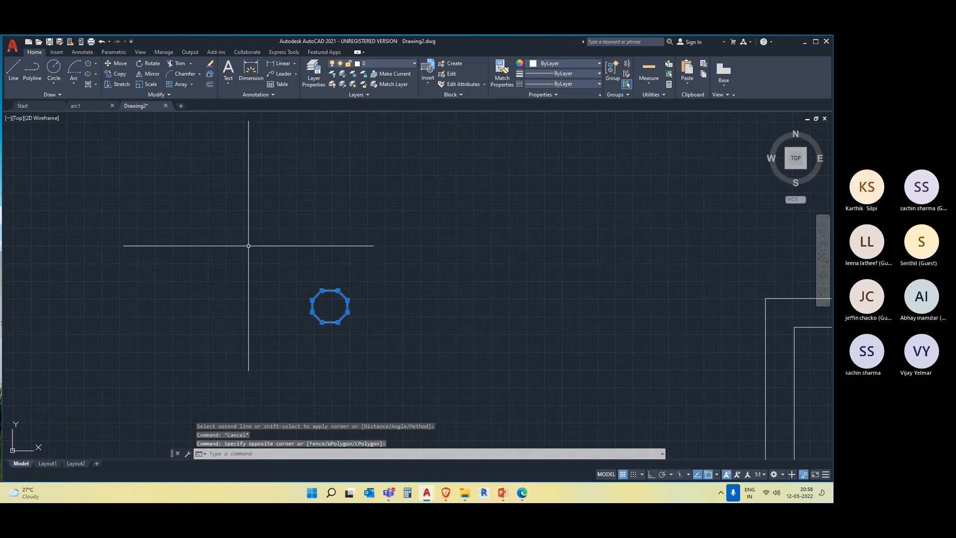
text(j)
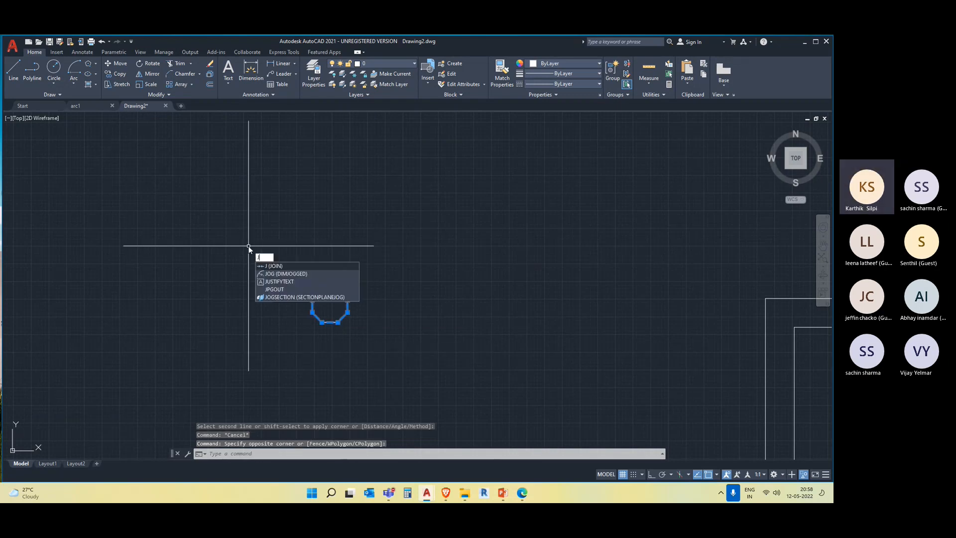
key(Return)
key(Escape)
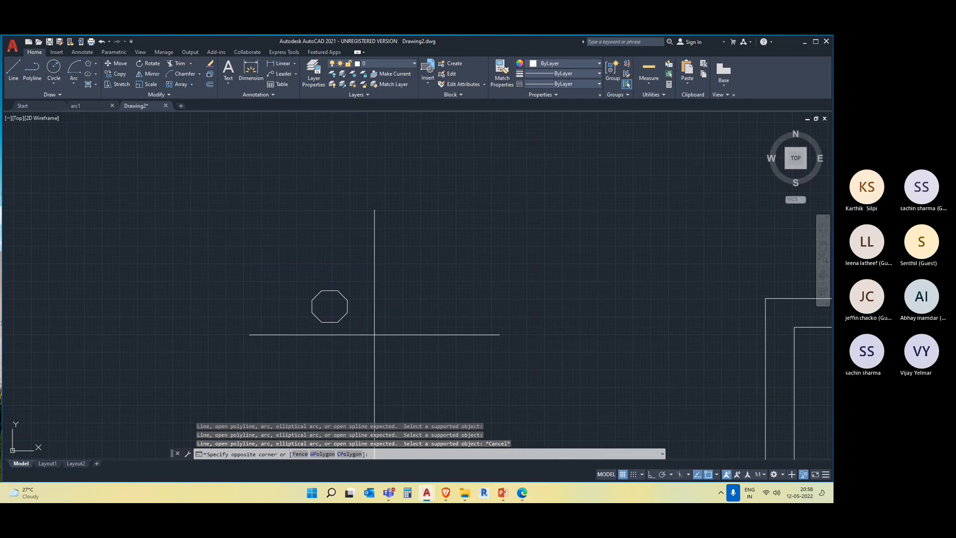
Step: Change the octagon's color to red (205,32,39) and leave it unselected
drag(373, 330, 320, 261)
click(556, 65)
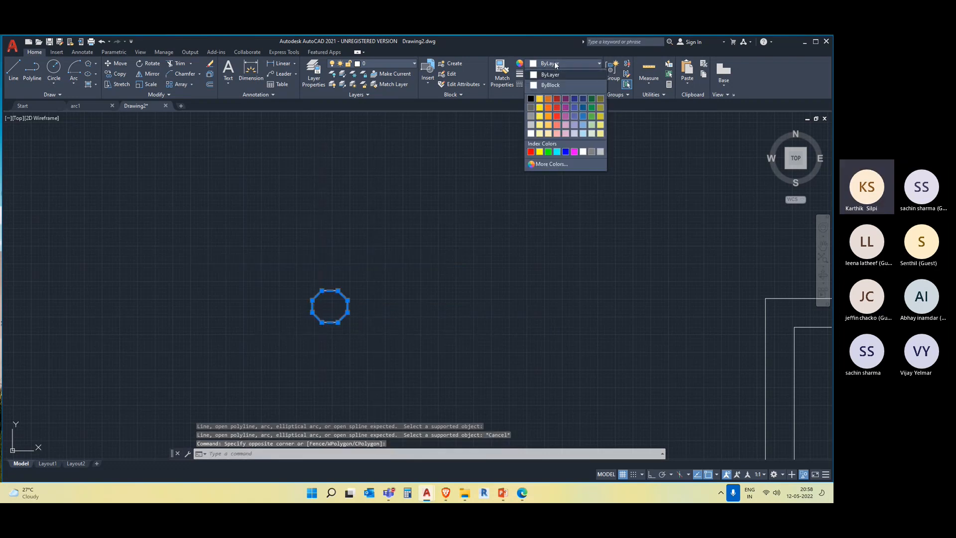
click(557, 107)
key(Escape)
middle_drag(384, 347, 300, 294)
click(363, 339)
click(206, 219)
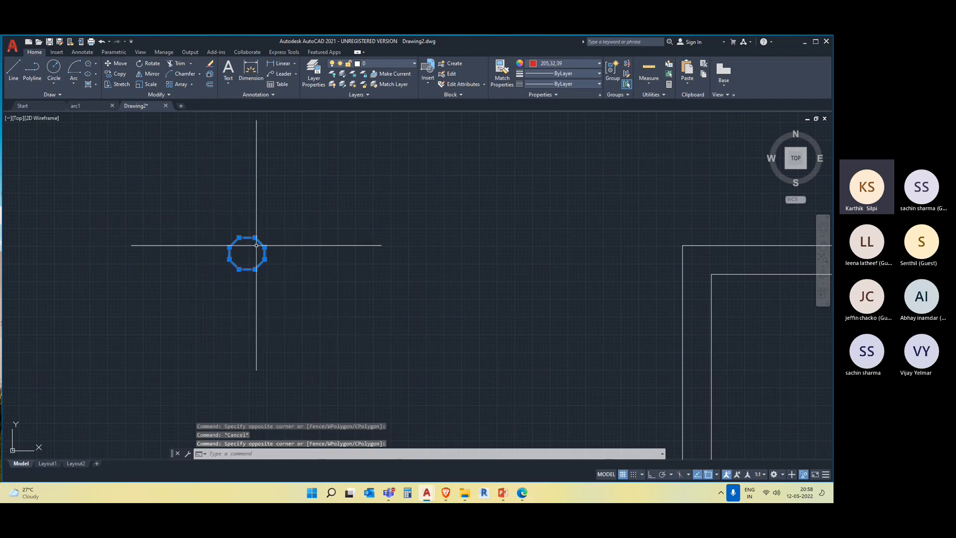
key(Escape)
scroll(264, 264, up, 1)
Step: Start a block definition named tile from the red octagon, with the left end of its bottom edge as base point
click(287, 296)
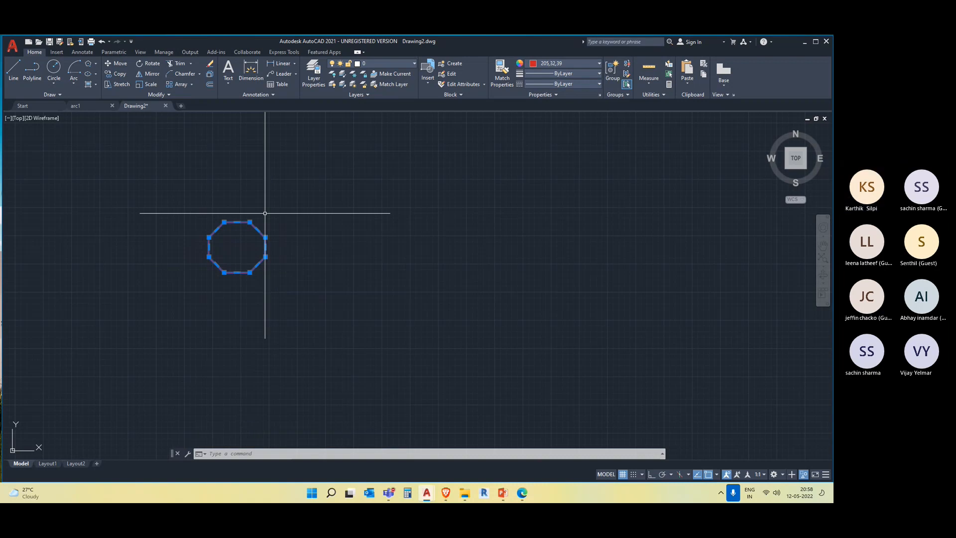
text(b)
key(Return)
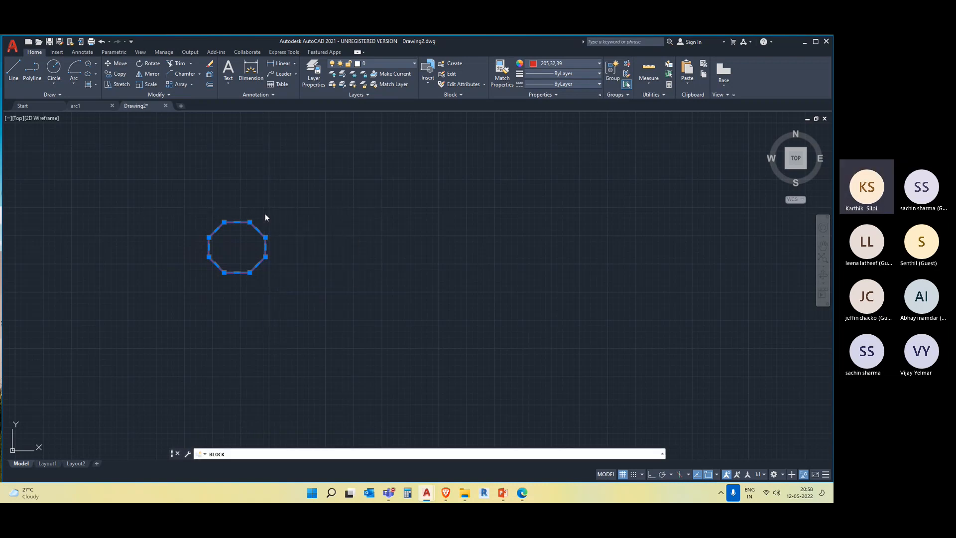
text(l)
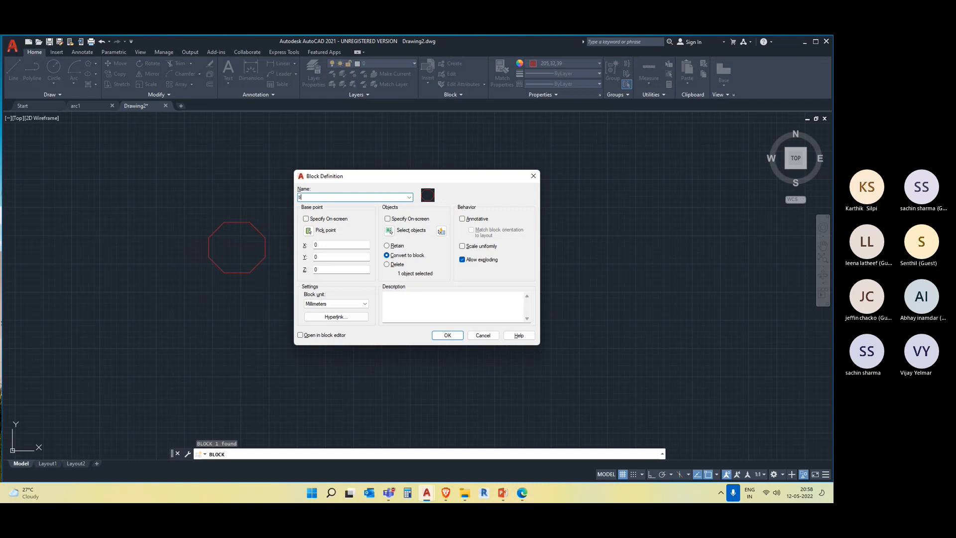
text(ile)
click(309, 231)
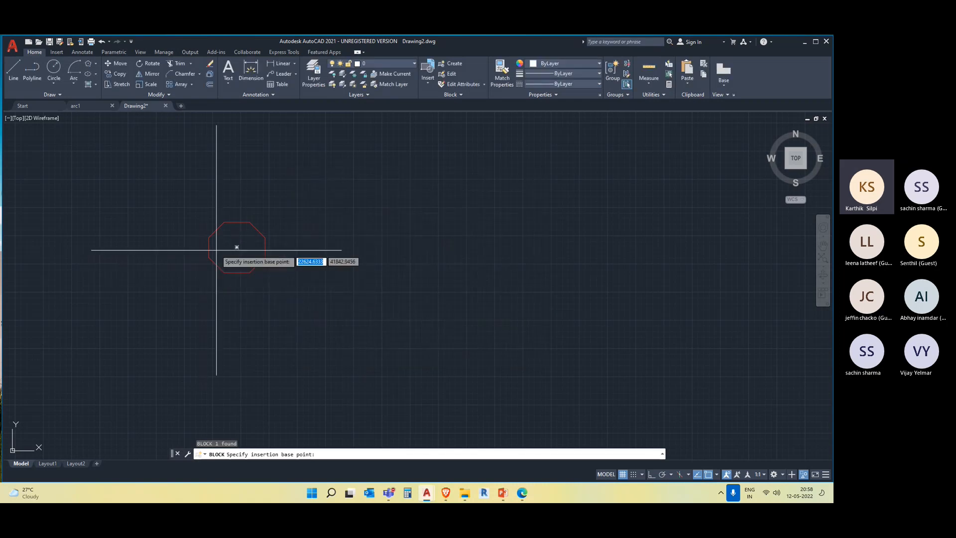
click(224, 272)
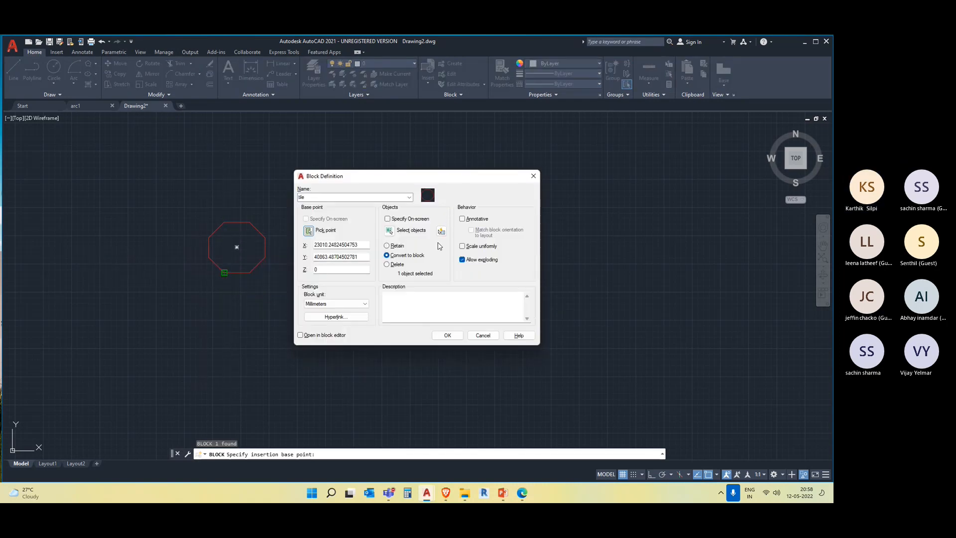
Step: Reselect the octagon as the tile block's object and create the block with Convert to block kept
click(389, 230)
click(280, 295)
click(163, 180)
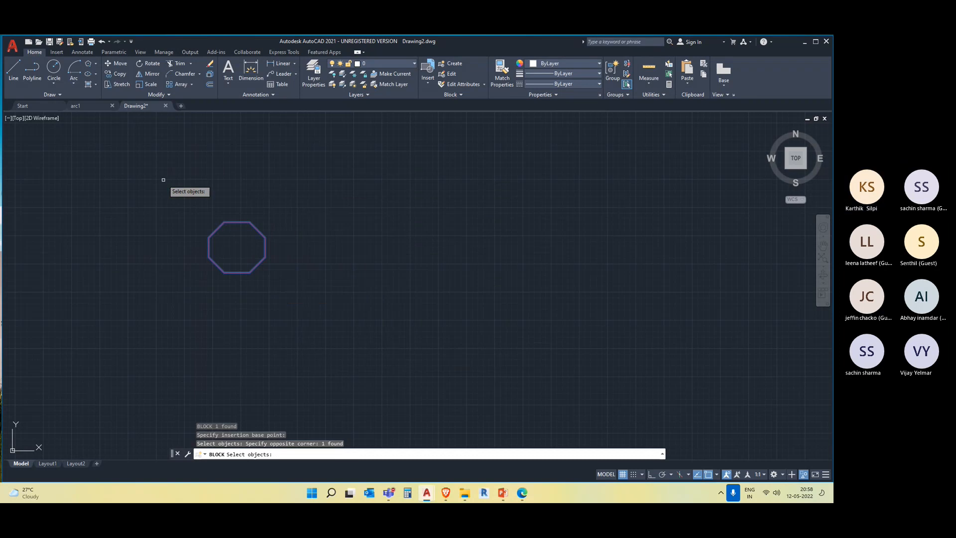
key(Return)
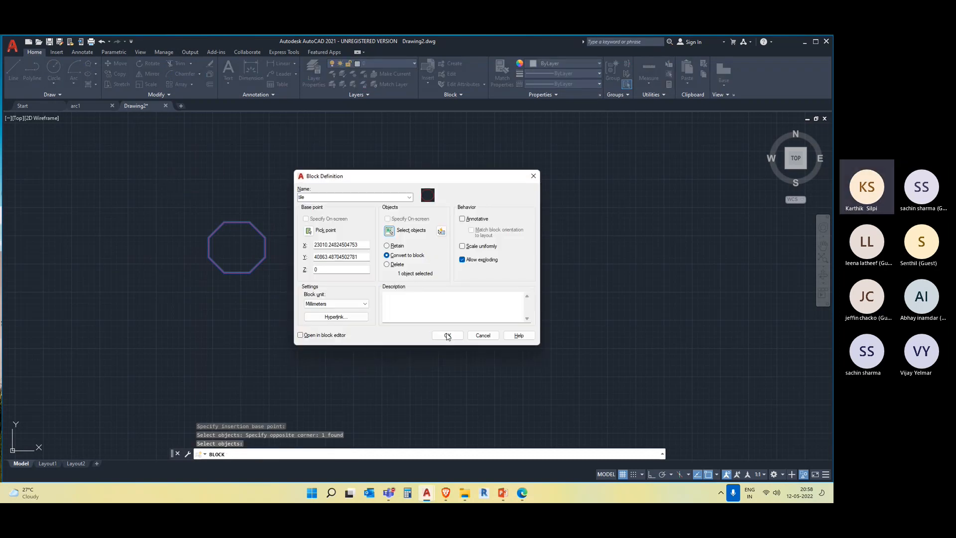
click(447, 335)
Step: Start a Super Hatch with the TILE block as its pattern, keeping its parameters specified on screen
scroll(469, 335, down, 3)
middle_drag(469, 335, 292, 233)
middle_drag(376, 222, 237, 218)
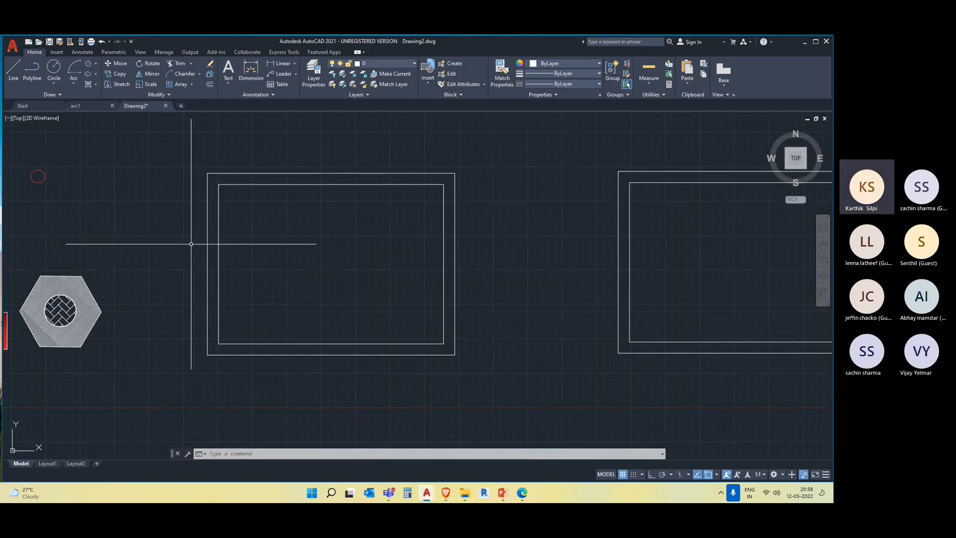
click(286, 53)
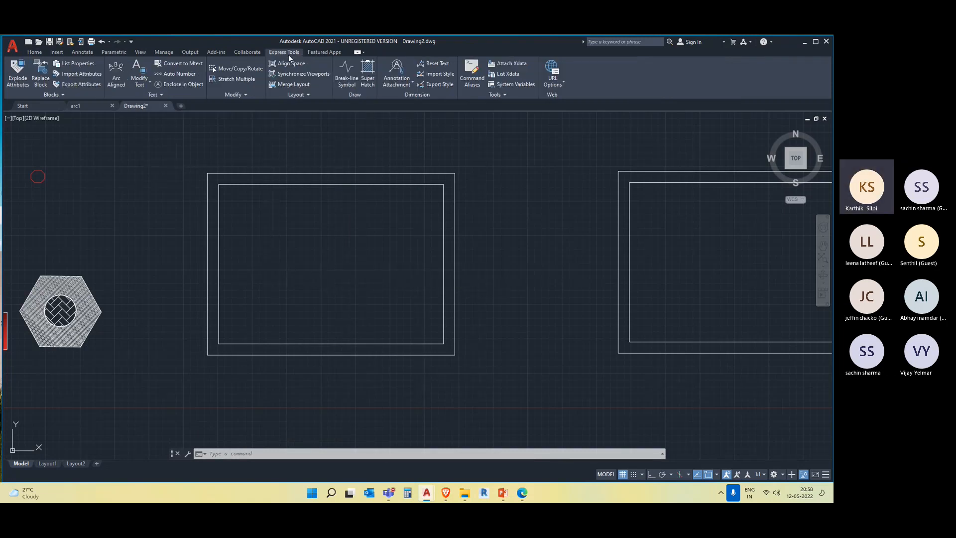
click(366, 73)
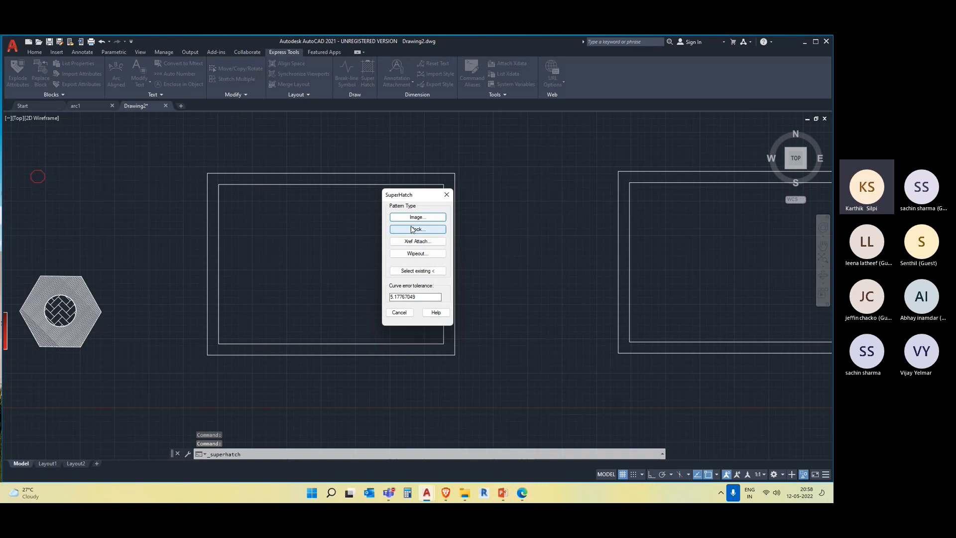
drag(420, 199, 516, 184)
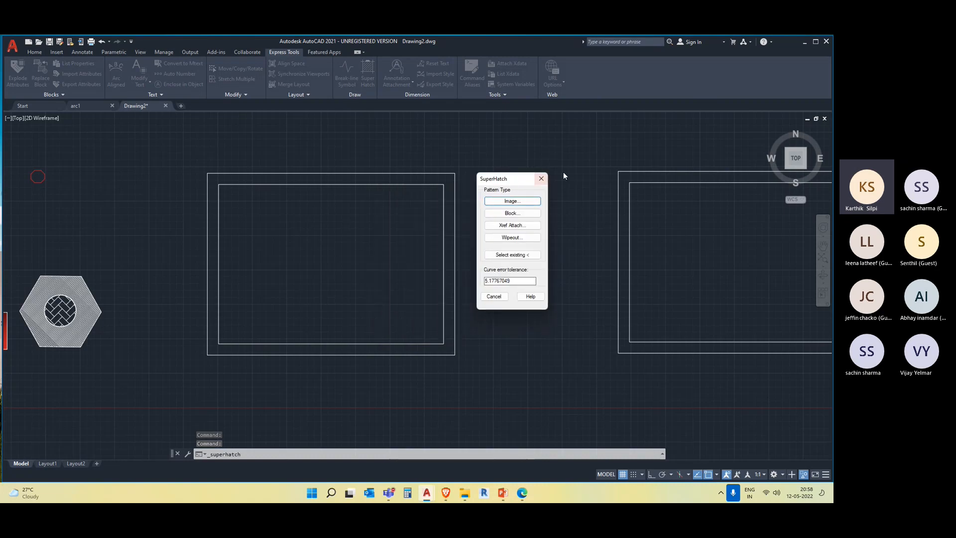
click(512, 213)
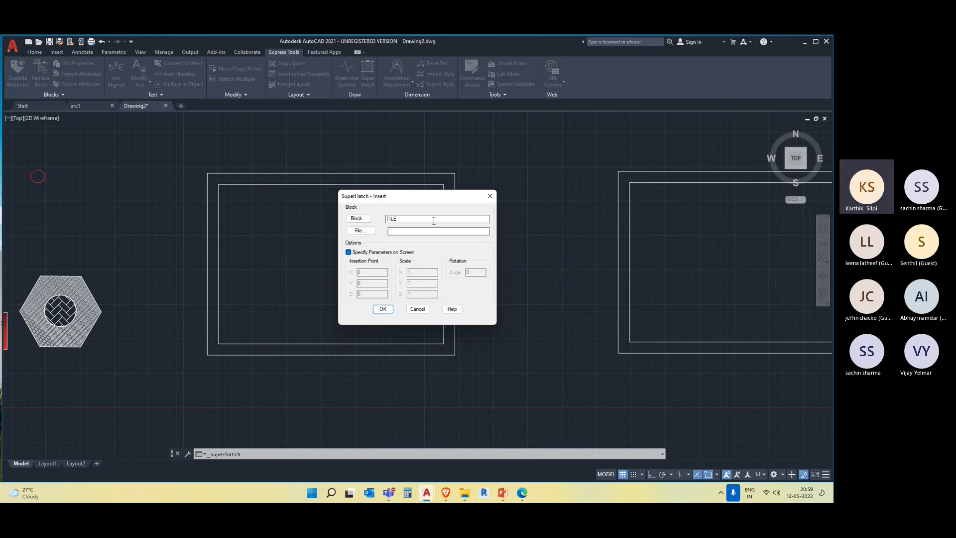
drag(403, 204, 505, 174)
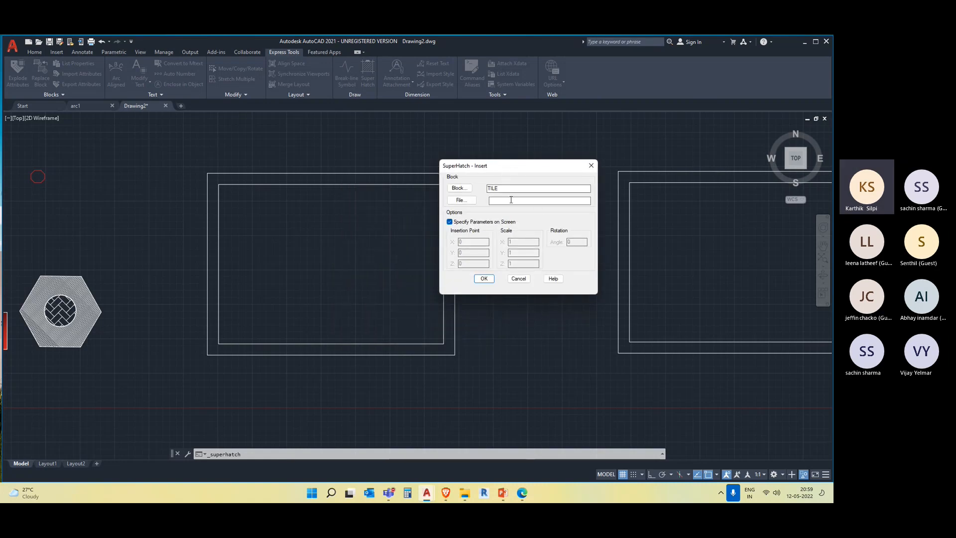
click(483, 278)
Step: Place the tile block in the upper-left corner of the left frame's inner rectangle at scale 1 and rotation 0, and accept the placement
scroll(222, 204, up, 5)
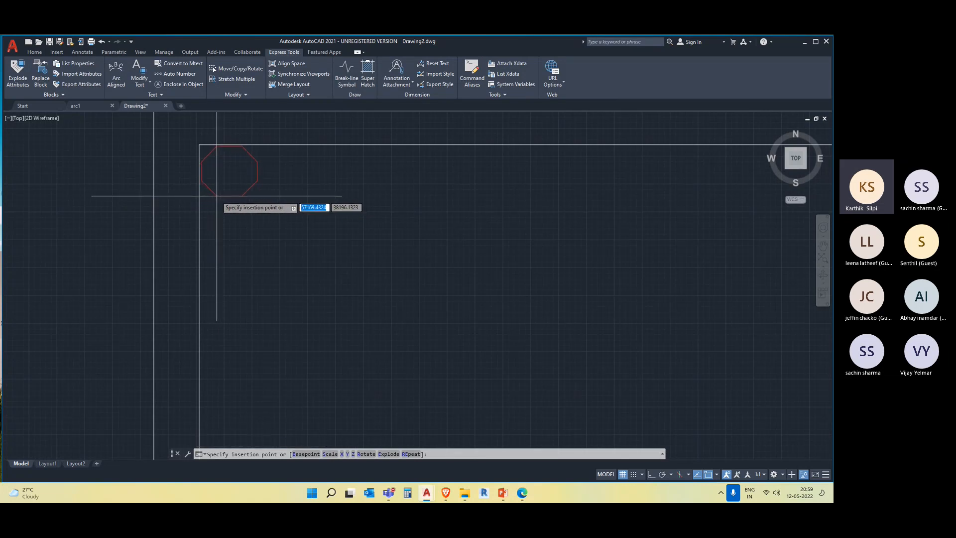
click(215, 196)
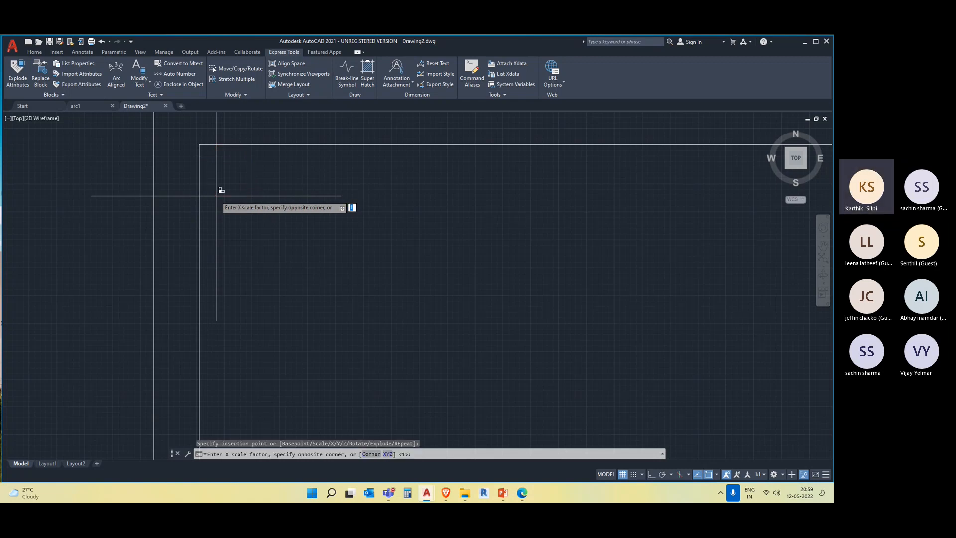
key(Return)
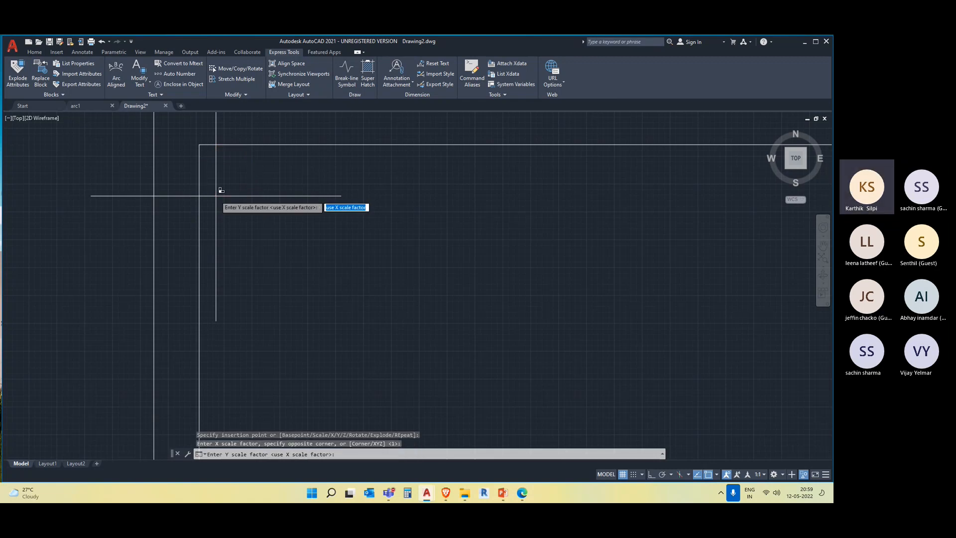
key(Return)
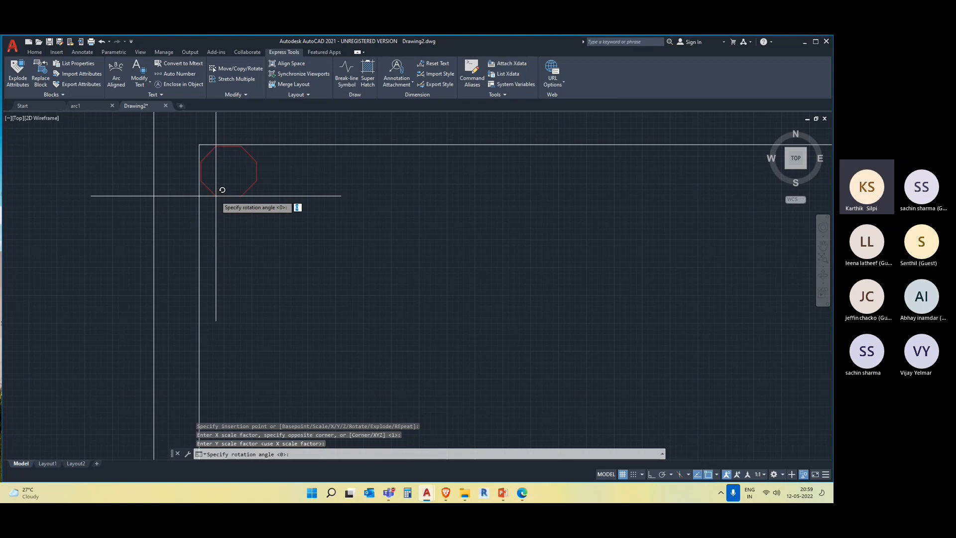
key(Return)
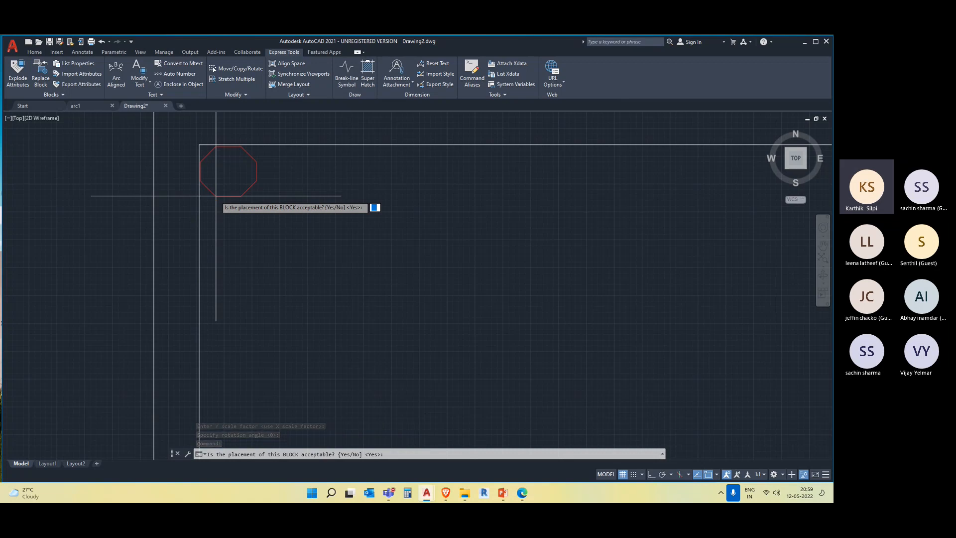
text(y)
key(Return)
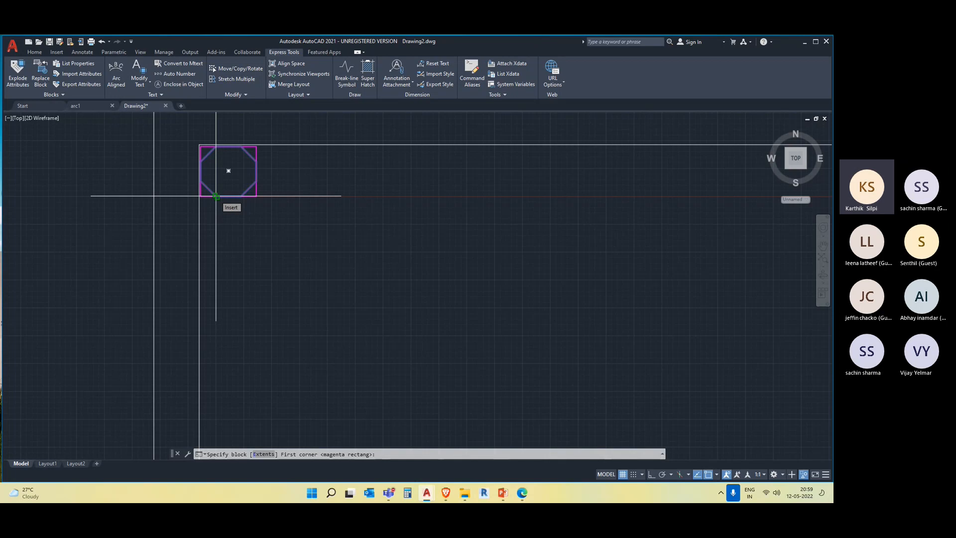
Step: Accept the block's magenta extents as the repeat area and fill the left frame's inner rectangle with the tile pattern
key(Return)
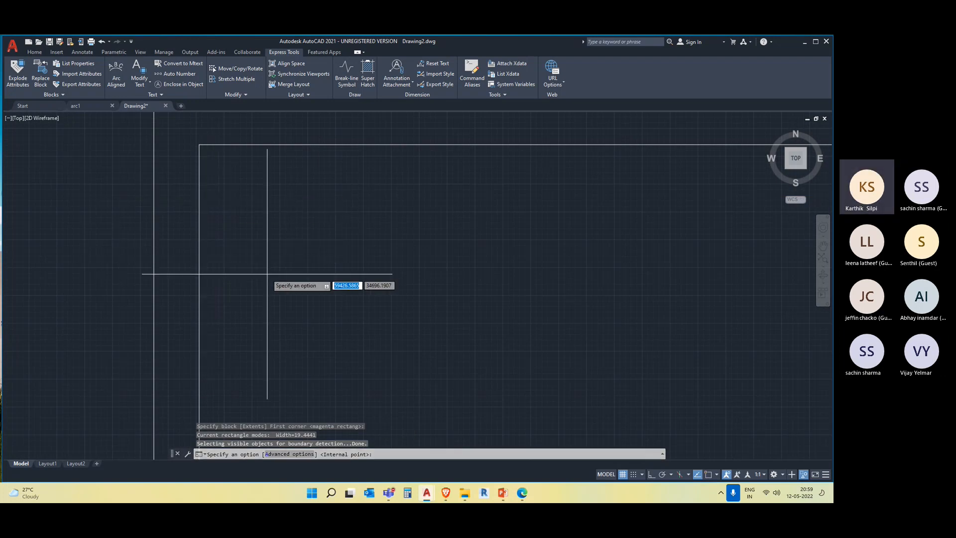
scroll(309, 273, down, 2)
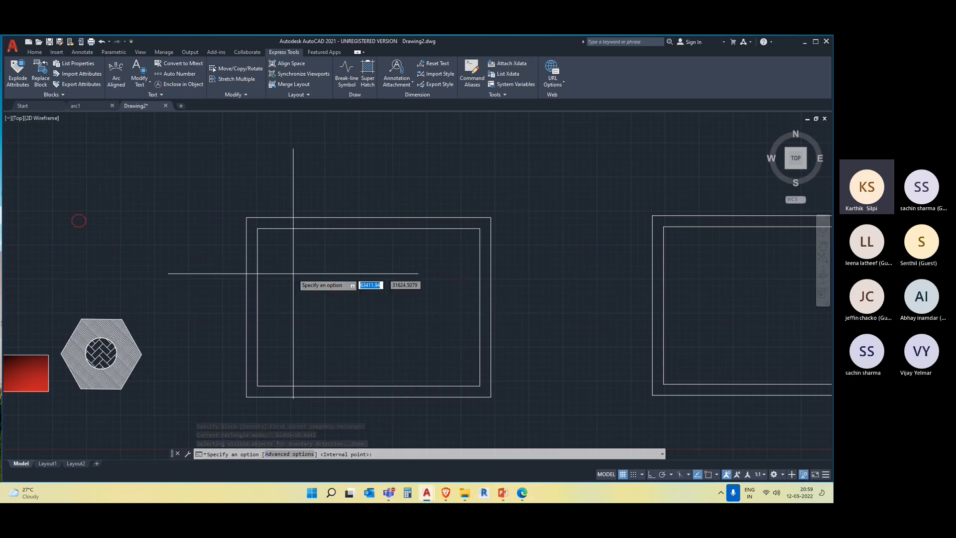
click(348, 320)
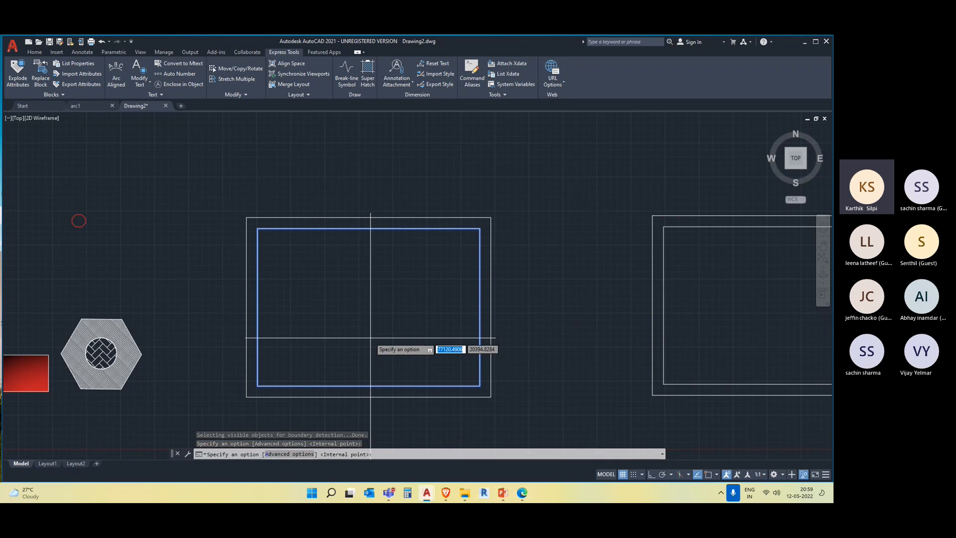
key(Return)
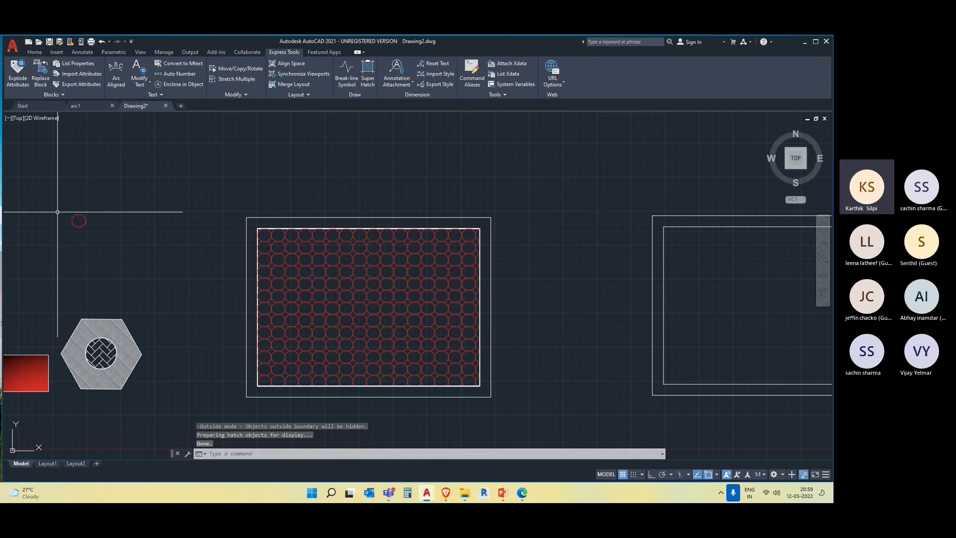
Step: Examine the octagon tile pattern in the left frame, up close and as a whole, and check how it selects as an object
scroll(111, 214, up, 2)
middle_drag(429, 308, 340, 206)
scroll(358, 248, up, 5)
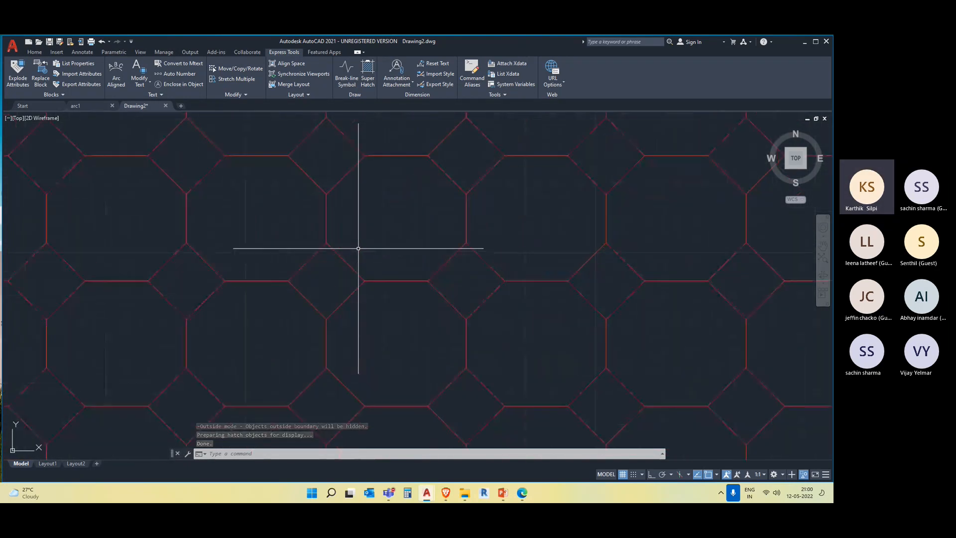
scroll(344, 236, down, 5)
scroll(458, 294, down, 6)
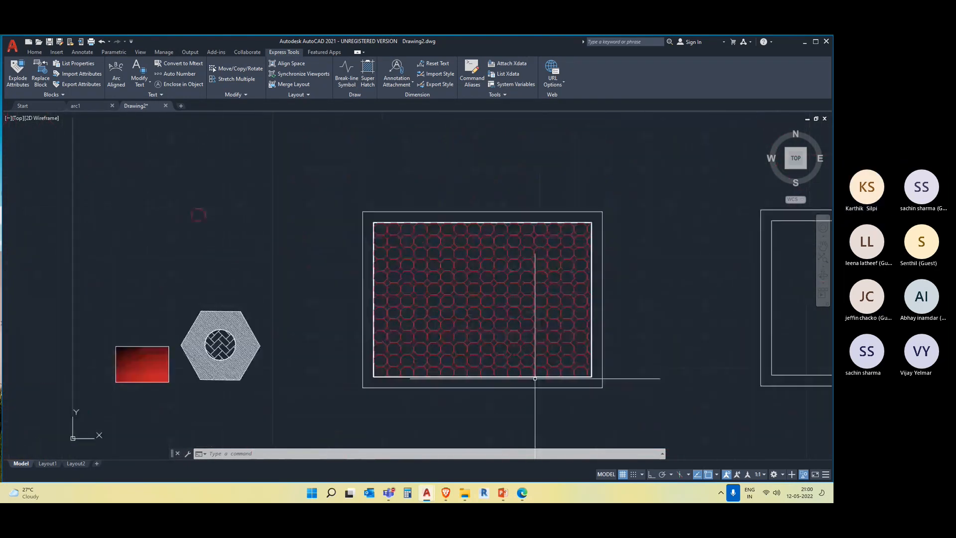
middle_drag(481, 374, 376, 324)
scroll(427, 334, up, 2)
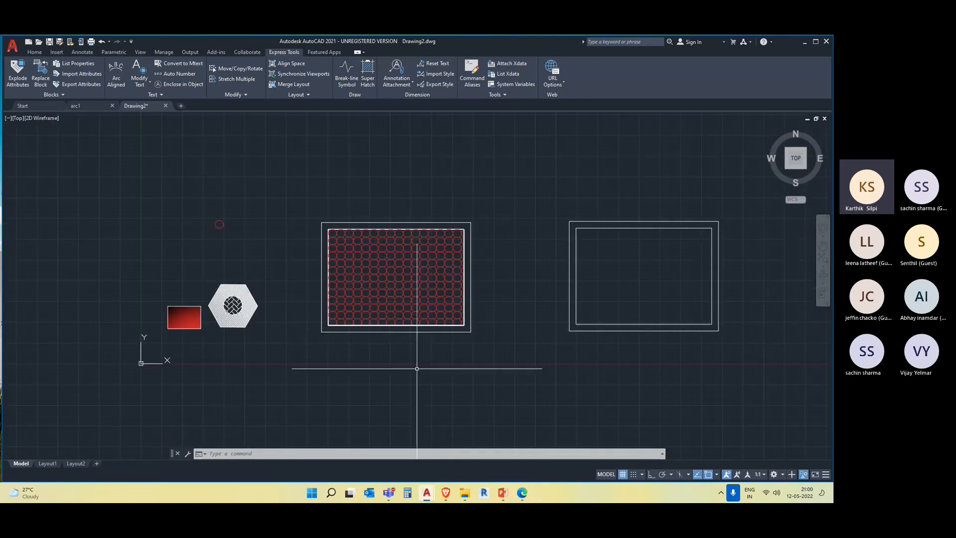
scroll(394, 366, up, 2)
scroll(467, 257, down, 2)
scroll(485, 205, up, 3)
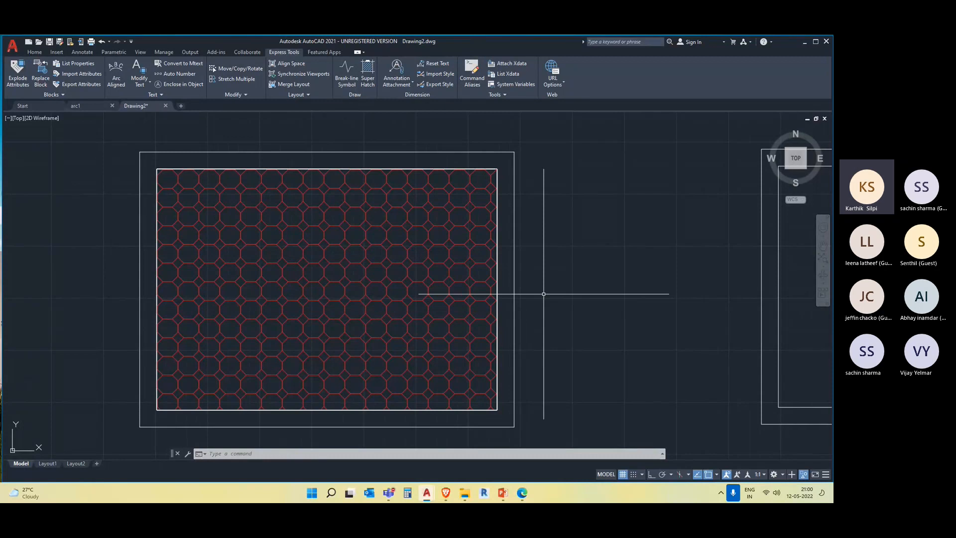
scroll(544, 293, down, 2)
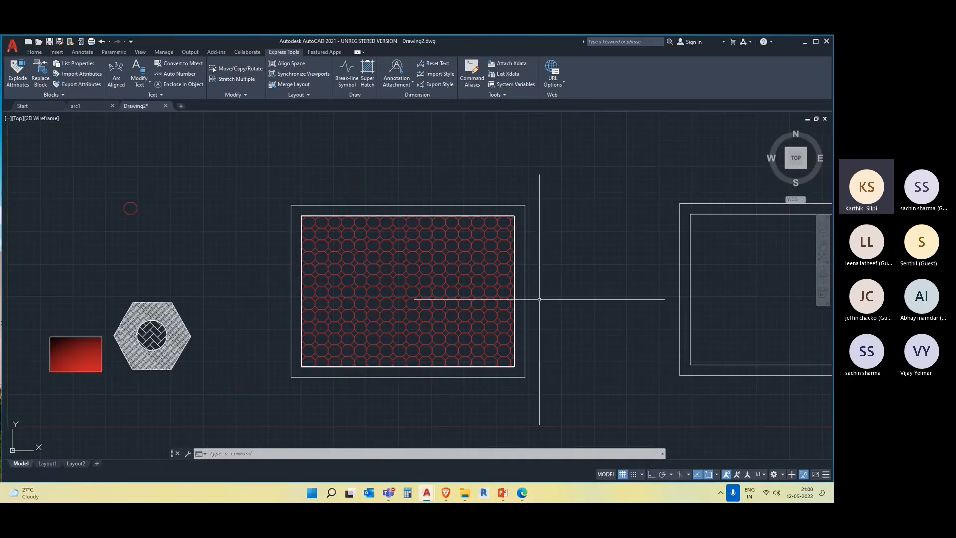
mouse_move(457, 367)
middle_down()
mouse_move(291, 352)
mouse_move(369, 352)
middle_up()
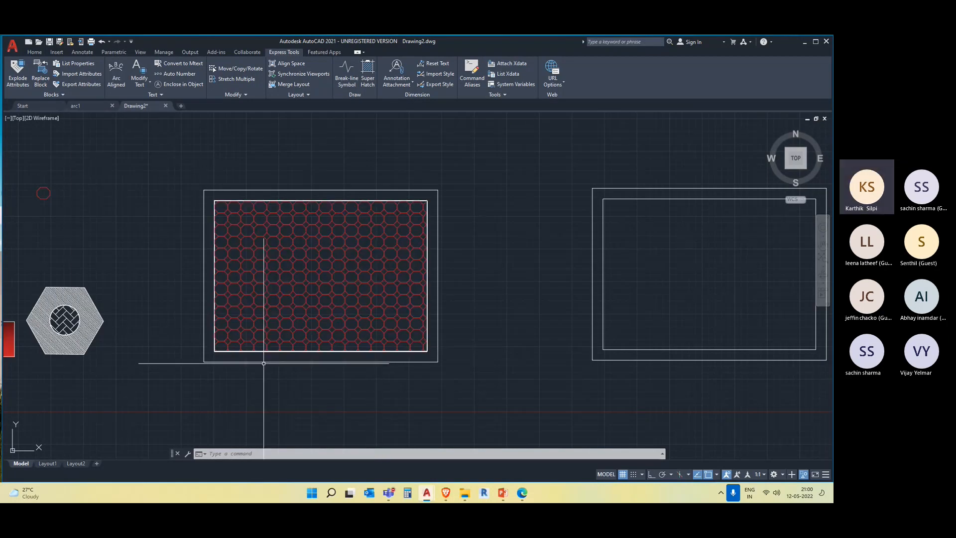
click(297, 281)
middle_drag(295, 289, 351, 313)
scroll(225, 262, up, 2)
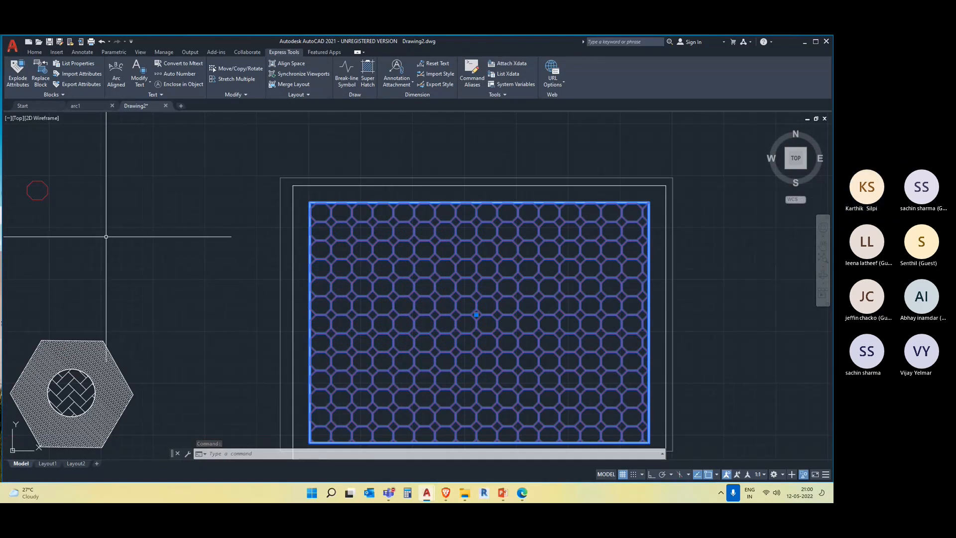
key(Escape)
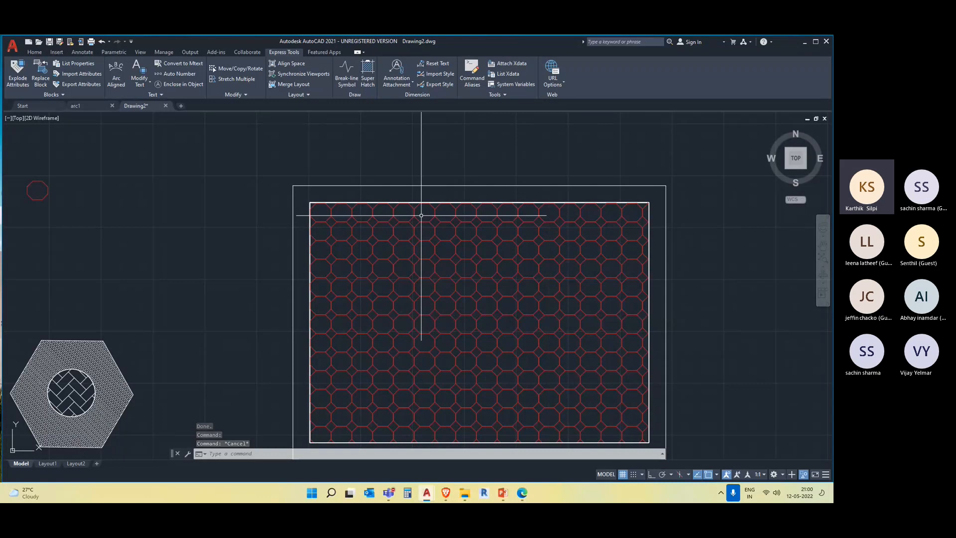
Step: Open the tile block for editing in the Block Editor from the red octagon above the hatched hexagon
middle_drag(467, 282, 484, 236)
middle_drag(221, 267, 247, 290)
click(76, 176)
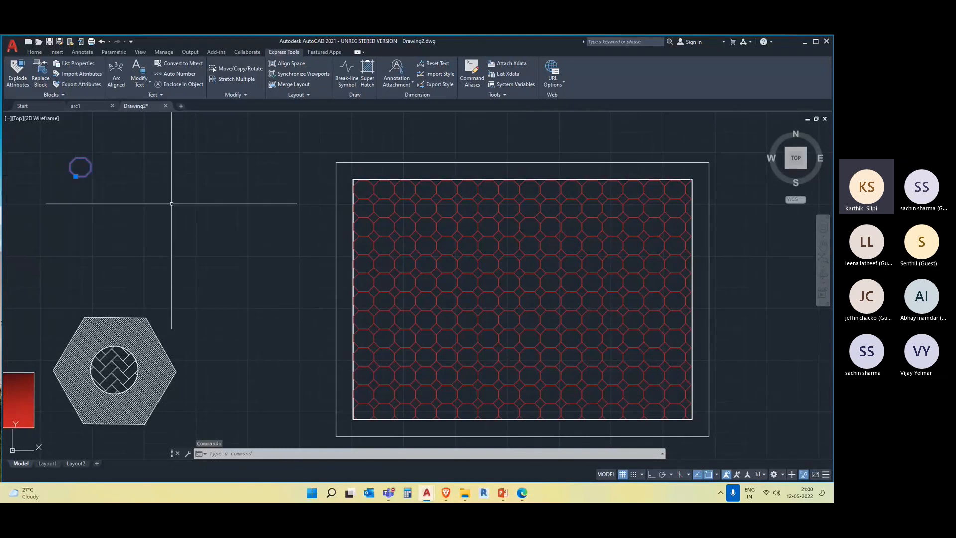
key(Escape)
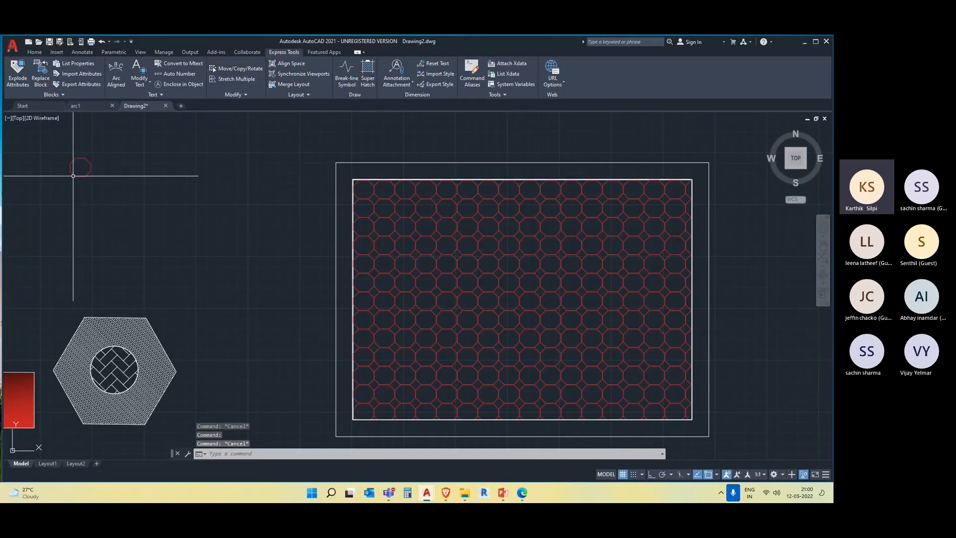
right_click(73, 175)
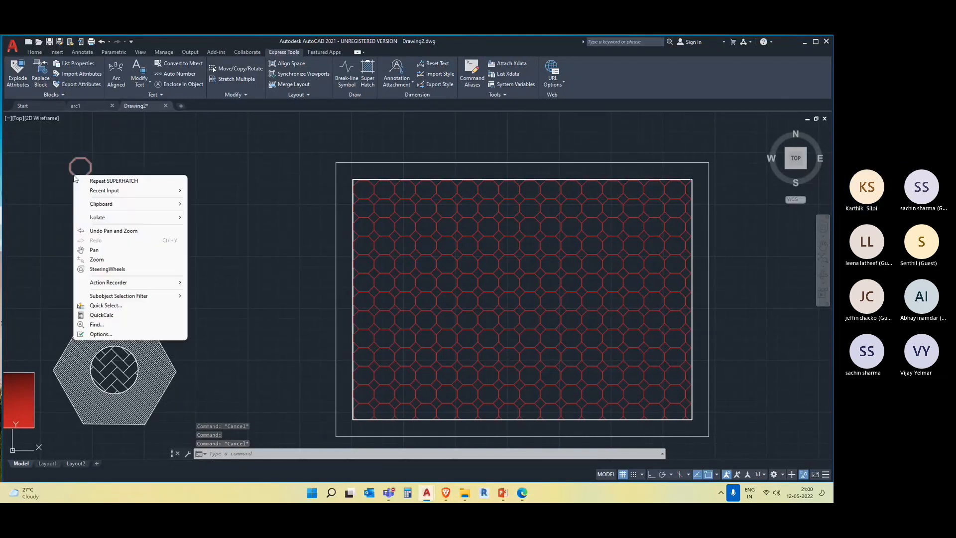
double_click(73, 174)
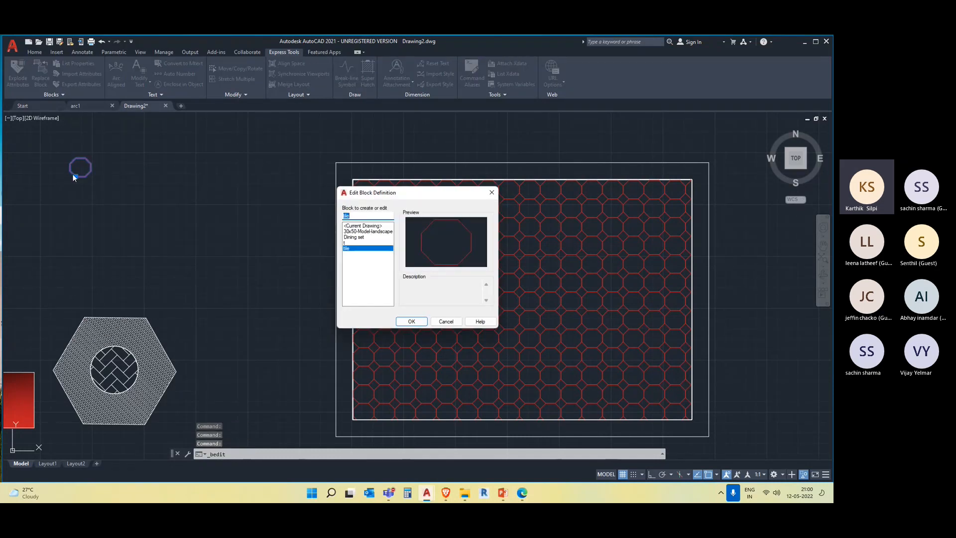
click(407, 321)
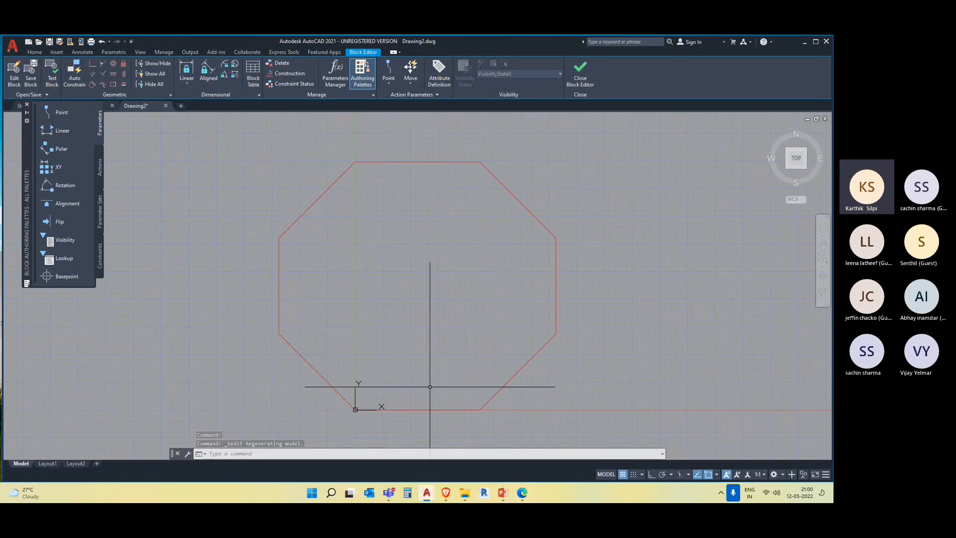
Step: Draw a vertical line from the midpoint of the octagon's bottom edge to the midpoint of its top edge
scroll(426, 390, down, 2)
middle_drag(426, 390, 327, 332)
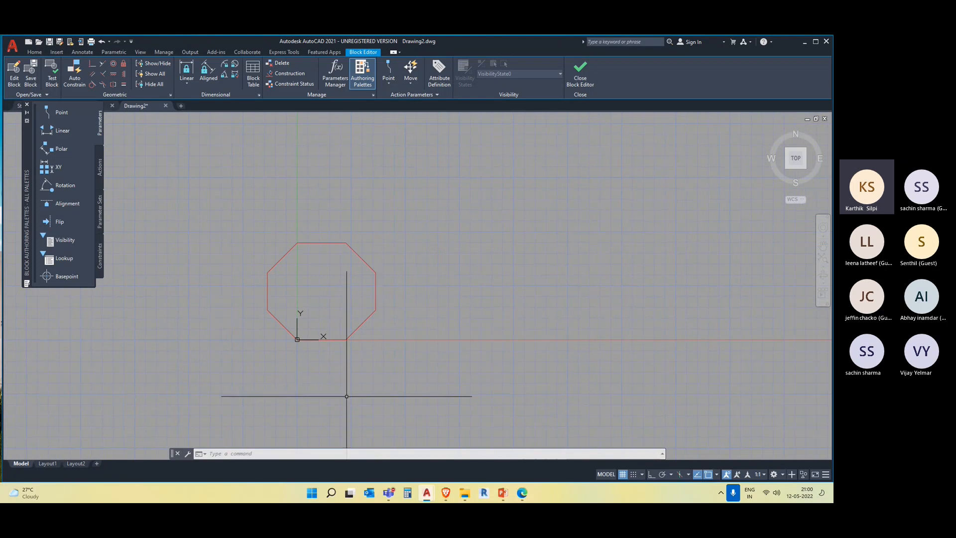
scroll(348, 374, up, 2)
middle_drag(348, 368, 405, 377)
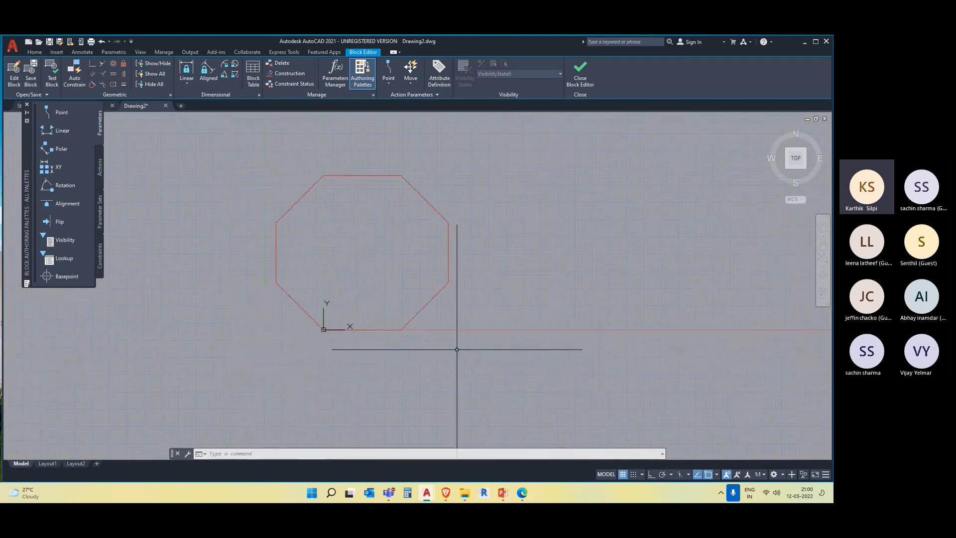
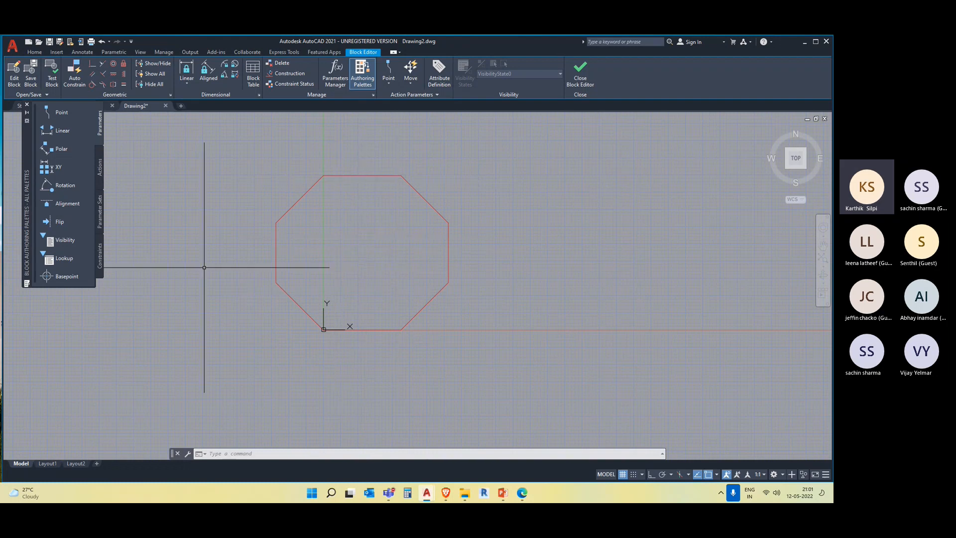
text(l)
key(Return)
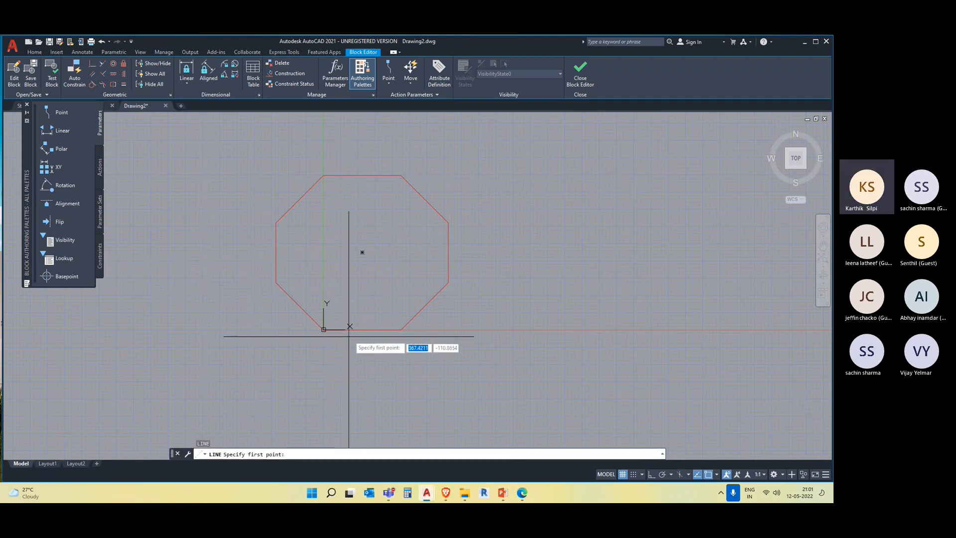
click(361, 330)
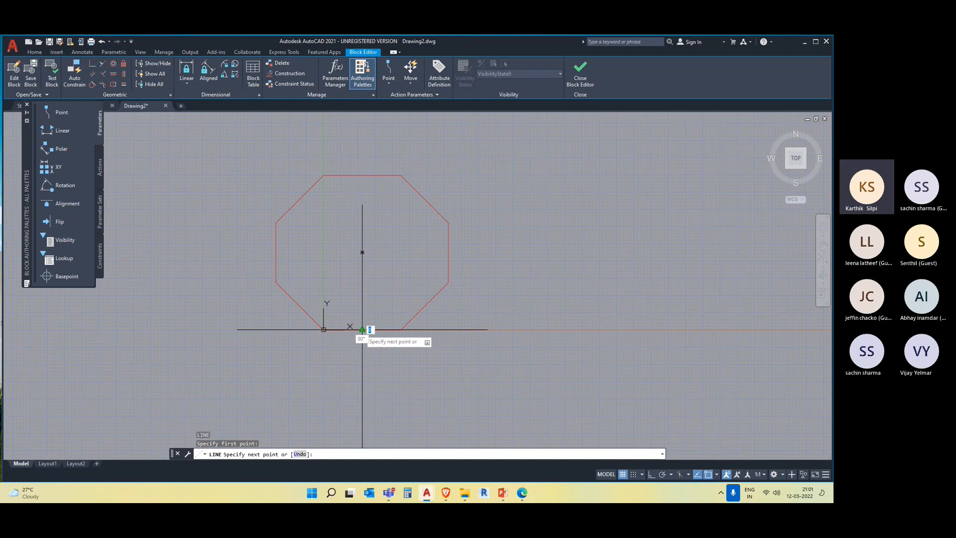
click(361, 178)
key(Escape)
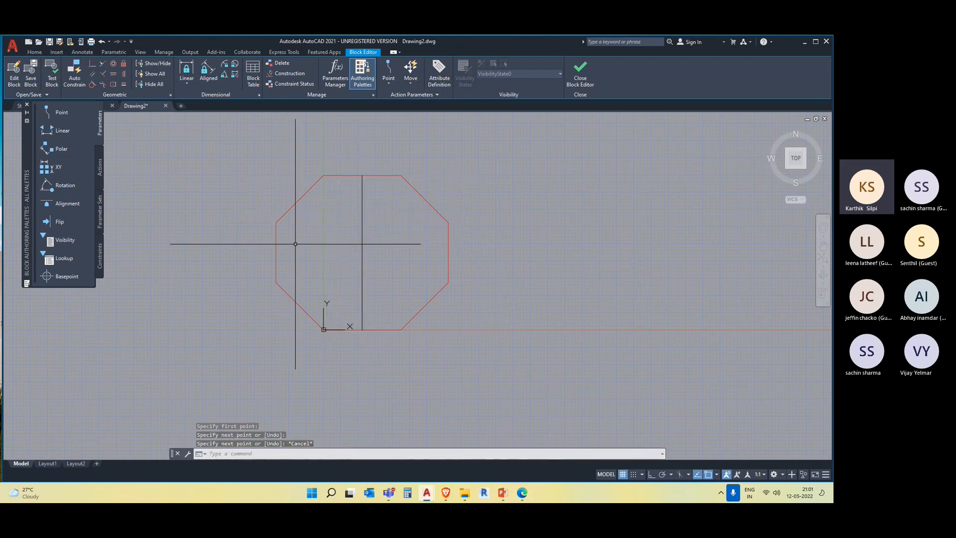
Step: Draw a circle centred on the midpoint of the vertical line inside the octagon
key(Return)
click(362, 253)
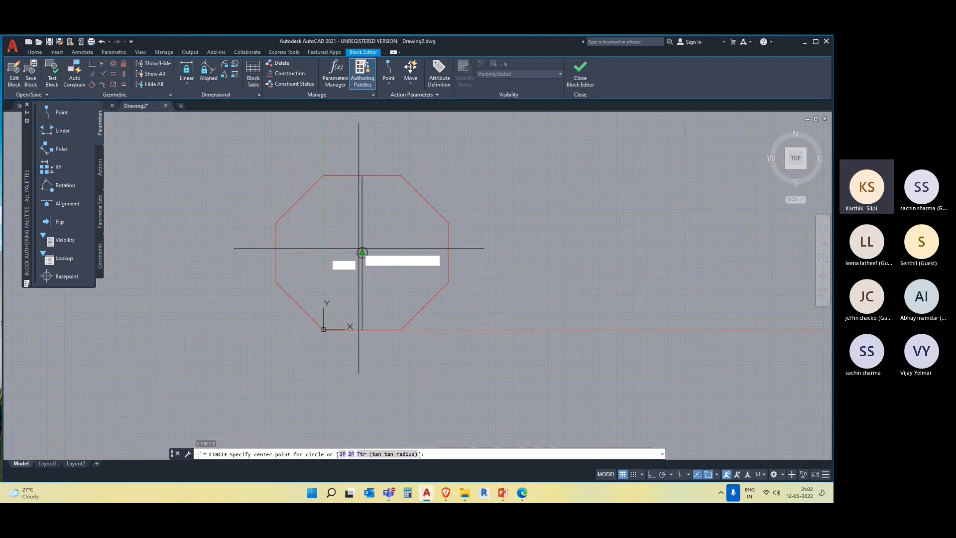
click(393, 271)
key(Escape)
Step: Erase the vertical guide line through the octagon, and check the remaining circle by selecting and deselecting it
click(362, 301)
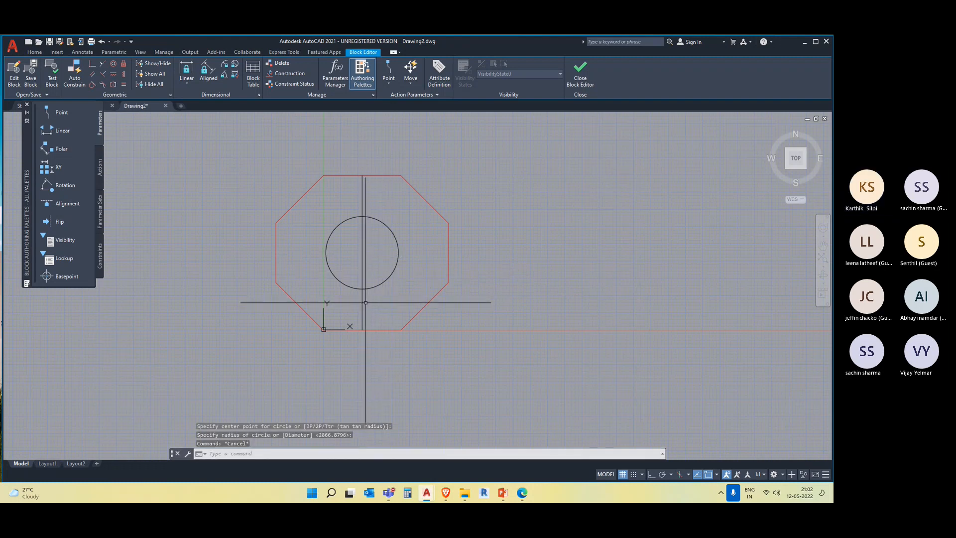
key(Delete)
click(372, 305)
click(362, 264)
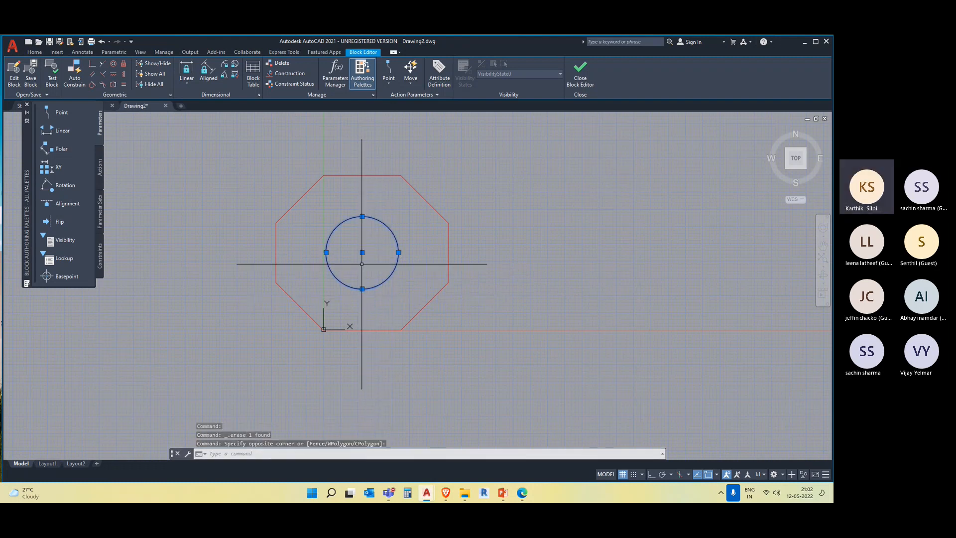
middle_drag(334, 232, 306, 225)
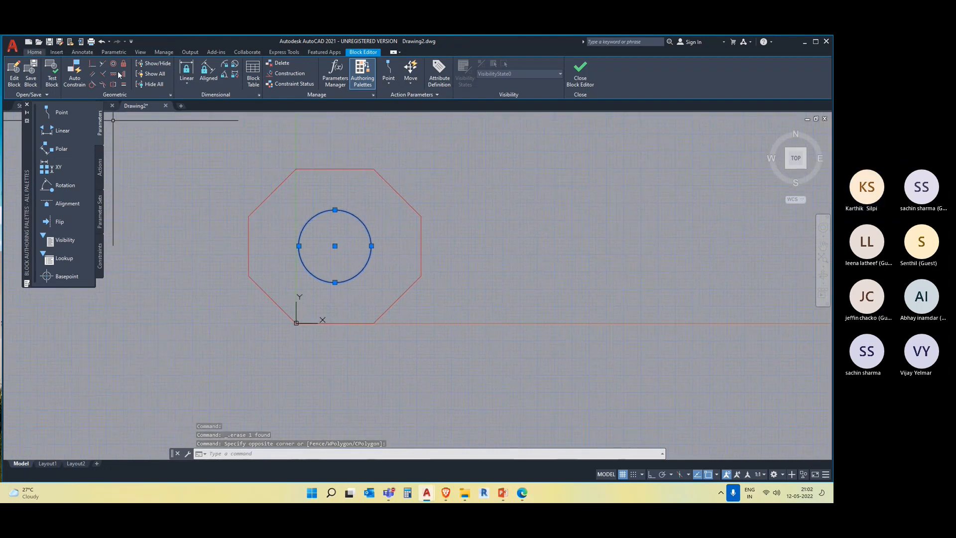
middle_drag(393, 265, 405, 245)
middle_drag(440, 198, 438, 214)
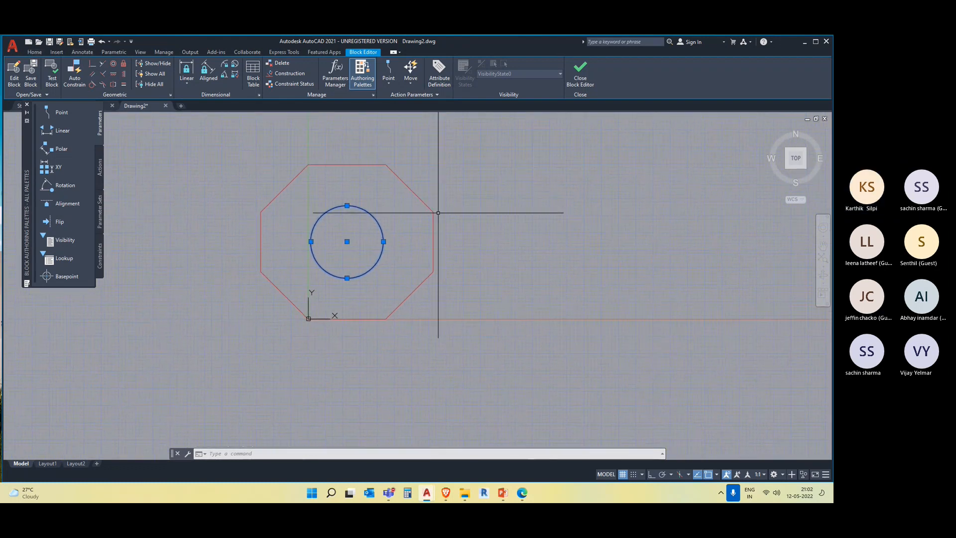
click(509, 239)
key(Escape)
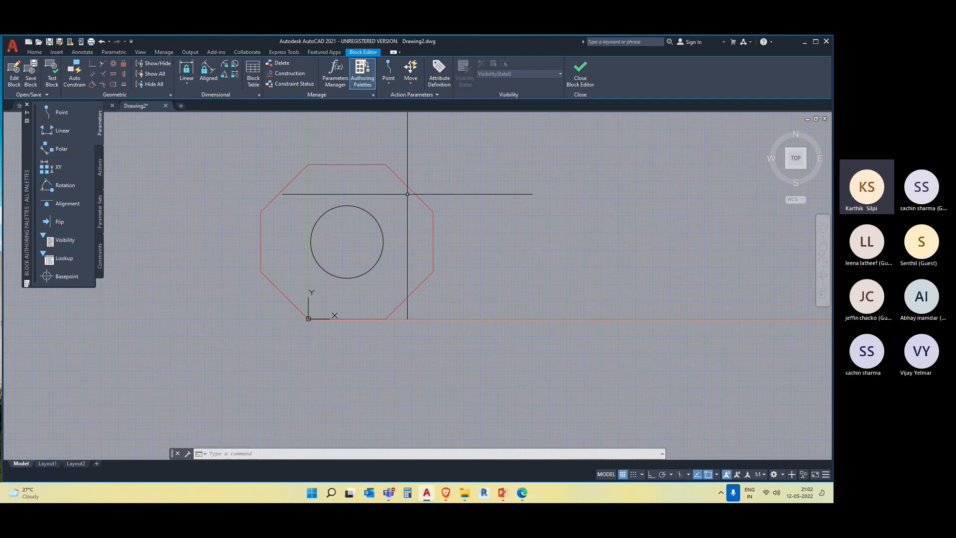
Step: Close the Block Editor, saving the changes to the tile block, and view the refreshed pattern in the left frame
click(586, 79)
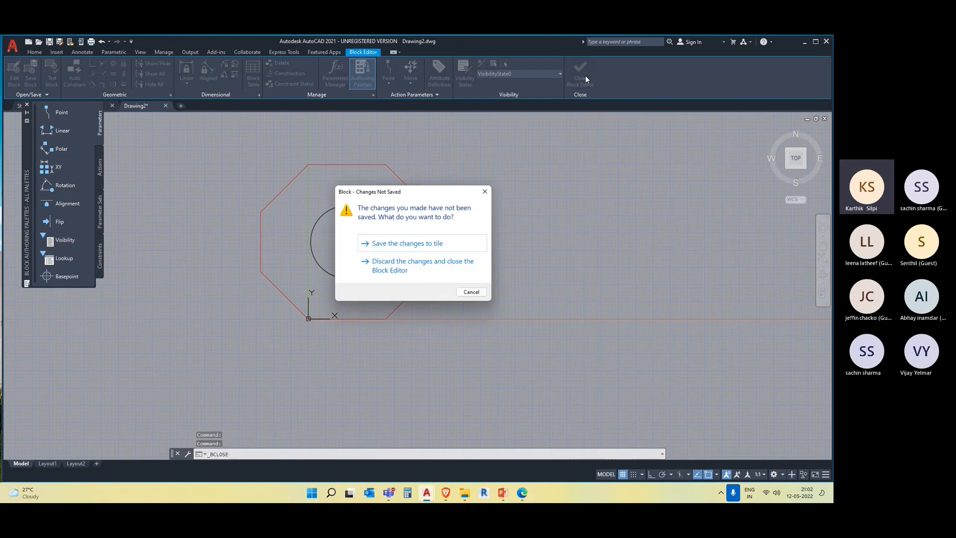
click(407, 244)
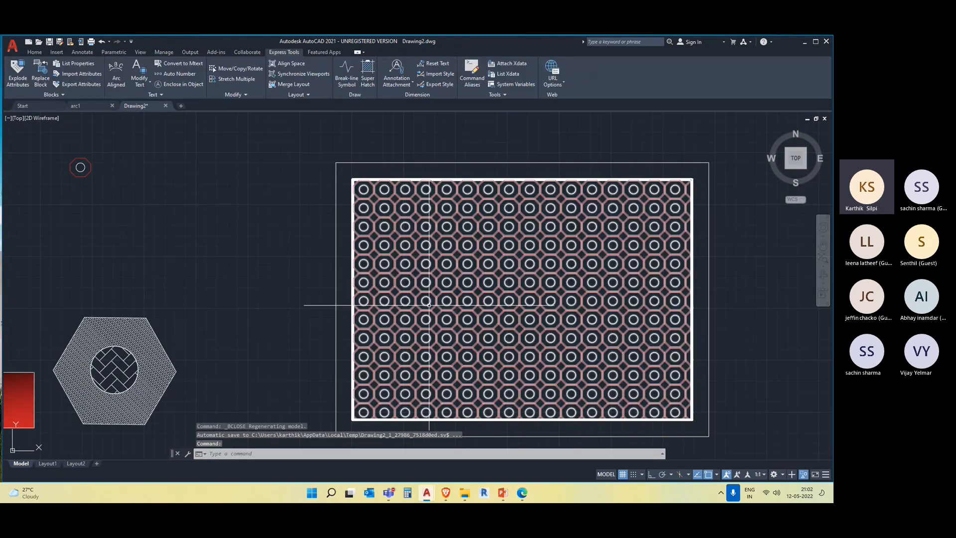
scroll(357, 210, up, 2)
scroll(357, 210, down, 3)
Step: Examine the edited tile block above the hatched hexagon against the filled pattern, checking how the block selects as an object
click(169, 200)
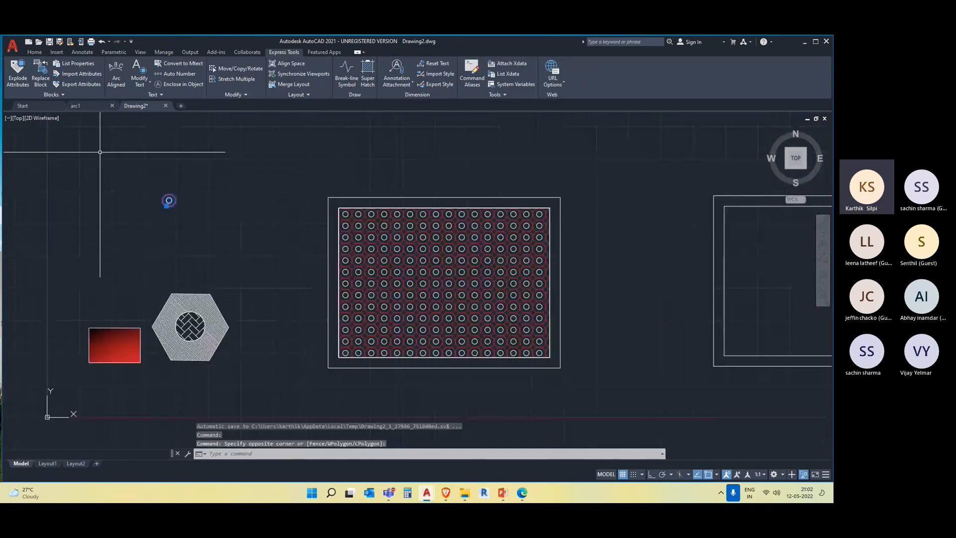
key(Escape)
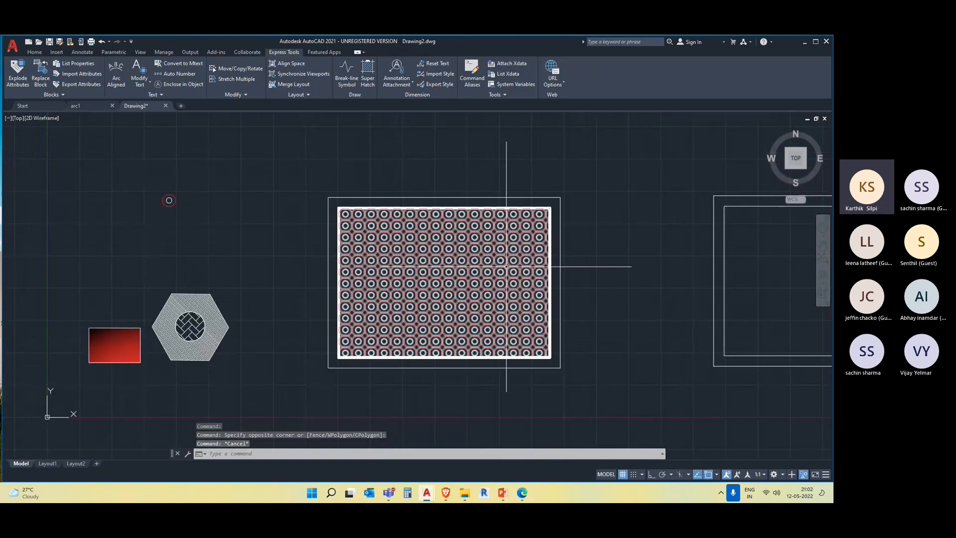
click(178, 240)
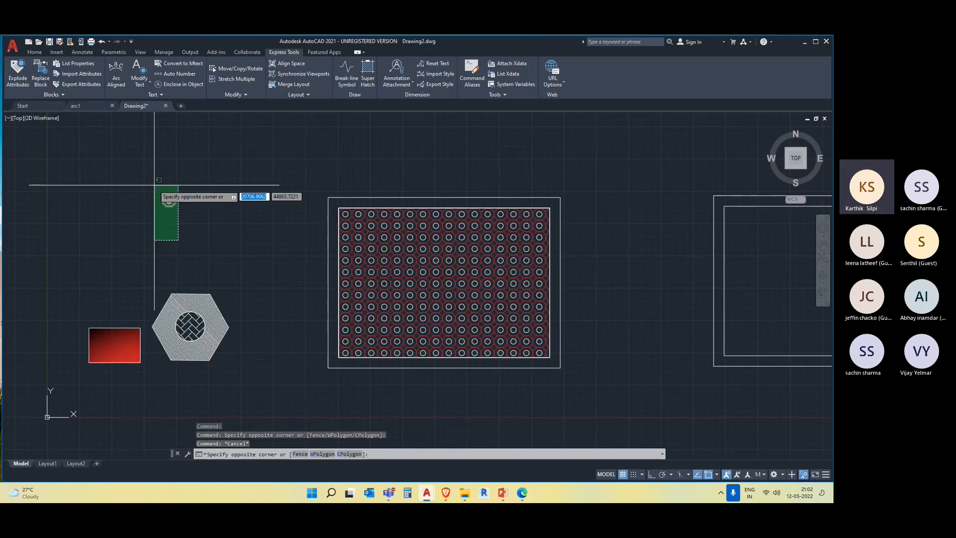
click(155, 184)
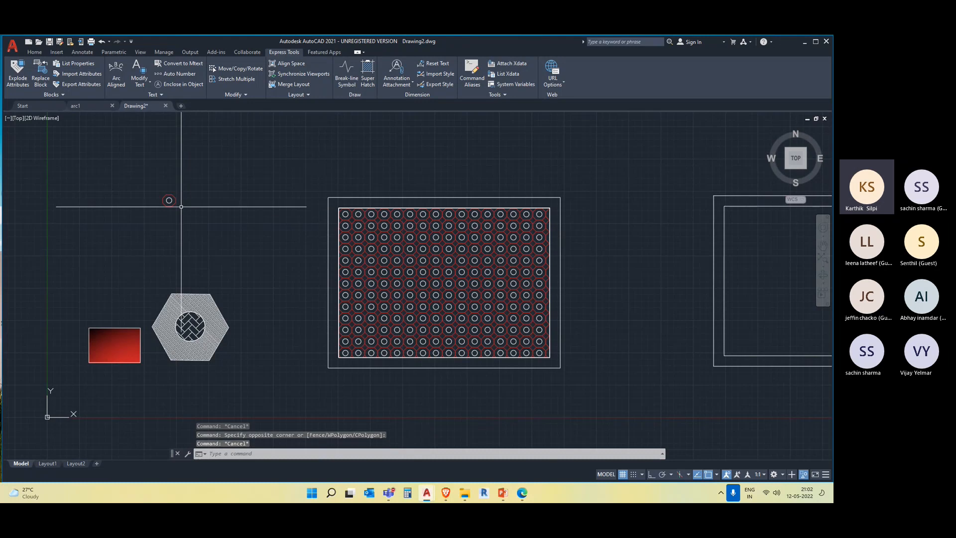
scroll(175, 207, up, 3)
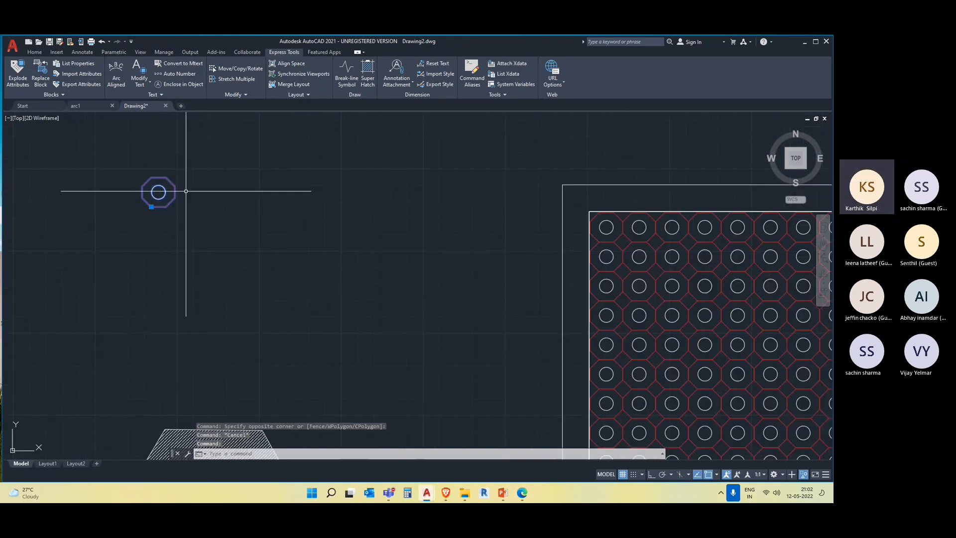
scroll(128, 172, down, 5)
scroll(126, 178, up, 3)
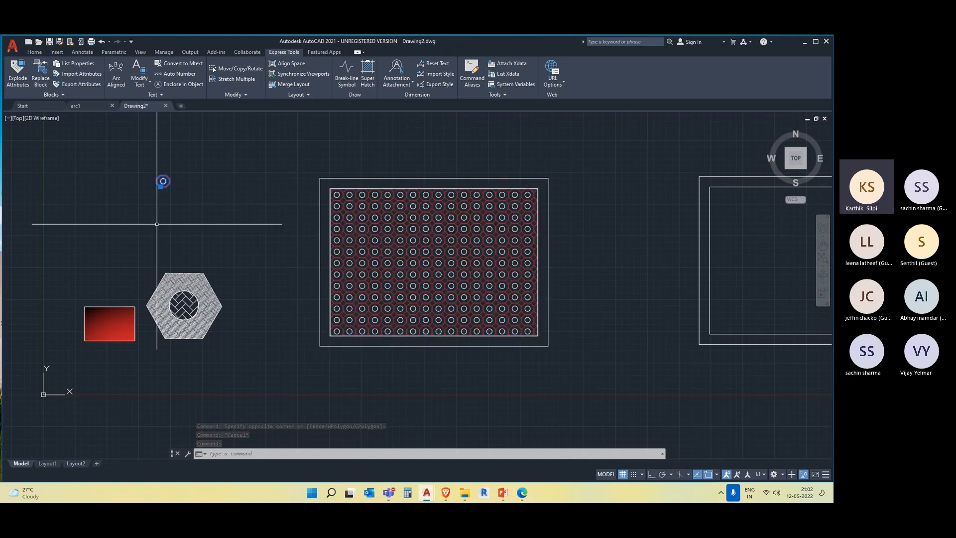
key(Escape)
click(203, 212)
click(75, 138)
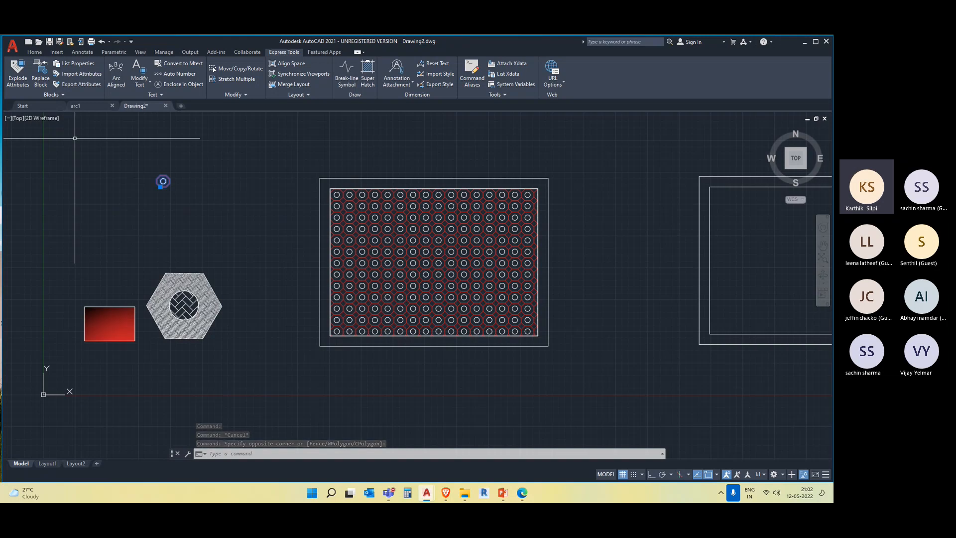
key(Escape)
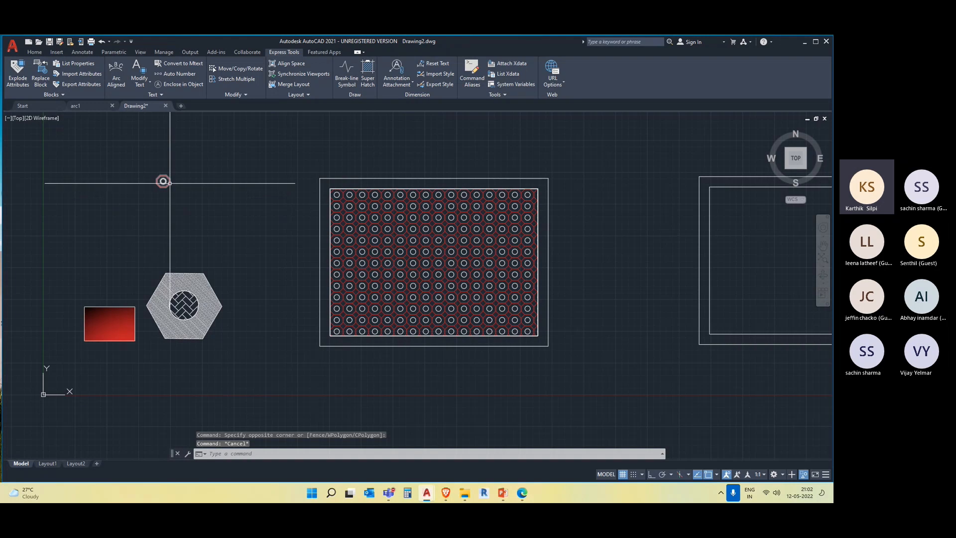
click(163, 181)
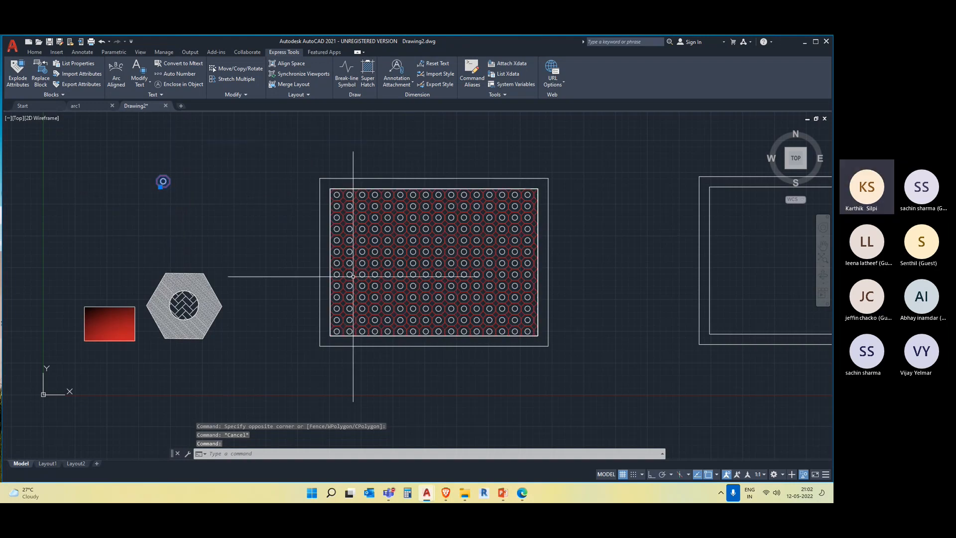
key(Escape)
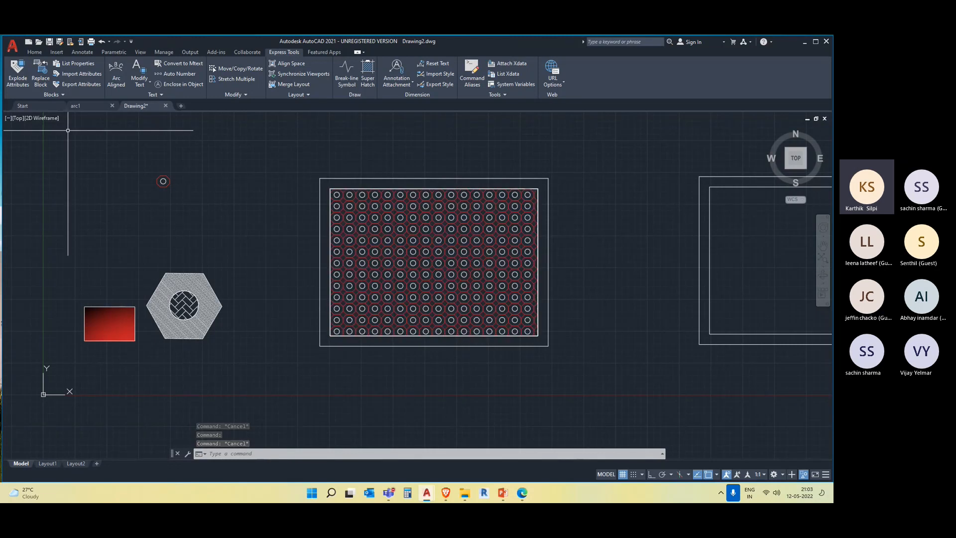
click(105, 150)
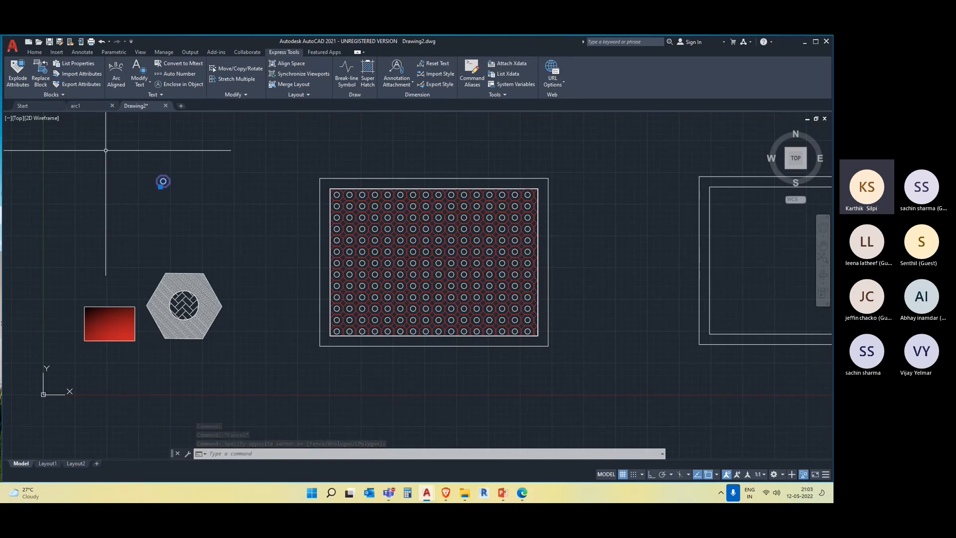
key(Escape)
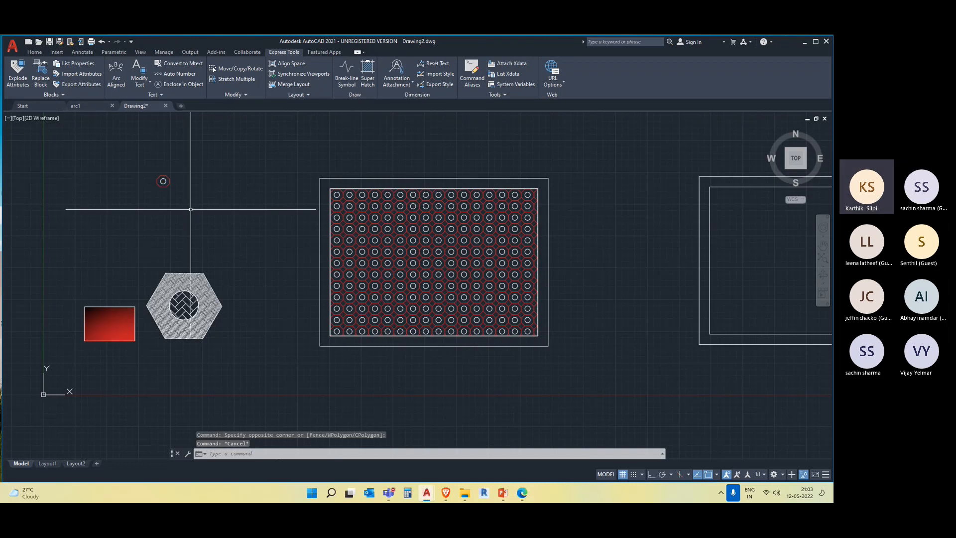
click(745, 443)
drag(600, 243, 571, 189)
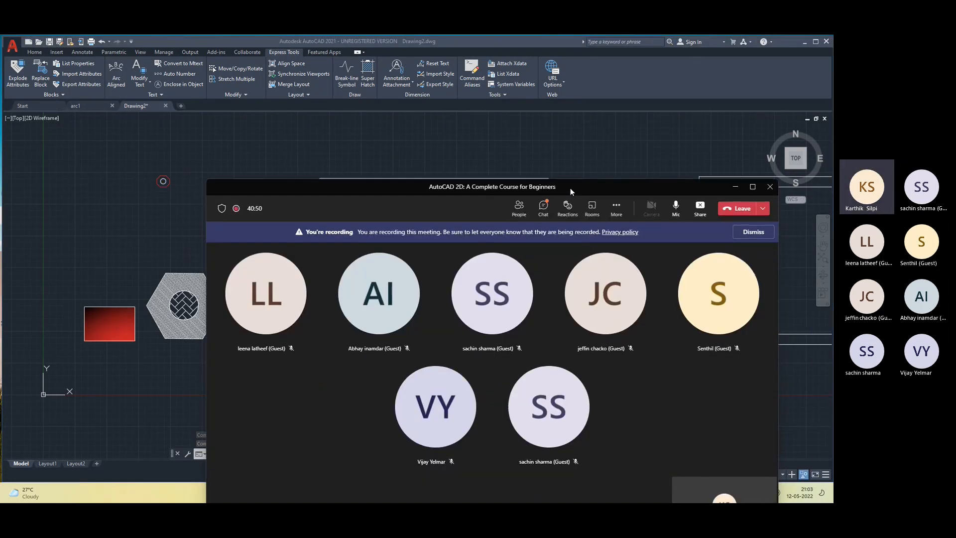
click(736, 187)
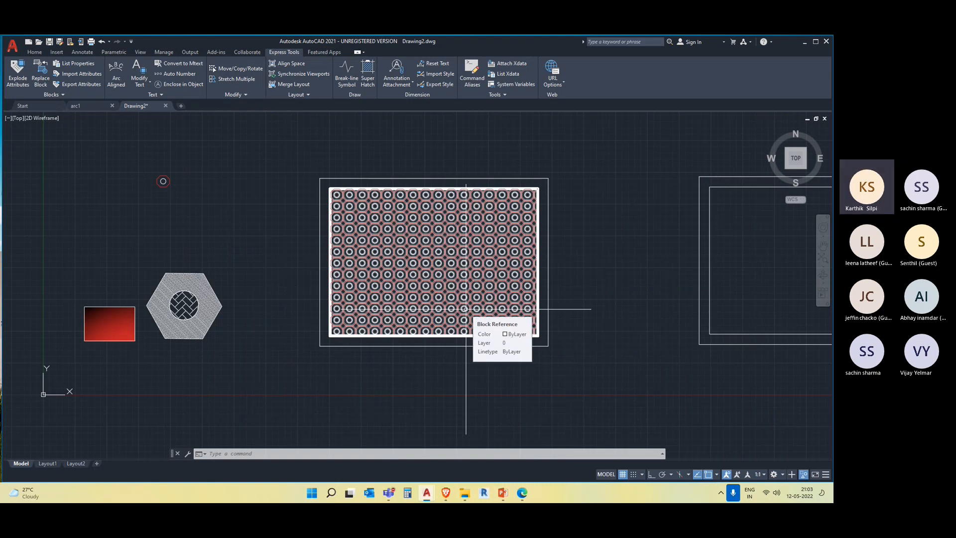
middle_drag(523, 383, 377, 378)
scroll(379, 376, down, 2)
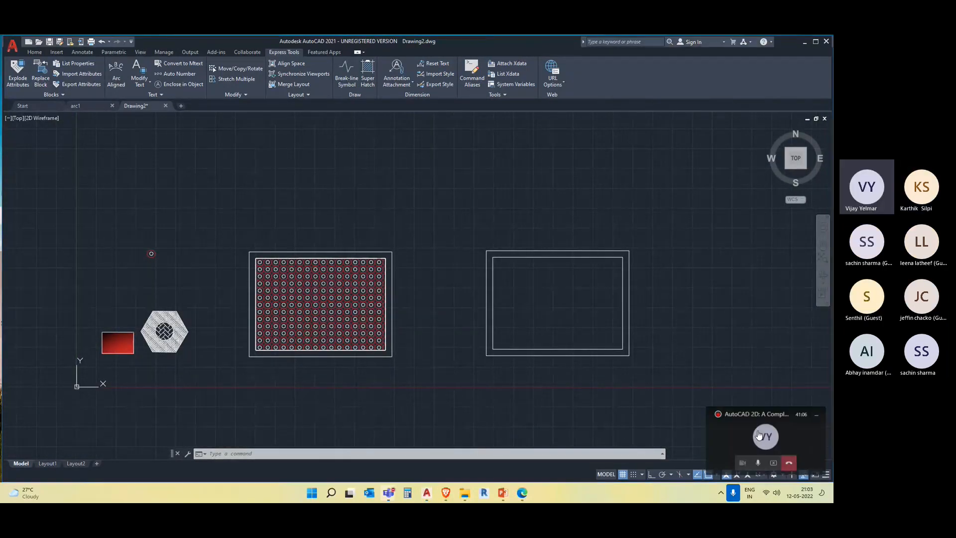
click(764, 450)
click(737, 190)
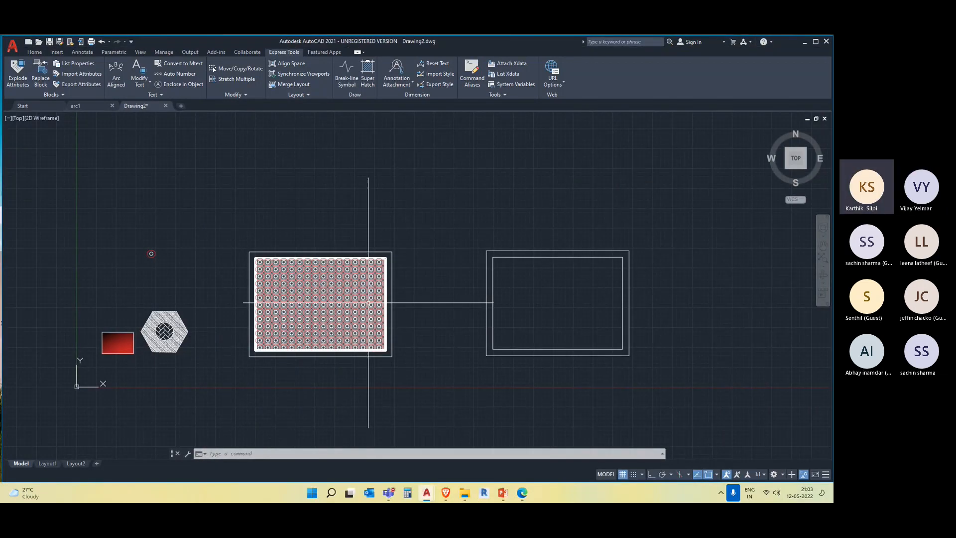
key(Escape)
key(Escape)
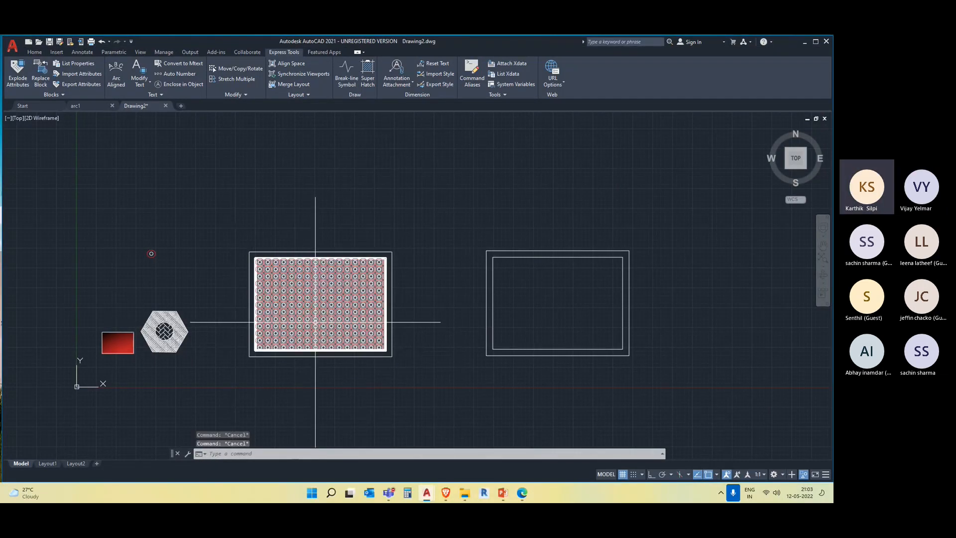
Step: Examine the tile pattern in the left frame, up close and alongside the empty right frame
scroll(316, 309, up, 2)
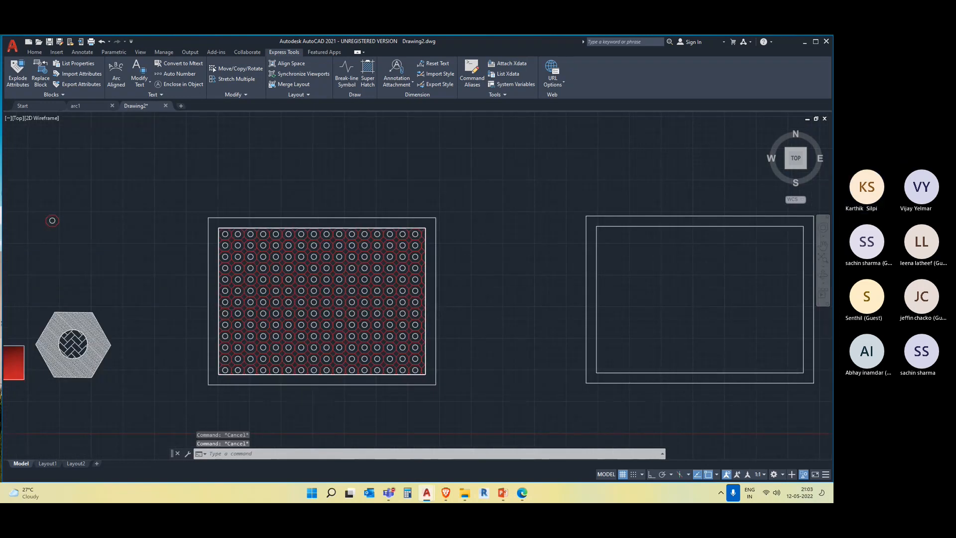
scroll(317, 310, down, 4)
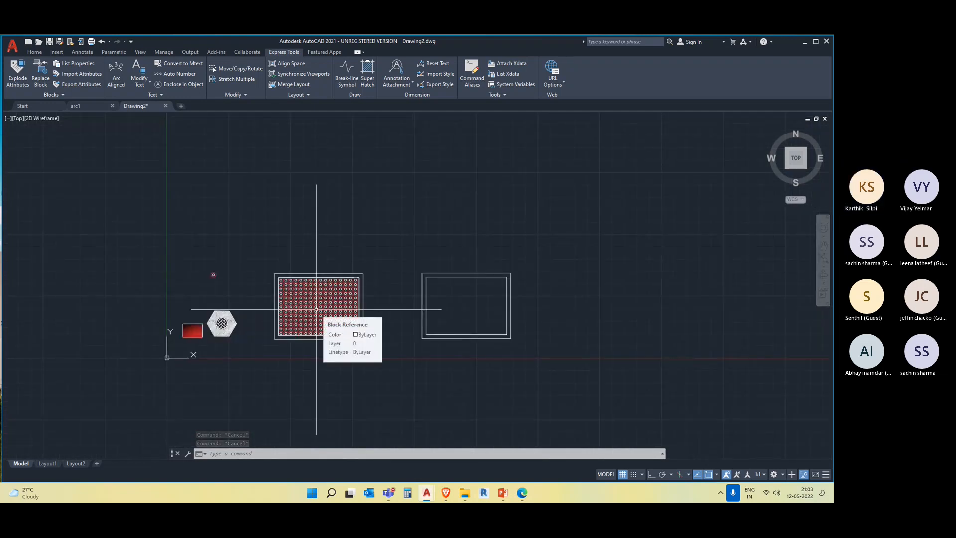
middle_drag(299, 287, 296, 274)
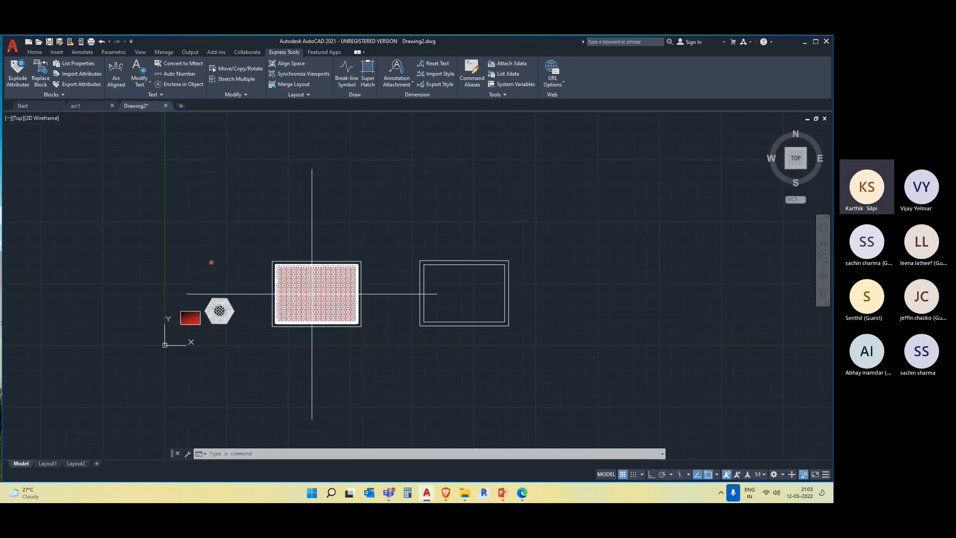
scroll(312, 294, up, 4)
scroll(259, 235, up, 1)
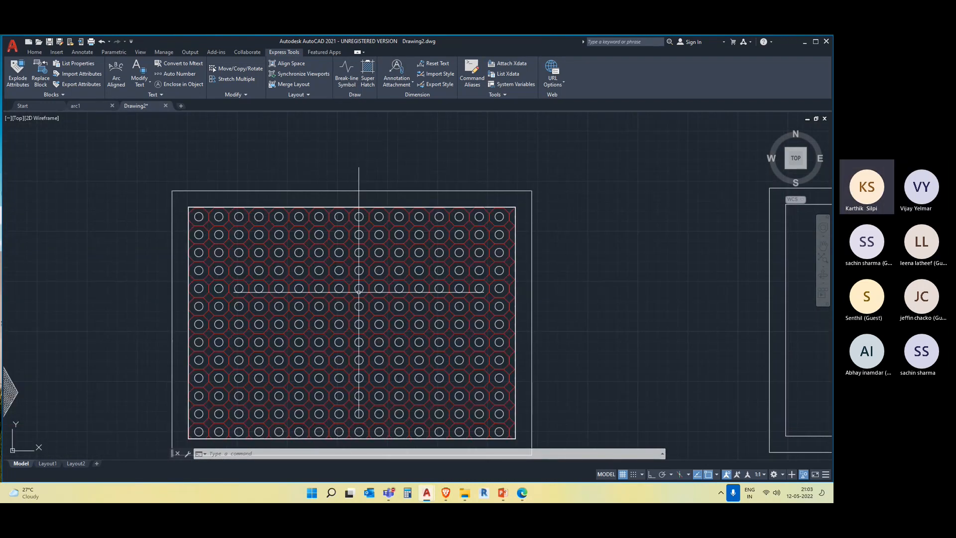
scroll(281, 203, down, 3)
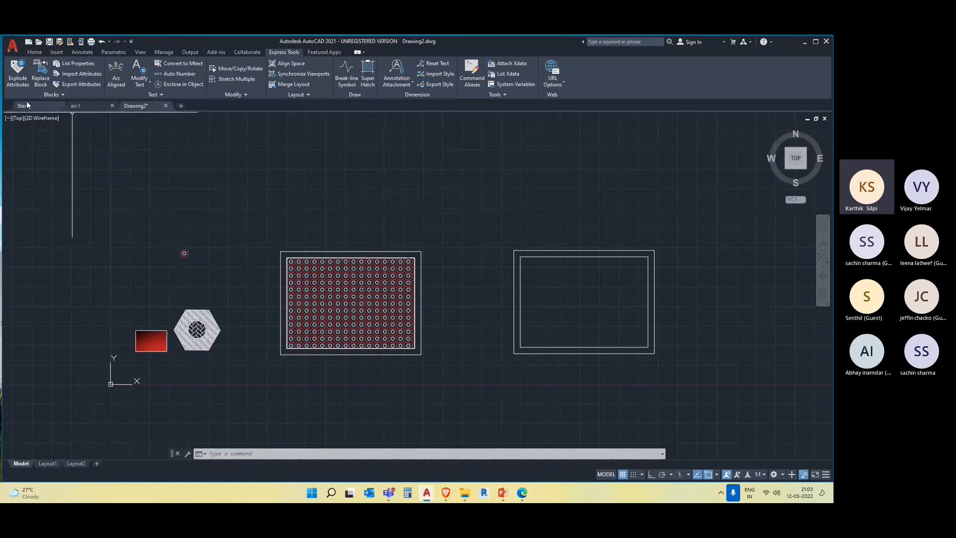
click(35, 52)
click(95, 85)
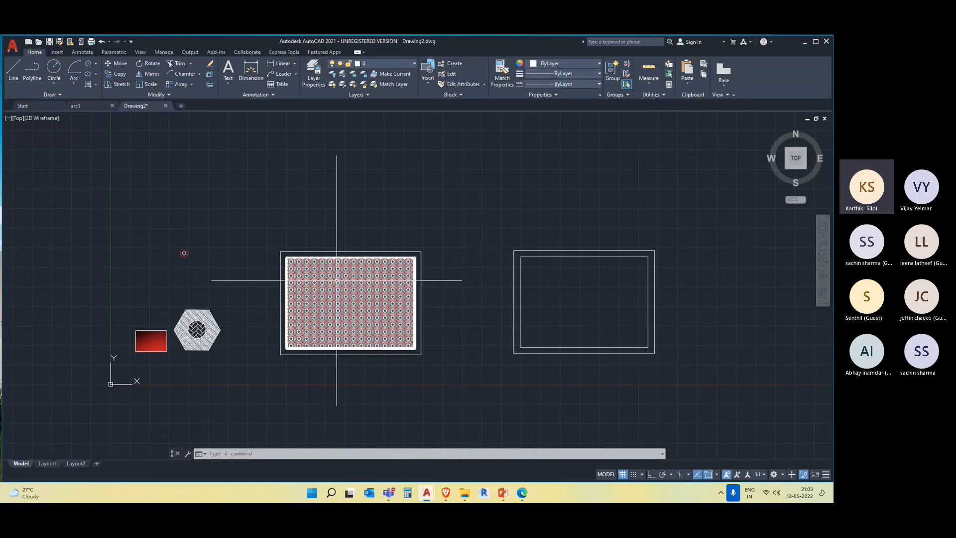
scroll(336, 280, up, 2)
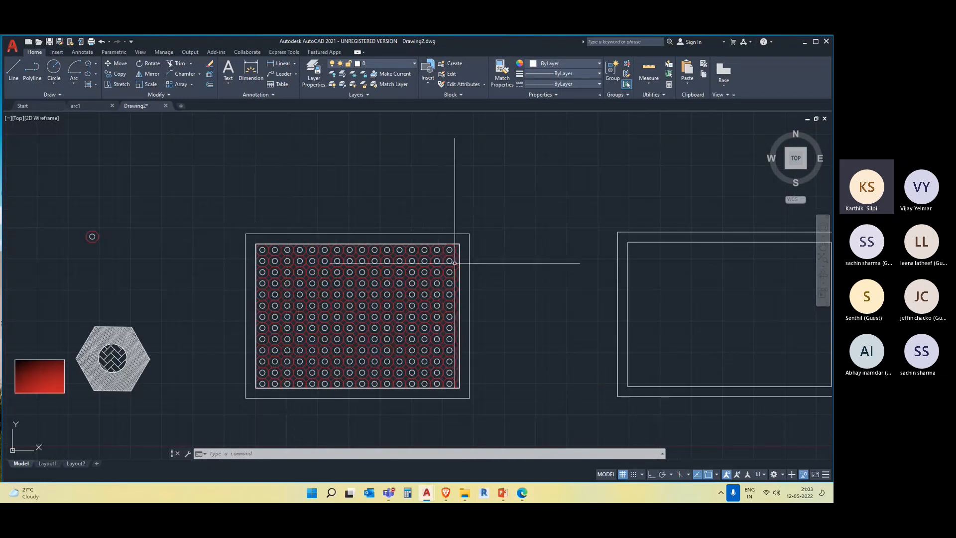
middle_drag(485, 338, 407, 303)
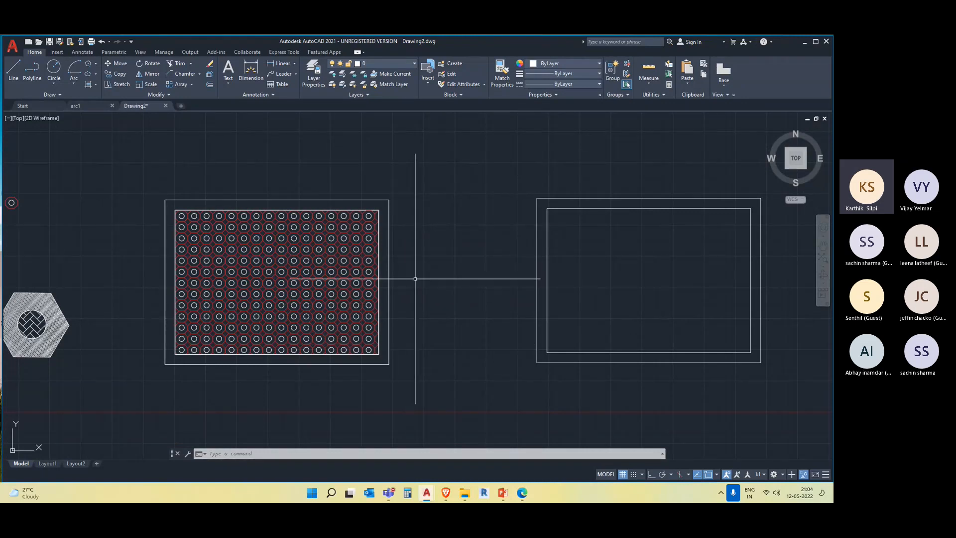
click(284, 52)
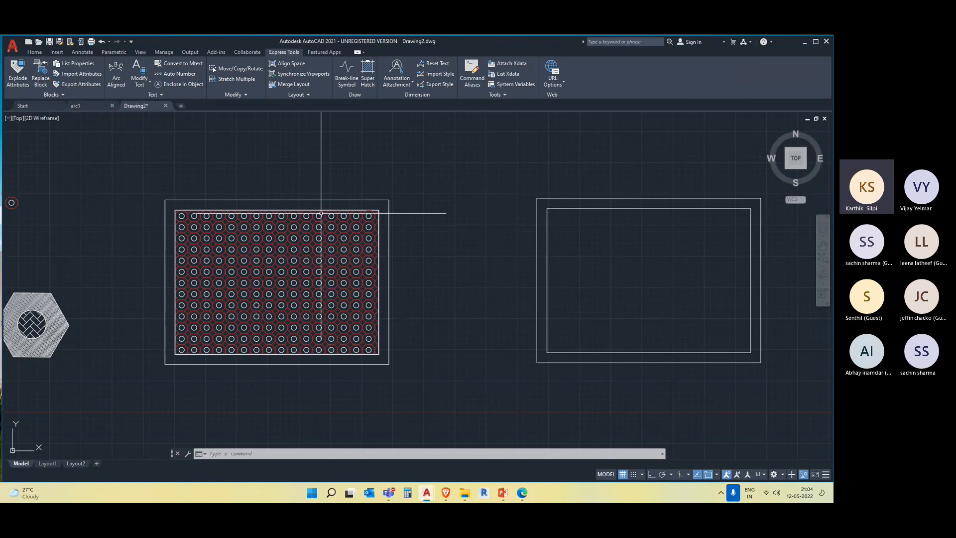
click(368, 70)
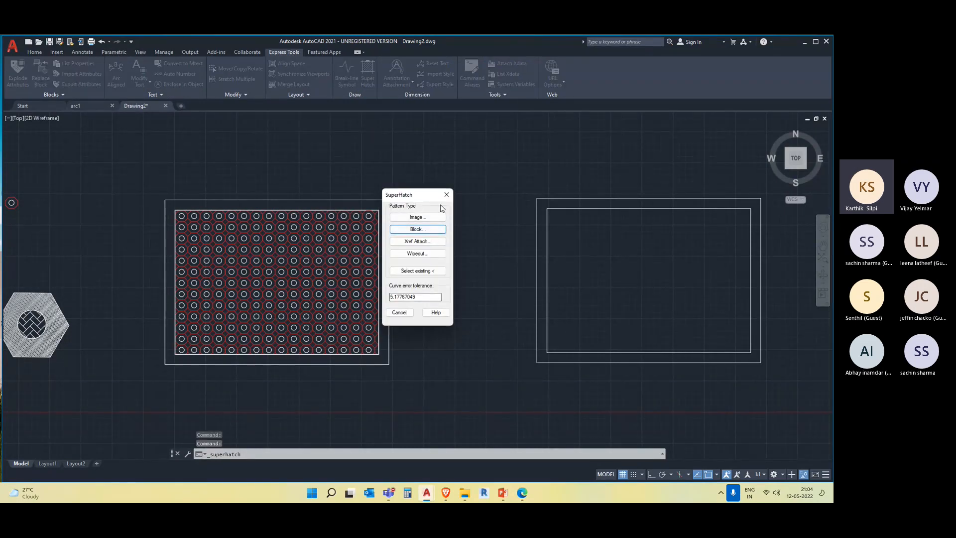
click(447, 194)
scroll(441, 207, down, 4)
middle_drag(442, 257, 431, 283)
scroll(431, 283, up, 2)
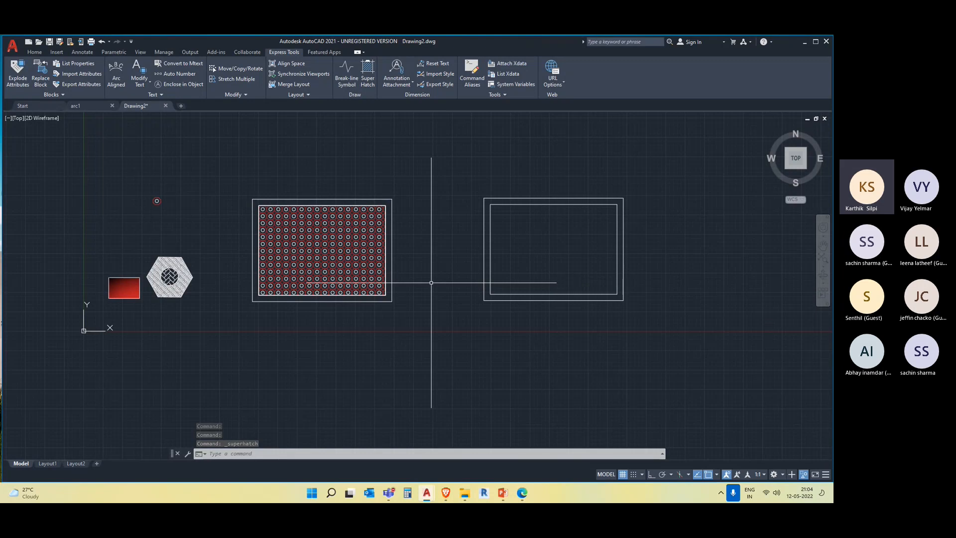
Step: Switch to the arc1 drawing and examine its floor plan and the available block creation options
click(90, 107)
click(35, 53)
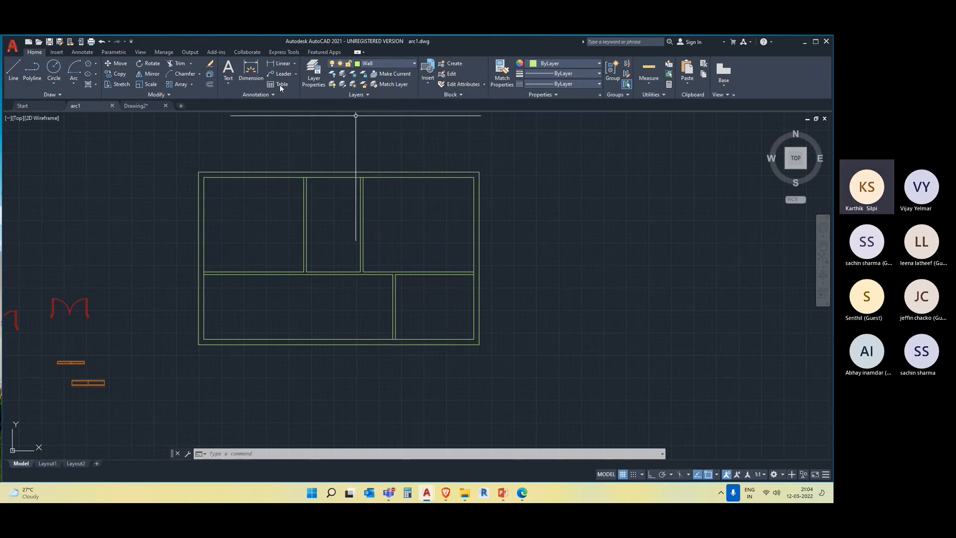
click(52, 52)
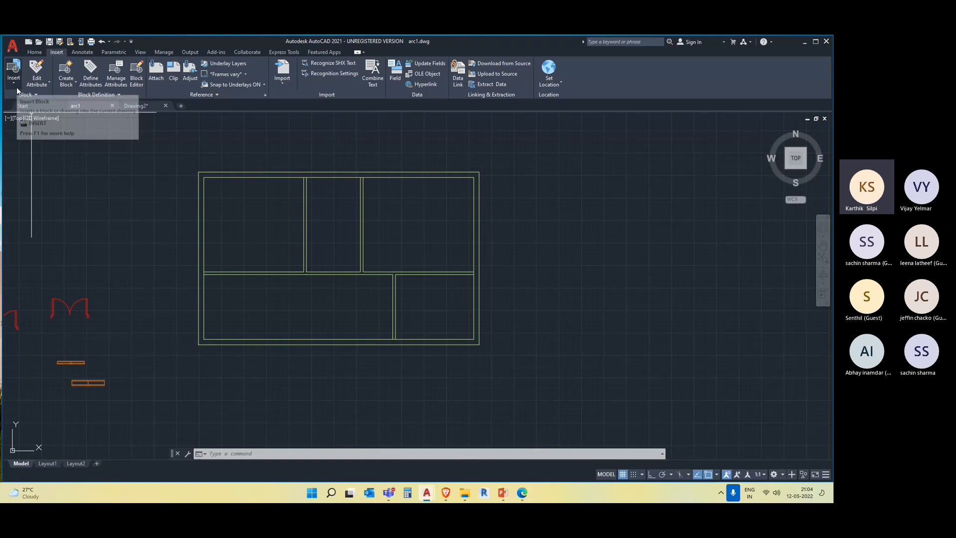
click(73, 87)
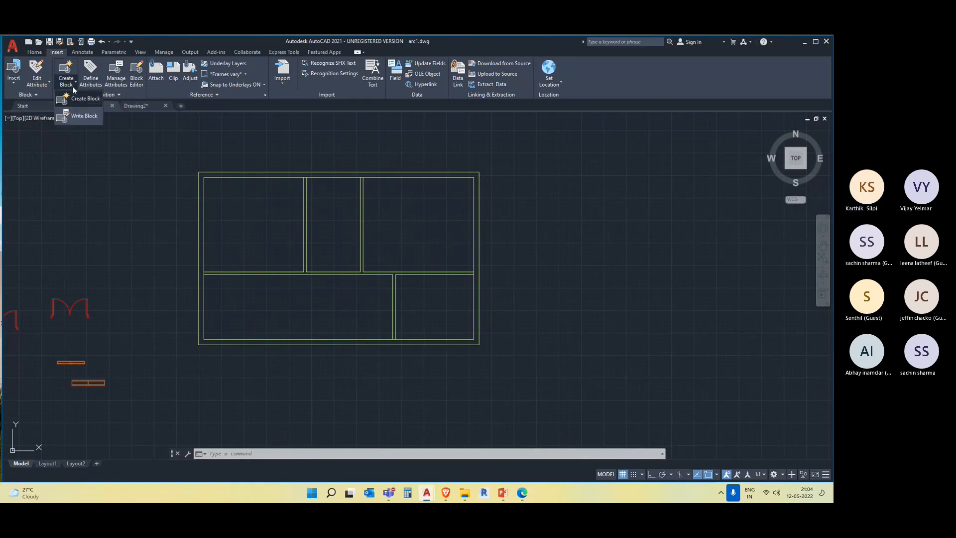
scroll(289, 179, down, 3)
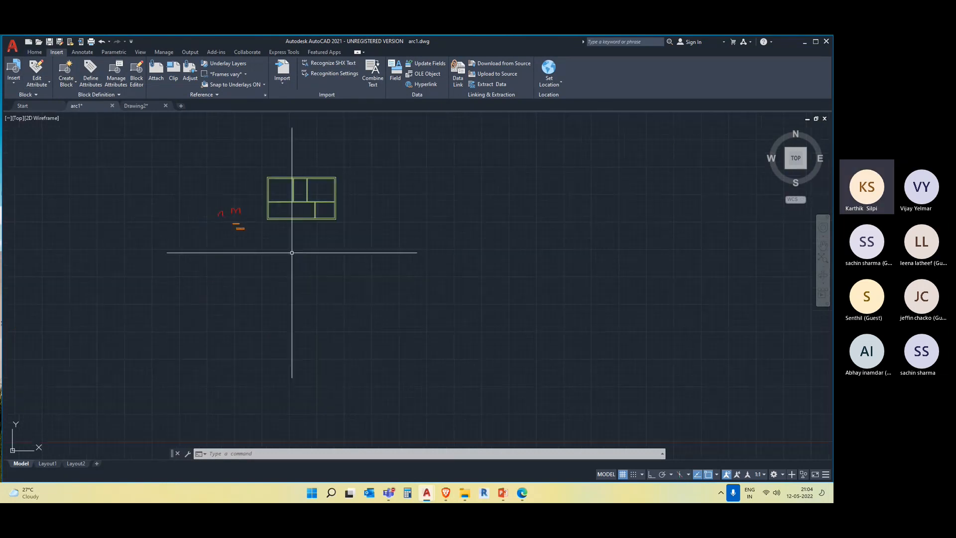
middle_drag(268, 197, 239, 233)
scroll(280, 233, up, 2)
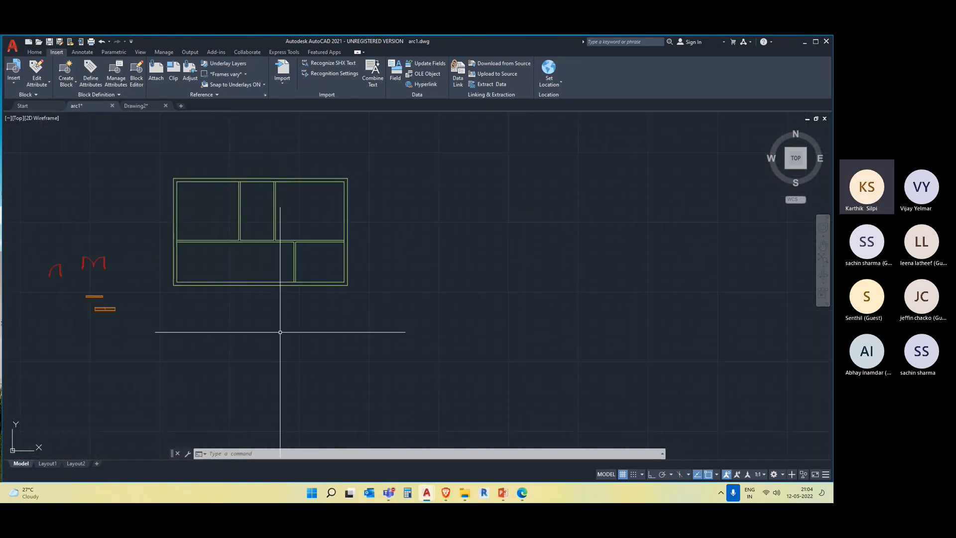
scroll(315, 184, up, 2)
middle_drag(315, 185, 278, 212)
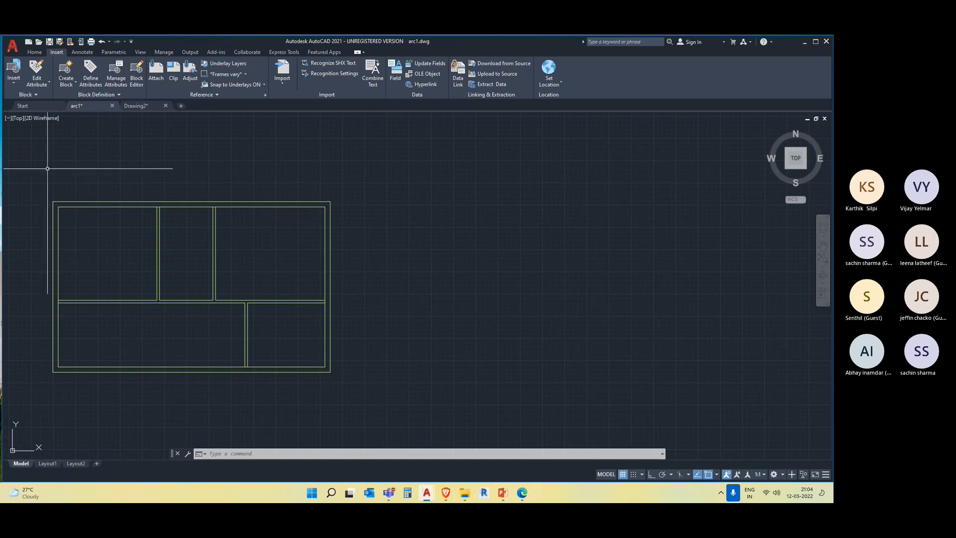
scroll(98, 149, down, 2)
Step: Examine the Block Definition settings of the Create Block command and close them without defining a block
click(35, 52)
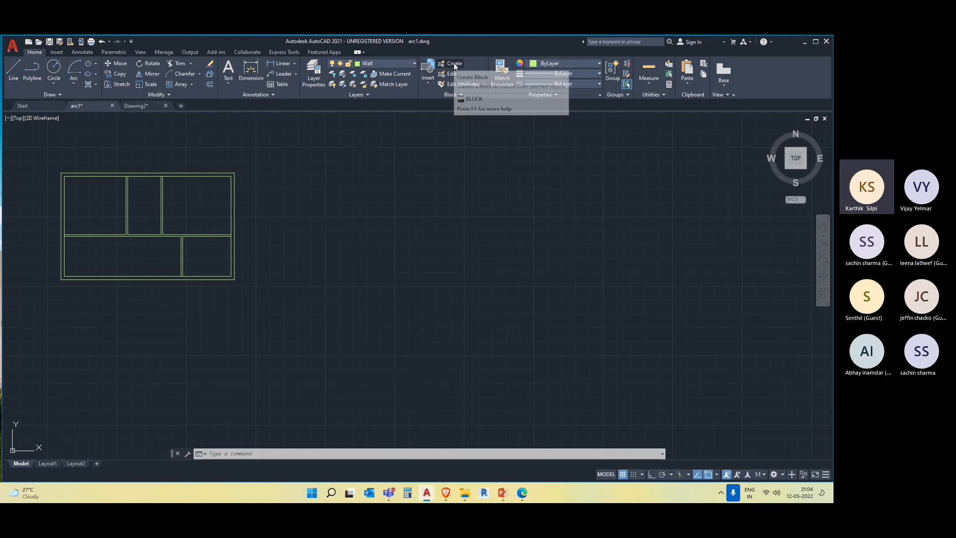
click(57, 54)
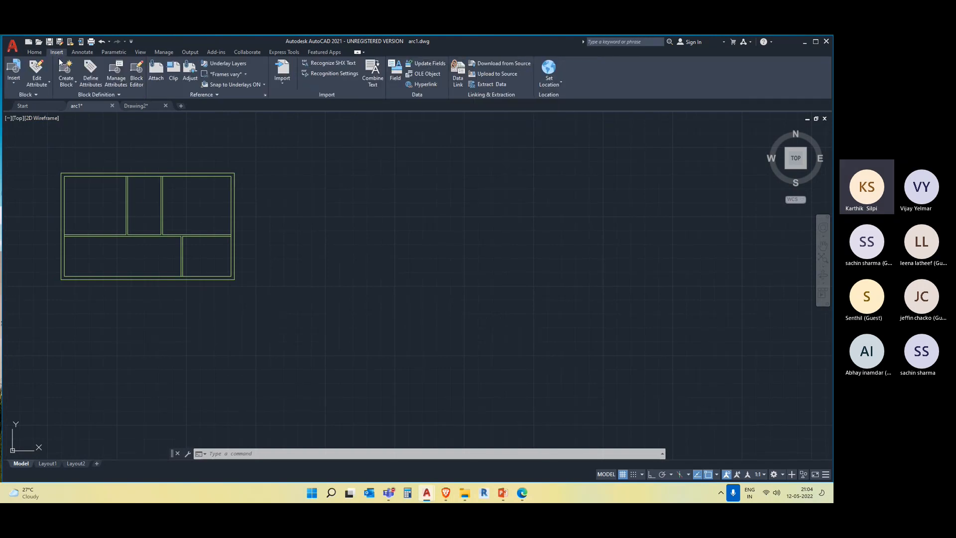
click(73, 85)
click(90, 101)
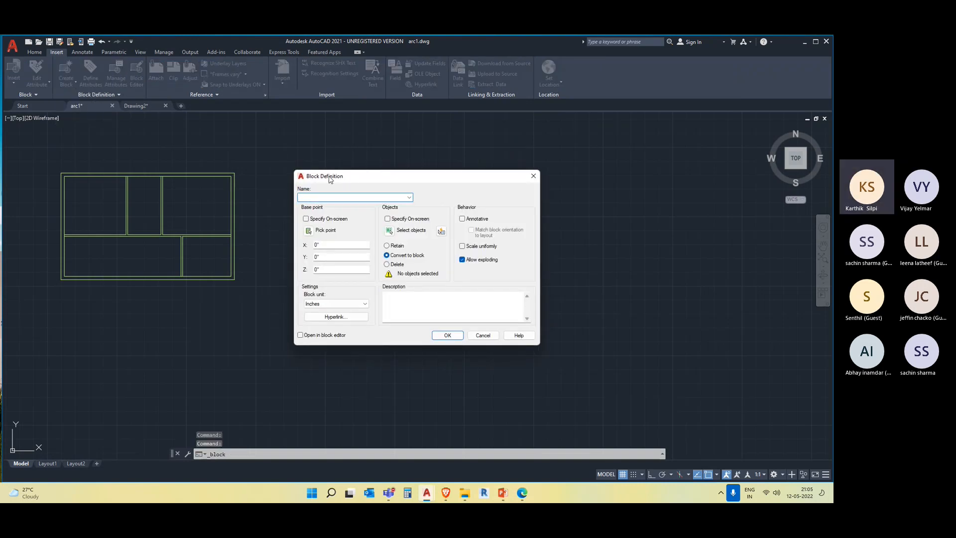
click(534, 176)
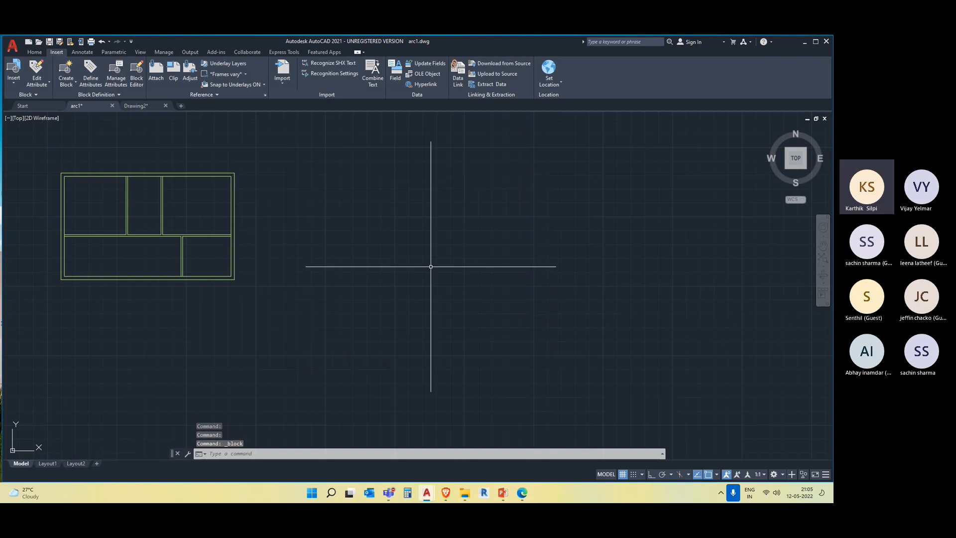
text(c)
key(Return)
click(434, 247)
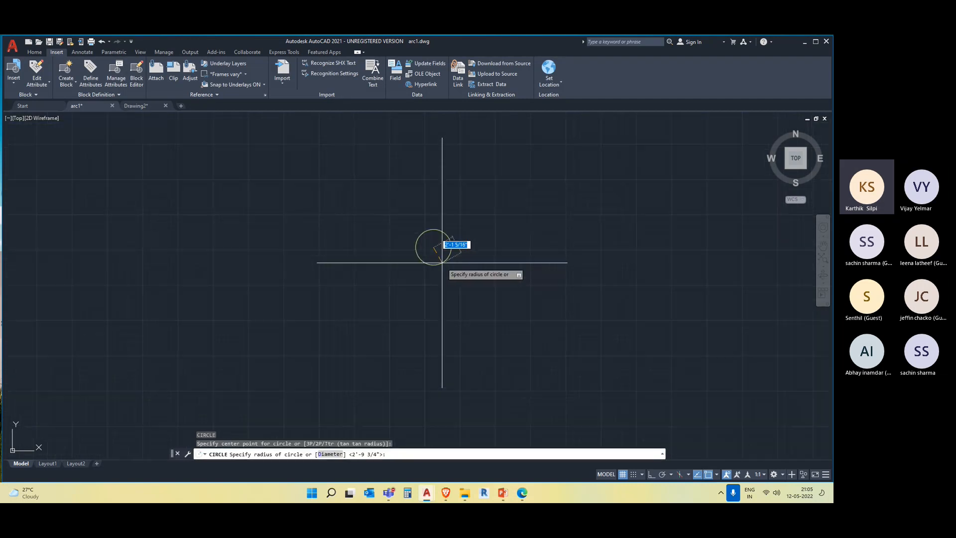
key(Escape)
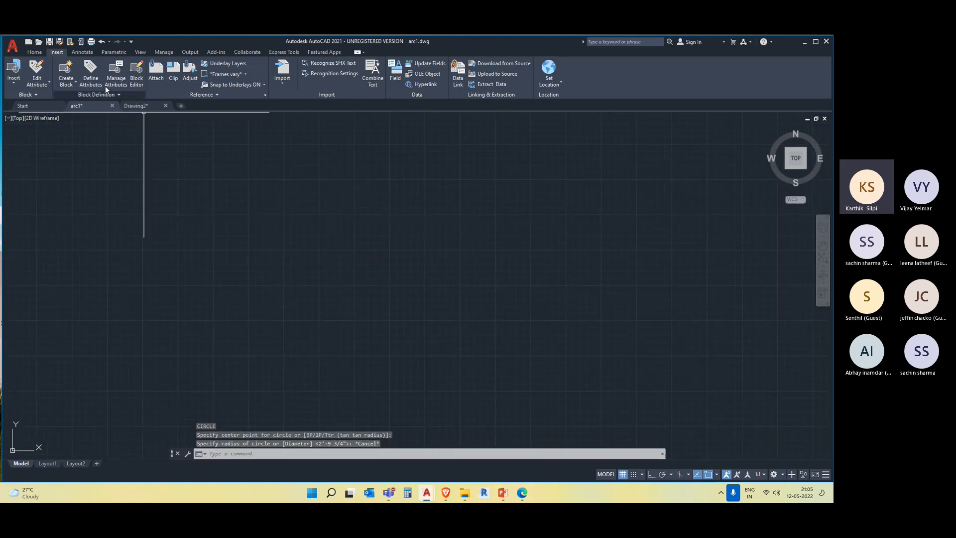
Step: Make layer 0 the current layer in the arc1 drawing
click(38, 54)
click(394, 62)
click(375, 74)
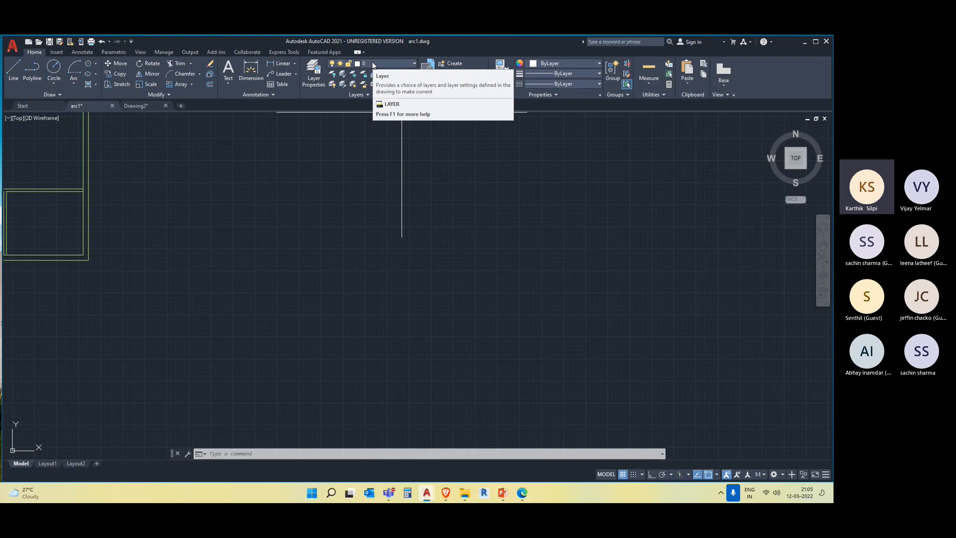
Step: Examine the drawing's layer list, and view the floor plan with its door and window symbols beside the empty area
click(382, 62)
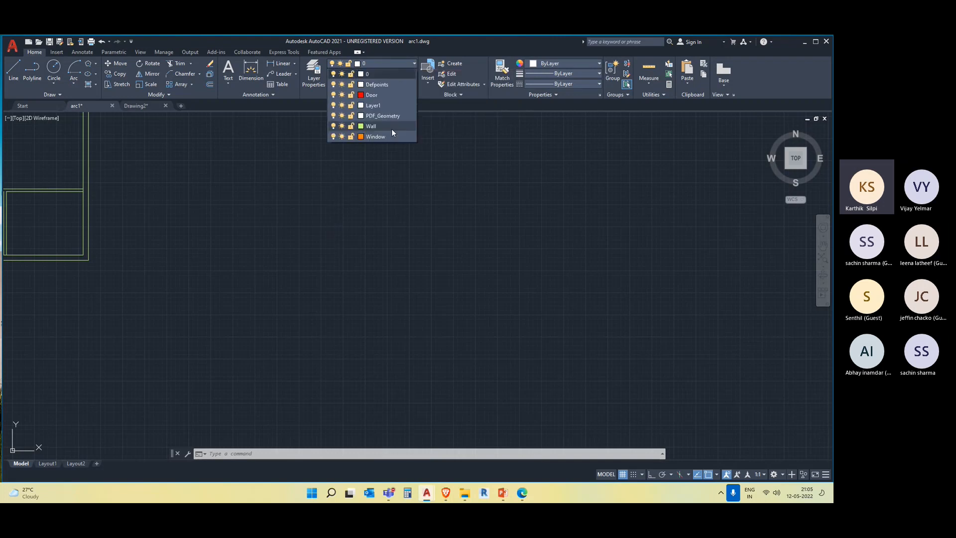
click(298, 195)
scroll(298, 198, down, 3)
middle_drag(320, 174, 312, 253)
middle_drag(252, 209, 242, 183)
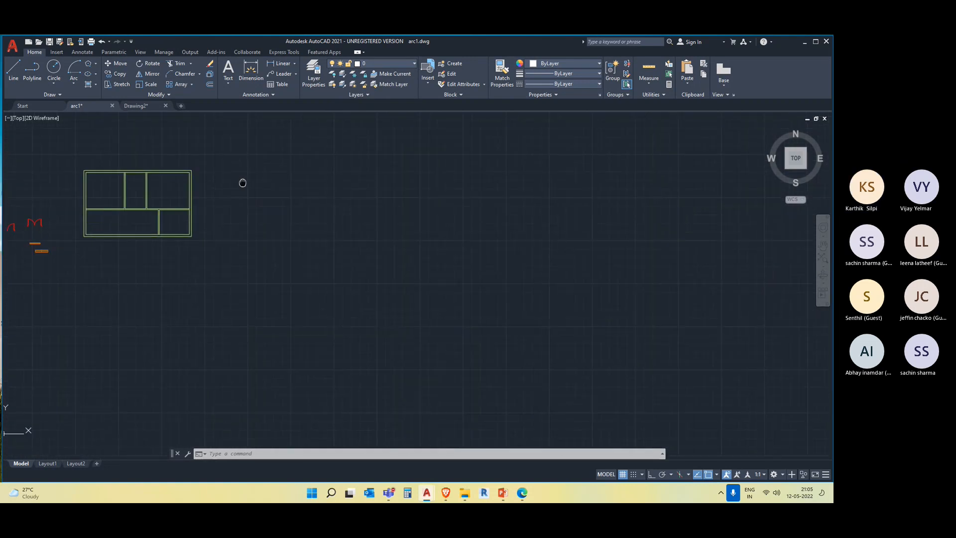
click(363, 63)
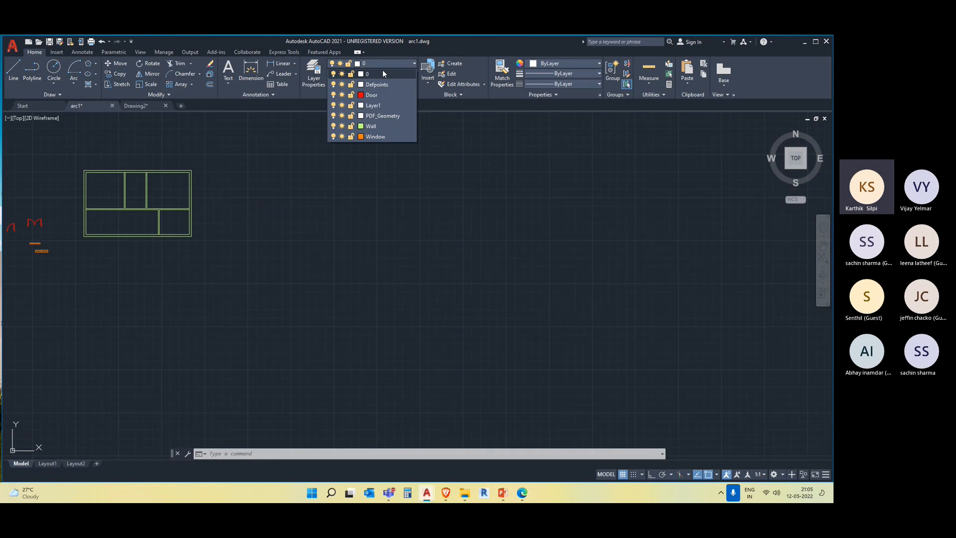
key(Escape)
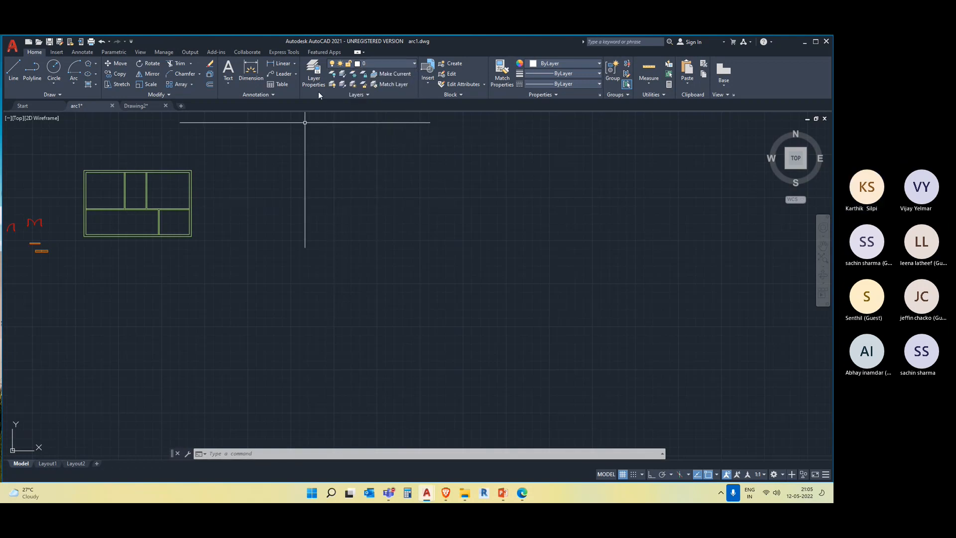
middle_drag(443, 294, 432, 275)
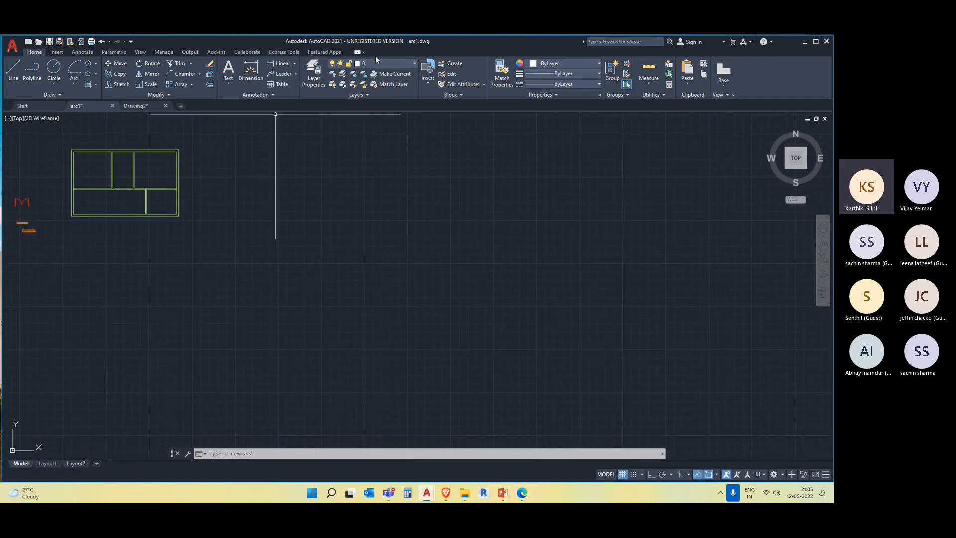
middle_drag(308, 203, 301, 209)
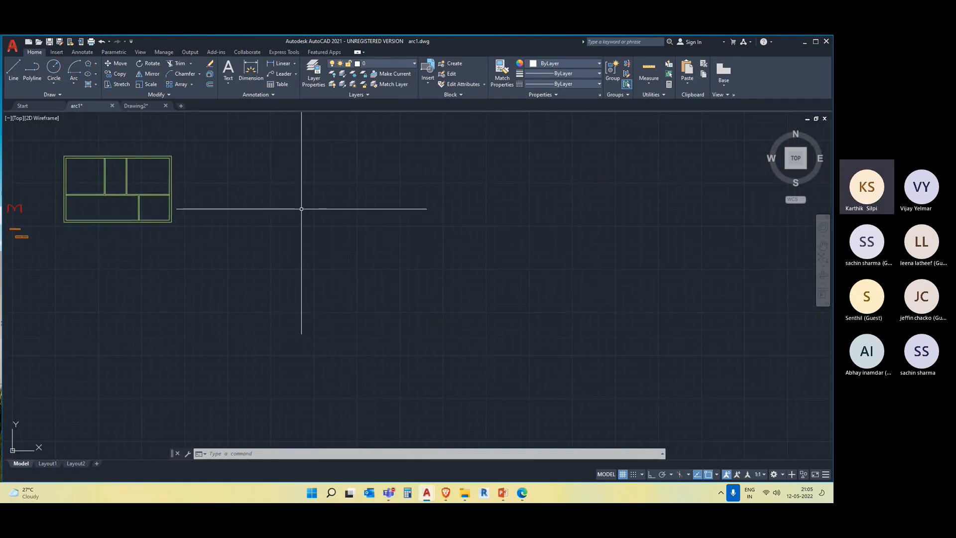
Step: Draw a circle on layer 0 in the empty area to the right of the floor plan
click(57, 52)
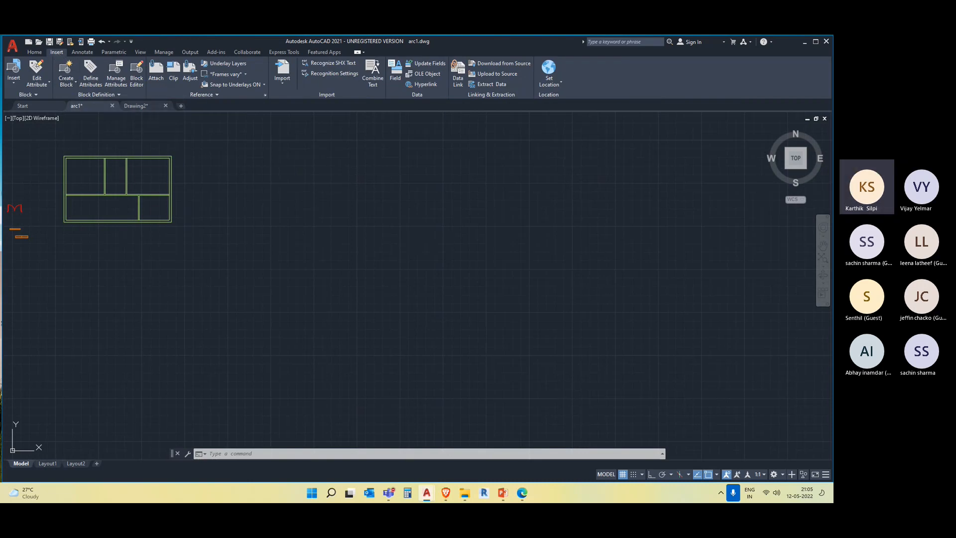
key(Escape)
key(Escape)
text(c)
key(Return)
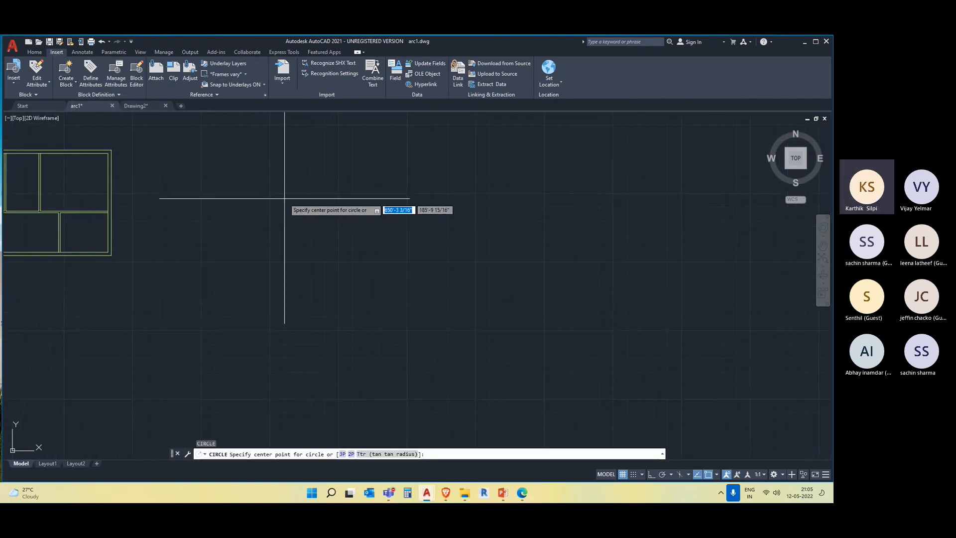
click(278, 193)
click(293, 208)
key(Escape)
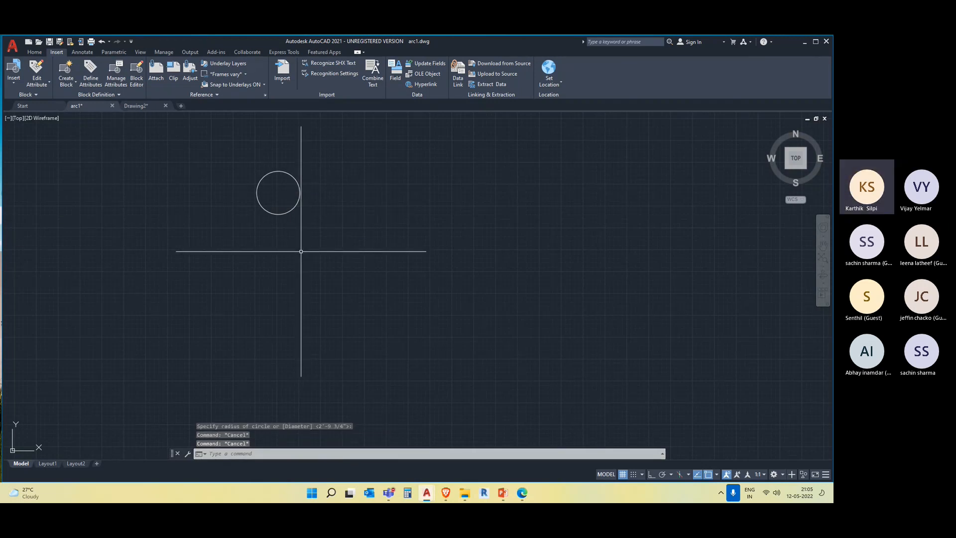
Step: Draw a small rectangle overlapping the right edge of the circle
text(rec)
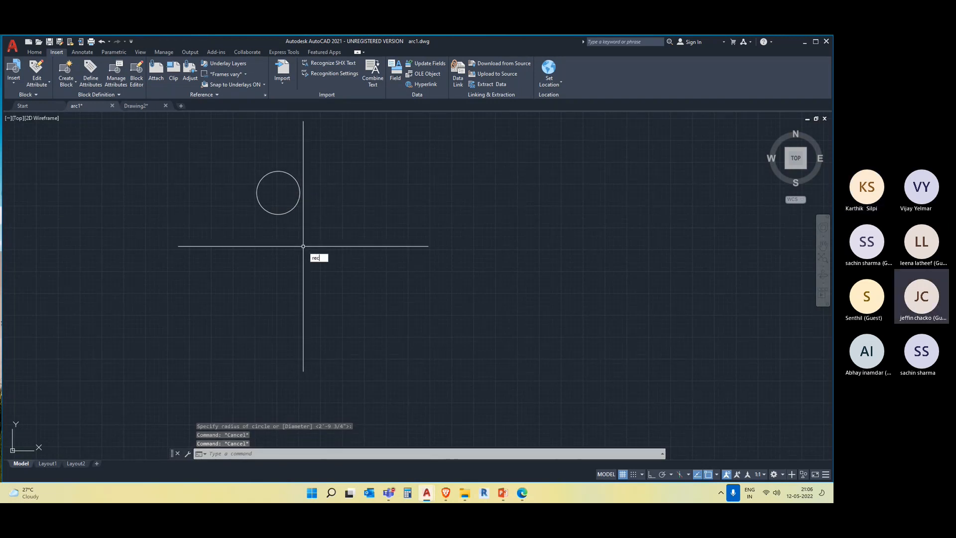
key(Return)
click(286, 200)
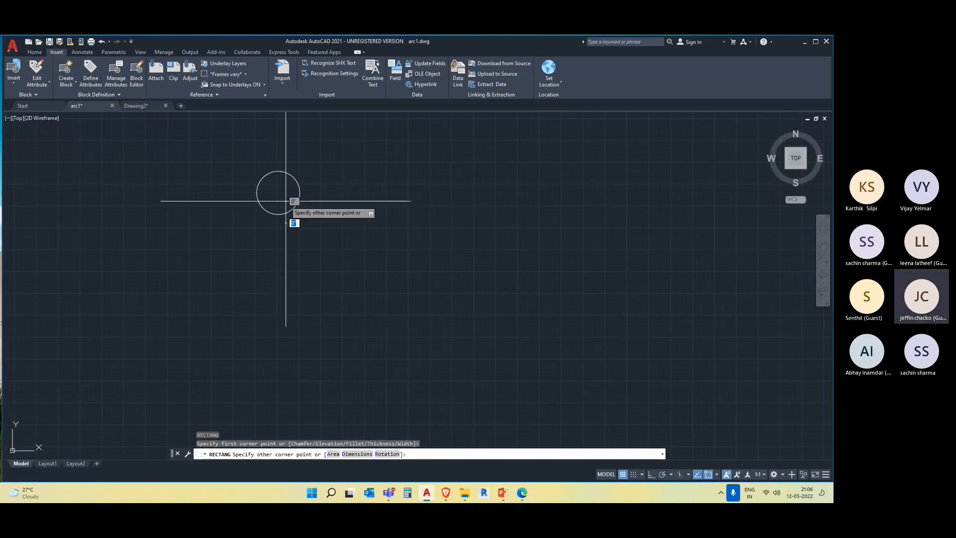
click(310, 185)
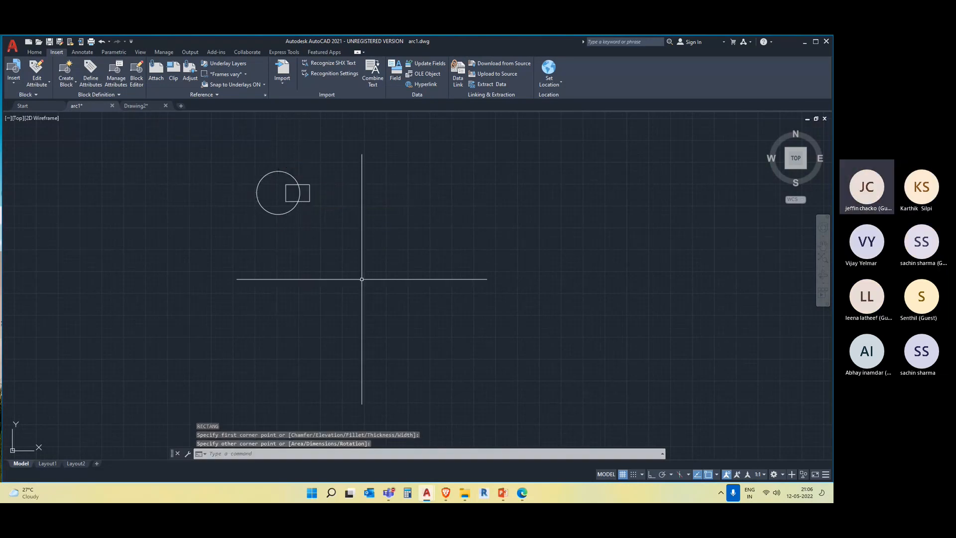
key(Escape)
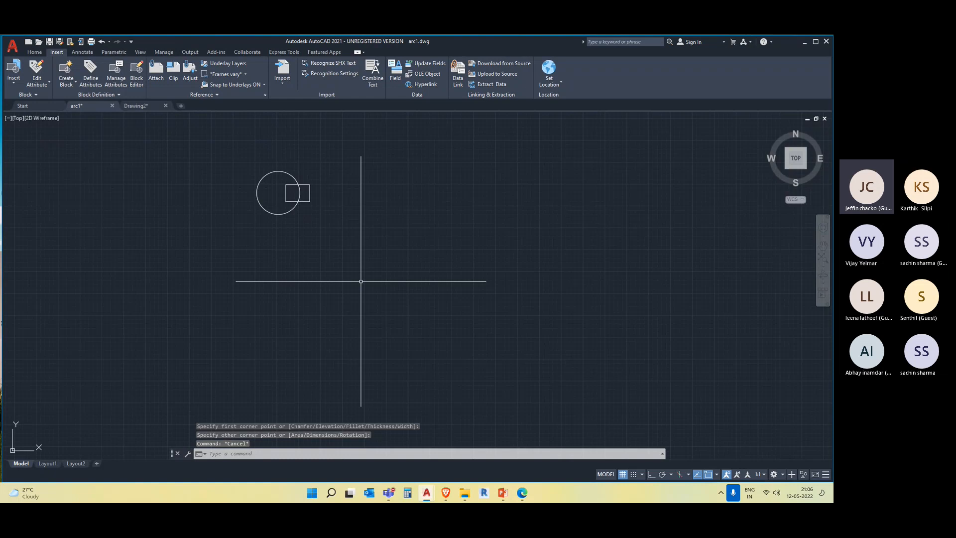
Step: Erase the circle together with the rectangle overlapping it
click(361, 281)
click(256, 177)
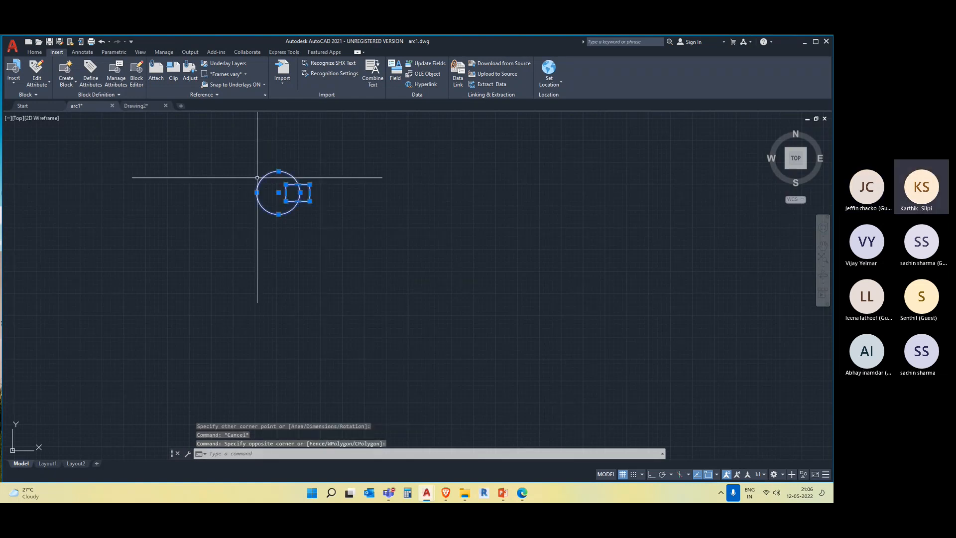
key(Delete)
Step: Draw a new circle in the empty area to the right of the floor plan
text(c)
key(Return)
click(266, 200)
middle_drag(321, 246, 335, 280)
Step: Offset the circle 3" inward to form a concentric inner circle
text(o)
key(Return)
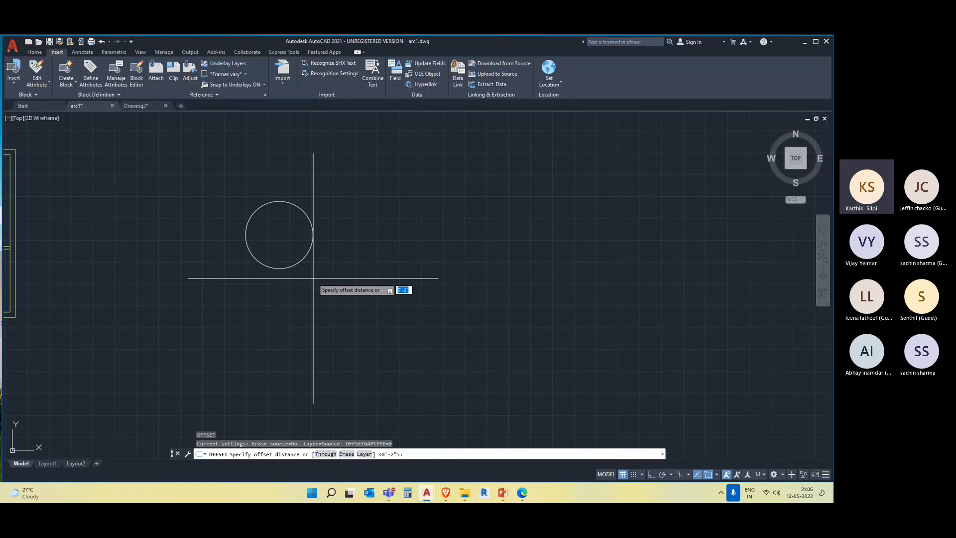
text(3)
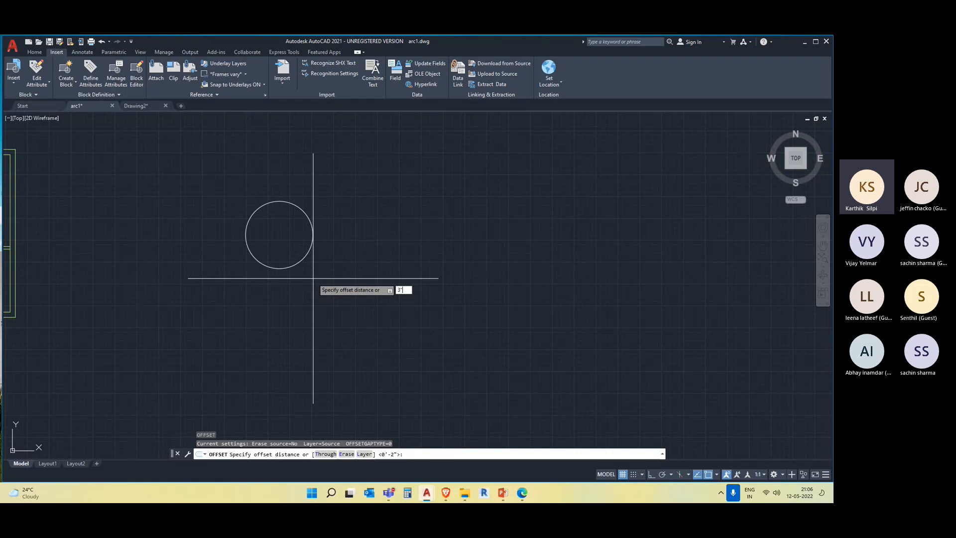
text(")
key(Return)
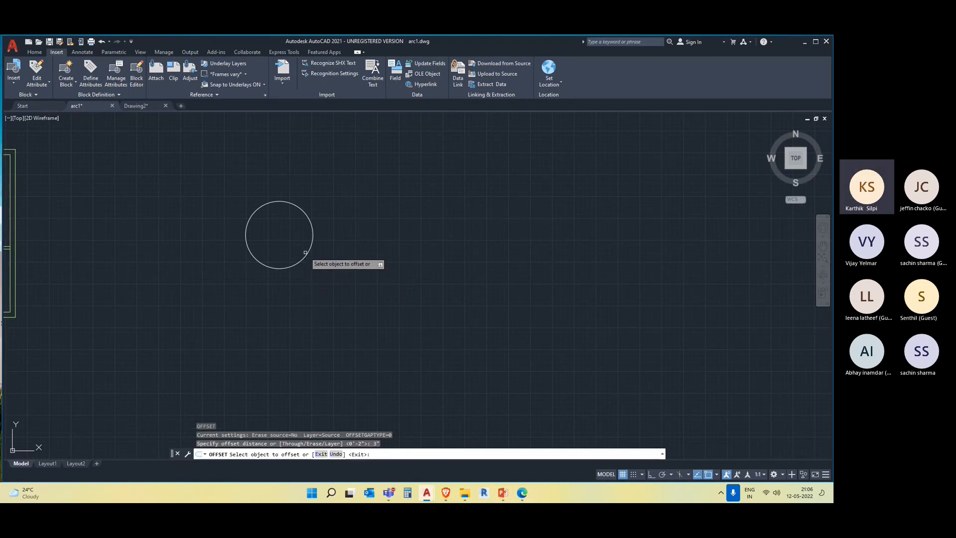
click(306, 255)
click(297, 242)
scroll(297, 242, up, 8)
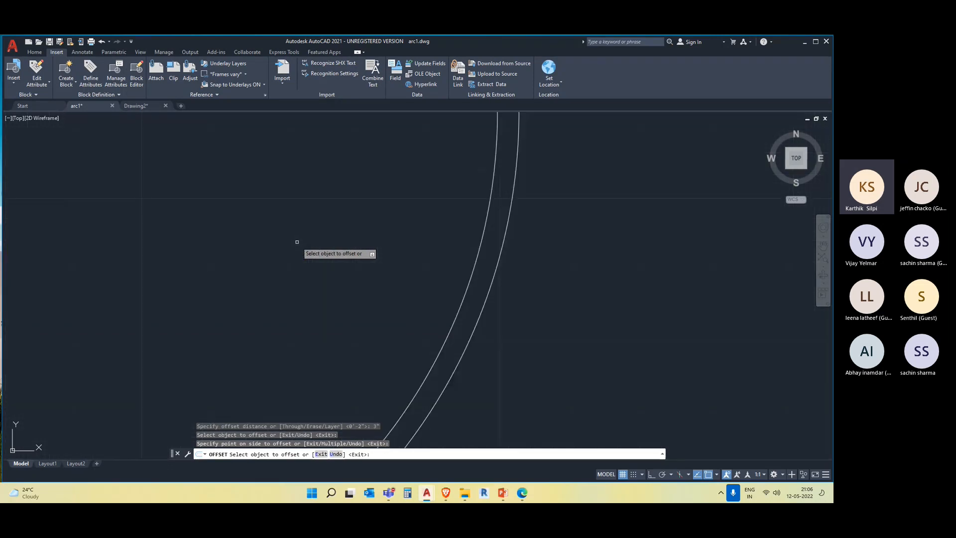
key(Escape)
scroll(296, 241, down, 5)
click(366, 309)
click(295, 245)
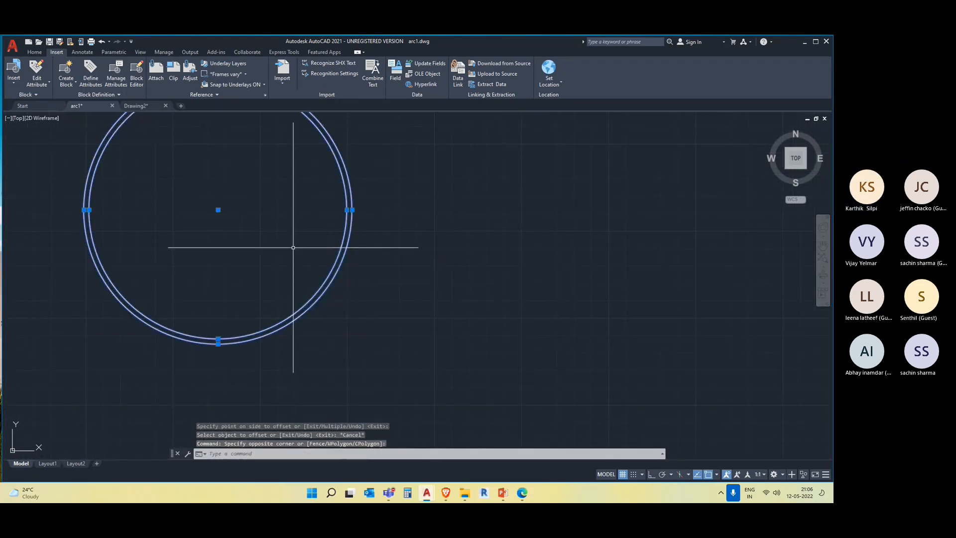
key(Escape)
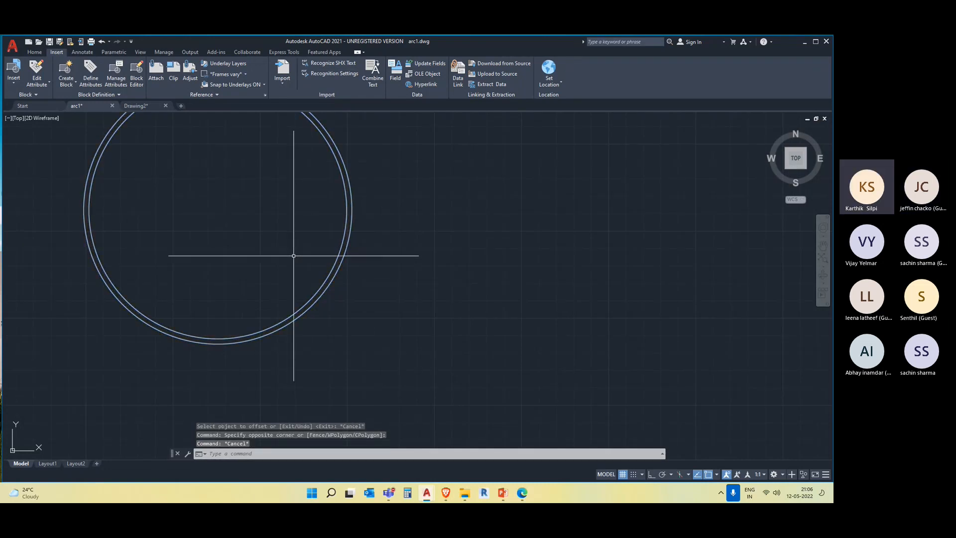
scroll(293, 259, down, 4)
scroll(335, 264, down, 2)
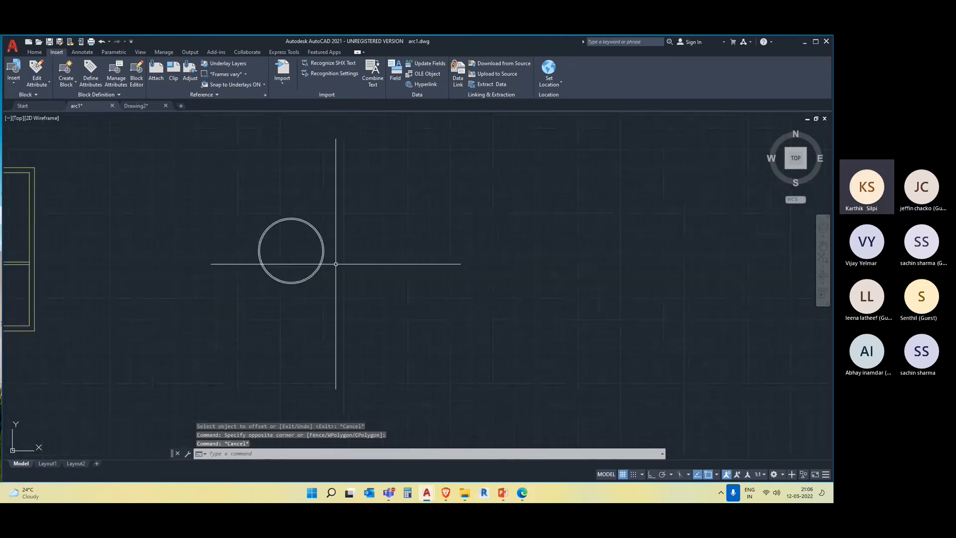
scroll(286, 276, up, 2)
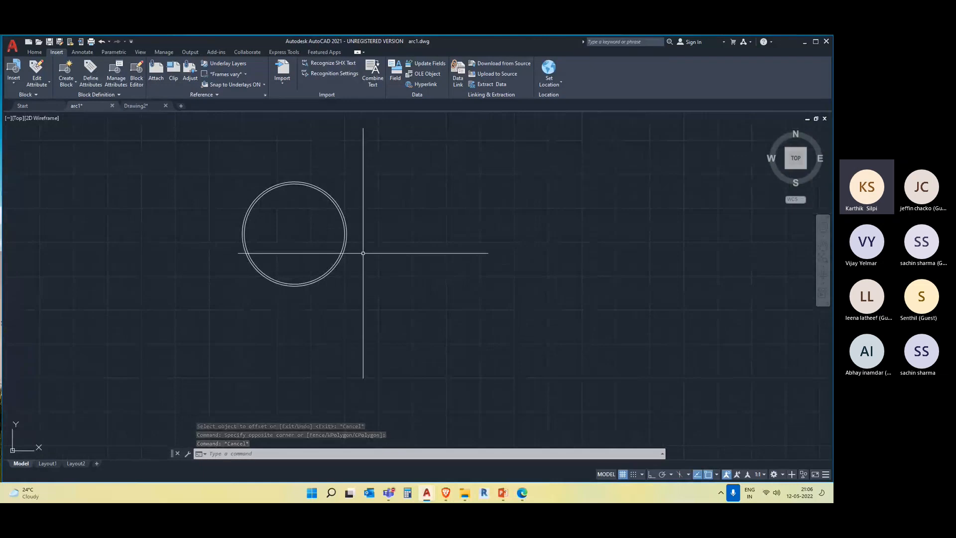
Step: Offset the inner circle 5" inward to form a third concentric circle
text(o)
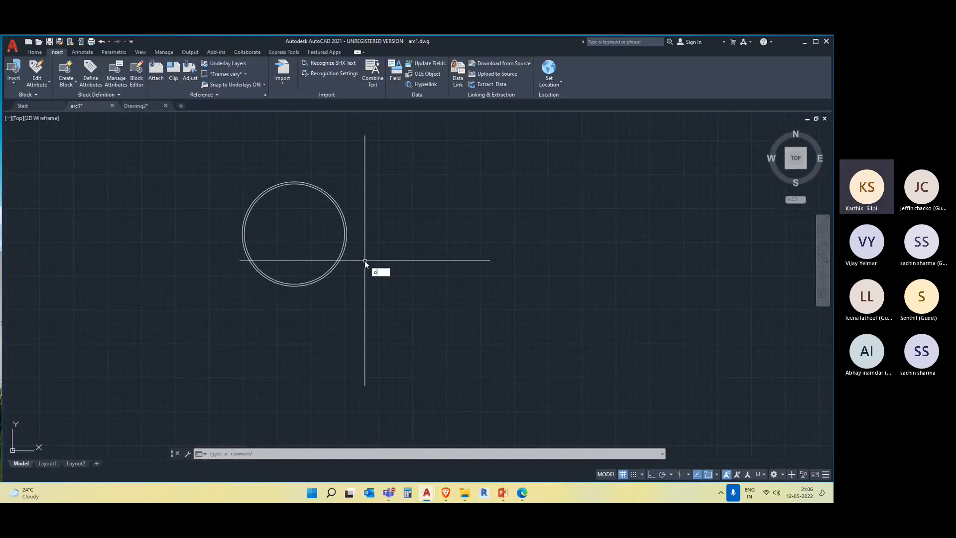
key(Return)
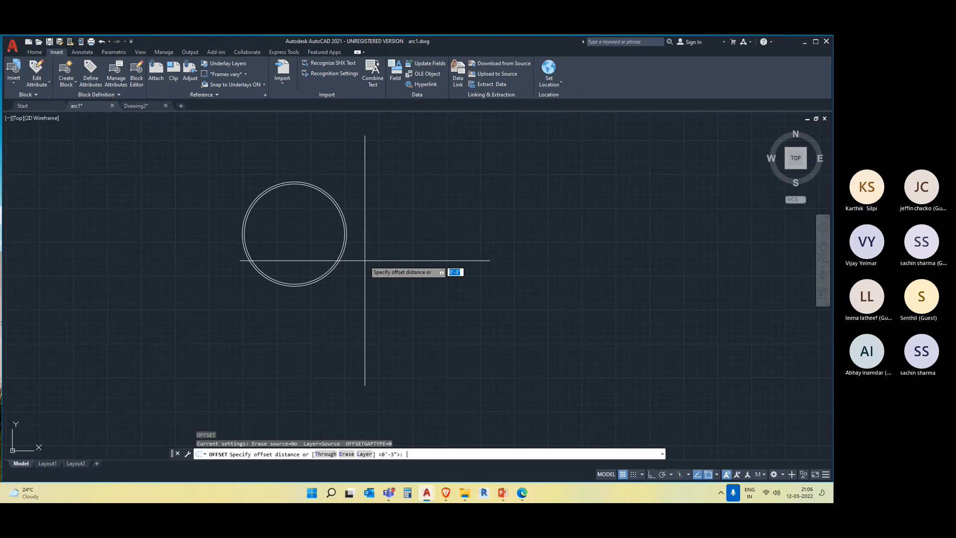
text(5)
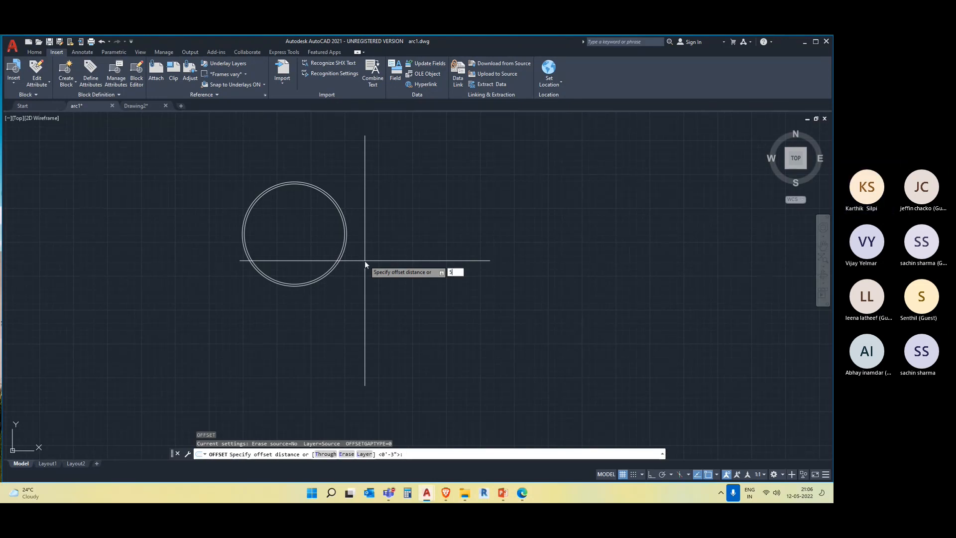
key(Return)
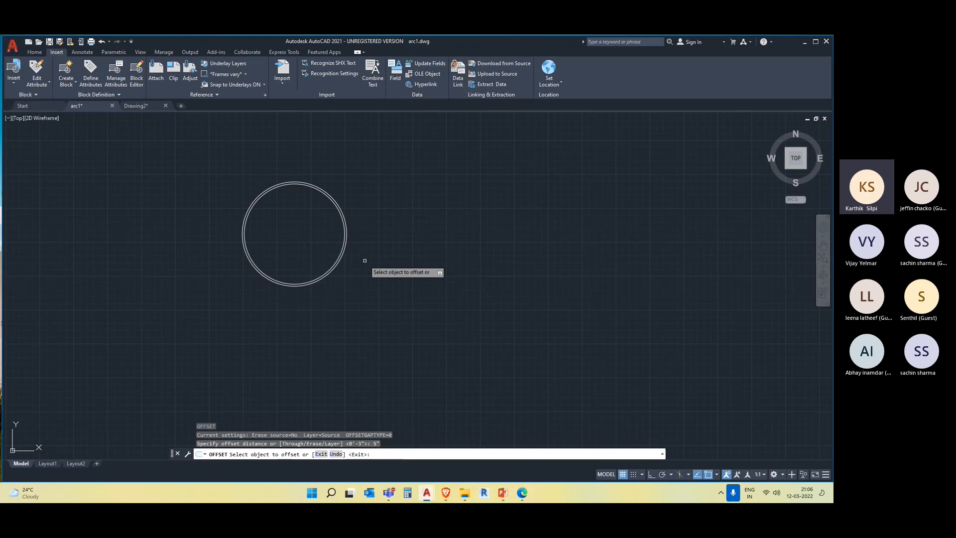
scroll(338, 239, up, 4)
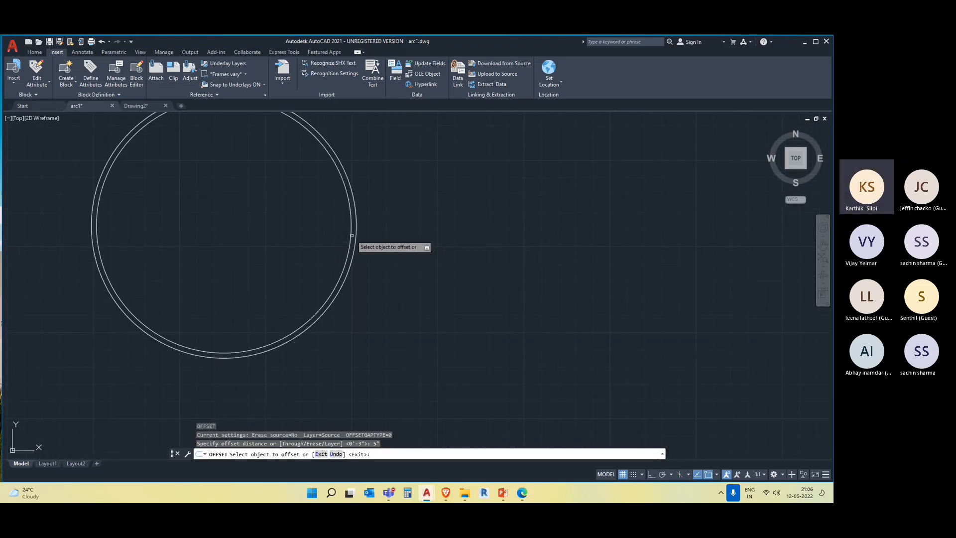
click(350, 235)
click(295, 248)
scroll(438, 331, down, 8)
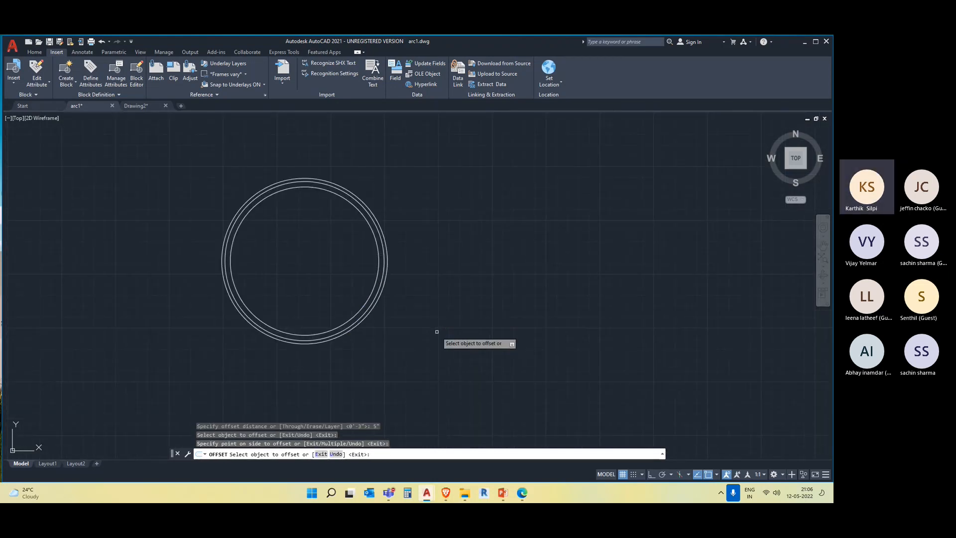
key(Escape)
scroll(449, 362, up, 5)
middle_drag(453, 359, 320, 316)
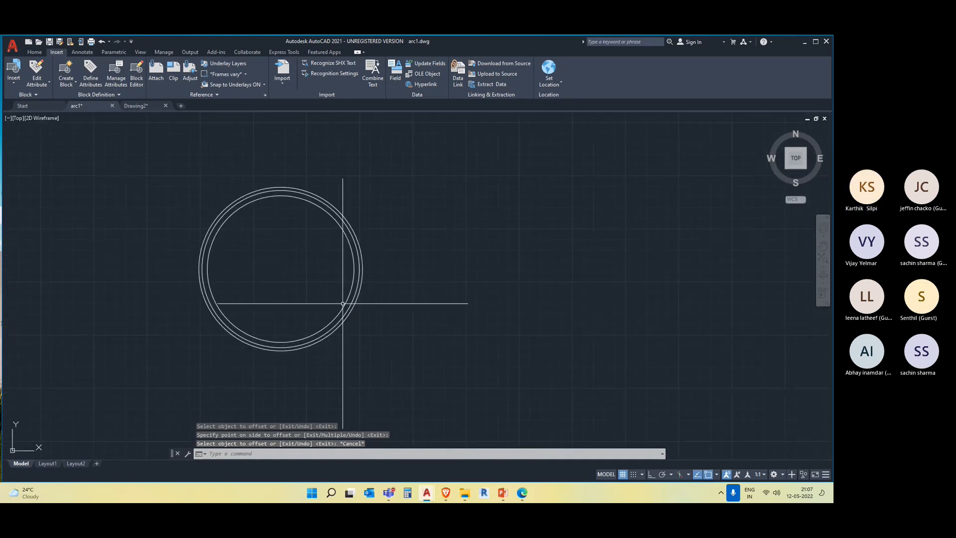
text(l)
key(Return)
click(207, 271)
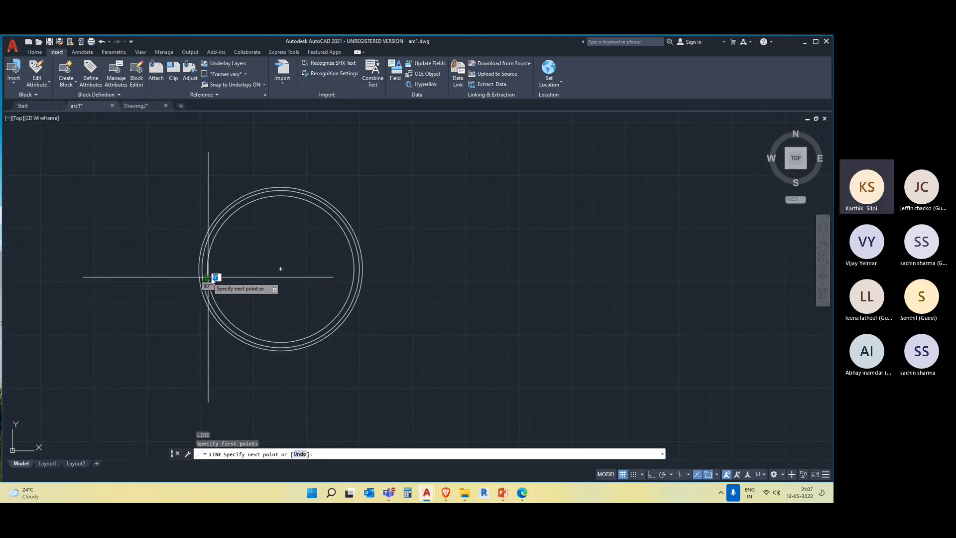
key(Escape)
Step: Draw a horizontal line across the innermost circle from its left quadrant to its right quadrant
text(l)
key(Return)
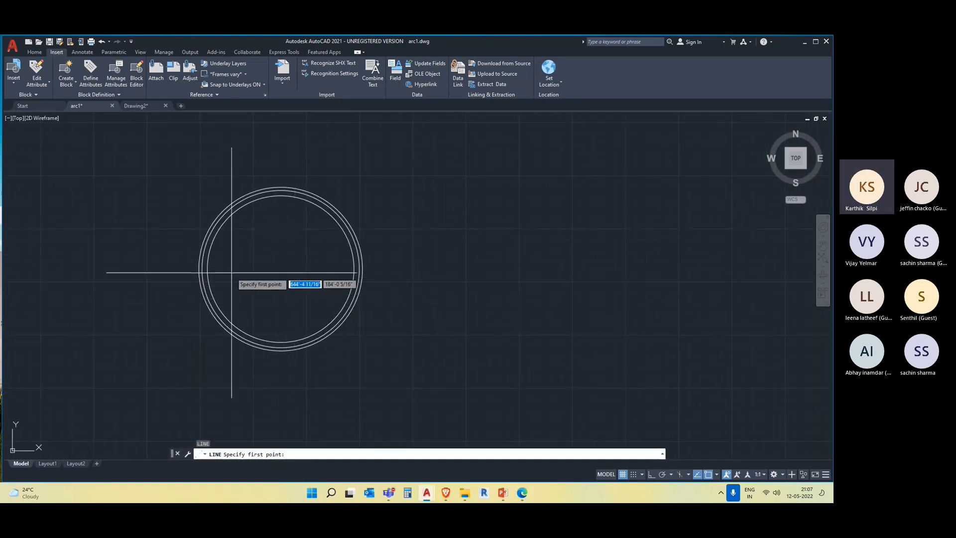
click(214, 269)
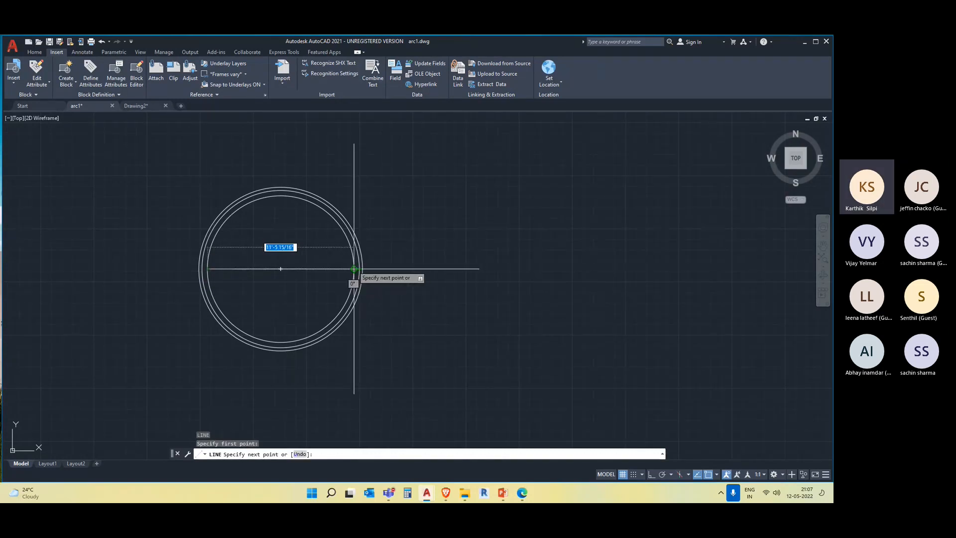
click(354, 269)
key(Escape)
scroll(453, 307, down, 4)
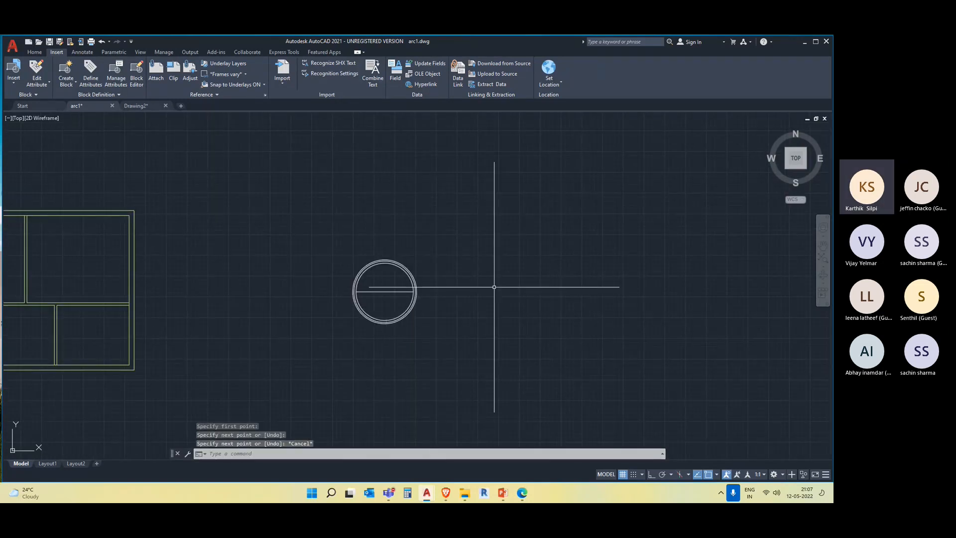
scroll(411, 327, up, 4)
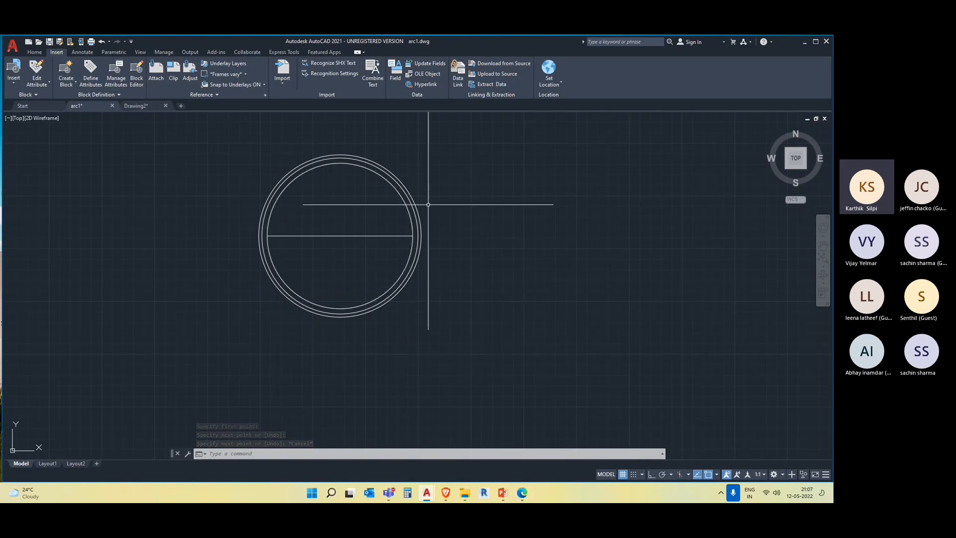
middle_drag(427, 279, 418, 314)
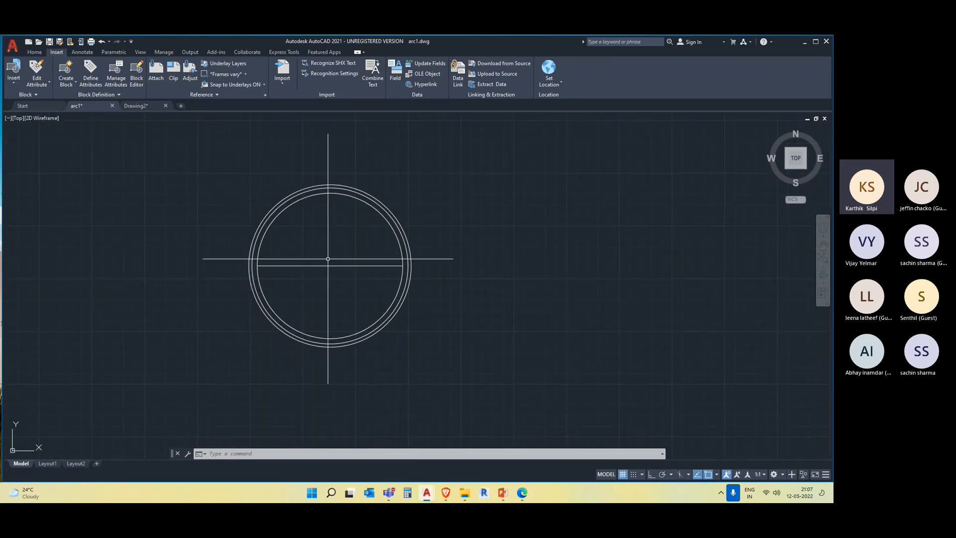
Step: Draw a vertical line through the inner circle's centre, from its upper quadrant to its lower quadrant
text(l)
key(Return)
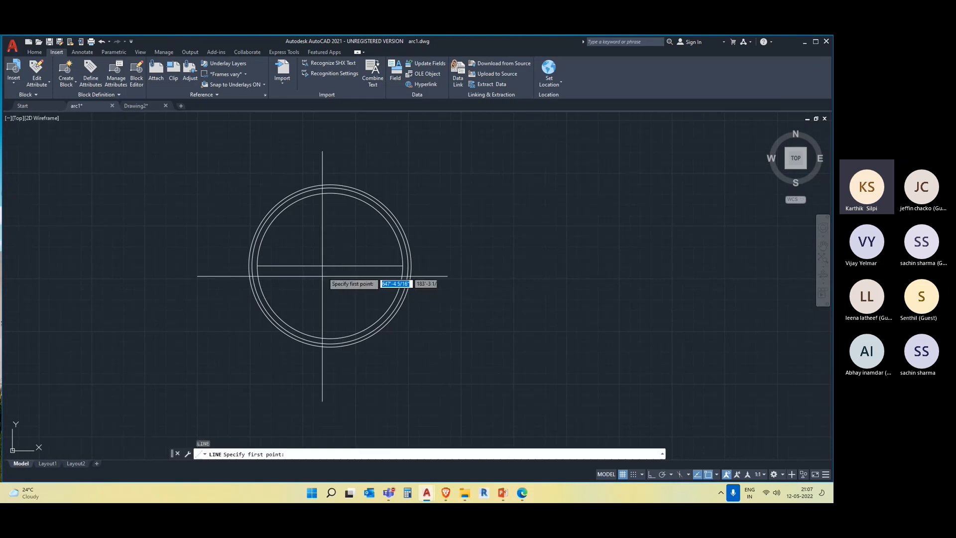
click(330, 193)
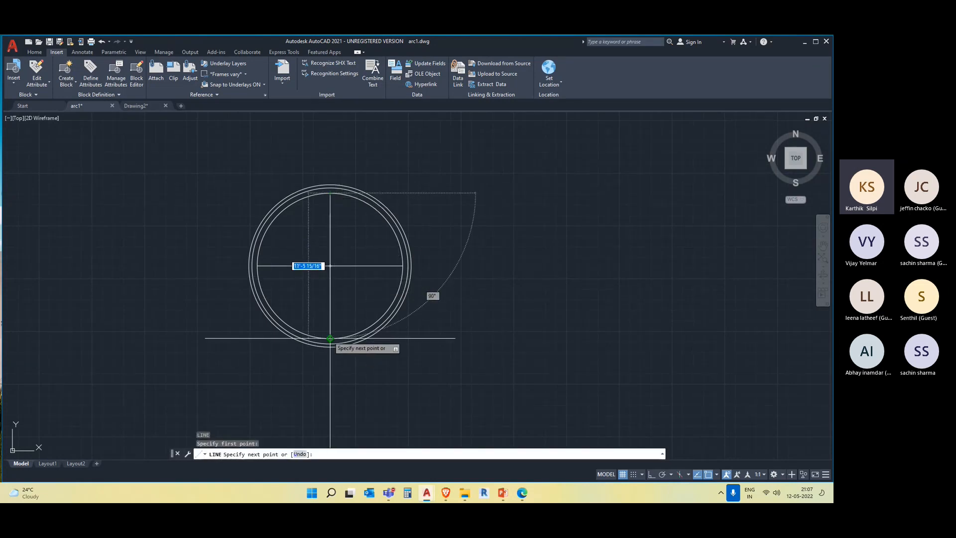
key(Escape)
scroll(512, 277, down, 5)
middle_drag(561, 352, 463, 344)
scroll(384, 295, up, 4)
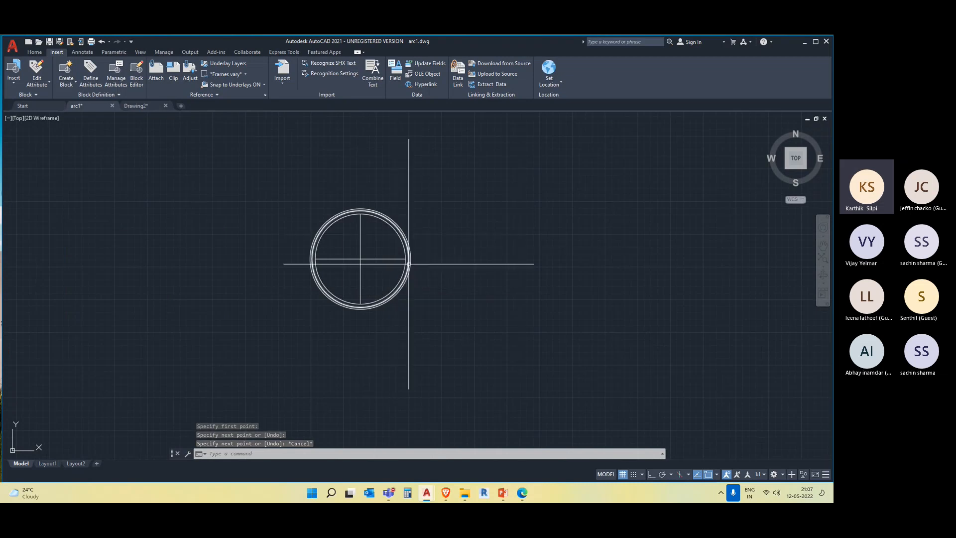
scroll(406, 267, up, 2)
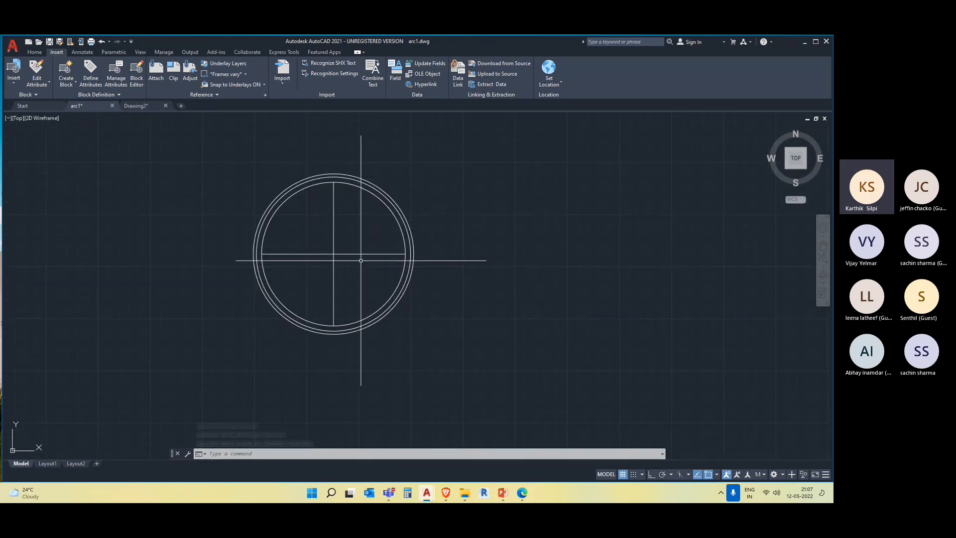
Step: Start a block definition named Dining Table with its base point at the centre of the circles
scroll(380, 259, down, 4)
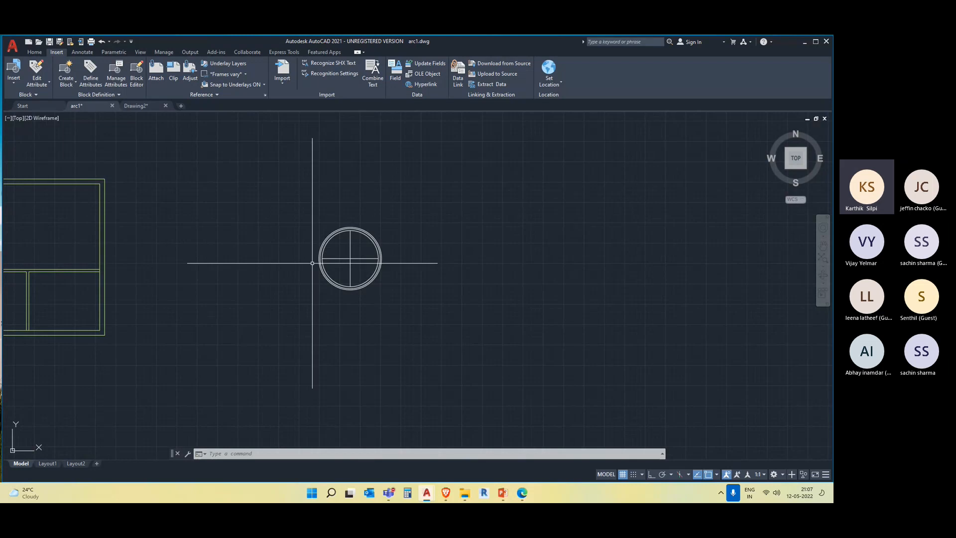
middle_drag(359, 252, 331, 254)
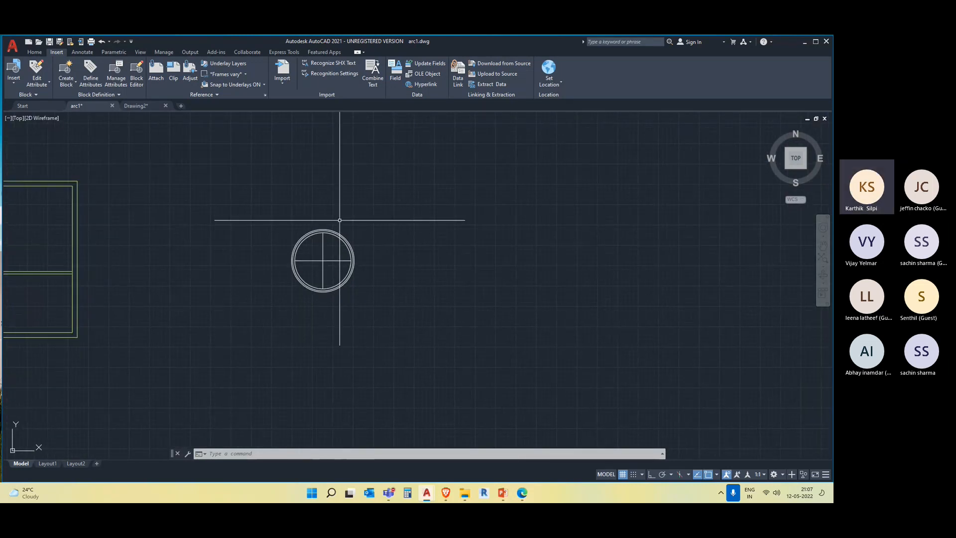
click(72, 82)
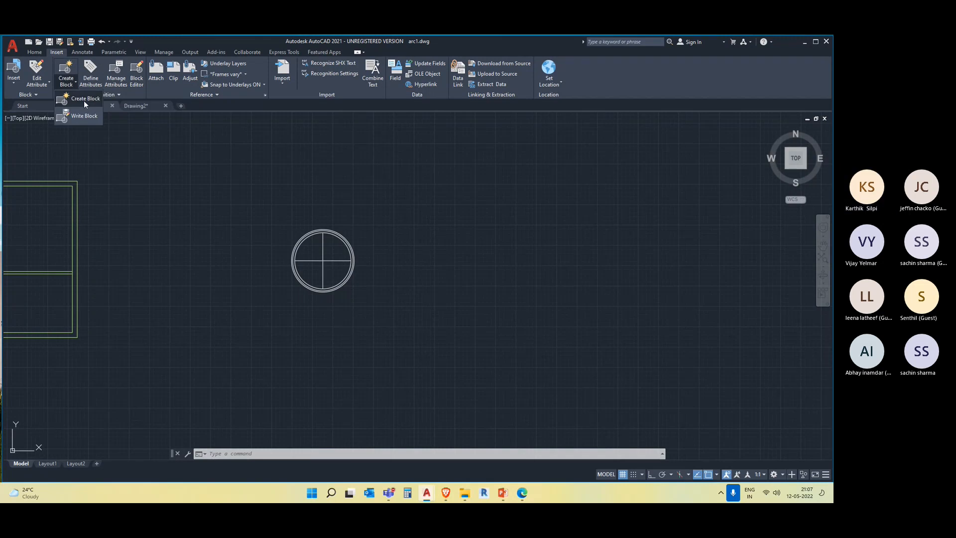
click(84, 101)
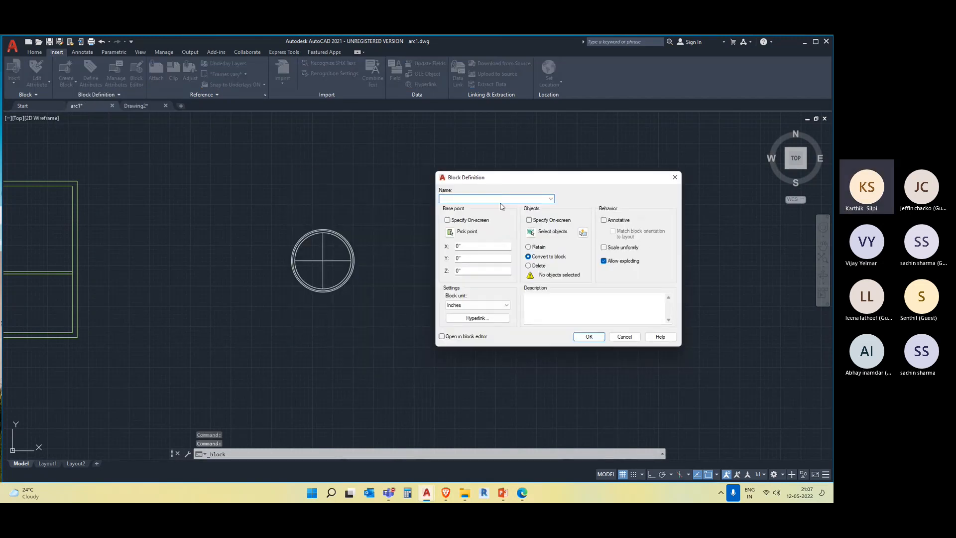
text(Dining Table)
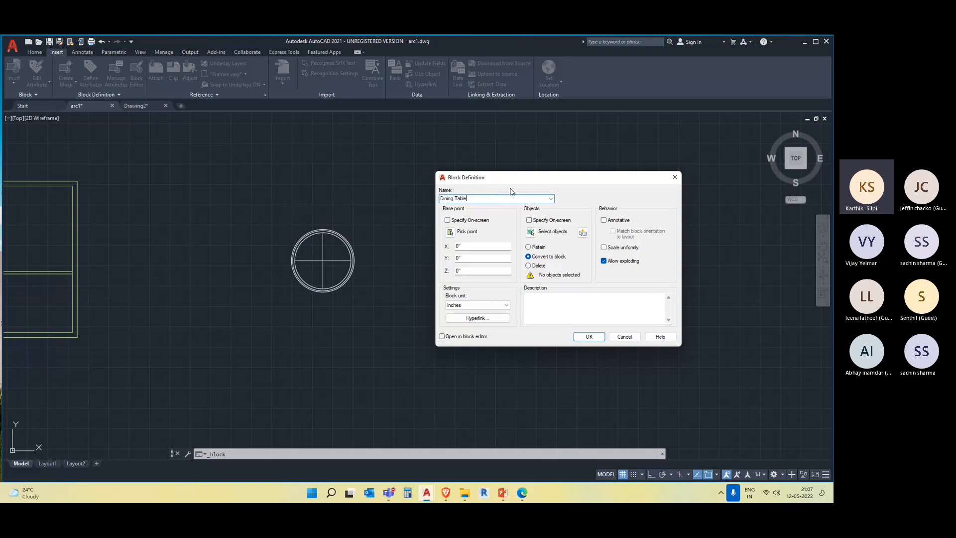
click(451, 232)
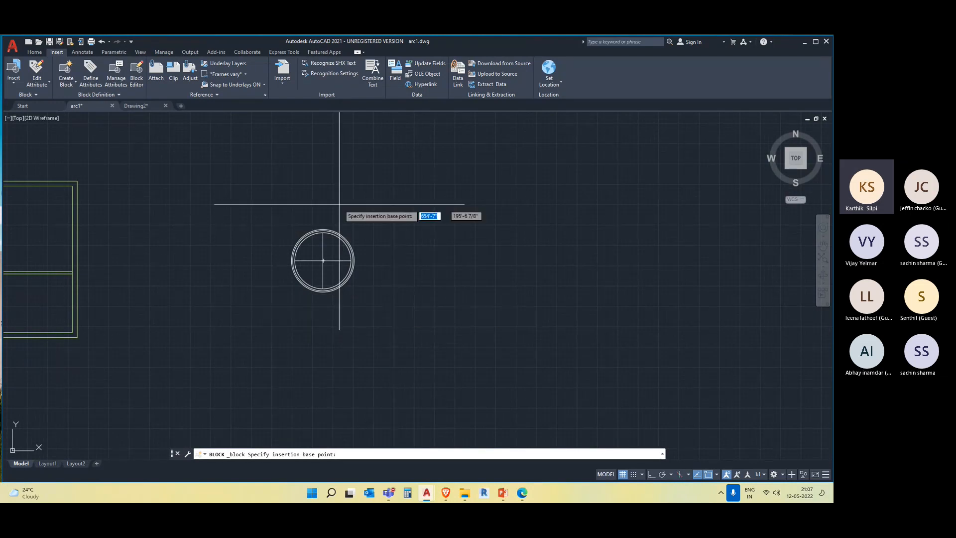
scroll(322, 258, up, 2)
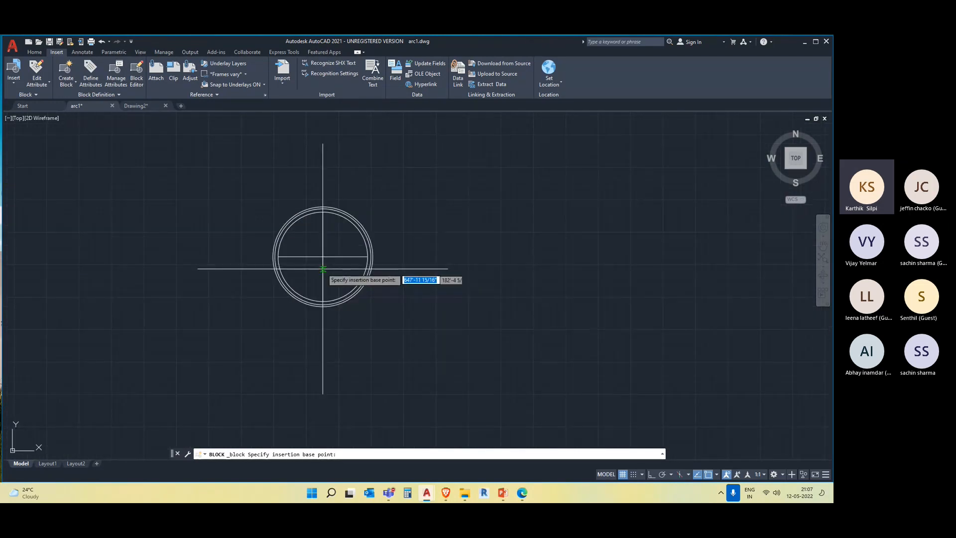
click(323, 256)
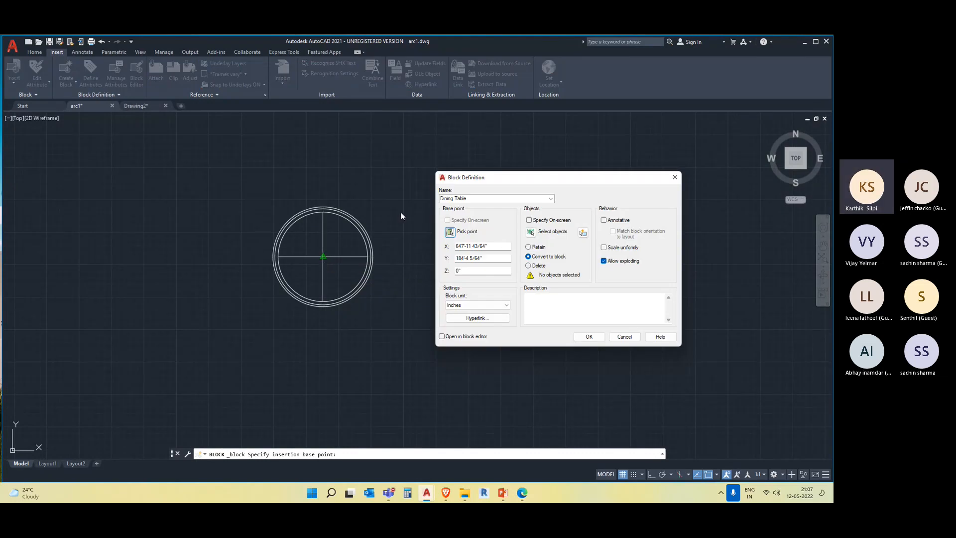
Step: Select the concentric circles and both cross lines as the block's objects and create the block with Convert to block
click(531, 233)
click(399, 317)
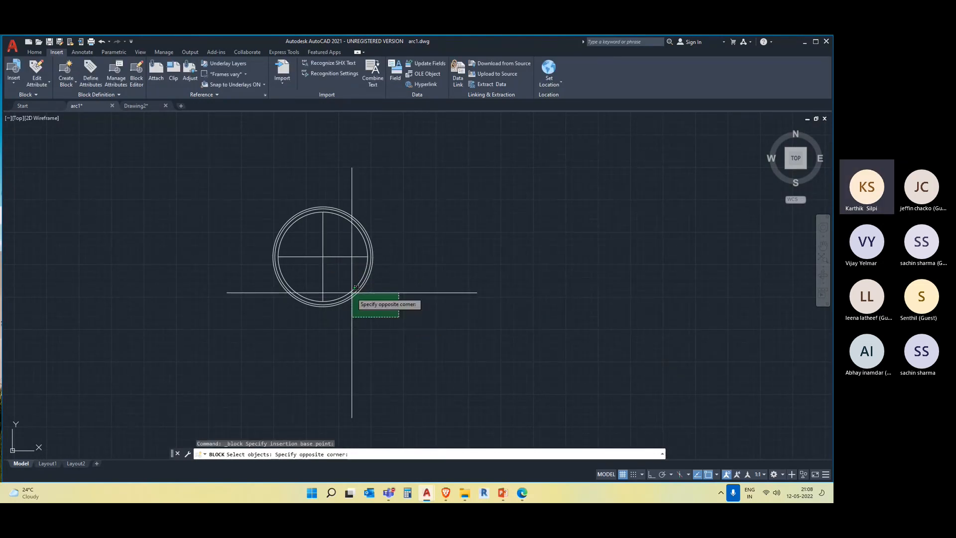
click(255, 190)
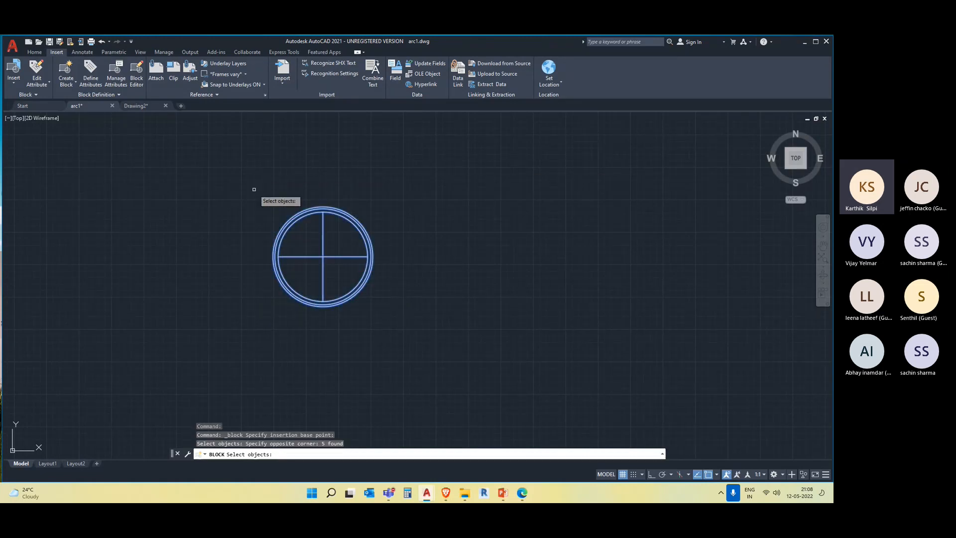
key(Return)
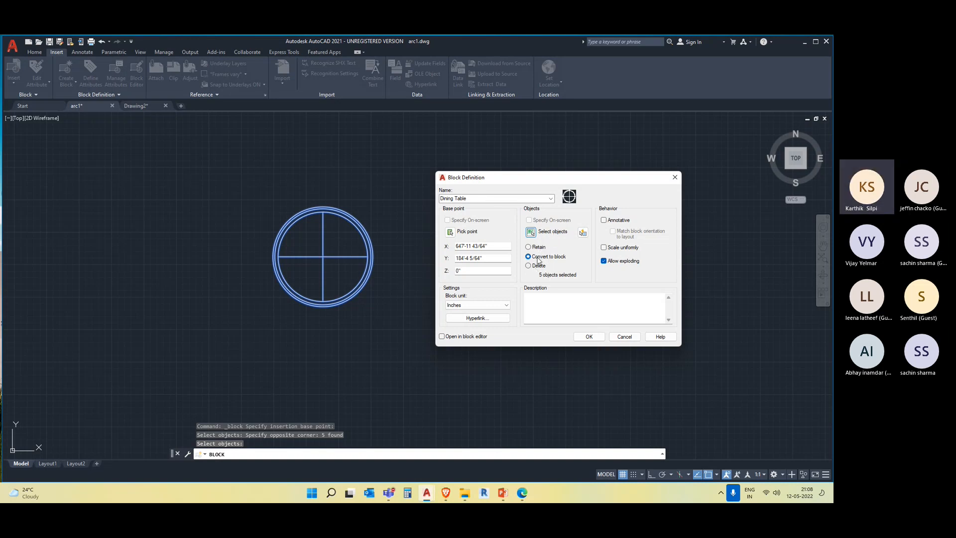
click(589, 337)
Step: Select the new table block to check that its circles and lines behave as one object
click(388, 273)
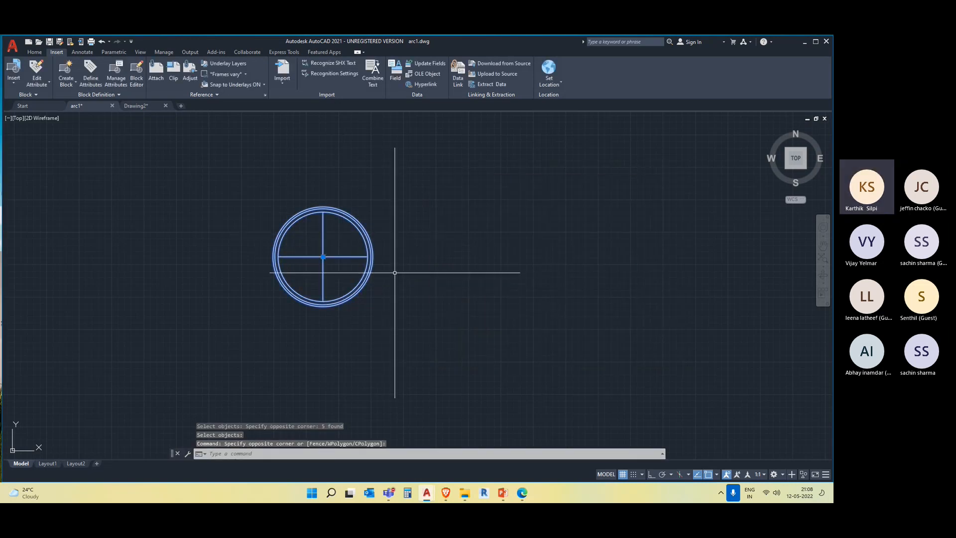
key(Escape)
click(373, 258)
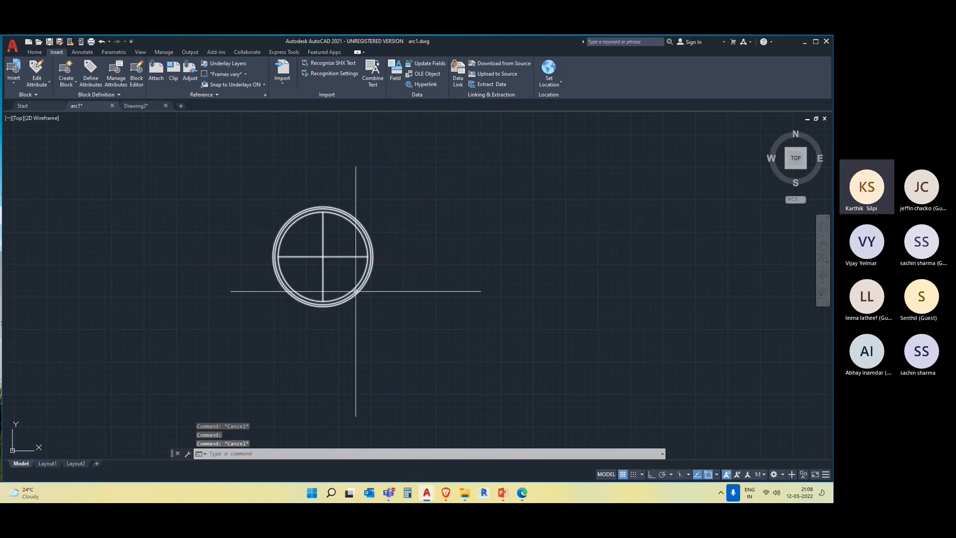
click(324, 274)
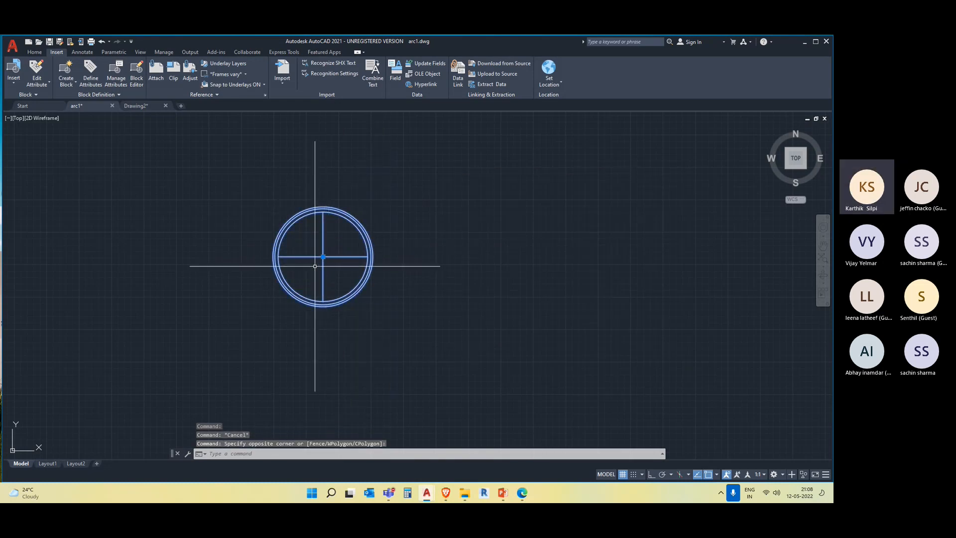
key(Escape)
Step: Delete the original Dining Table block beside the floor plan
scroll(405, 266, down, 4)
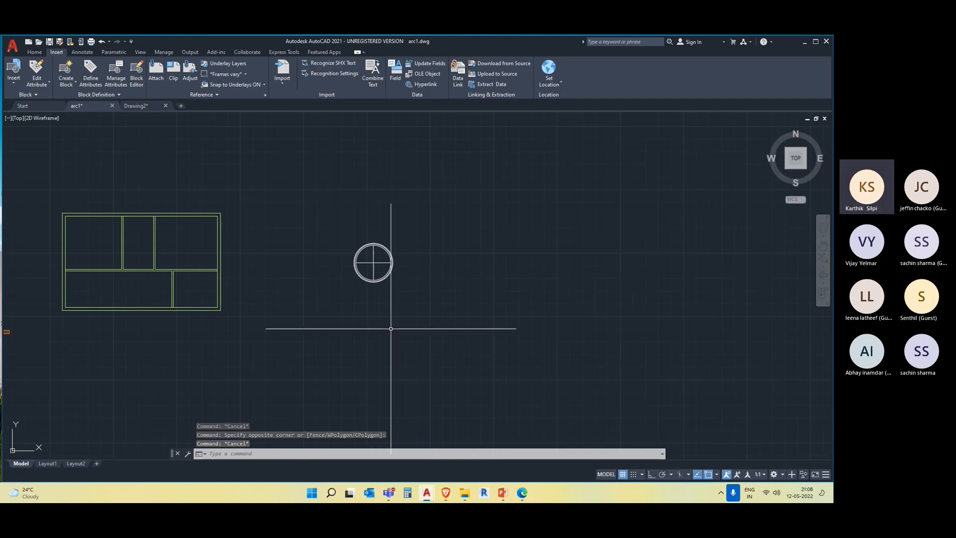
middle_drag(436, 344, 391, 327)
click(378, 280)
click(323, 215)
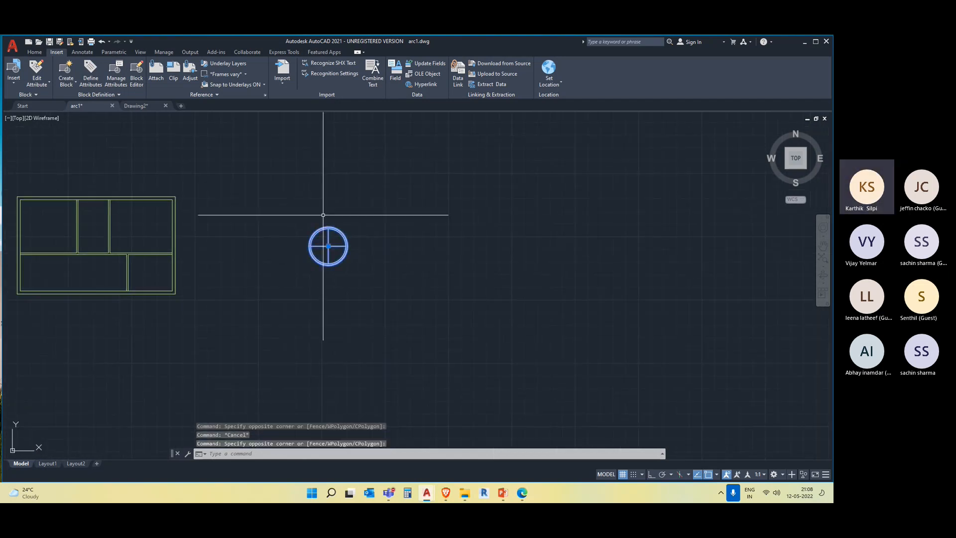
key(Delete)
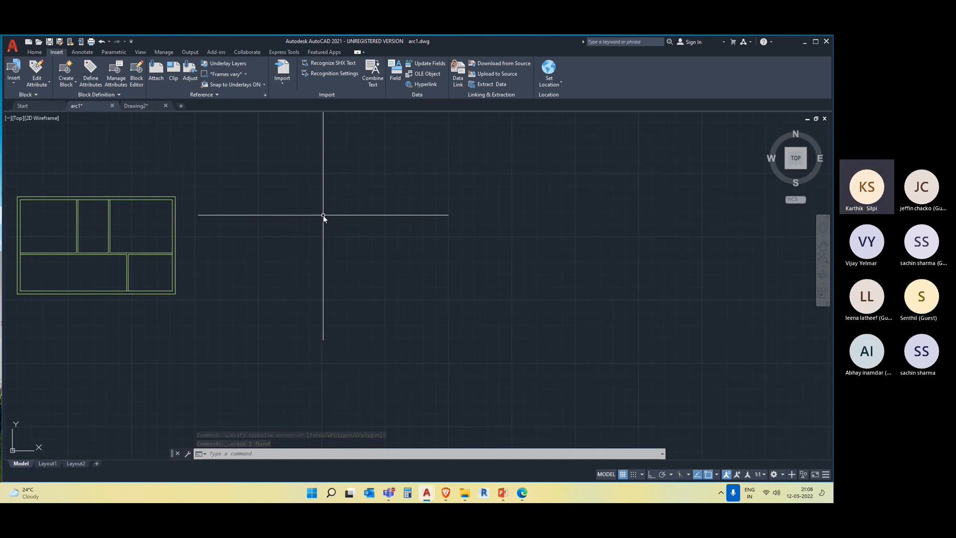
Step: Insert the Dining Table block from the recent blocks into the upper-left room of the floor plan
text(i)
key(Return)
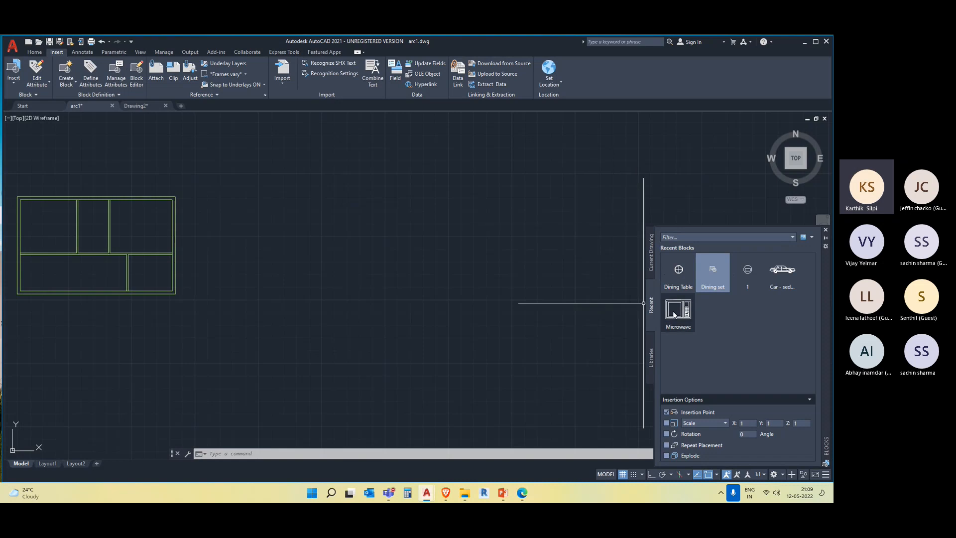
mouse_move(674, 314)
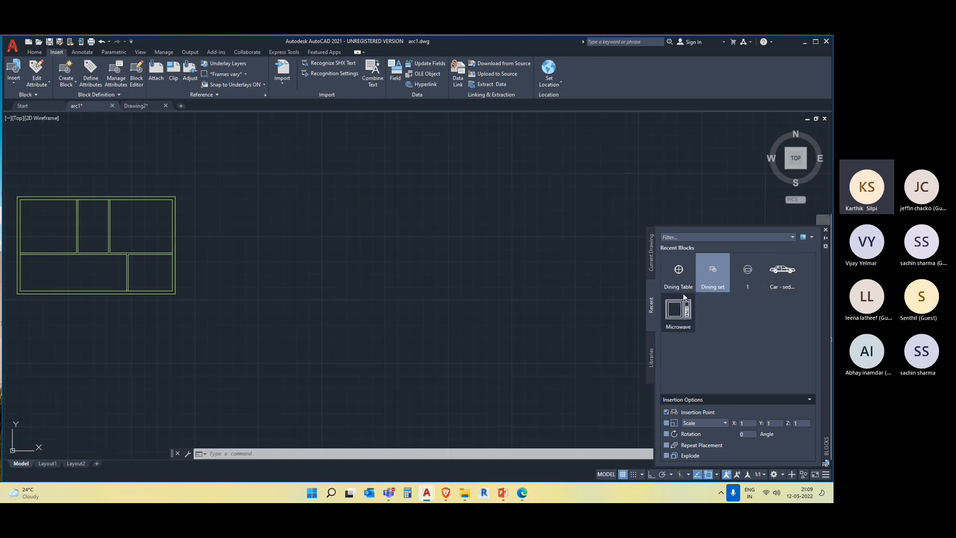
mouse_move(678, 279)
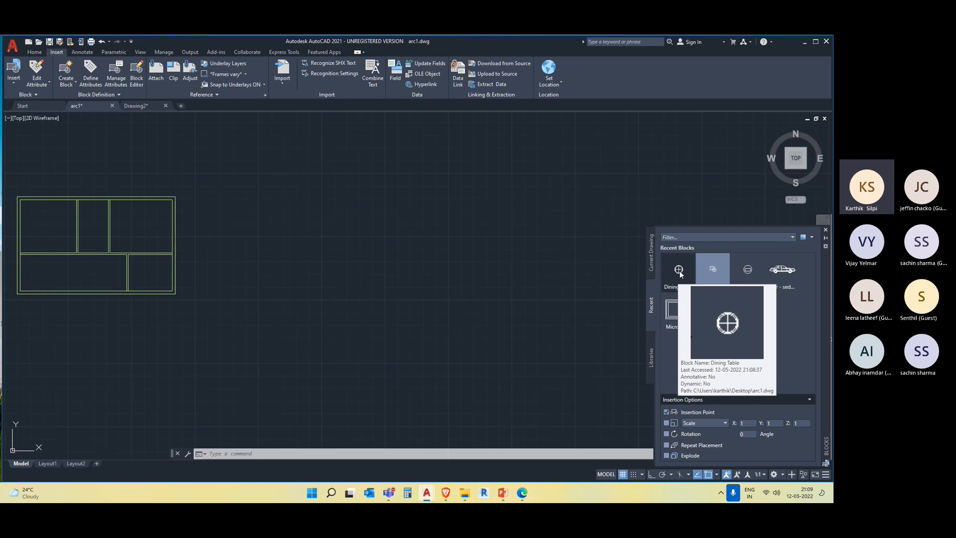
click(679, 273)
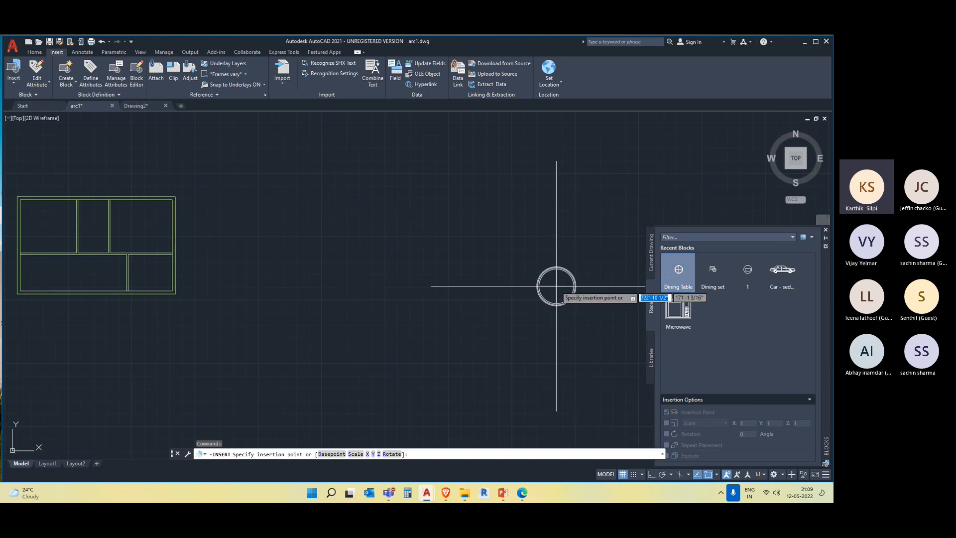
middle_drag(410, 290, 563, 280)
scroll(202, 234, up, 6)
scroll(191, 194, down, 6)
scroll(194, 211, up, 6)
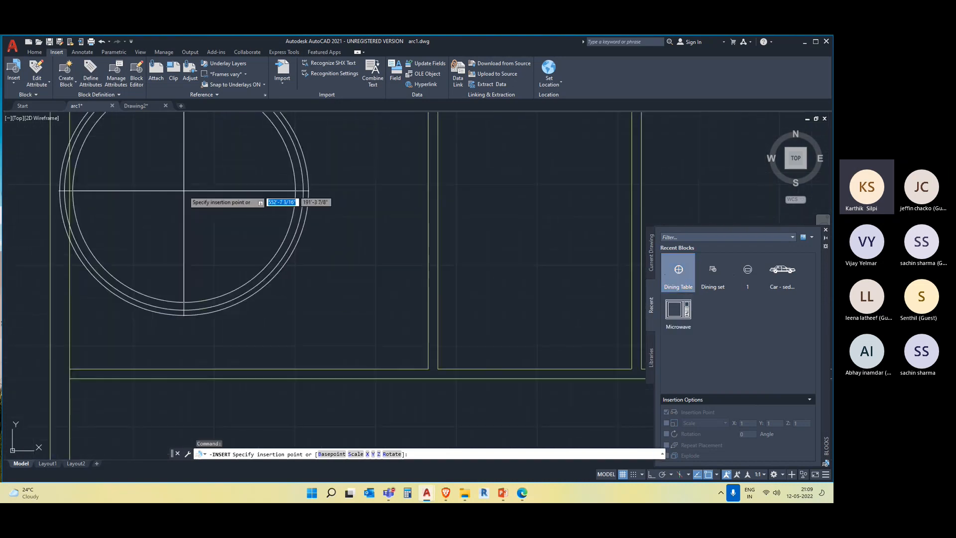
scroll(185, 189, down, 3)
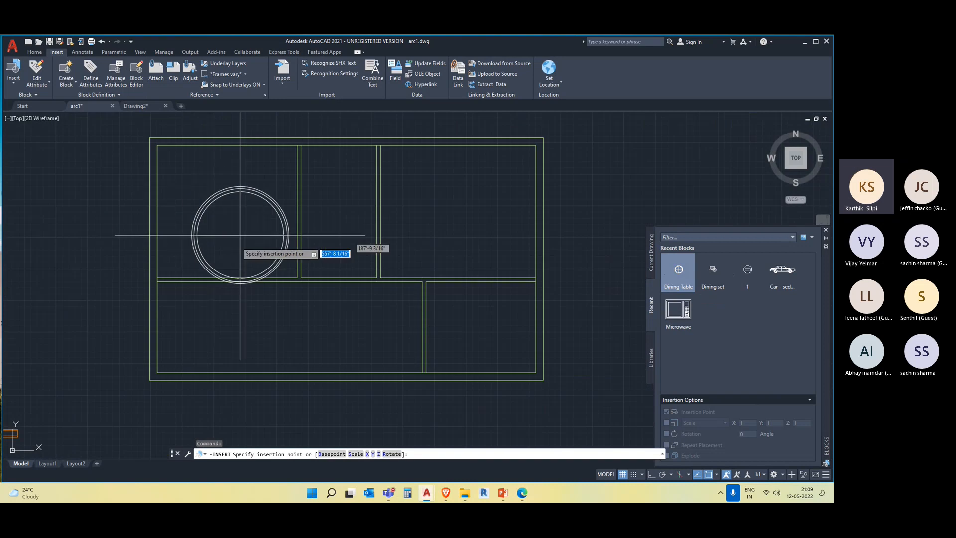
click(222, 211)
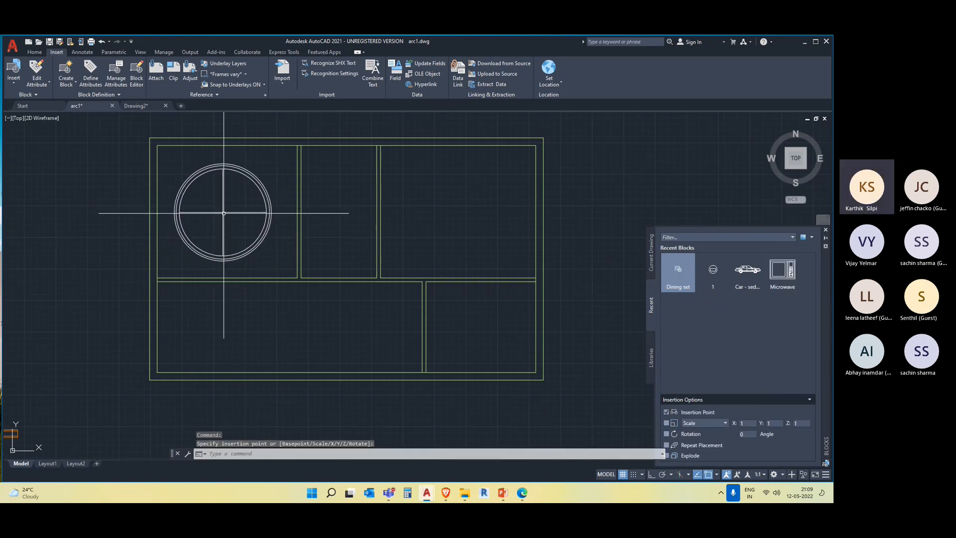
Step: Copy the inserted table block from its centre to the empty area right of the floor plan
scroll(235, 298, down, 4)
middle_drag(287, 311, 274, 309)
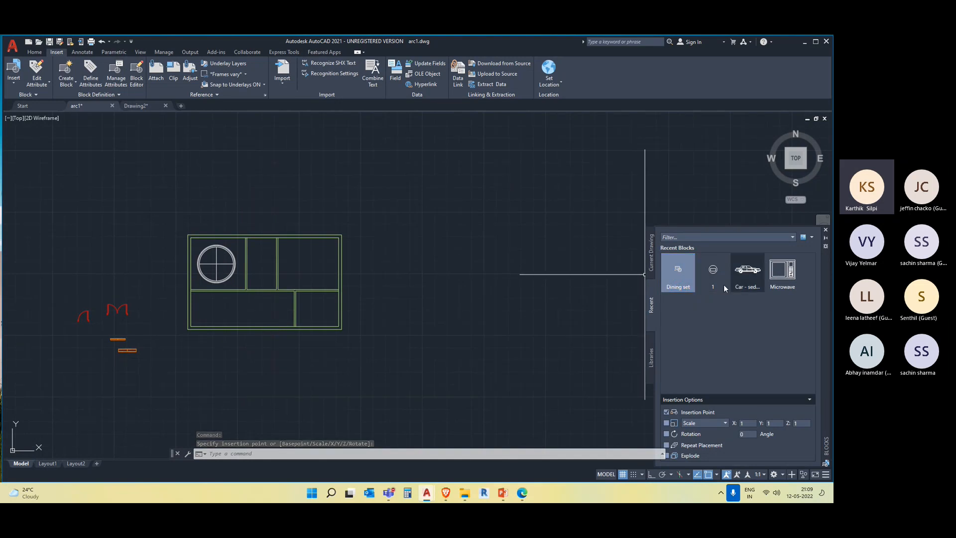
key(Escape)
click(225, 266)
key(Escape)
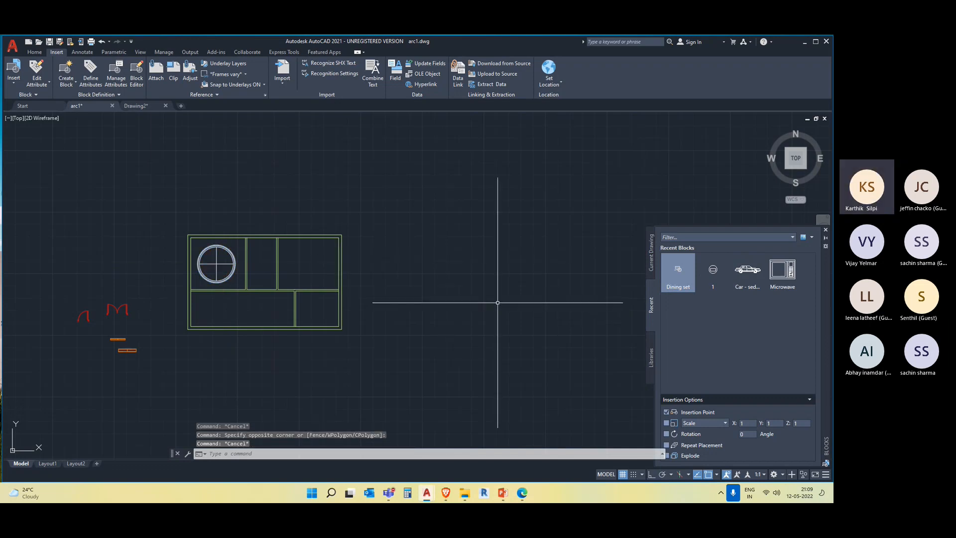
click(218, 264)
text(cp)
key(Return)
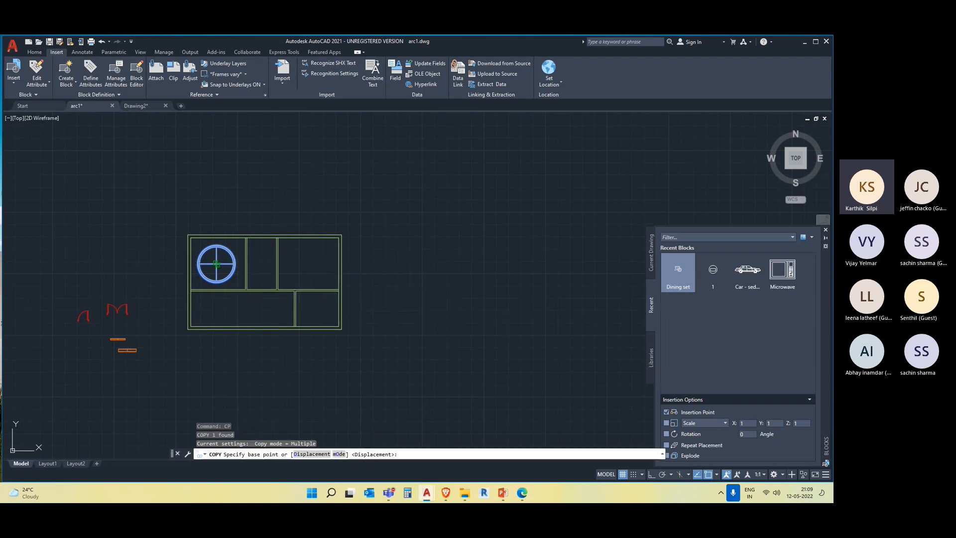
click(216, 264)
click(402, 232)
key(Escape)
Step: Copy the table block outside the plan to the clipboard and paste it into Drawing2 below the hatched rectangle
click(438, 271)
click(402, 207)
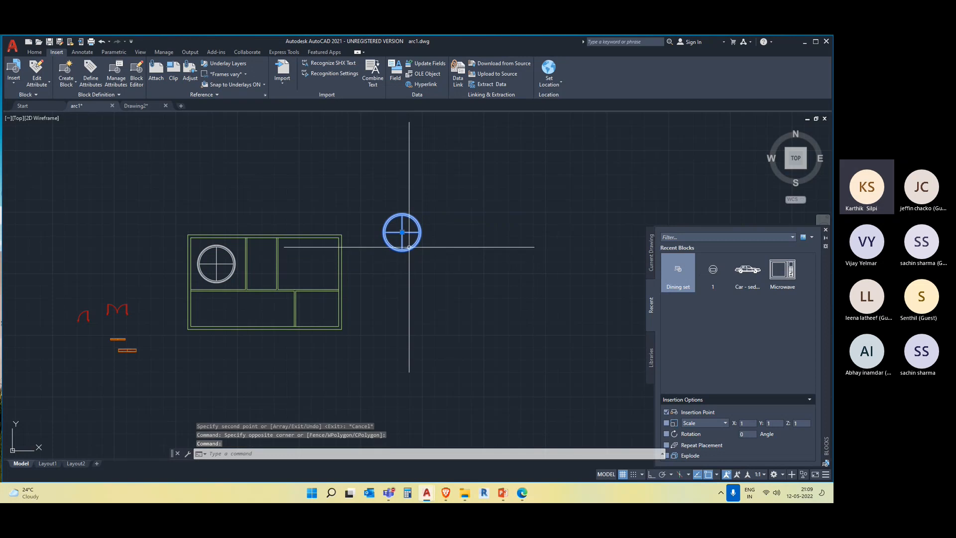
key(ctrl+c)
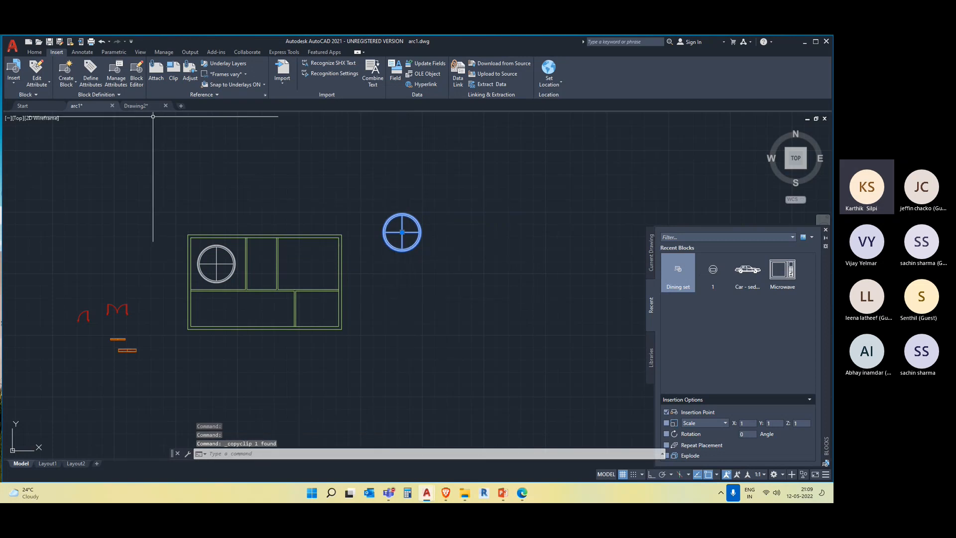
click(135, 105)
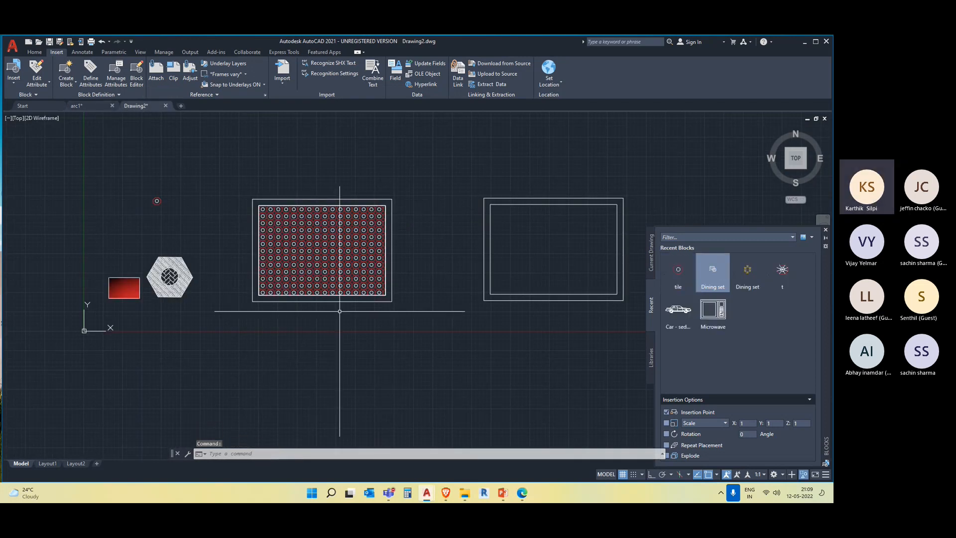
key(ctrl+v)
click(338, 360)
scroll(342, 373, up, 4)
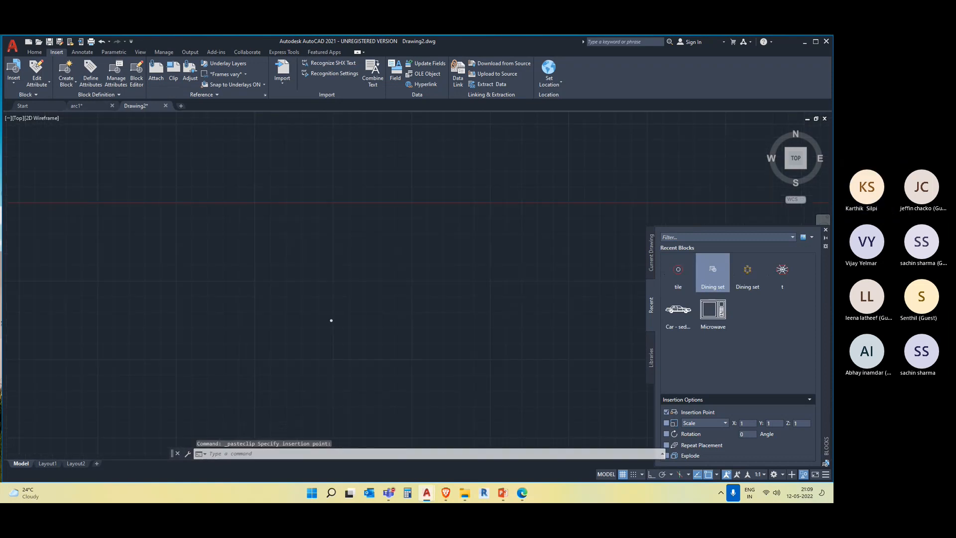
Step: Scale the pasted table block in Drawing2 about its centre by a factor of about 43
scroll(324, 328, up, 5)
click(387, 330)
click(361, 286)
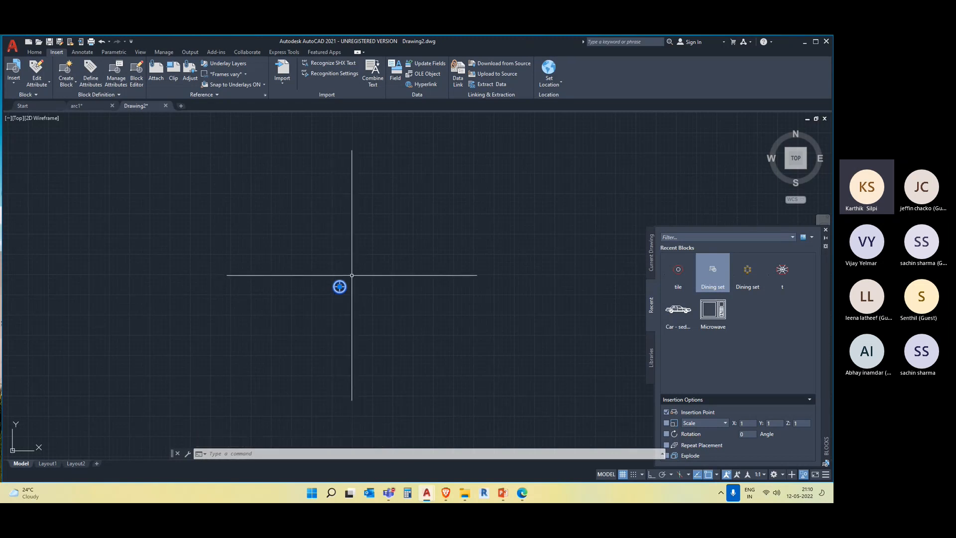
text(sc)
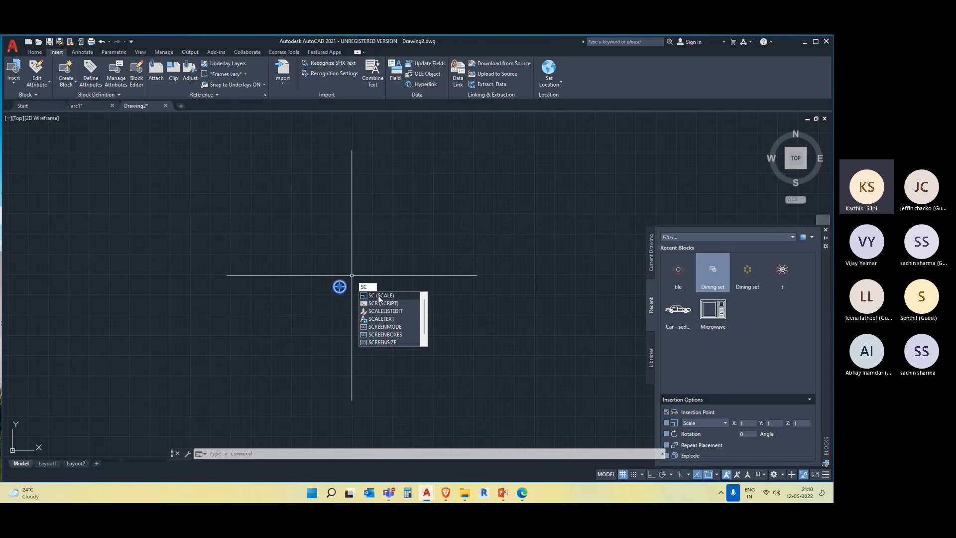
click(378, 296)
click(340, 286)
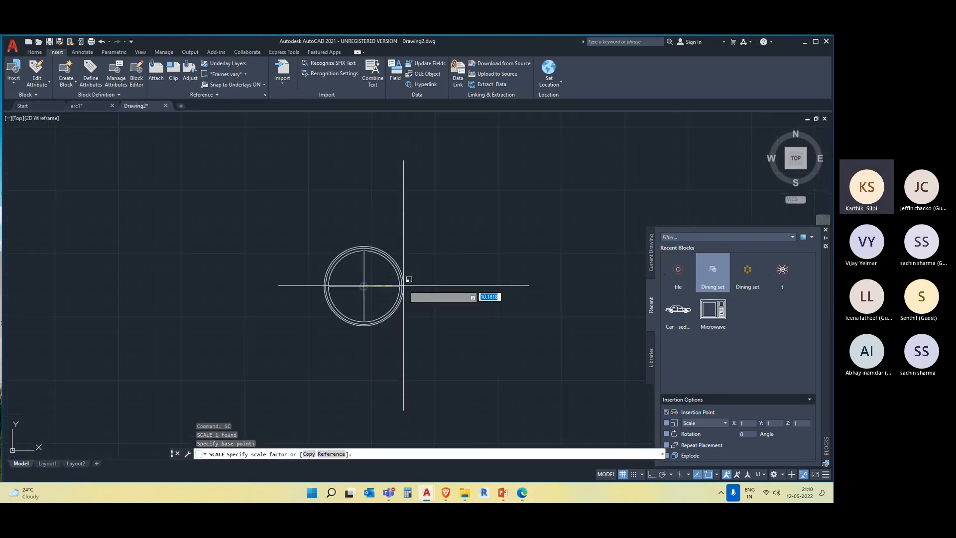
scroll(404, 287, down, 5)
scroll(421, 284, up, 5)
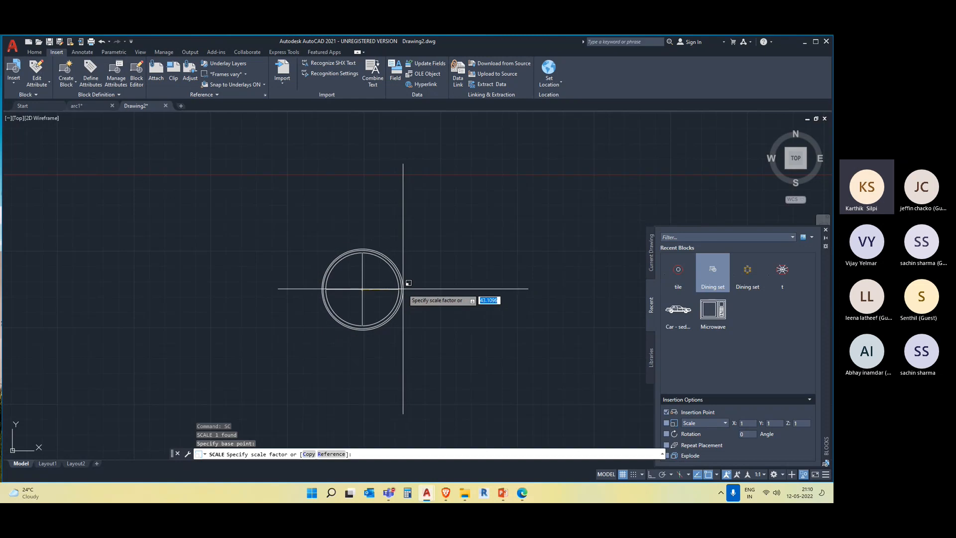
click(404, 287)
scroll(402, 287, down, 5)
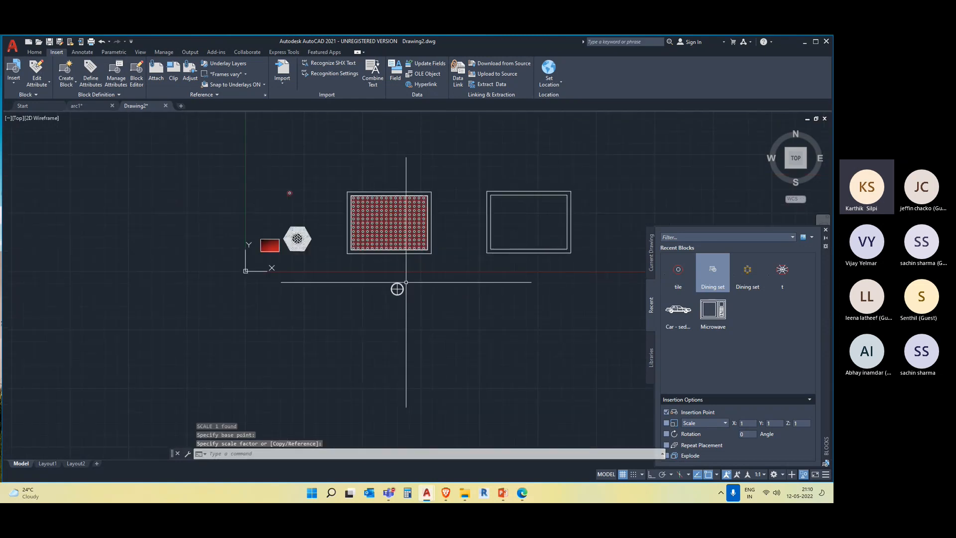
Step: Move the scaled table block from its centre into the upper-left corner of the empty double-outlined rectangle
click(396, 290)
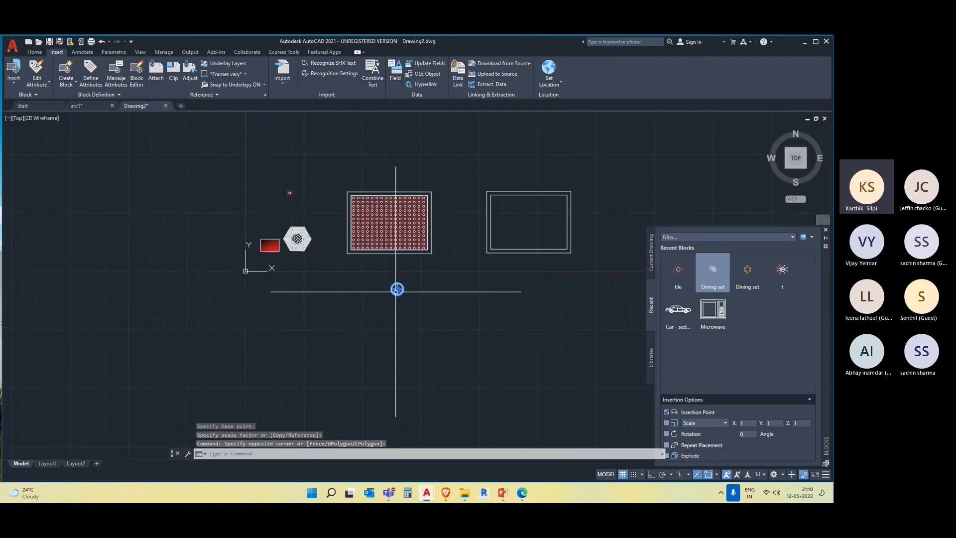
text(m)
key(Return)
click(397, 289)
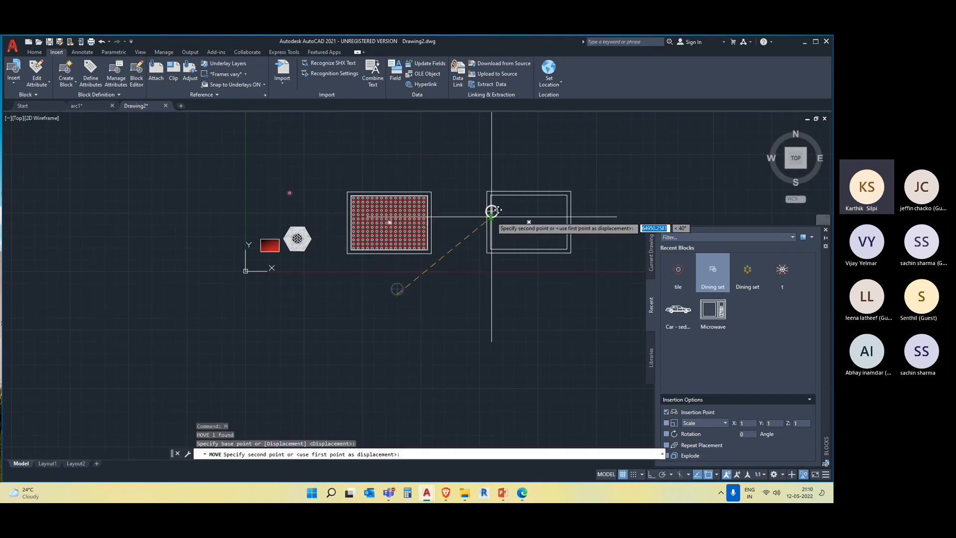
scroll(492, 208, up, 3)
click(510, 198)
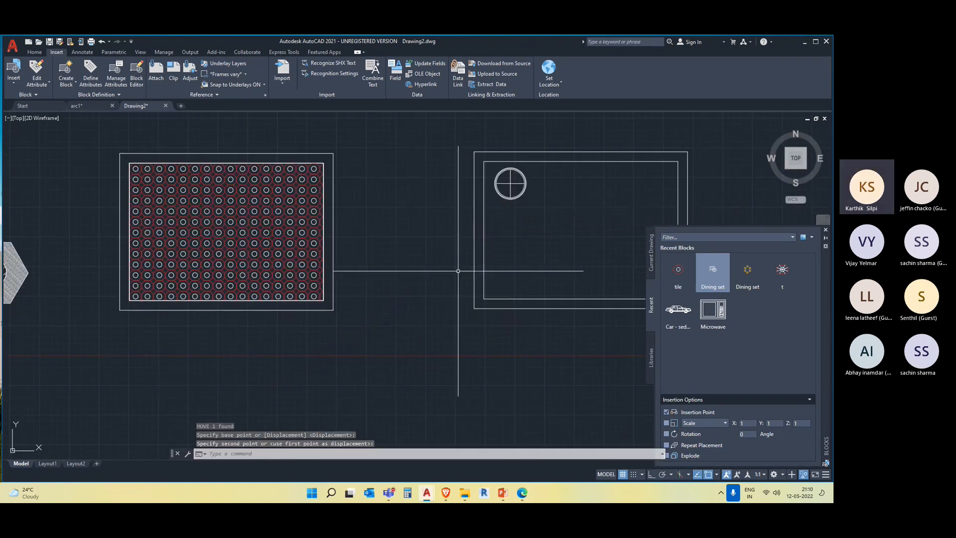
click(563, 214)
click(509, 193)
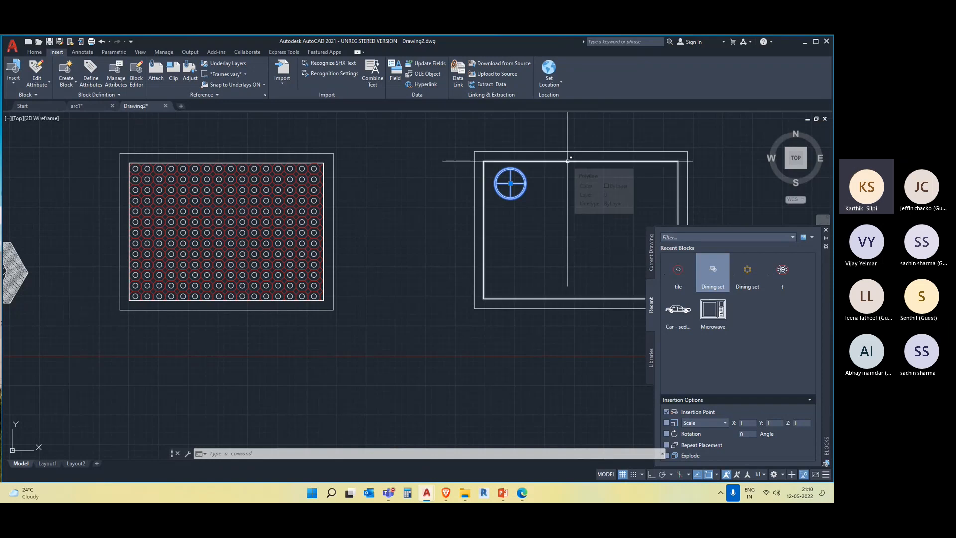
middle_drag(551, 194, 520, 205)
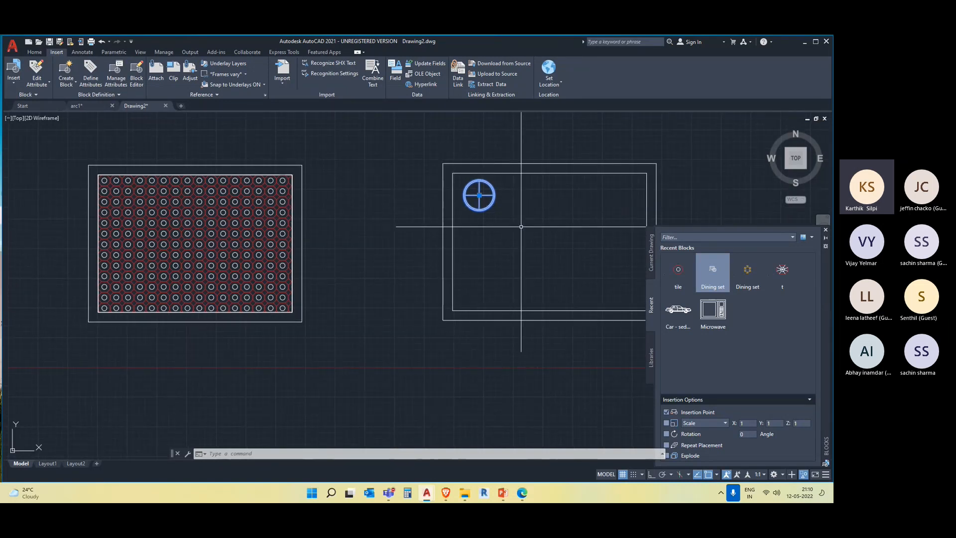
key(Escape)
click(484, 207)
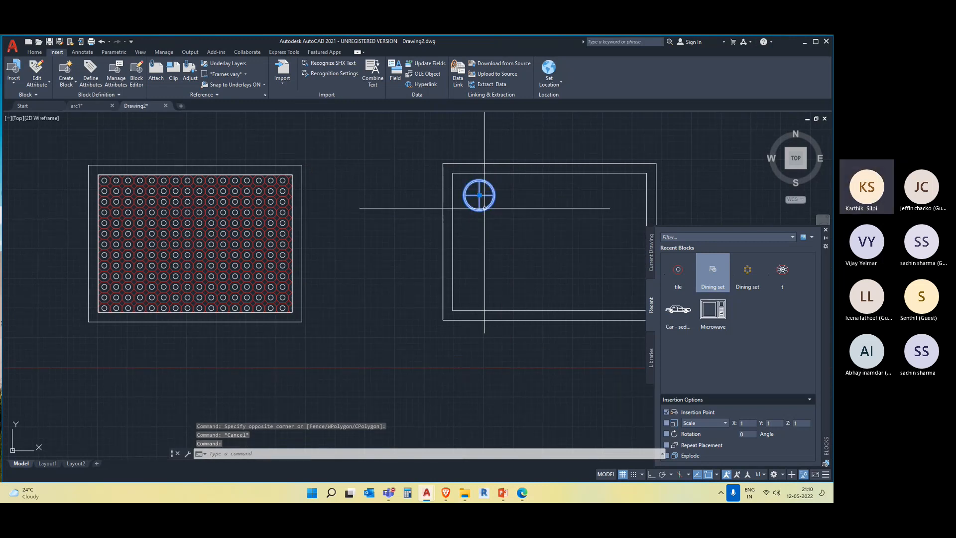
key(Escape)
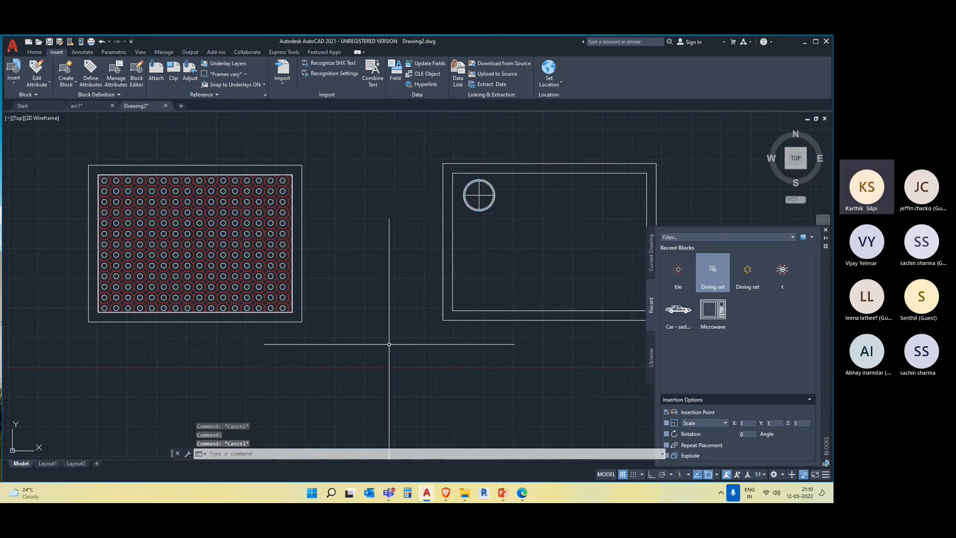
text(R)
key(Escape)
key(Escape)
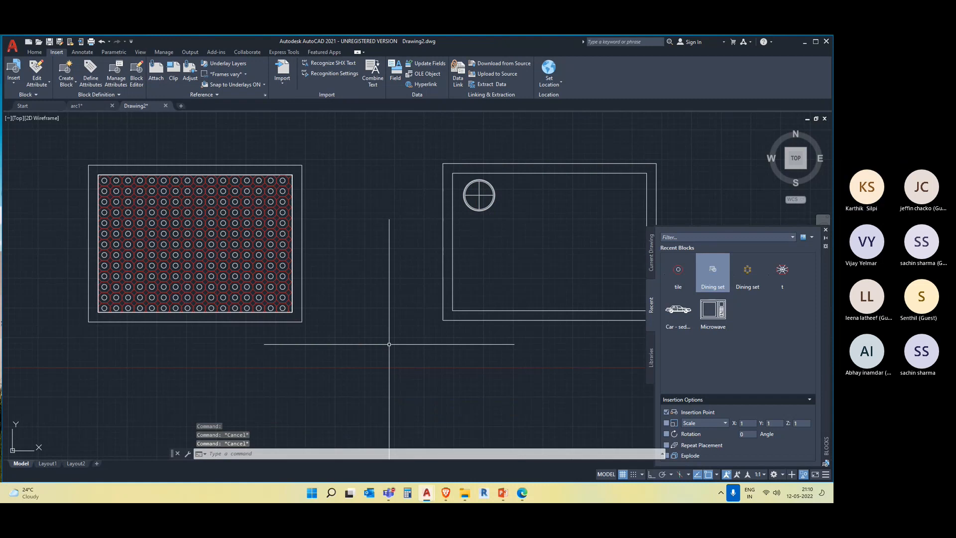
Step: Display the properties of the table block inside the rectangle and review its position and scale values
text(pr)
key(Return)
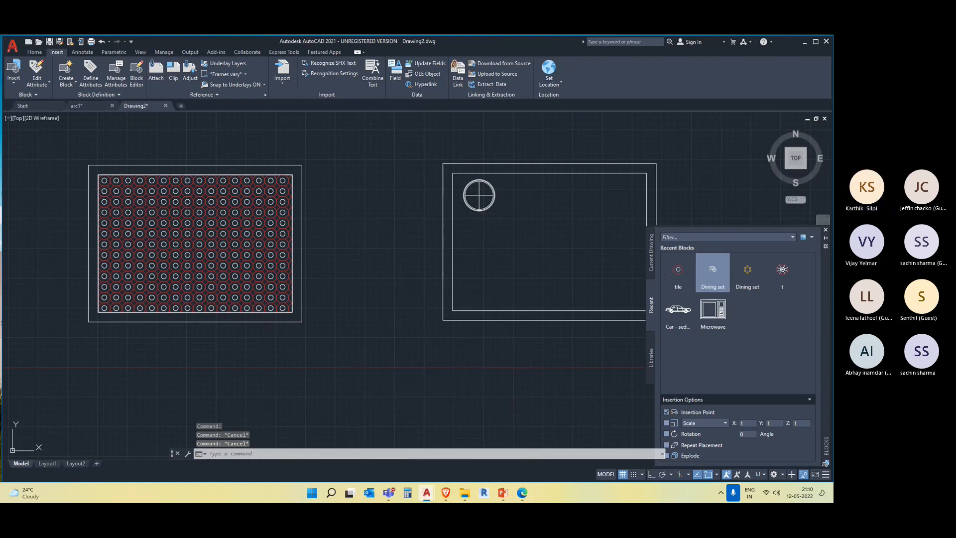
click(479, 196)
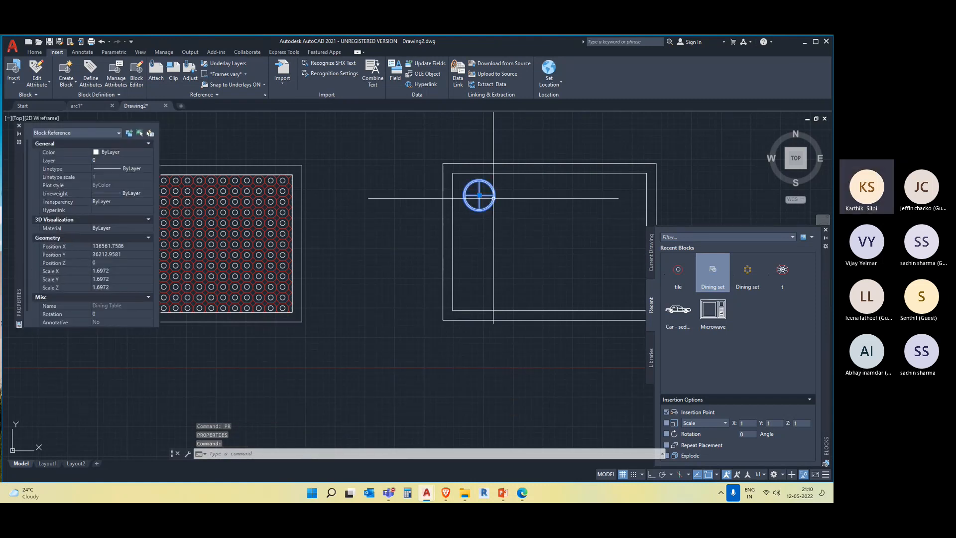
scroll(130, 252, down, 2)
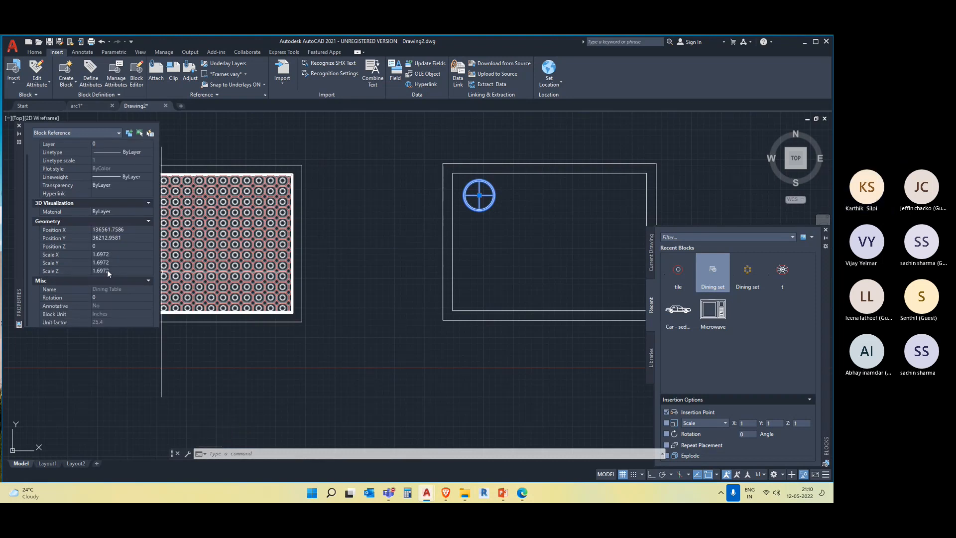
scroll(106, 269, up, 2)
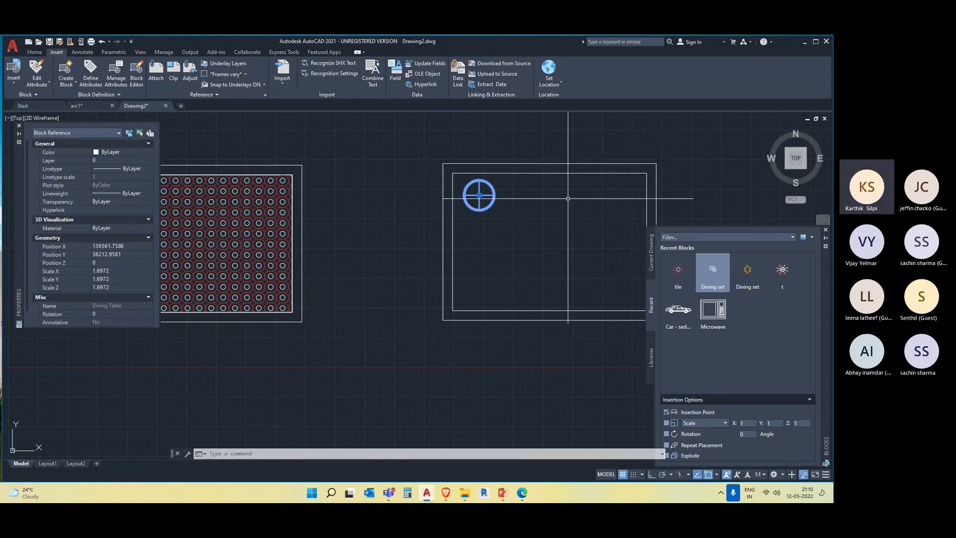
key(Escape)
Step: Draw a small rectangle in the gap between the hatched rectangle and the one containing the table
text(re)
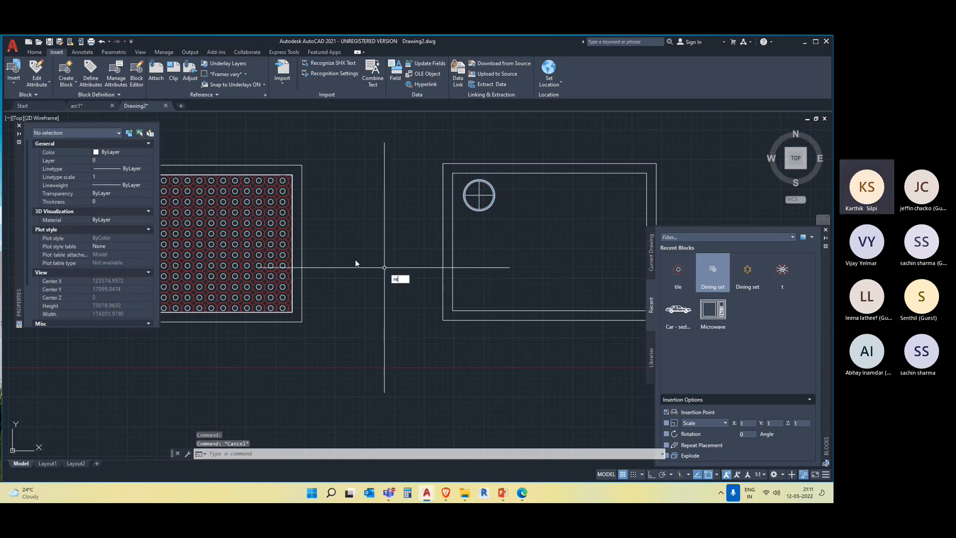
click(355, 202)
click(386, 219)
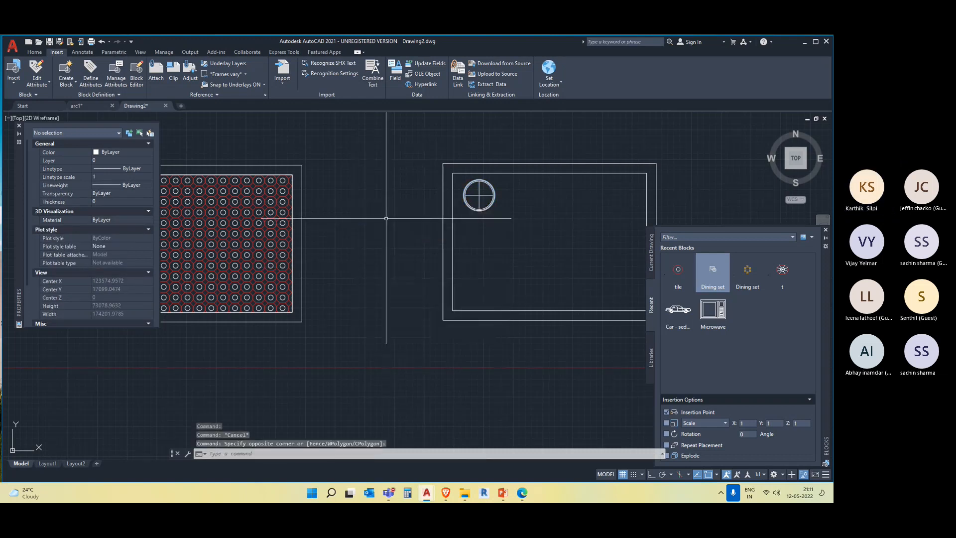
text(rec)
key(Return)
click(358, 213)
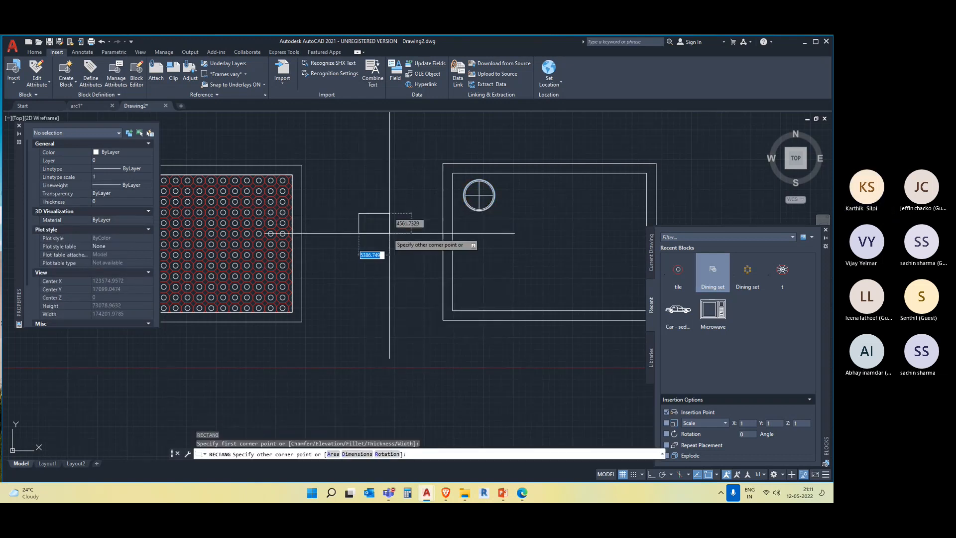
click(391, 231)
Step: Select the small rectangle and examine its geometry properties, including area and length
click(405, 247)
click(355, 205)
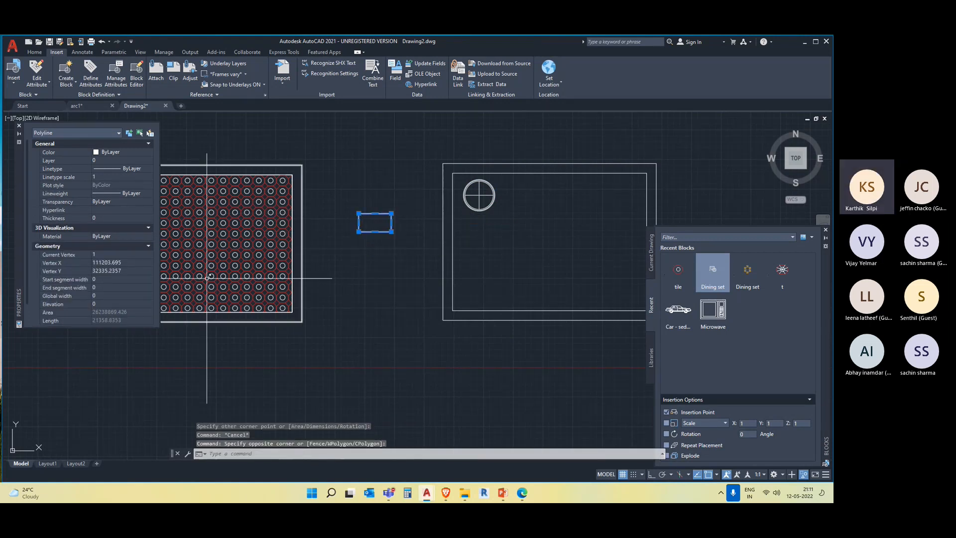
scroll(99, 230, down, 1)
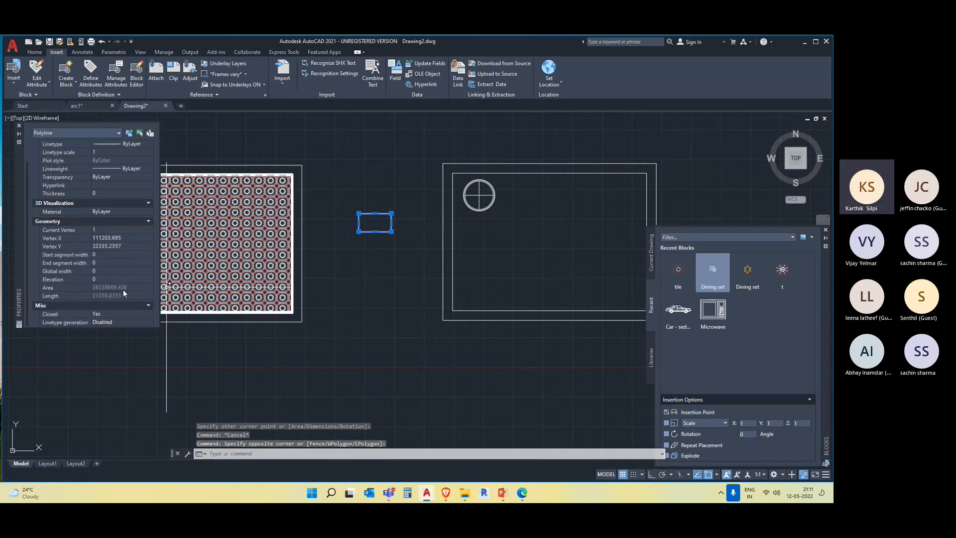
scroll(124, 288, up, 1)
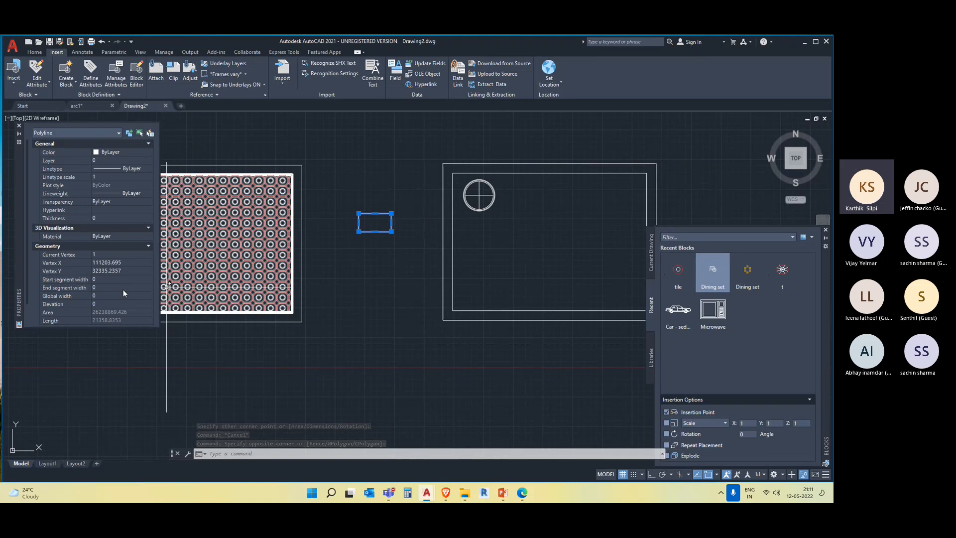
scroll(123, 289, down, 1)
scroll(124, 289, up, 1)
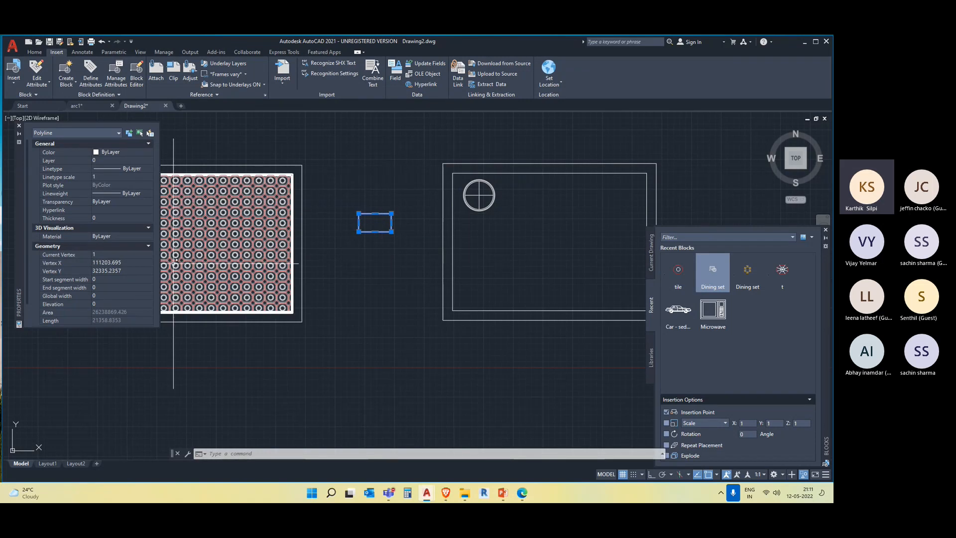
scroll(108, 215, down, 1)
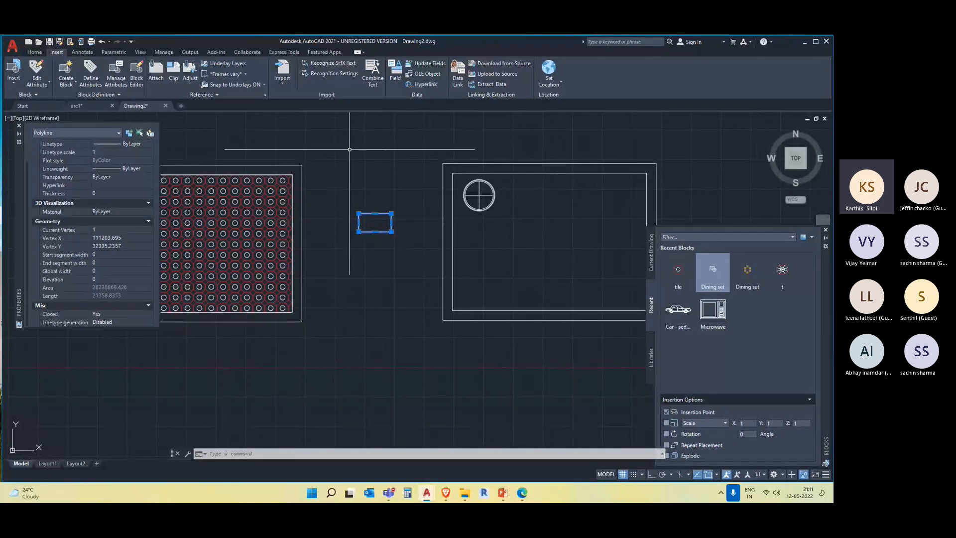
Step: Delete the small rectangle between the two double-outlined rectangles
click(408, 258)
click(364, 184)
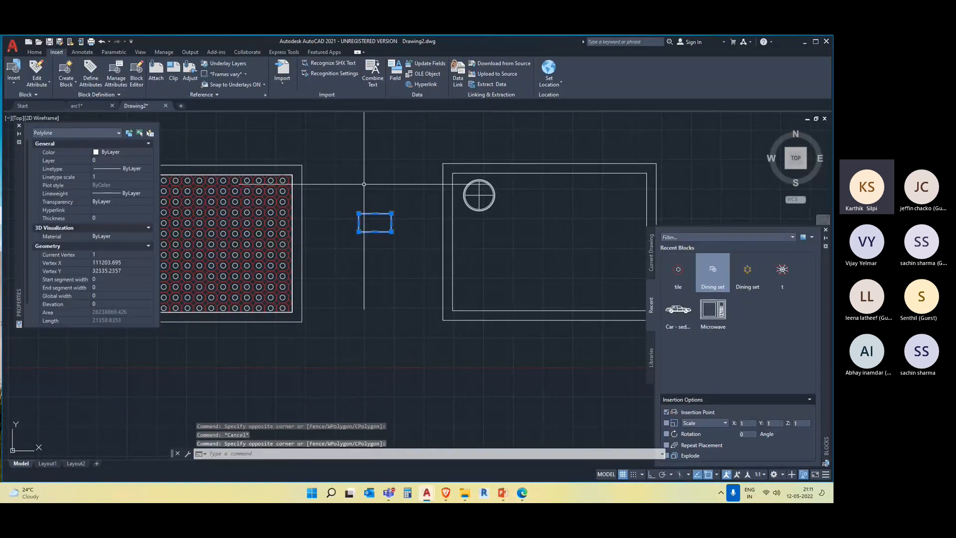
key(Delete)
scroll(413, 232, down, 3)
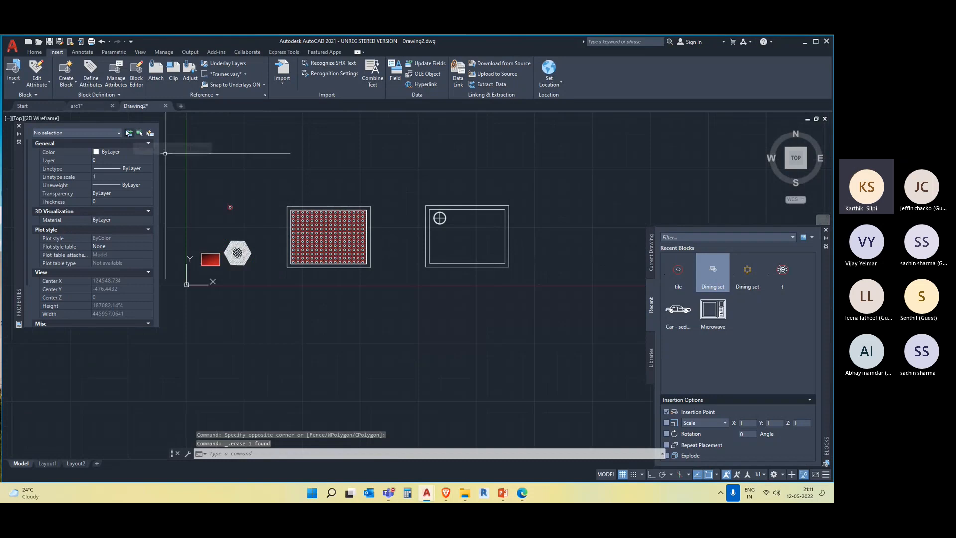
Step: Switch to the arc1 drawing and select the table block outside the floor plan
click(91, 107)
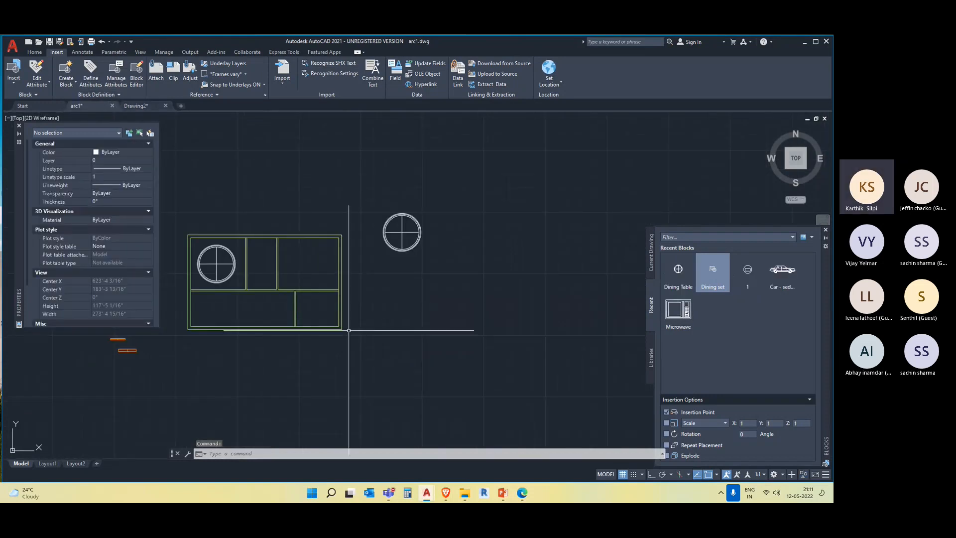
mouse_move(422, 330)
middle_down()
mouse_move(442, 343)
mouse_move(458, 337)
mouse_move(403, 329)
mouse_move(374, 342)
middle_up()
click(395, 249)
click(371, 212)
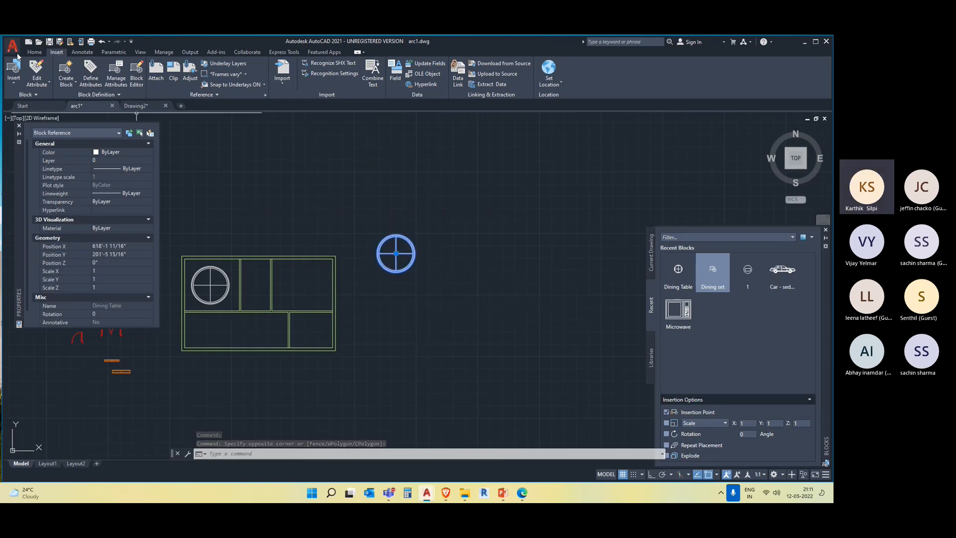
Step: Create a new layer named Furniture with colour 212
click(34, 52)
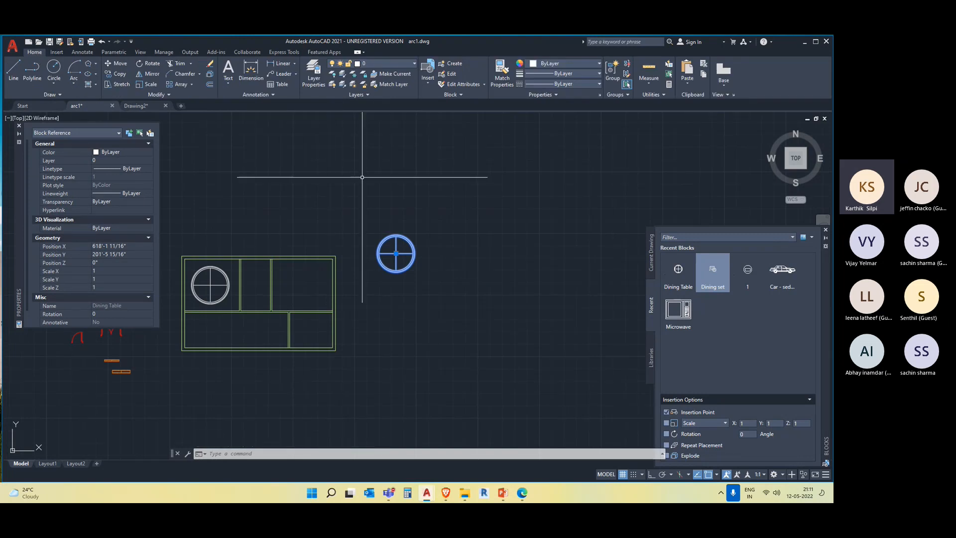
middle_drag(357, 282, 448, 252)
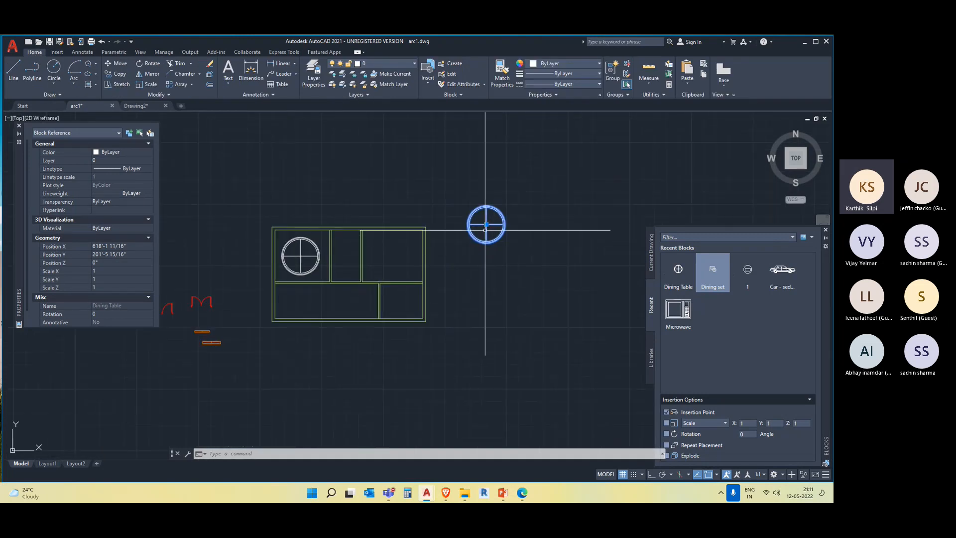
middle_drag(591, 295, 546, 309)
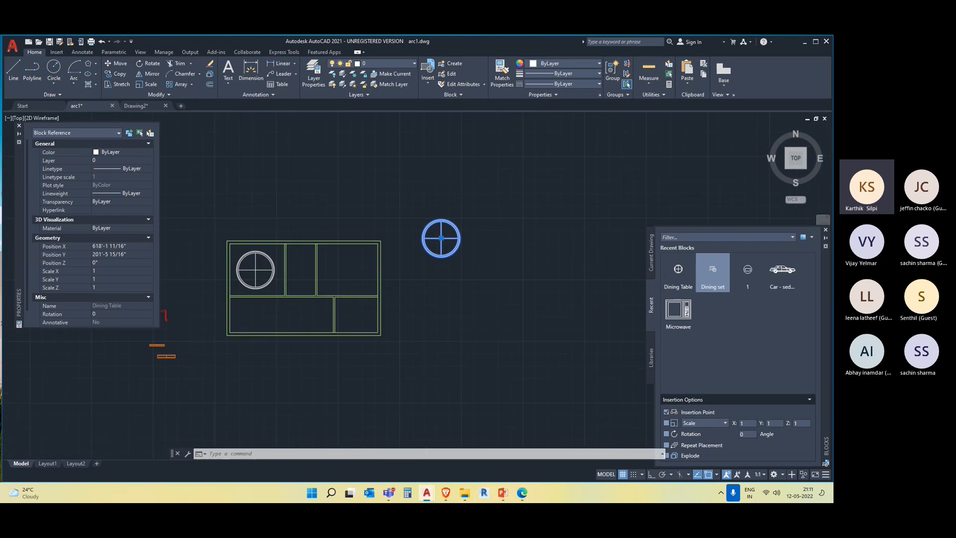
click(423, 184)
key(Escape)
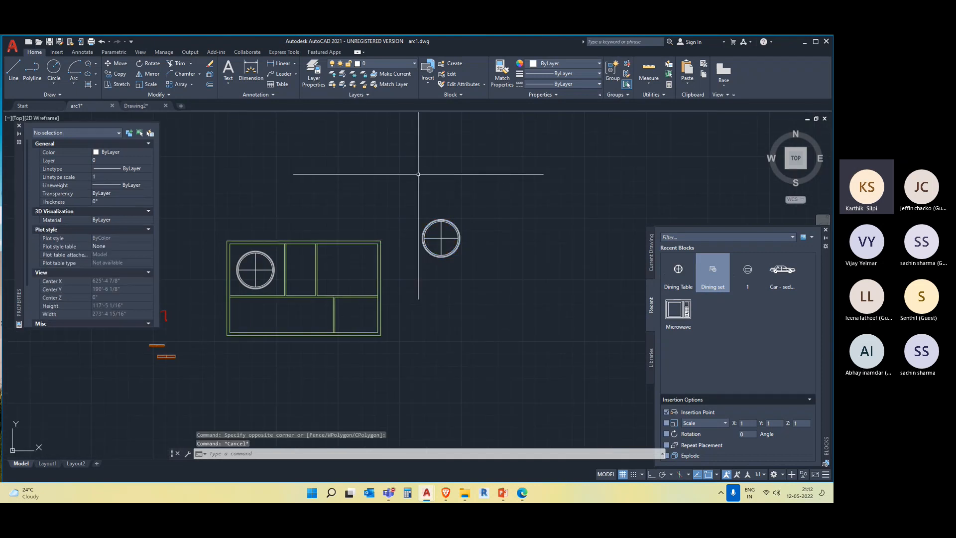
click(316, 75)
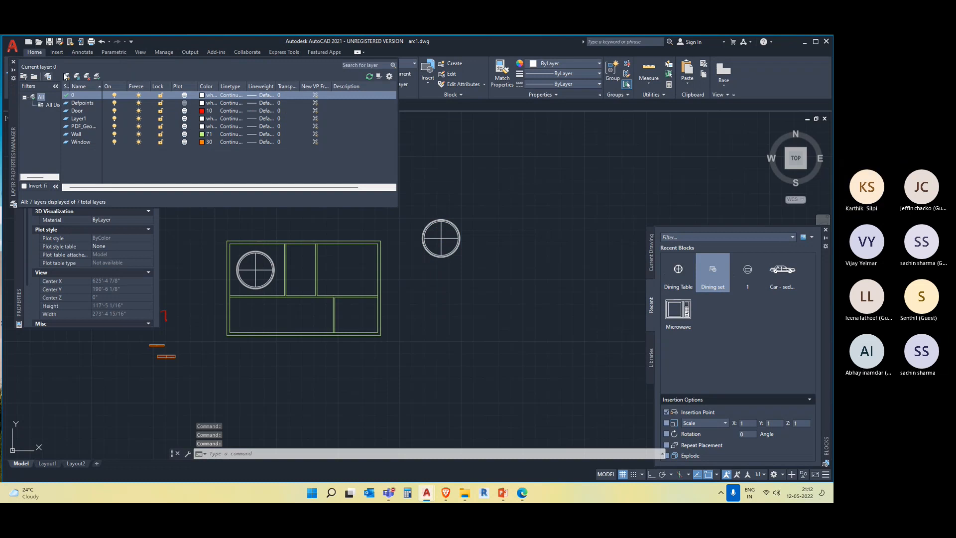
click(66, 76)
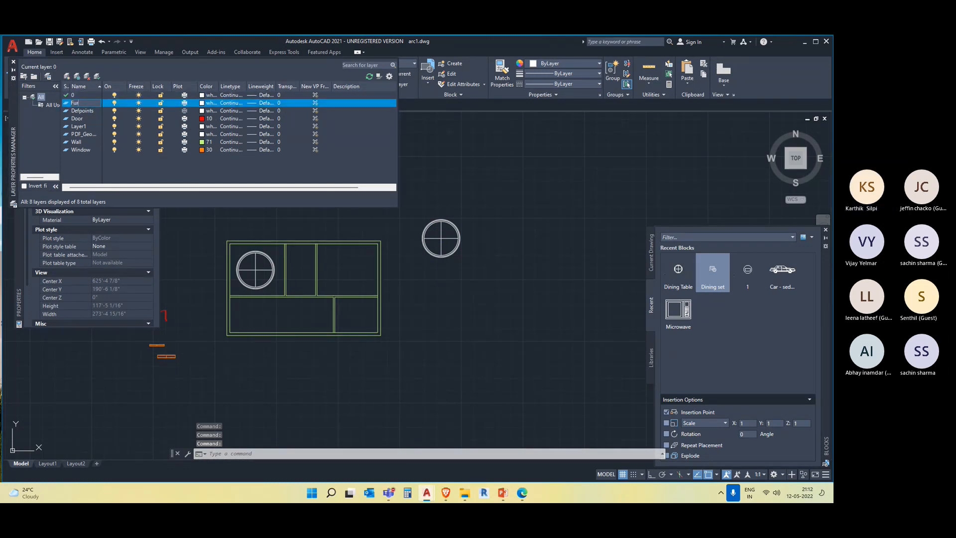
text(Furniture)
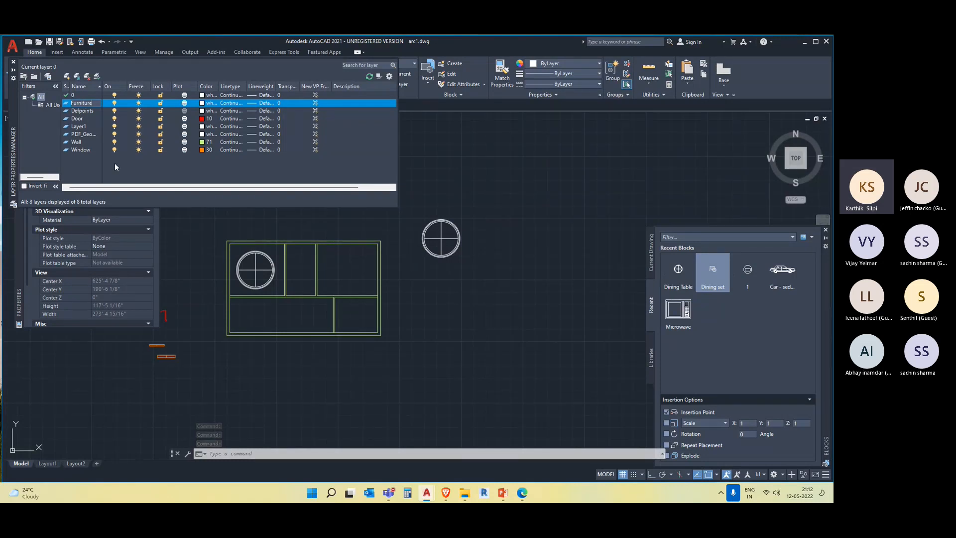
click(207, 102)
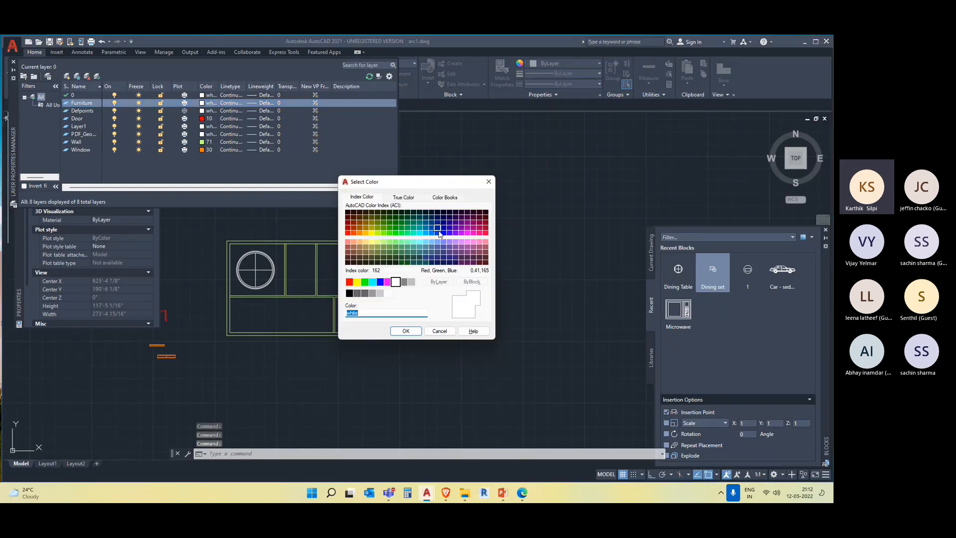
click(467, 228)
click(416, 330)
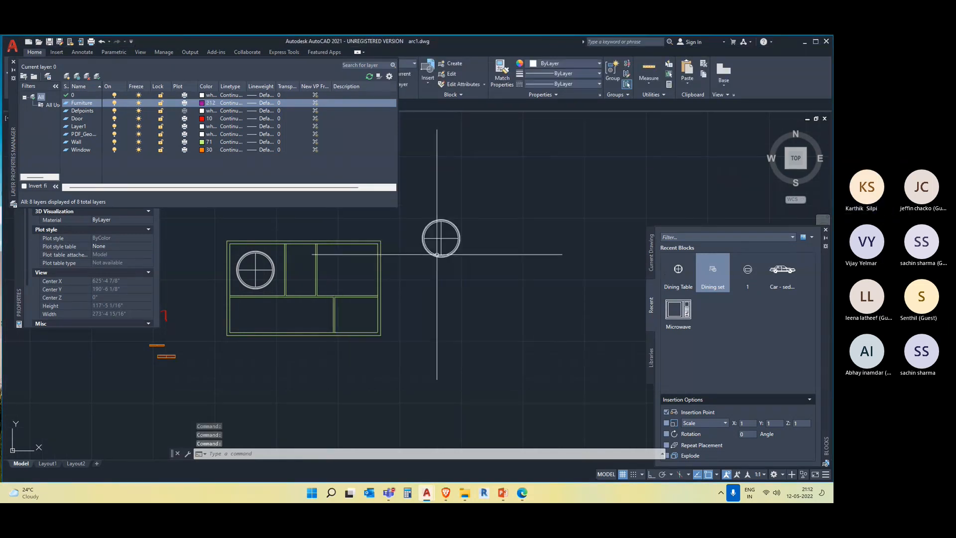
click(14, 61)
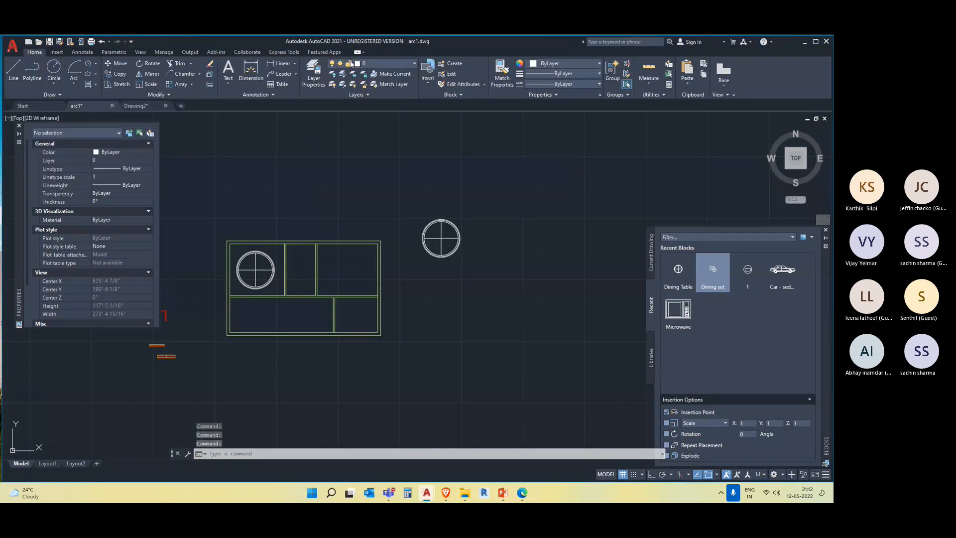
Step: Make Furniture the current layer and check which layer the table block outside the floor plan is on
click(370, 64)
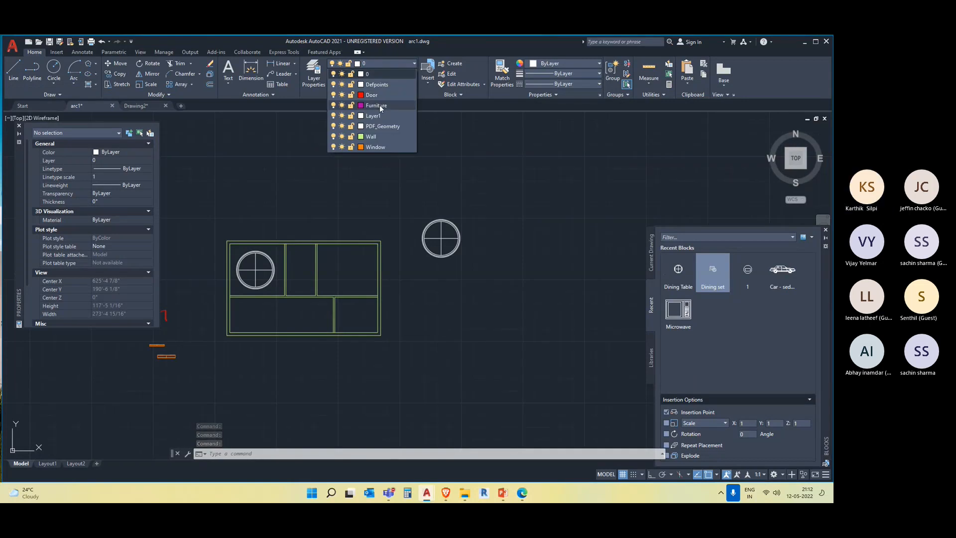
click(380, 106)
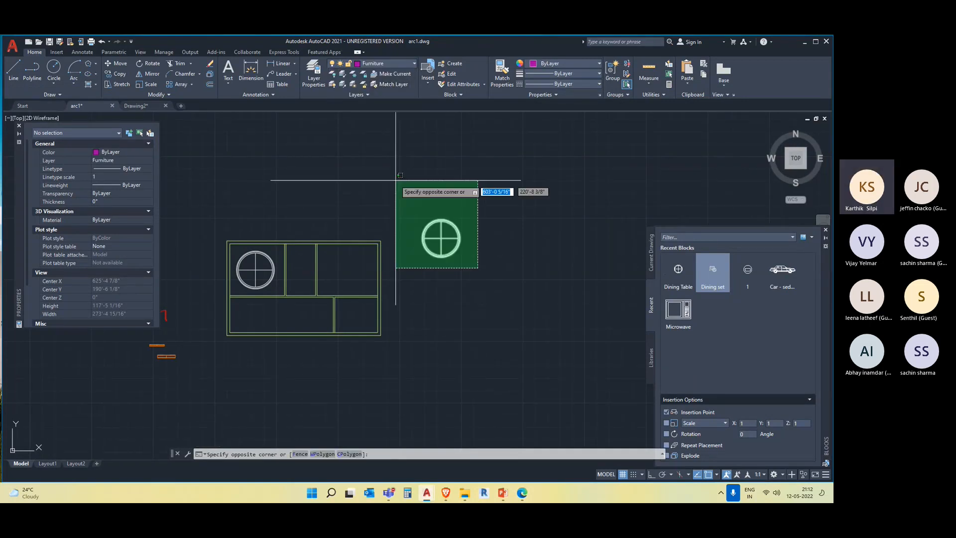
click(477, 268)
click(397, 177)
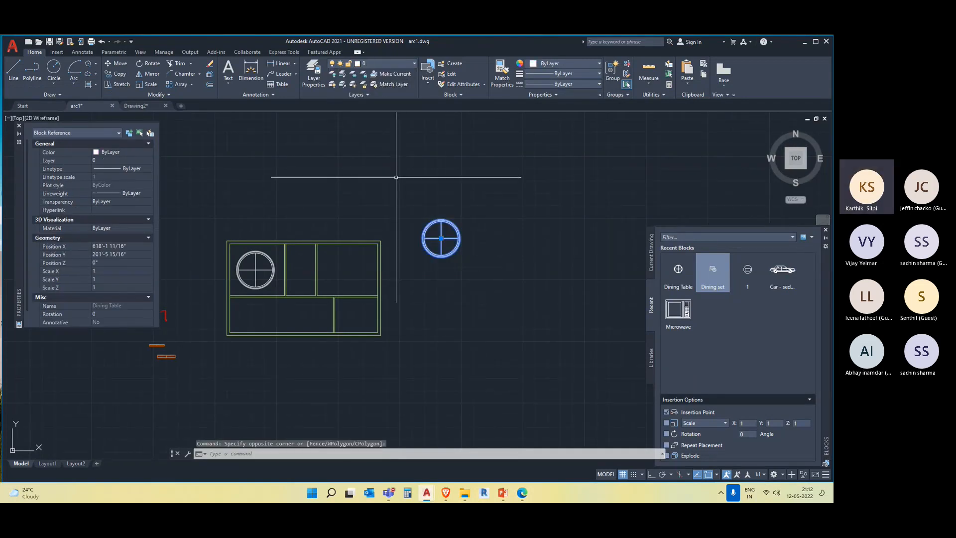
click(379, 63)
key(Escape)
key(Escape)
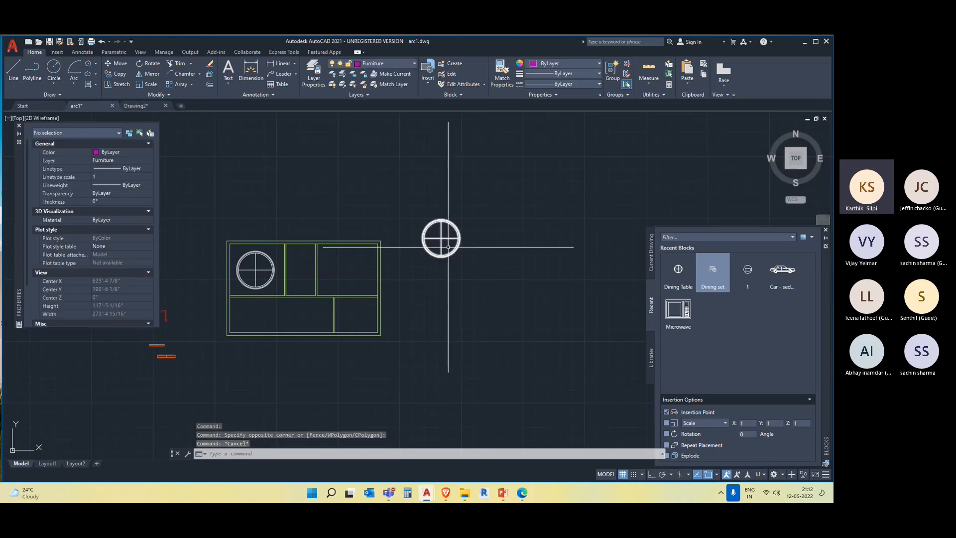
Step: Assign the table block outside the floor plan to the Furniture layer and set Furniture as the current layer
click(469, 275)
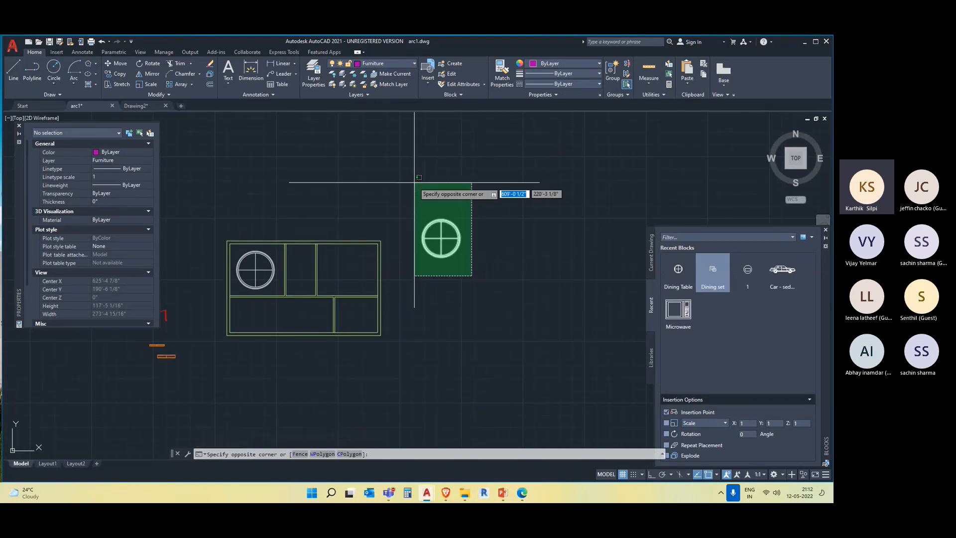
click(414, 182)
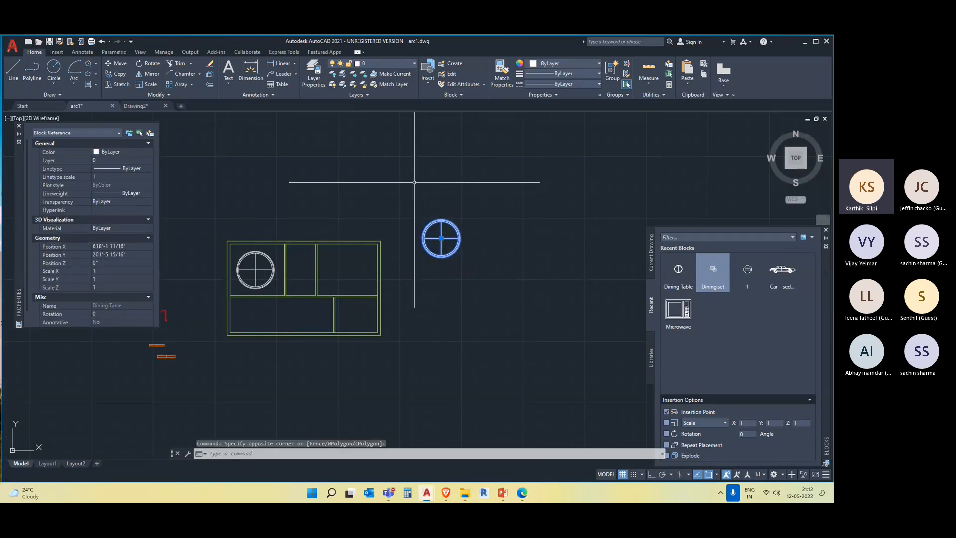
key(Escape)
drag(487, 281, 479, 268)
click(479, 267)
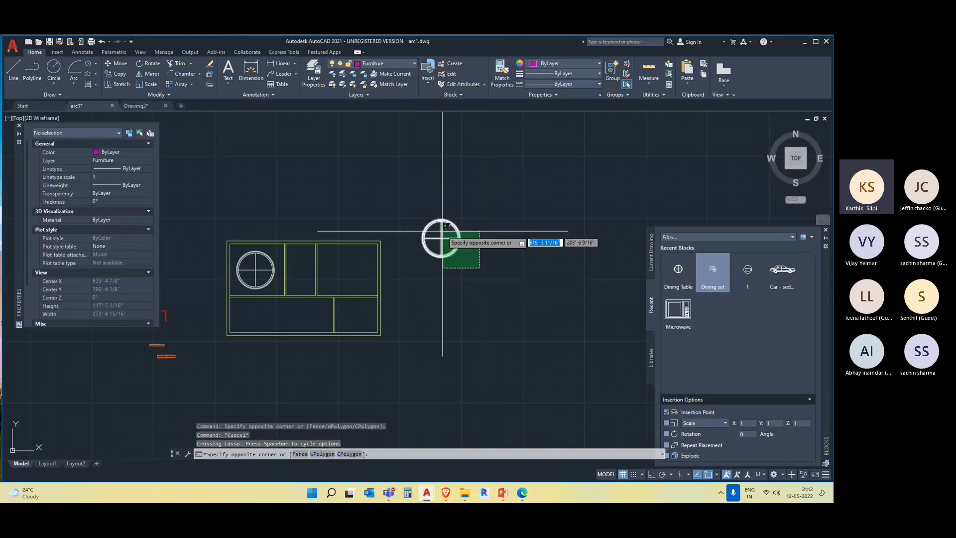
click(418, 204)
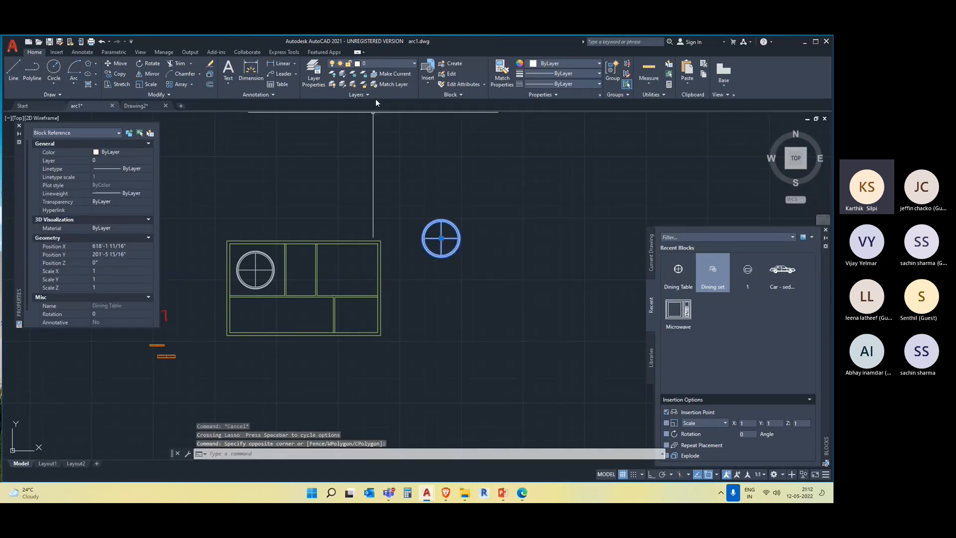
click(384, 63)
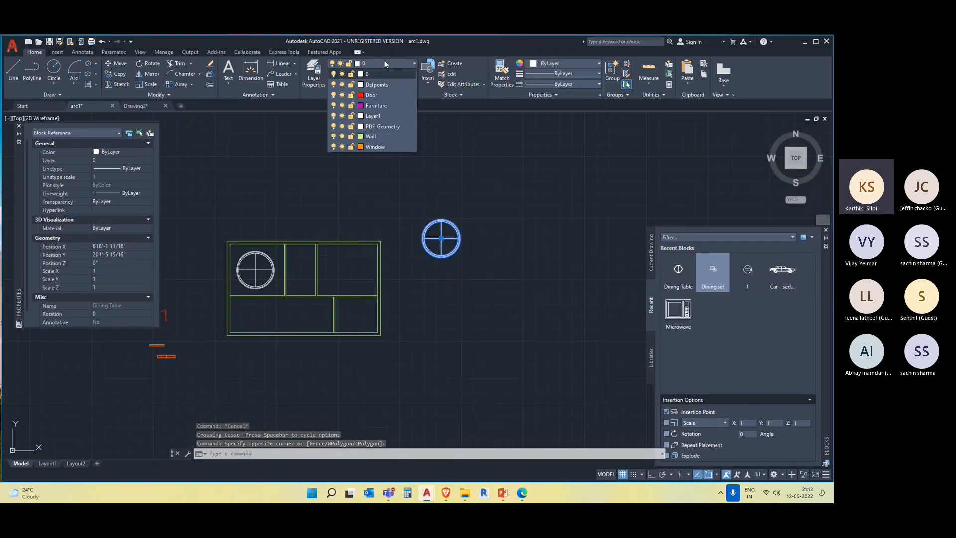
click(383, 106)
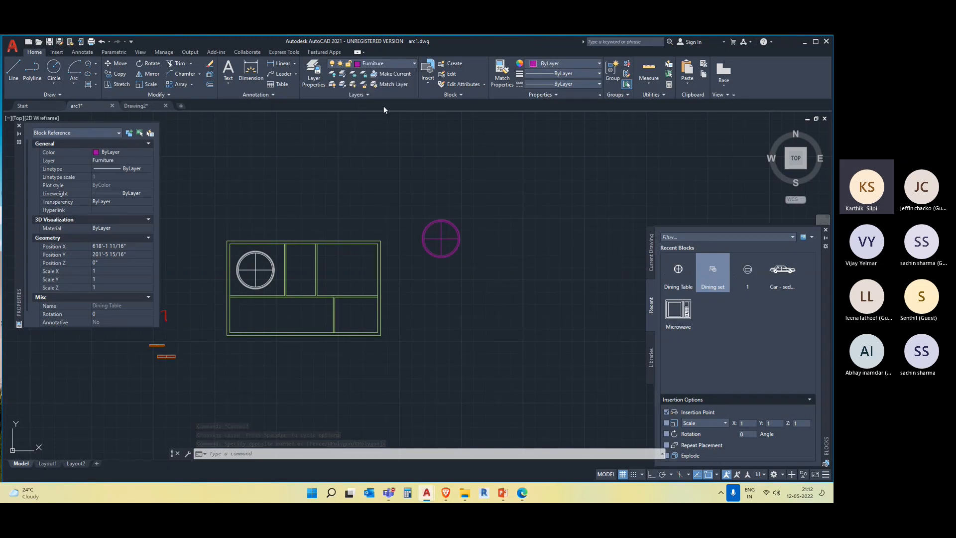
click(393, 74)
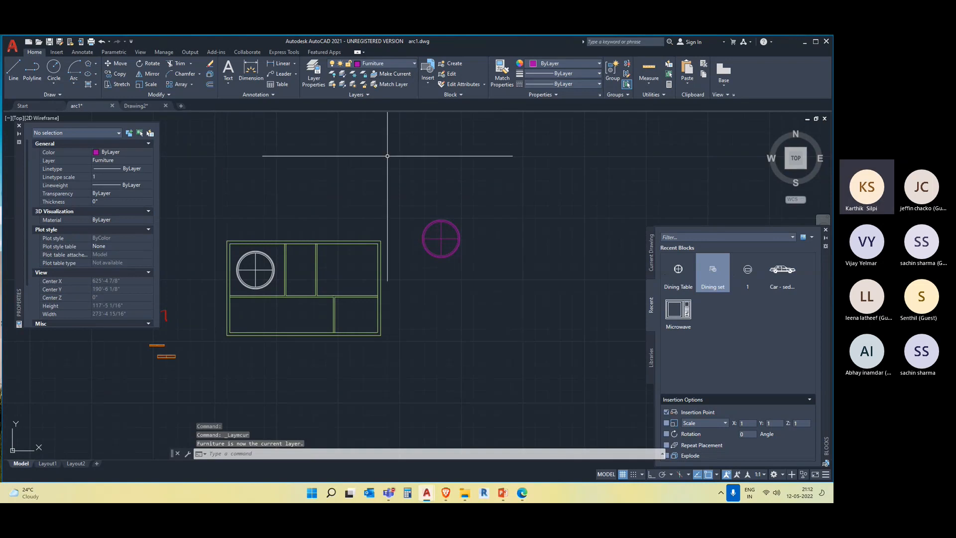
Step: Move the table block from outside the floor plan by its centre into the middle of the upper-right room
text(m)
key(Return)
click(440, 243)
key(Escape)
click(465, 284)
click(441, 191)
text(m)
key(Return)
click(441, 238)
click(348, 265)
key(Escape)
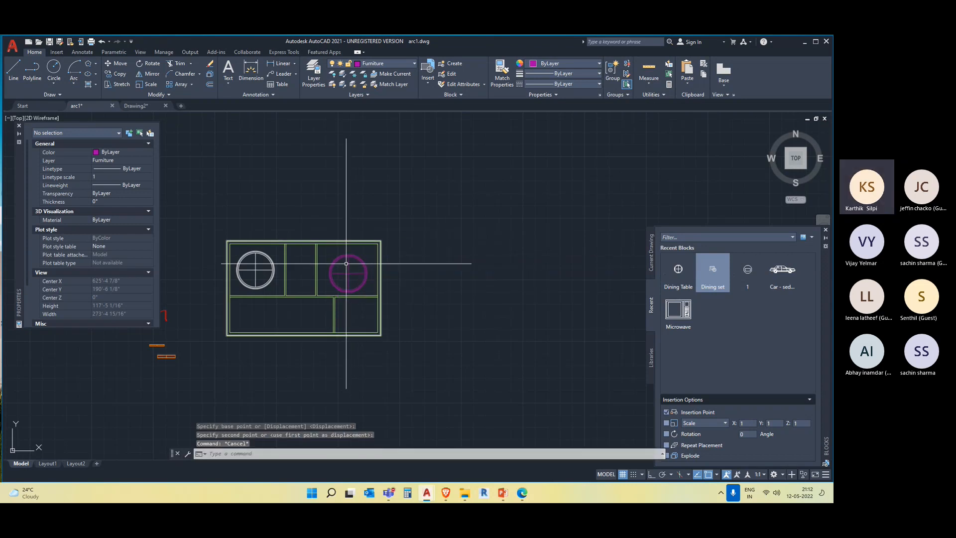
Step: Assign the table block in the upper-left room to the Furniture layer
click(266, 290)
click(259, 268)
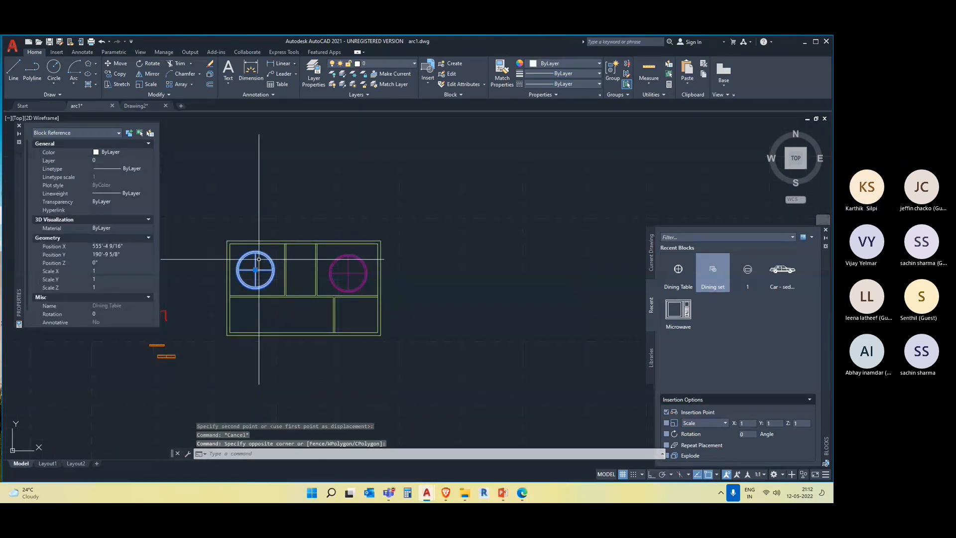
click(405, 64)
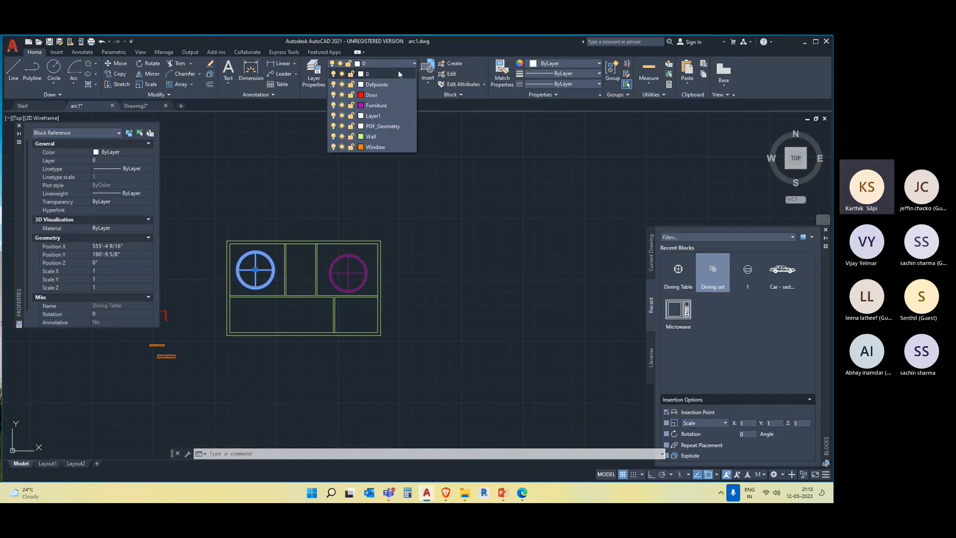
click(378, 105)
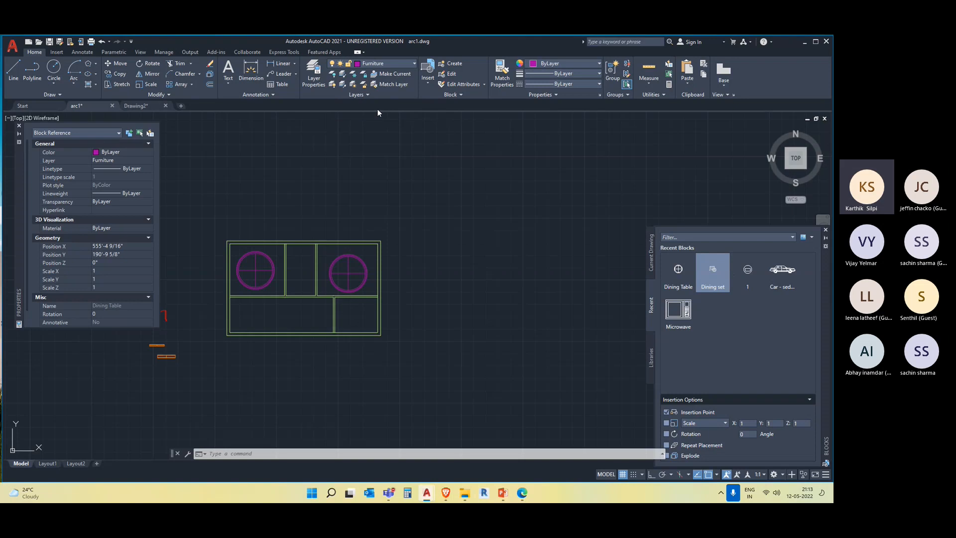
key(Escape)
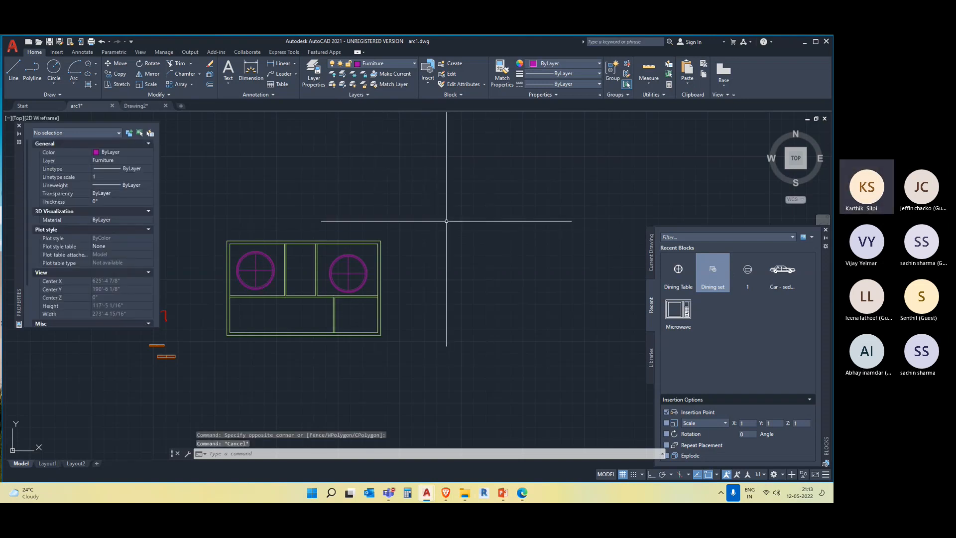
Step: Insert another Dining Table block to the right of the floor plan on the Furniture layer
middle_drag(481, 264, 494, 218)
click(353, 242)
key(Escape)
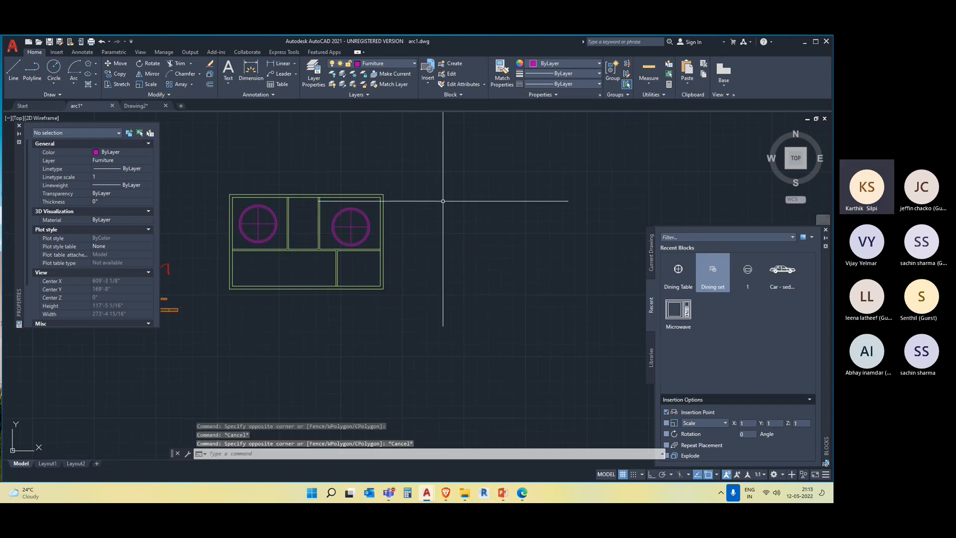
click(668, 268)
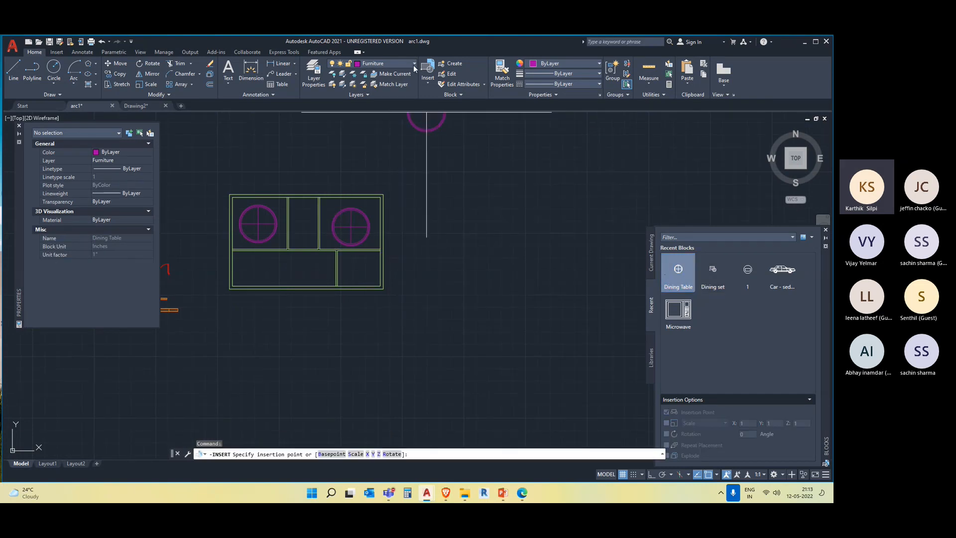
click(437, 204)
middle_drag(468, 283, 499, 266)
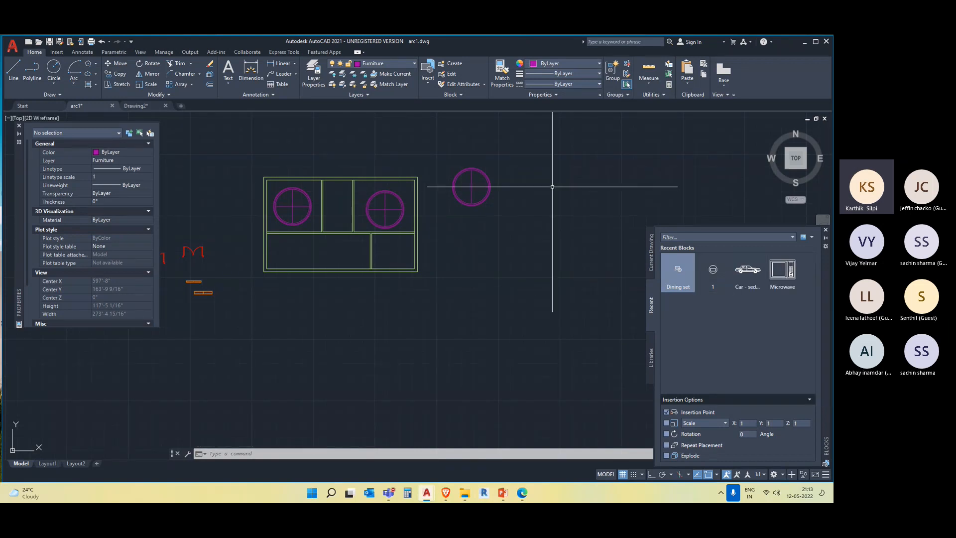
click(386, 64)
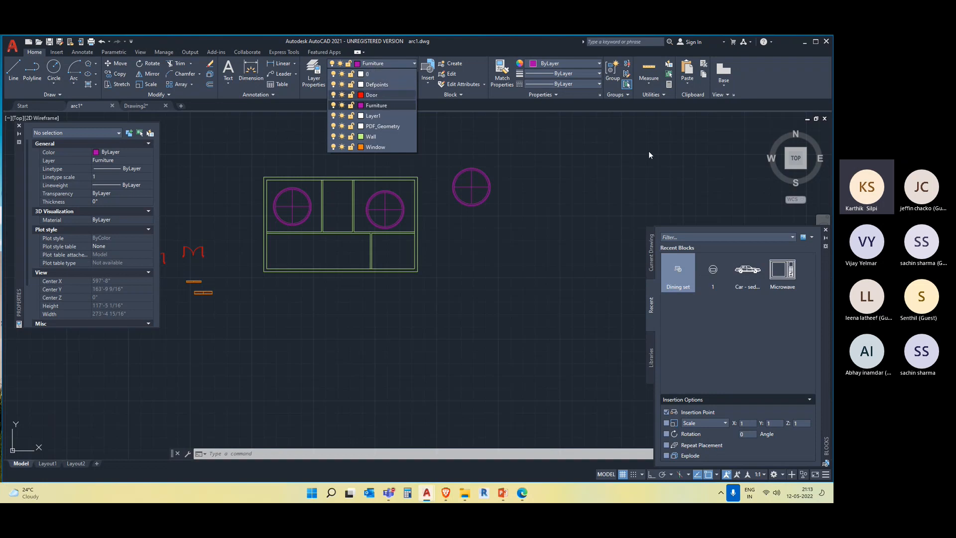
click(578, 188)
Step: Delete the two table blocks inside the floor plan and the one outside it
scroll(572, 189, down, 3)
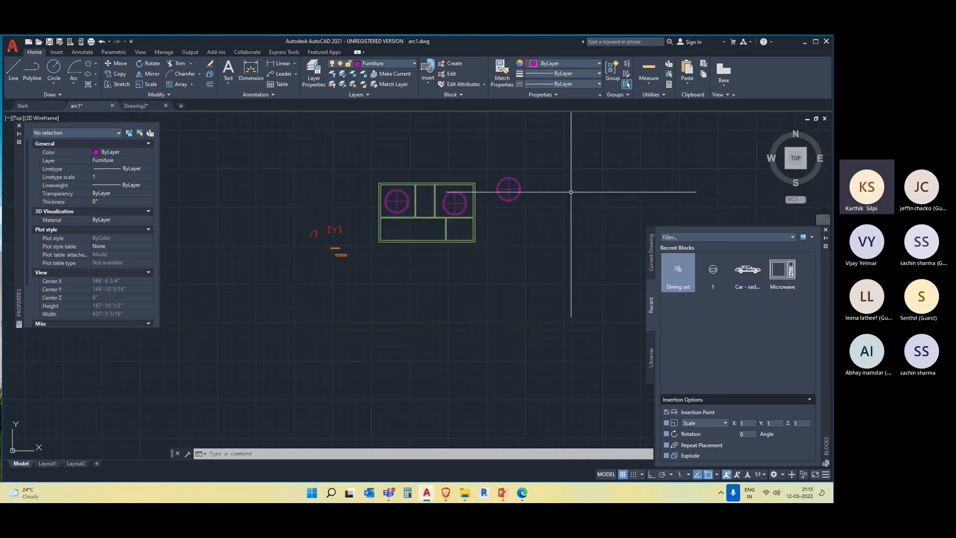
middle_drag(572, 190, 515, 234)
scroll(321, 240, up, 2)
click(343, 217)
click(335, 210)
click(437, 213)
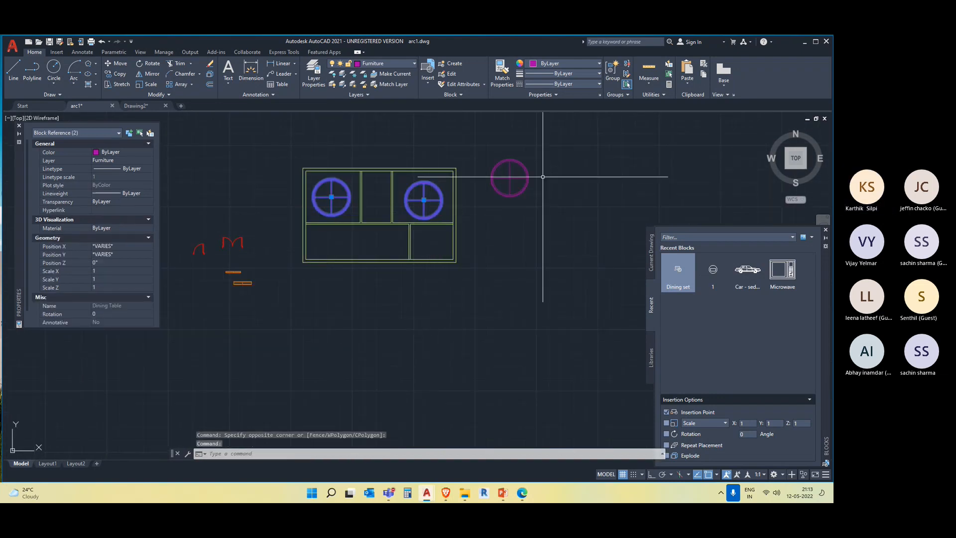
click(542, 213)
click(521, 171)
key(Delete)
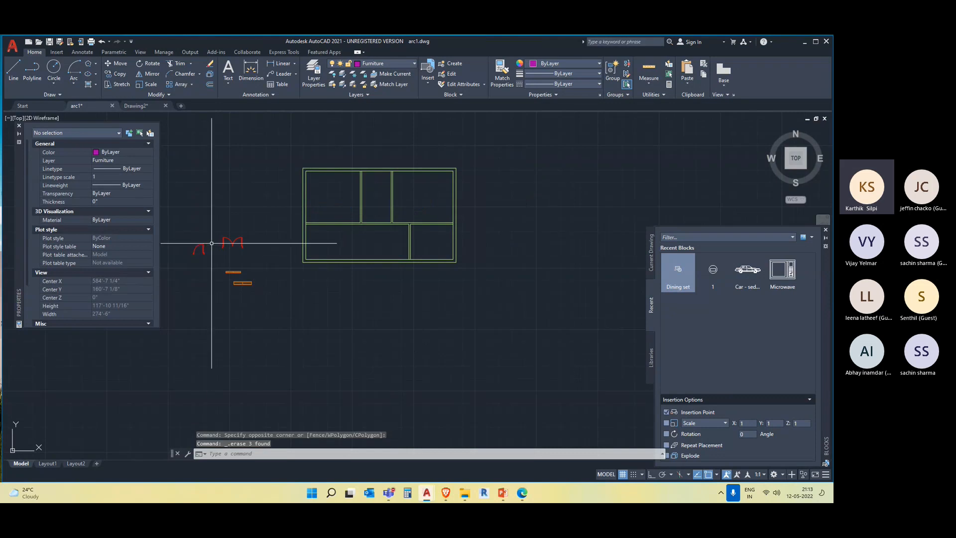
scroll(202, 254, up, 2)
click(290, 260)
click(264, 226)
key(Escape)
click(298, 252)
key(Escape)
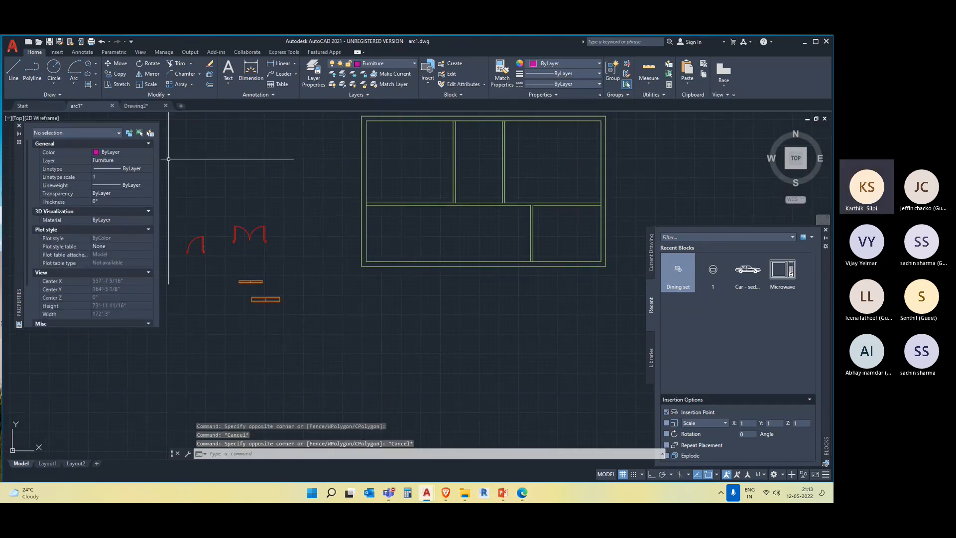
scroll(200, 201, up, 4)
click(390, 299)
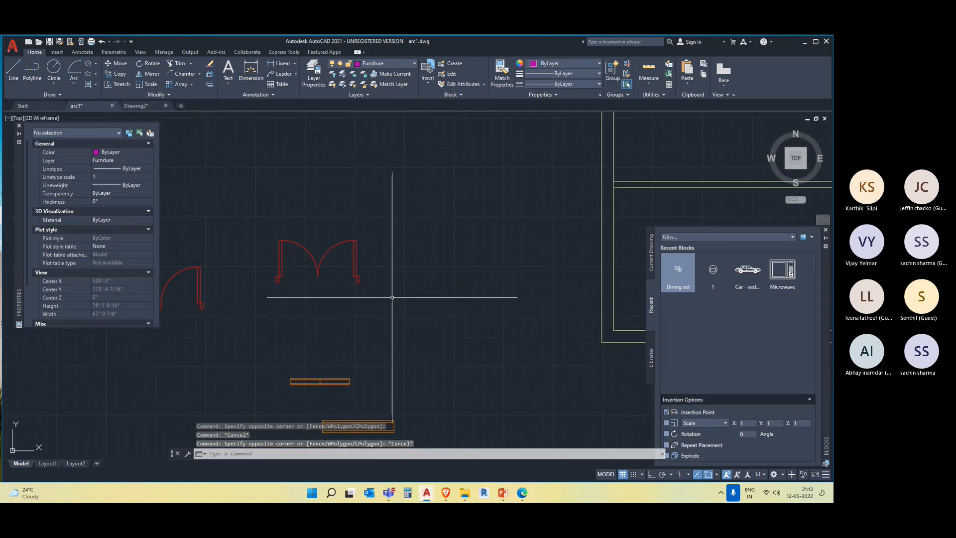
click(248, 200)
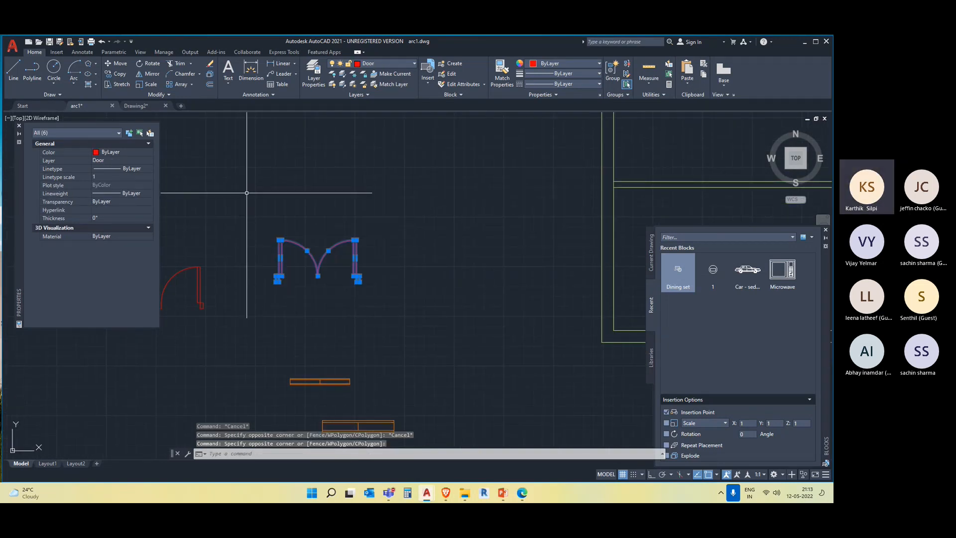
key(Escape)
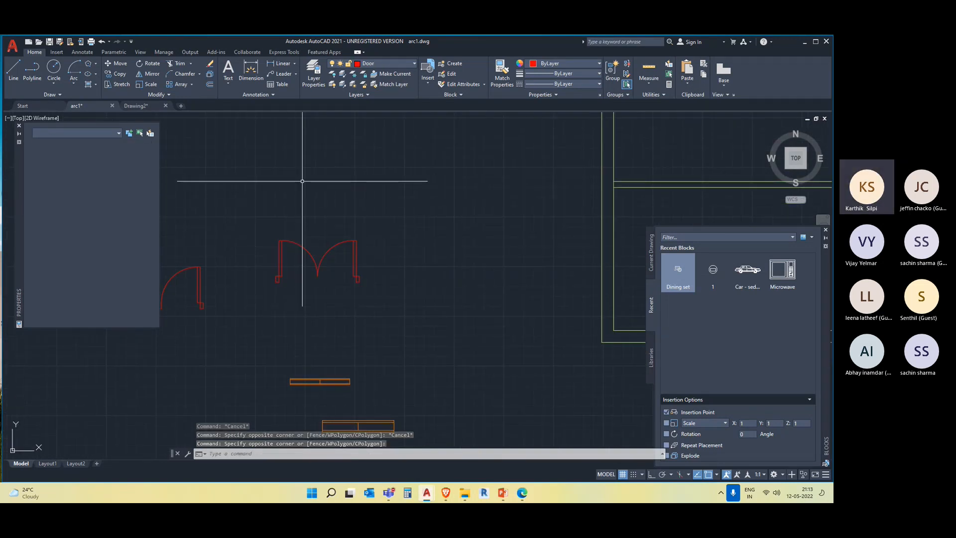
Step: Start a block definition named Double Window with its base point at the lower-left corner of the double door's left jamb
click(456, 64)
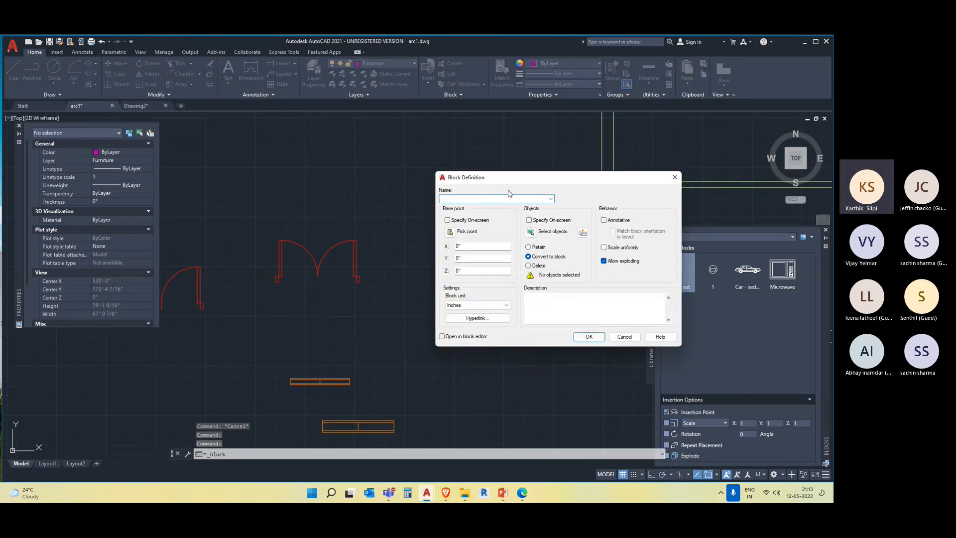
text(Double Win)
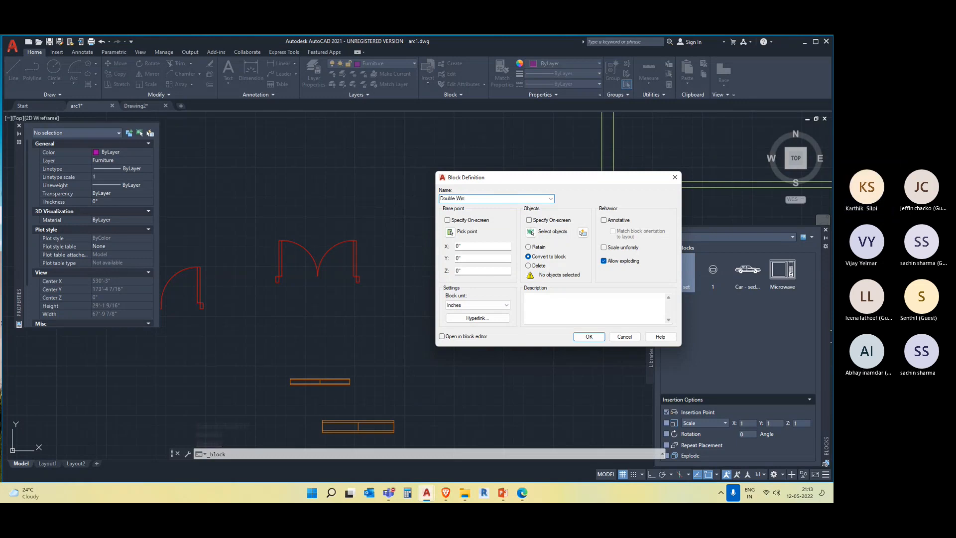
text(dow)
key(BackSpace)
key(BackSpace)
key(BackSpace)
key(BackSpace)
text(ndow)
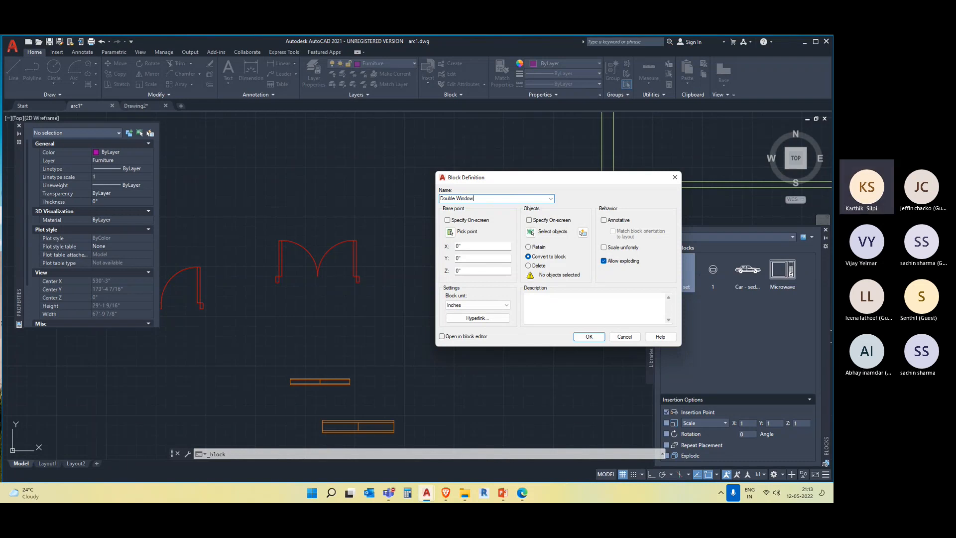
click(449, 232)
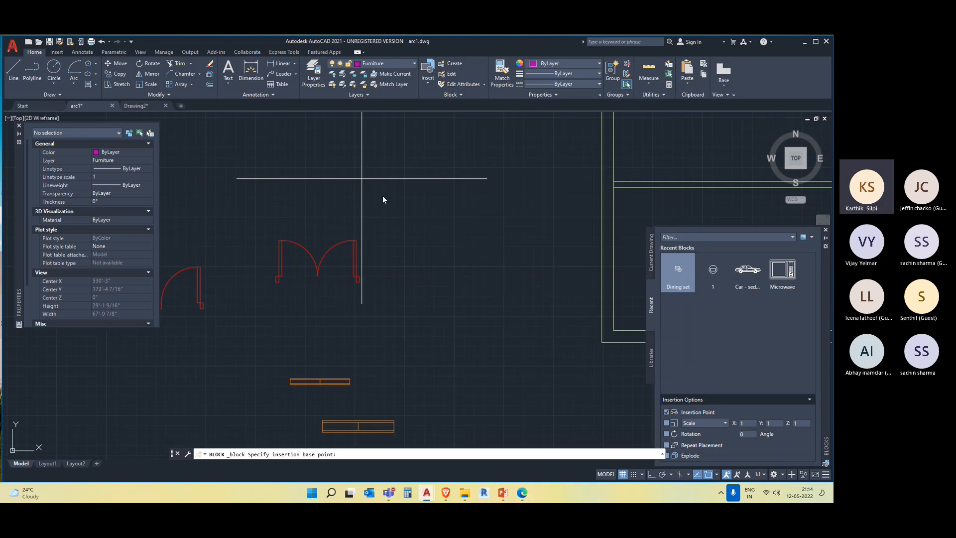
scroll(277, 280, up, 4)
click(274, 273)
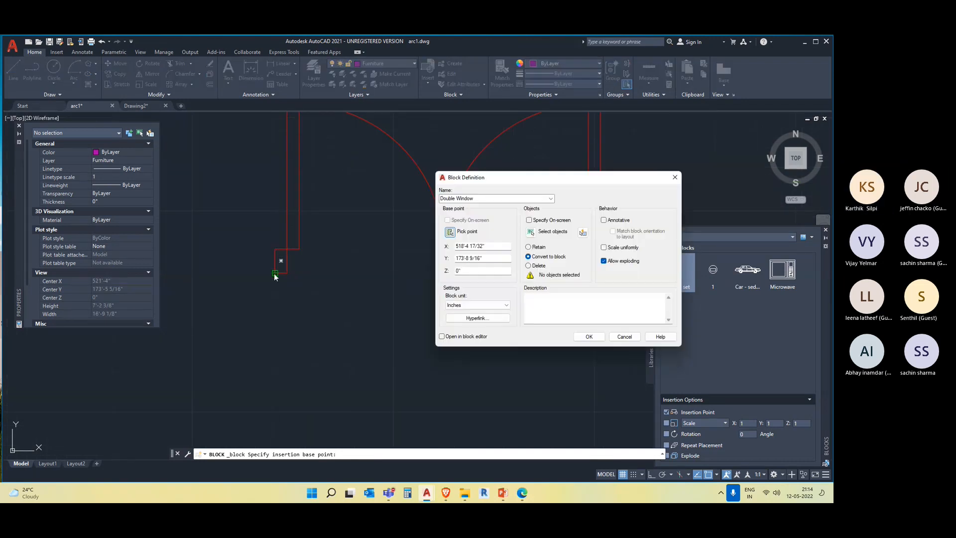
Step: Select all the double door's geometry for the block, choose Retain for the originals, and create the block
click(531, 232)
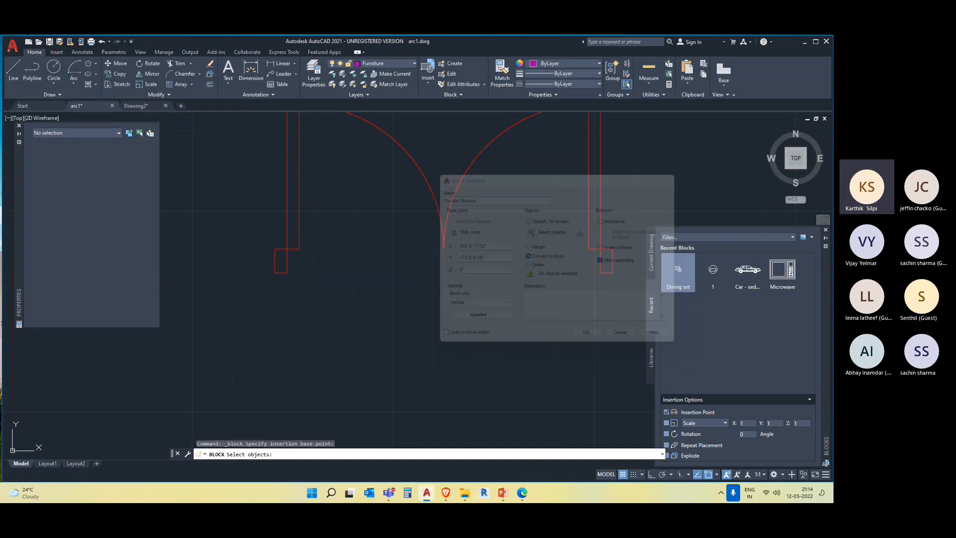
scroll(440, 239, down, 4)
click(482, 259)
click(402, 187)
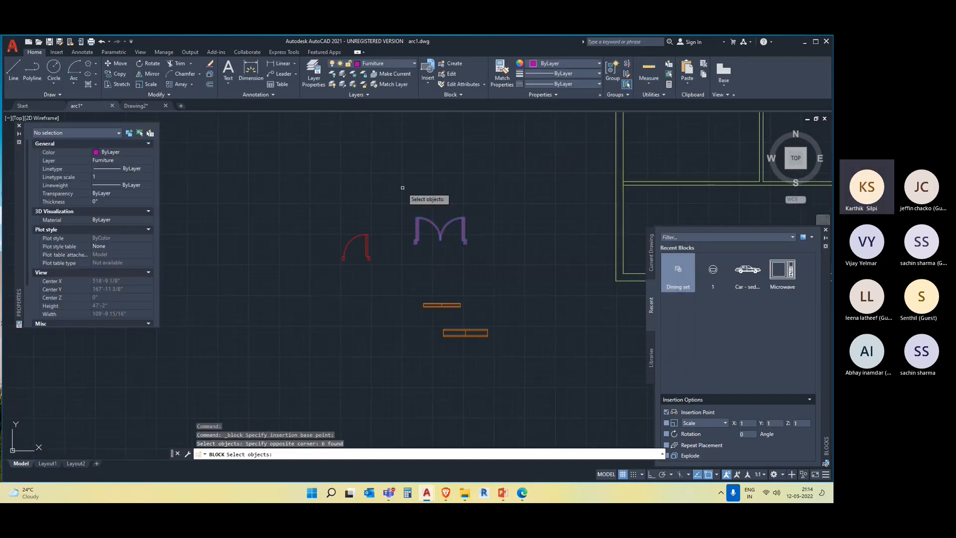
key(Return)
mouse_move(557, 172)
mouse_down()
mouse_move(584, 140)
mouse_move(666, 122)
mouse_up()
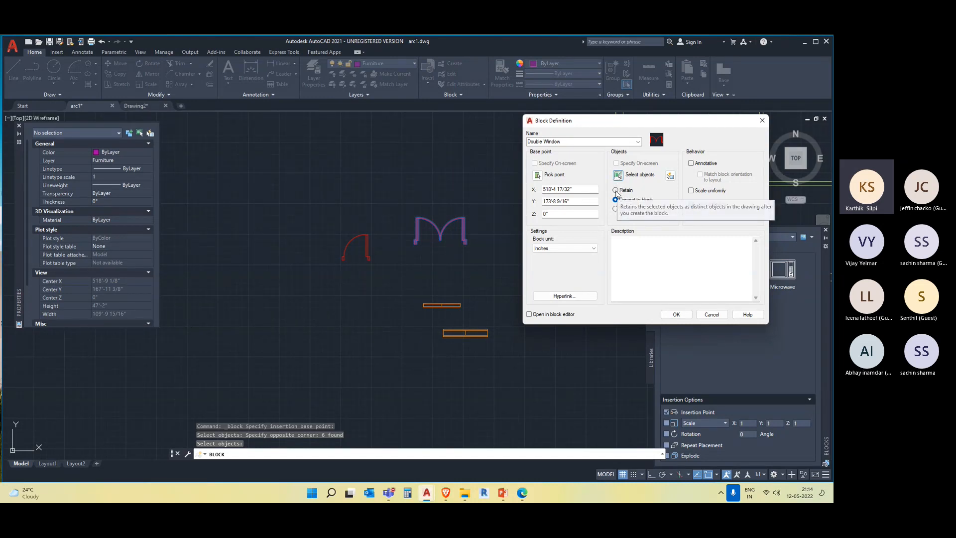
click(676, 314)
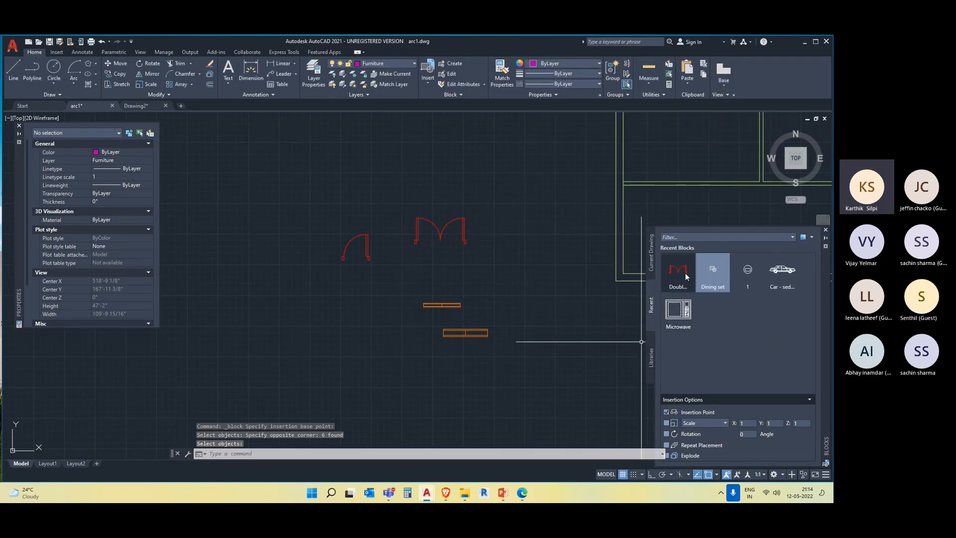
Step: Select the original double door geometry to check whether it is still separate objects, and clear the selection
key(Escape)
scroll(465, 224, up, 2)
click(465, 245)
key(Escape)
click(454, 277)
click(417, 244)
key(Escape)
click(408, 260)
click(379, 241)
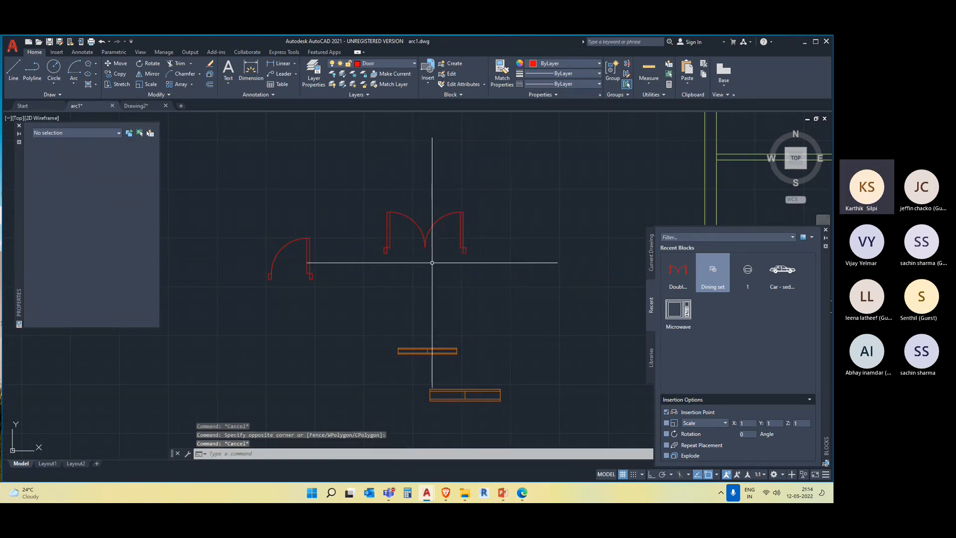
click(438, 213)
key(Escape)
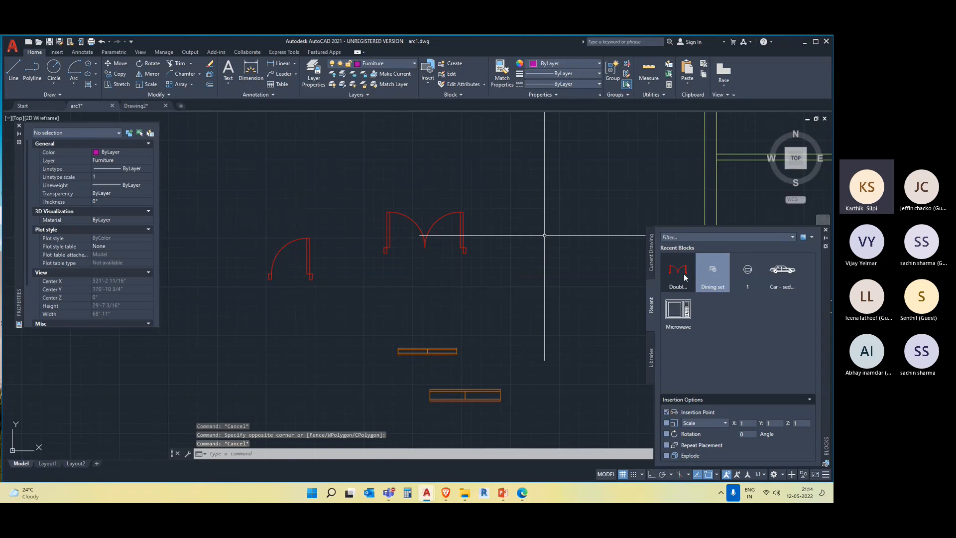
scroll(527, 261, up, 2)
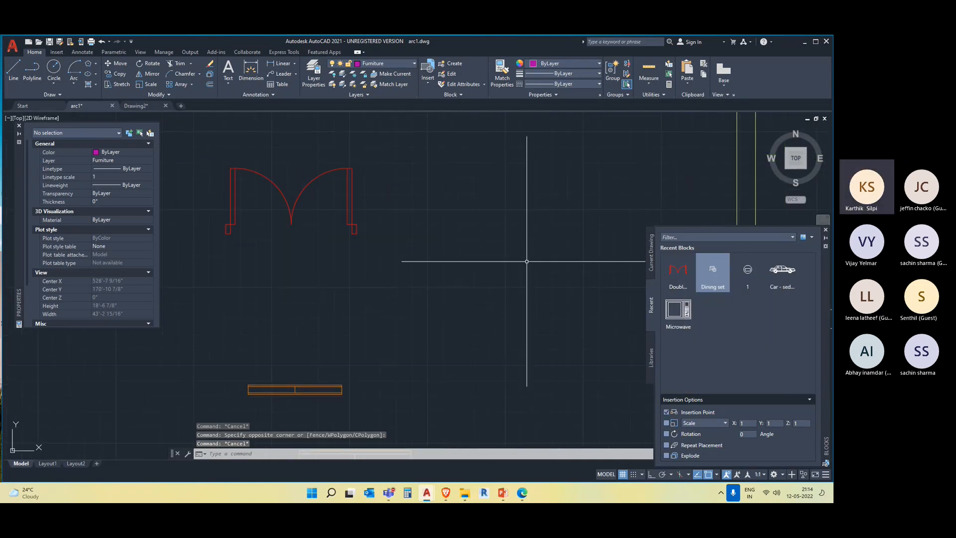
scroll(351, 284, down, 2)
mouse_move(398, 306)
middle_down()
mouse_move(387, 297)
mouse_move(423, 295)
middle_up()
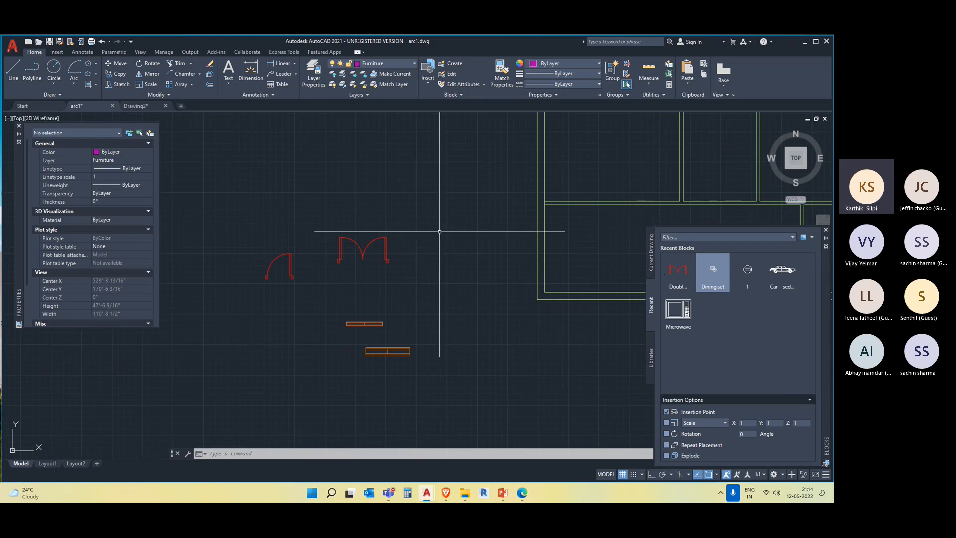
drag(440, 276, 306, 209)
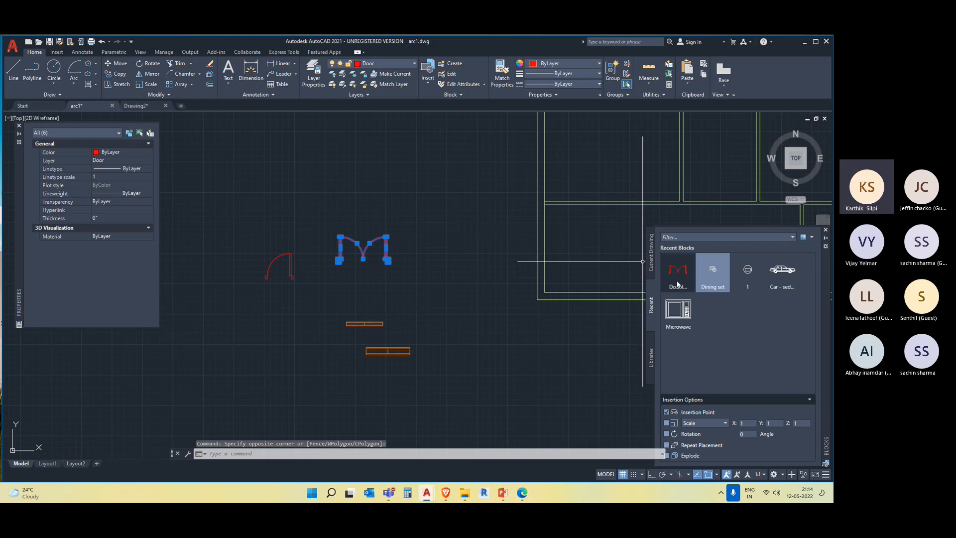
key(Escape)
Step: Start a block definition named Door with its base point at the lower-right corner of the single door's right jamb
middle_drag(322, 278, 331, 278)
scroll(331, 278, up, 2)
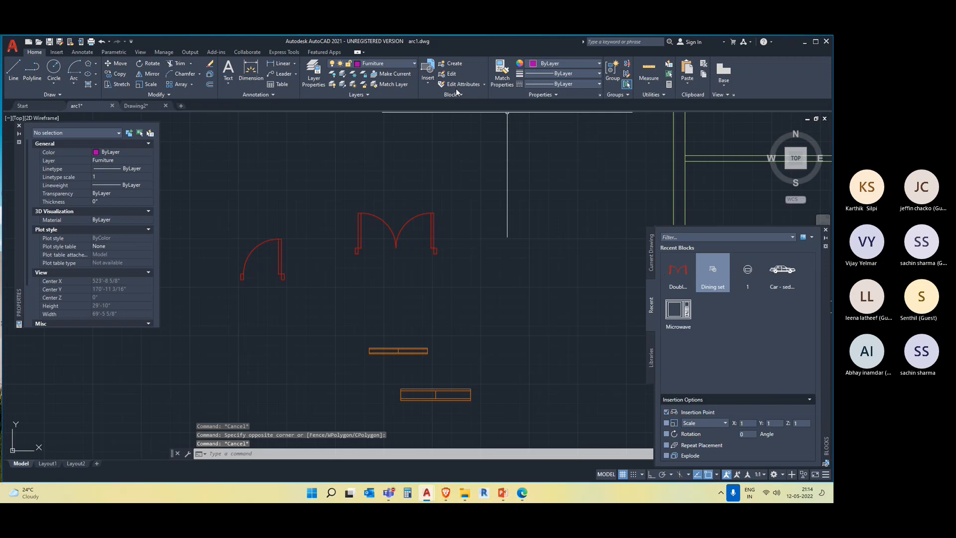
click(451, 64)
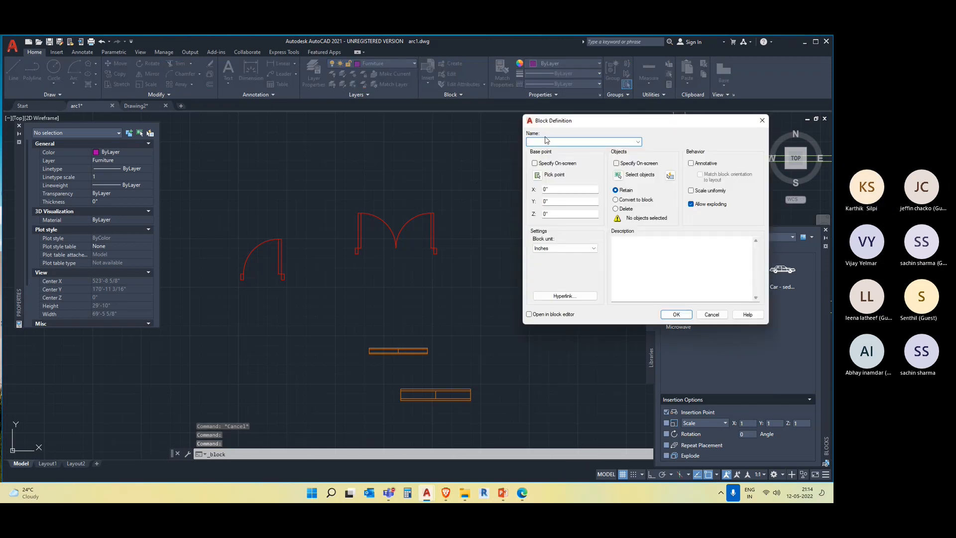
text(Door)
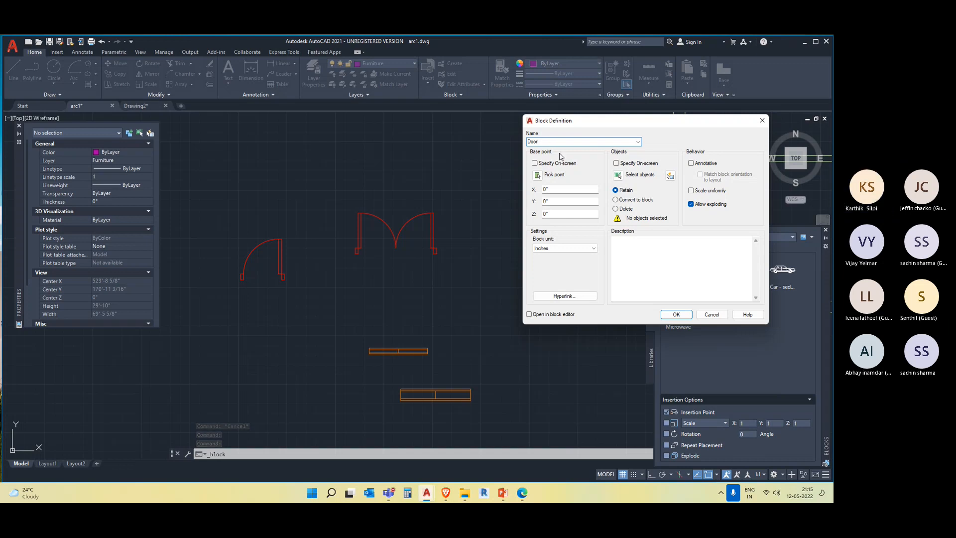
click(539, 175)
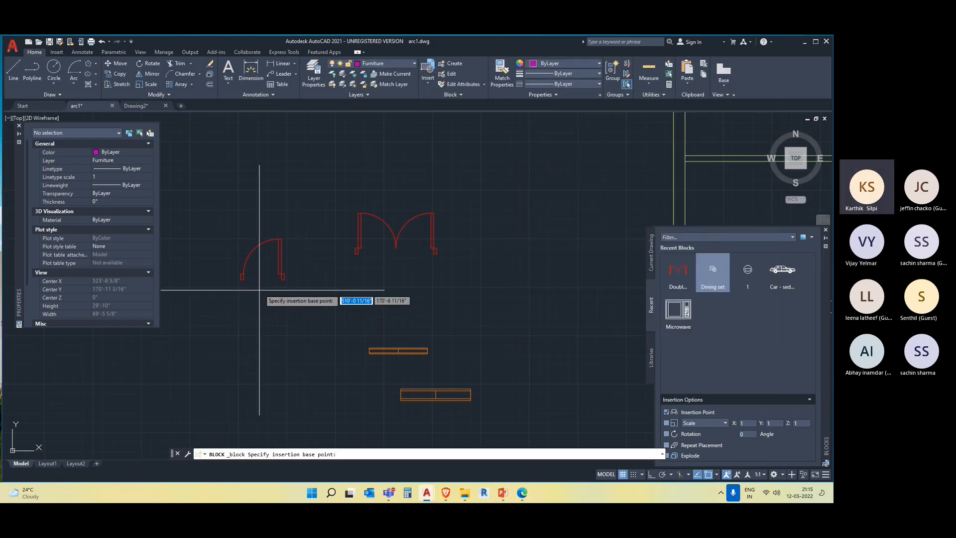
scroll(298, 279, up, 4)
click(318, 267)
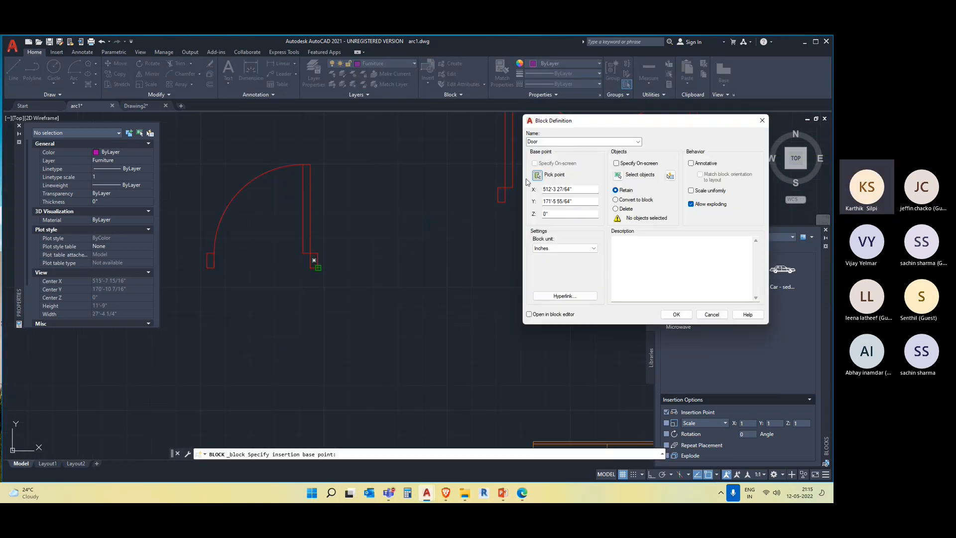
Step: Select all the single door's geometry for the Door block, choose Delete for the originals, and create the block
click(617, 175)
click(345, 295)
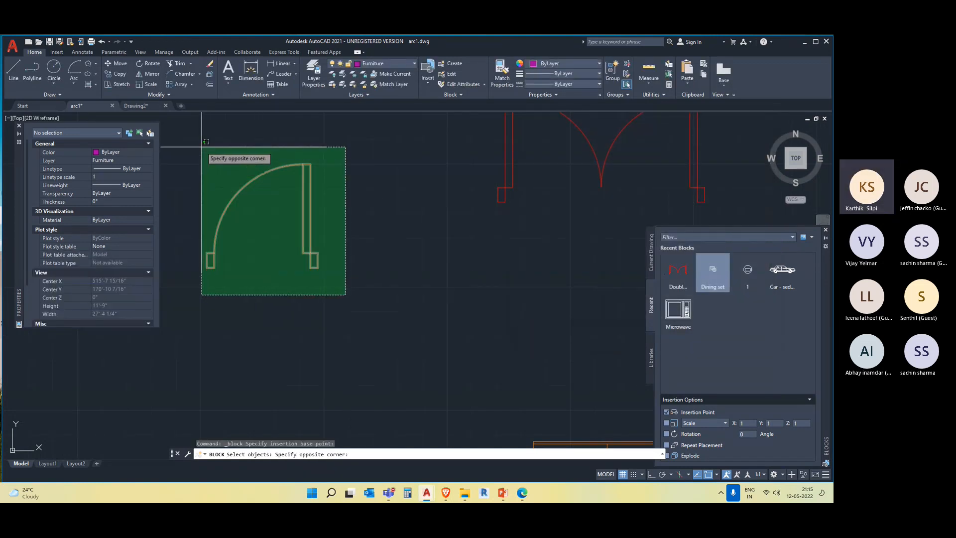
click(202, 146)
key(Return)
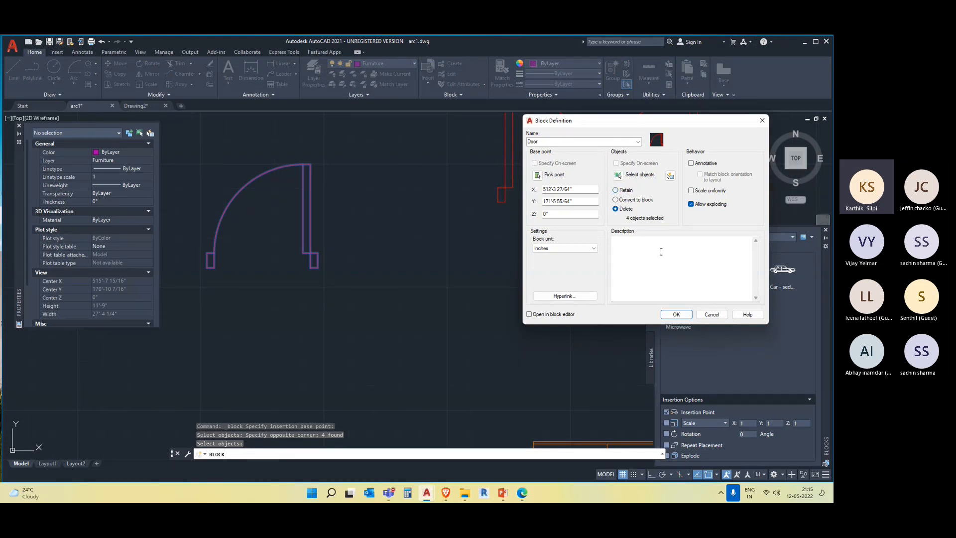
click(676, 315)
scroll(392, 207, down, 5)
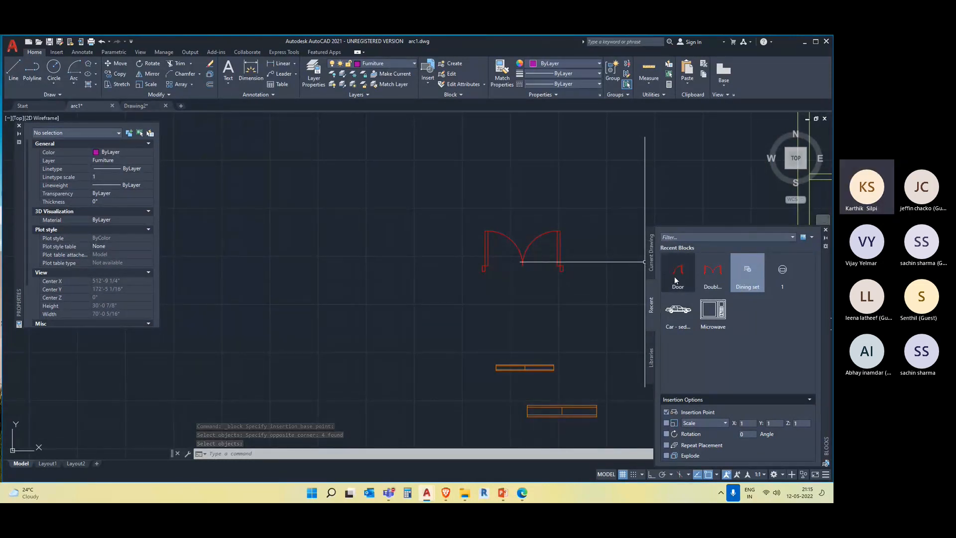
Step: Open a new block definition, enable Scale uniformly, and try to create the block without a name
mouse_move(675, 280)
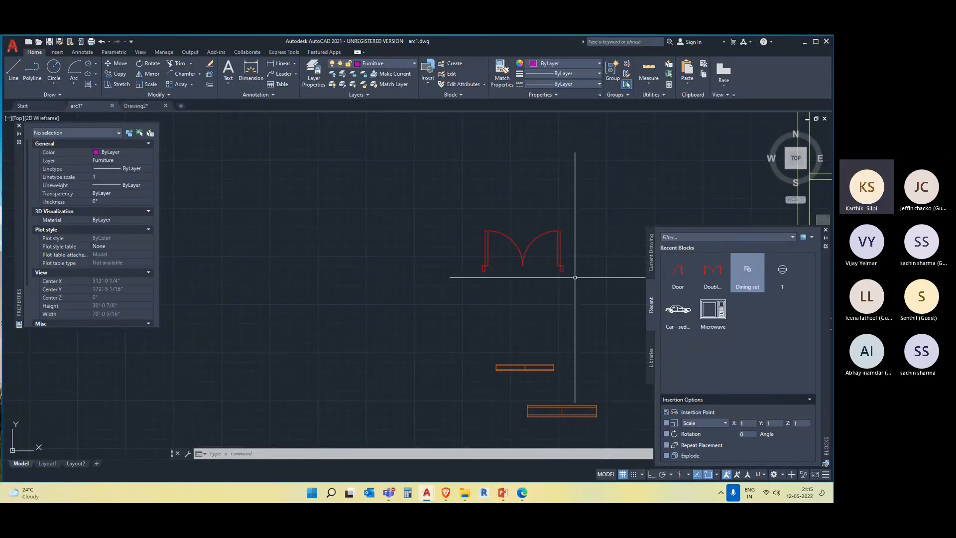
middle_drag(548, 262, 474, 249)
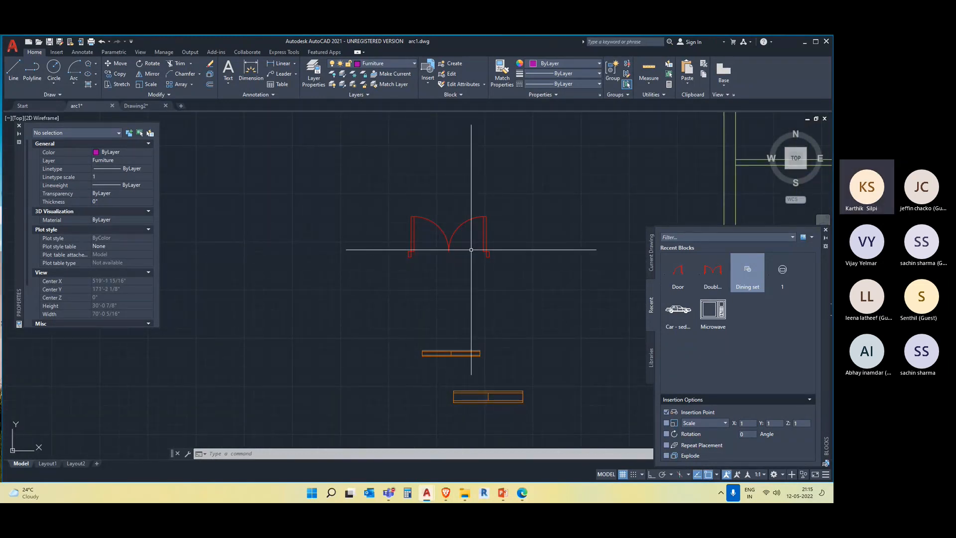
click(449, 64)
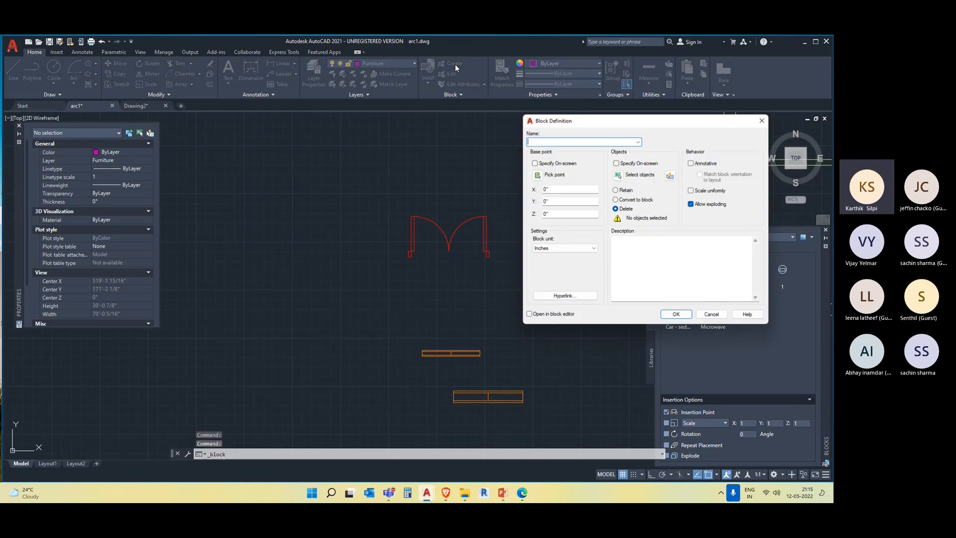
drag(630, 126, 451, 120)
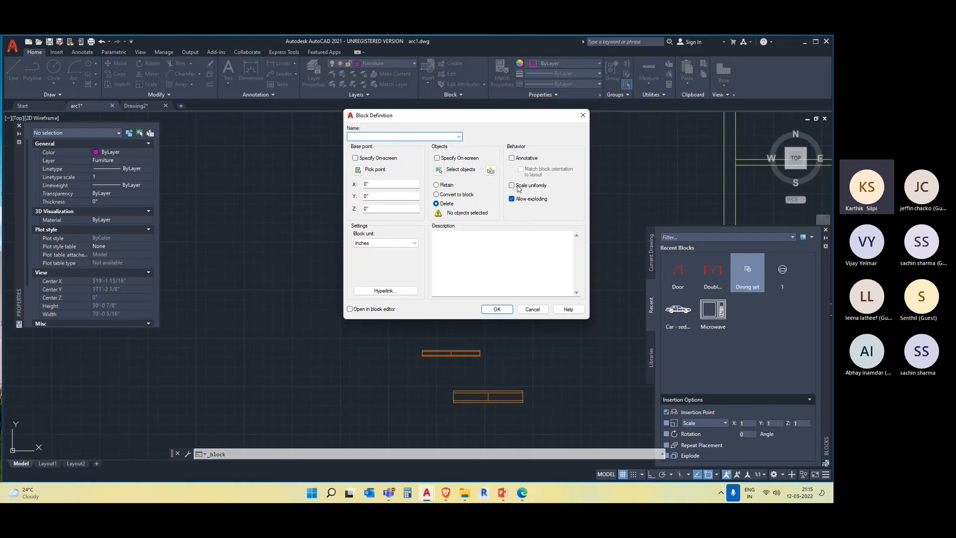
mouse_move(556, 114)
mouse_down()
mouse_move(518, 128)
mouse_move(353, 136)
mouse_up()
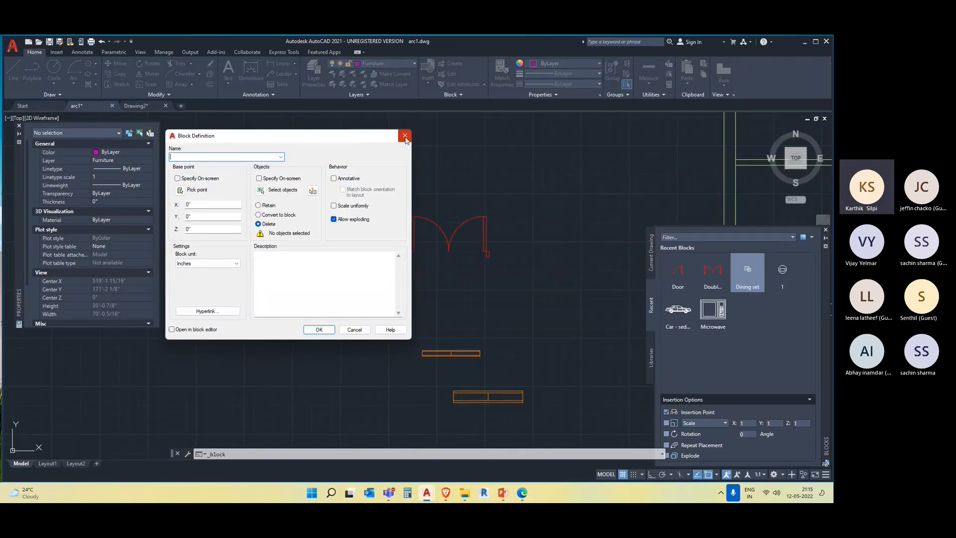
drag(348, 141, 296, 136)
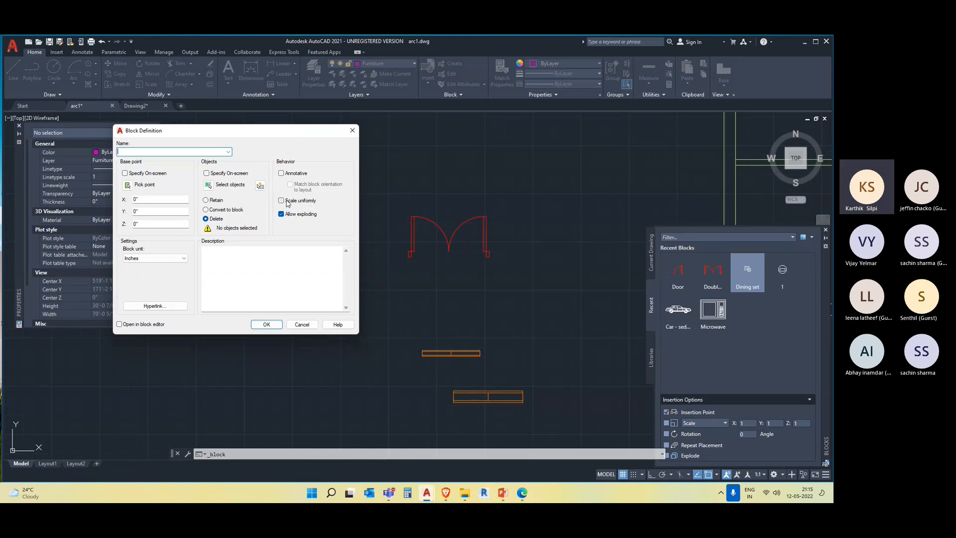
click(287, 203)
click(282, 201)
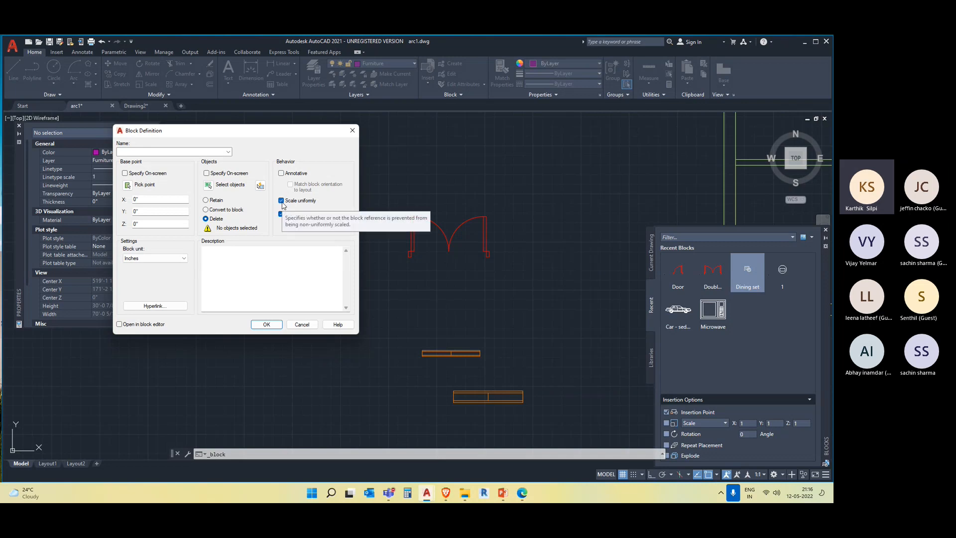
click(268, 324)
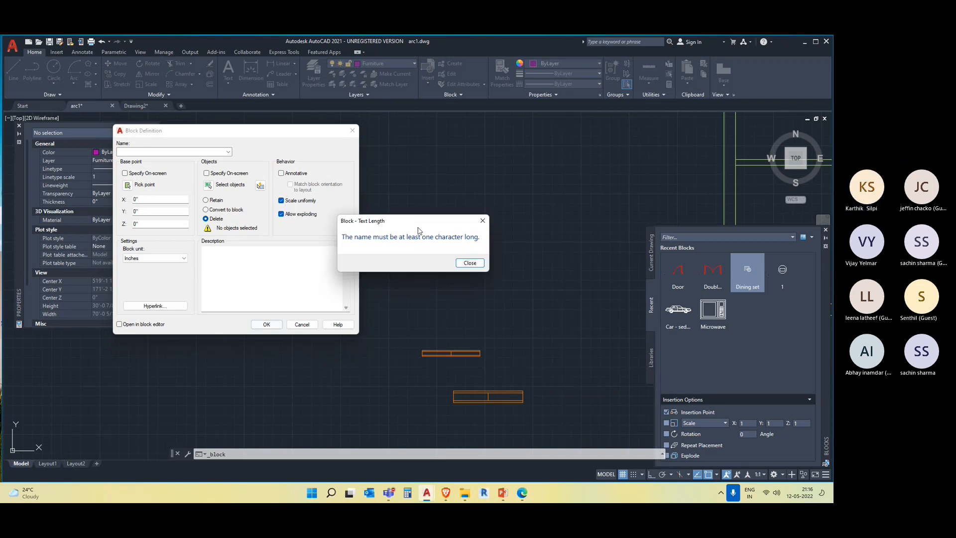
click(467, 262)
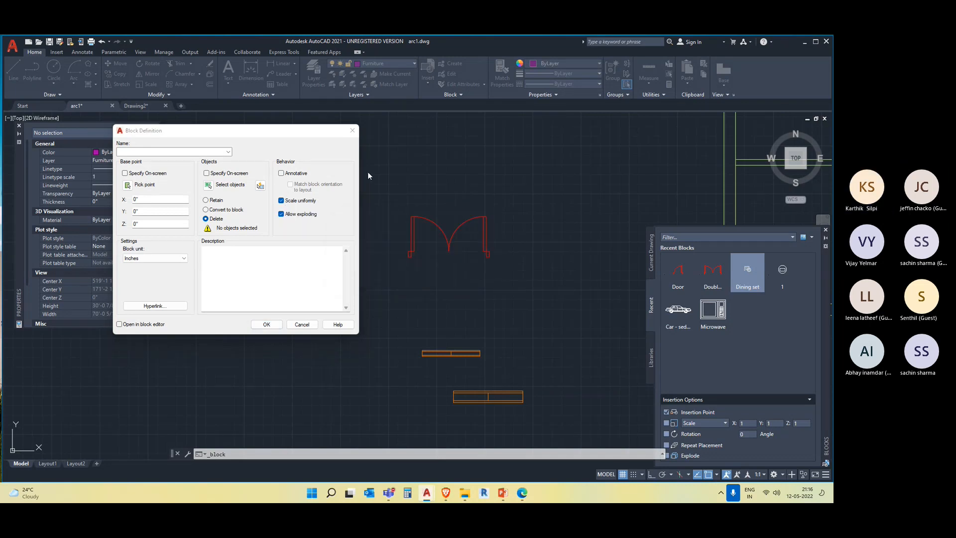
Step: Cancel the unfinished block definition and start inserting a block into the floor plan
click(352, 131)
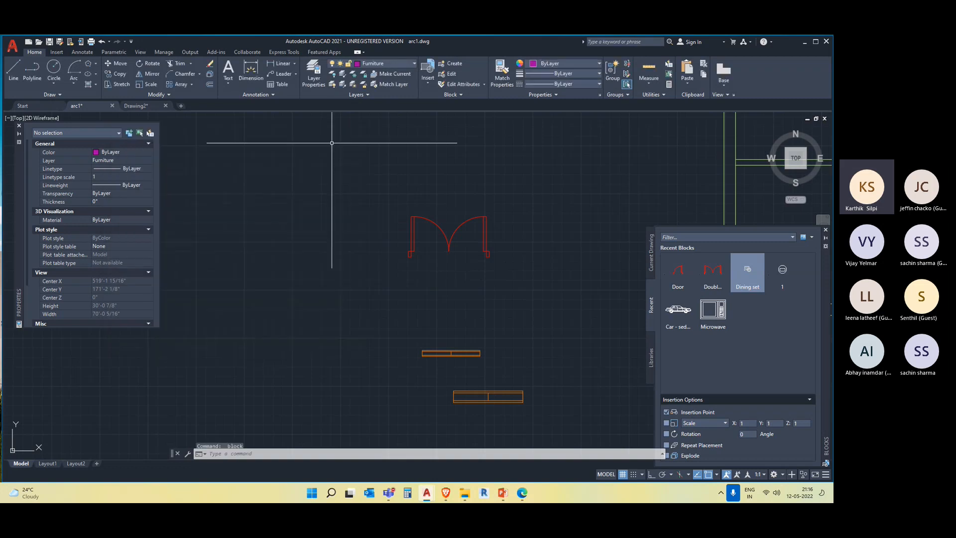
middle_drag(502, 332, 373, 314)
scroll(373, 313, down, 3)
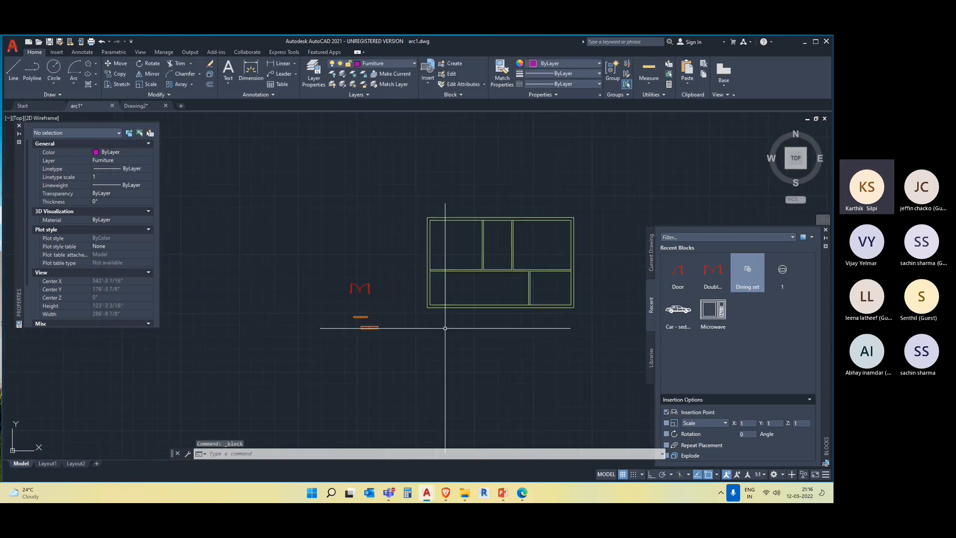
click(826, 230)
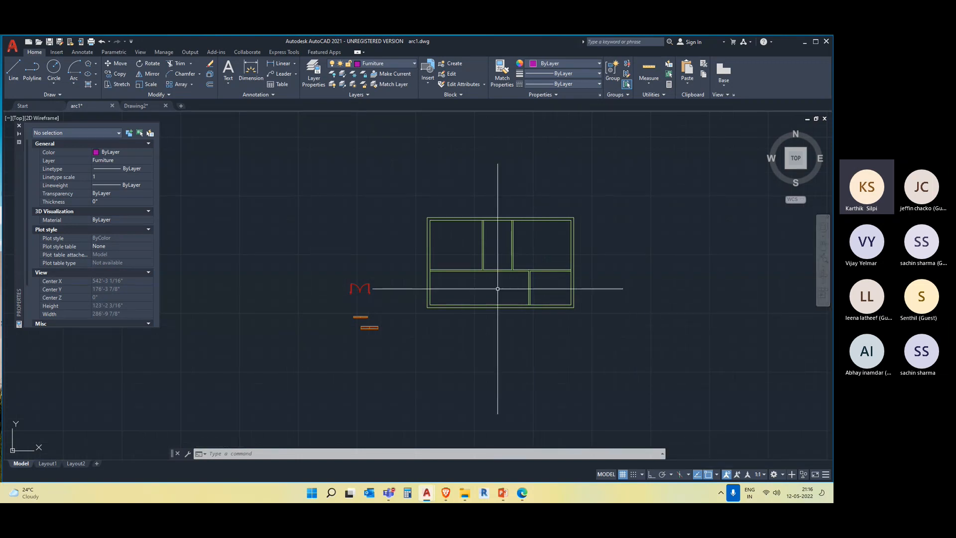
middle_drag(443, 329, 380, 325)
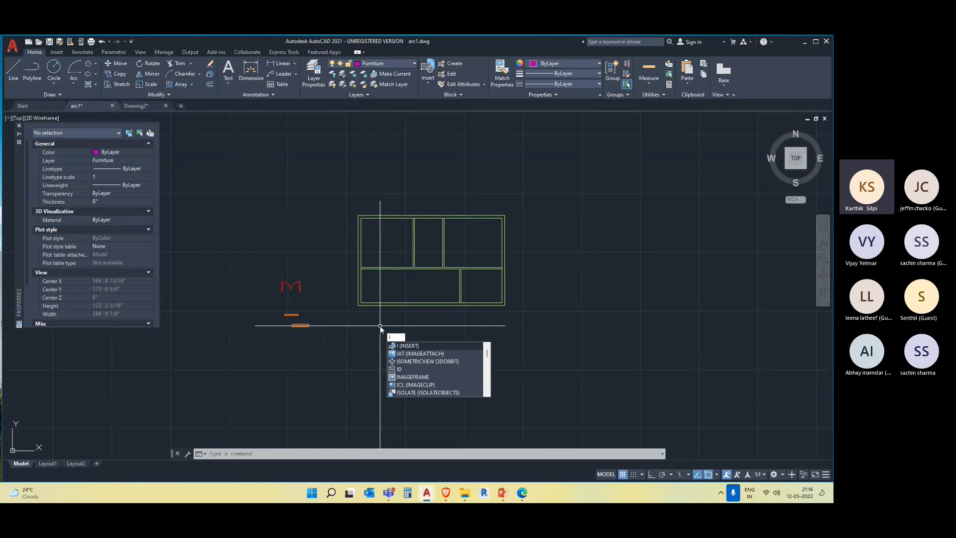
key(Return)
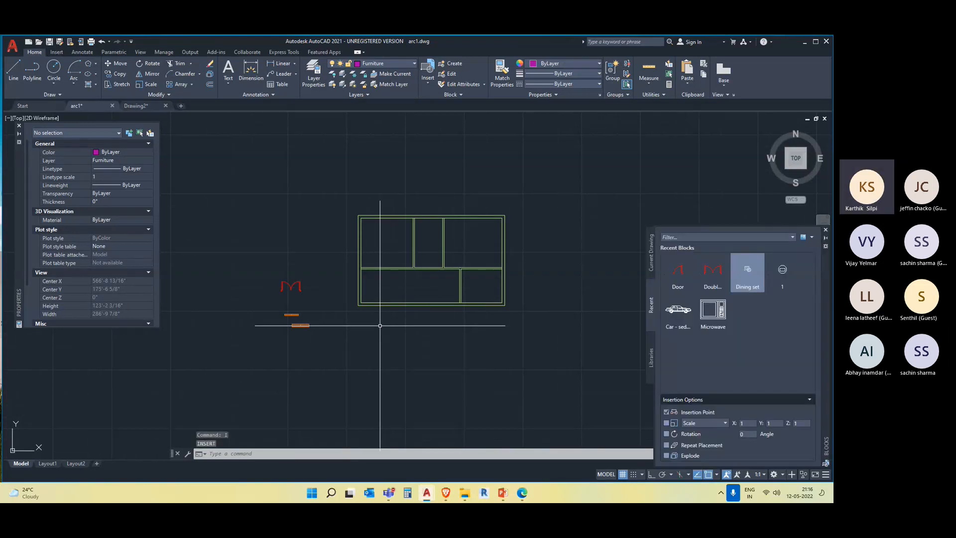
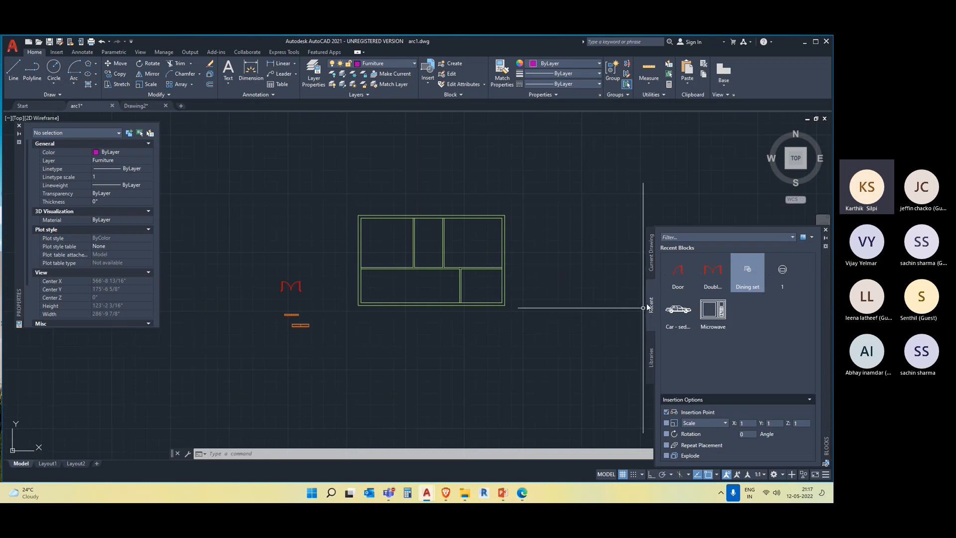
Step: Insert the Double Window block onto the outer line of the floor plan's bottom wall, towards its left end
mouse_move(709, 280)
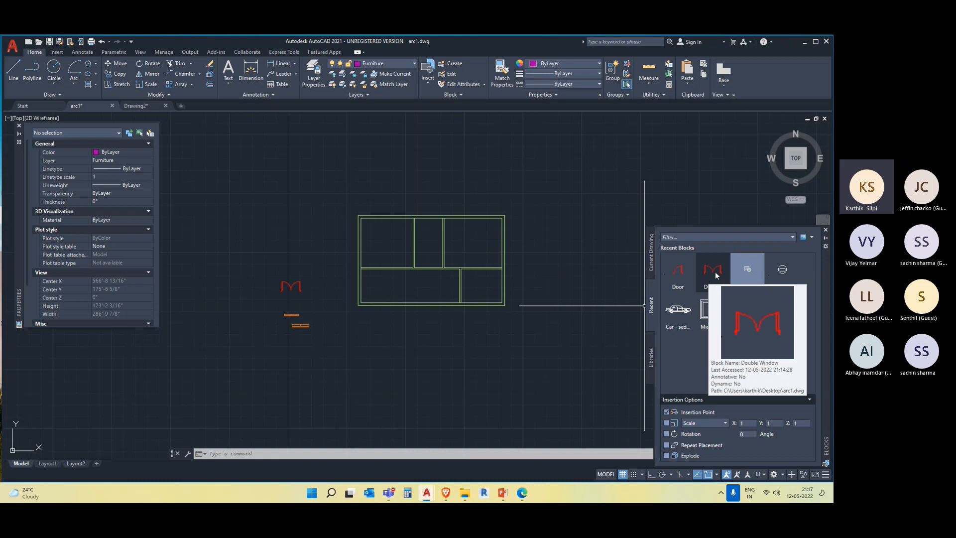
click(713, 277)
scroll(413, 330, up, 8)
scroll(421, 295, down, 6)
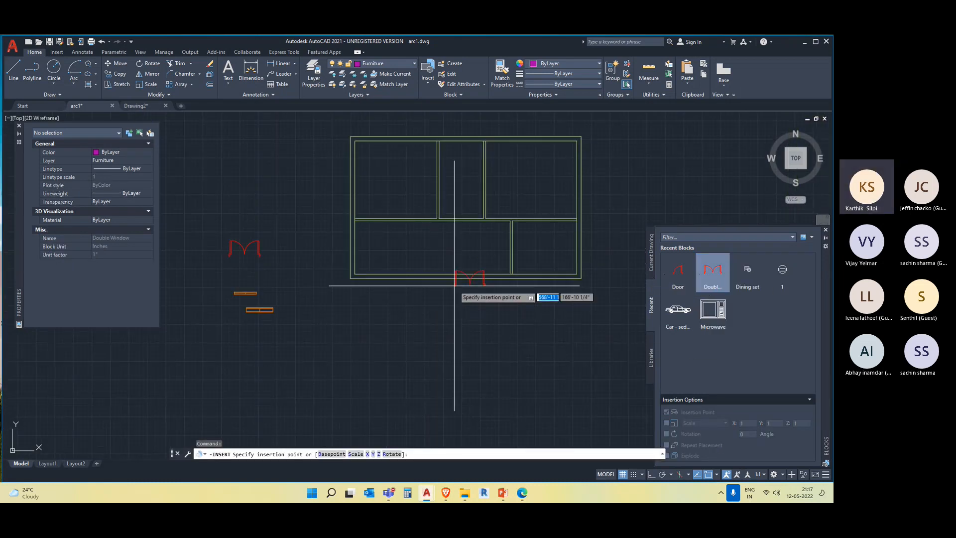
scroll(378, 276, up, 5)
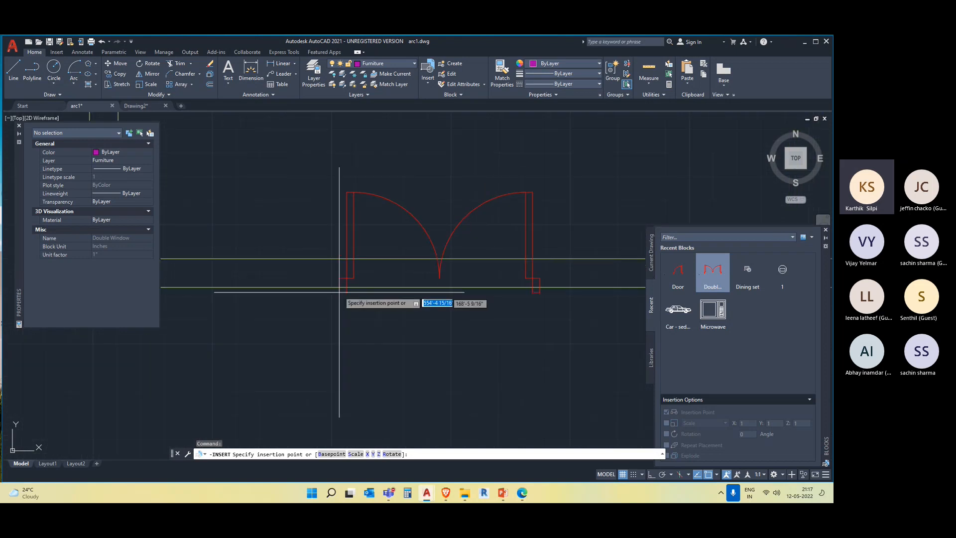
click(340, 288)
scroll(413, 339, down, 3)
scroll(497, 378, down, 4)
scroll(375, 278, up, 5)
Step: Mirror the inserted double door block about the bottom wall's outer line so it opens outward, erasing the source object
click(375, 280)
click(331, 262)
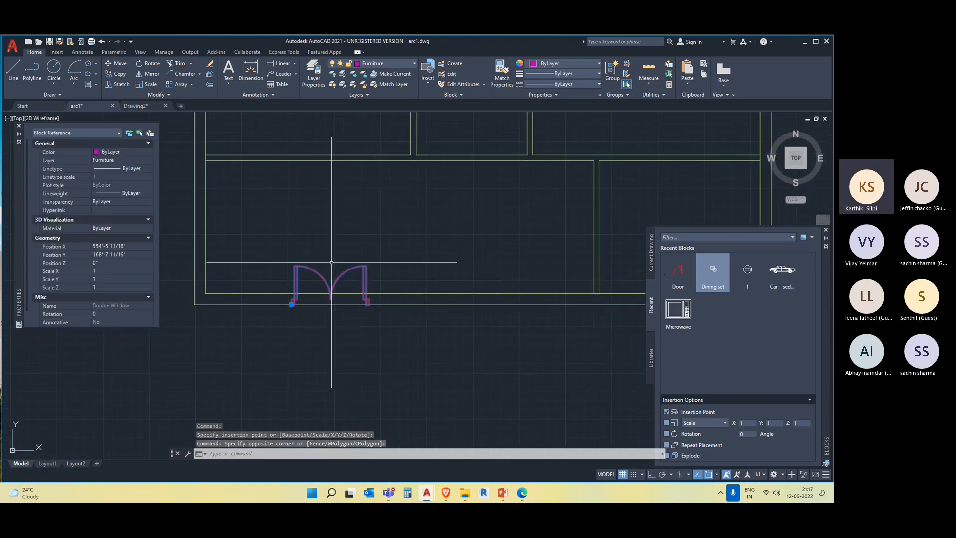
middle_drag(347, 287, 342, 247)
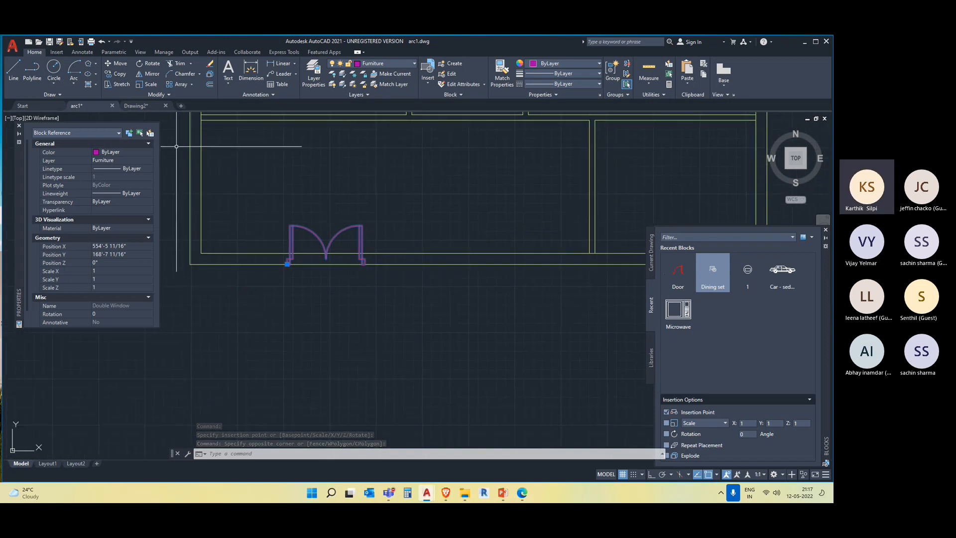
scroll(223, 218, up, 2)
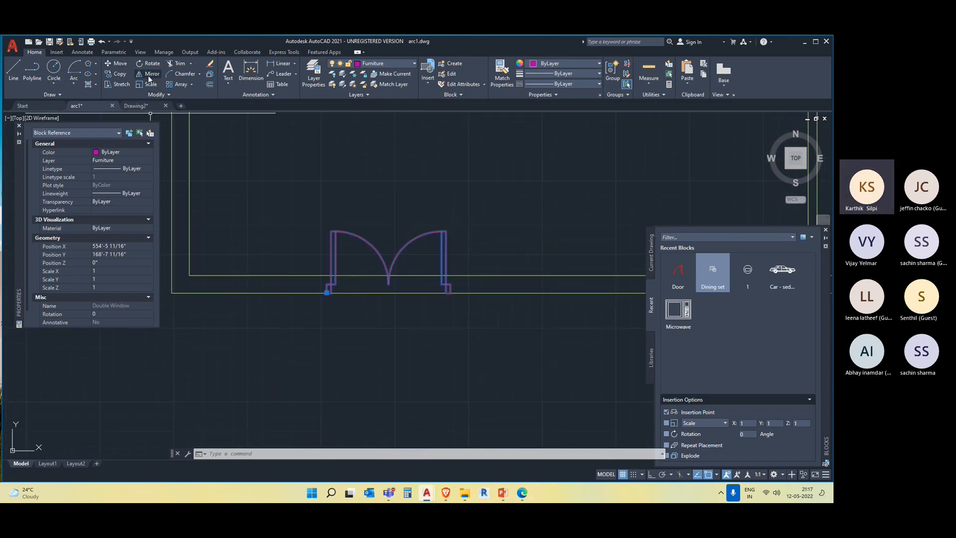
click(148, 76)
click(262, 293)
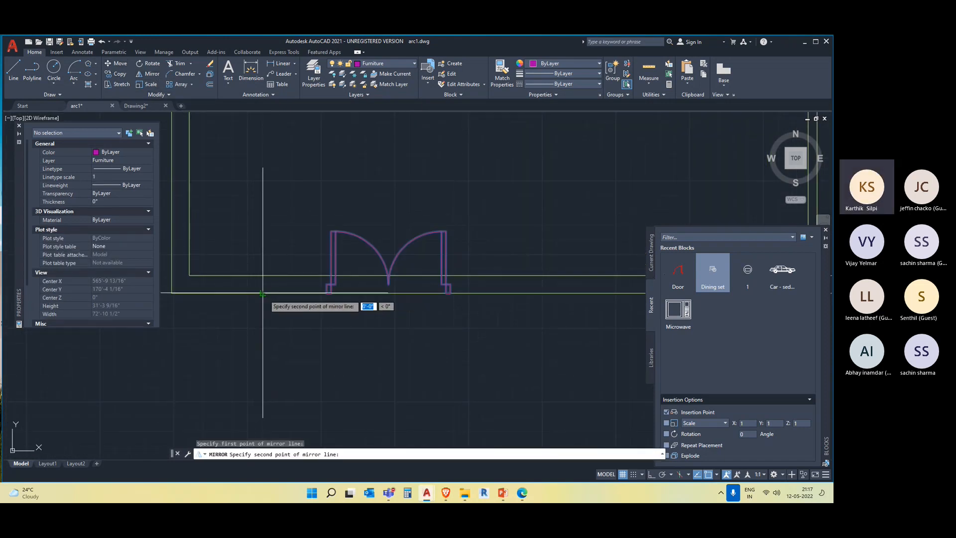
key(F8)
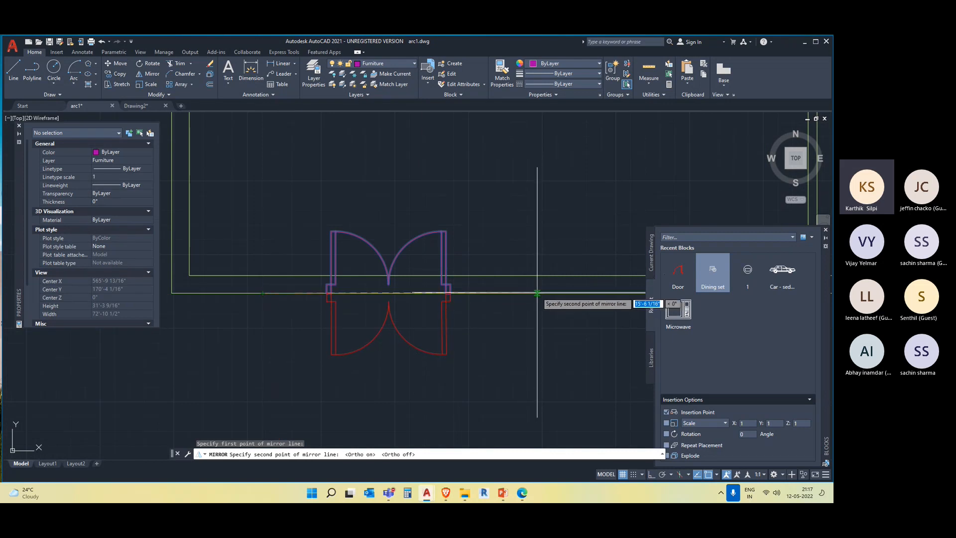
key(F8)
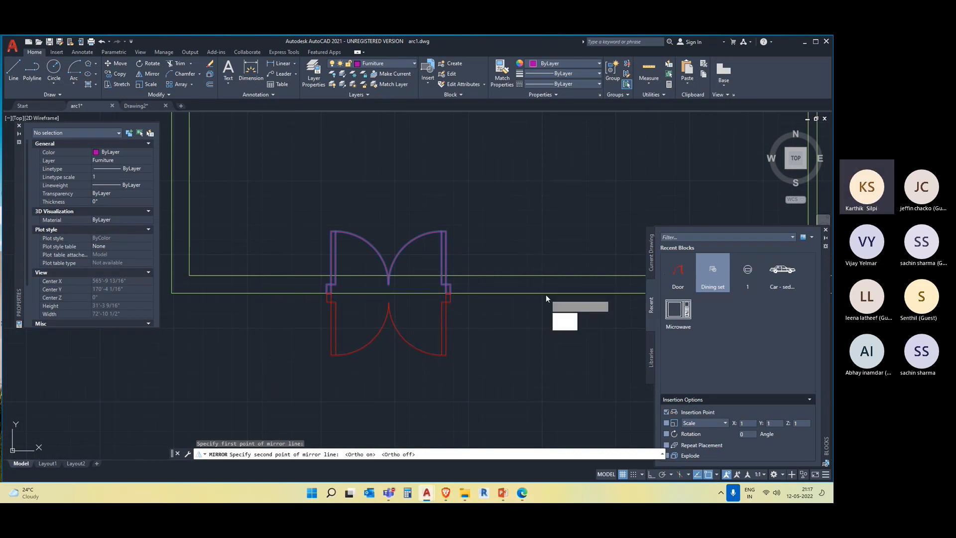
click(545, 294)
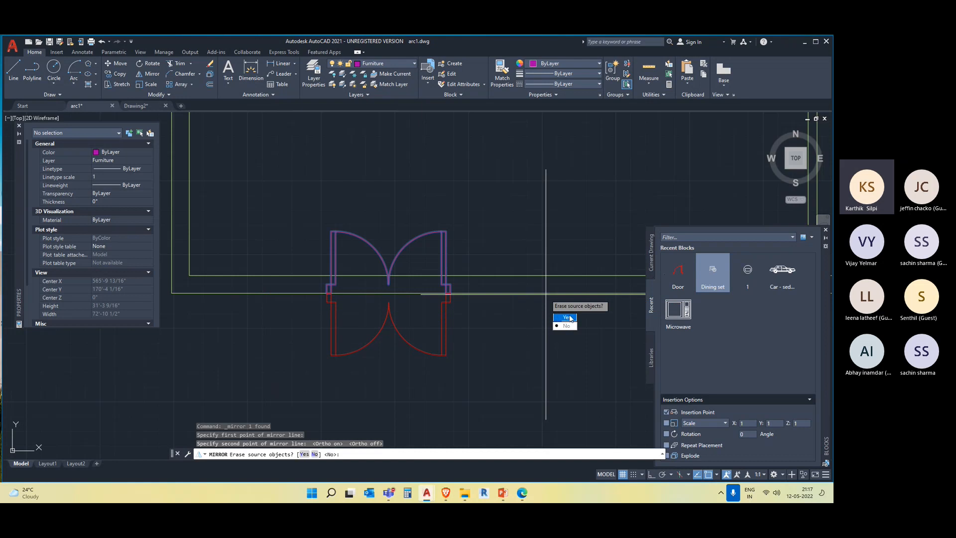
click(570, 318)
scroll(454, 341, down, 3)
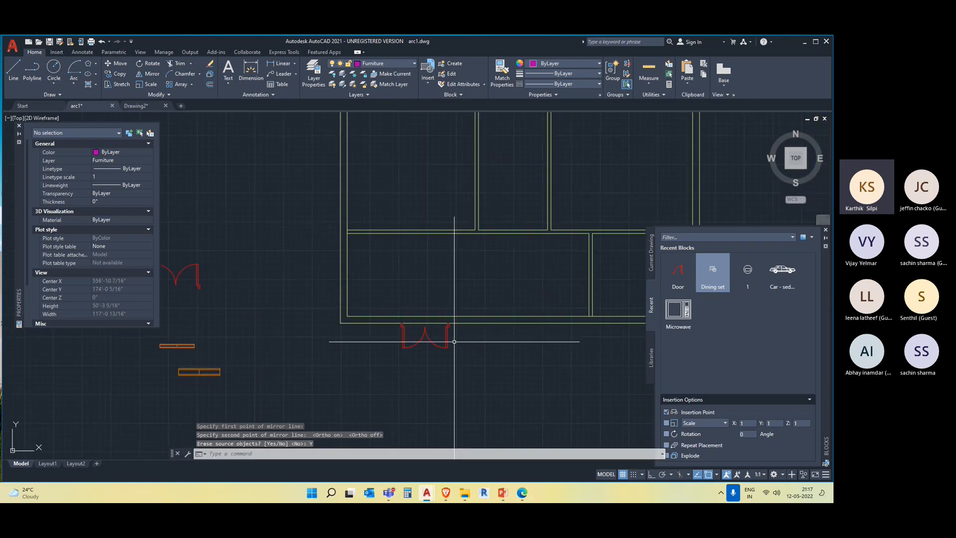
Step: Move the mirrored double door by its upper-right jamb corner from the bottom wall's outer line to its inner line
scroll(455, 338, up, 4)
scroll(431, 309, up, 4)
click(429, 310)
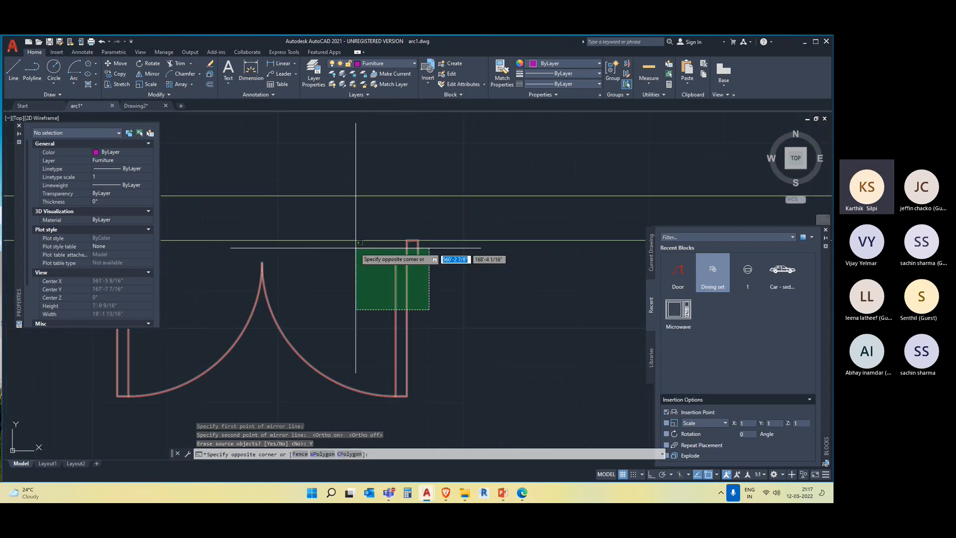
click(360, 243)
text(M)
key(Return)
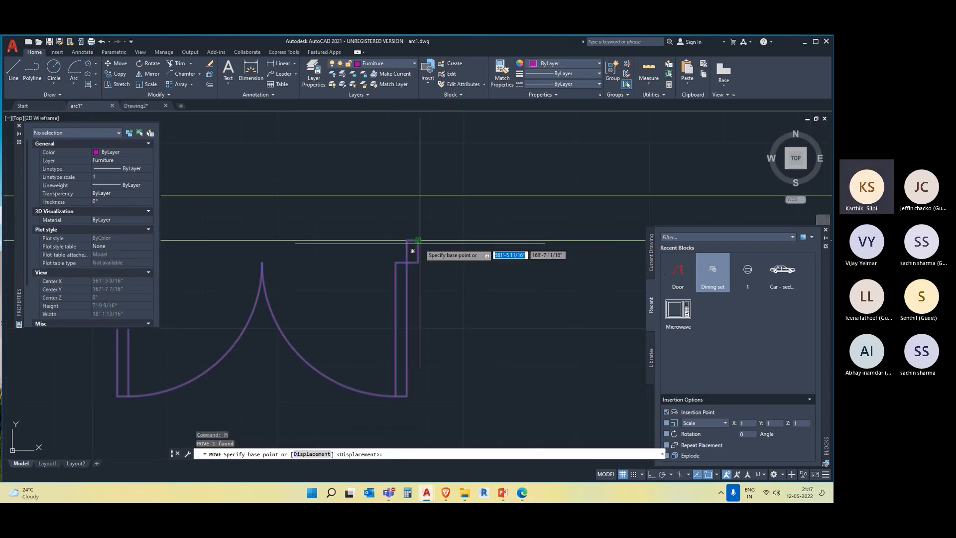
click(417, 240)
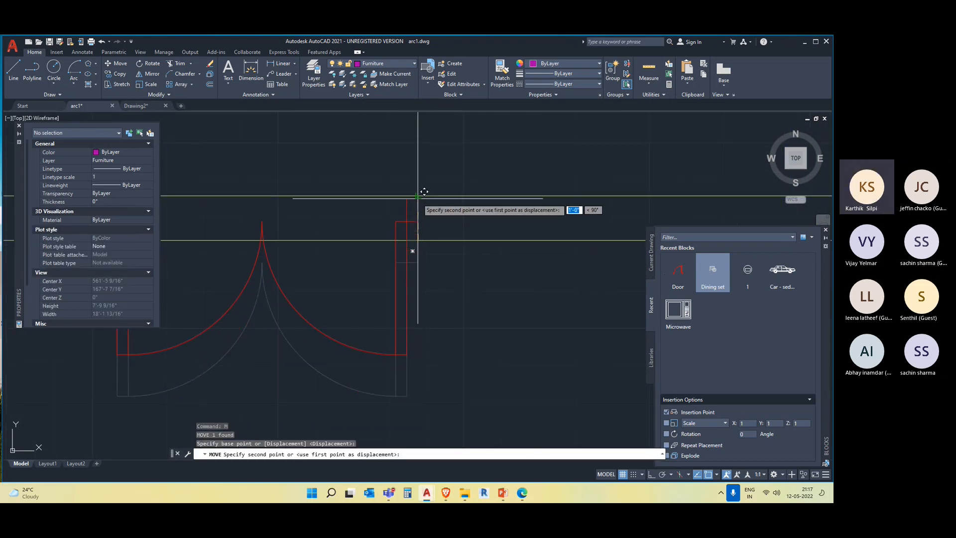
click(417, 197)
scroll(437, 275, down, 5)
scroll(382, 285, up, 5)
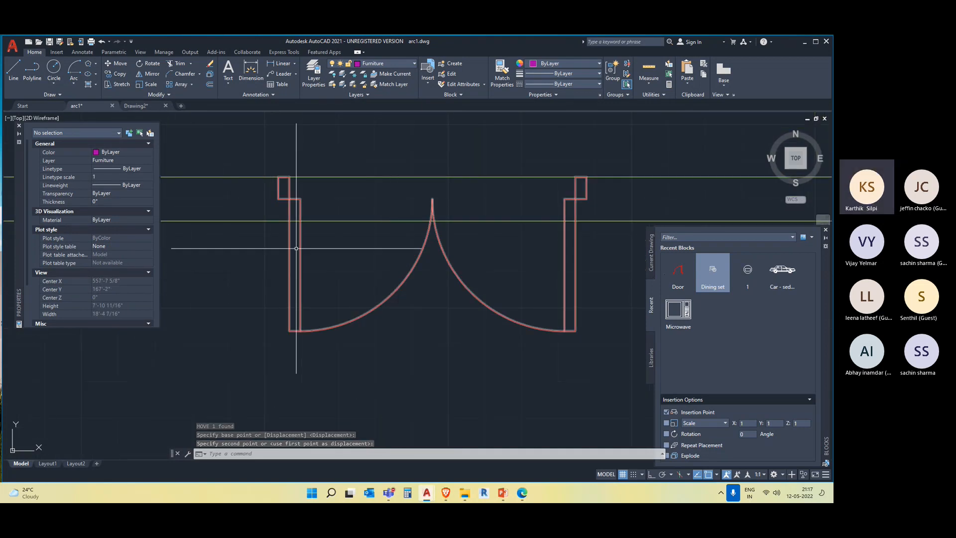
Step: Trim the inner and outer bottom wall lines between the double door's jambs to clear the opening
text(tr)
key(Return)
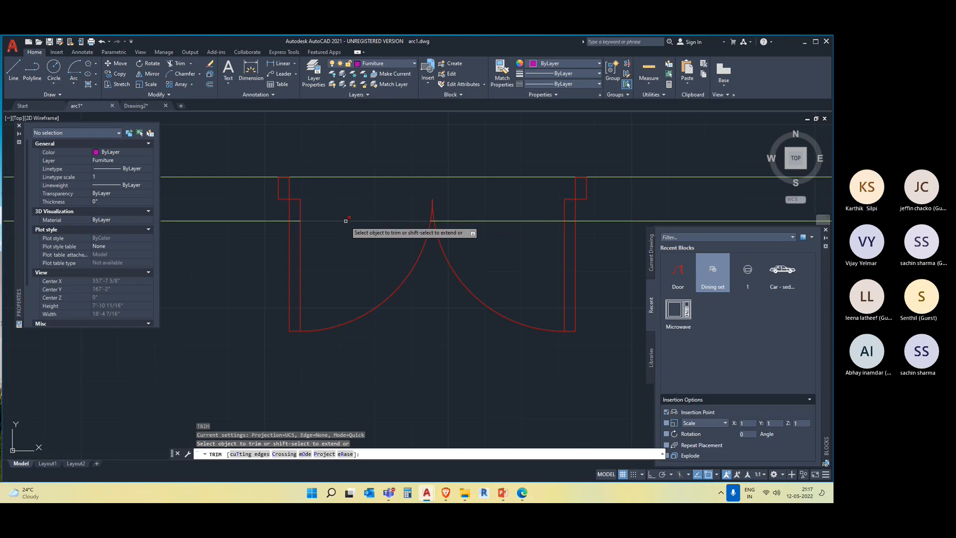
click(346, 220)
click(349, 177)
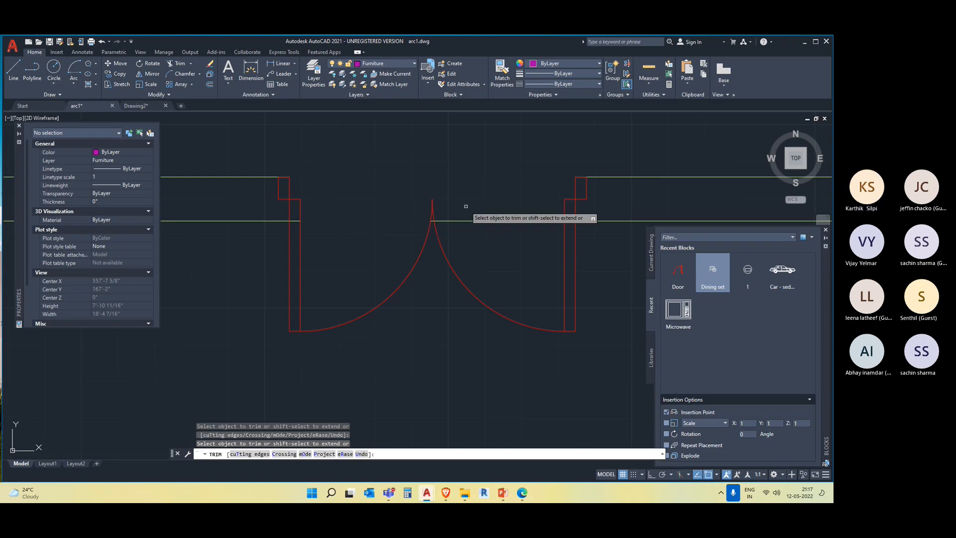
drag(463, 220, 459, 222)
scroll(431, 231, up, 2)
scroll(434, 226, up, 2)
click(444, 166)
scroll(441, 282, down, 4)
scroll(456, 343, down, 2)
scroll(484, 313, up, 4)
middle_drag(312, 345, 558, 327)
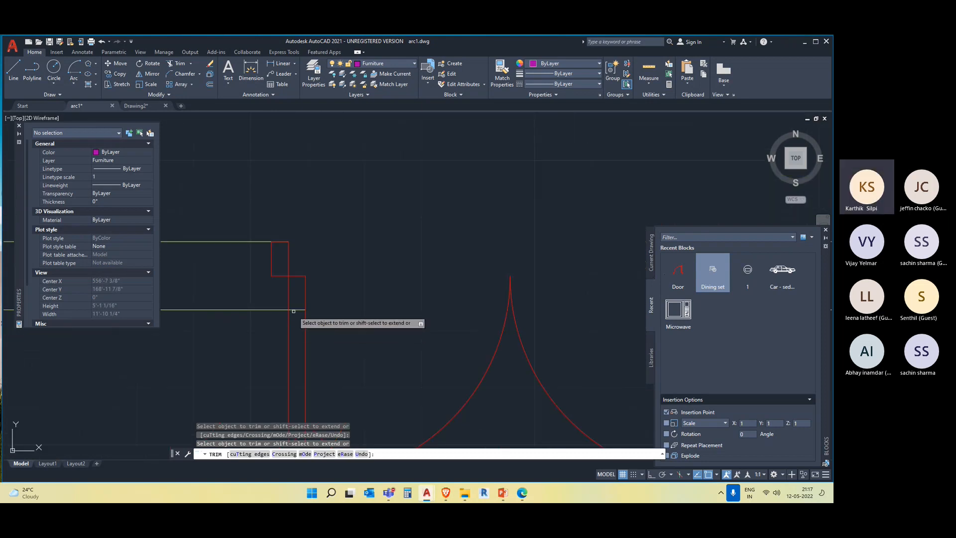
scroll(453, 320, down, 3)
scroll(413, 312, up, 3)
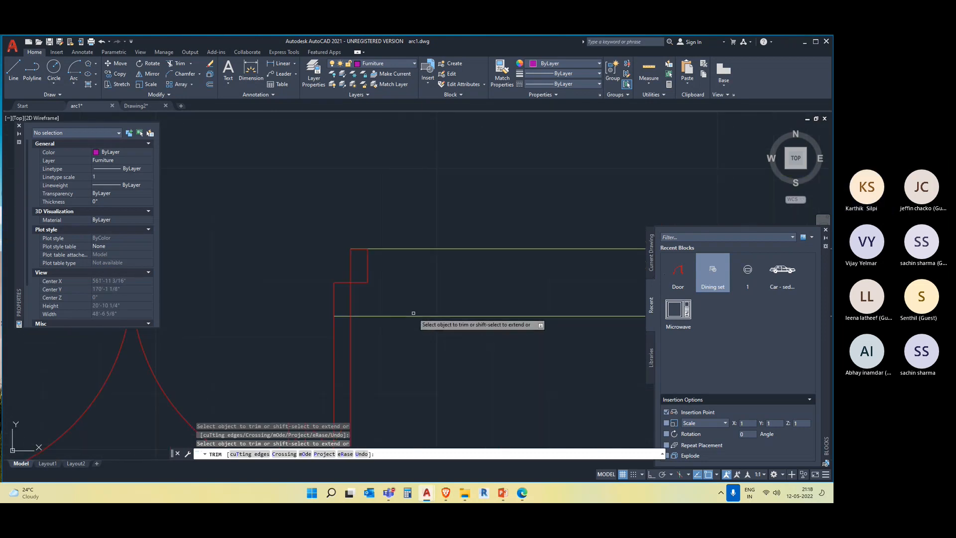
scroll(347, 319, down, 4)
key(Escape)
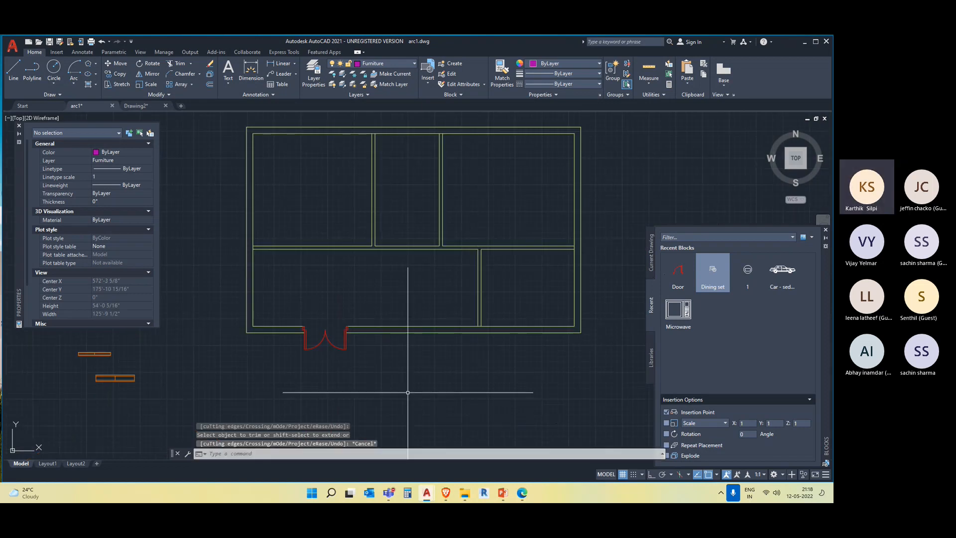
Step: Insert the Door block on the lower line of the horizontal partition wall, near the upper-left room's right corner
middle_drag(408, 392, 439, 340)
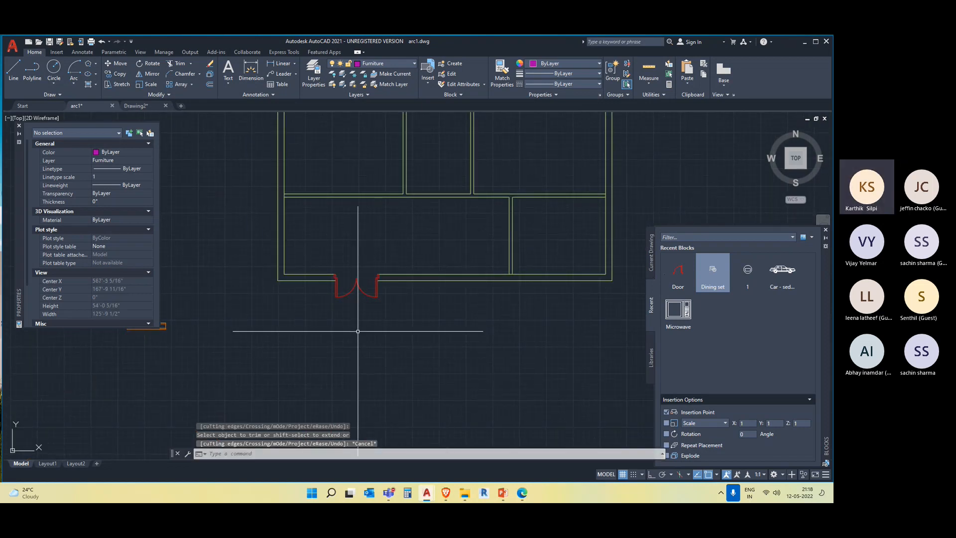
middle_drag(357, 331, 375, 362)
middle_drag(471, 429, 493, 403)
middle_drag(390, 315, 284, 349)
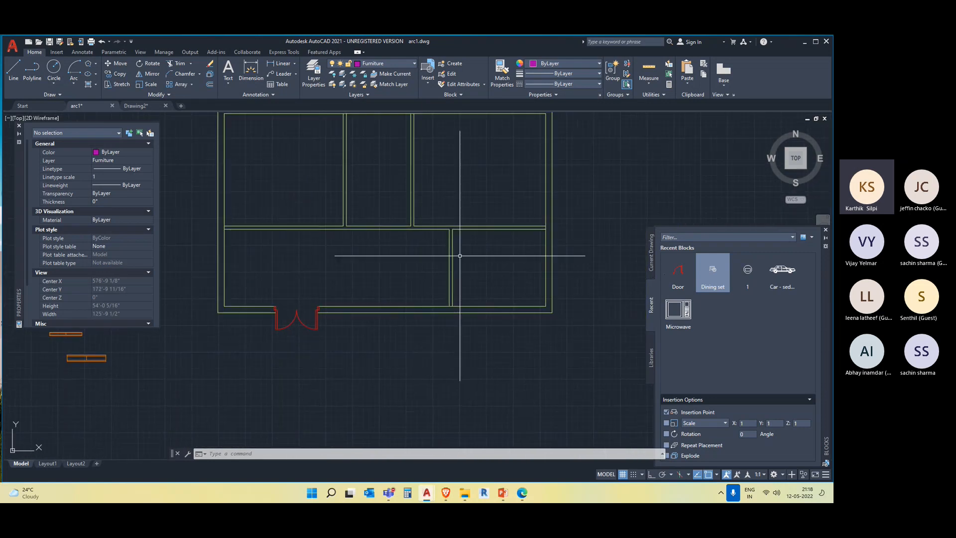
click(677, 273)
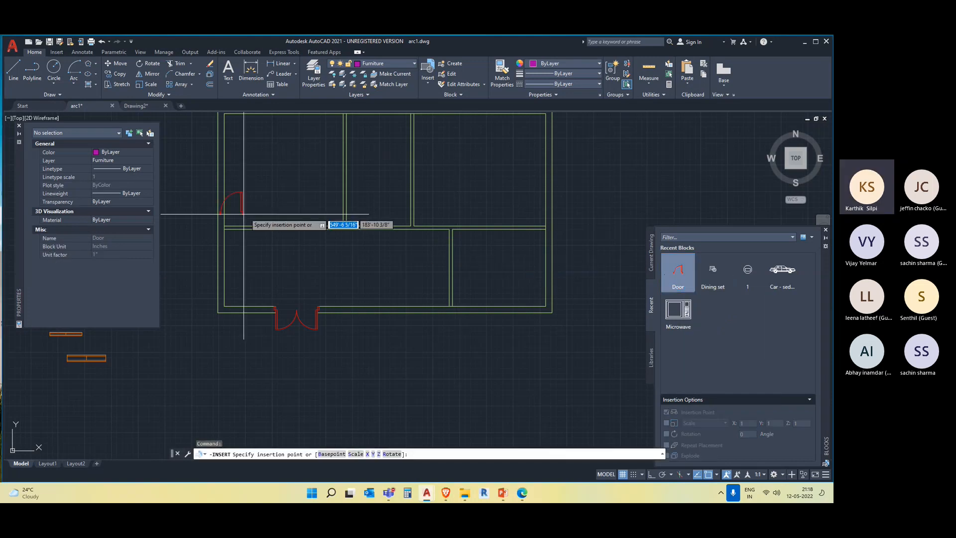
scroll(244, 214, up, 5)
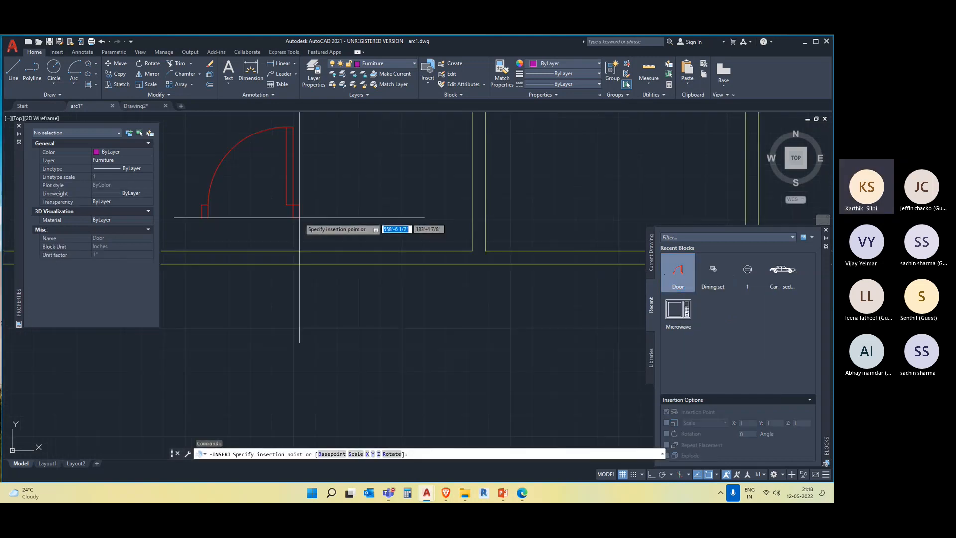
click(446, 263)
scroll(446, 264, down, 5)
scroll(468, 299, up, 5)
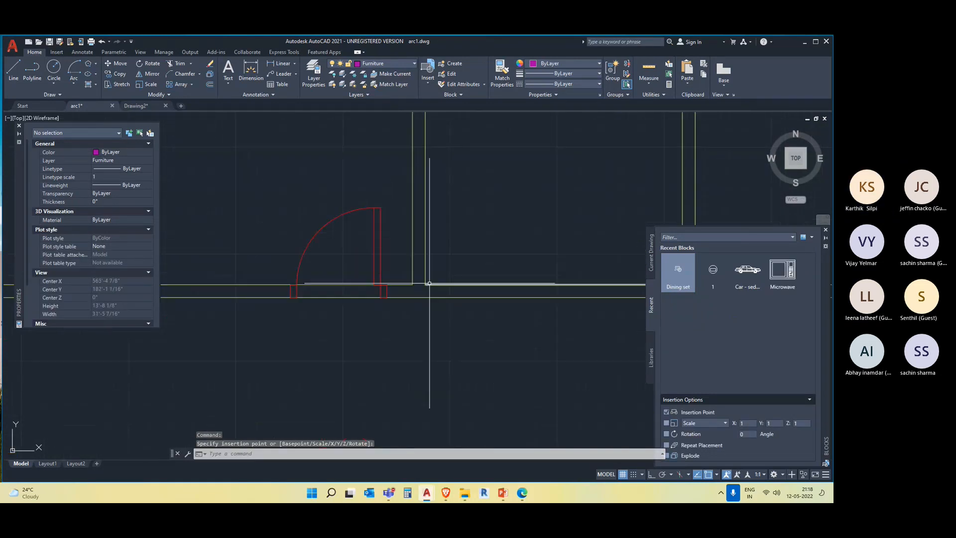
key(Escape)
Step: Copy the upper-left room's door by its lower-right jamb corner to the partition wall's lower line, near the upper-middle room's right corner
click(386, 254)
click(359, 235)
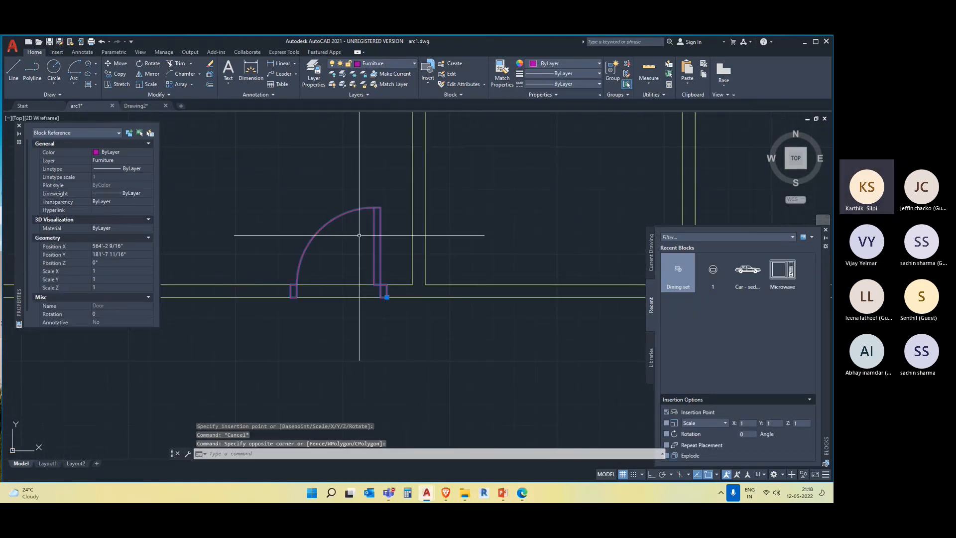
text(CP)
key(Return)
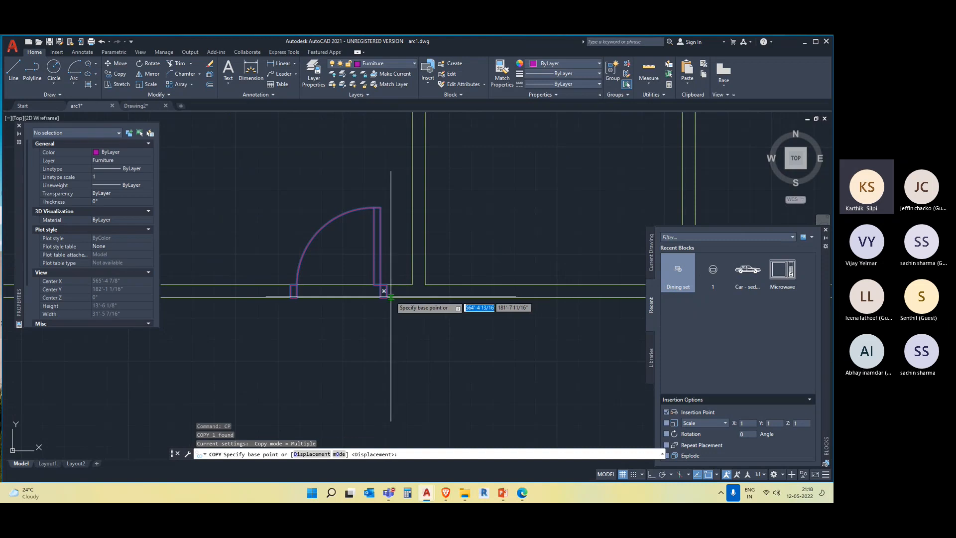
click(388, 297)
scroll(383, 288, down, 5)
scroll(384, 288, up, 5)
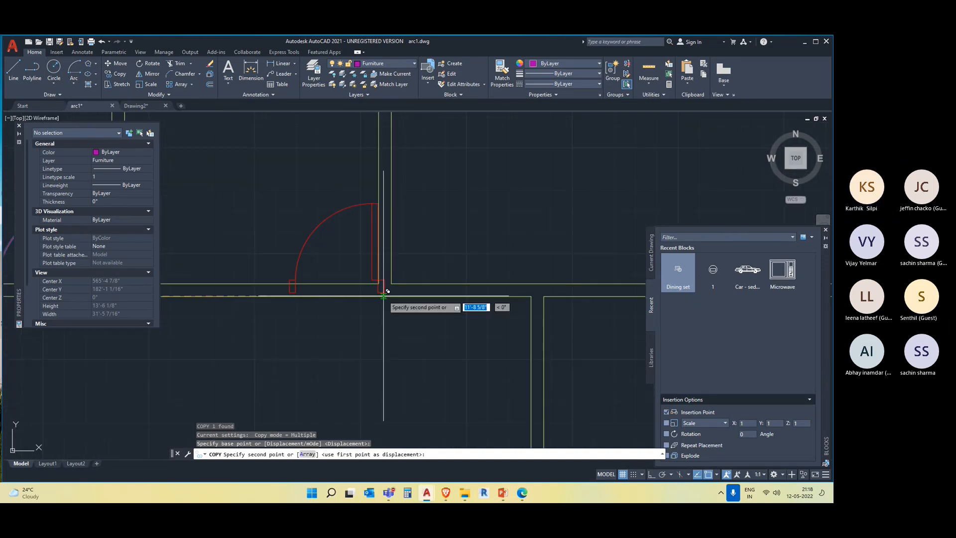
scroll(347, 292, down, 5)
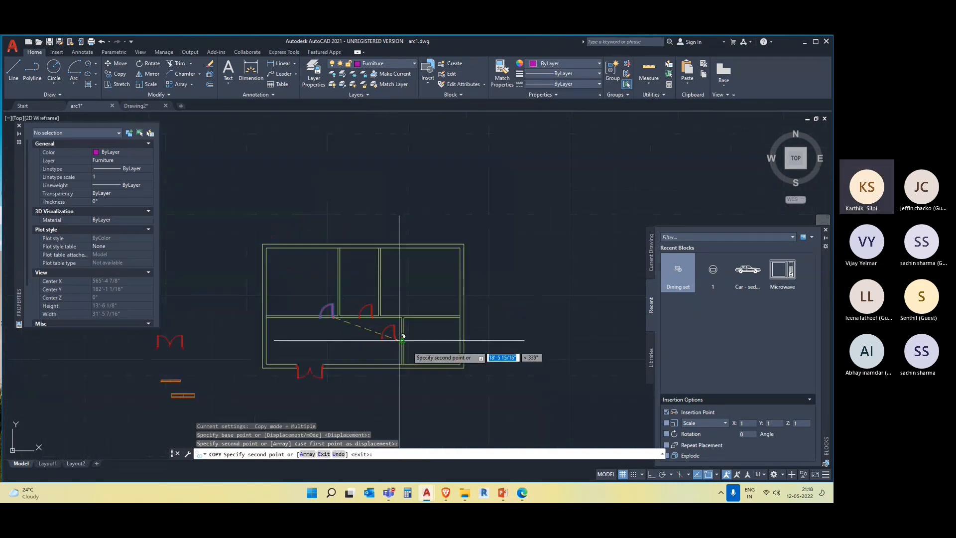
Step: Place another copy of the door on the partition wall's upper line in the upper-right room, just left of the lower vertical wall
scroll(413, 304, up, 5)
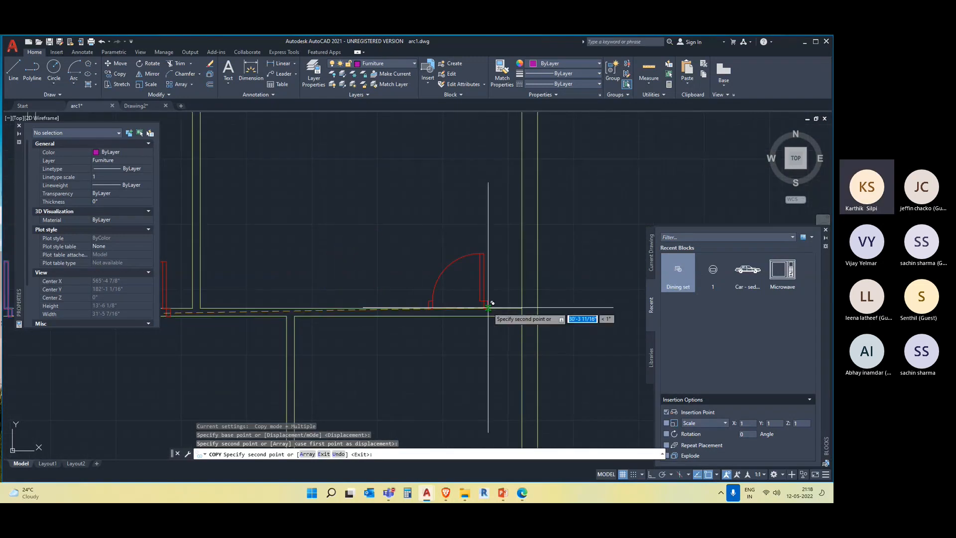
scroll(496, 357, down, 5)
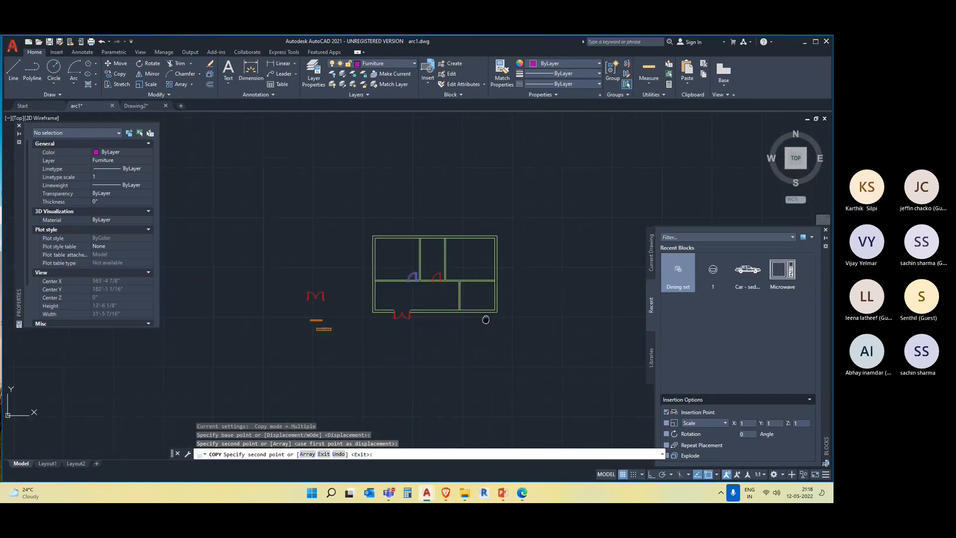
scroll(480, 288, up, 5)
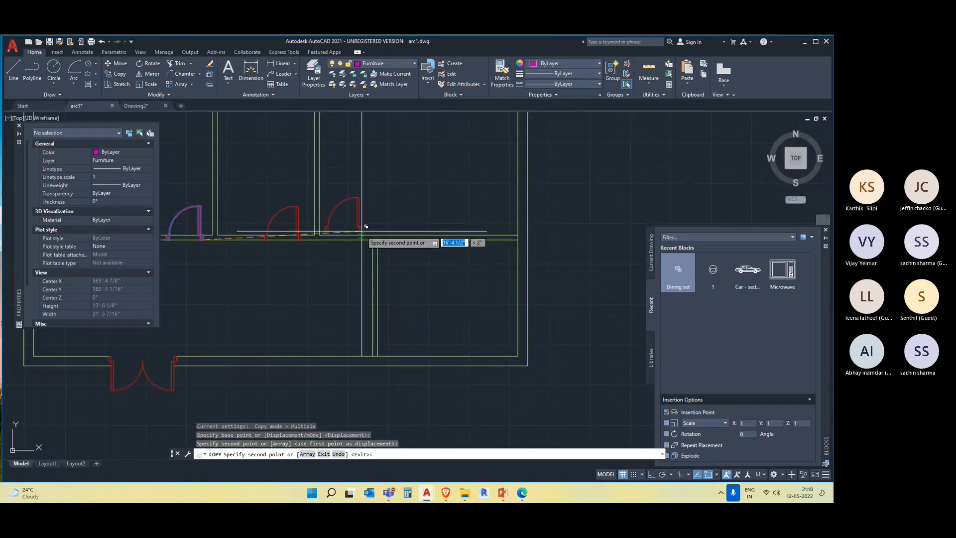
scroll(361, 235, up, 5)
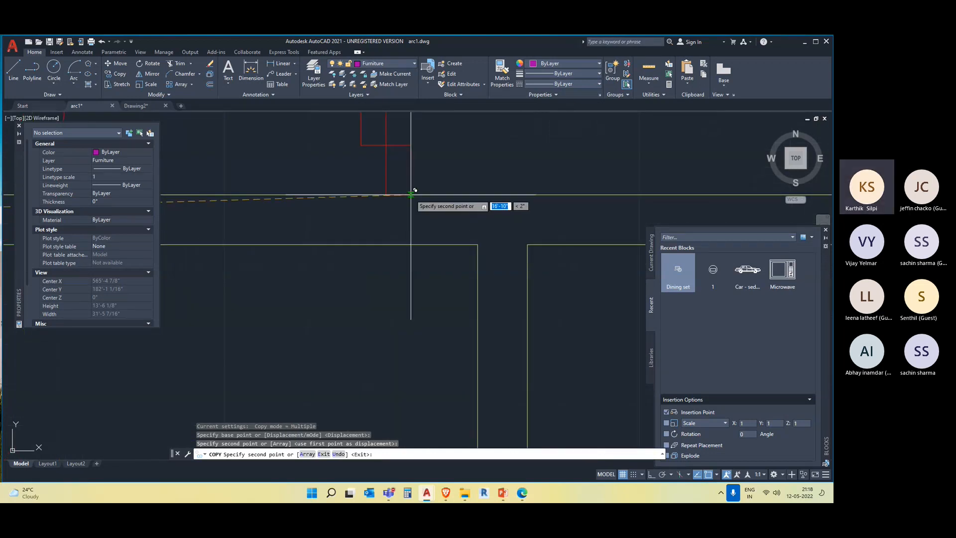
click(414, 190)
scroll(450, 292, down, 5)
key(Escape)
key(Escape)
Step: Move the upper-right room's door by its lower-right jamb corner from the partition wall's upper line down to its lower line
scroll(451, 300, up, 8)
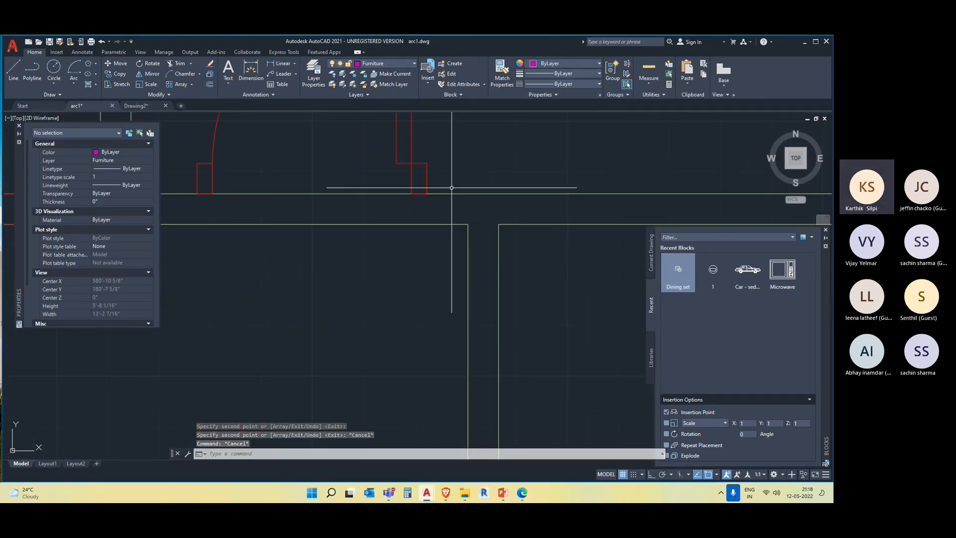
click(451, 188)
click(420, 168)
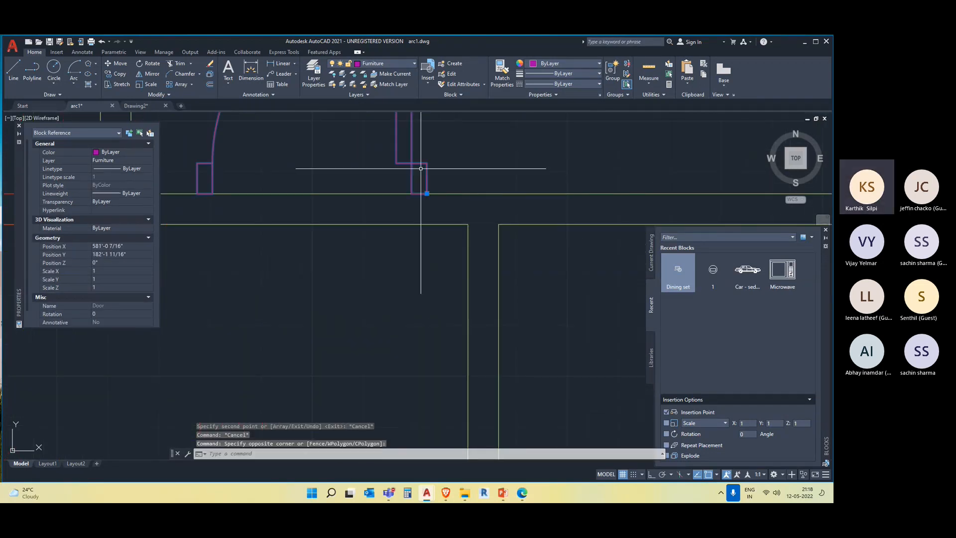
key(Escape)
click(441, 187)
click(417, 175)
key(Return)
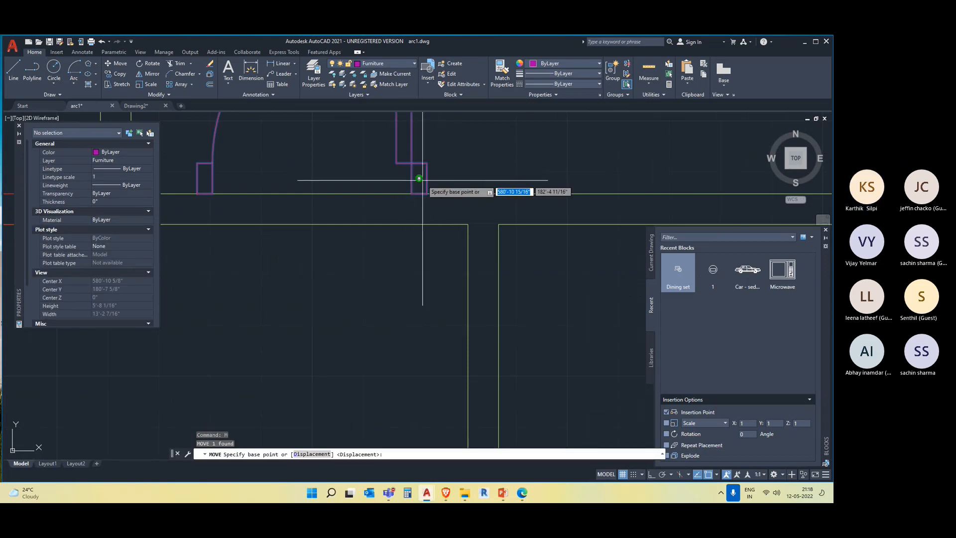
click(427, 192)
click(426, 224)
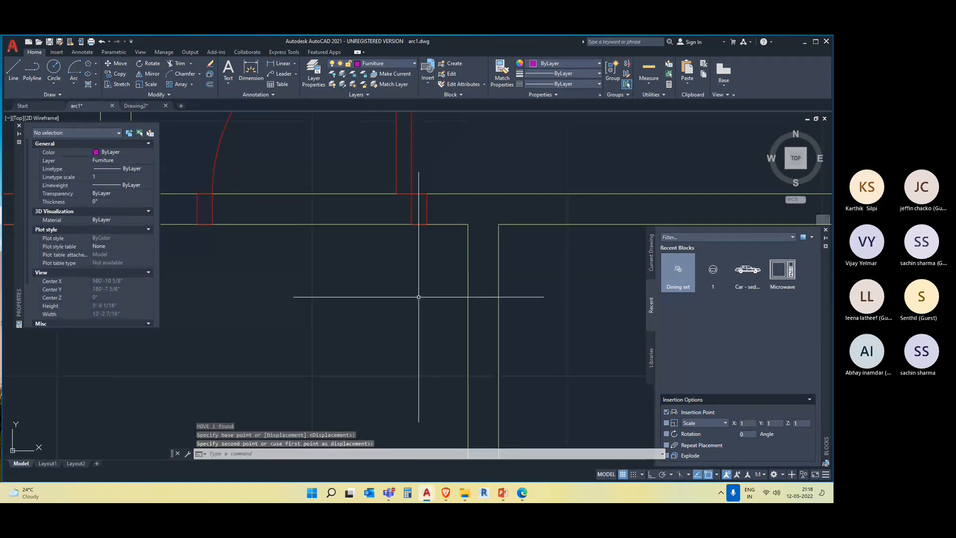
Step: Move the upper-right room's door about 3' right and 3' up, clear of the partition wall
scroll(421, 298, down, 10)
scroll(420, 298, up, 4)
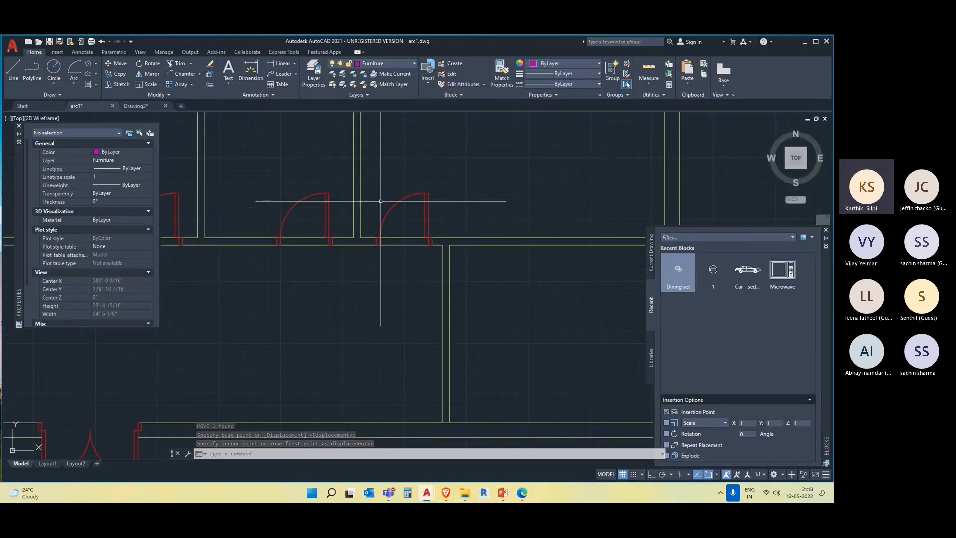
click(414, 204)
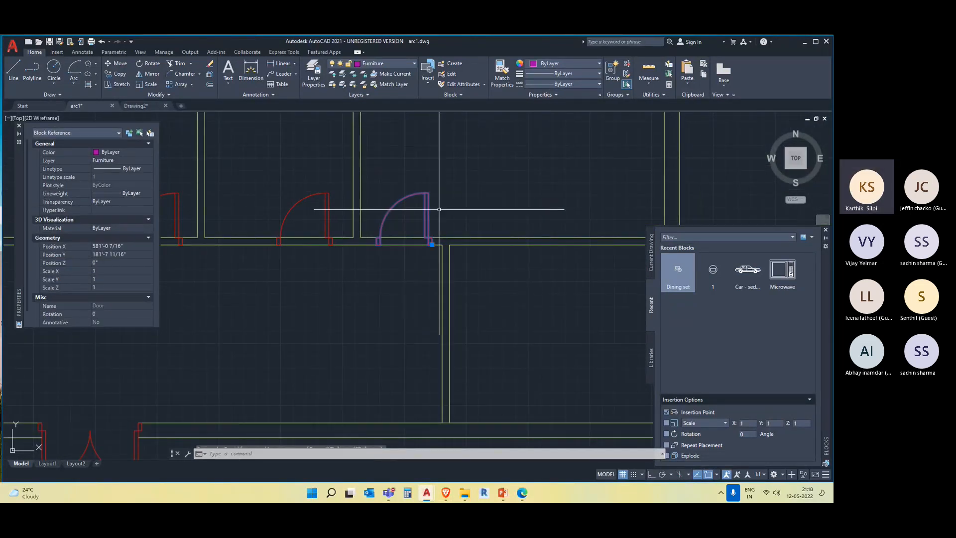
middle_drag(501, 242, 460, 258)
key(Return)
click(397, 236)
click(444, 192)
key(Escape)
Step: Mirror the upper-right room's door about a vertical line on its left side, erasing the source object
click(477, 234)
click(401, 169)
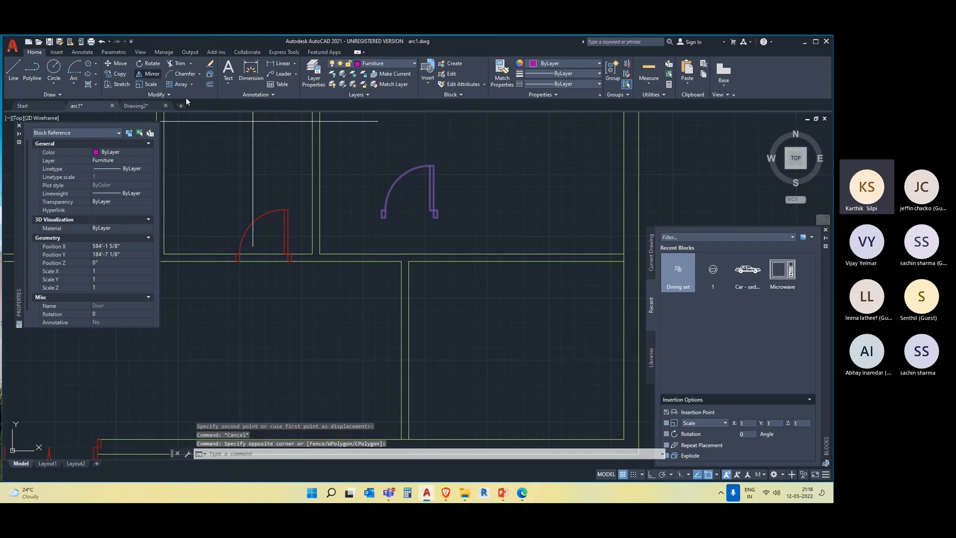
click(148, 74)
click(374, 144)
key(F8)
click(375, 362)
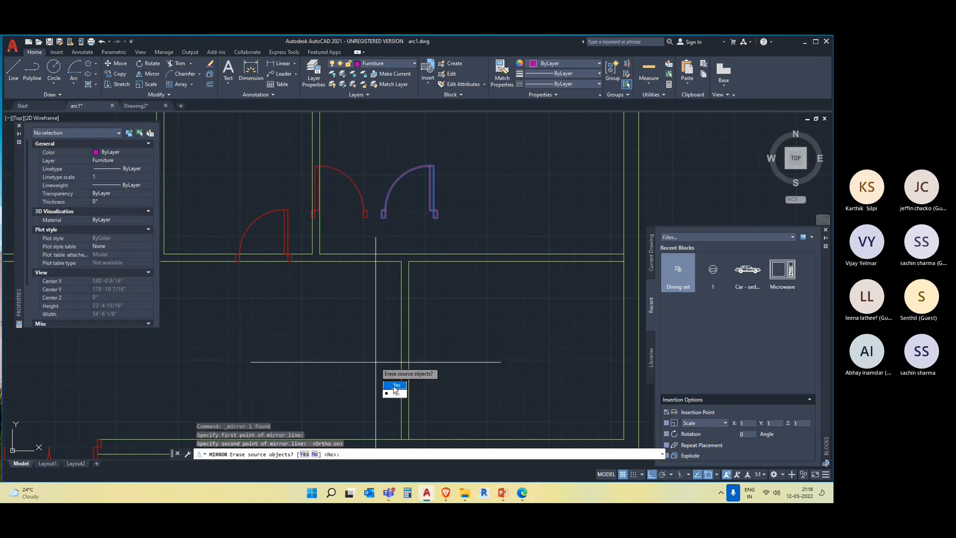
click(393, 386)
Step: Move the mirrored door by its lower-left jamb corner onto the partition wall's lower line, near the upper-right room's left corner
click(383, 225)
click(360, 200)
key(Delete)
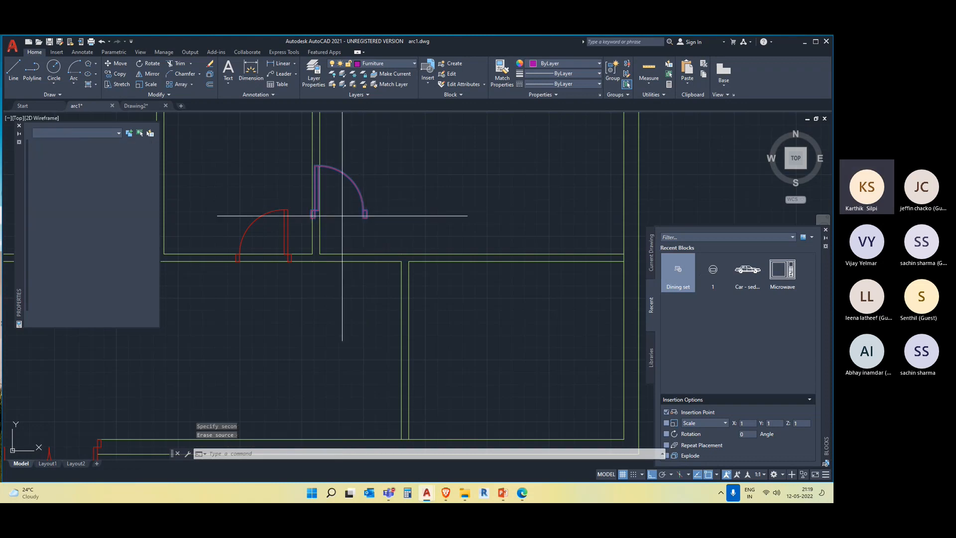
text(m)
key(Return)
scroll(319, 216, up, 2)
click(318, 215)
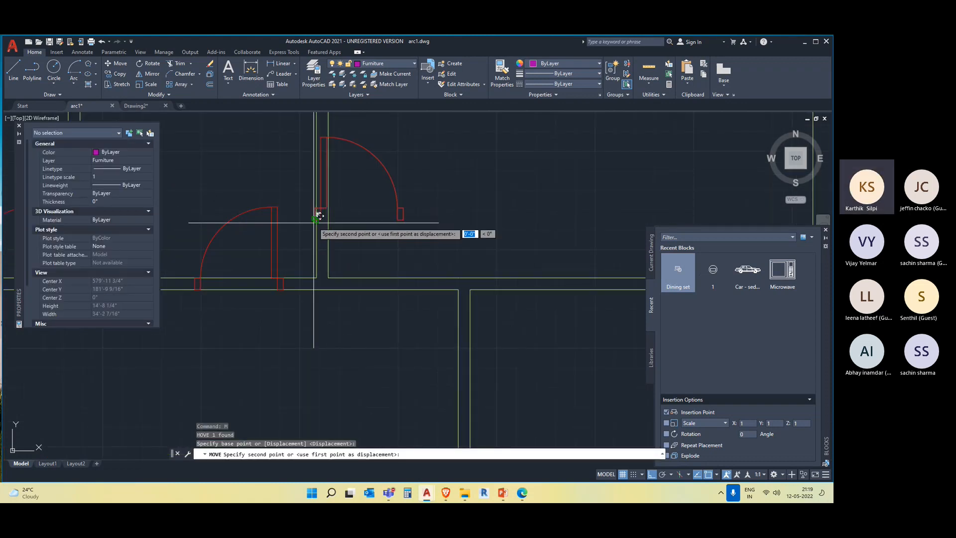
scroll(378, 290, up, 3)
key(F8)
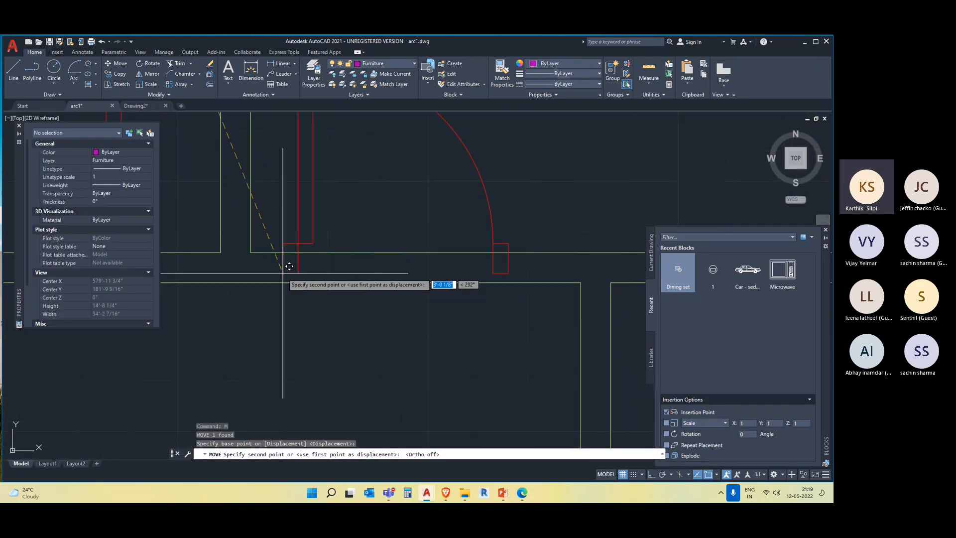
key(Escape)
scroll(289, 276, down, 5)
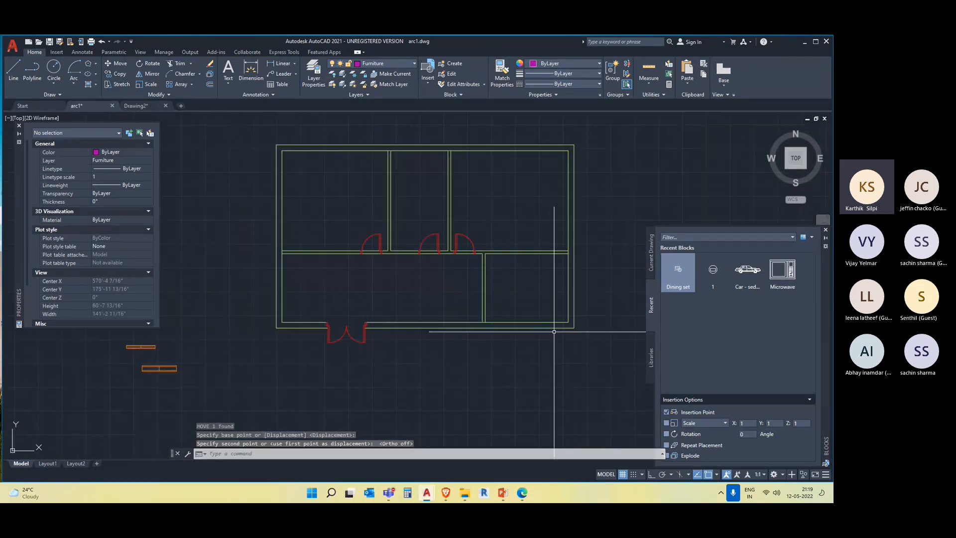
Step: Trim the partition wall's upper and lower lines between the jambs of the upper-middle and upper-right rooms' doors
scroll(500, 206, up, 2)
scroll(500, 206, up, 3)
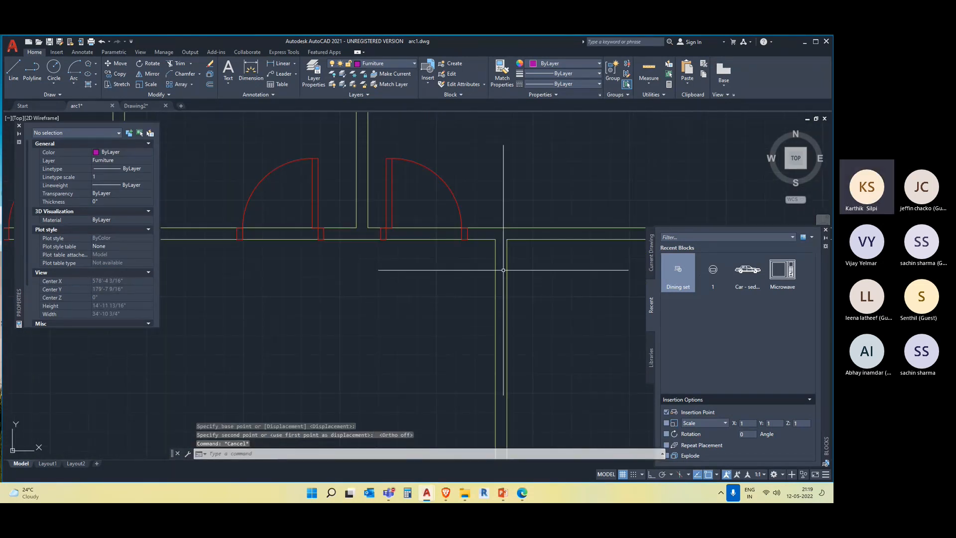
key(Return)
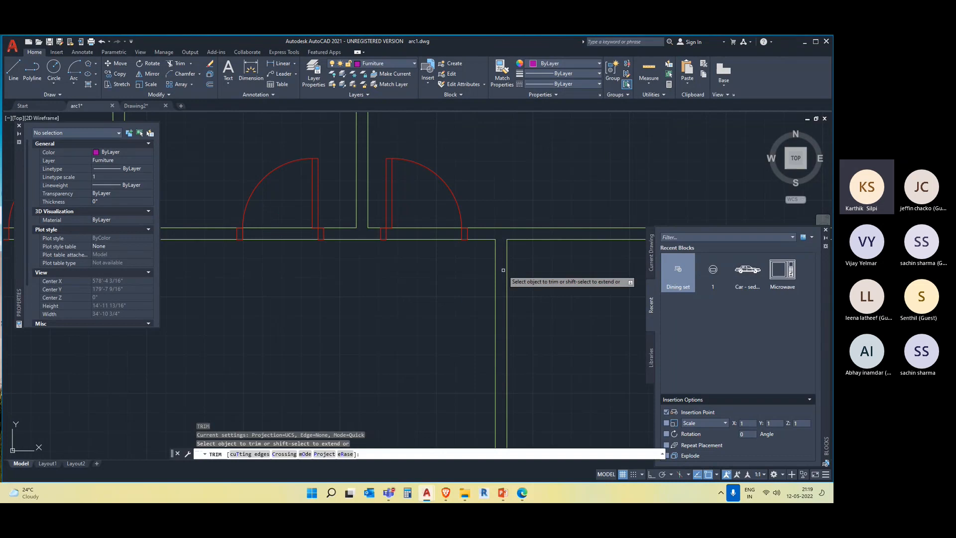
click(414, 227)
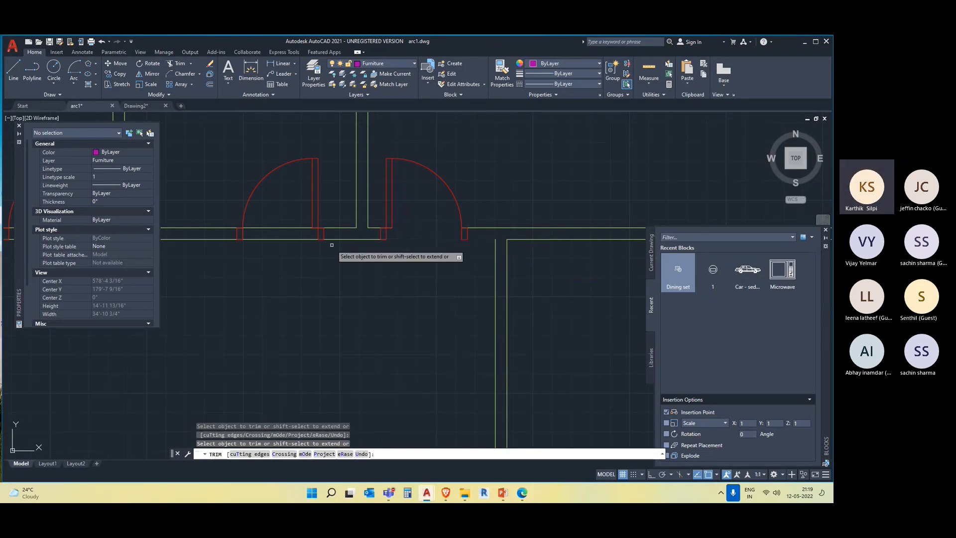
click(289, 240)
click(281, 228)
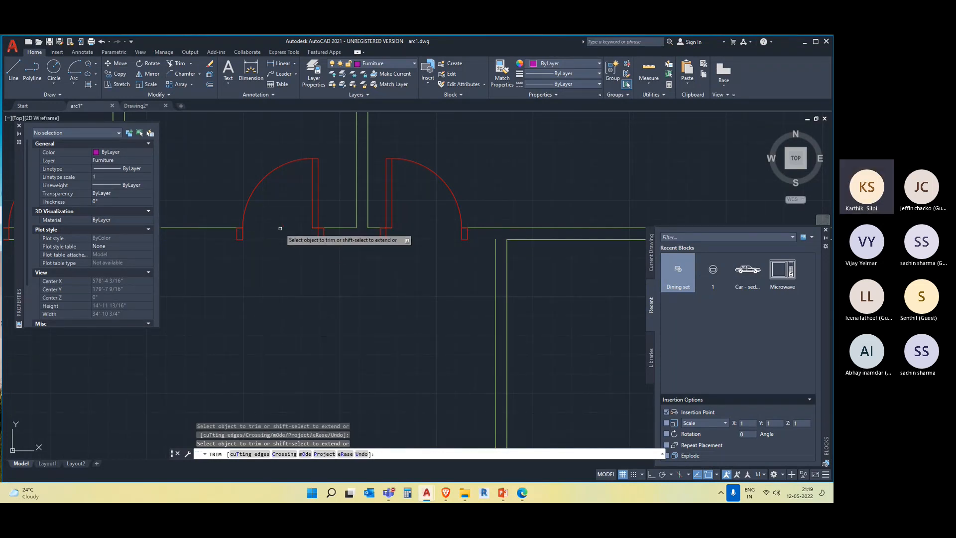
scroll(298, 258, down, 4)
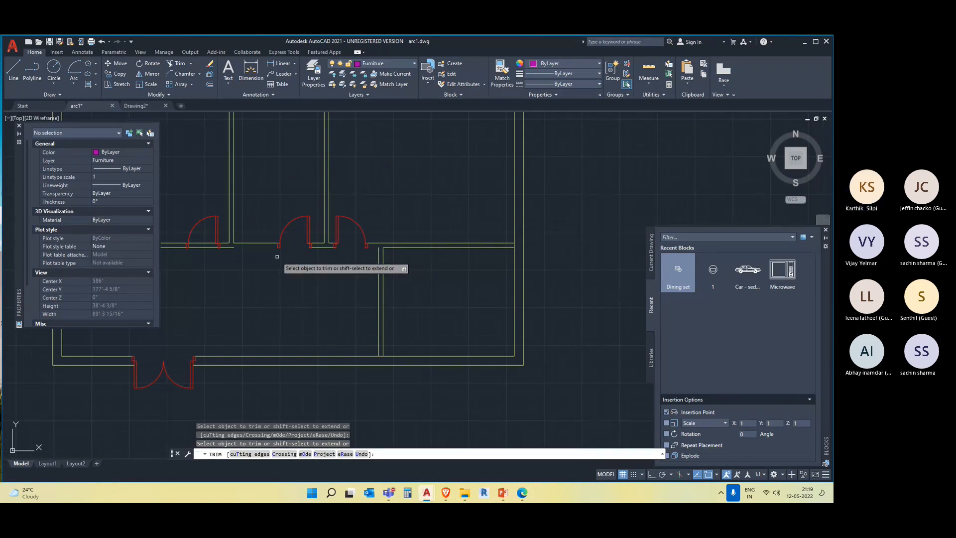
scroll(260, 207, up, 8)
key(Escape)
Step: Stretch the end of the partition wall's lower line from below the upper-left room to the middle door's left jamb corner
click(201, 217)
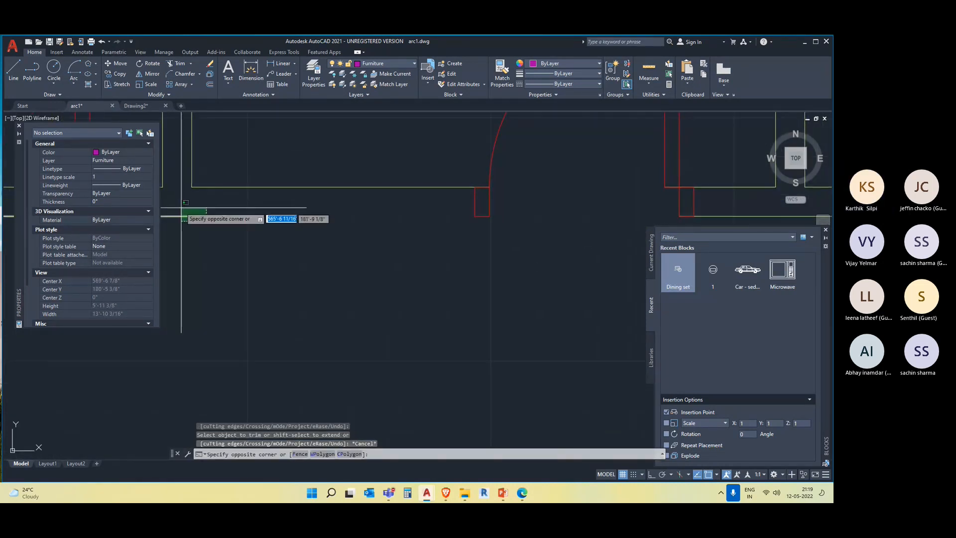
click(195, 215)
click(251, 222)
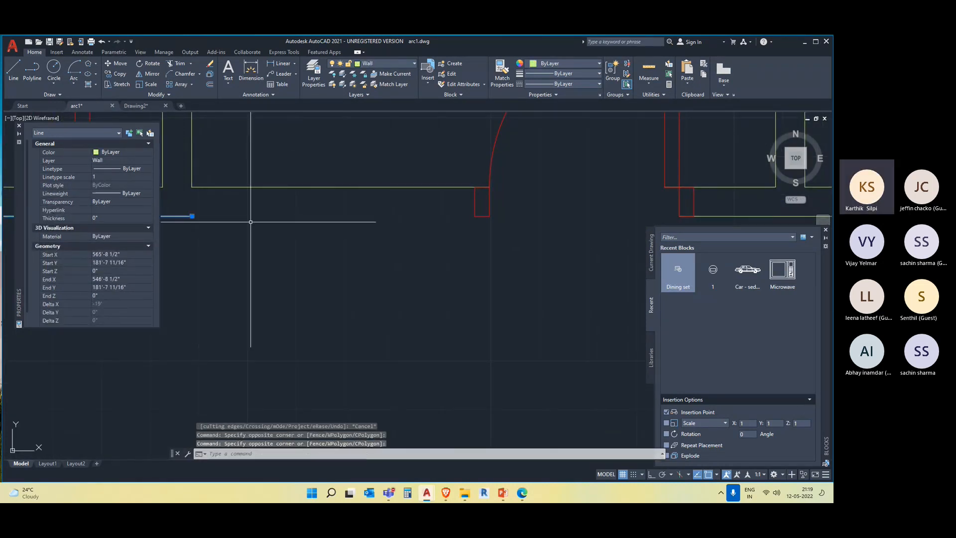
click(190, 216)
click(475, 216)
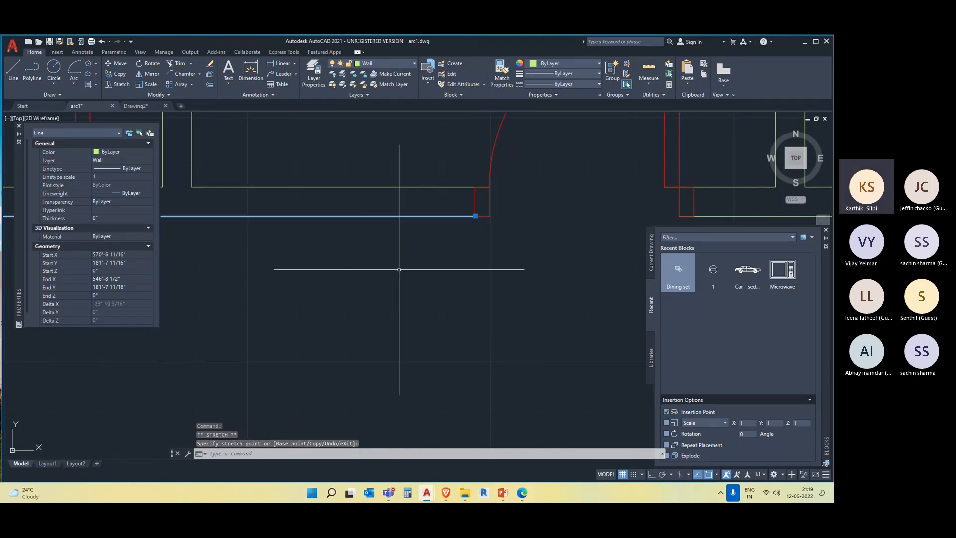
key(Escape)
scroll(399, 269, down, 6)
Step: Draw a line about 1'-2 1/2" long from the lower vertical wall's top end to the upper-right room door's right jamb corner
scroll(446, 221, up, 4)
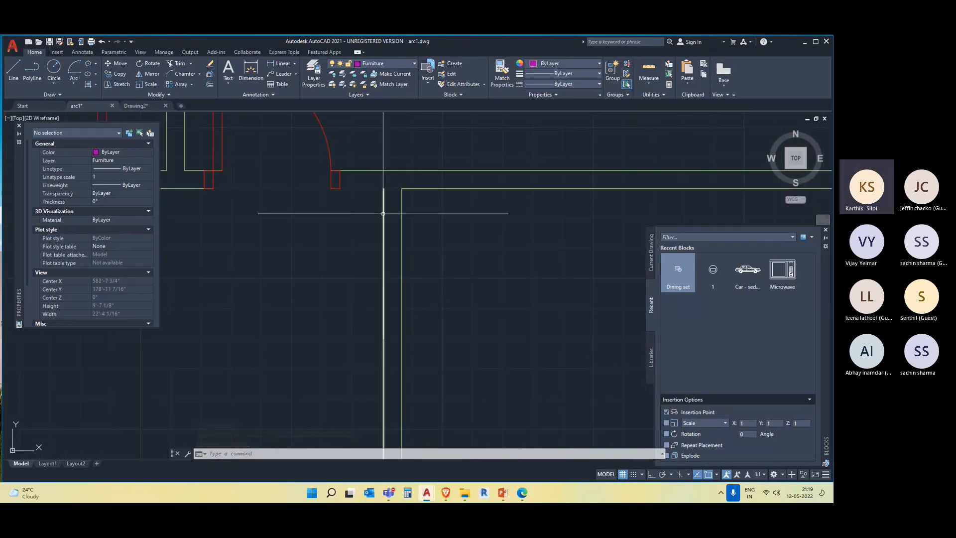
text(l)
key(Return)
click(339, 188)
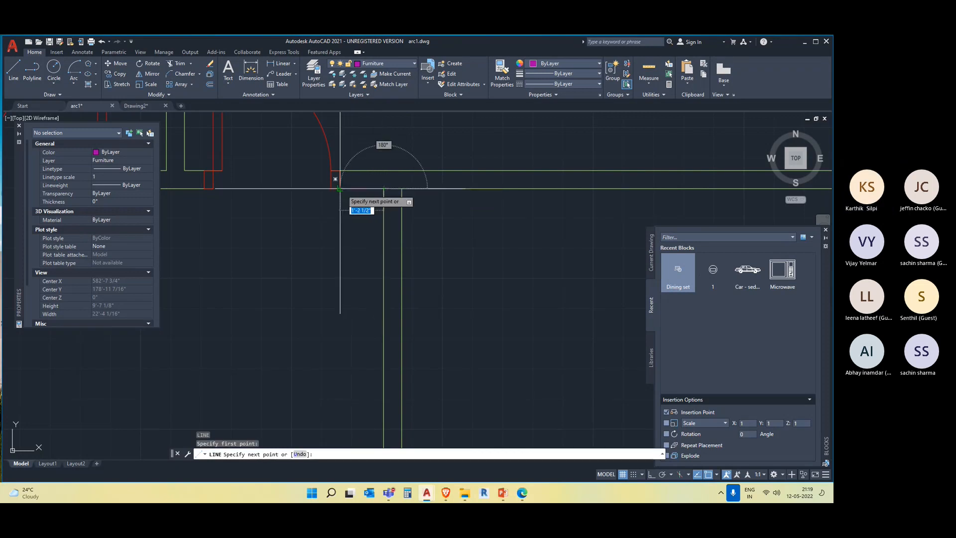
key(Escape)
key(Escape)
Step: Assign the short line between the right door's jamb and the lower vertical wall to the Wall layer
click(362, 191)
click(359, 184)
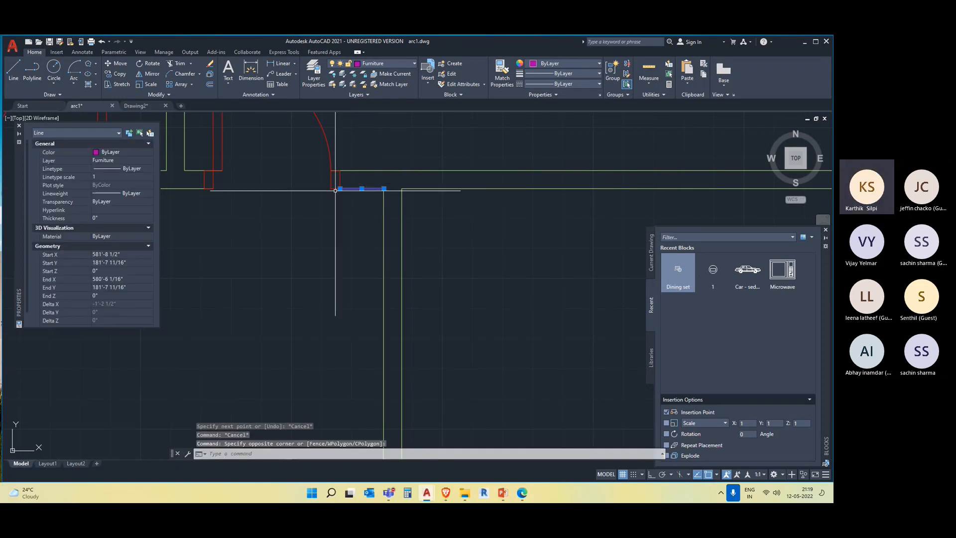
scroll(440, 273, down, 4)
middle_drag(422, 271, 392, 259)
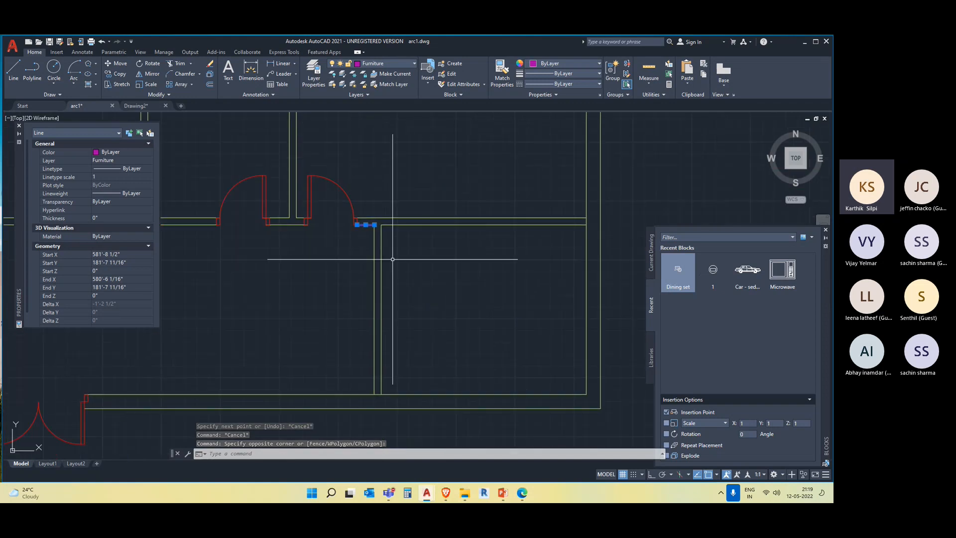
click(379, 64)
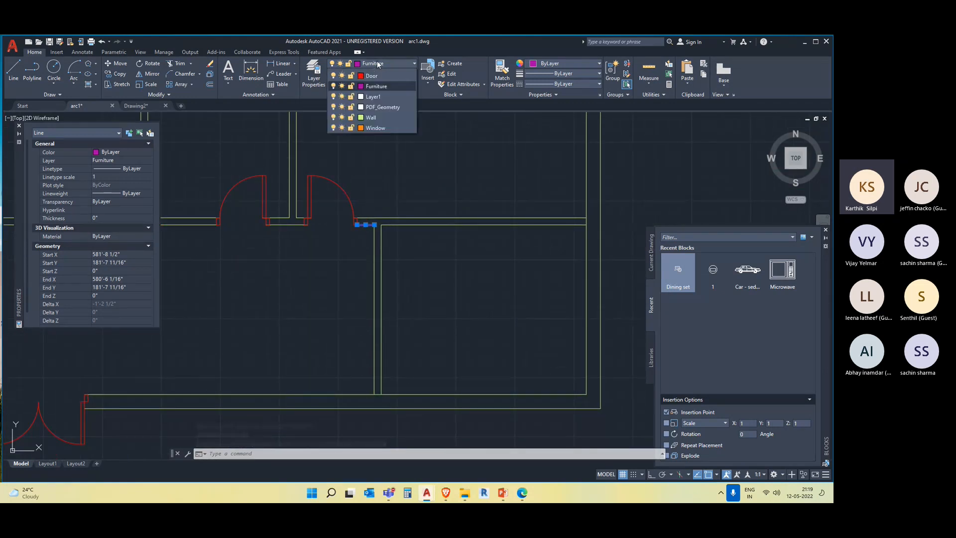
key(Escape)
key(Escape)
scroll(449, 245, down, 4)
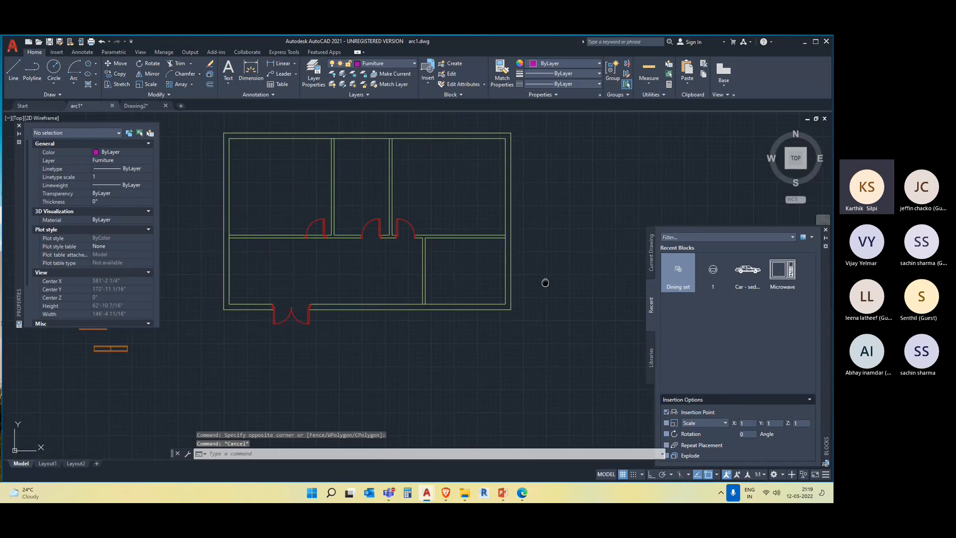
middle_drag(541, 281, 586, 275)
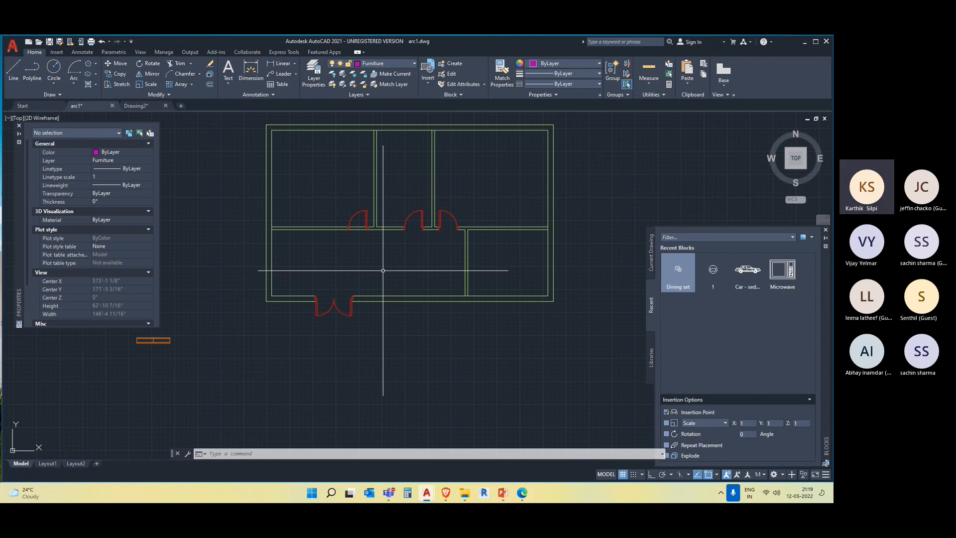
Step: Select the seven lines of the larger window beside the floor plan and start a block definition named "Windows Big"
mouse_move(149, 392)
middle_down()
mouse_move(219, 392)
mouse_move(260, 366)
middle_up()
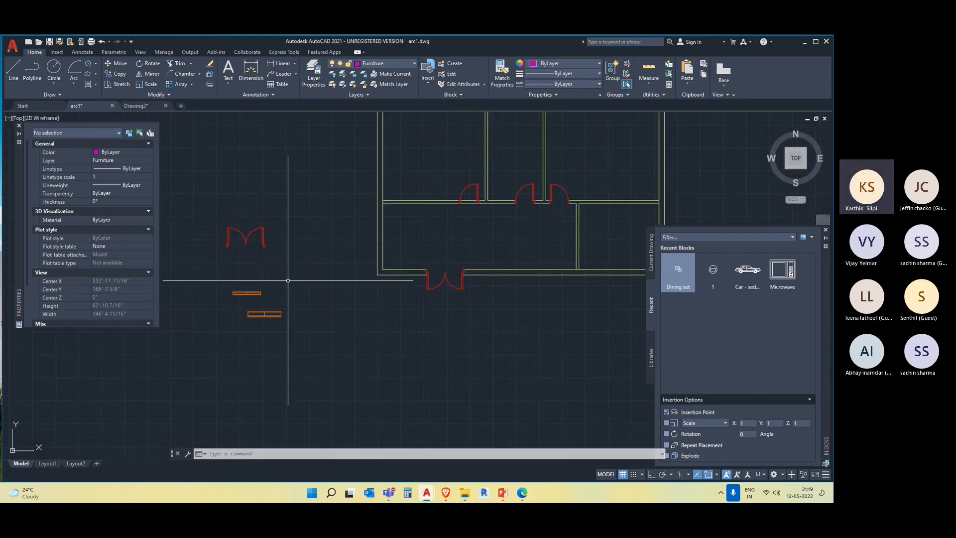
middle_drag(372, 241, 360, 300)
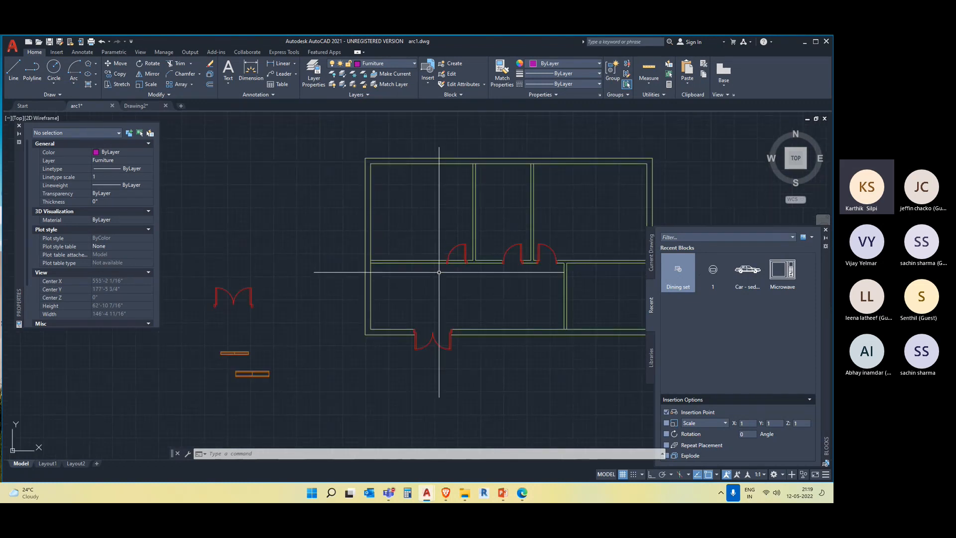
middle_drag(547, 269, 494, 277)
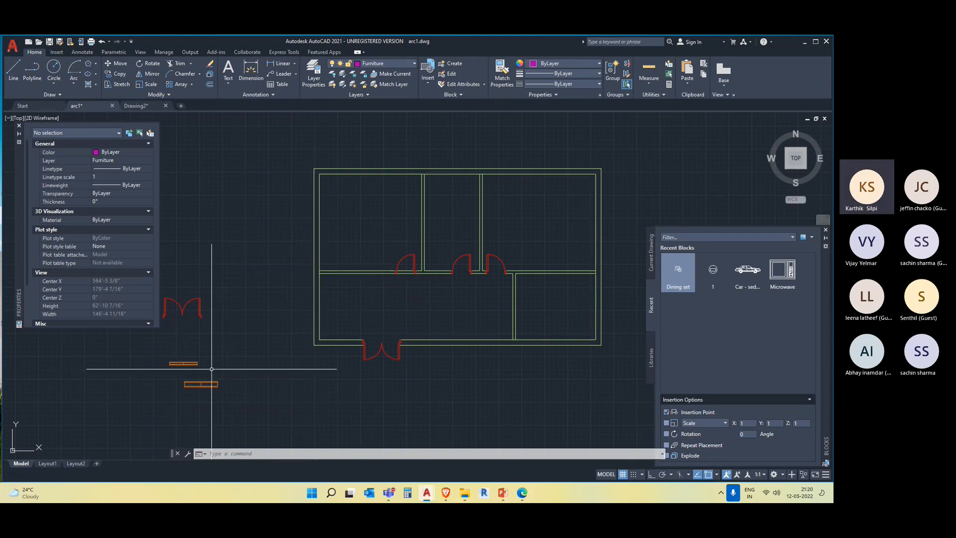
scroll(209, 398, up, 2)
click(245, 384)
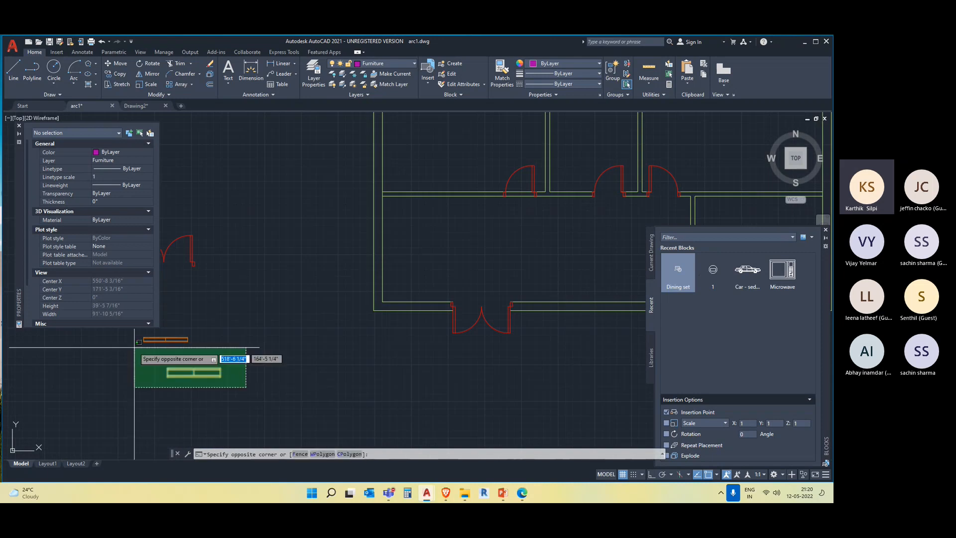
click(134, 347)
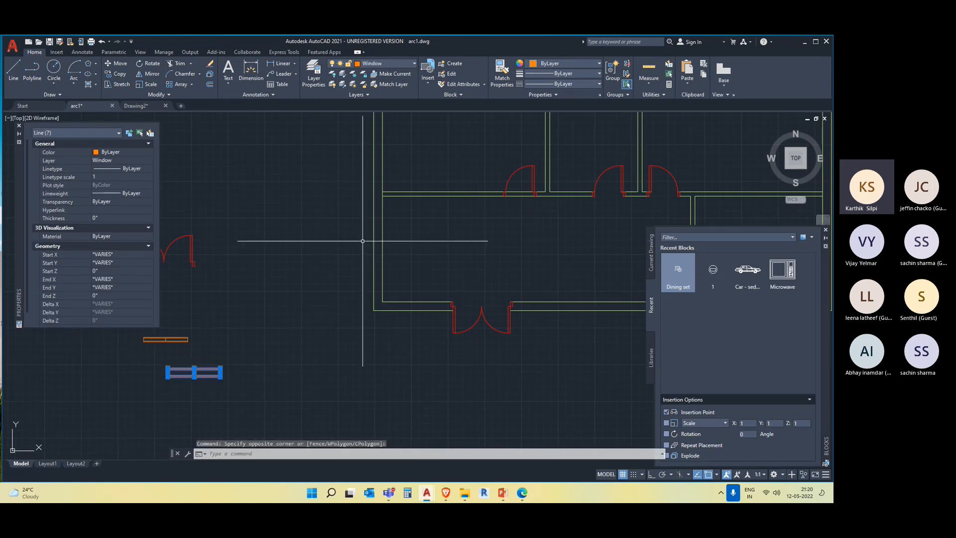
middle_drag(341, 284, 408, 271)
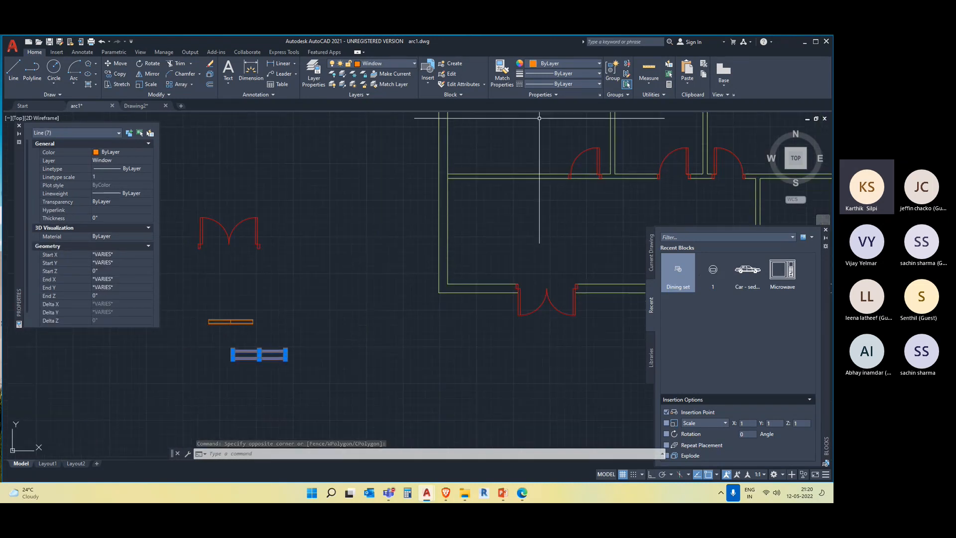
click(461, 64)
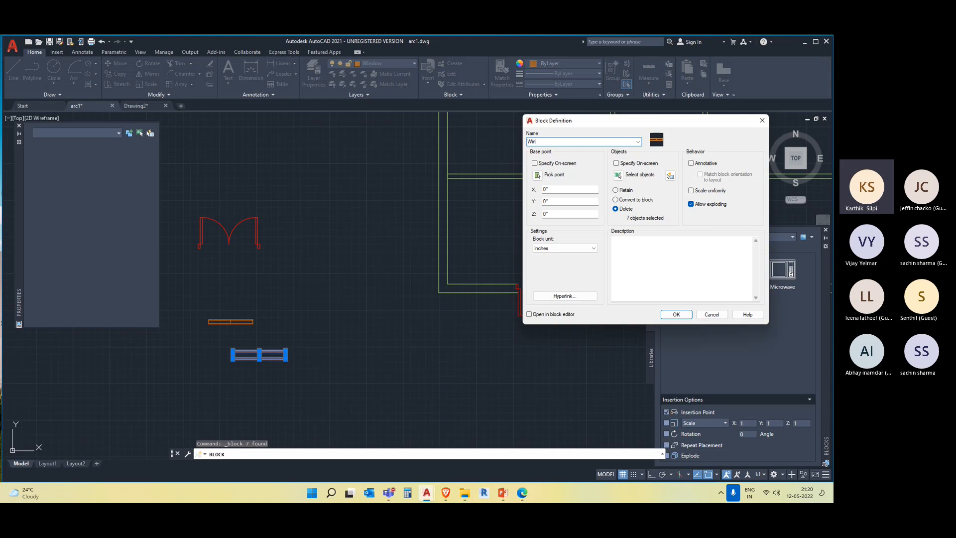
text(Windows )
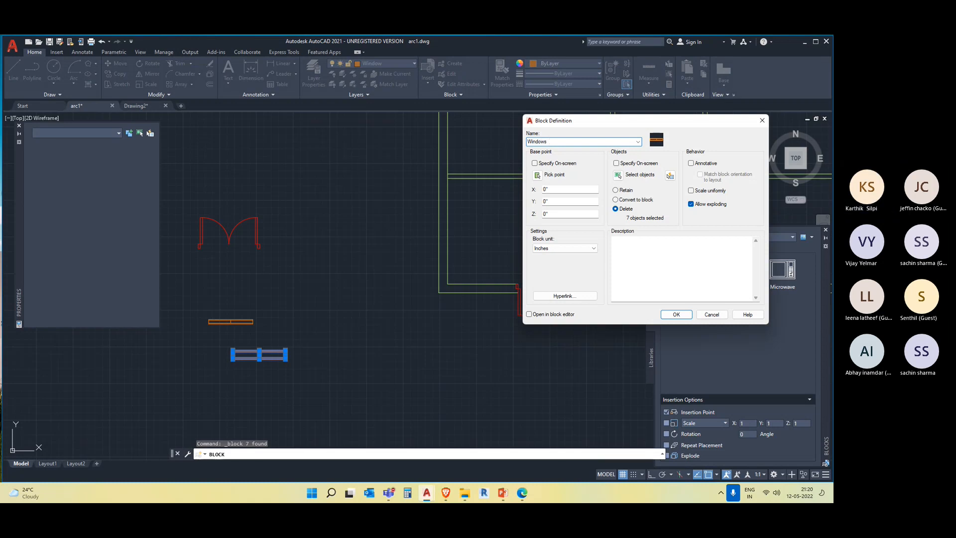
text(Big)
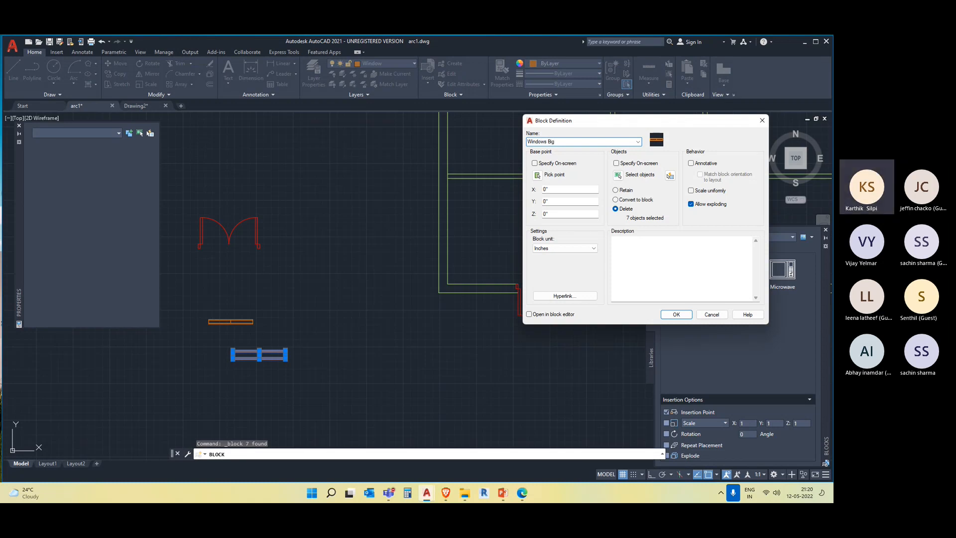
Step: Set the Windows Big base point at the window's lower-left corner, reselect its lines, and create the block
click(537, 175)
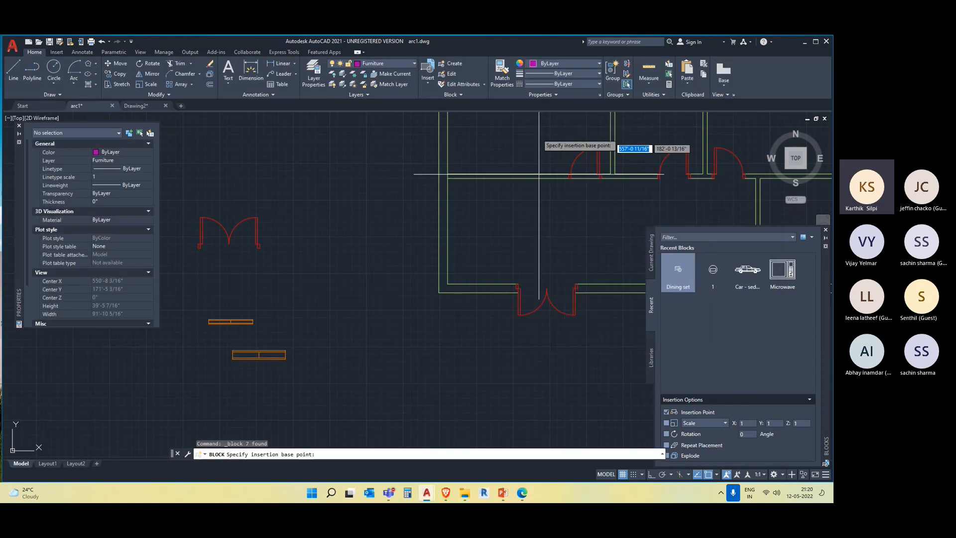
scroll(231, 381, up, 5)
click(231, 315)
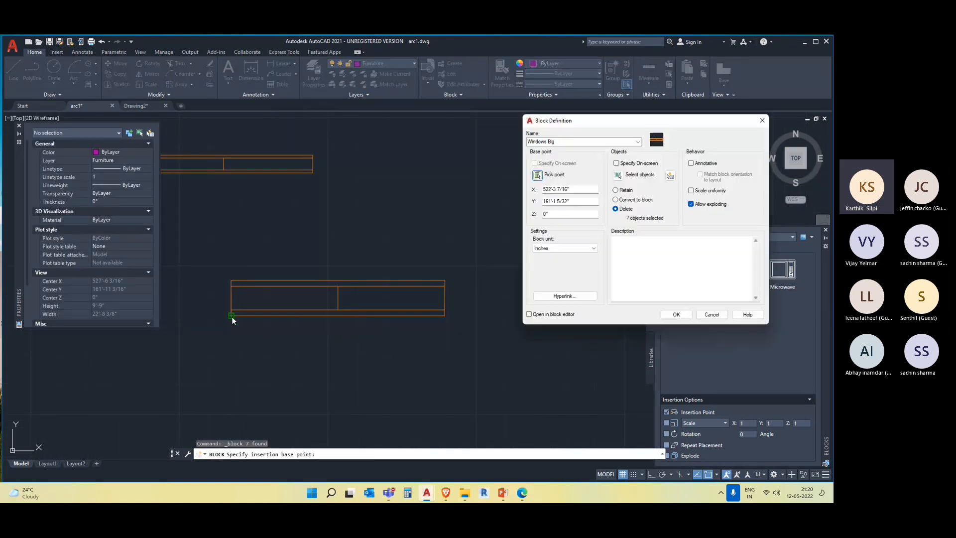
click(618, 175)
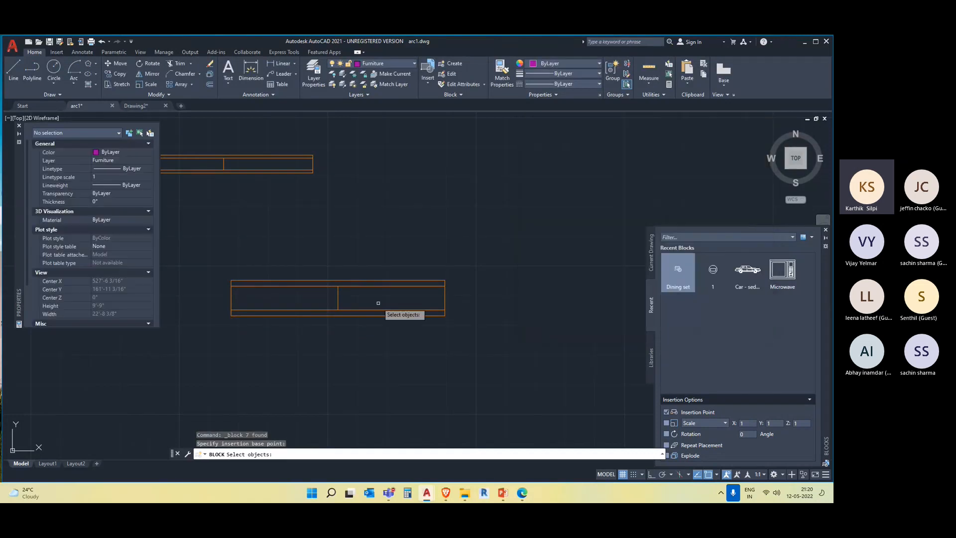
click(213, 253)
key(Return)
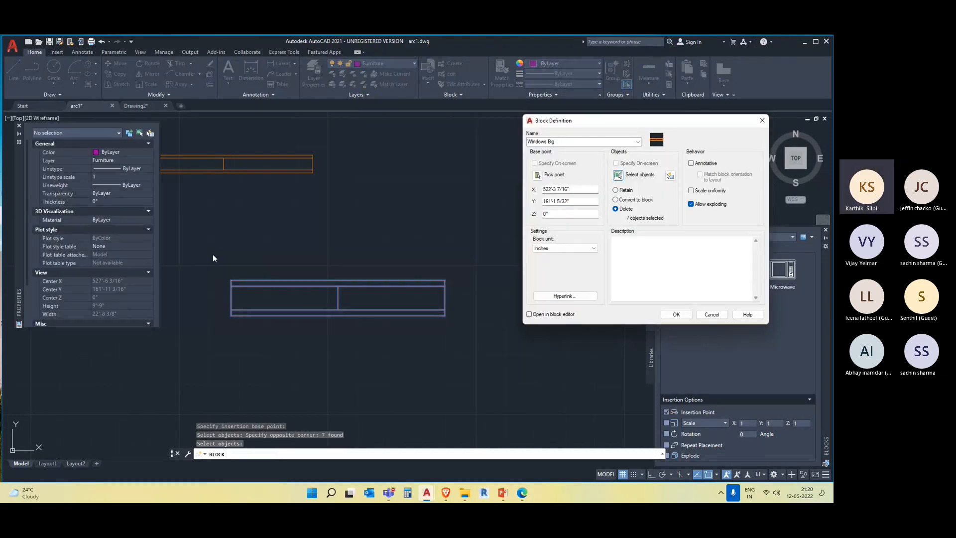
click(679, 316)
click(667, 287)
Step: Start a block definition named "Window" with its base point at the smaller window's lower-left corner
scroll(504, 249, down, 4)
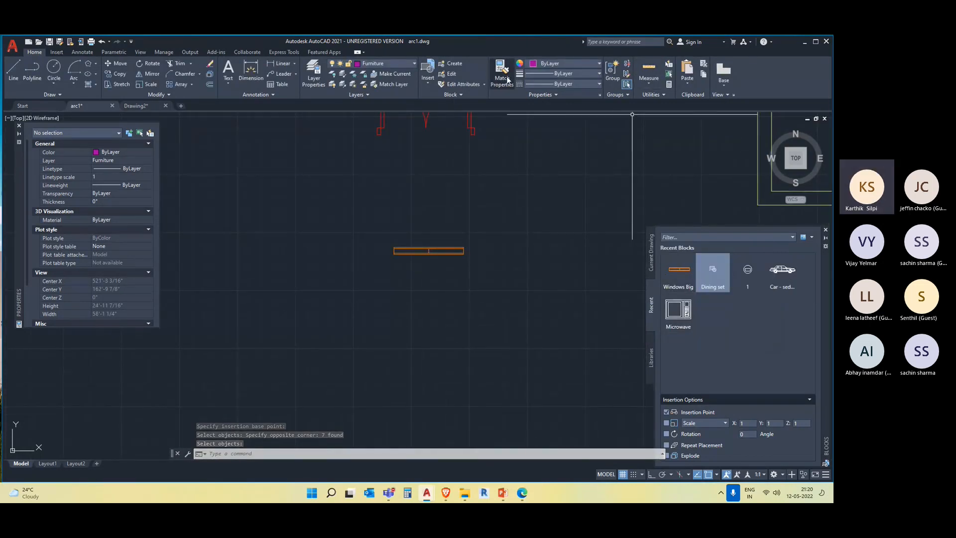
click(455, 63)
text(W)
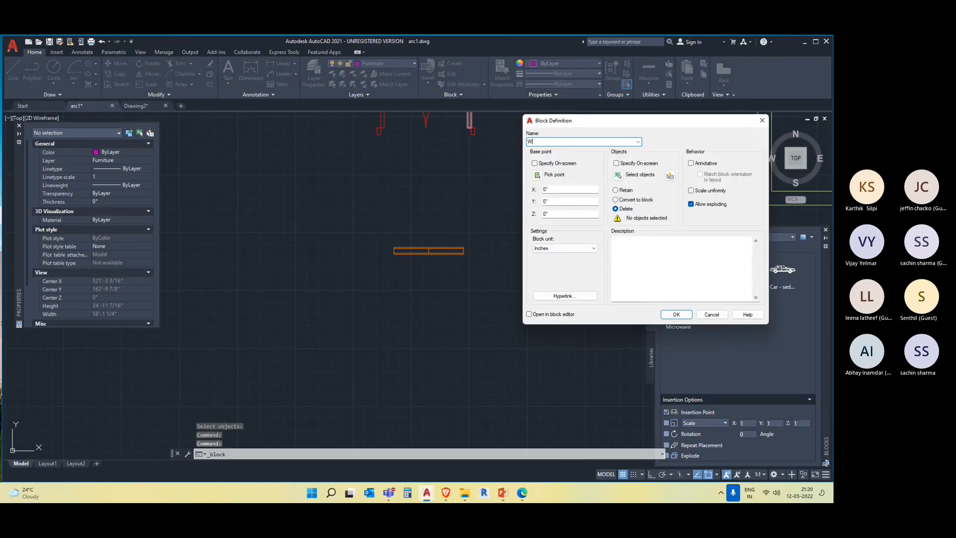
text(indow)
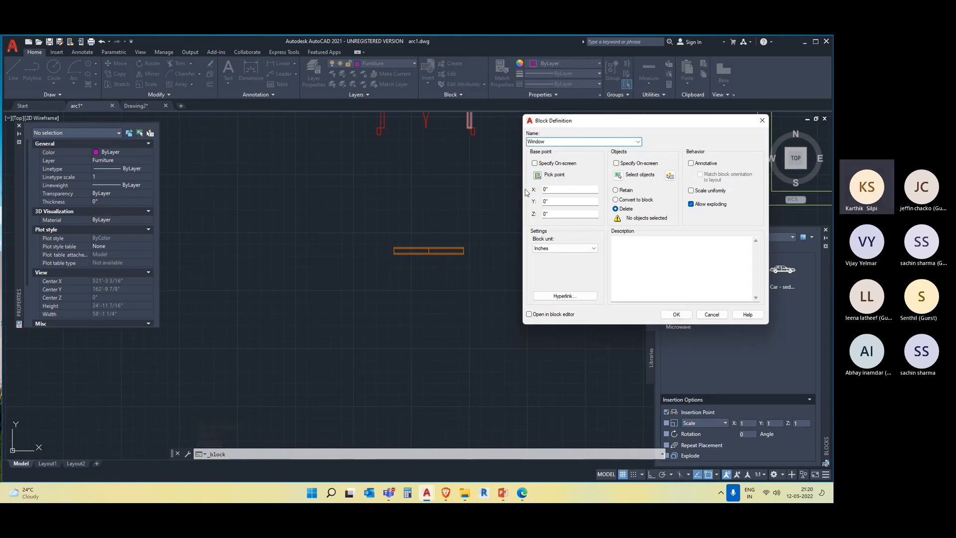
click(537, 175)
scroll(402, 261, up, 6)
click(387, 213)
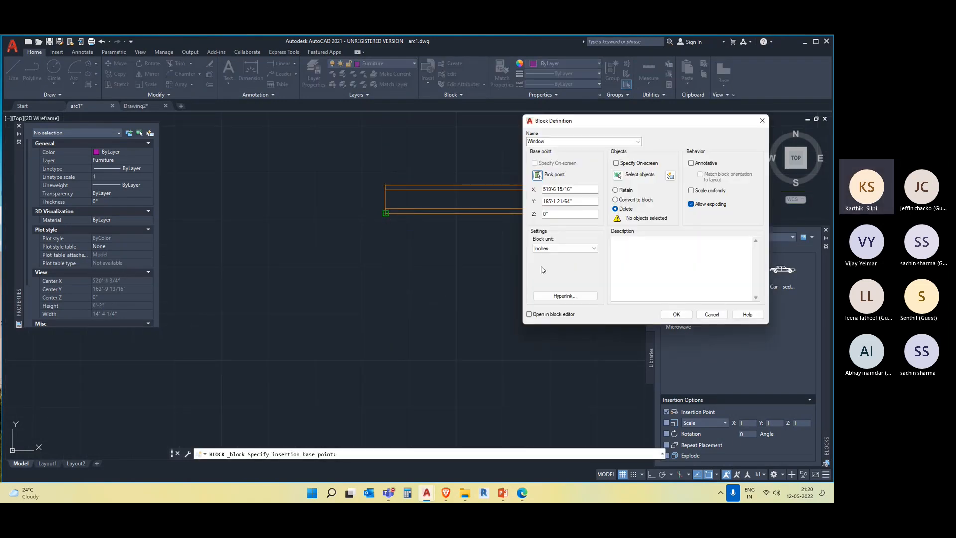
Step: Select all seven lines of the smaller window as the Window block's objects and create the block
click(624, 175)
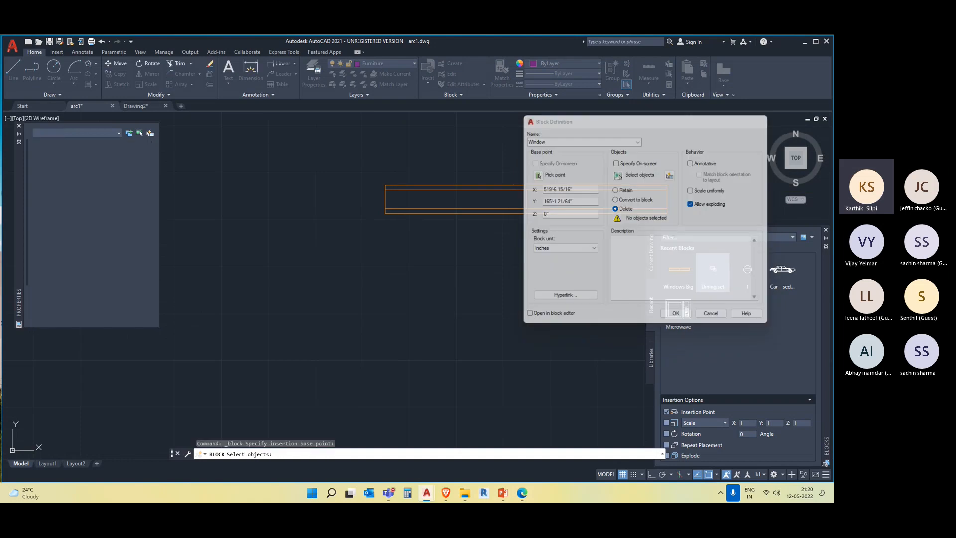
scroll(425, 249, down, 4)
click(557, 259)
click(352, 193)
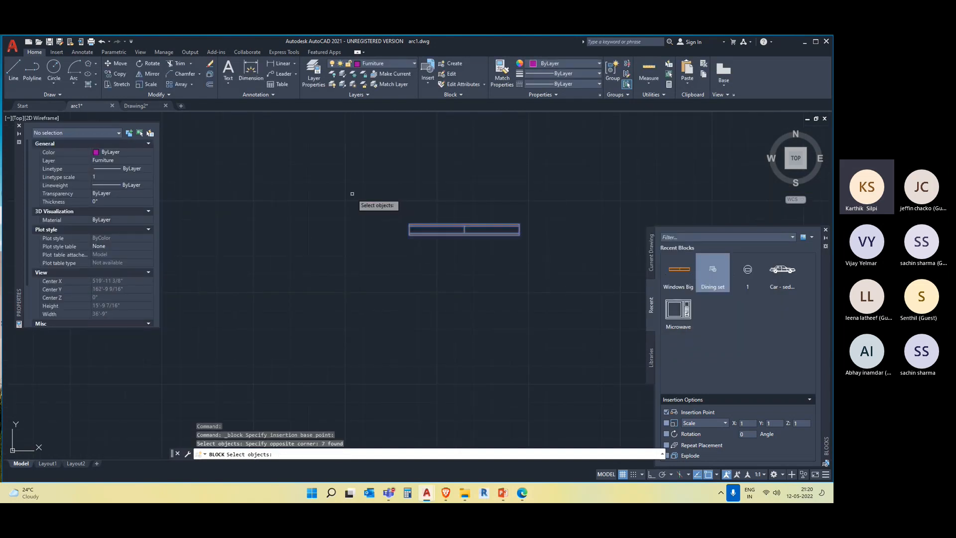
key(Return)
click(670, 318)
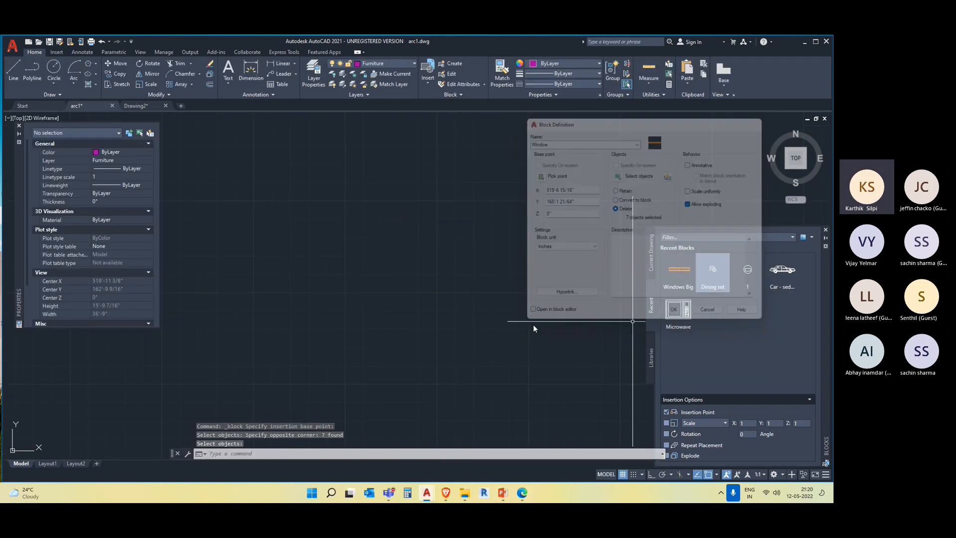
Step: Insert the Windows Big block into the plan's bottom outer wall, between the double door and the lower-right room
middle_drag(565, 298, 252, 297)
scroll(395, 330, down, 1)
middle_drag(484, 324, 395, 333)
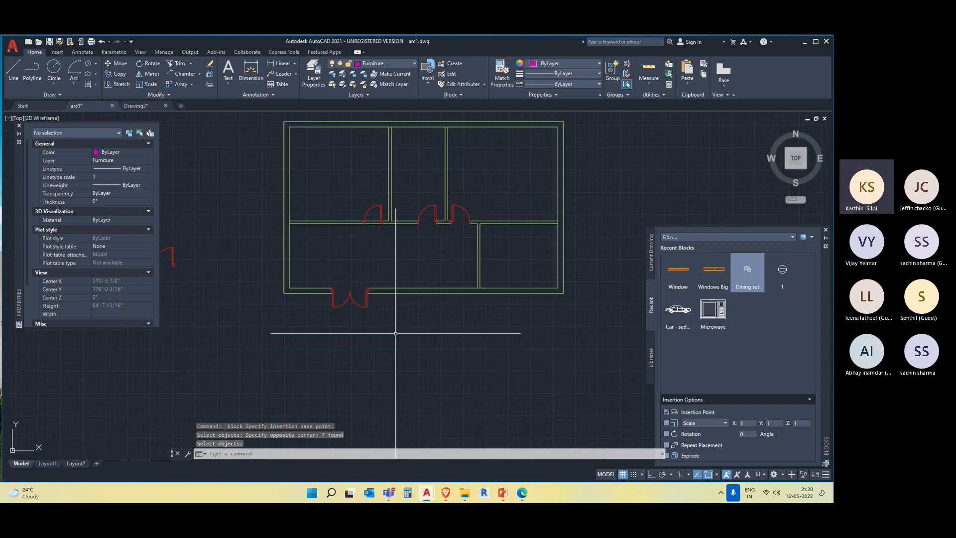
click(719, 277)
scroll(486, 294, up, 2)
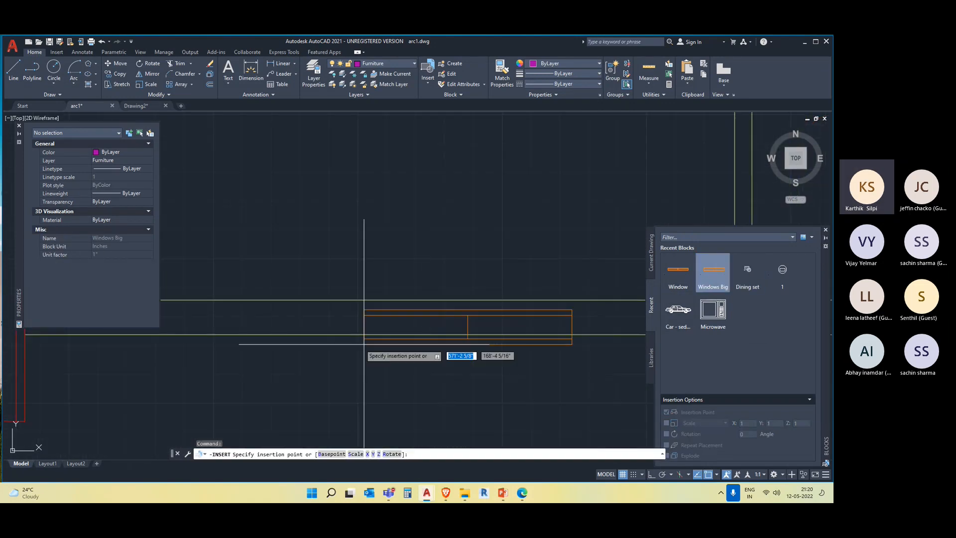
click(323, 334)
Step: Copy the inserted large window along the bottom outer wall into the lower-right room's section
scroll(353, 360, down, 5)
scroll(374, 370, up, 3)
click(379, 338)
text(co)
key(Return)
click(305, 343)
scroll(450, 390, up, 6)
click(489, 402)
Step: Place another copy of the large window in the bottom outer wall, between the left corner and the double door
scroll(291, 330, down, 5)
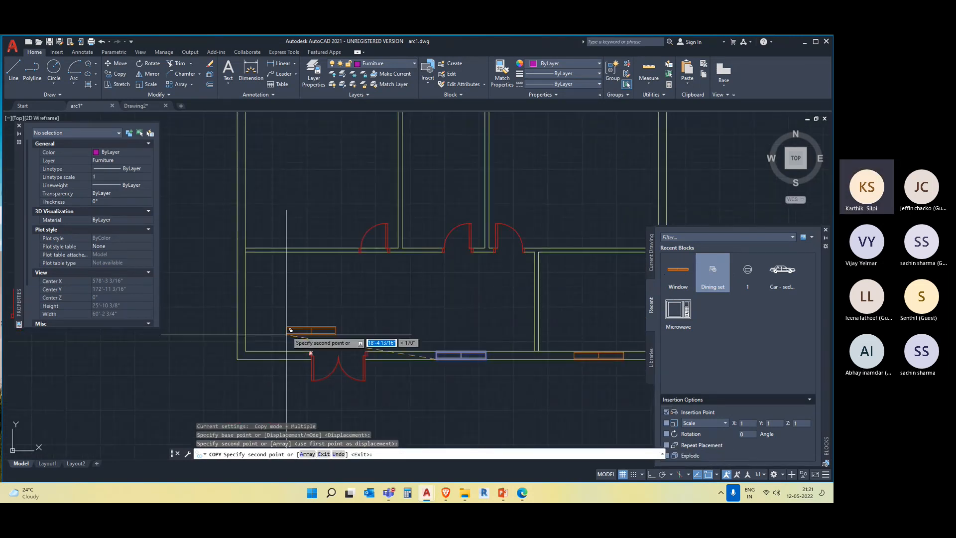
scroll(441, 319, up, 6)
scroll(439, 304, up, 4)
click(455, 296)
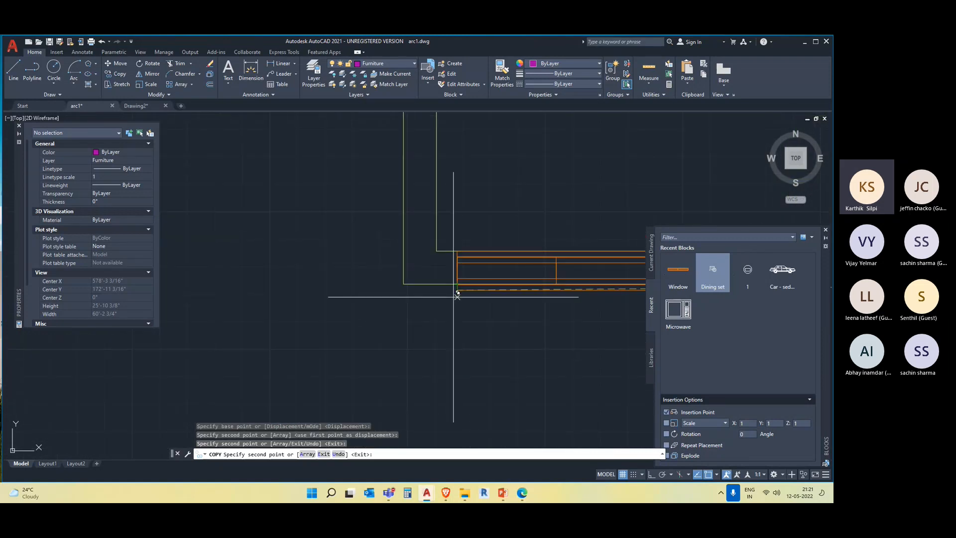
Step: Place copies of the large window in the top outer wall of the upper-left and upper-right rooms
scroll(457, 296, down, 5)
scroll(437, 196, up, 4)
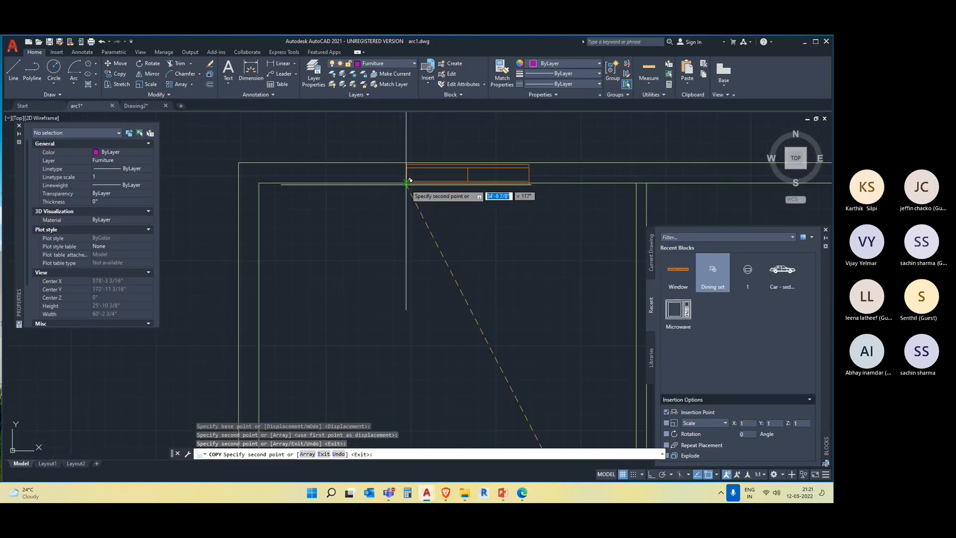
click(382, 182)
scroll(427, 219, down, 5)
scroll(446, 256, up, 5)
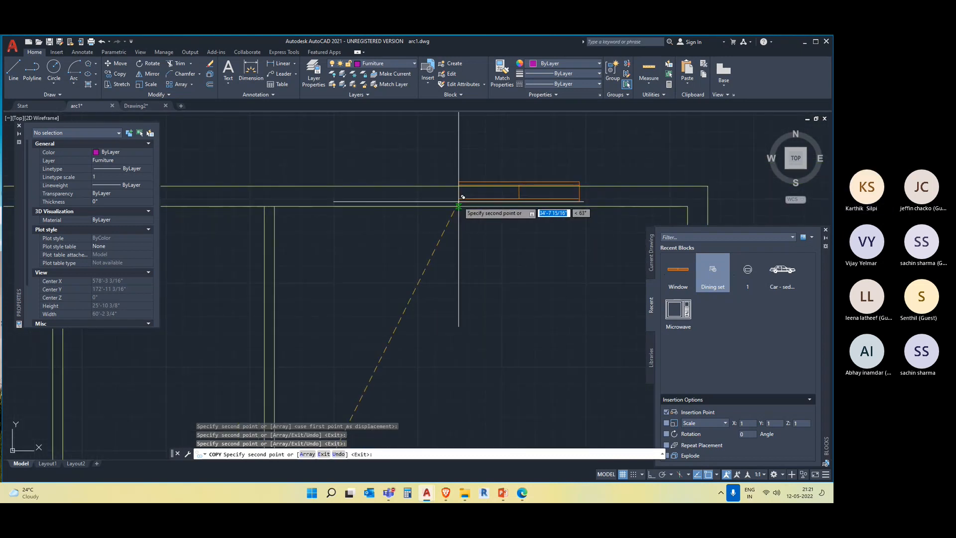
click(464, 202)
Step: Place one more copy of the large window in the empty area left of the floor plan and end copying
scroll(354, 307, down, 5)
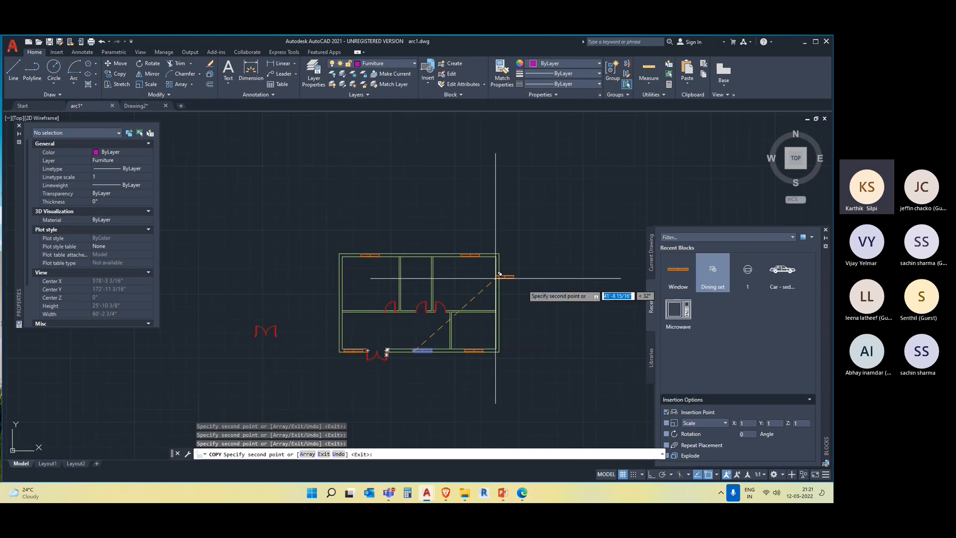
scroll(309, 278, up, 3)
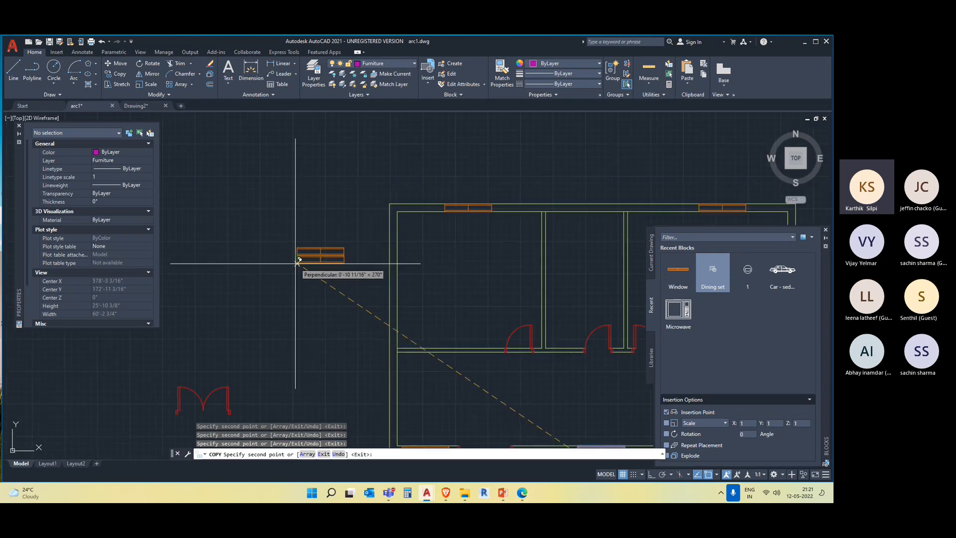
key(Escape)
Step: Rotate the window copy left of the plan to 270 degrees about its centre, using Ortho mode only for the rotation
click(348, 278)
click(309, 224)
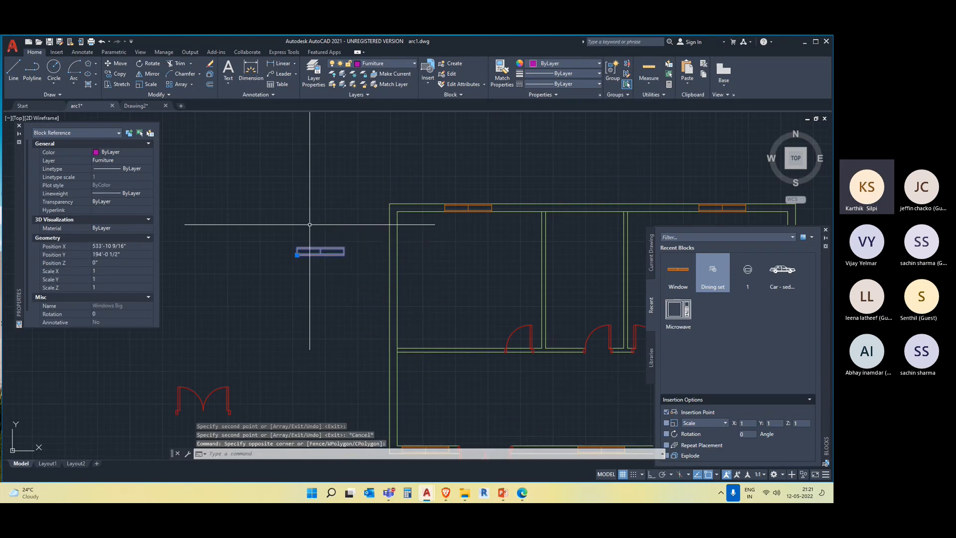
text(o)
key(Return)
scroll(302, 238, up, 4)
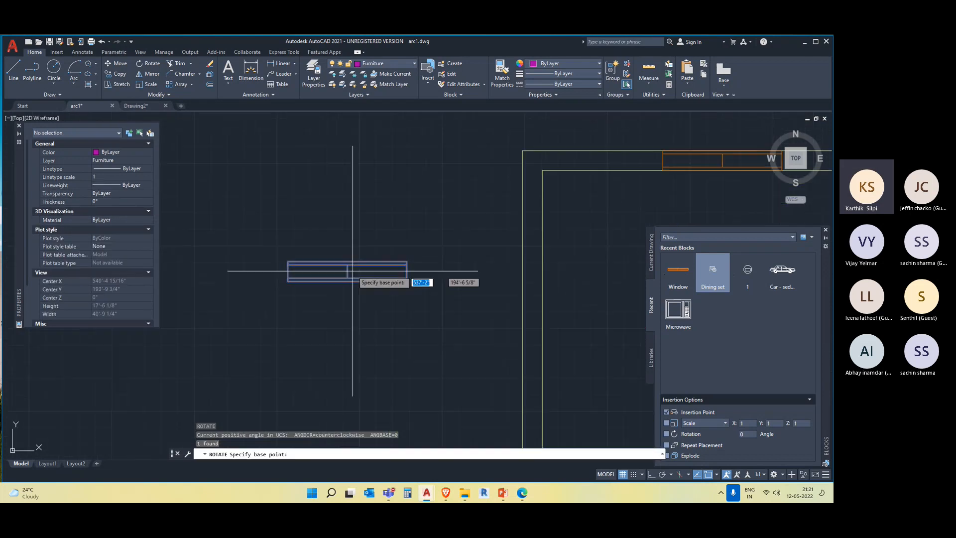
click(347, 270)
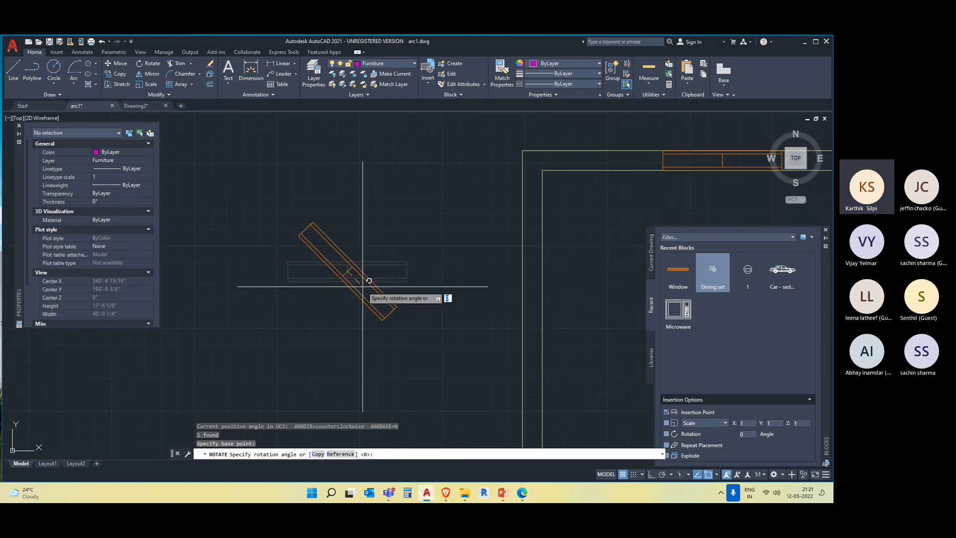
middle_drag(383, 307, 386, 294)
key(F8)
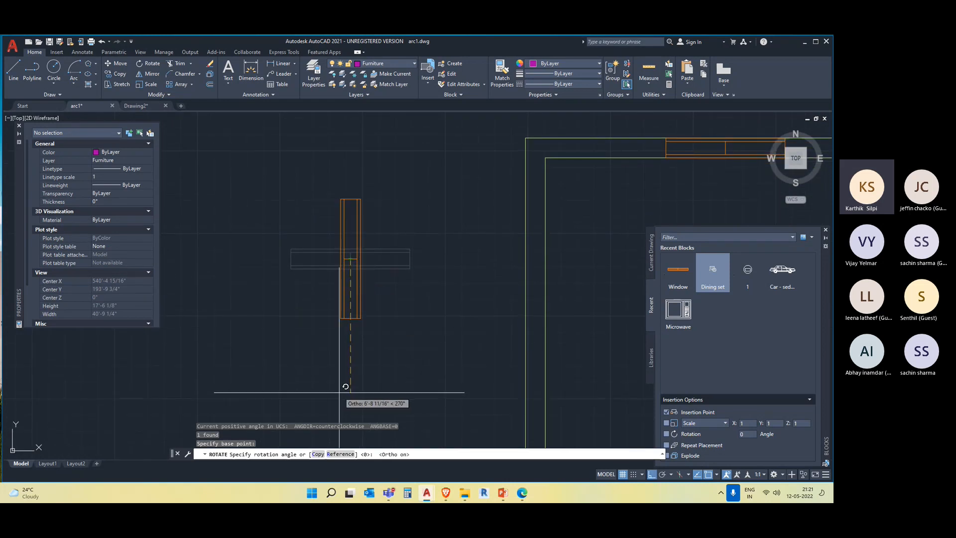
click(339, 392)
key(Escape)
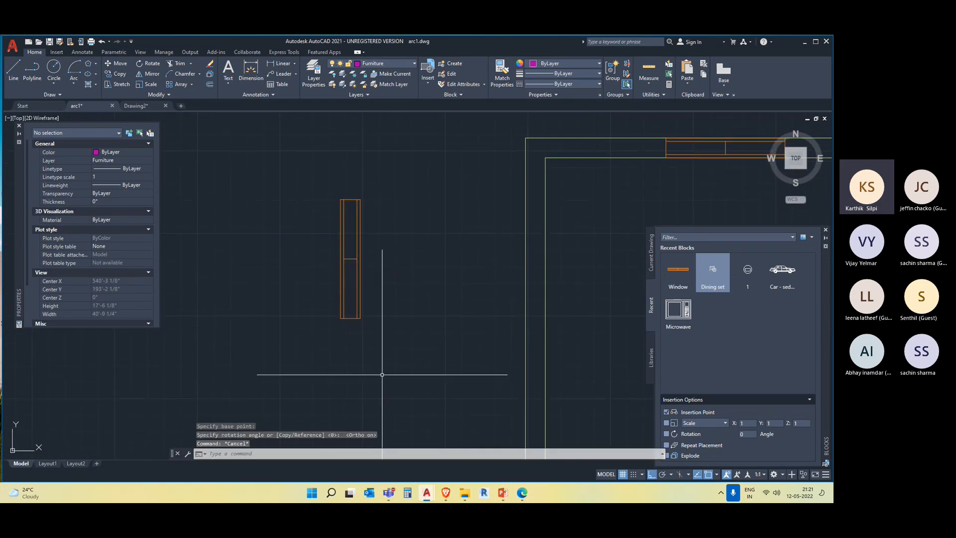
key(F8)
Step: Move the rotated window from its lower-left corner into the left outer wall of the upper-left room
click(426, 348)
click(305, 252)
text(m)
key(Return)
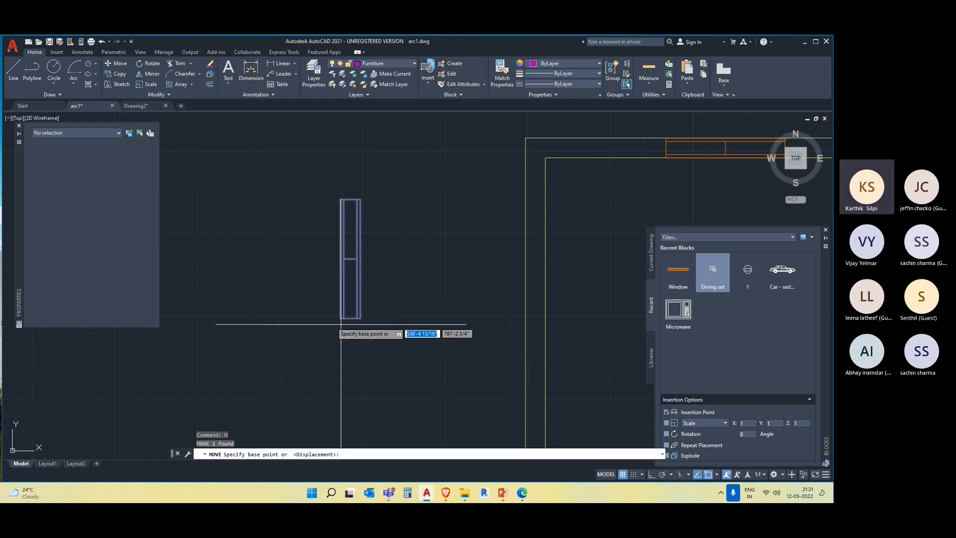
click(341, 318)
scroll(443, 379, down, 4)
middle_drag(444, 380, 422, 271)
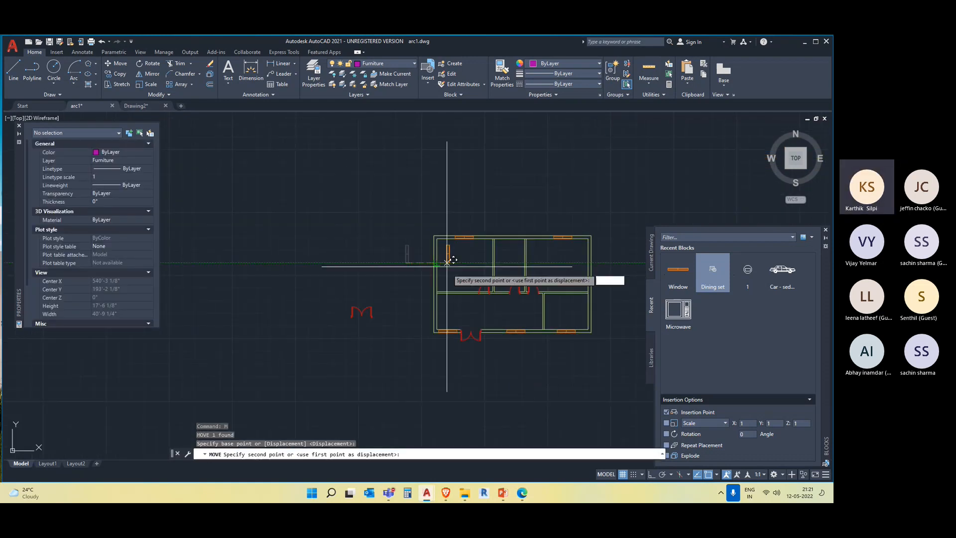
scroll(447, 260, up, 5)
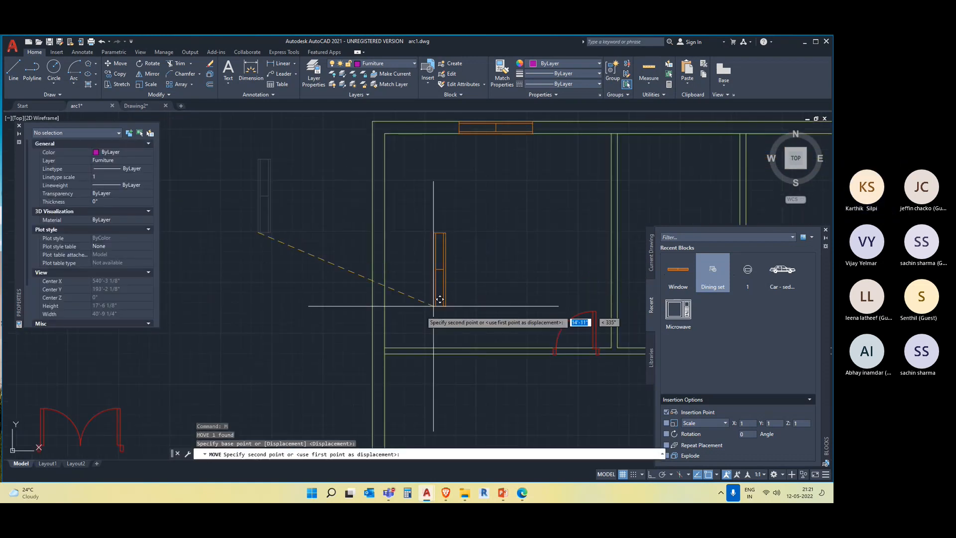
click(373, 264)
Step: Copy the window in the left outer wall straight across into the right outer wall of the upper-right room, using Ortho mode
click(374, 252)
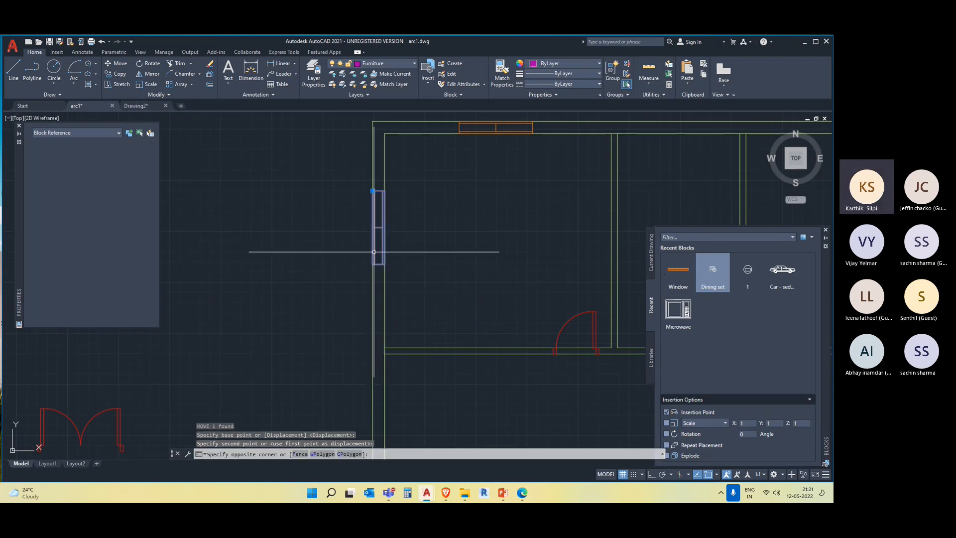
click(373, 252)
right_click(379, 260)
click(398, 279)
click(373, 264)
scroll(448, 352, down, 4)
middle_drag(473, 341, 210, 286)
scroll(376, 283, up, 4)
scroll(448, 231, down, 4)
key(F8)
scroll(436, 244, up, 4)
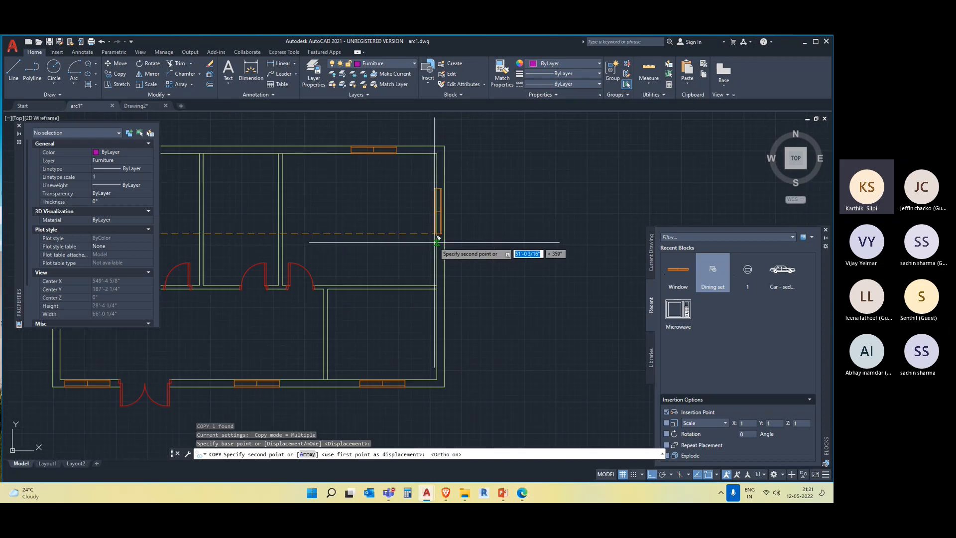
click(437, 234)
key(Escape)
scroll(514, 302, down, 4)
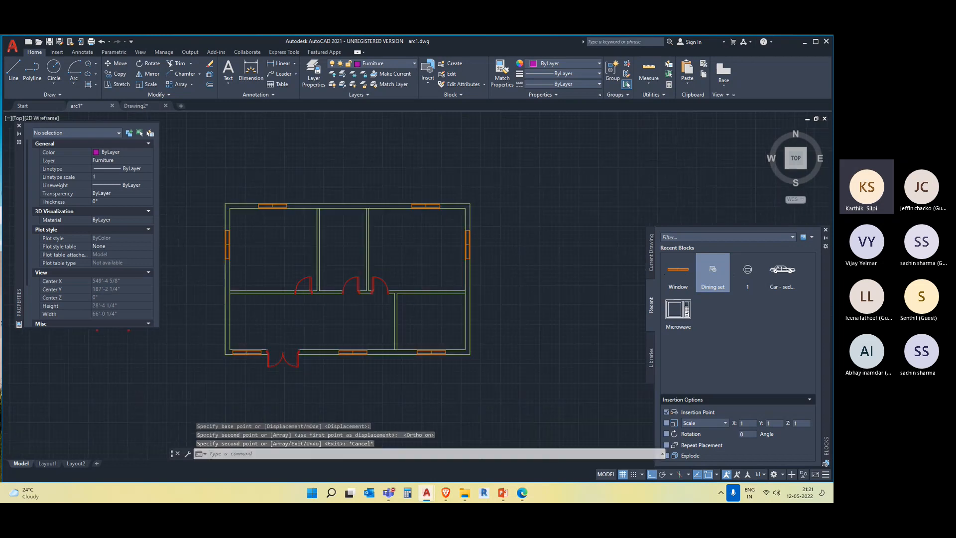
Step: Delete the leftover double door drawing in the empty area left of the floor plan
middle_drag(443, 354, 444, 341)
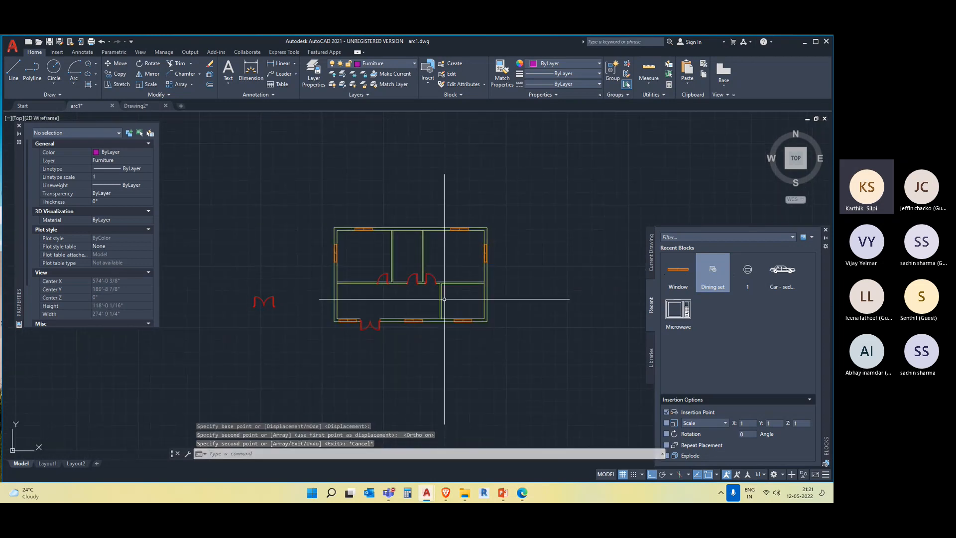
scroll(444, 299, up, 2)
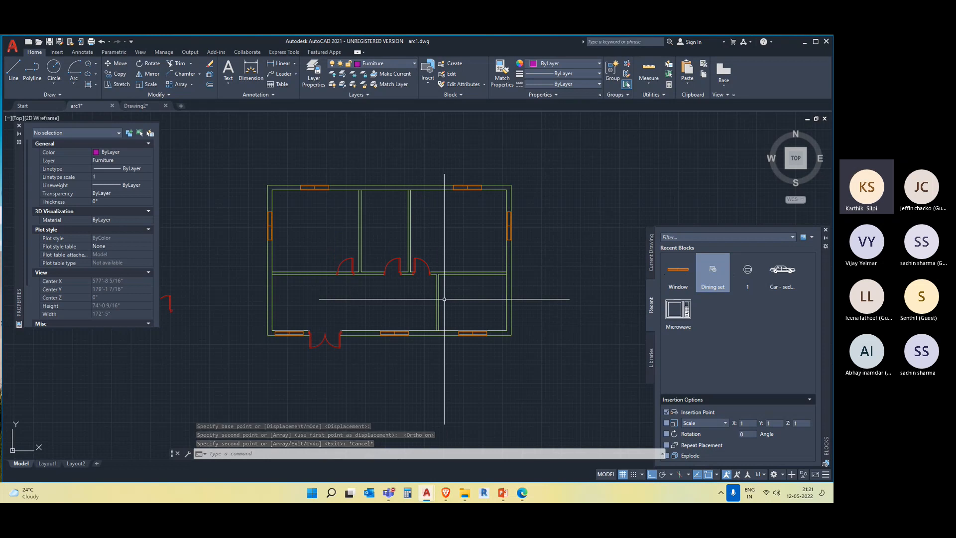
scroll(444, 299, down, 2)
click(367, 320)
click(277, 250)
key(Delete)
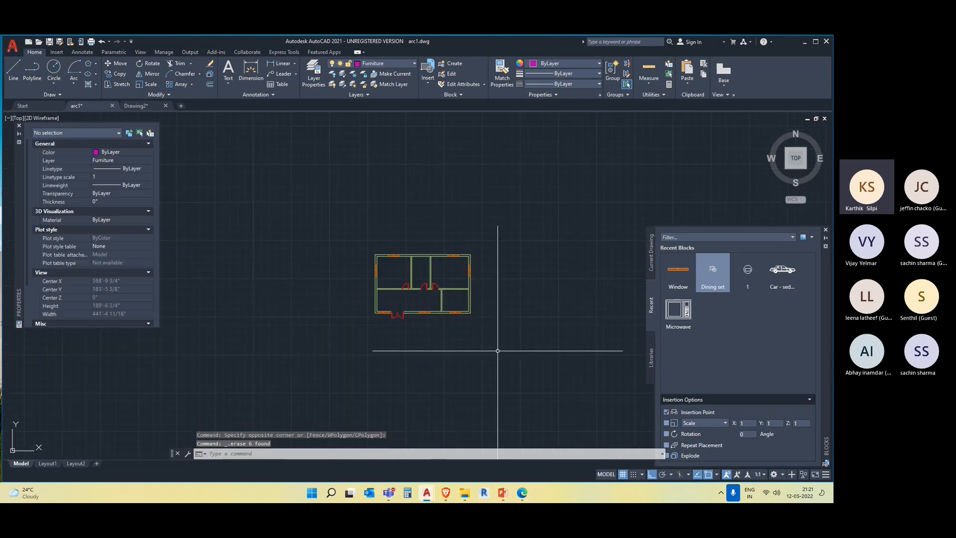
Step: Examine the whole floor plan and the double door and windows along its bottom outer wall
scroll(473, 309, up, 3)
mouse_move(303, 320)
middle_down()
mouse_move(367, 330)
mouse_move(357, 338)
middle_up()
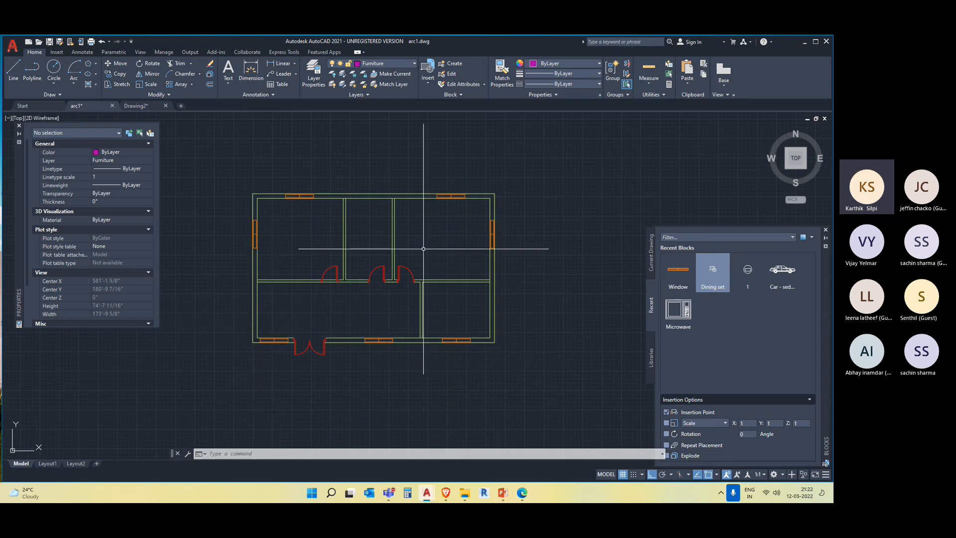
scroll(525, 274, down, 2)
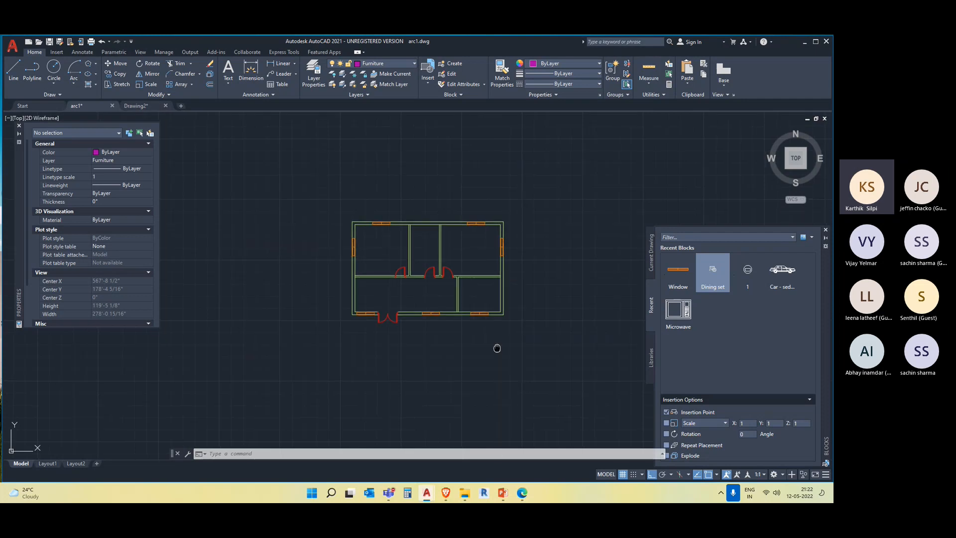
middle_drag(495, 348, 394, 374)
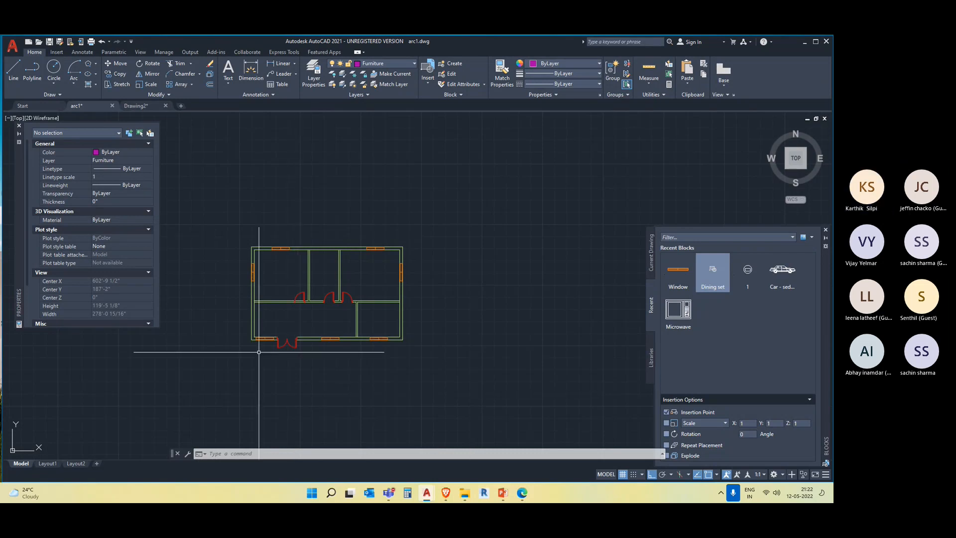
middle_drag(385, 345, 421, 351)
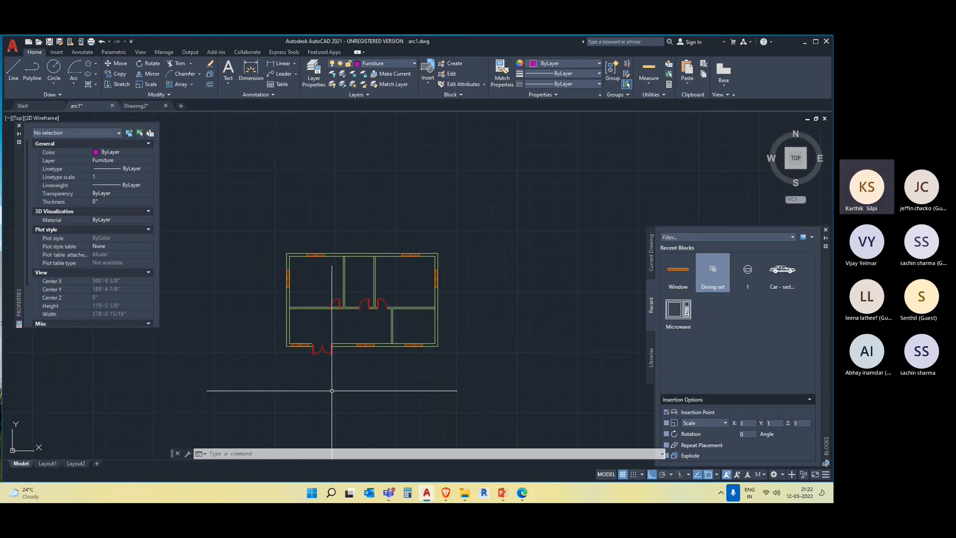
scroll(324, 369, up, 4)
scroll(324, 370, up, 2)
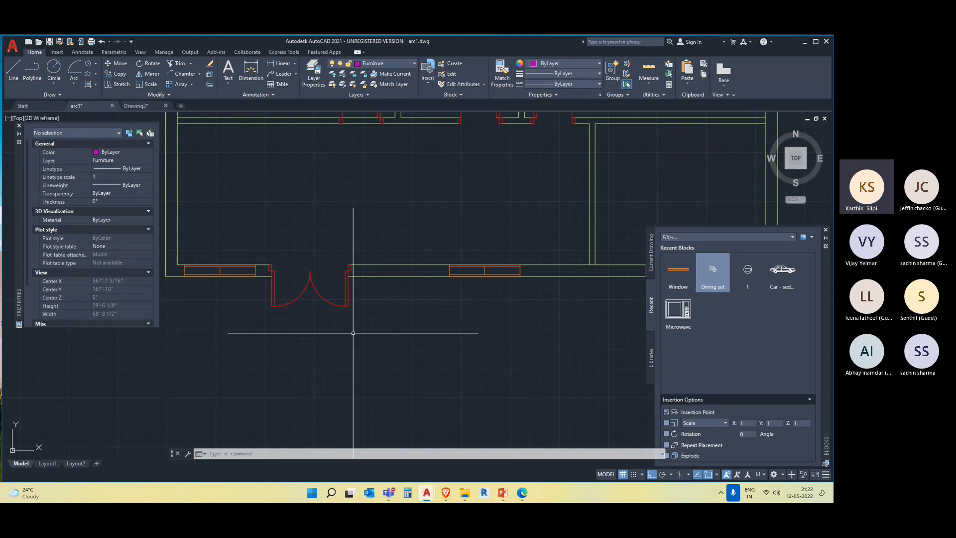
scroll(348, 319, down, 4)
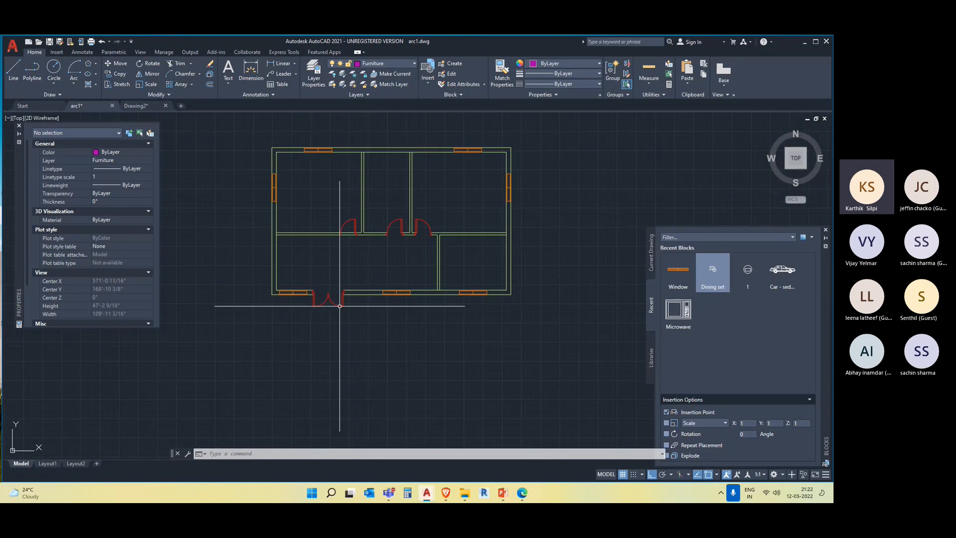
scroll(343, 384, down, 2)
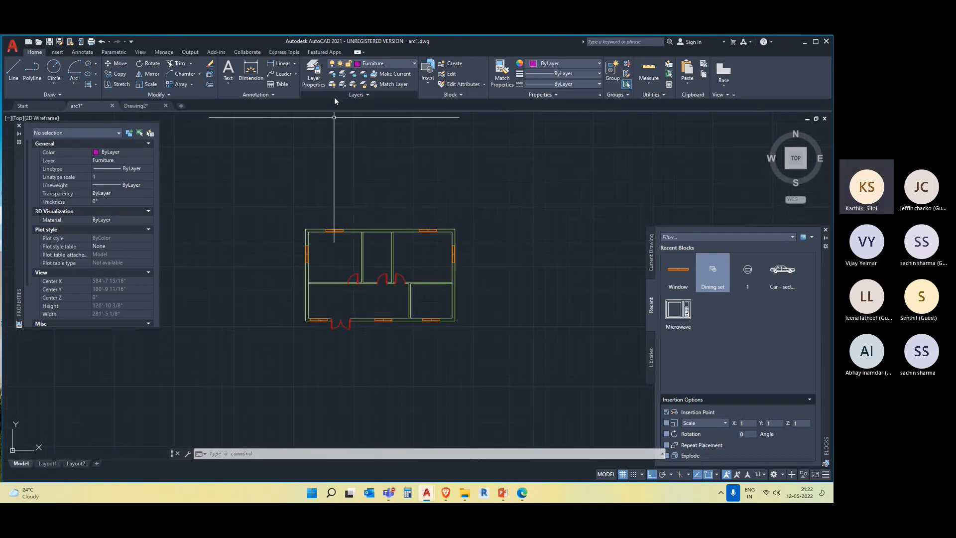
scroll(331, 390, up, 2)
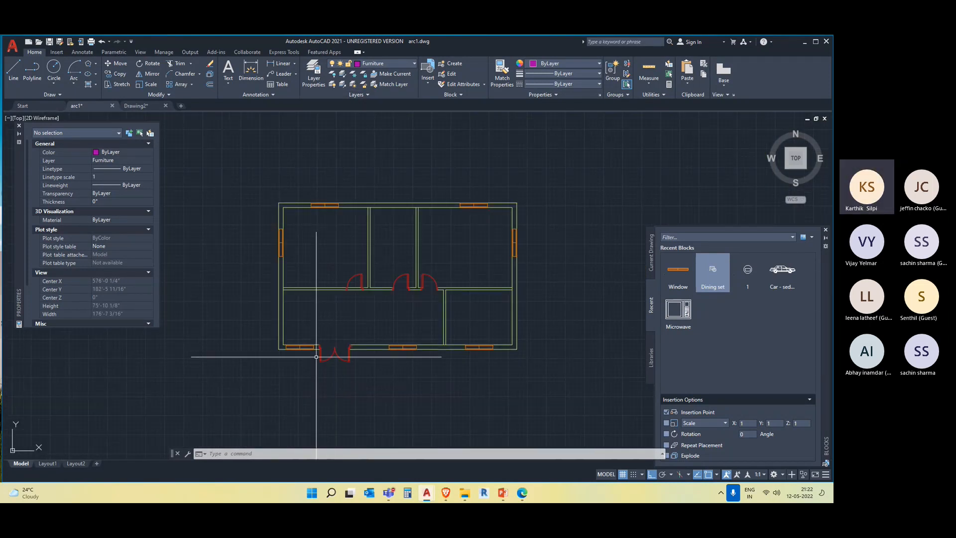
scroll(332, 357, up, 2)
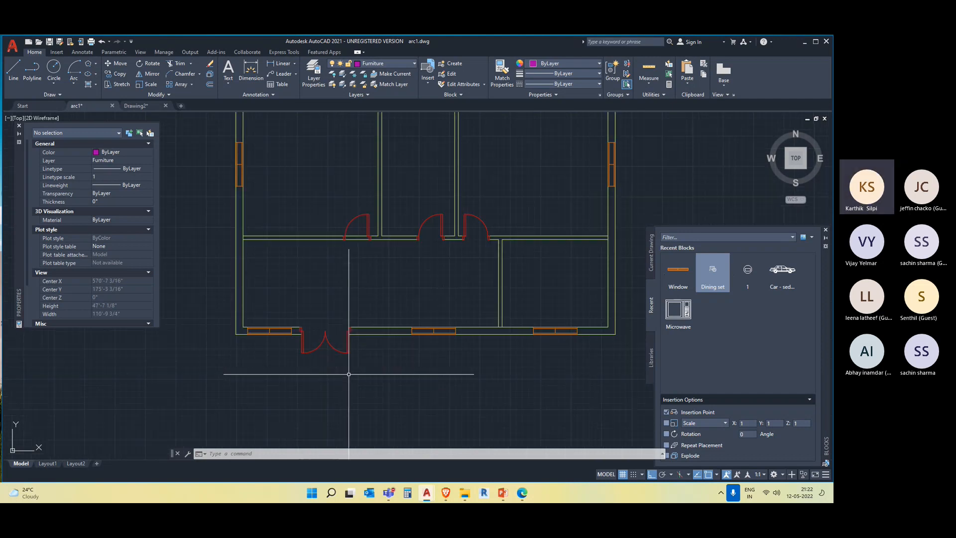
Step: Highlight the double door and the middle window in the bottom outer wall to inspect them, and clear the selection
click(350, 349)
click(255, 347)
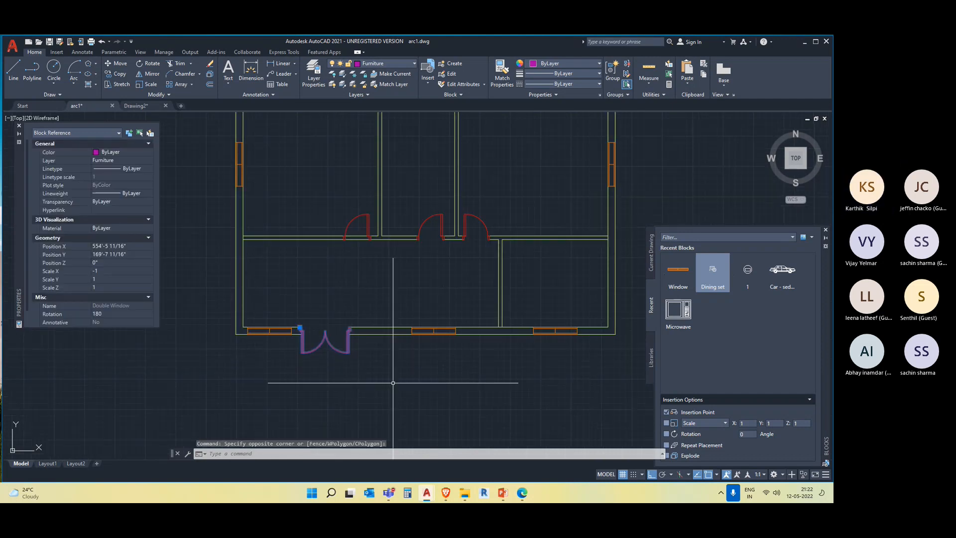
key(Escape)
click(363, 360)
click(294, 346)
scroll(356, 356, down, 2)
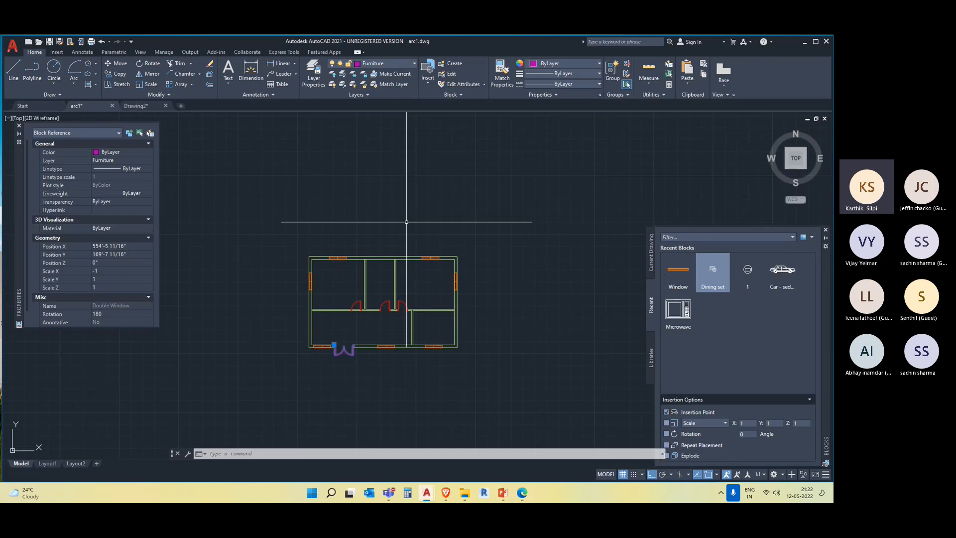
scroll(397, 392, up, 4)
scroll(388, 278, up, 3)
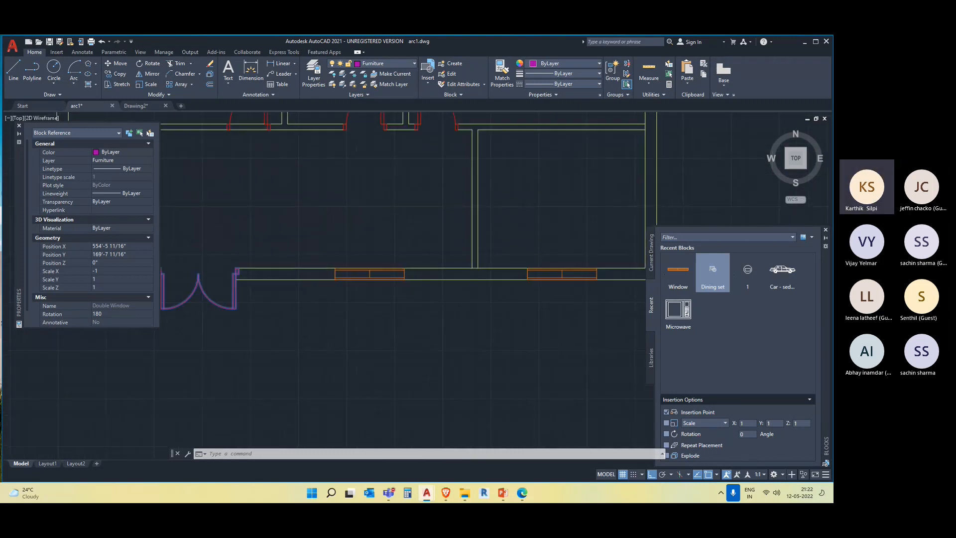
click(420, 270)
scroll(379, 346, down, 4)
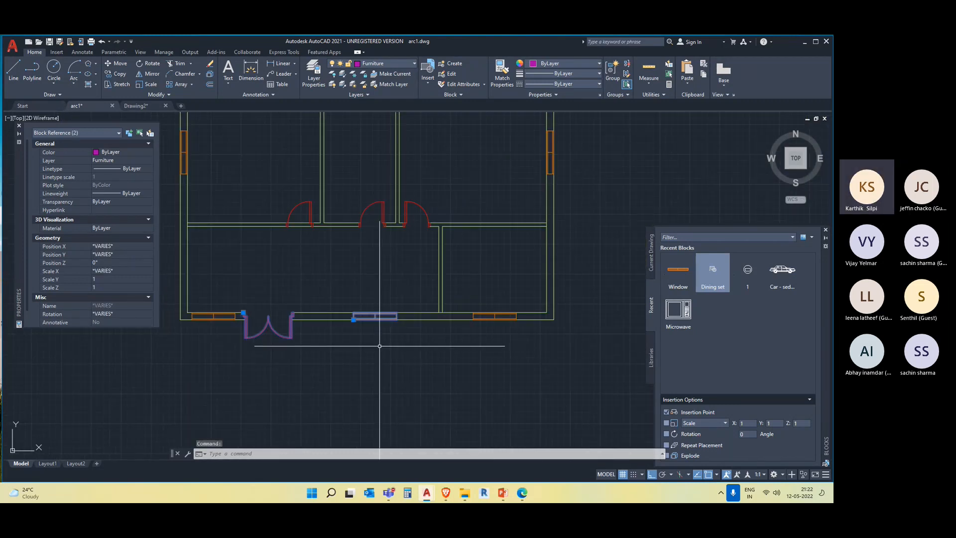
scroll(443, 360, down, 2)
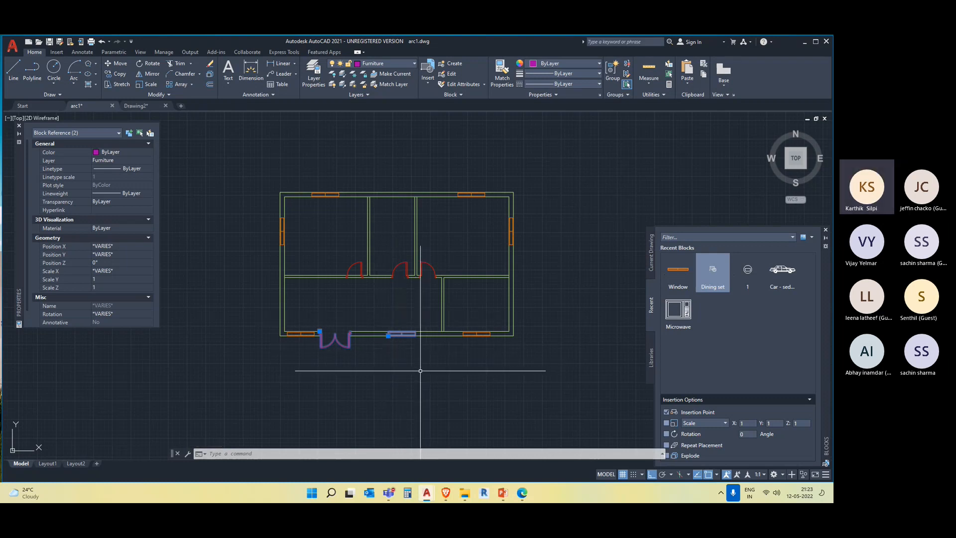
middle_drag(416, 326, 414, 388)
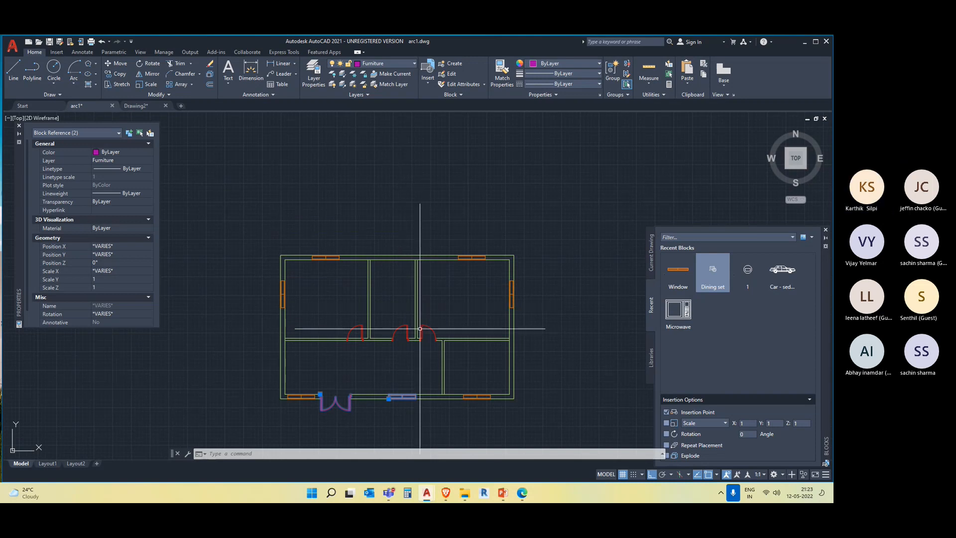
key(Escape)
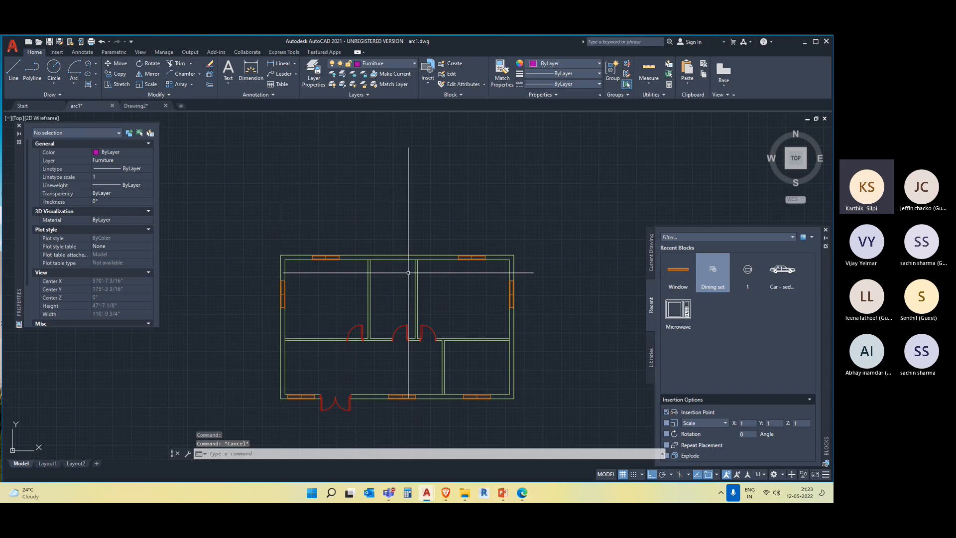
Step: Draw a vertical construction line through the bottom-left outer corner of the floor plan
click(62, 94)
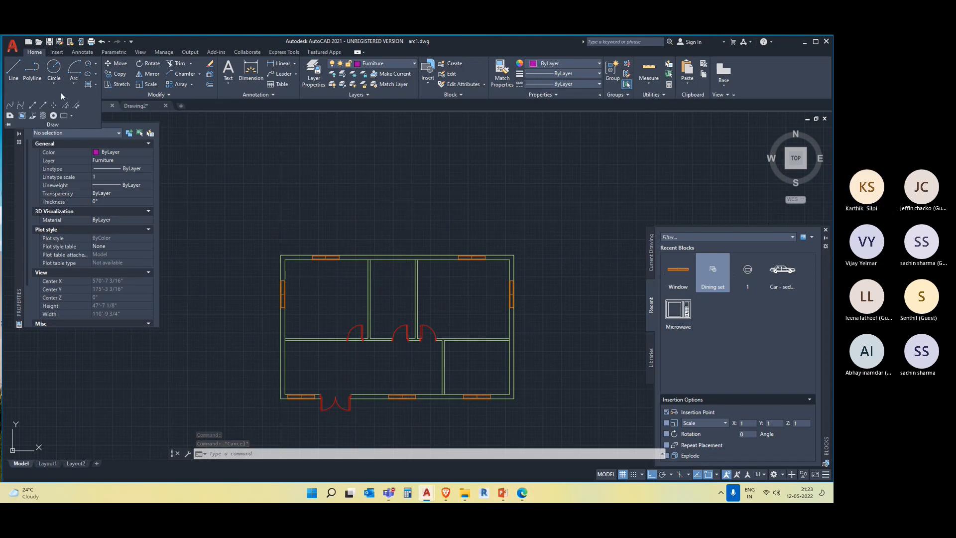
click(32, 106)
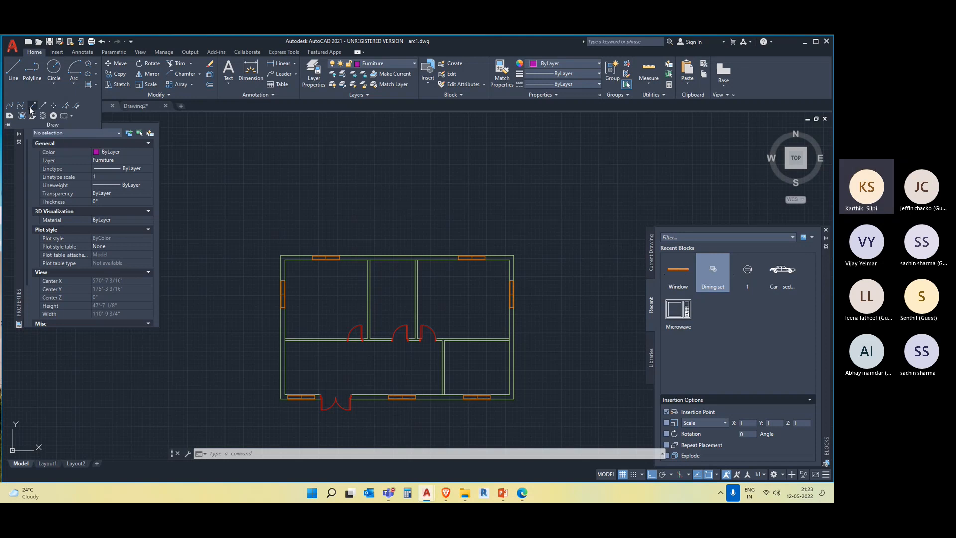
click(281, 396)
scroll(455, 331, down, 6)
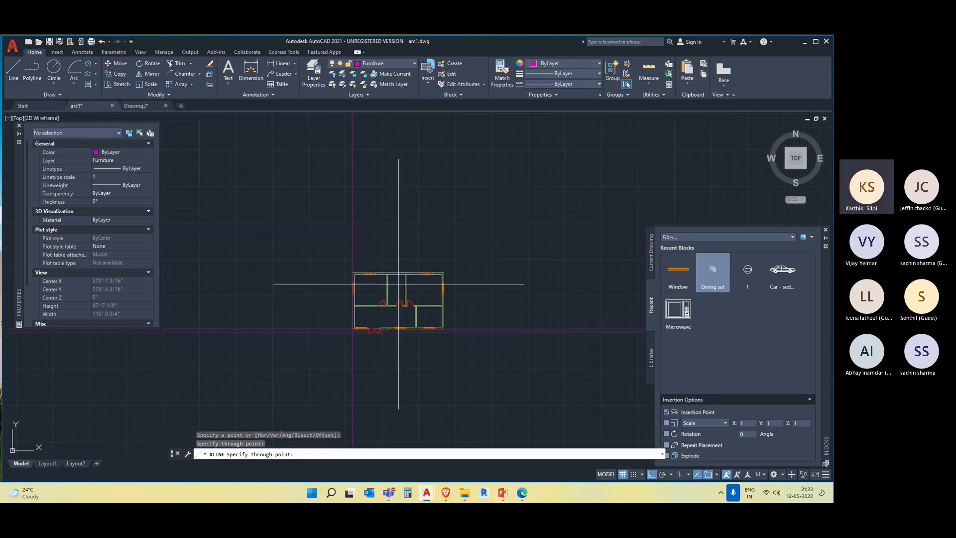
scroll(448, 393, up, 2)
key(Escape)
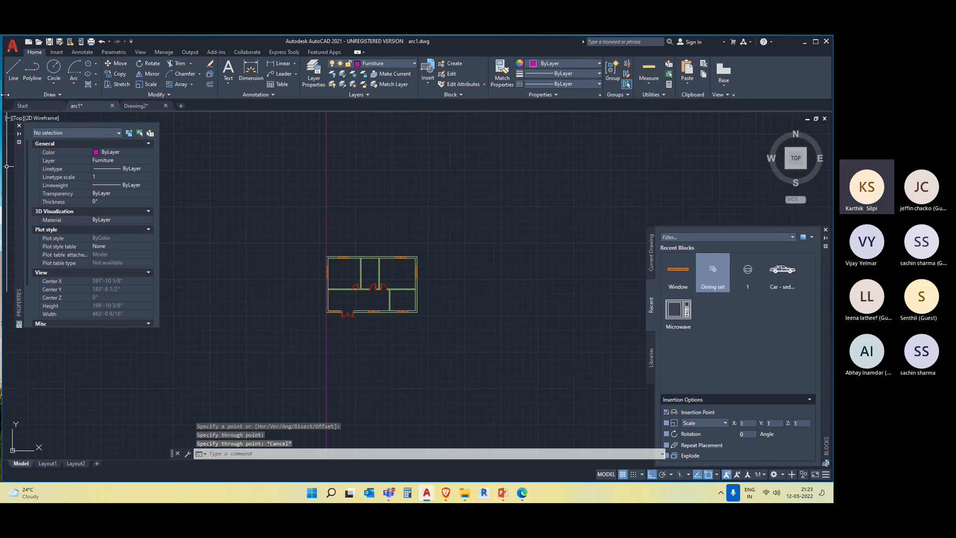
Step: Draw a vertical construction line along the outer face of the right wall, through its bottom and top corners
click(59, 95)
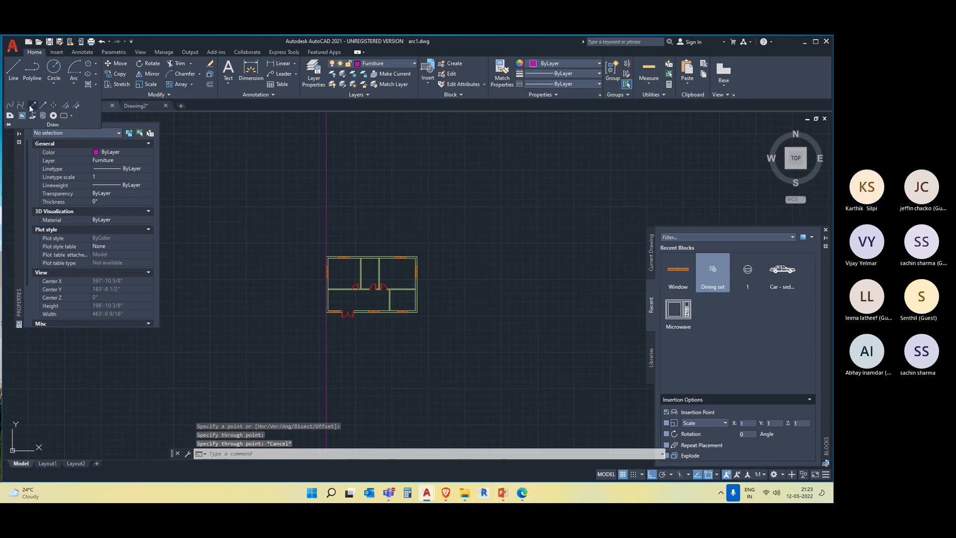
click(32, 105)
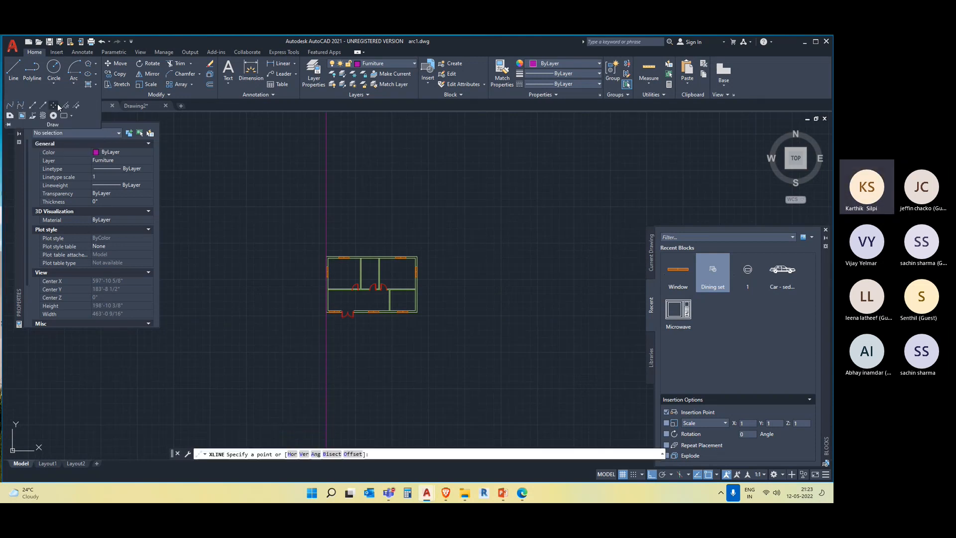
scroll(418, 313, up, 8)
click(430, 321)
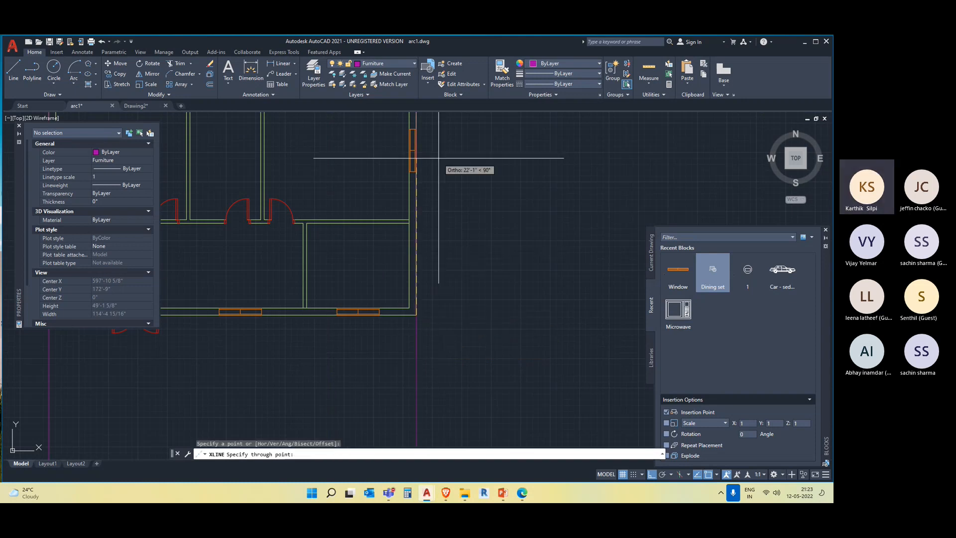
scroll(434, 257, down, 5)
scroll(434, 137, up, 8)
click(424, 169)
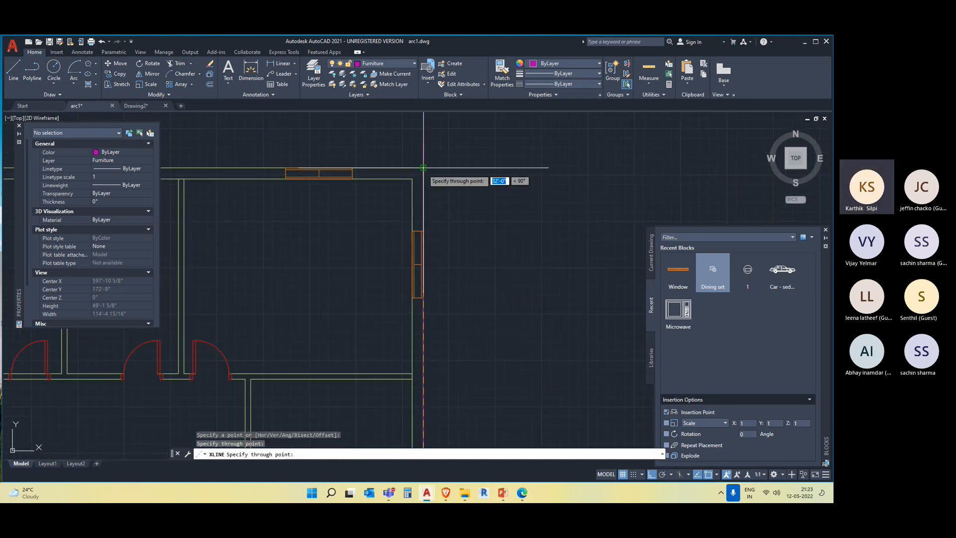
scroll(519, 321, down, 10)
middle_drag(530, 367, 422, 304)
key(Escape)
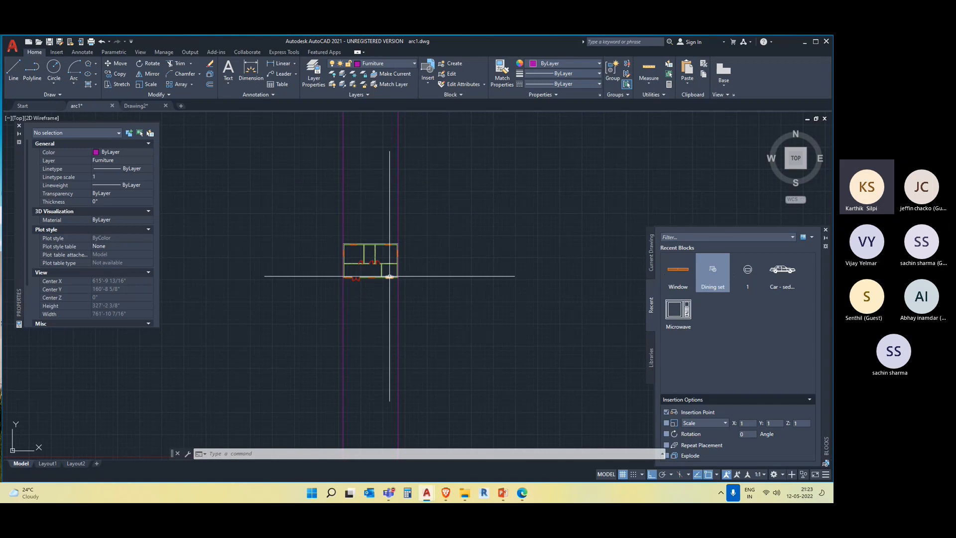
middle_drag(446, 271, 458, 302)
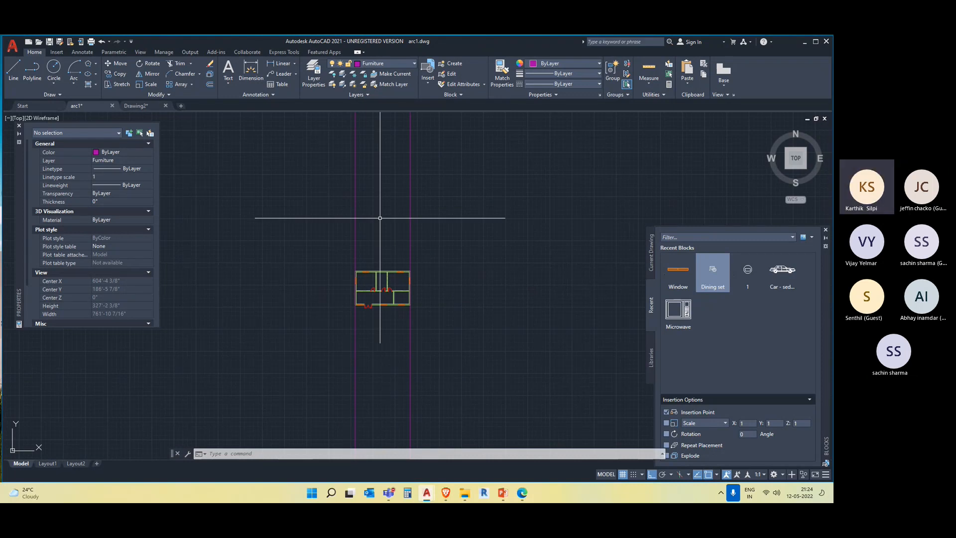
Step: Switch to the AUTOCAD-2D classes presentation in PowerPoint and show the First Angle Projection slide
click(508, 494)
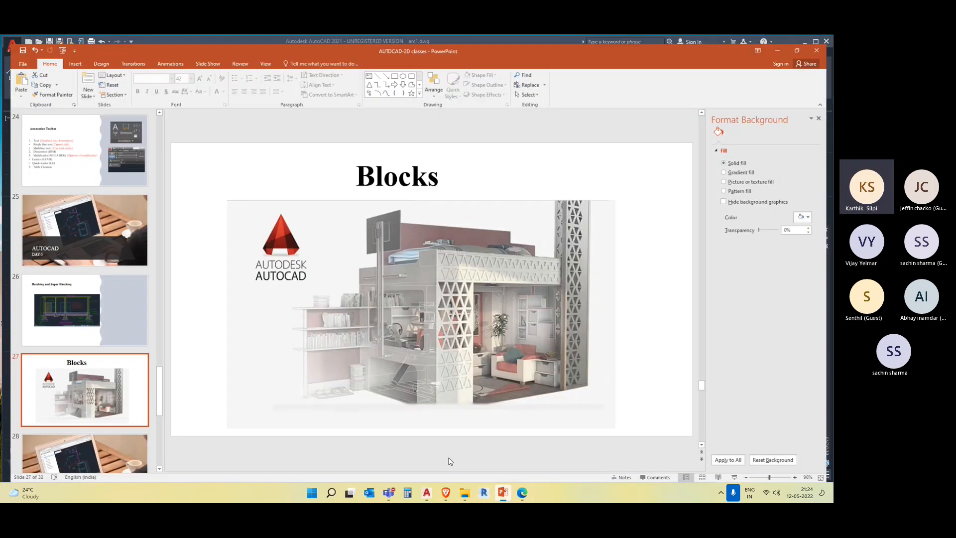
scroll(112, 302, up, 10)
scroll(112, 302, up, 5)
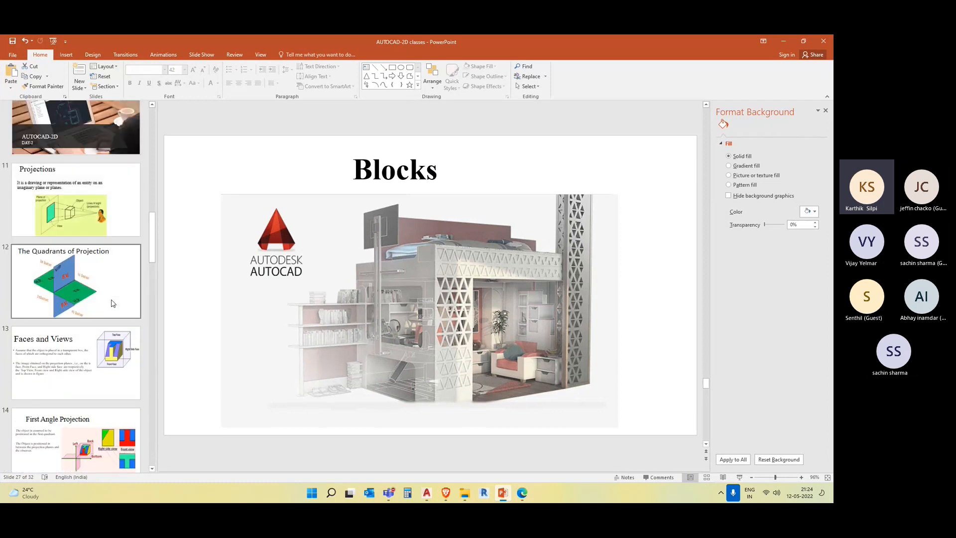
scroll(112, 302, down, 2)
click(99, 314)
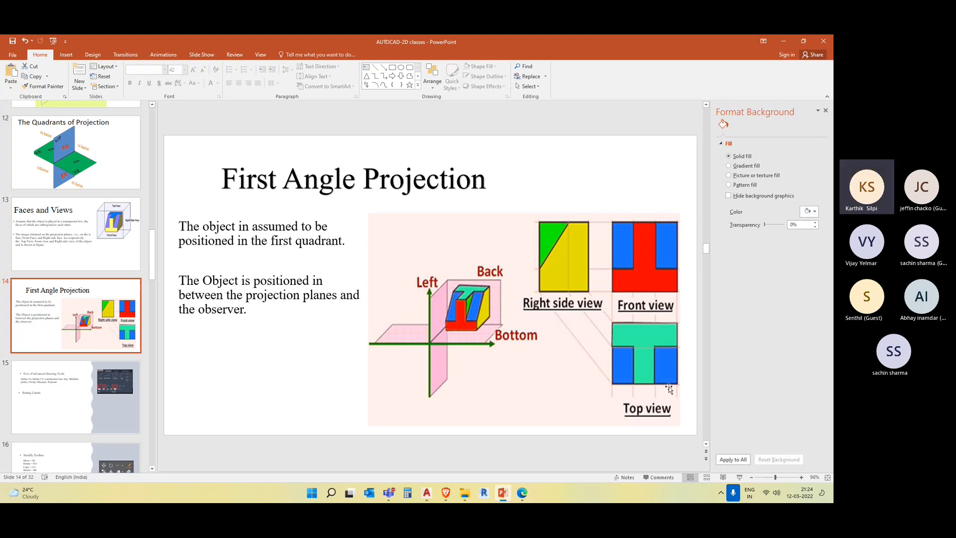
Step: Return to arc1.dwg in AutoCAD and examine the floor plan, its vertical construction lines and the empty area above it
mouse_move(429, 494)
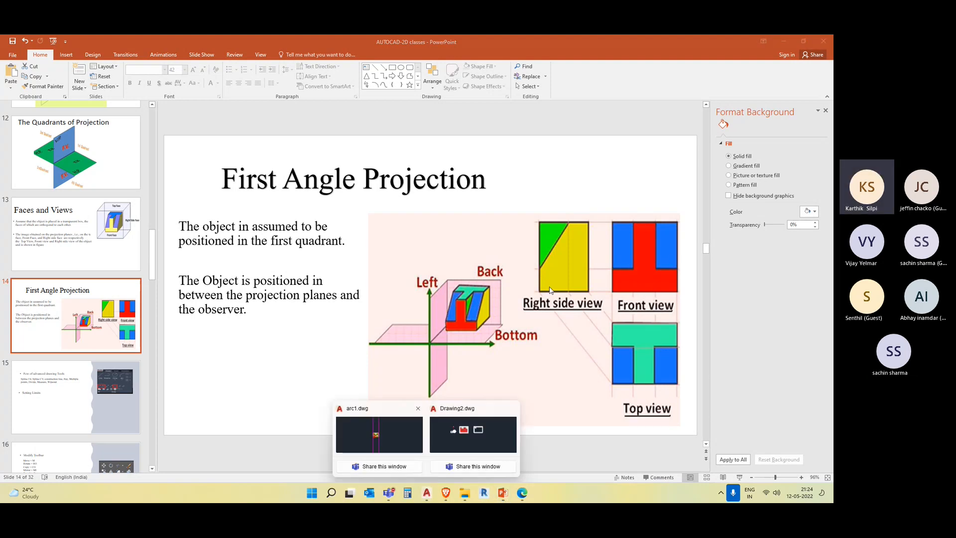
click(384, 441)
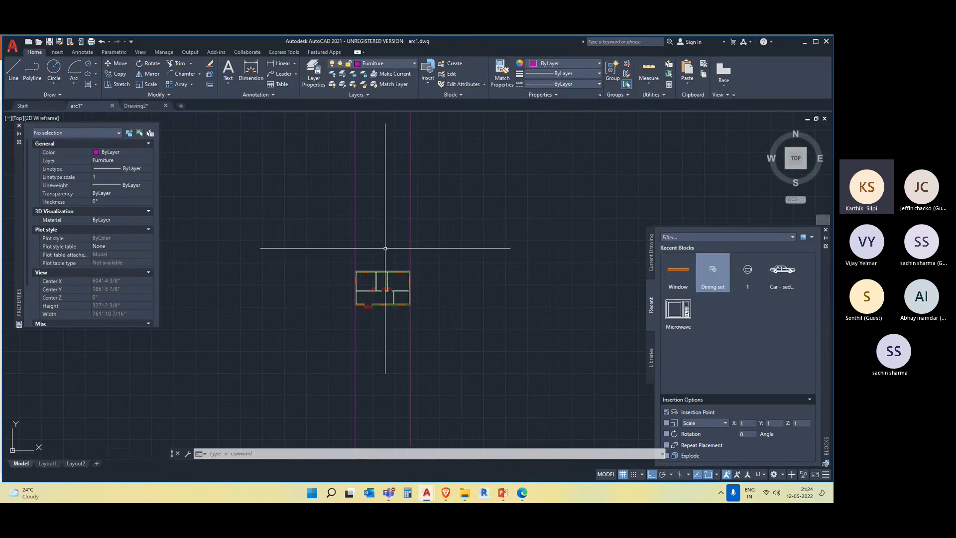
scroll(376, 292, up, 5)
scroll(376, 293, down, 8)
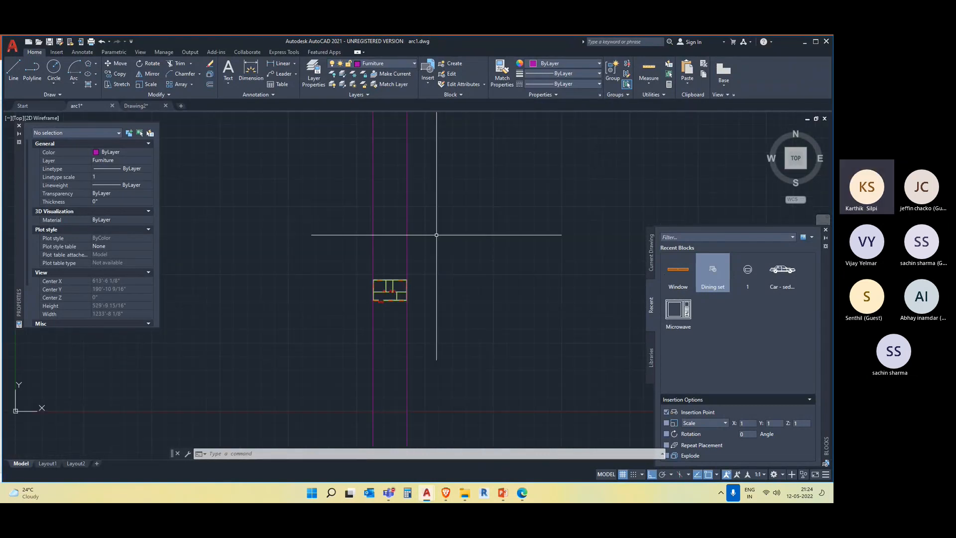
middle_drag(465, 303, 447, 330)
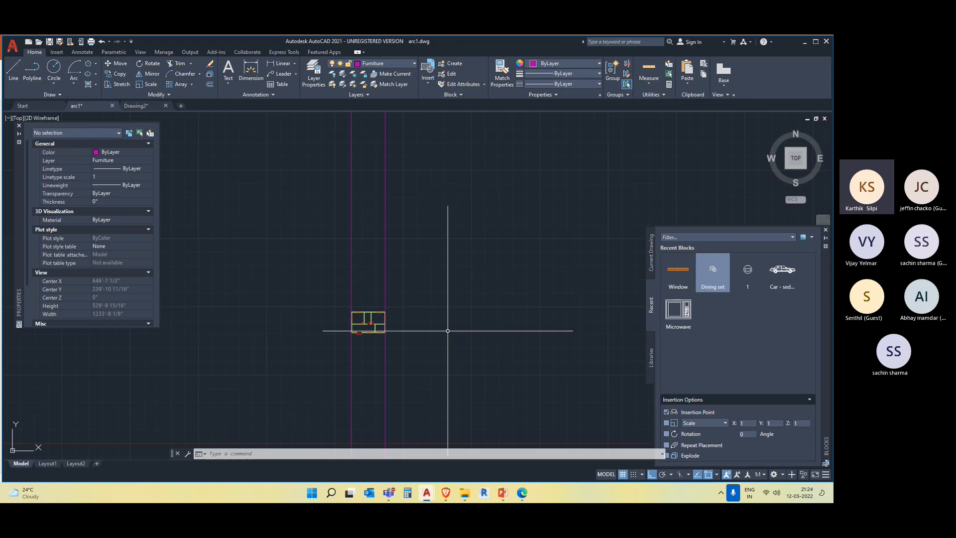
scroll(307, 299, up, 4)
middle_drag(579, 397, 547, 335)
scroll(490, 343, up, 2)
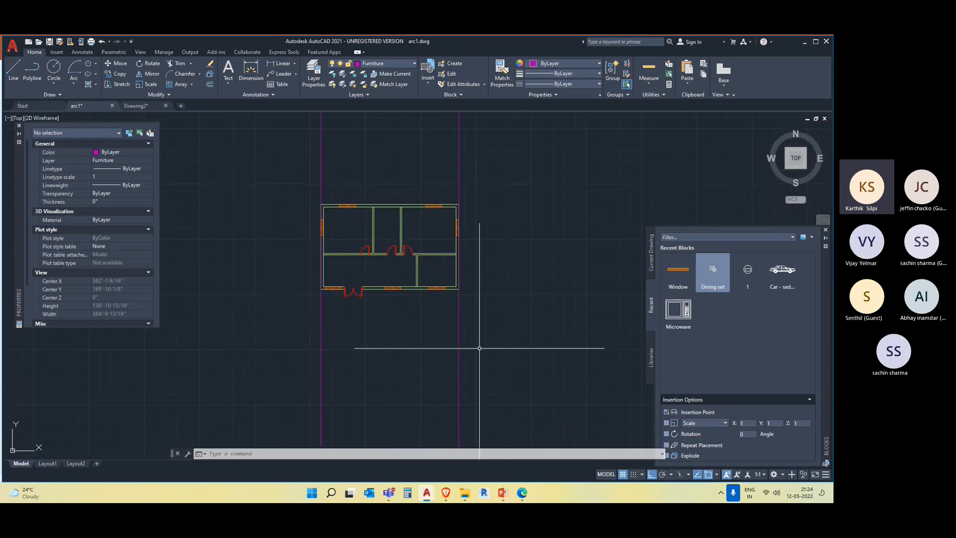
middle_drag(476, 327, 484, 384)
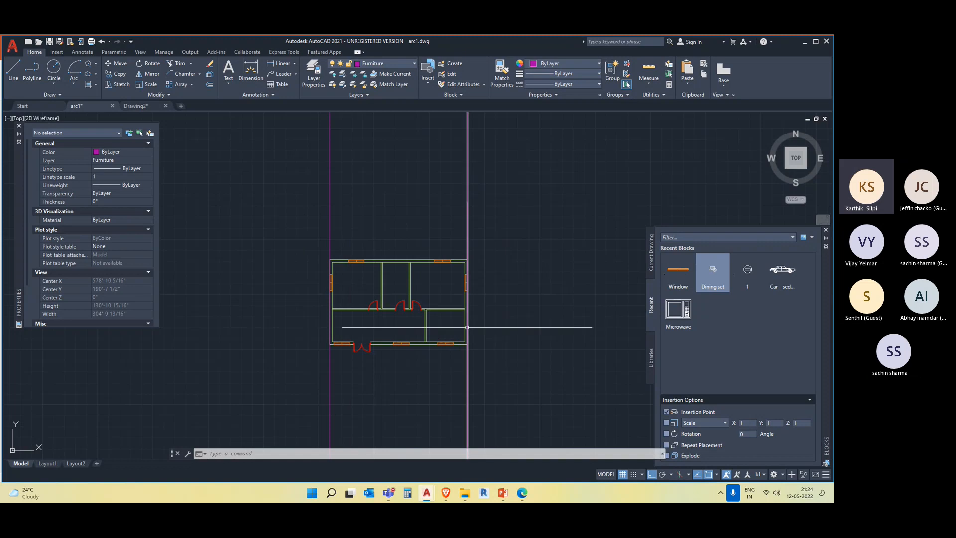
scroll(466, 325, up, 2)
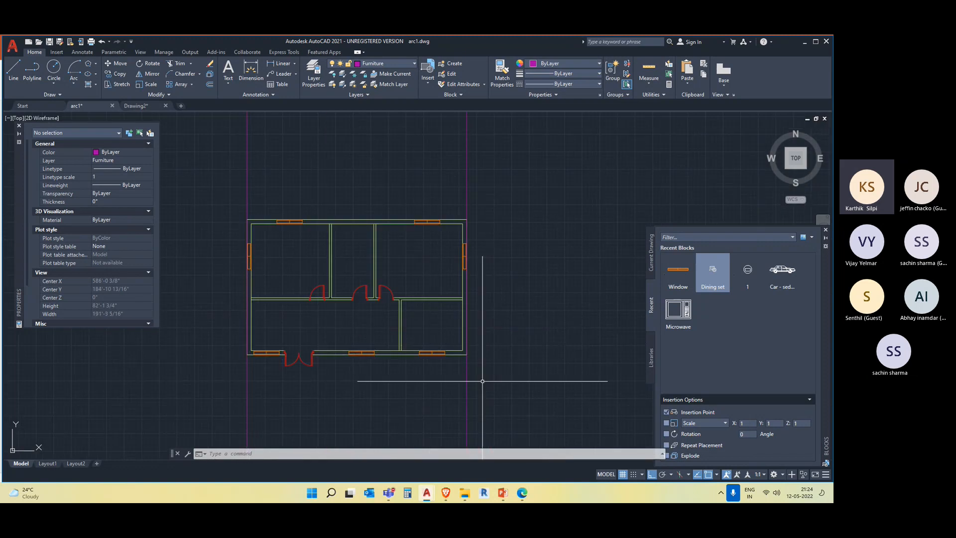
middle_drag(512, 238, 522, 275)
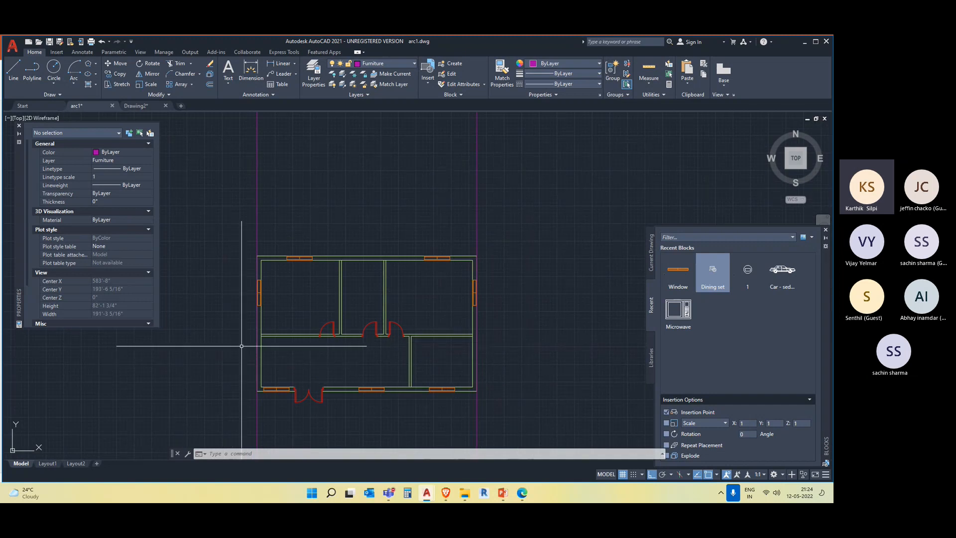
scroll(564, 355, down, 2)
middle_drag(578, 313, 529, 378)
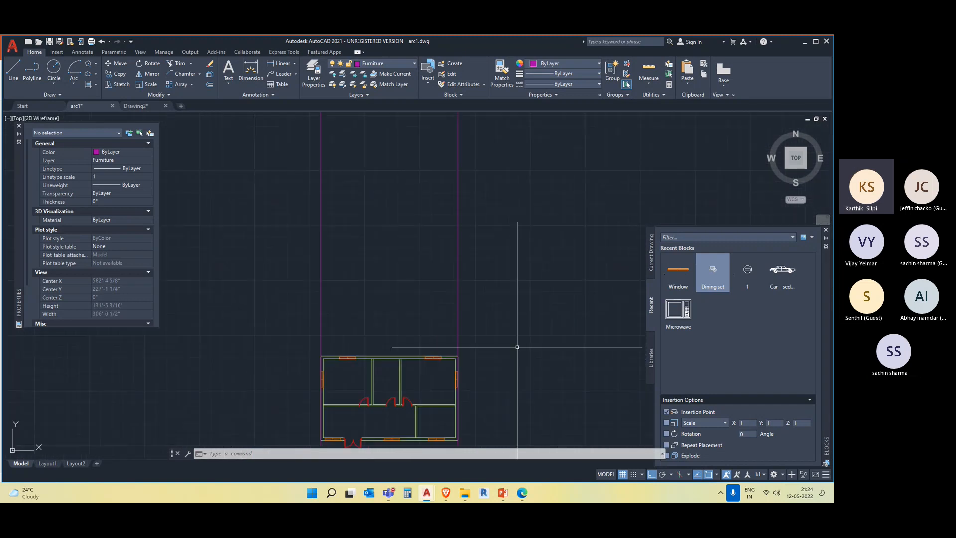
middle_drag(551, 346, 520, 252)
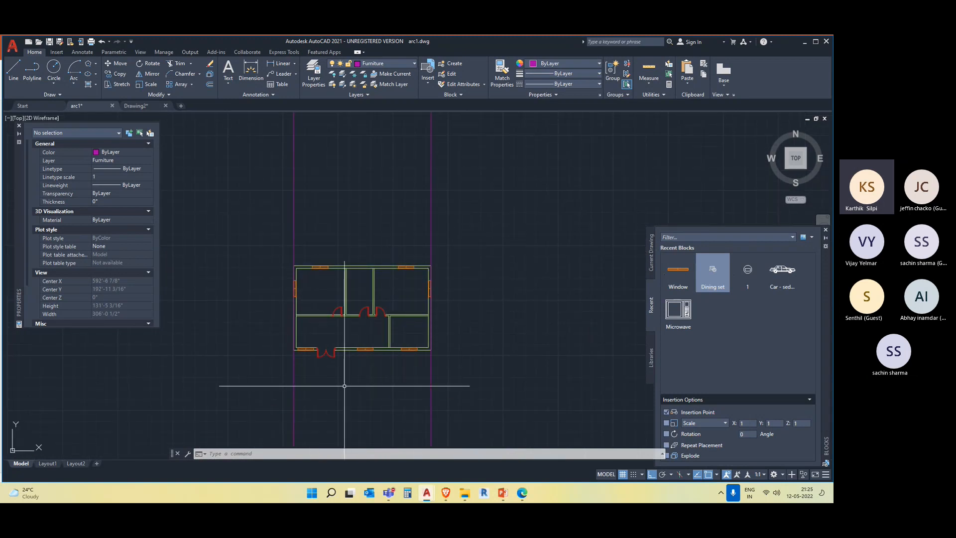
middle_drag(329, 361, 335, 398)
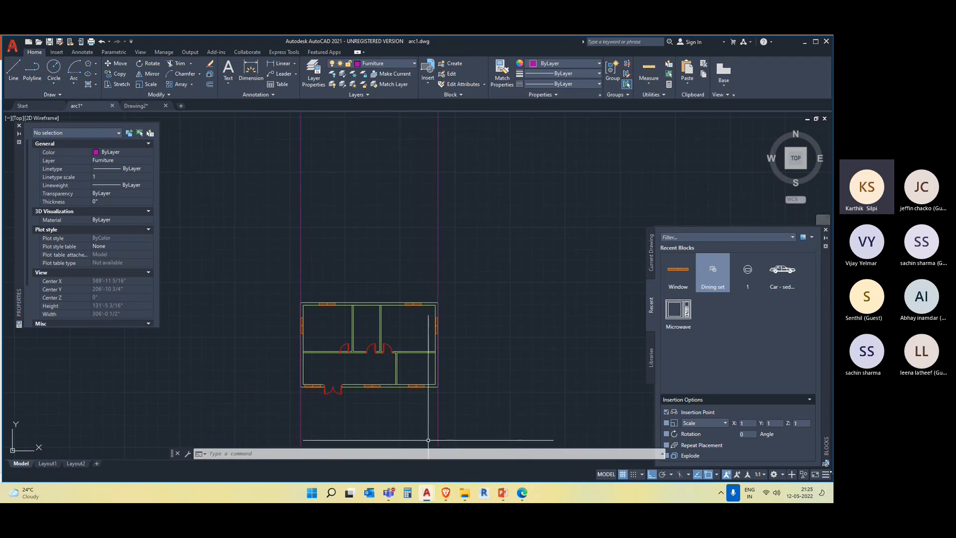
Step: Make layer 0 current and draw a horizontal line above the floor plan from the left construction line past the right one
click(535, 411)
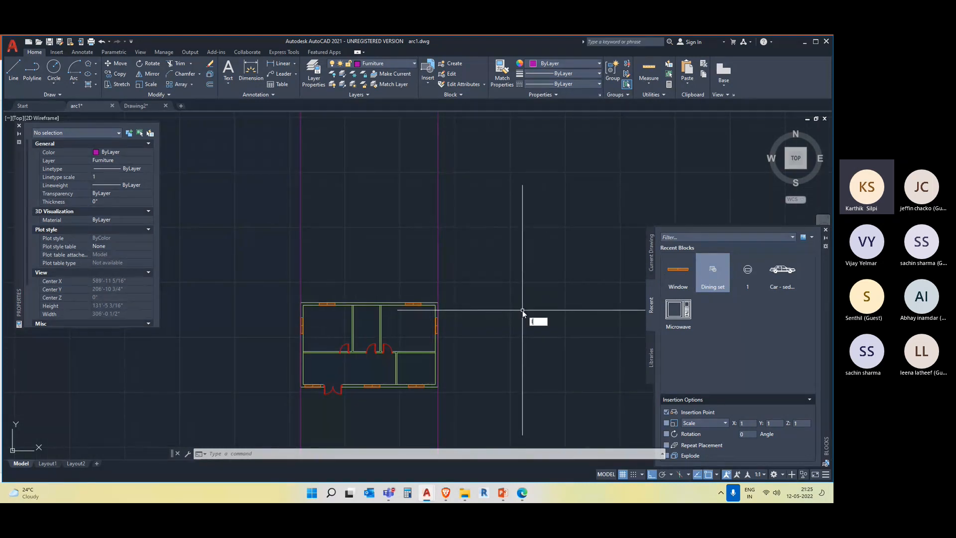
text(l)
click(393, 64)
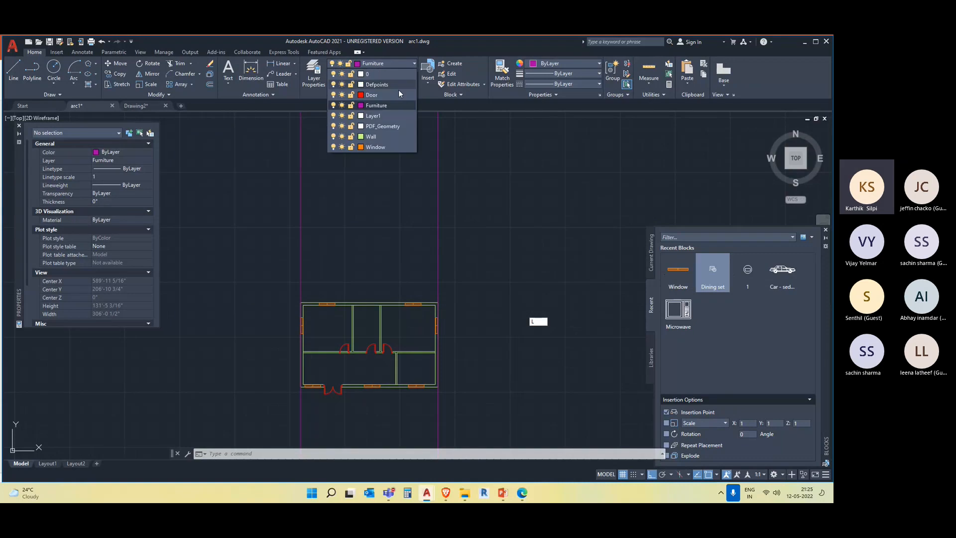
click(384, 76)
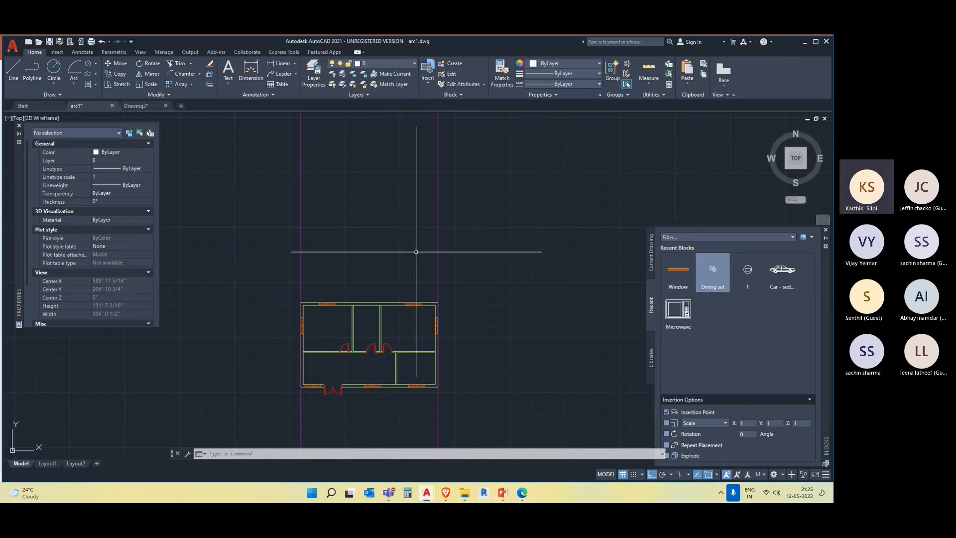
key(Return)
click(300, 214)
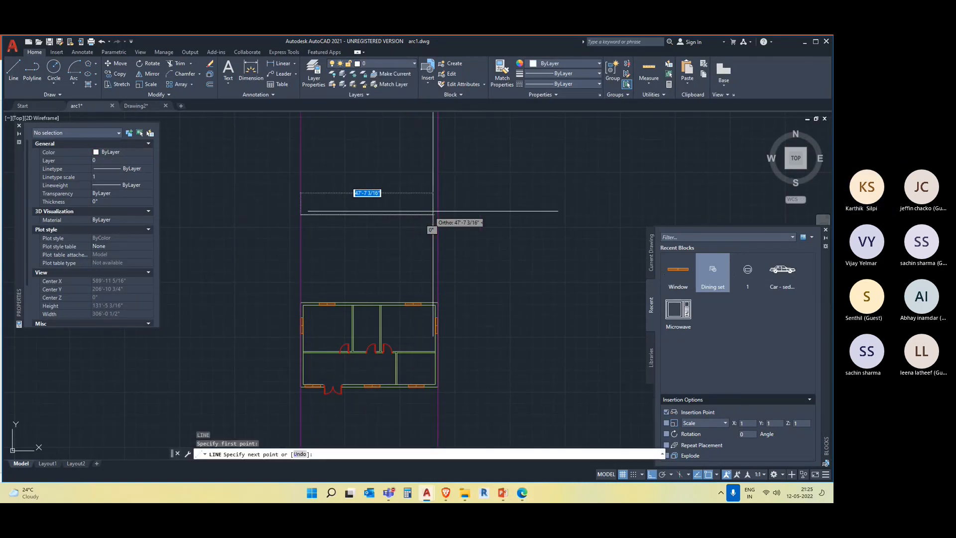
click(537, 215)
key(Escape)
Step: Stretch the horizontal line's left end outward beyond the left vertical construction line, making the line about 147'-8" long
click(420, 235)
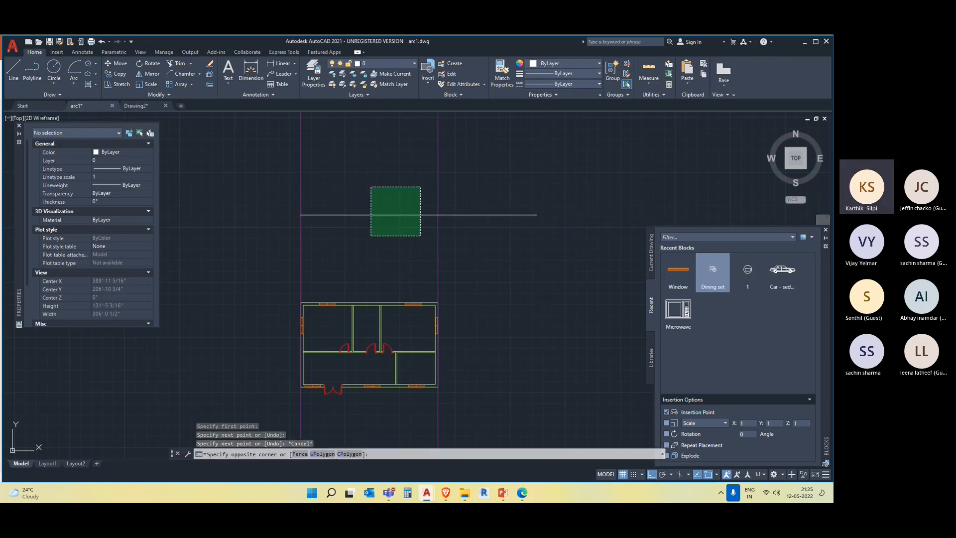
click(369, 185)
click(302, 214)
scroll(161, 221, down, 1)
middle_drag(162, 223, 312, 252)
click(302, 253)
key(Escape)
Step: Stretch the horizontal line's right end farther outward so that the line is about 170' long
middle_drag(571, 295, 549, 322)
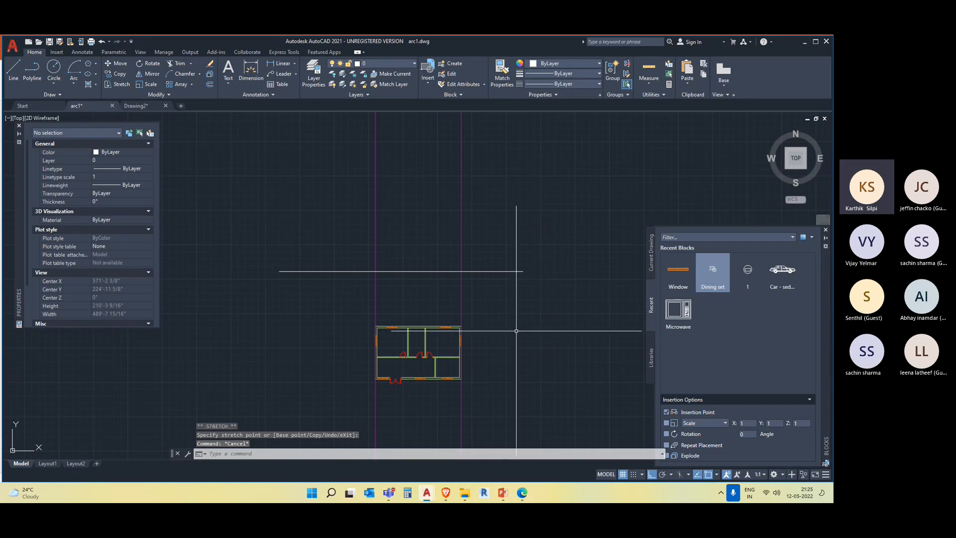
click(539, 307)
click(498, 235)
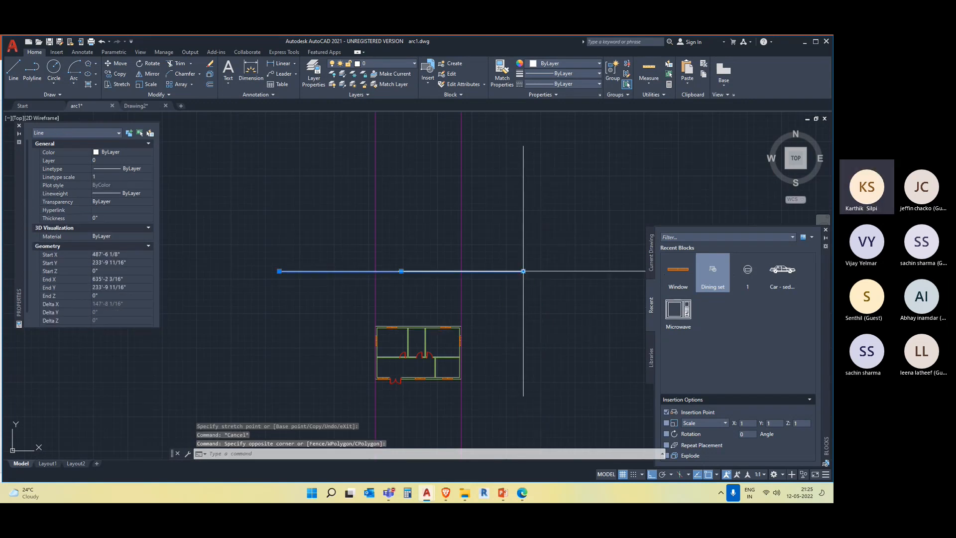
click(523, 271)
key(Escape)
middle_drag(562, 300, 518, 256)
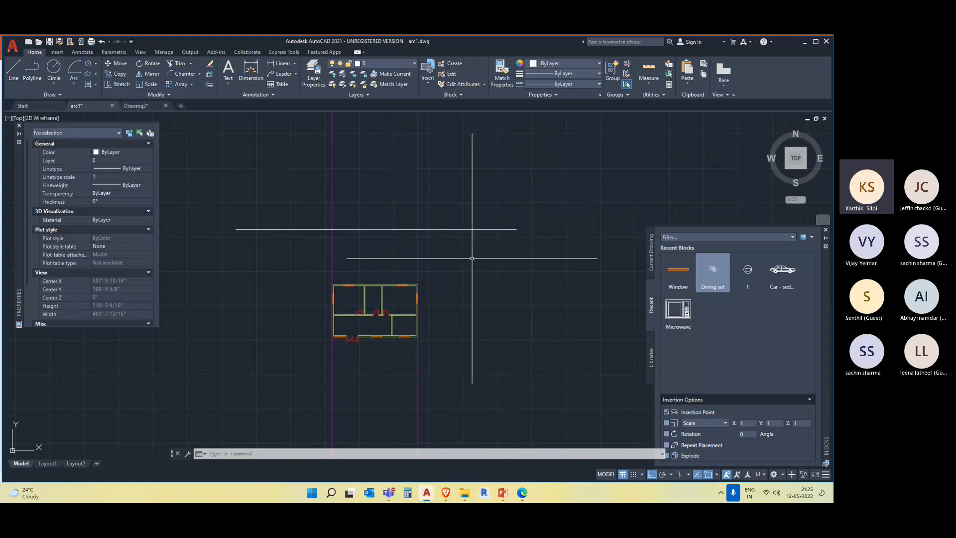
Step: Offset the horizontal line above the floor plan by 1"
text(o)
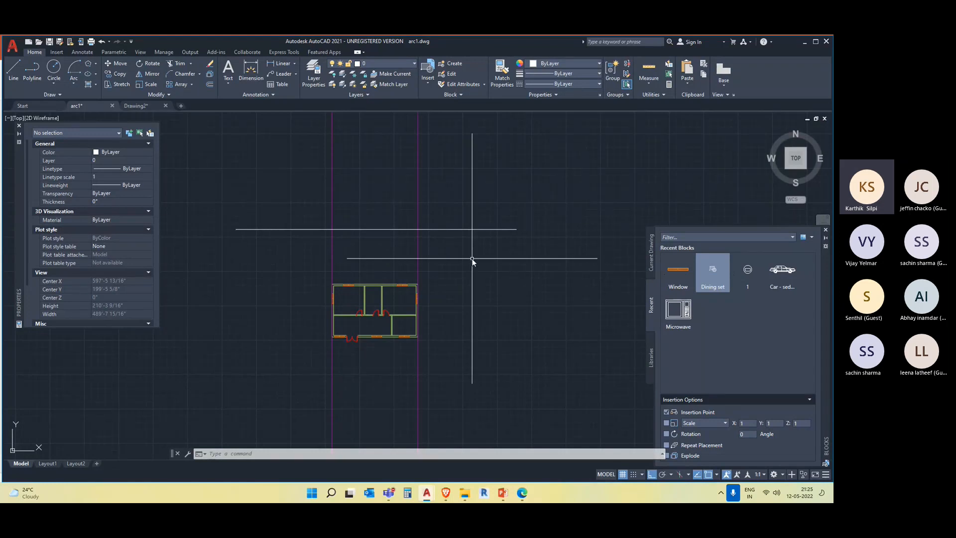
key(Return)
key(Return)
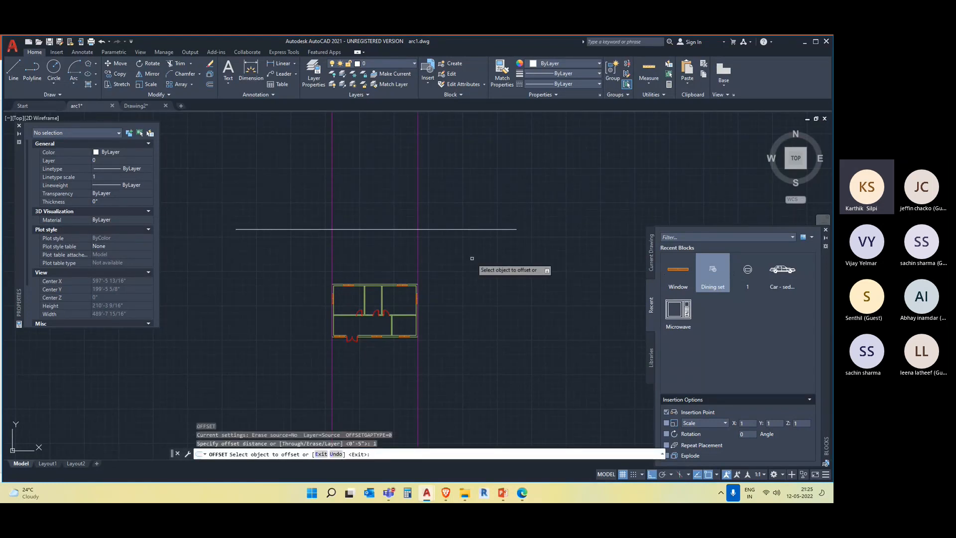
click(466, 229)
click(440, 234)
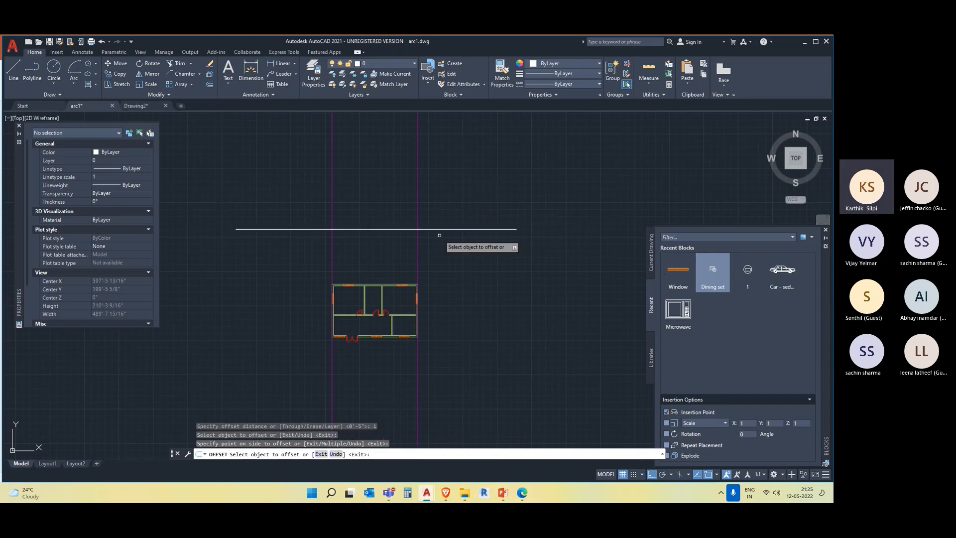
Step: Erase the upper of the two closely spaced horizontal lines above the floor plan
scroll(408, 156, up, 15)
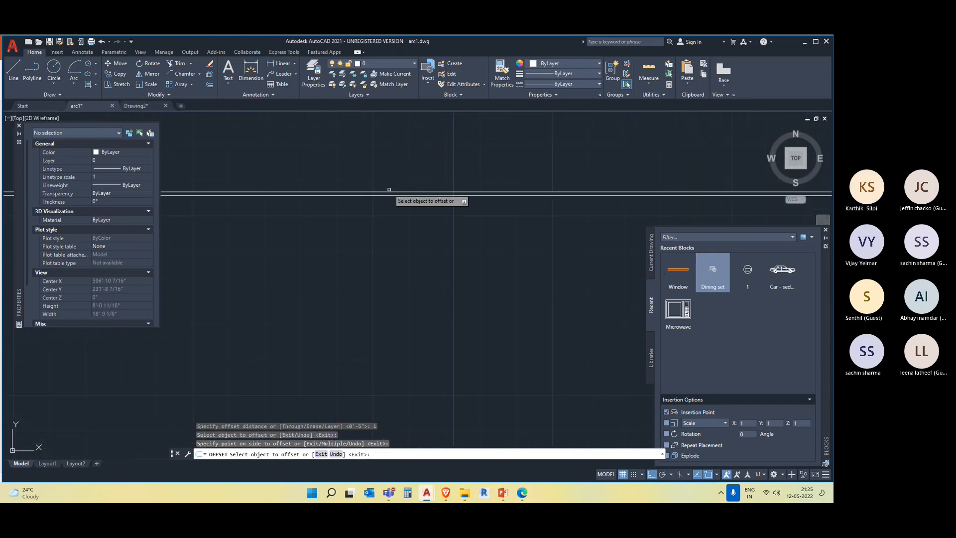
scroll(387, 190, down, 12)
scroll(466, 234, up, 7)
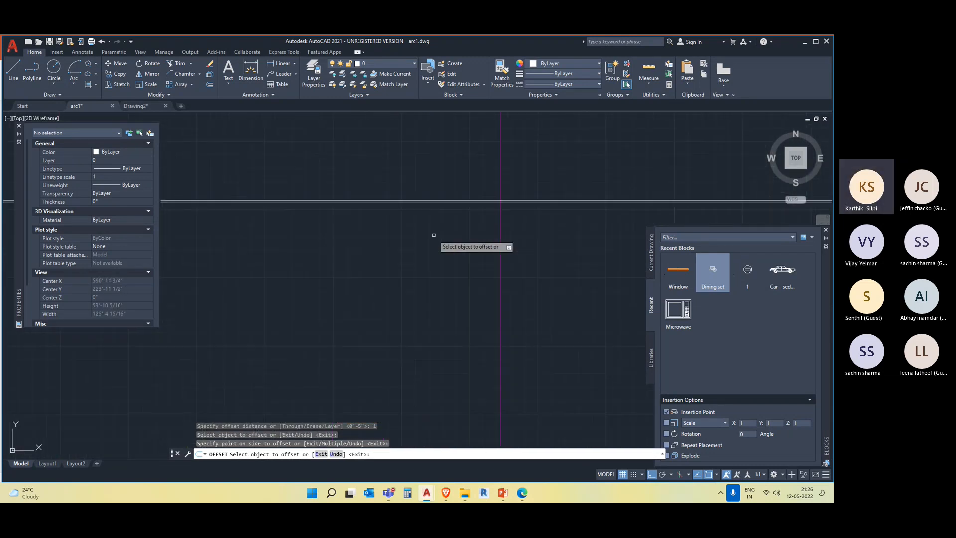
key(Escape)
click(434, 176)
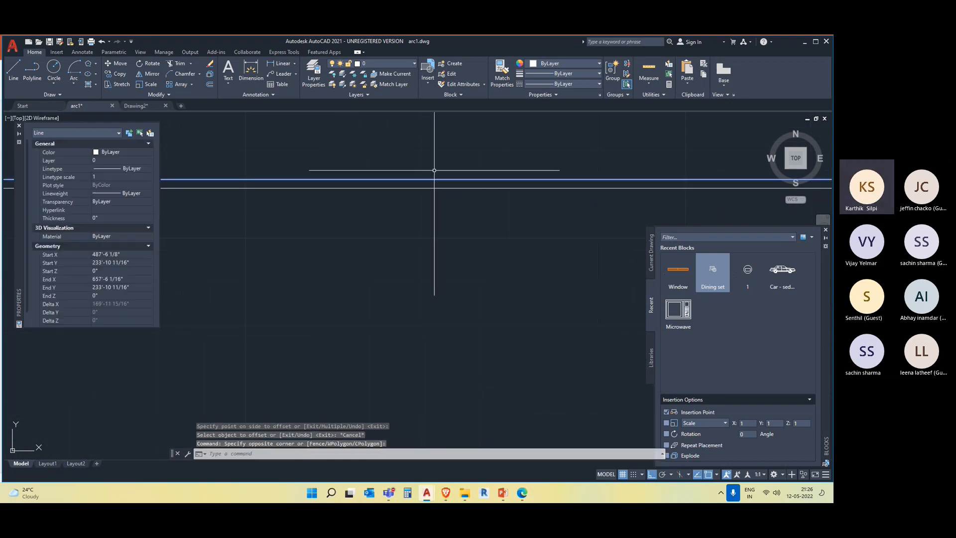
key(Delete)
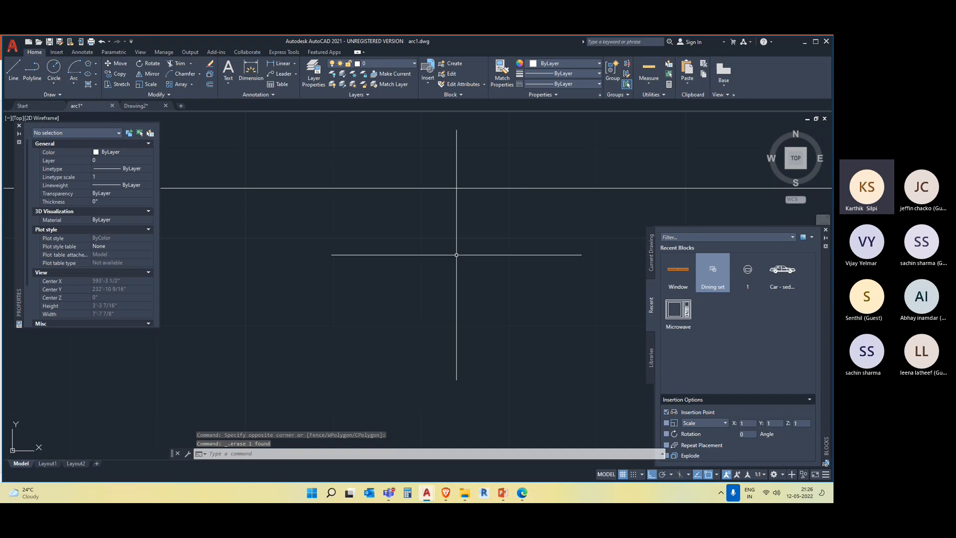
Step: Offset the remaining horizontal line above the floor plan by 3"
text(o)
key(Return)
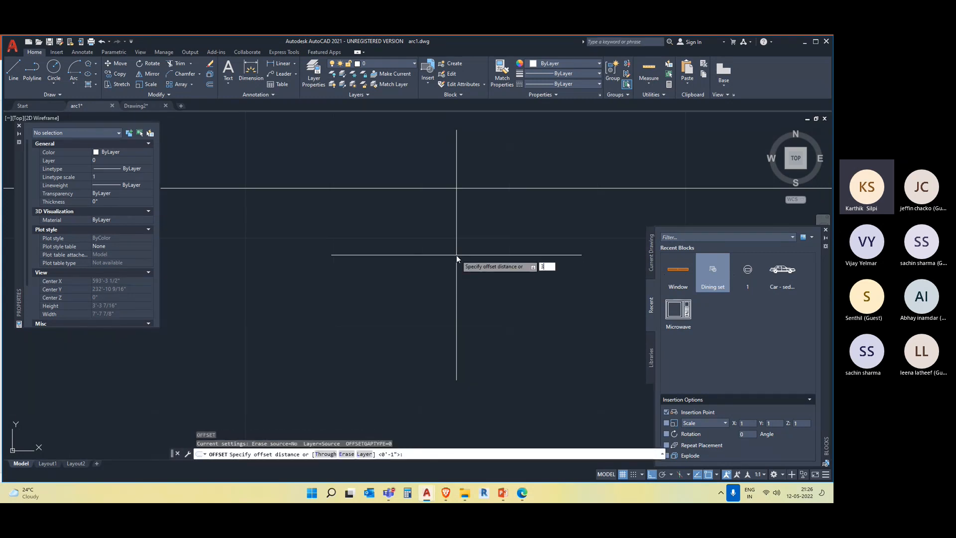
text(3)
key(Return)
scroll(429, 192, down, 10)
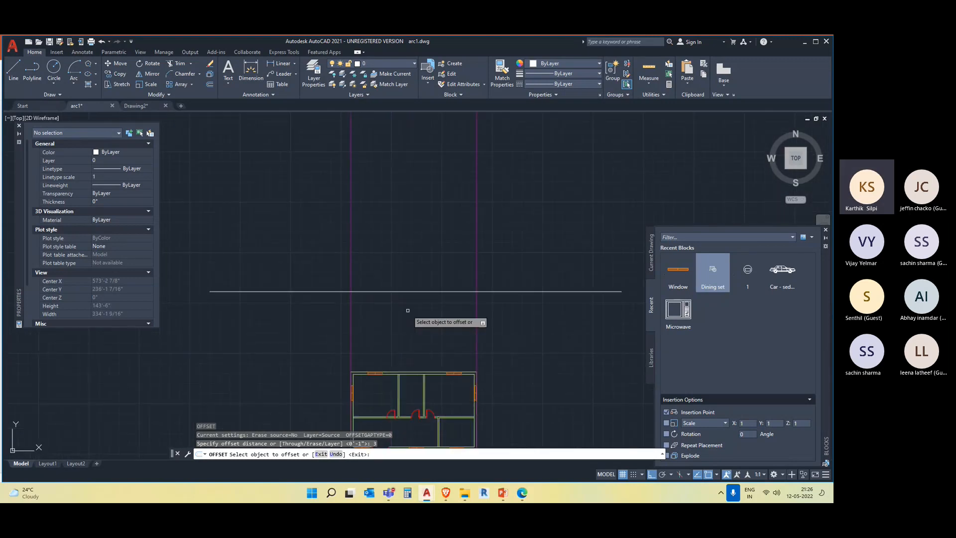
click(412, 292)
scroll(416, 299, up, 4)
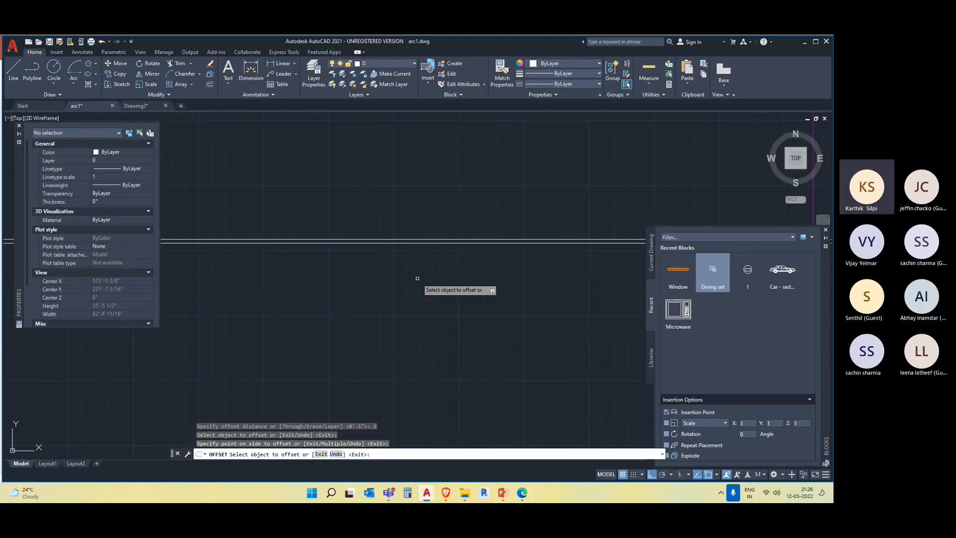
key(Escape)
Step: Examine the spacing of the two parallel horizontal lines in relation to the floor plan below
scroll(534, 267, up, 2)
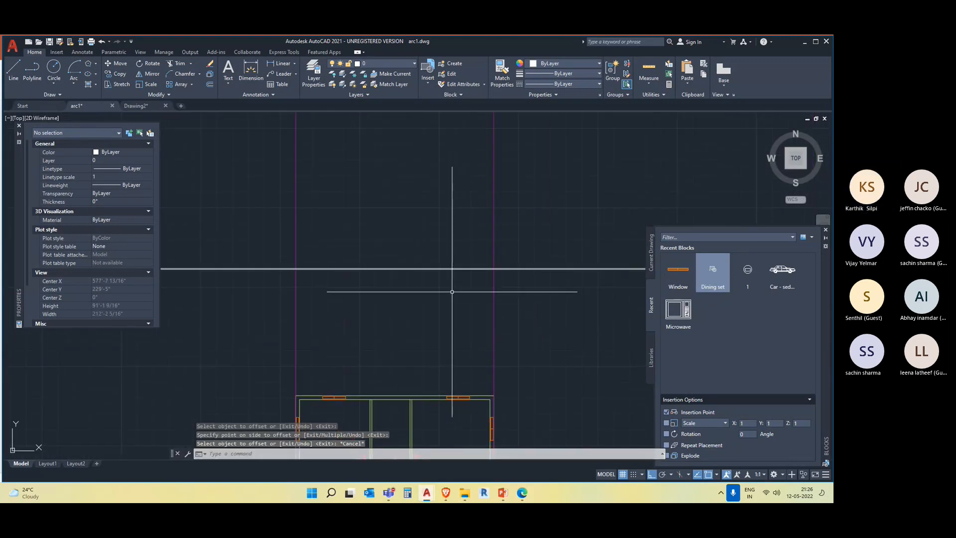
mouse_move(538, 298)
middle_down()
mouse_move(566, 333)
mouse_move(559, 238)
middle_up()
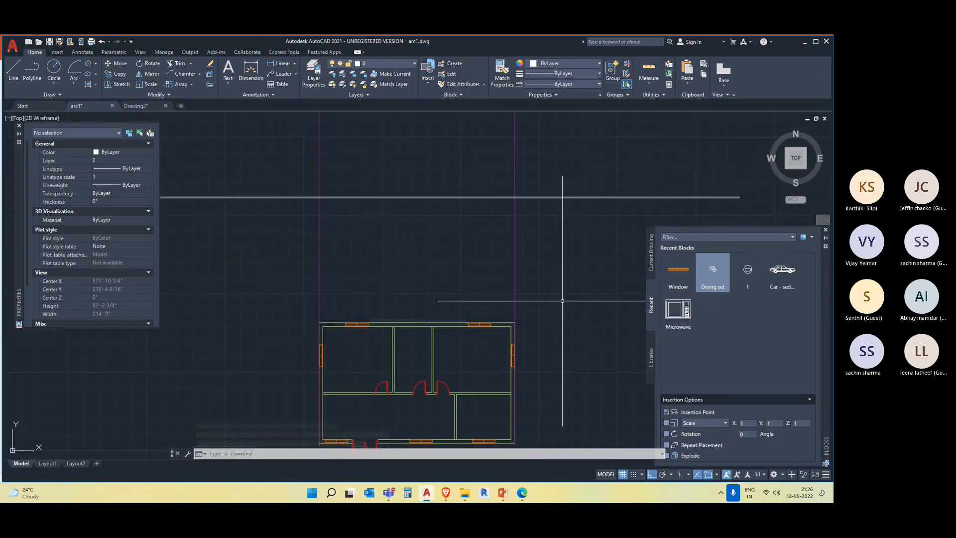
scroll(562, 300, up, 5)
scroll(454, 256, down, 3)
scroll(391, 204, up, 8)
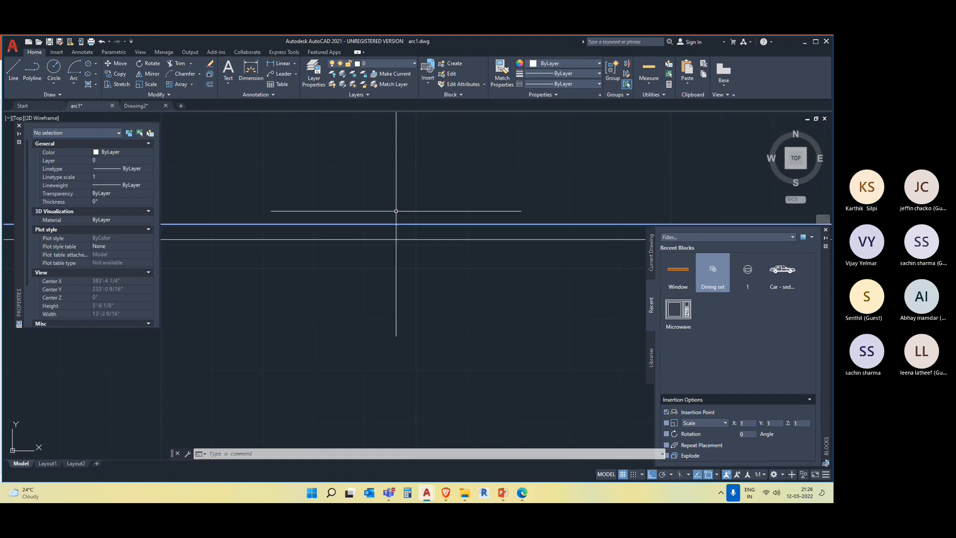
Step: Offset the horizontal level line above the floor plan upward by 3"
text(o)
key(Return)
text(3)
key(Return)
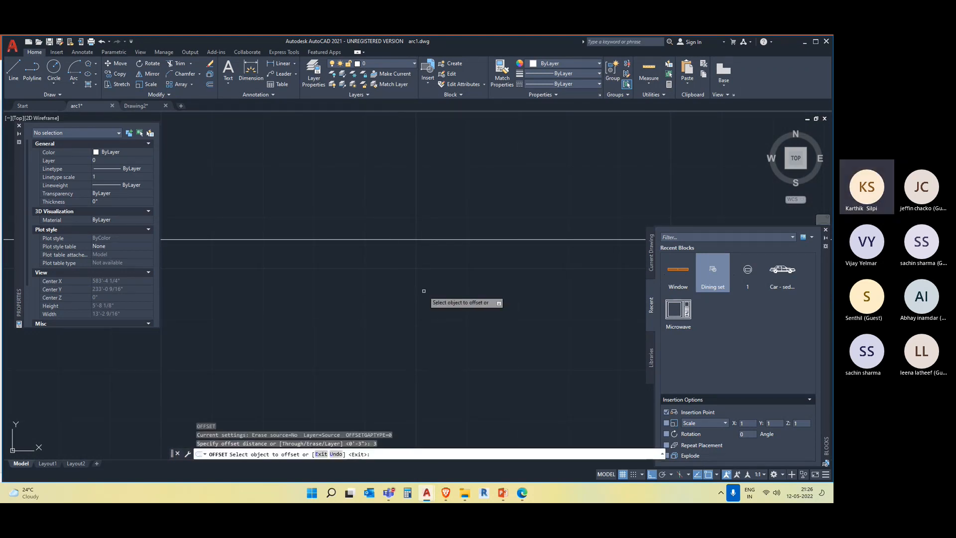
click(422, 239)
click(422, 199)
Step: Examine the closely spaced pair of horizontal level lines where they cross the vertical construction lines
scroll(421, 199, down, 10)
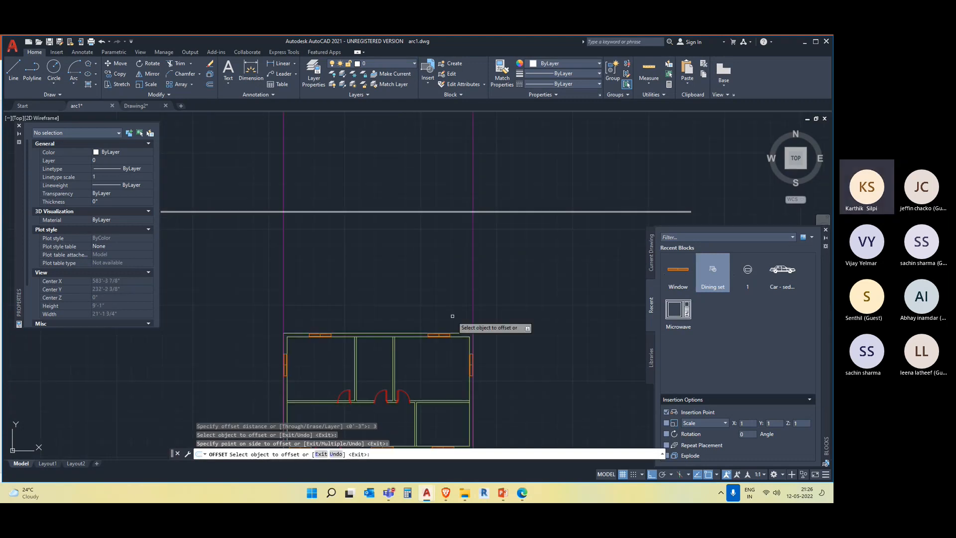
middle_drag(439, 210, 463, 267)
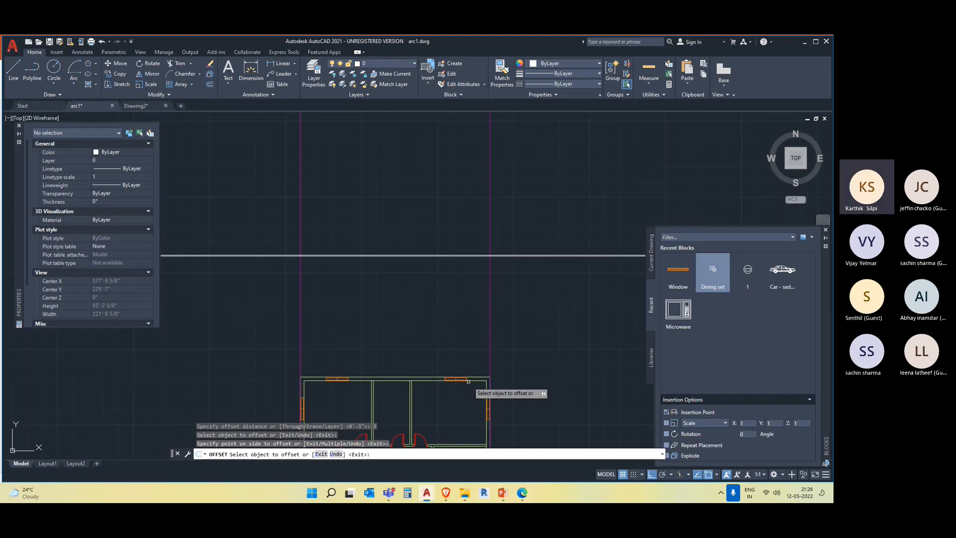
middle_drag(469, 381, 460, 333)
scroll(360, 192, up, 5)
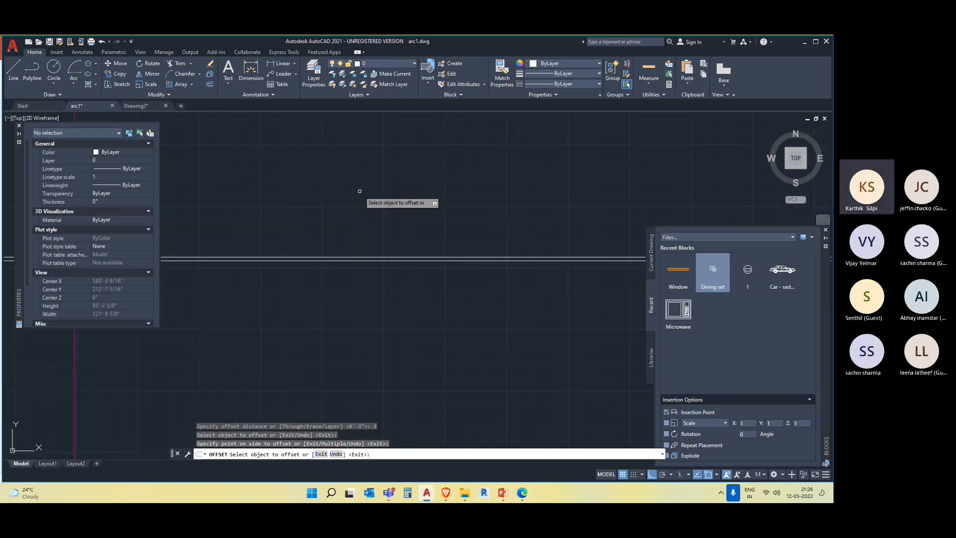
scroll(467, 239, down, 5)
scroll(427, 198, up, 5)
scroll(495, 263, down, 3)
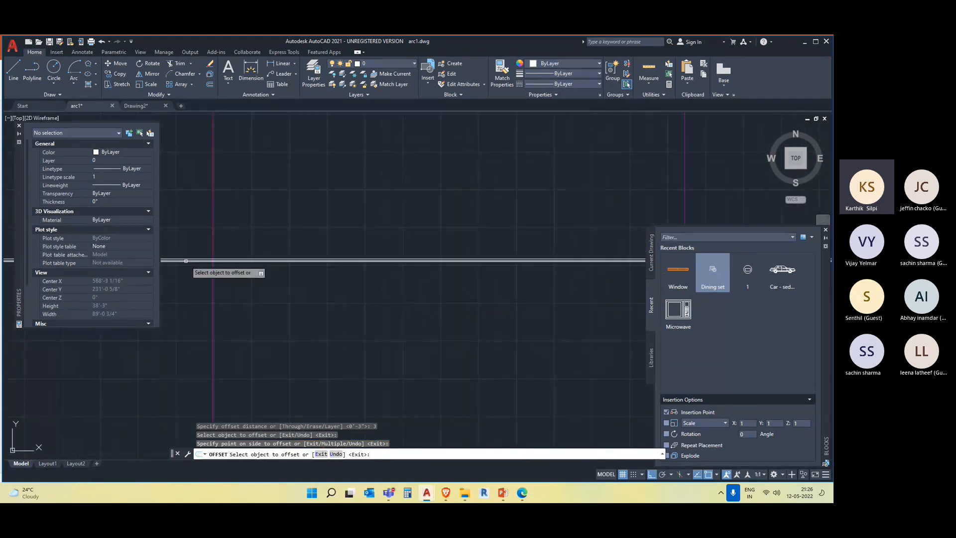
scroll(371, 299, down, 3)
Step: Examine the floor plan's outer walls, windows and entrance door in relation to the construction lines and level lines above
middle_drag(341, 324, 351, 240)
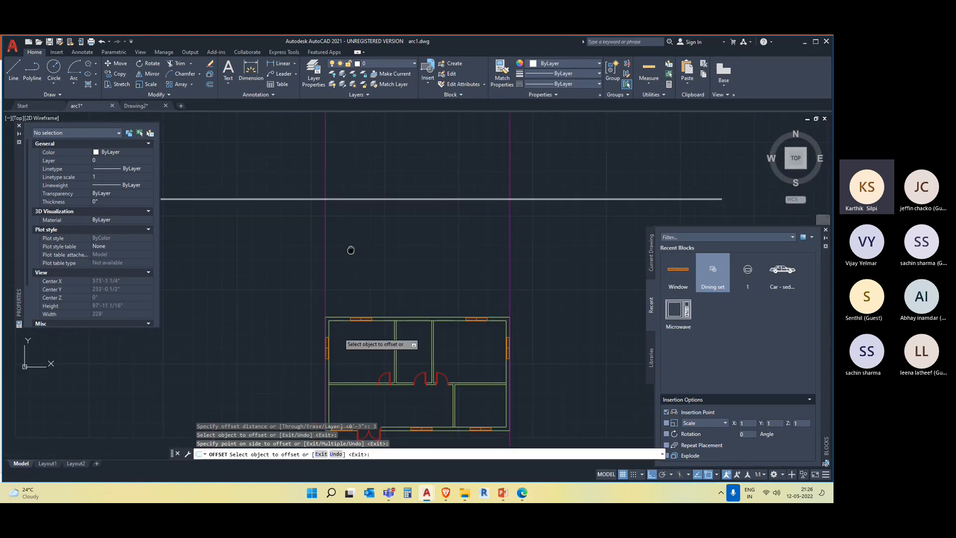
middle_drag(435, 302, 430, 242)
scroll(329, 382, up, 3)
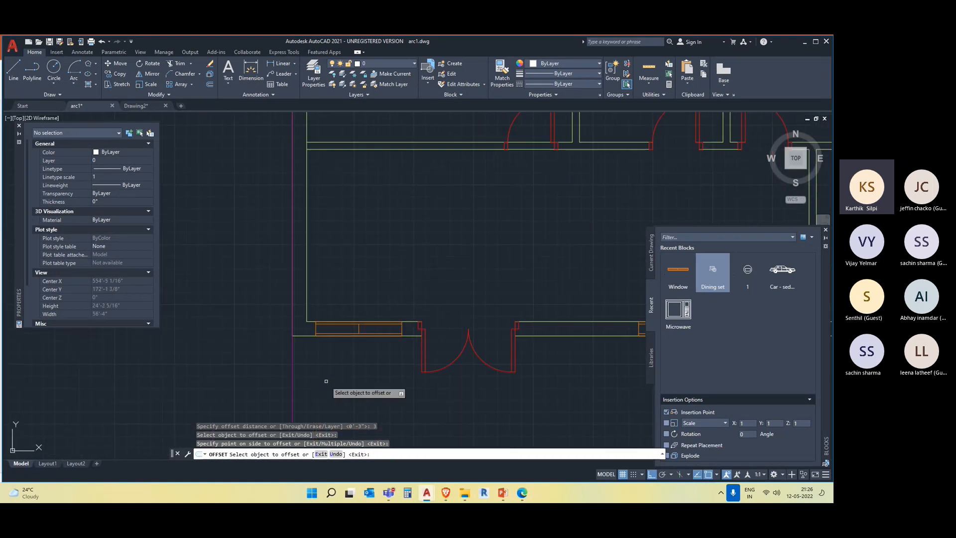
scroll(306, 261, up, 3)
scroll(329, 384, down, 6)
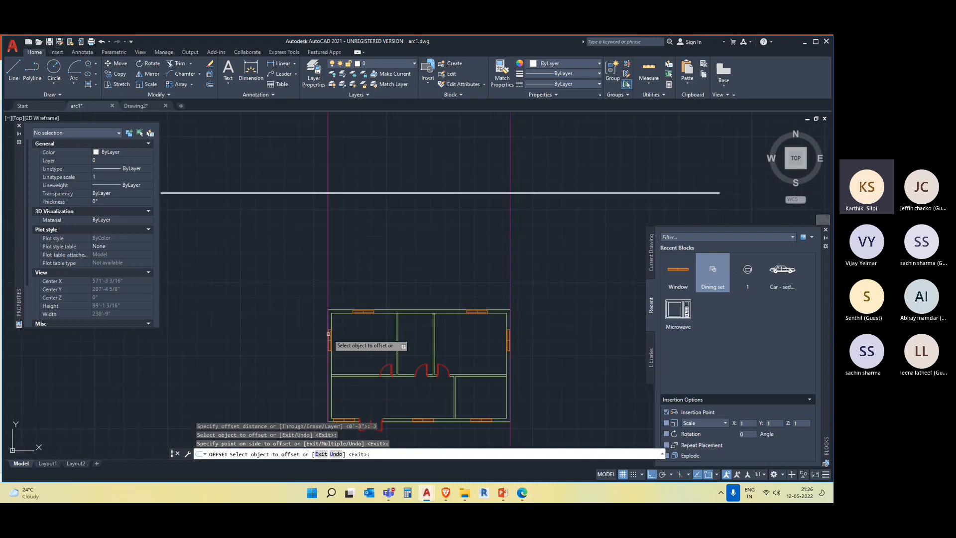
middle_drag(327, 335, 339, 264)
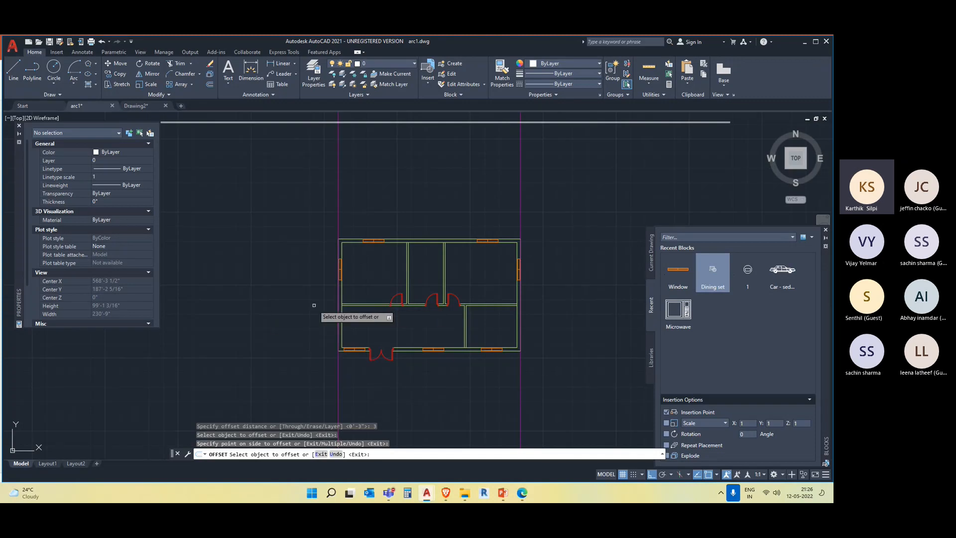
scroll(313, 304, up, 2)
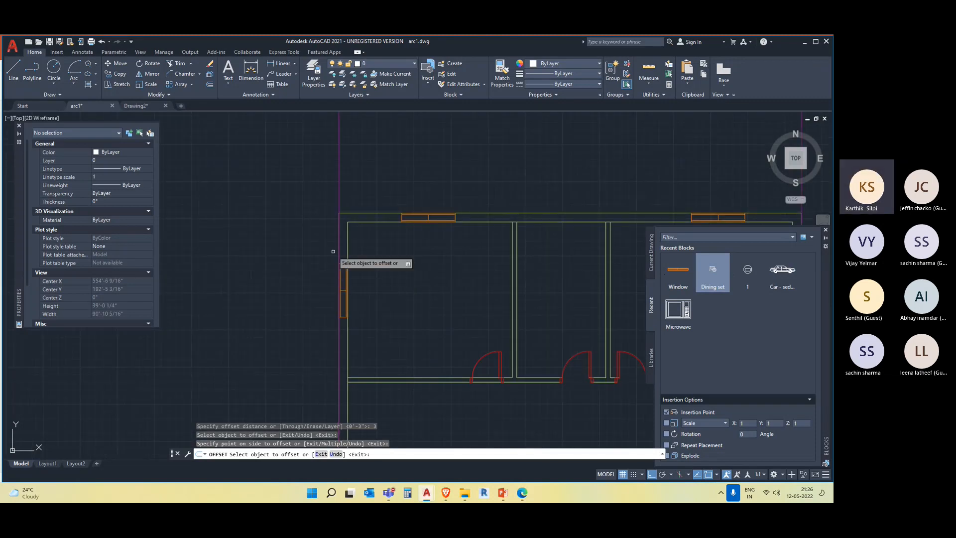
scroll(343, 298, down, 4)
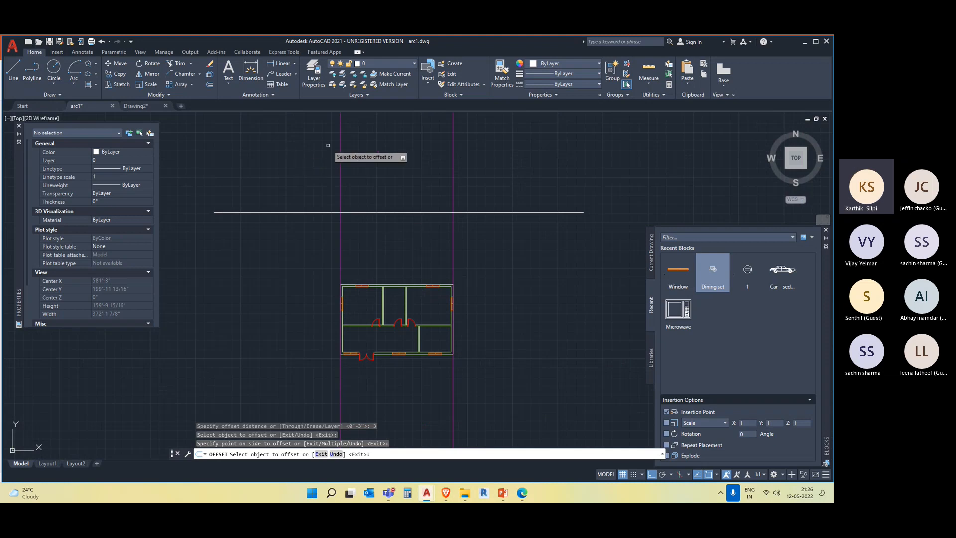
scroll(340, 324, up, 2)
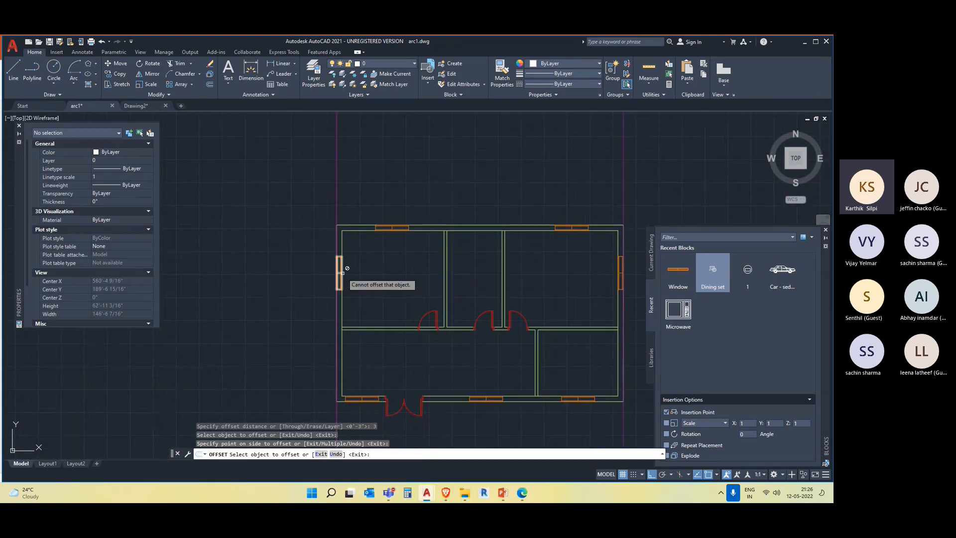
scroll(345, 279, down, 3)
scroll(347, 326, up, 3)
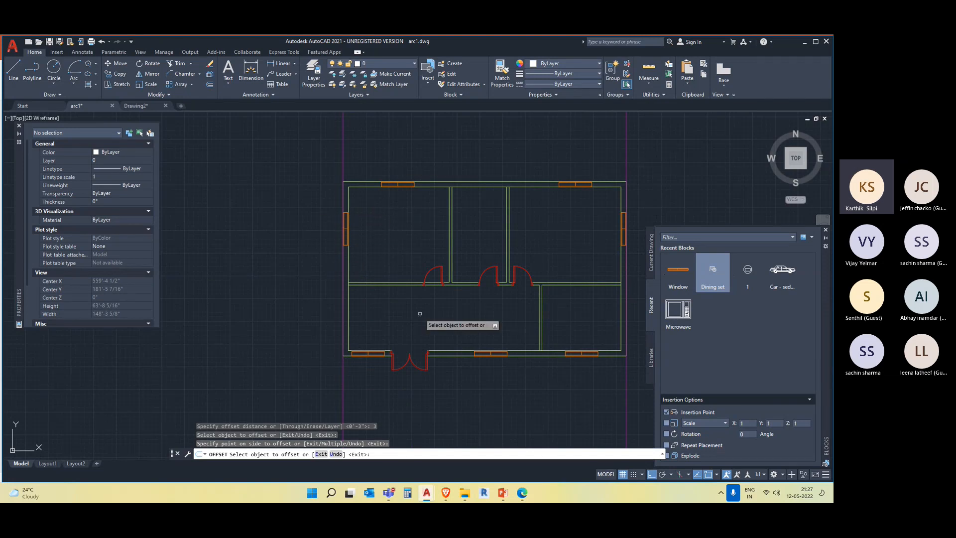
middle_drag(420, 313, 318, 301)
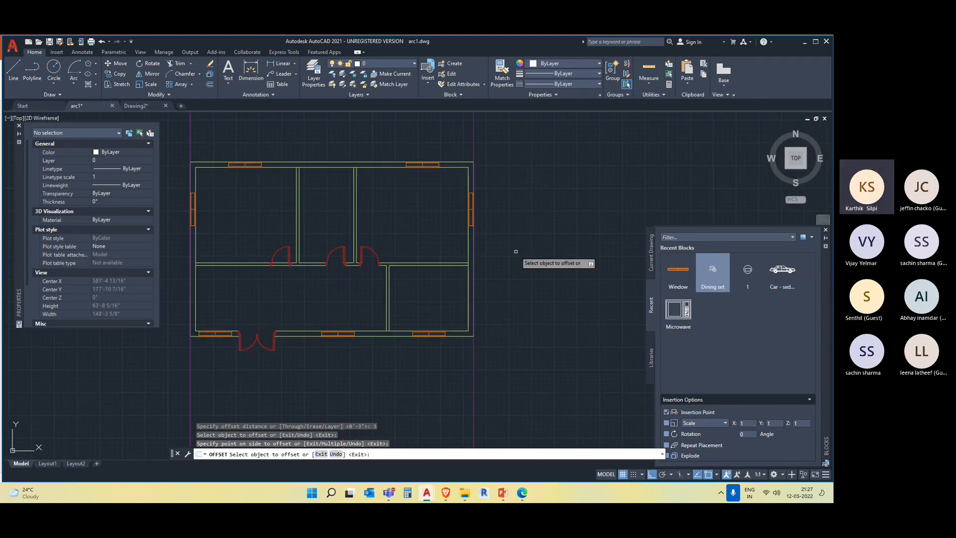
scroll(349, 289, down, 4)
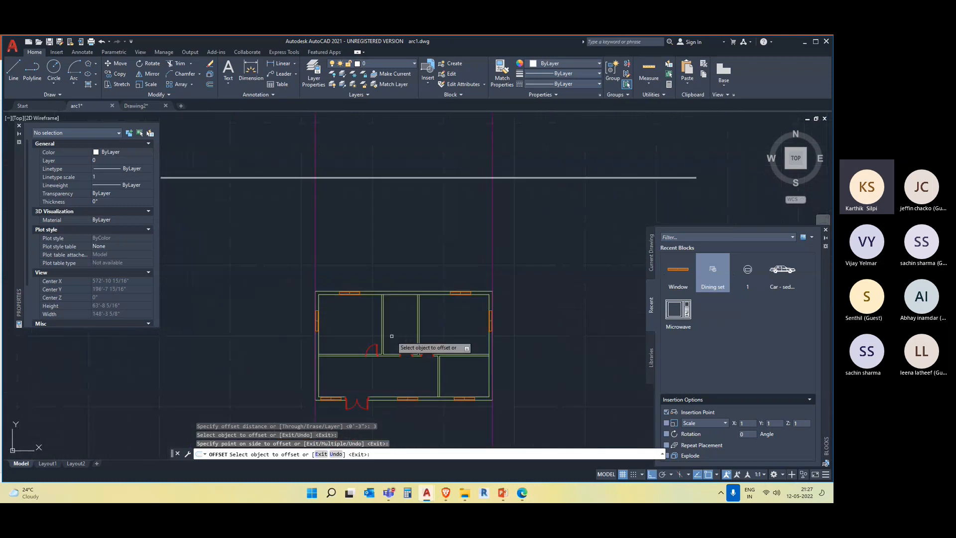
key(Escape)
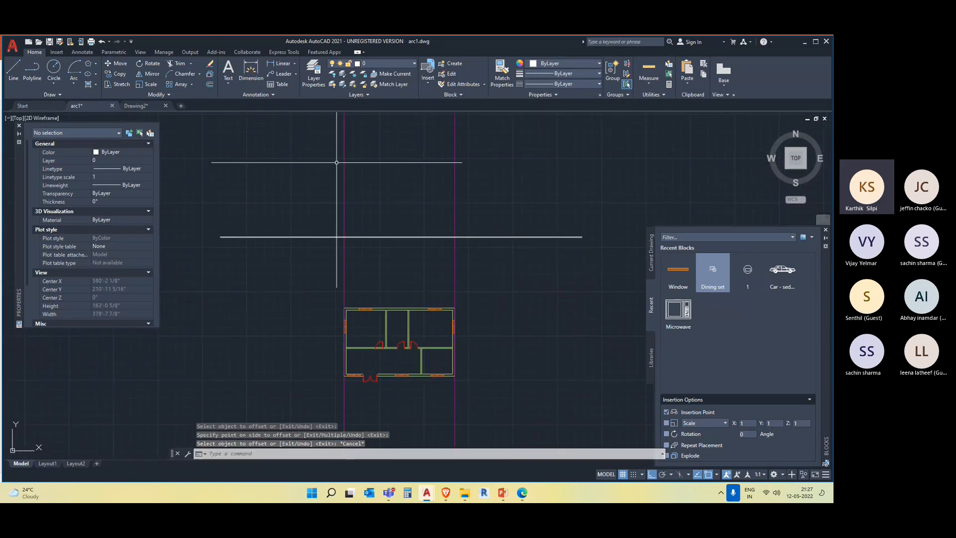
Step: Start a vertical wall line upward from where the left construction line meets the horizontal level lines
middle_drag(523, 198, 522, 215)
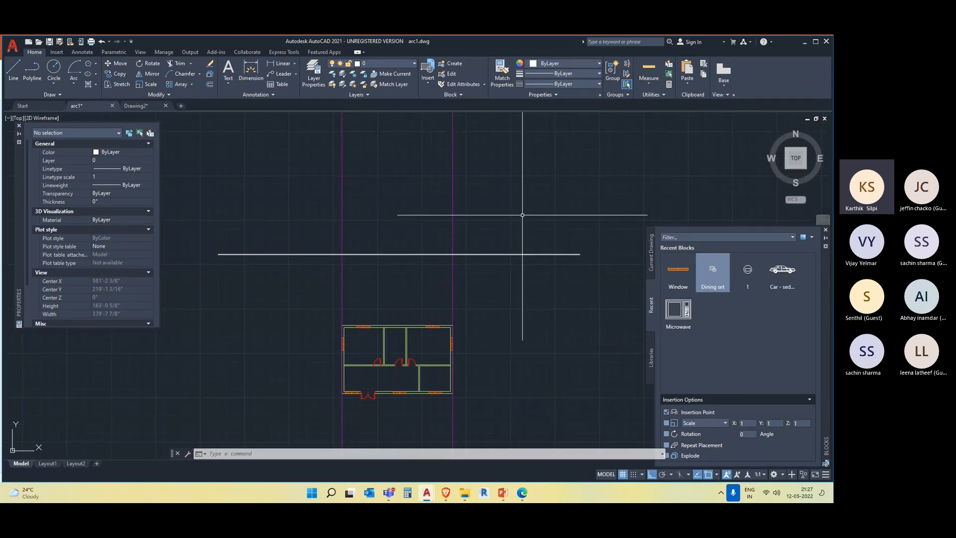
text(l)
key(Return)
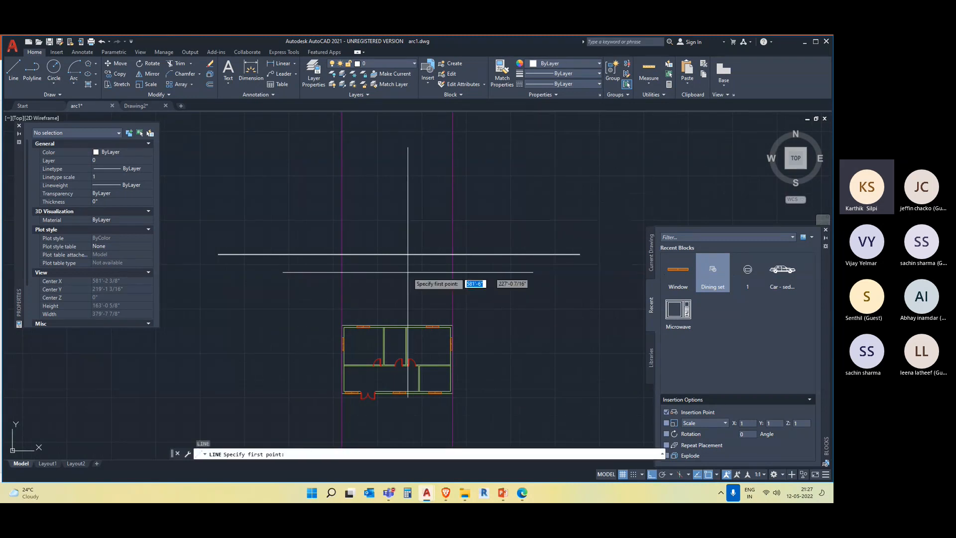
click(342, 254)
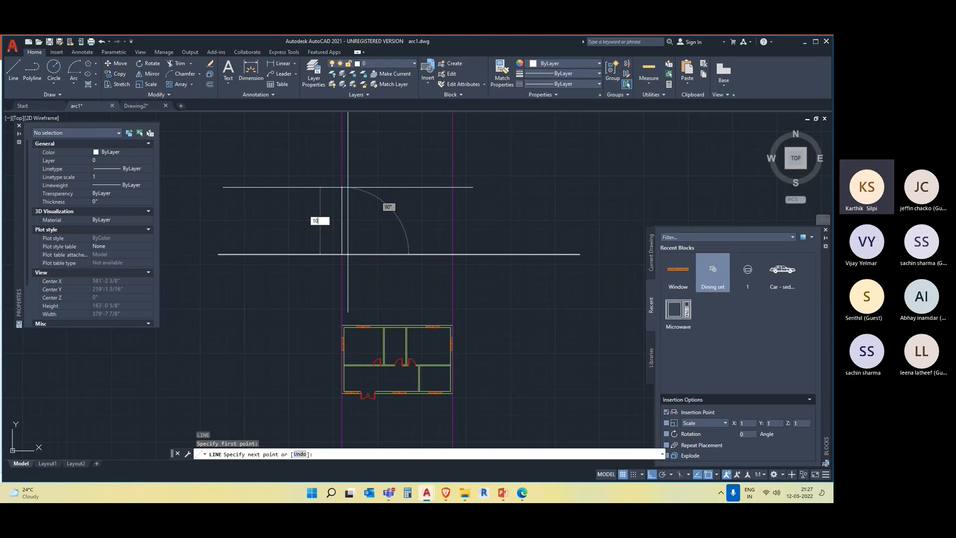
Step: Draw a 10" vertical line upward from where the horizontal lines above the plan meet the magenta construction line nearest the double door
key(Return)
scroll(339, 255, up, 2)
key(Escape)
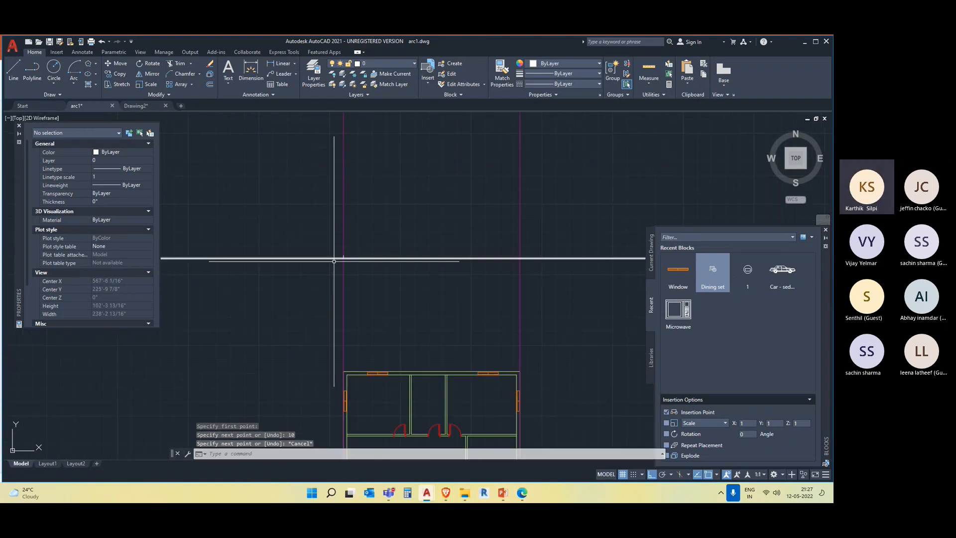
Step: Select the short vertical line at the horizontal lines and examine its geometry and length
scroll(333, 261, up, 5)
click(335, 218)
key(Escape)
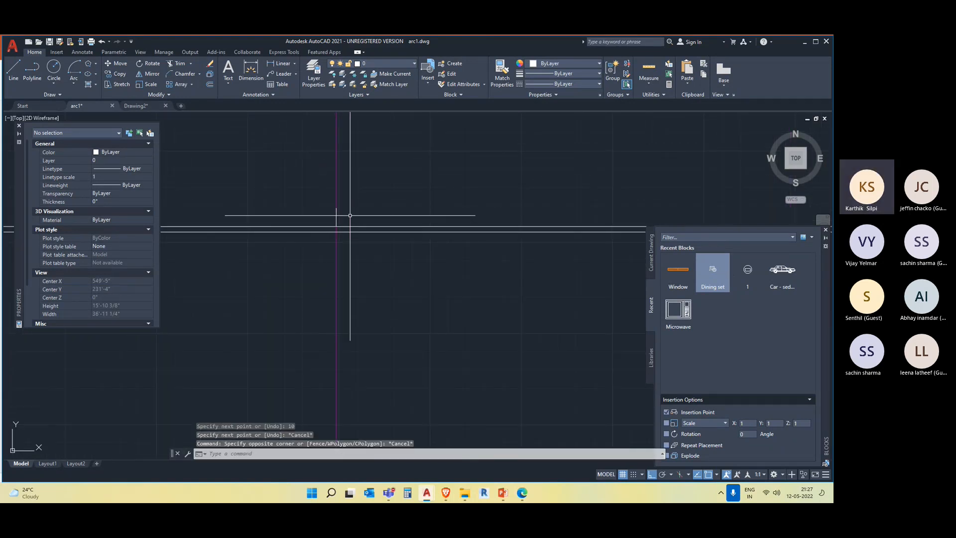
scroll(337, 215, down, 1)
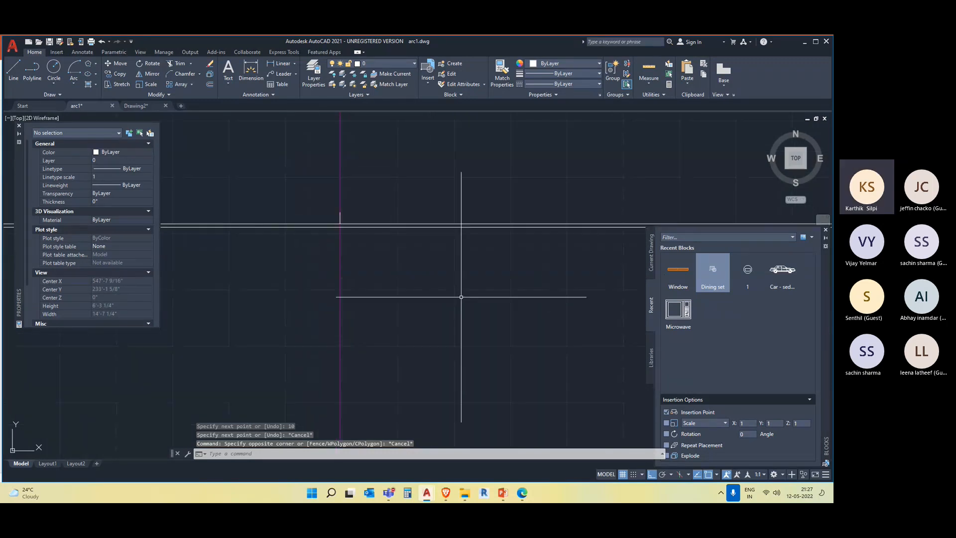
middle_drag(450, 266, 336, 283)
scroll(336, 284, up, 4)
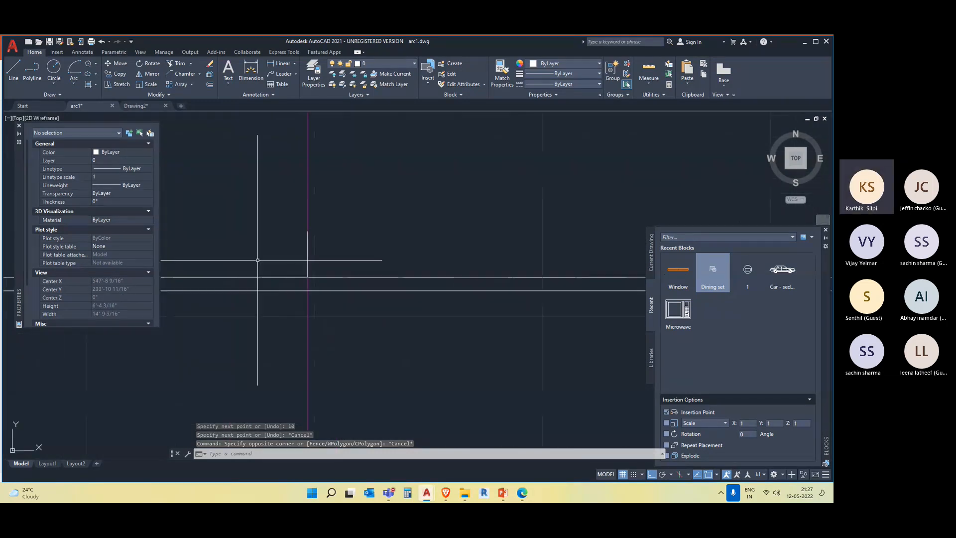
click(307, 239)
key(Escape)
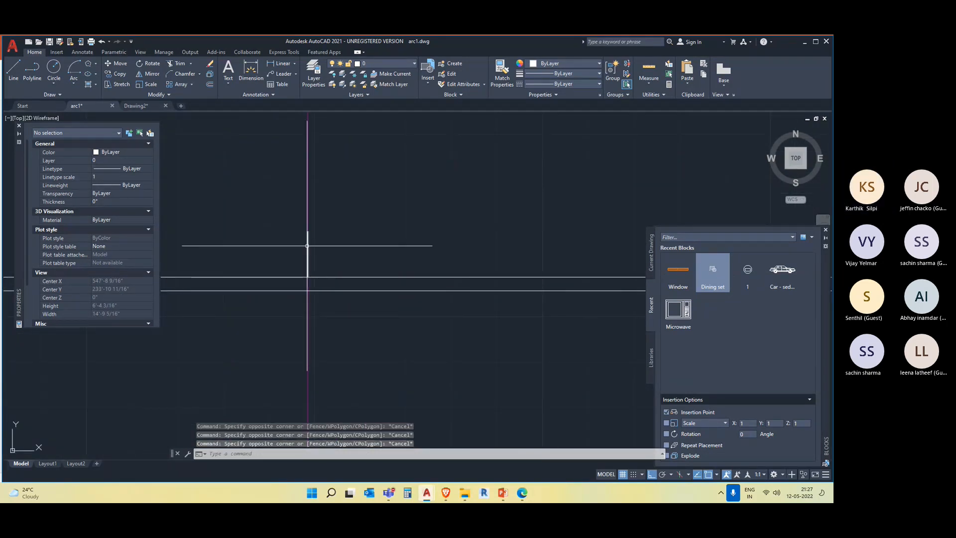
click(307, 252)
middle_drag(443, 302, 380, 293)
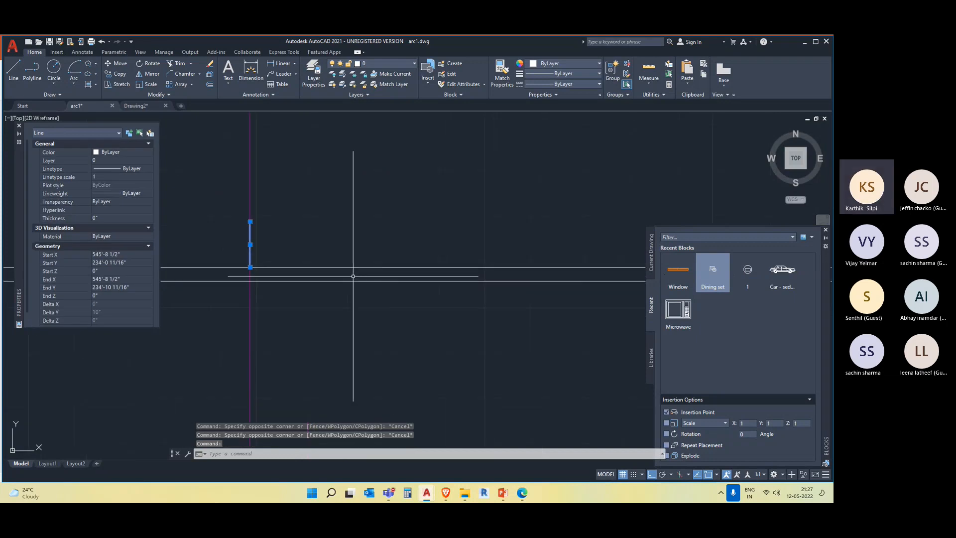
key(Escape)
scroll(148, 277, down, 4)
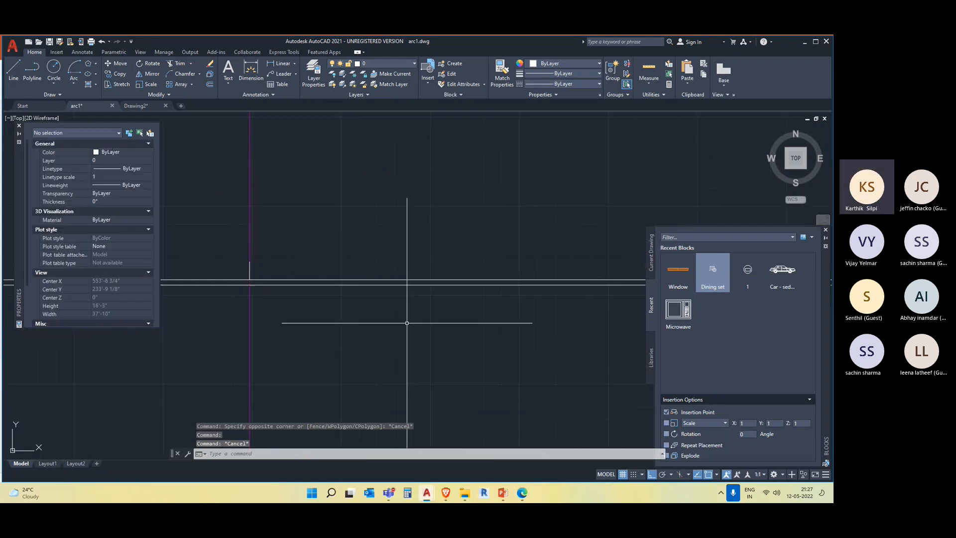
Step: Check the length type, precision and insertion scale in the drawing units settings
scroll(394, 307, down, 1)
mouse_move(499, 342)
middle_down()
mouse_move(326, 313)
mouse_move(351, 288)
middle_up()
scroll(363, 284, down, 2)
mouse_move(442, 281)
middle_down()
mouse_move(442, 271)
mouse_move(418, 332)
mouse_move(375, 252)
middle_up()
scroll(345, 271, up, 2)
scroll(345, 271, down, 2)
scroll(375, 320, down, 2)
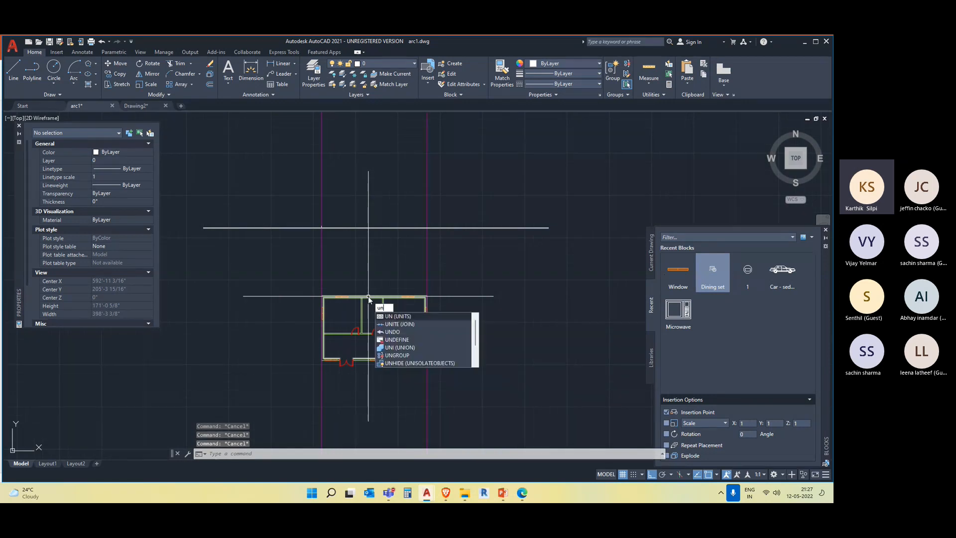
key(Return)
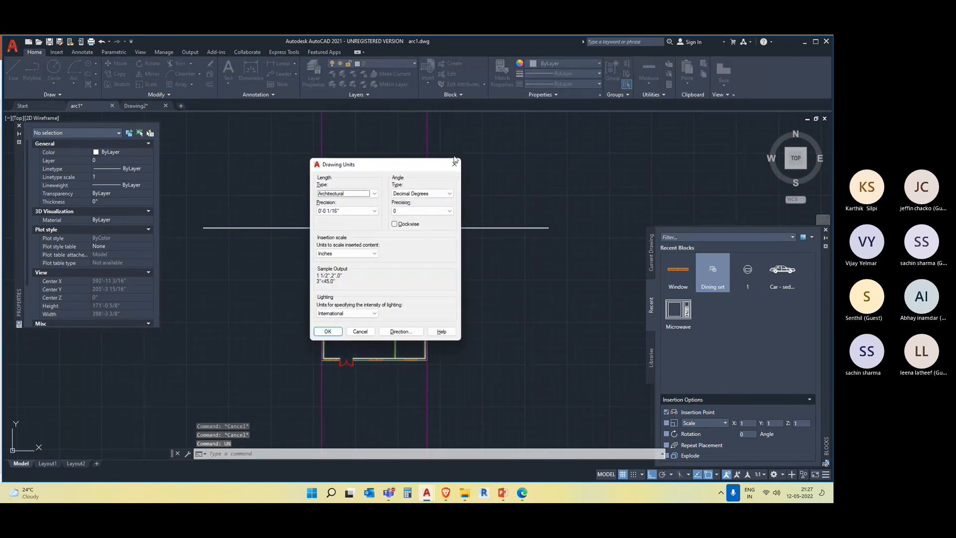
click(454, 164)
scroll(301, 239, up, 5)
scroll(301, 239, down, 5)
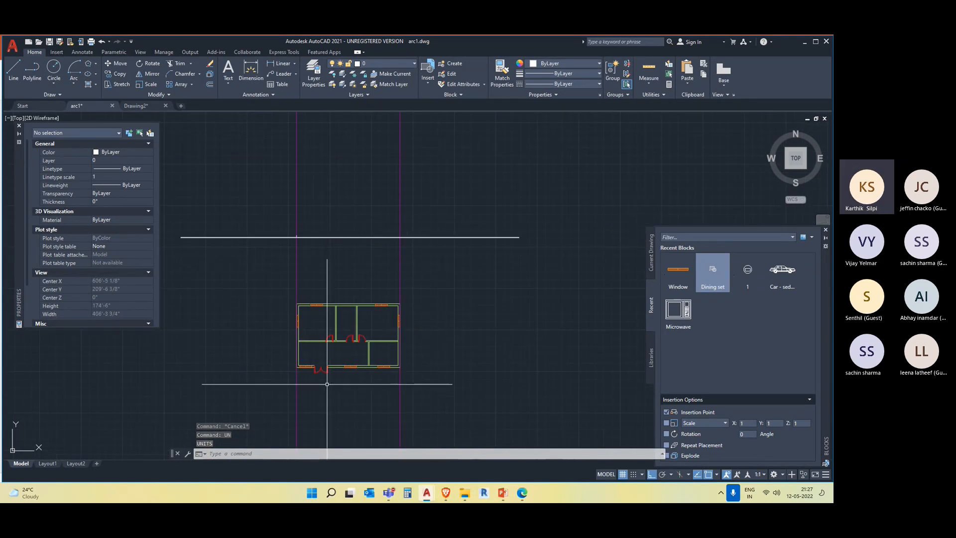
Step: Measure the overall width of the floor plan along its outer wall with the double door
scroll(327, 384, up, 5)
text(di)
key(Return)
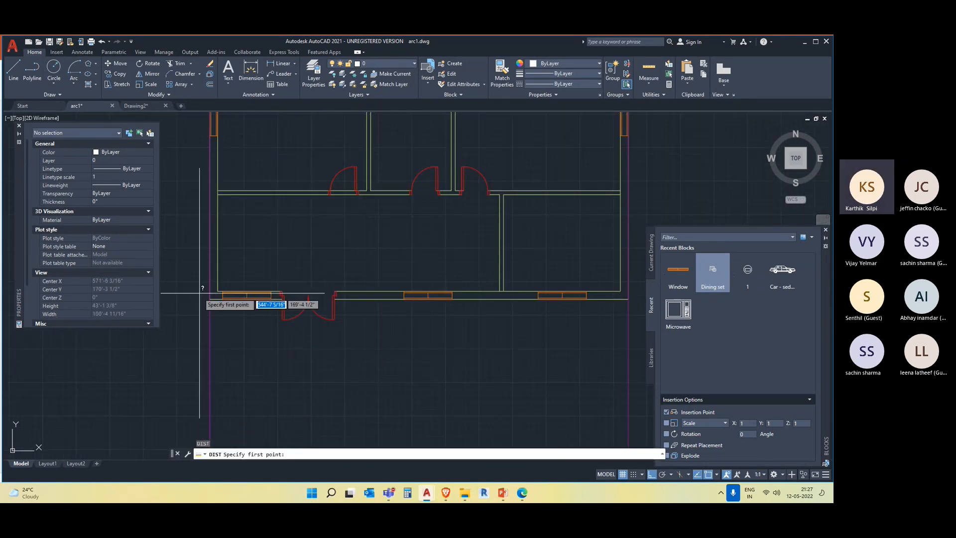
click(208, 299)
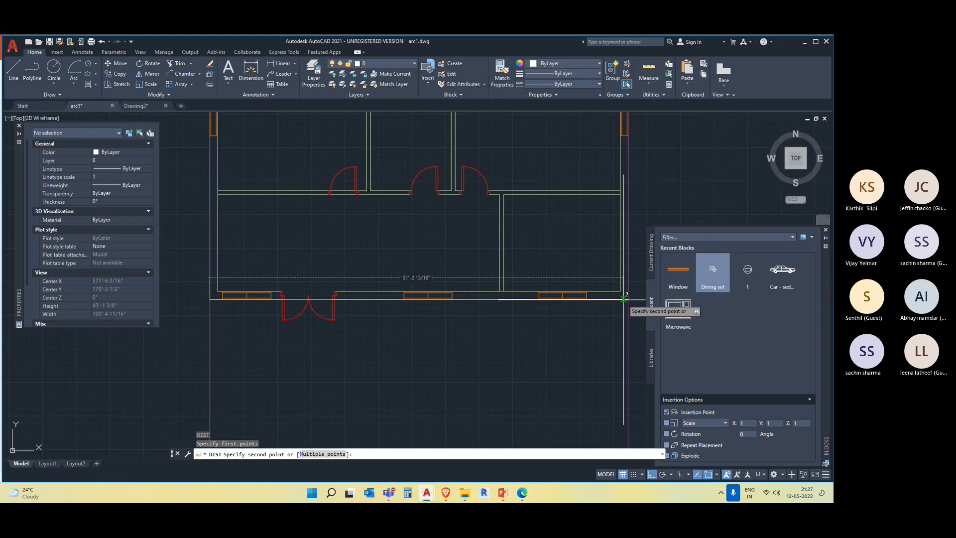
key(Escape)
key(Escape)
key(Escape)
scroll(492, 374, down, 6)
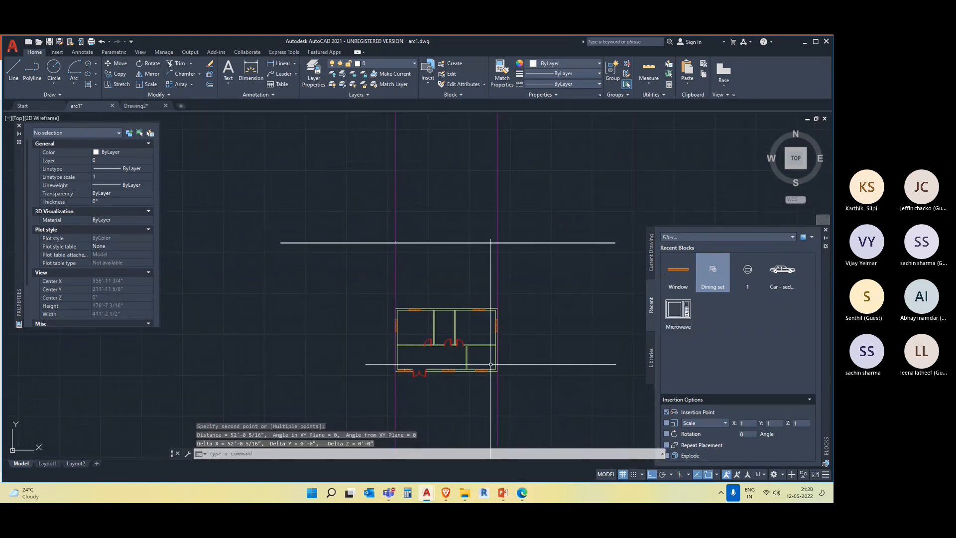
scroll(407, 247, up, 6)
scroll(408, 248, down, 5)
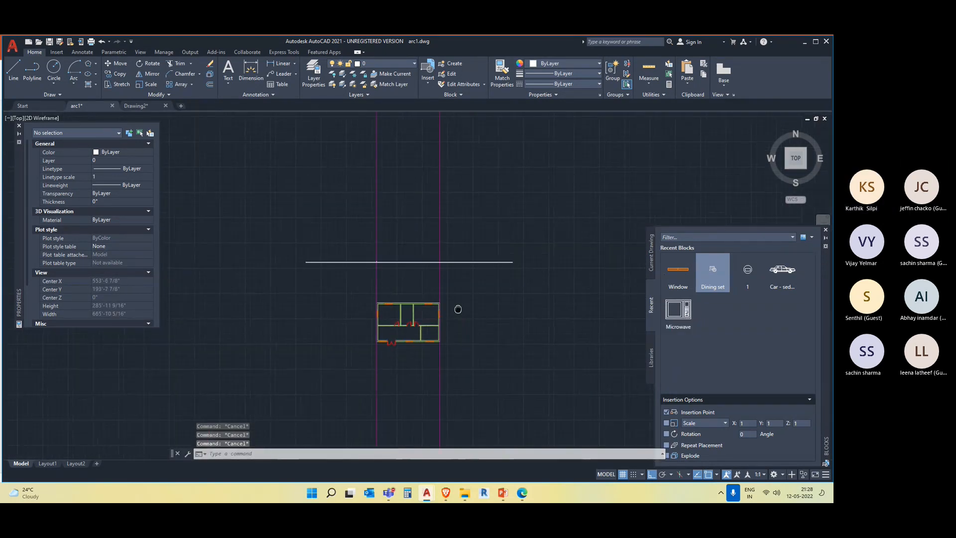
Step: Erase the two long horizontal lines above the floor plan and the short vertical line standing on them
click(473, 293)
key(Delete)
scroll(386, 301, up, 5)
click(294, 286)
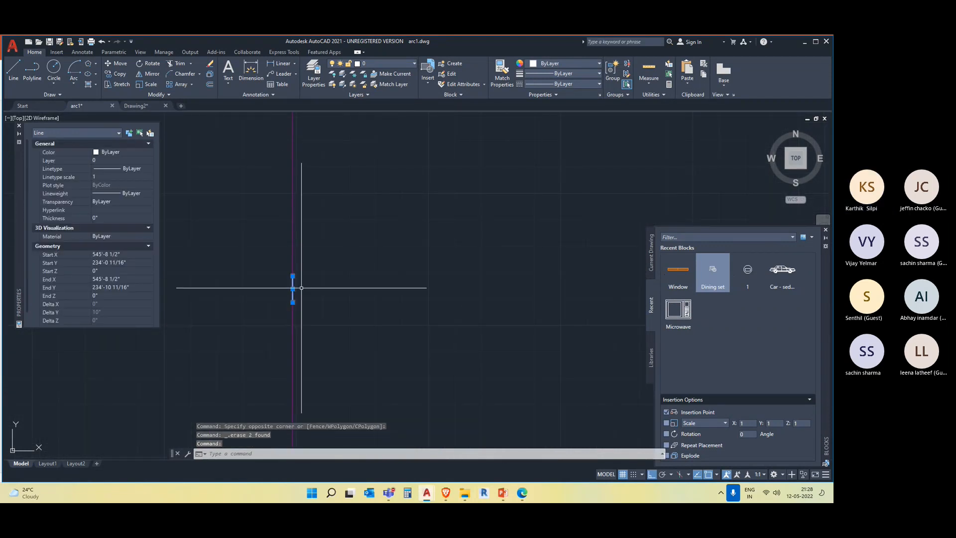
key(Delete)
scroll(421, 328, down, 3)
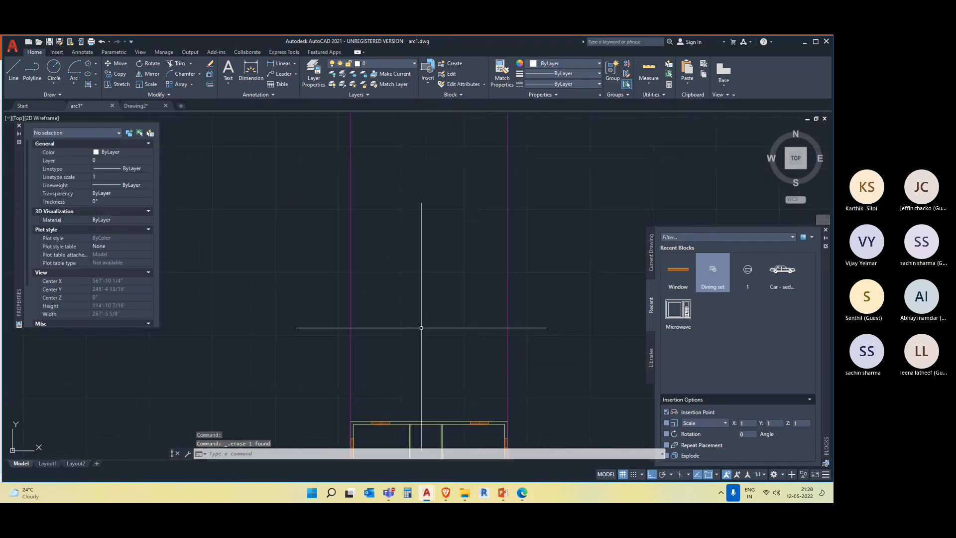
middle_drag(422, 328, 395, 278)
text(l)
key(Return)
key(Escape)
key(Escape)
middle_drag(451, 303, 451, 224)
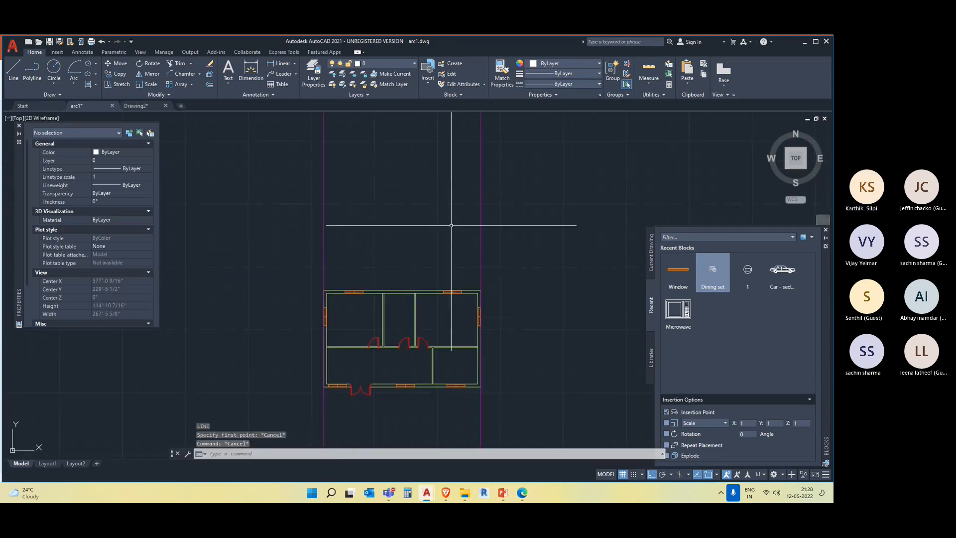
middle_drag(501, 344, 490, 318)
key(Escape)
key(Escape)
middle_drag(428, 291, 421, 292)
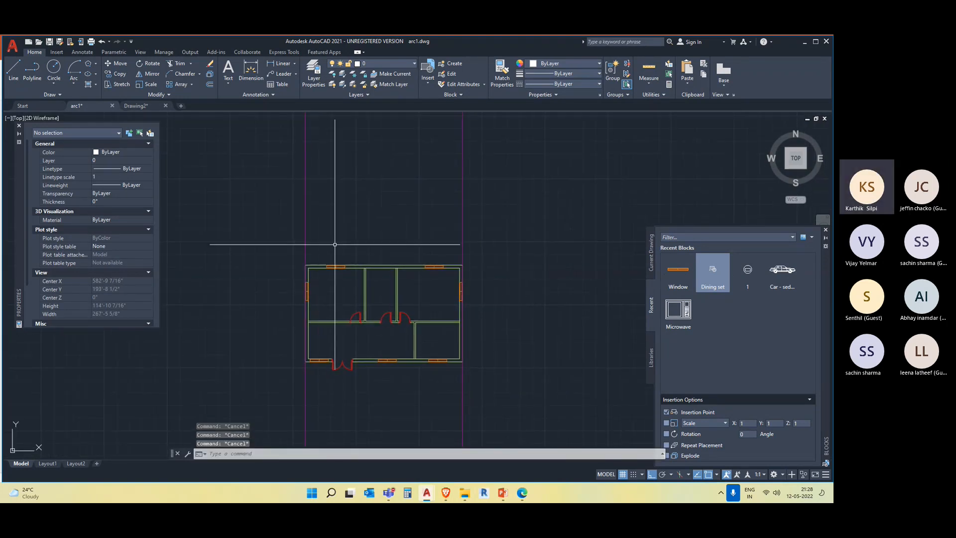
Step: Minimise the AutoCAD and PowerPoint windows and browse the files in the desktop's Autocad folder
click(181, 106)
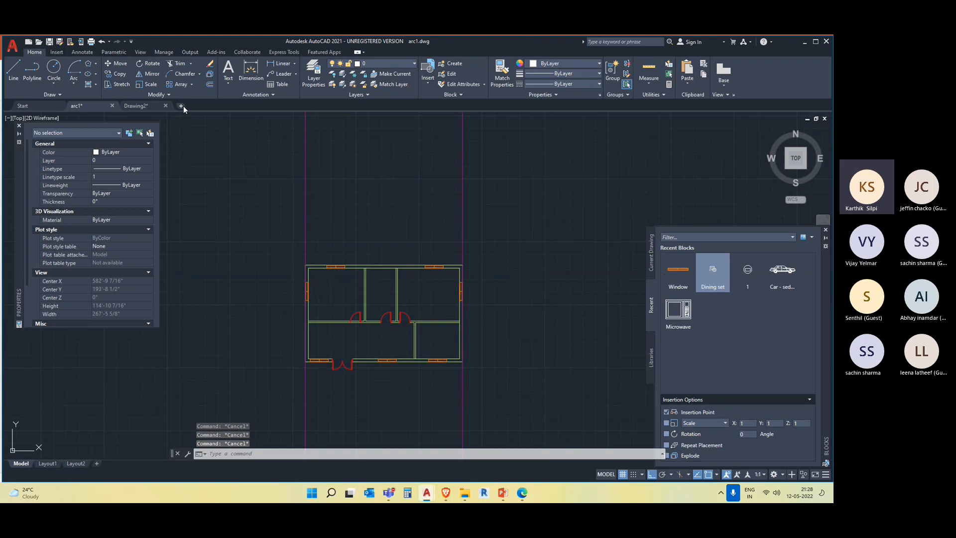
click(803, 43)
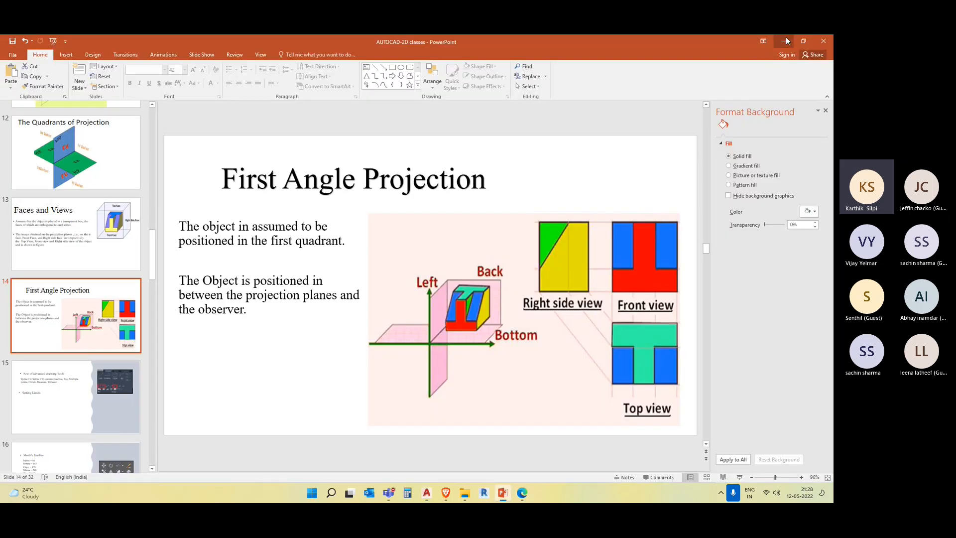
click(785, 41)
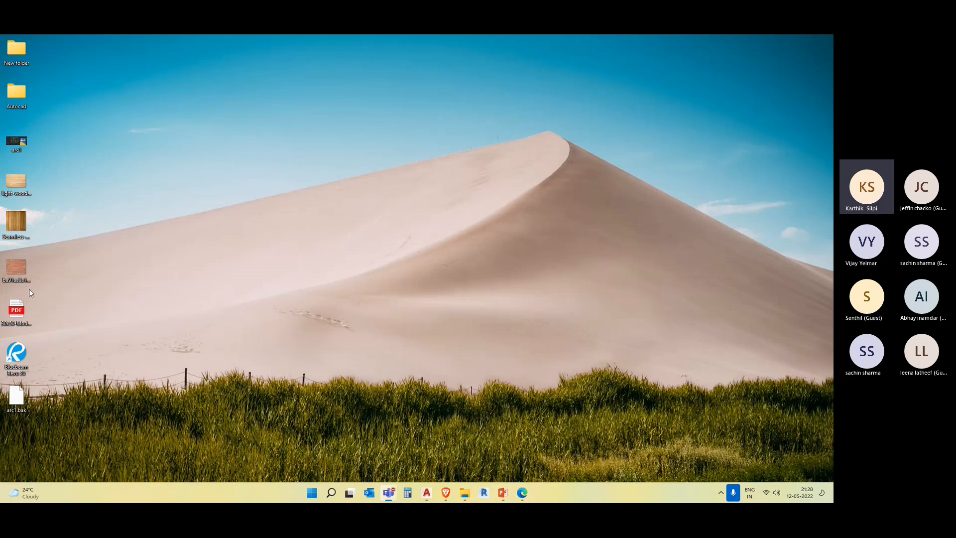
double_click(16, 94)
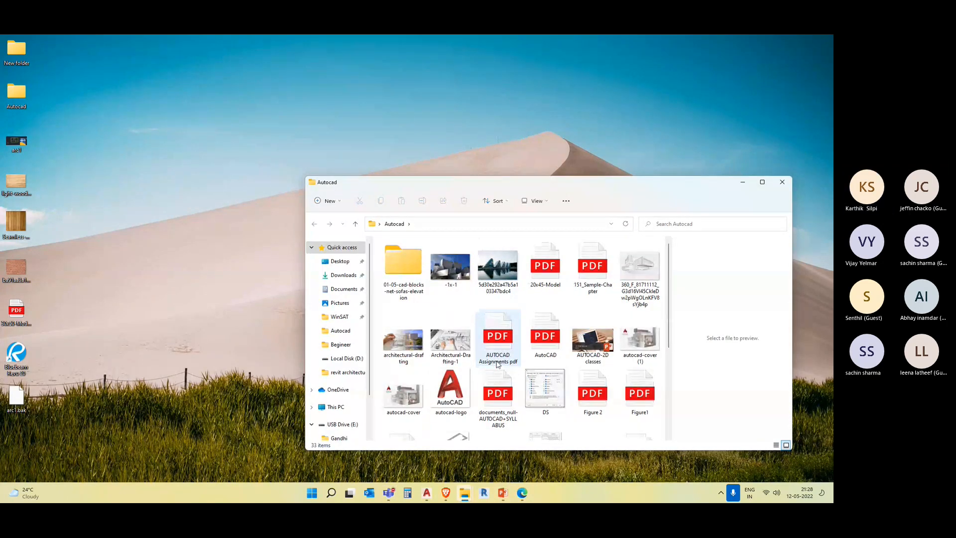
scroll(496, 363, down, 5)
scroll(567, 399, up, 5)
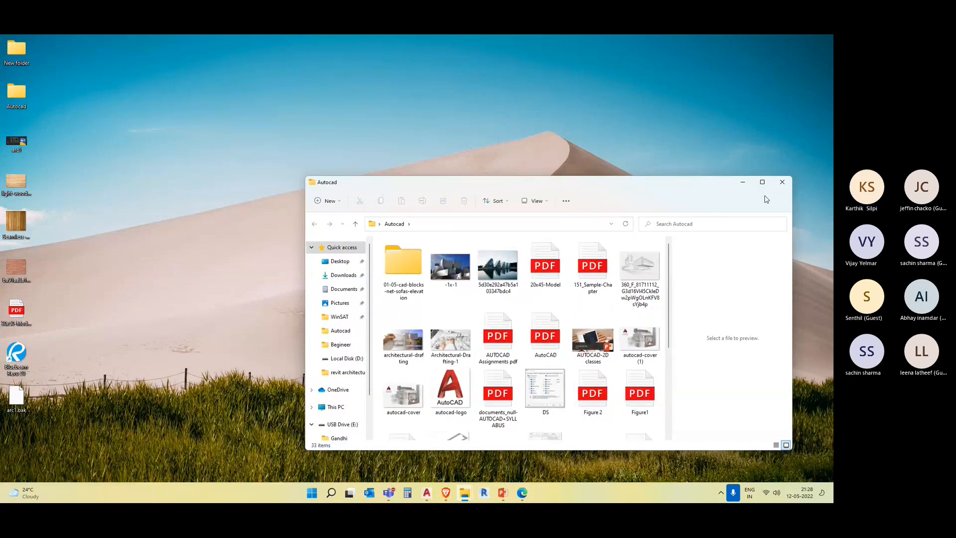
Step: Minimise the Autocad folder window and stop sharing the screen in the Teams meeting
click(743, 182)
click(765, 437)
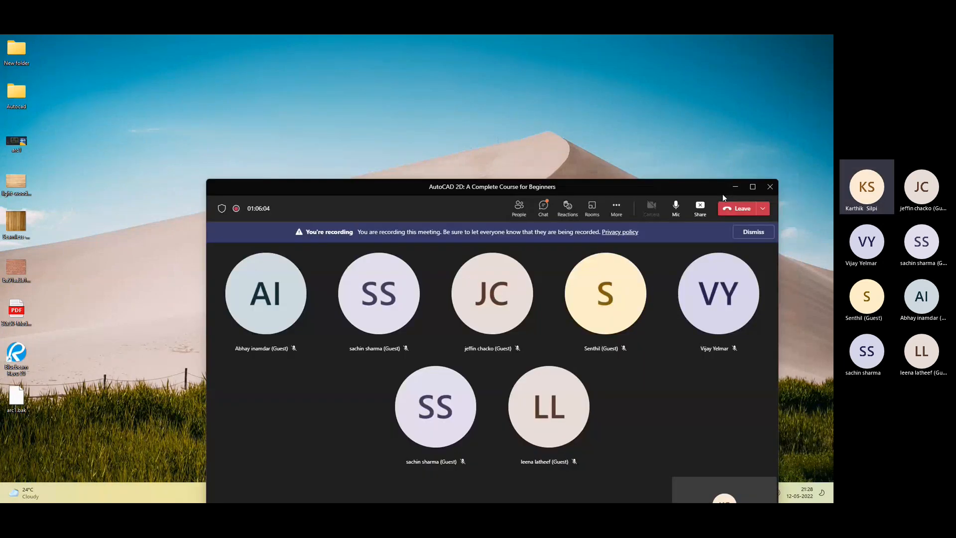
click(701, 209)
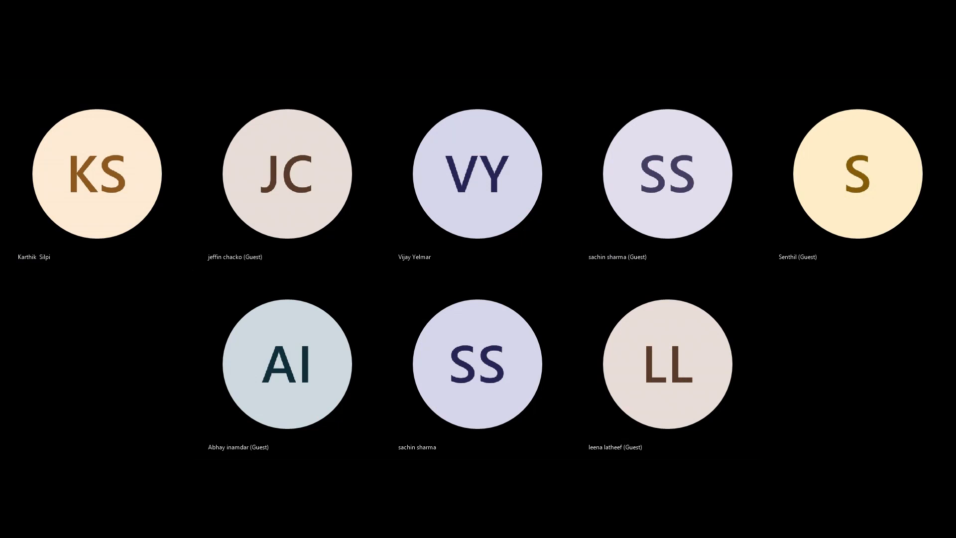
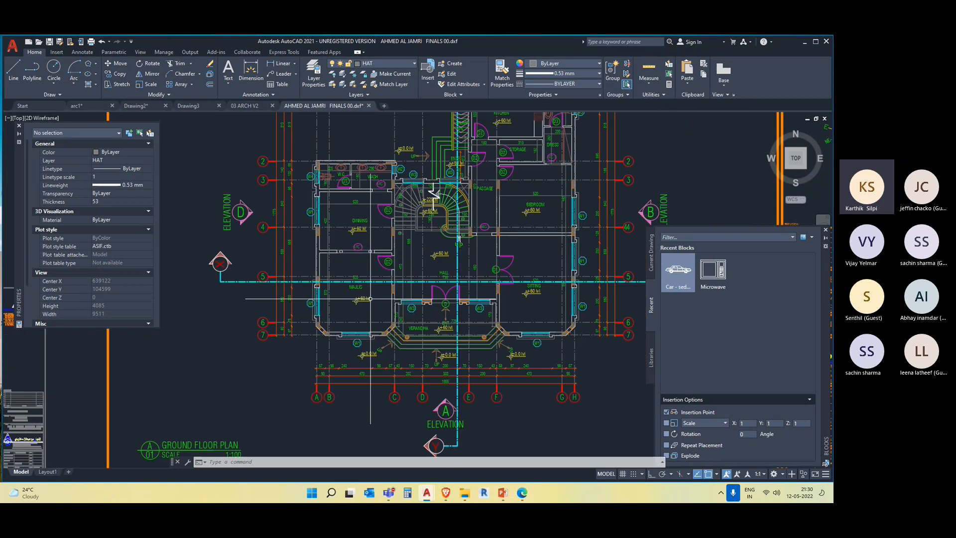
Step: Examine the ground floor plan's dining room, wash area, staircase, hall and passage
scroll(327, 333, up, 1)
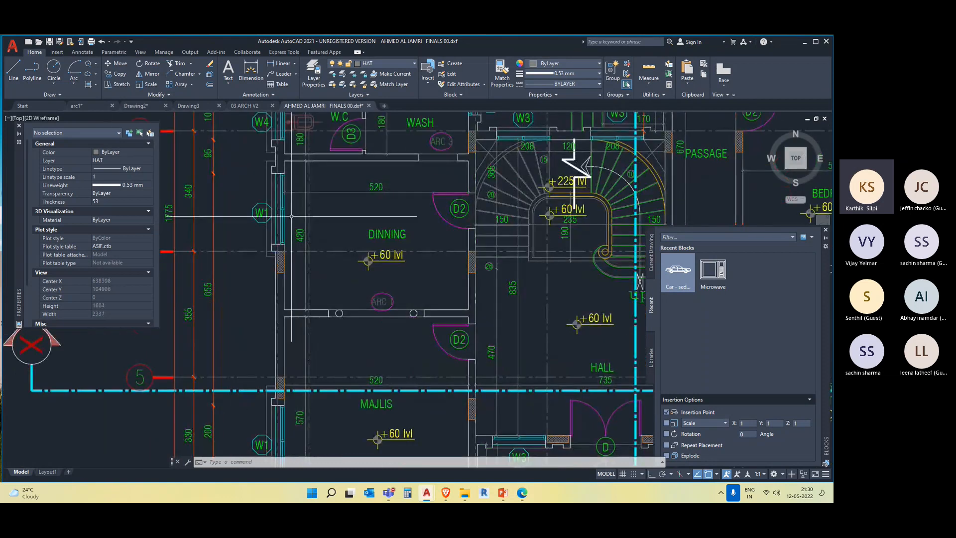
scroll(297, 222, up, 1)
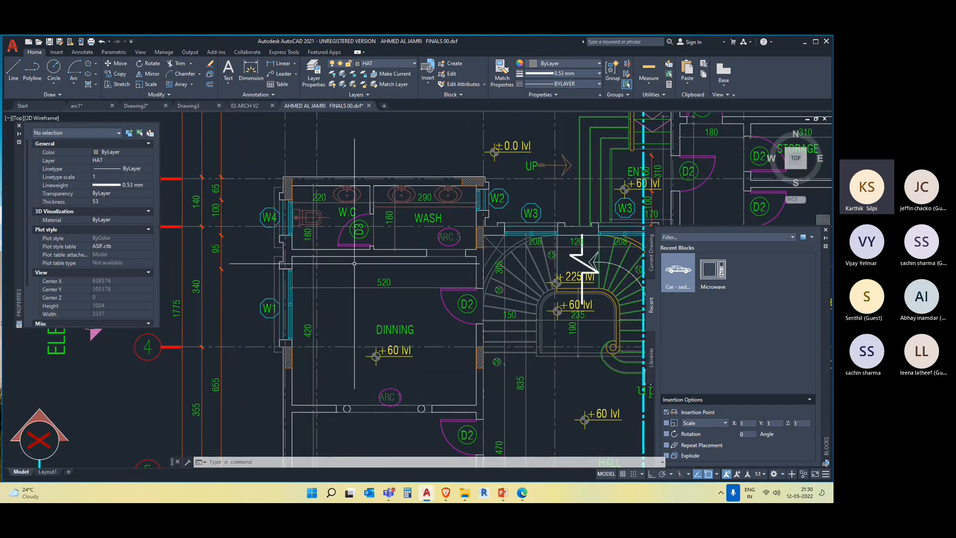
middle_drag(418, 355, 338, 307)
scroll(370, 233, down, 1)
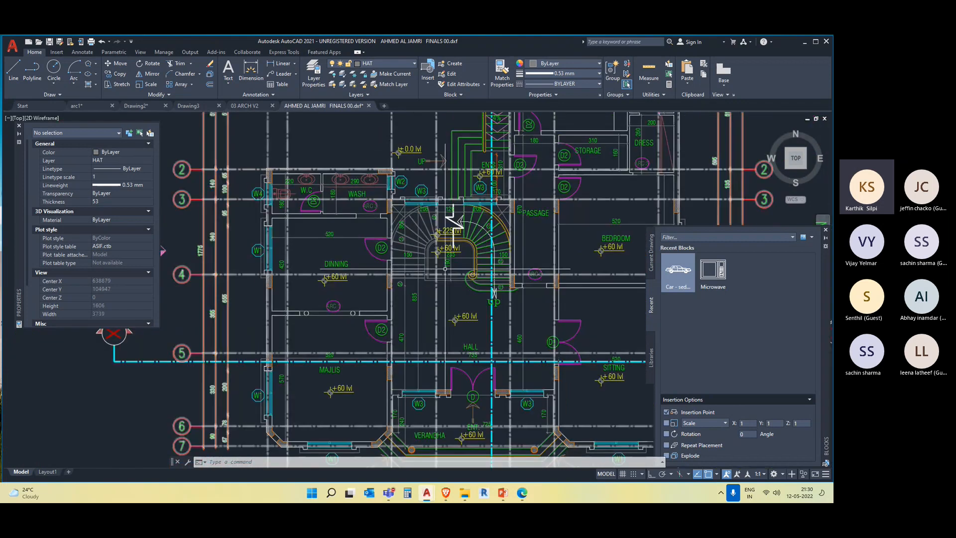
middle_drag(457, 304, 424, 351)
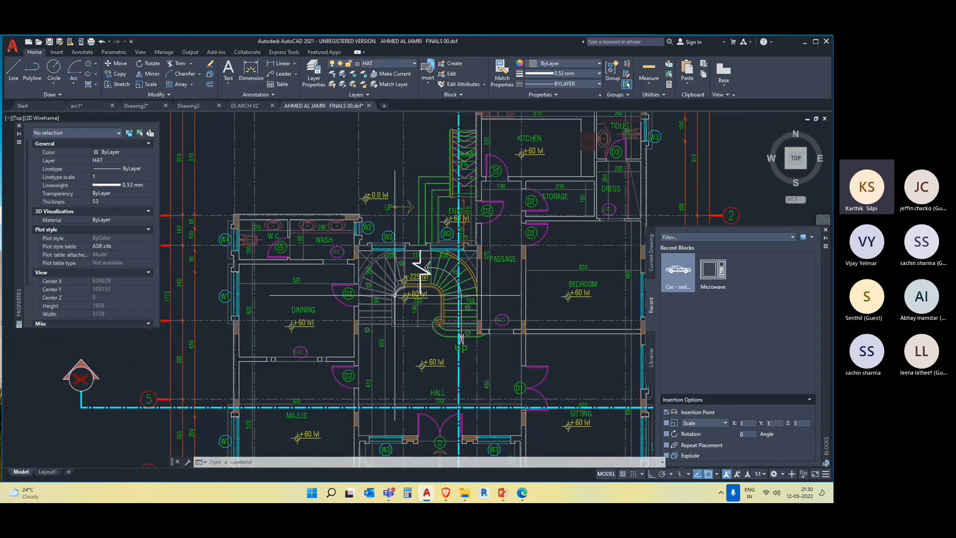
scroll(395, 295, down, 1)
Step: Look through the row of floor plan sheets and examine the Elevation A drawing
scroll(411, 278, down, 3)
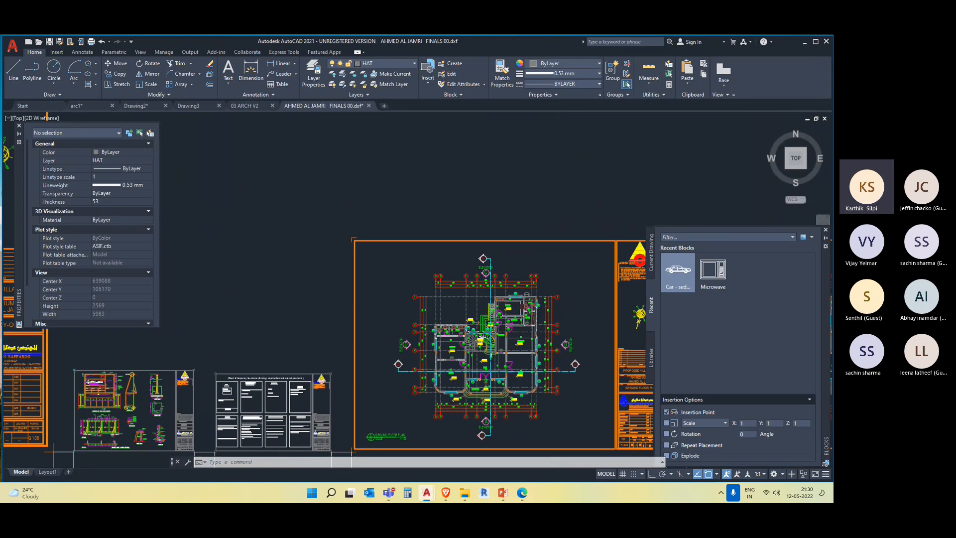
middle_drag(451, 355, 291, 302)
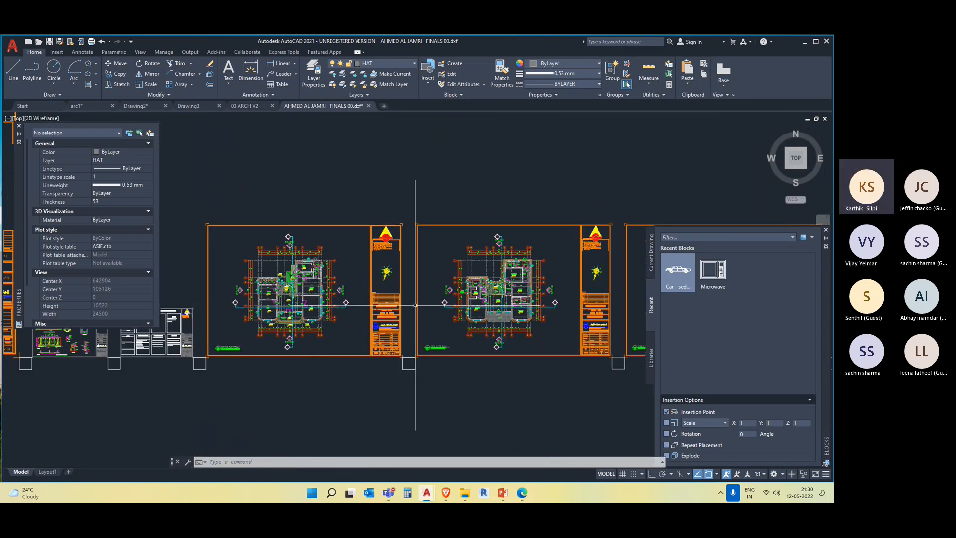
scroll(415, 304, down, 1)
middle_drag(440, 312, 232, 304)
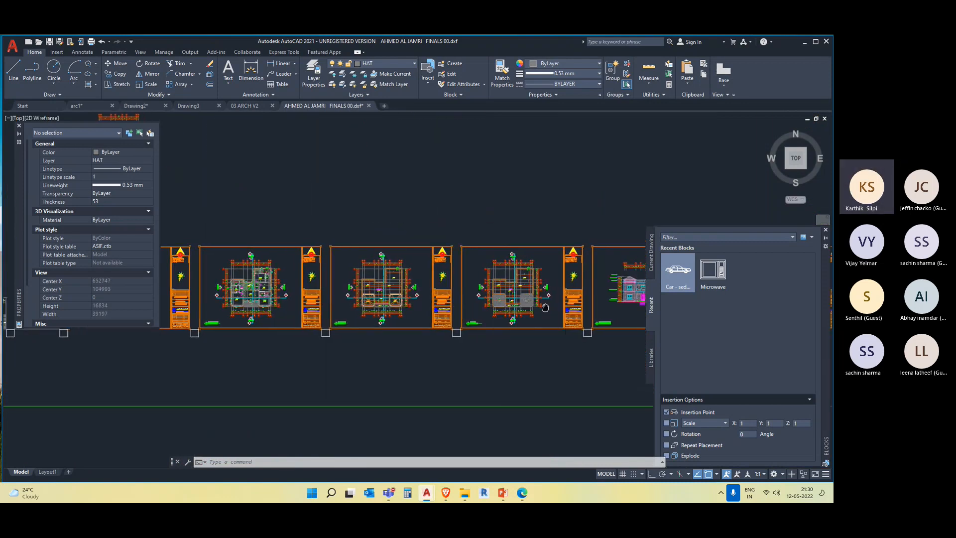
middle_drag(562, 304, 322, 278)
scroll(455, 282, up, 2)
scroll(362, 278, up, 2)
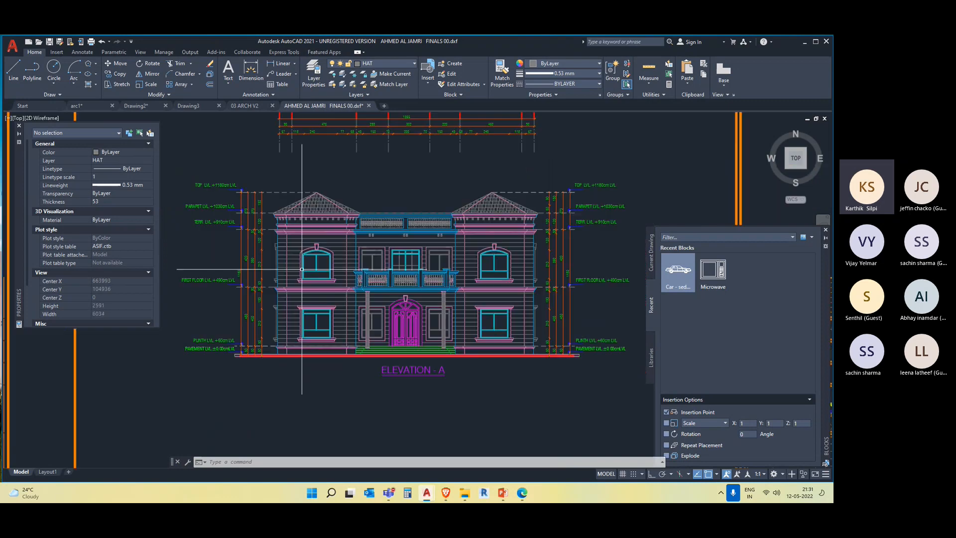
Step: Copy the complete Elevation A drawing with its dimensions to the empty space directly above the ground floor plan sheet
scroll(383, 303, down, 4)
click(425, 313)
click(314, 243)
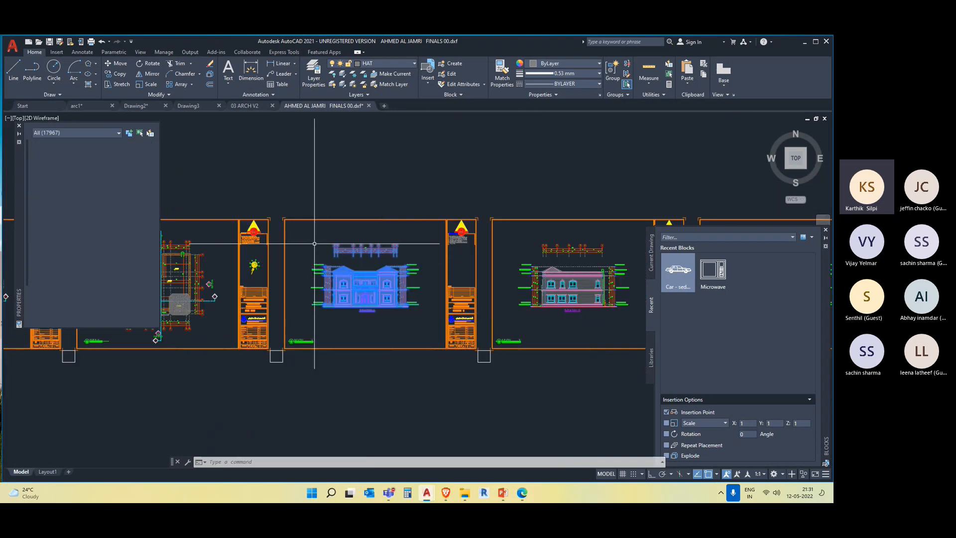
text(co)
key(Return)
click(385, 310)
scroll(350, 375, down, 2)
middle_drag(371, 375, 597, 322)
scroll(305, 270, up, 6)
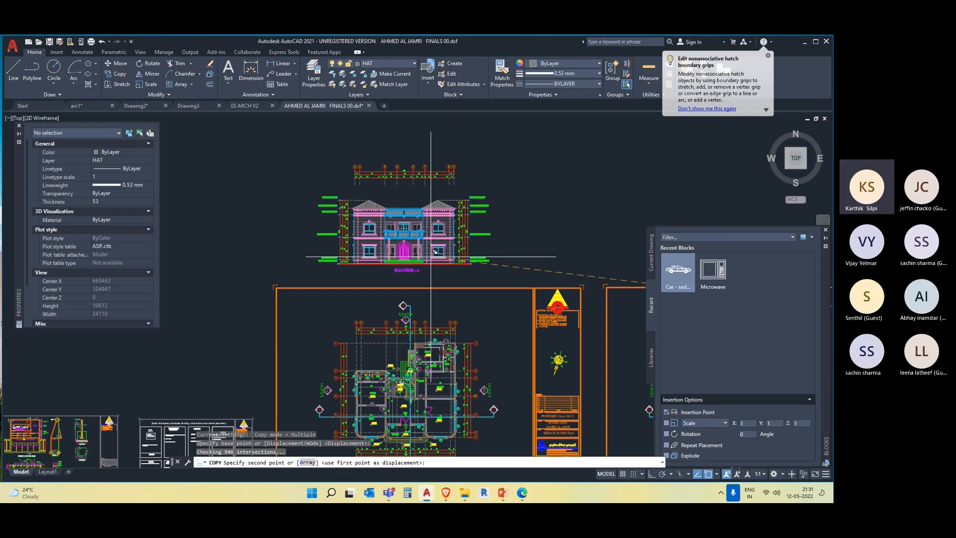
click(430, 257)
scroll(480, 337, up, 2)
middle_drag(480, 337, 484, 320)
scroll(503, 306, down, 2)
key(Escape)
key(Escape)
Step: With Ortho on, draw a vertical line from the ground floor plan's lower-left outer corner up through the copied elevation
text(l)
key(Return)
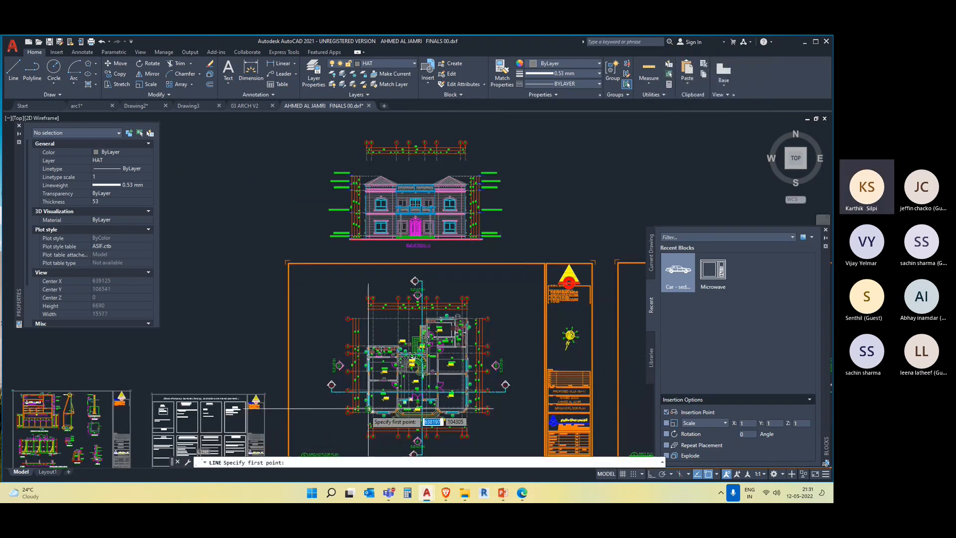
click(368, 409)
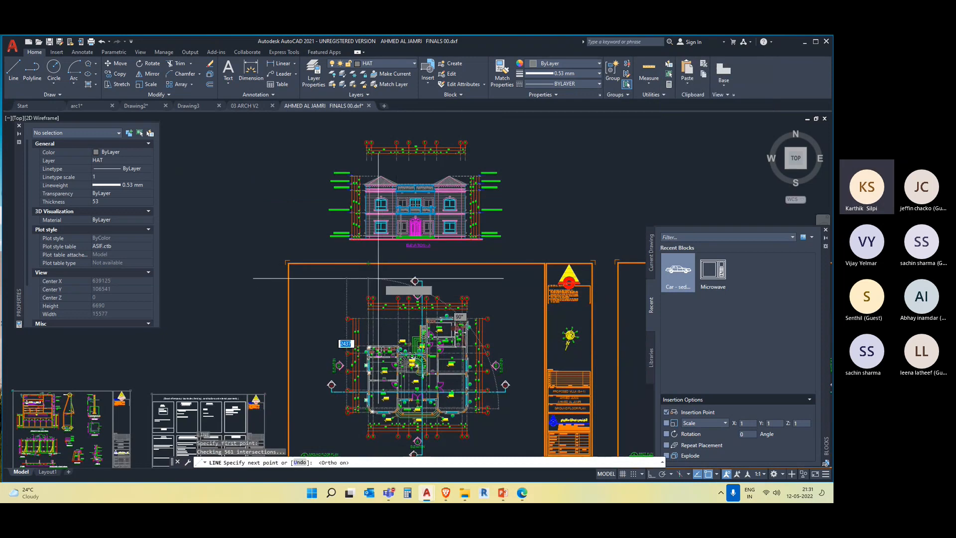
key(F8)
key(Escape)
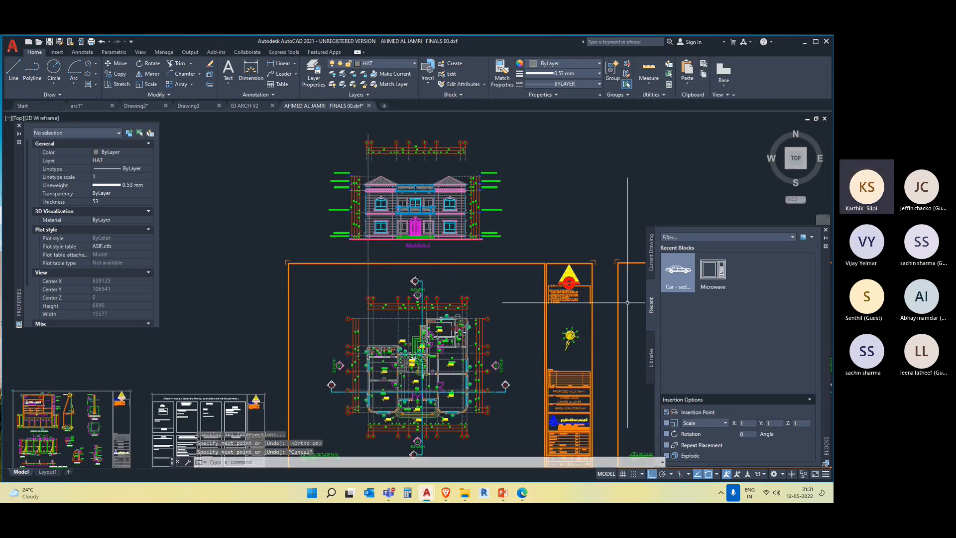
Step: Switch to the Teams meeting, reposition its window and minimise it to return to the drawing
click(765, 439)
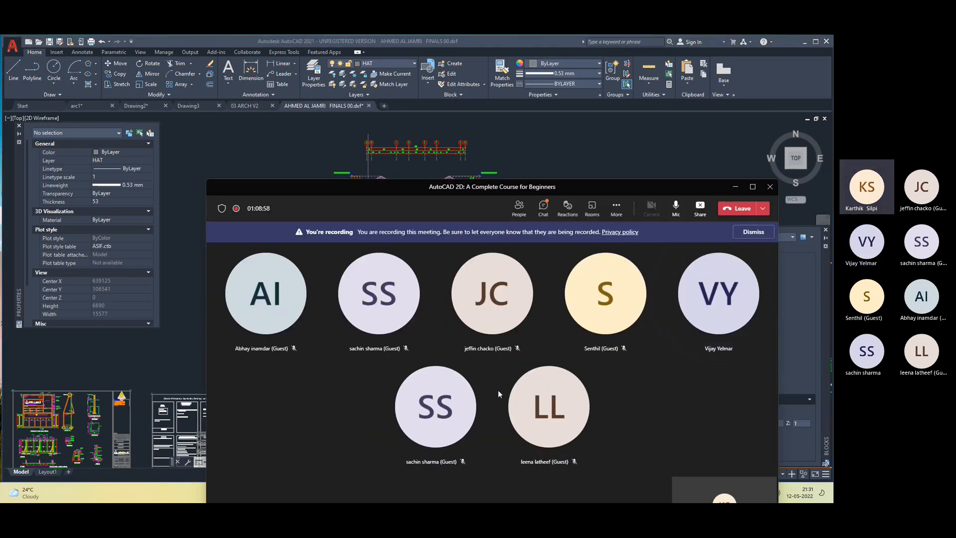
drag(581, 189, 556, 150)
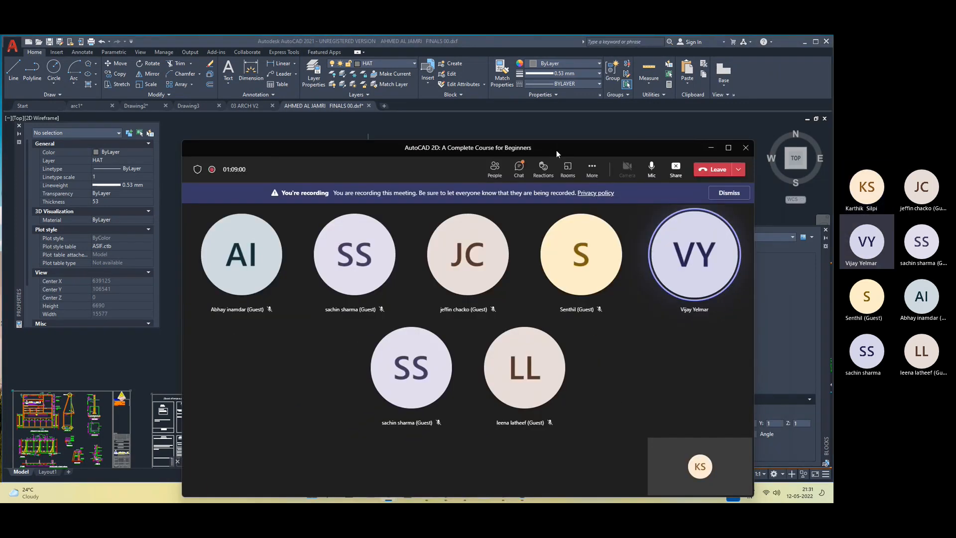
click(709, 150)
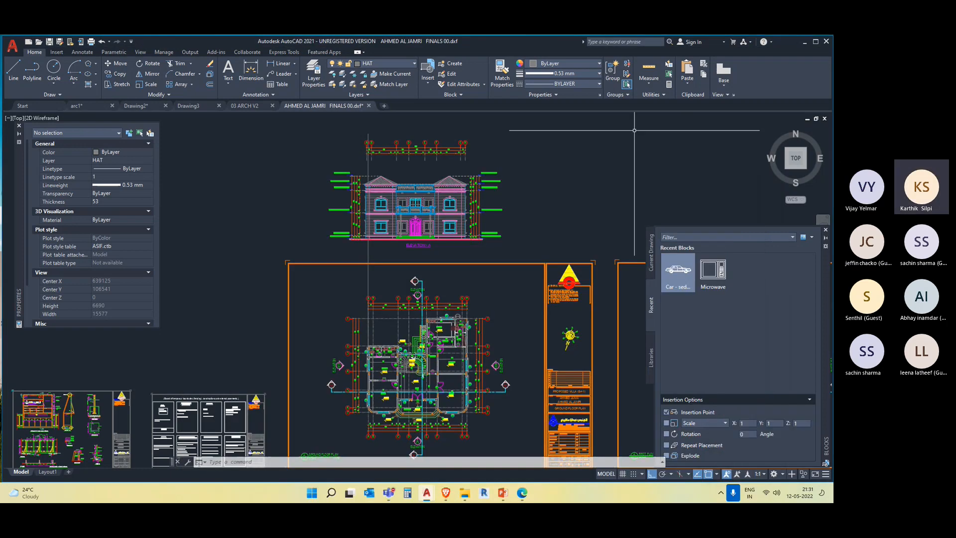
click(751, 435)
click(702, 150)
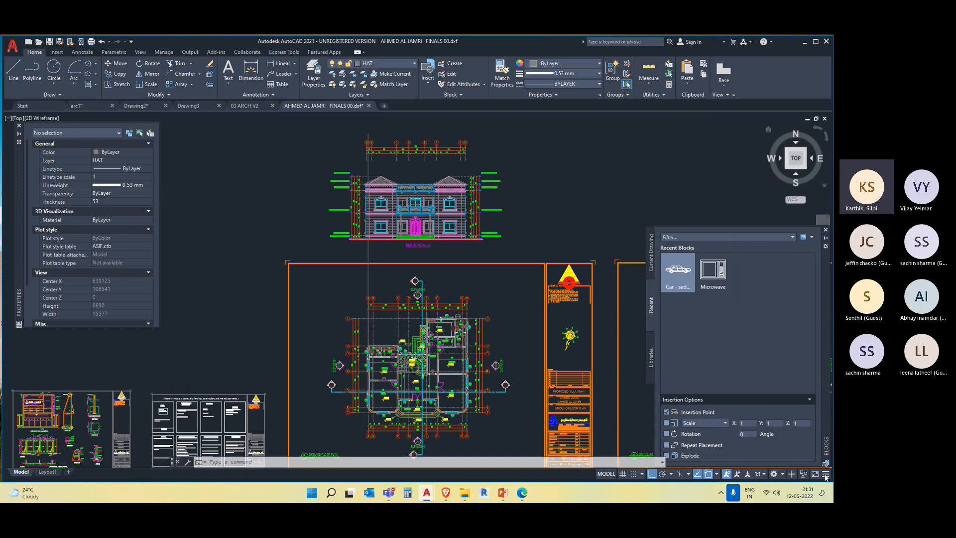
Step: Look over the row of drawing sheets, with the copied elevation and grid above the ground floor plan
scroll(541, 269, down, 4)
middle_drag(541, 269, 449, 287)
key(Escape)
key(Escape)
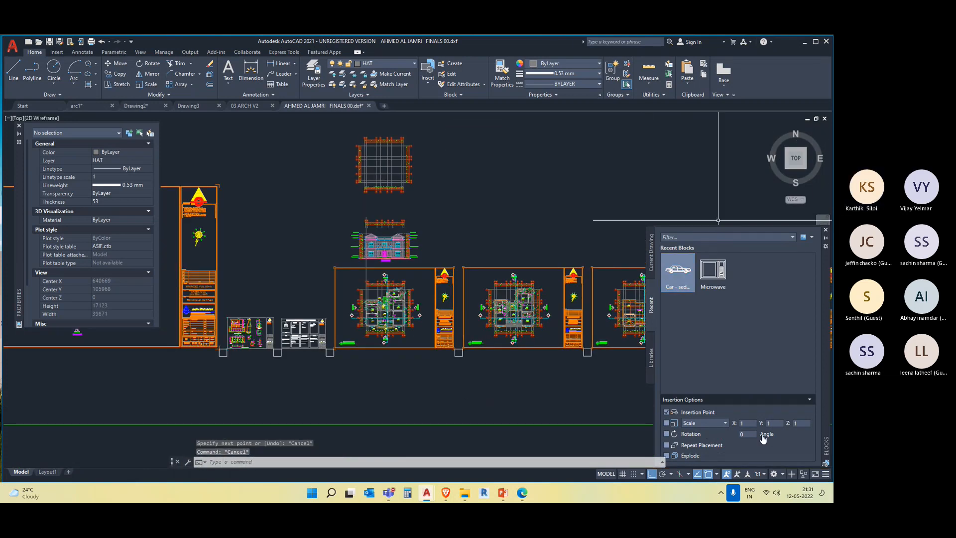
key(alt+Tab)
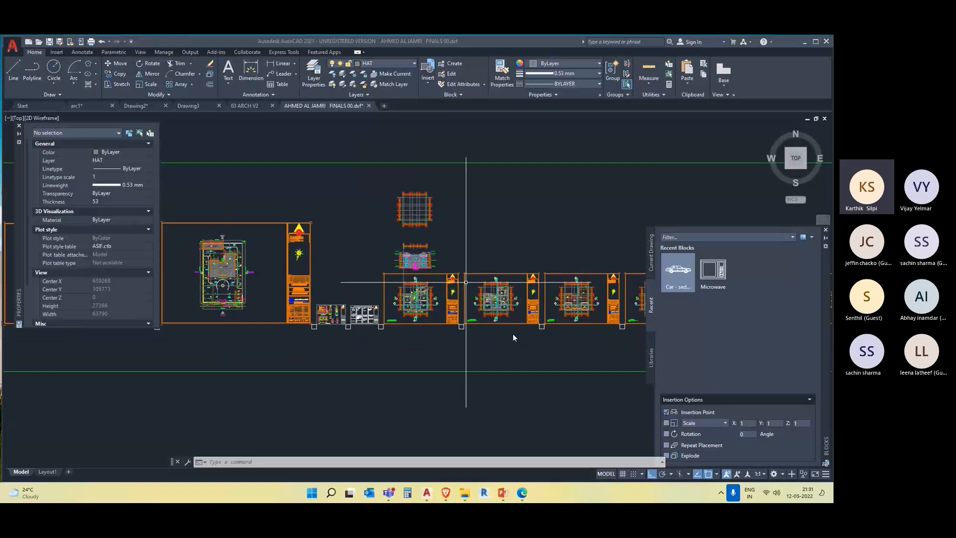
scroll(480, 337, down, 1)
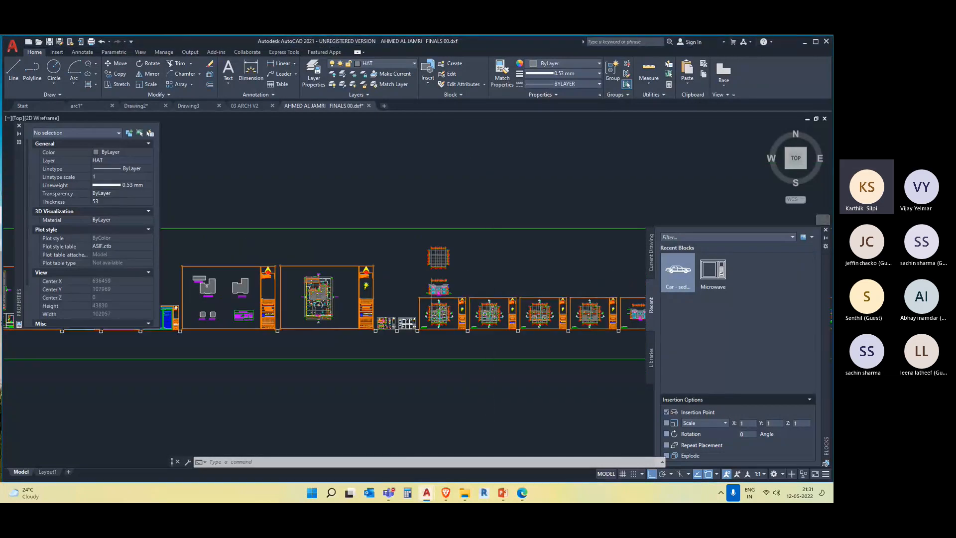
scroll(419, 337, up, 1)
middle_drag(419, 337, 440, 341)
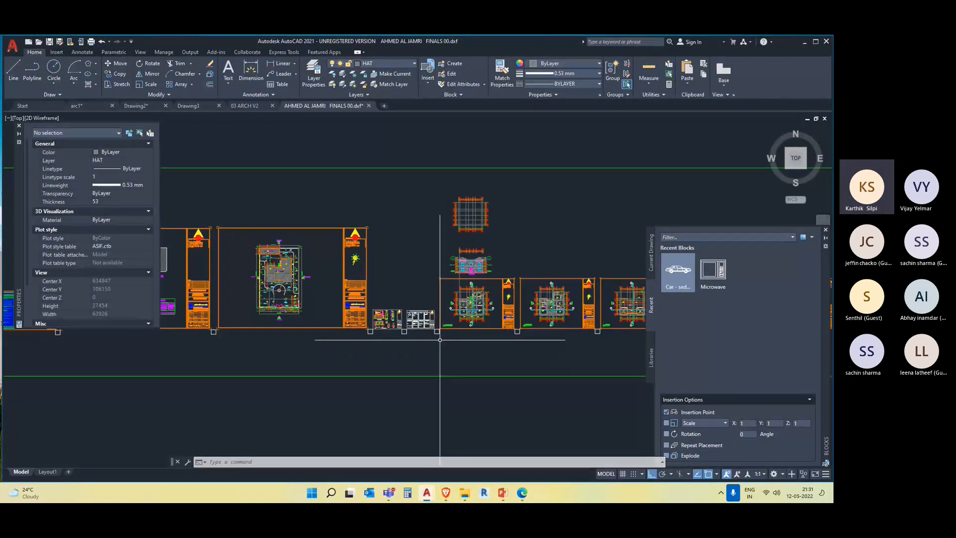
scroll(439, 339, up, 2)
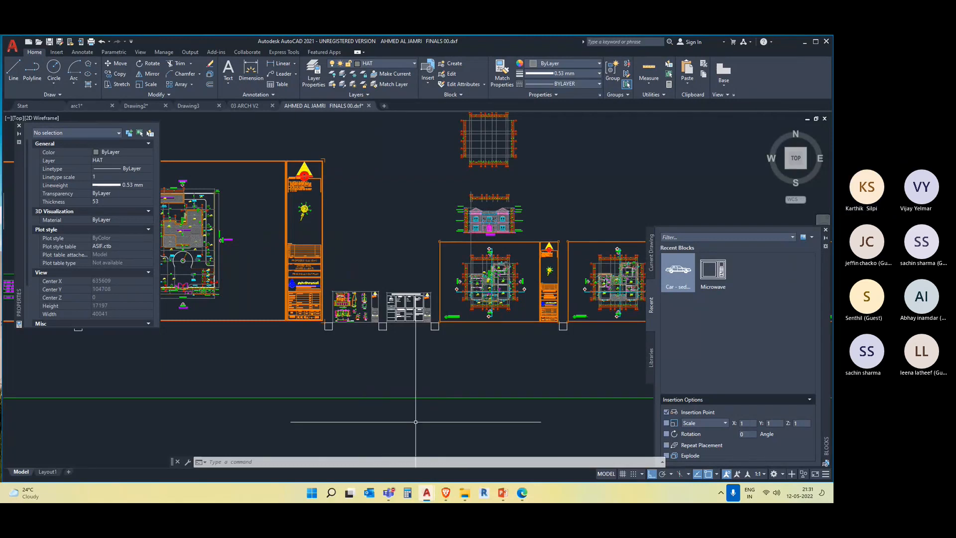
middle_drag(413, 402, 397, 402)
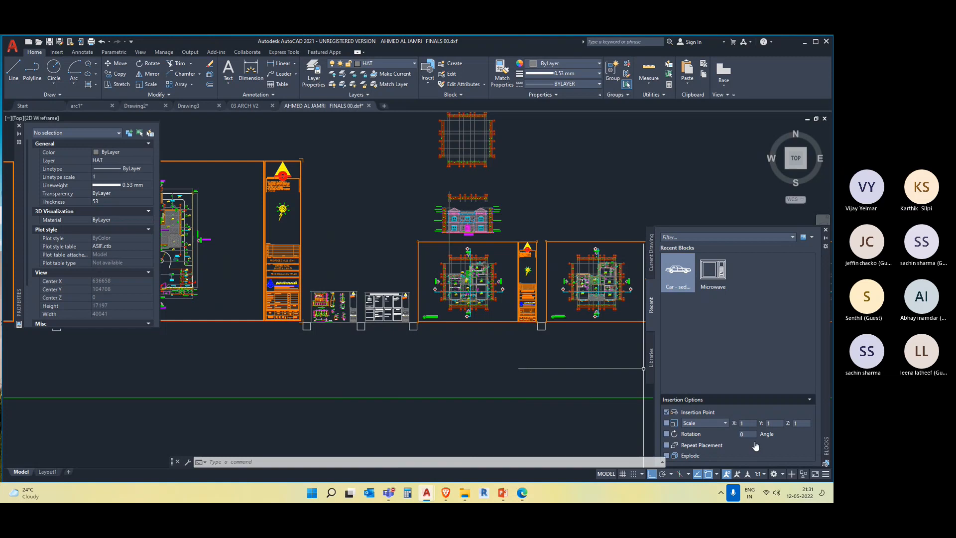
Step: Minimise the Teams meeting window and examine the ground floor plan and the neighbouring floor plan sheets
key(alt+Tab)
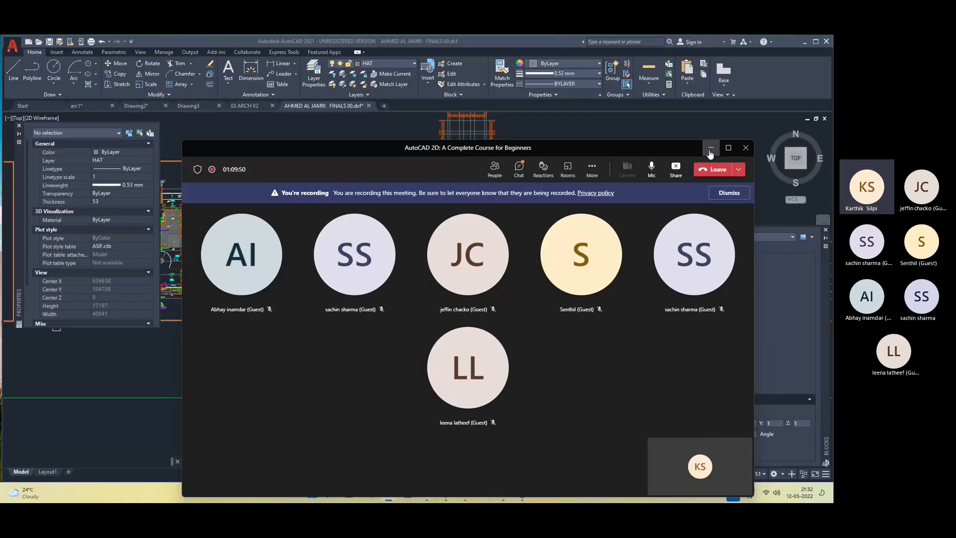
click(711, 148)
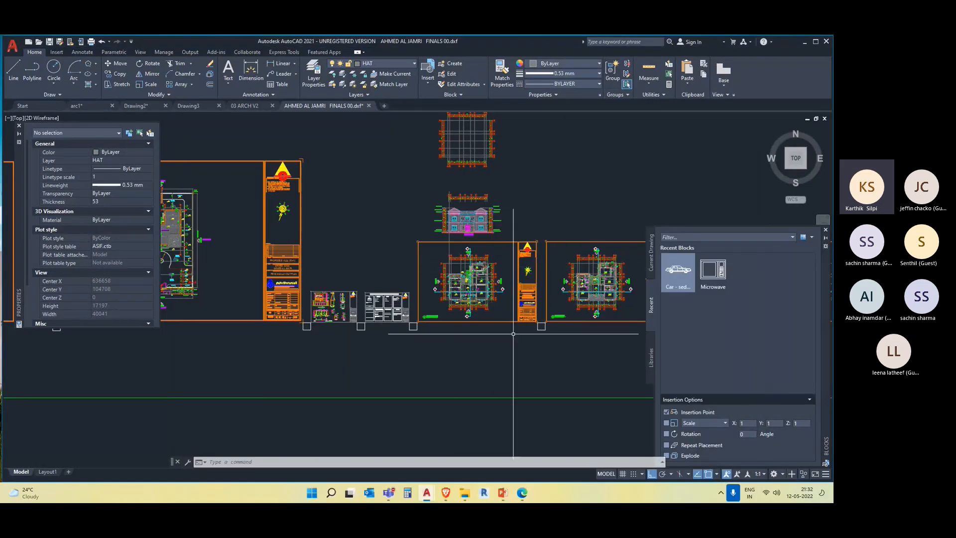
scroll(498, 313, up, 4)
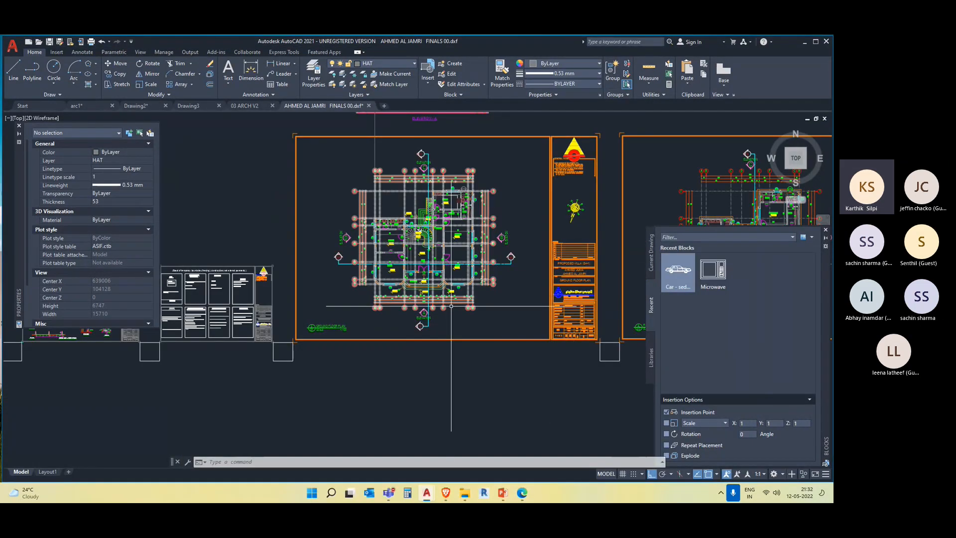
scroll(451, 306, down, 4)
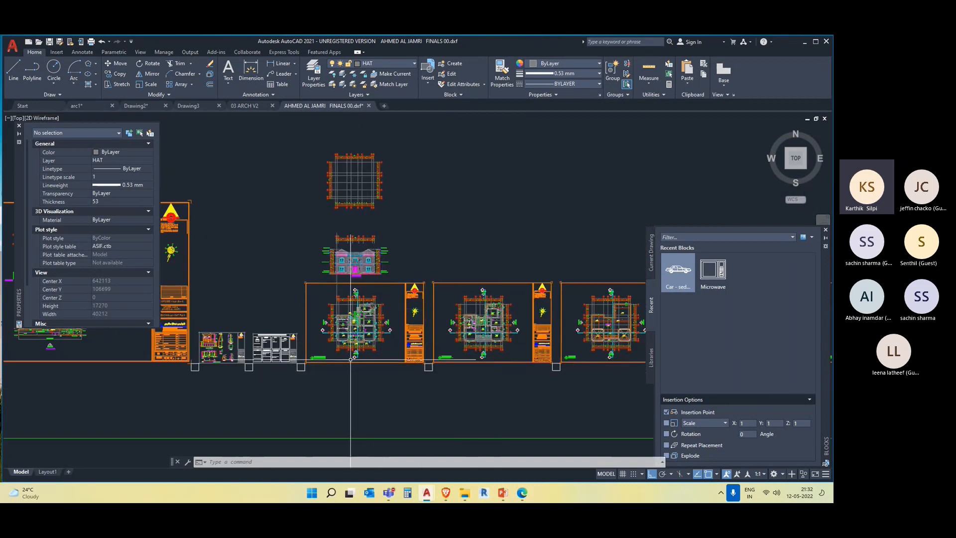
scroll(352, 358, up, 5)
scroll(331, 344, up, 1)
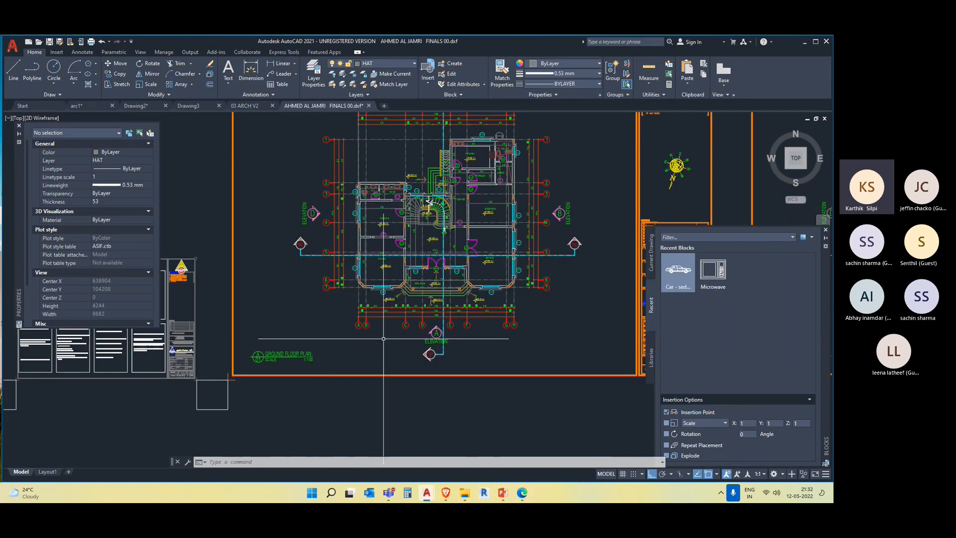
scroll(468, 374, down, 2)
middle_drag(468, 374, 431, 372)
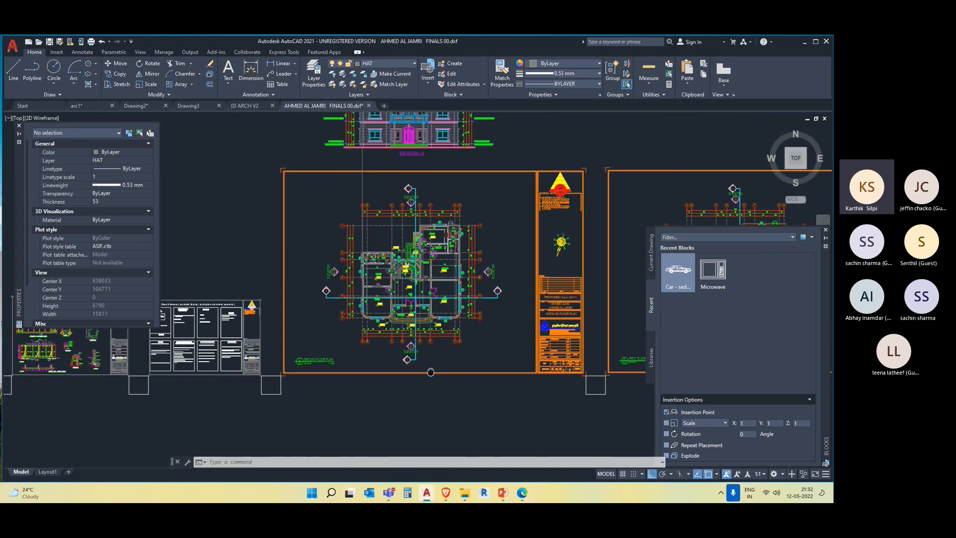
scroll(430, 372, down, 4)
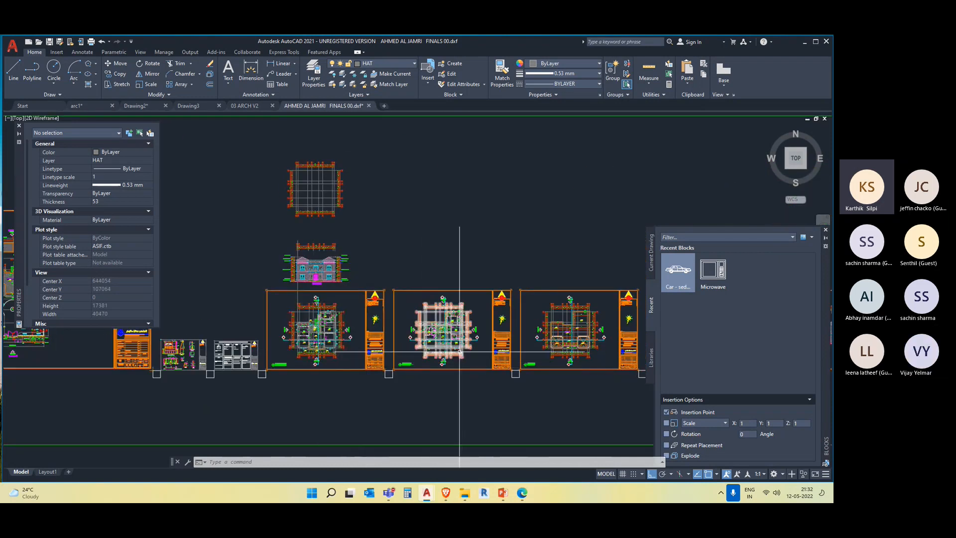
middle_drag(520, 366, 483, 362)
Step: Admit the participant waiting in the Teams lobby and minimise the meeting window
click(768, 438)
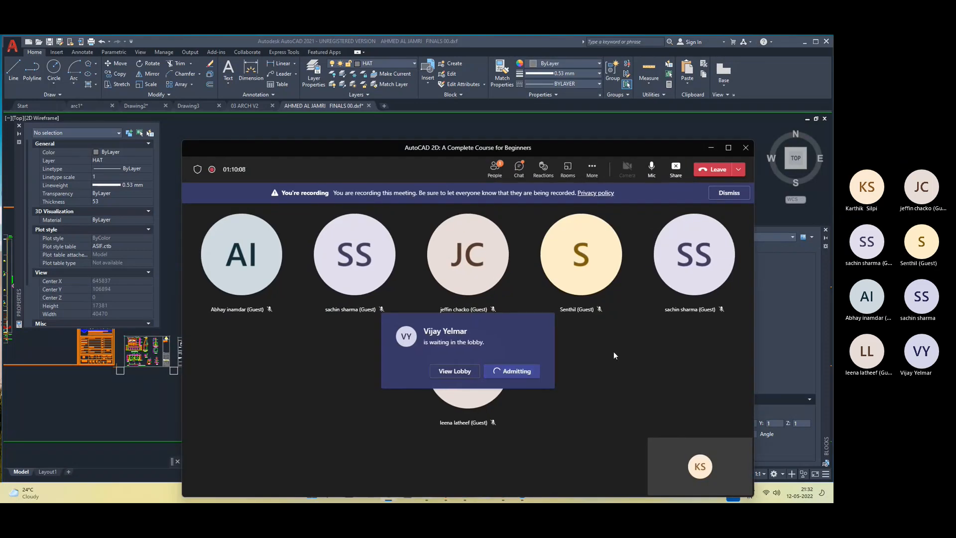
click(712, 146)
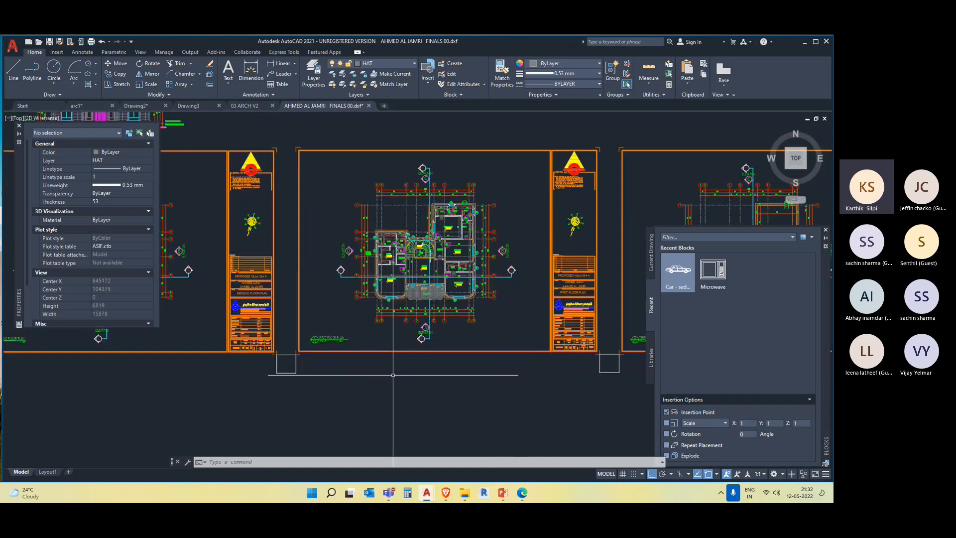
Step: Examine the first floor, terrace and roof plan sheets in turn, along with the adjoining elevation sheets
scroll(448, 259, up, 5)
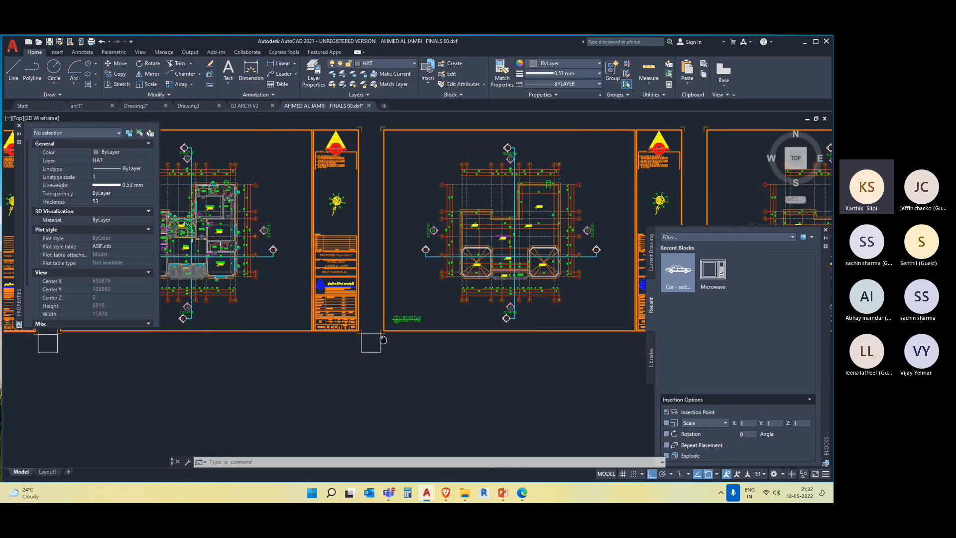
scroll(396, 208, down, 4)
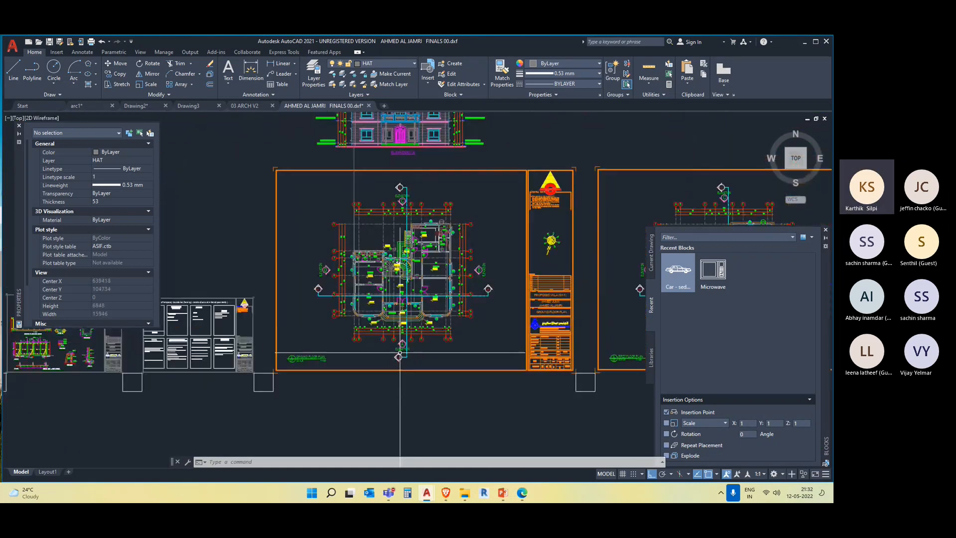
scroll(423, 312, down, 3)
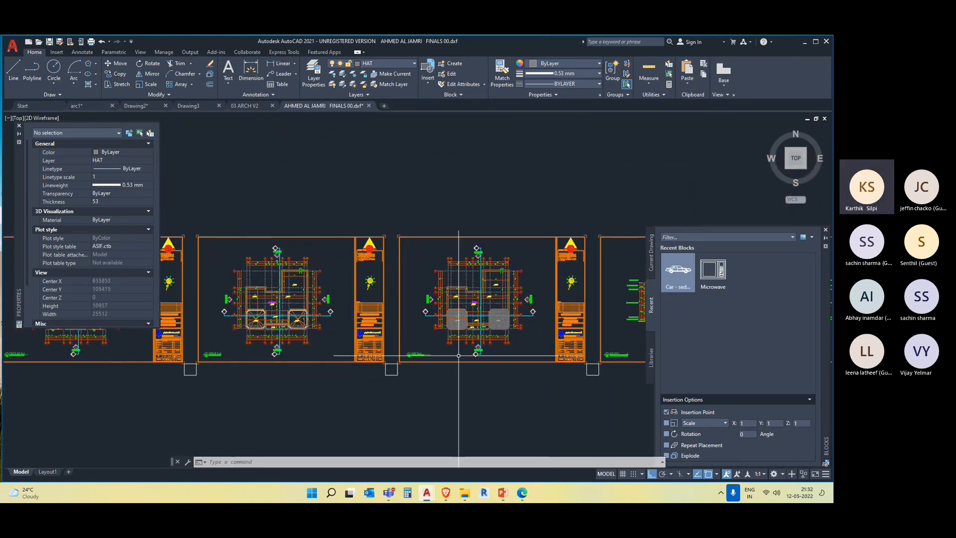
scroll(458, 356, up, 2)
scroll(610, 356, up, 2)
middle_drag(264, 355, 387, 361)
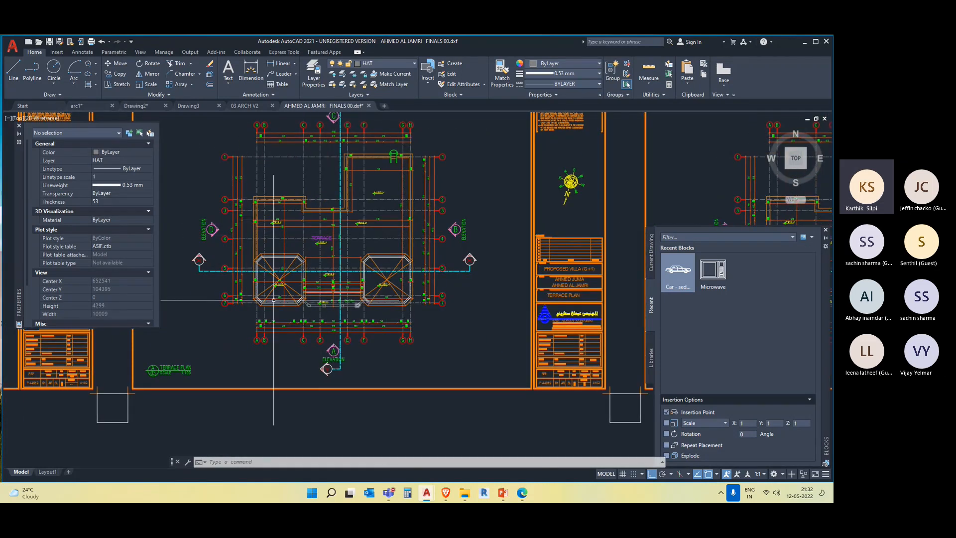
scroll(300, 294, down, 2)
middle_drag(497, 358, 348, 386)
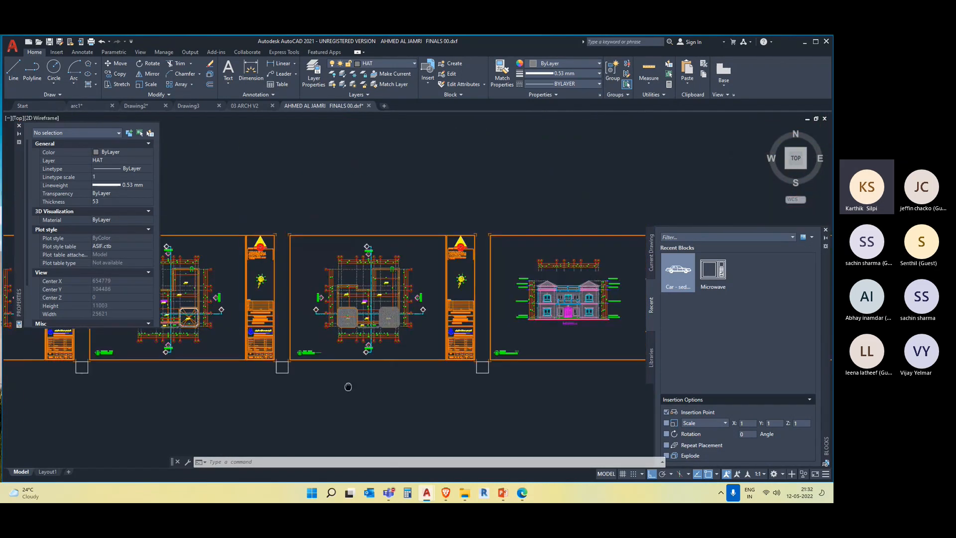
scroll(387, 318, up, 2)
scroll(403, 312, down, 4)
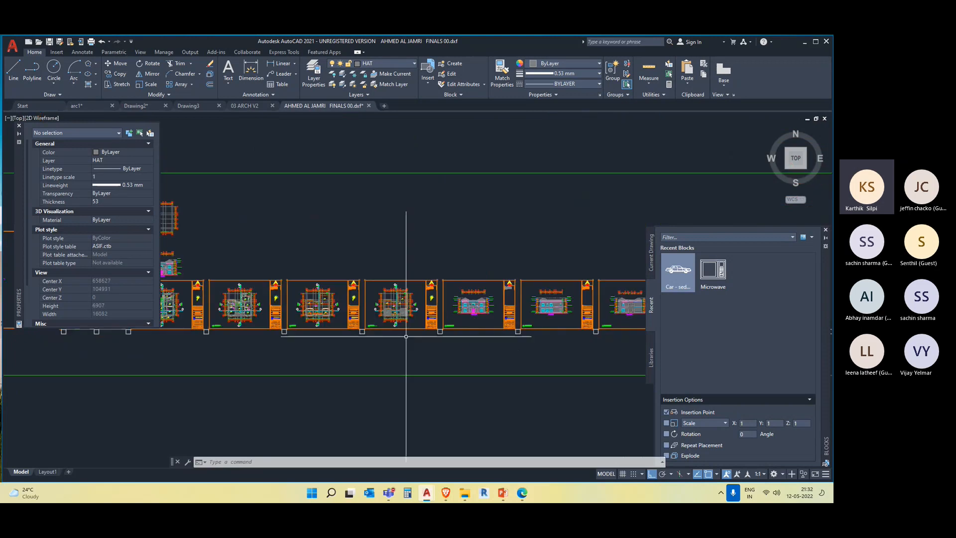
middle_drag(365, 361, 491, 365)
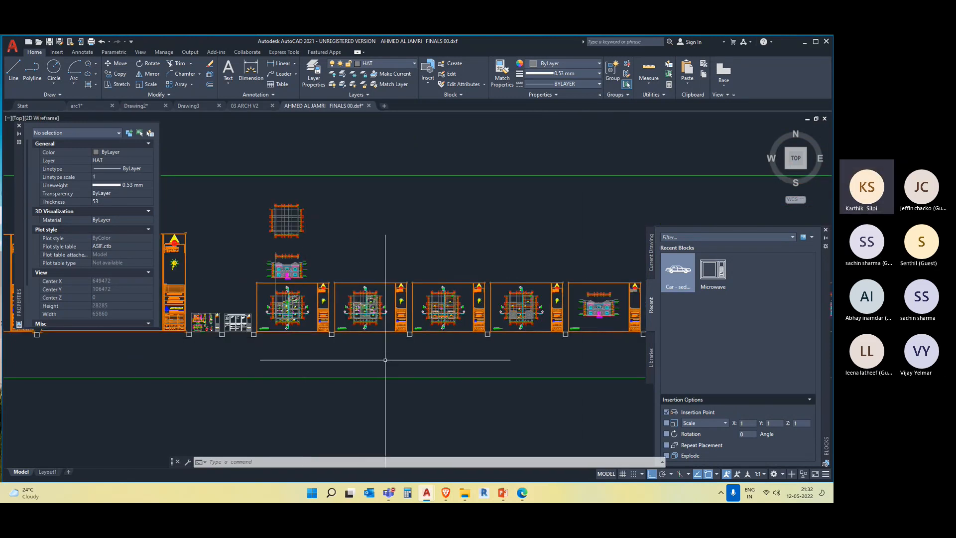
Step: Examine the ground floor plan's front side and its Elevation A marker beneath the copied elevation
scroll(255, 271, up, 4)
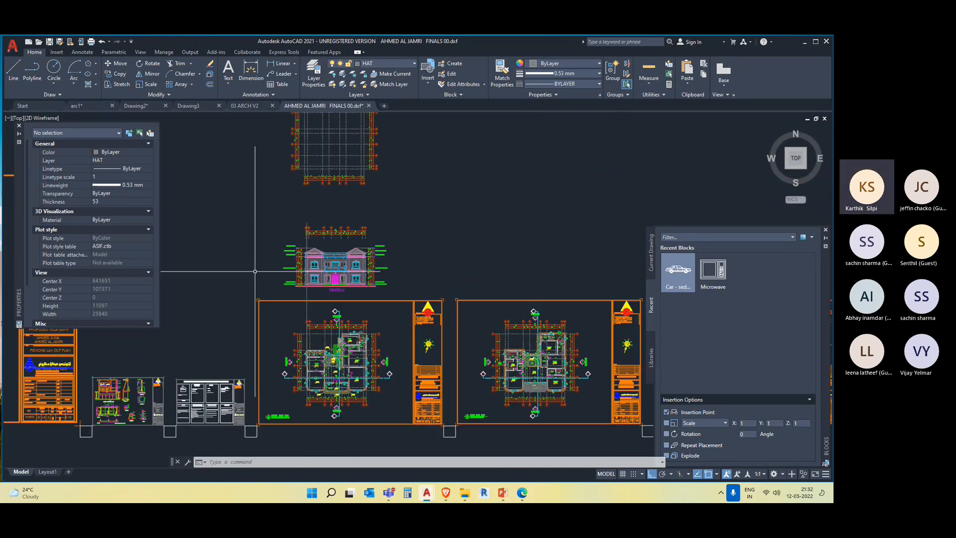
scroll(326, 394, up, 2)
scroll(320, 397, up, 4)
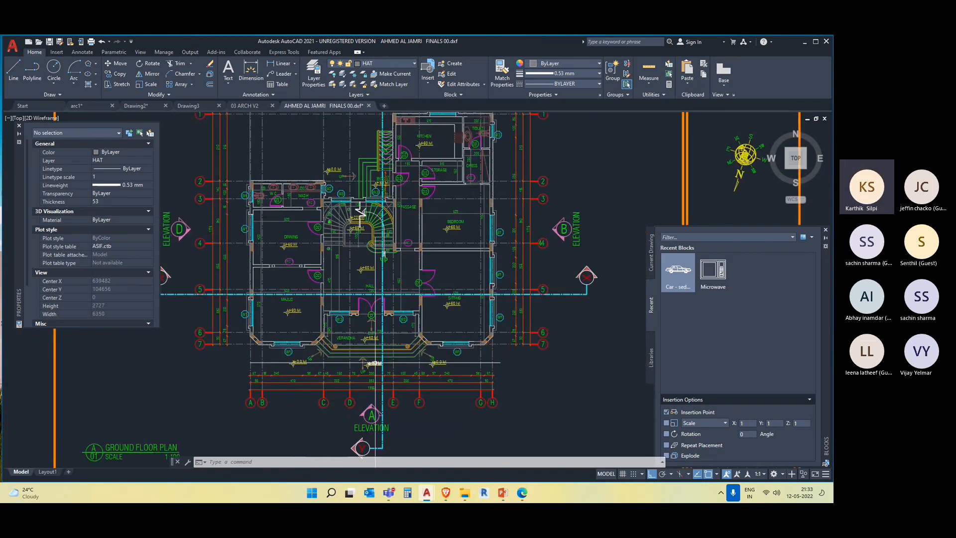
scroll(431, 372, down, 2)
middle_drag(440, 401, 406, 329)
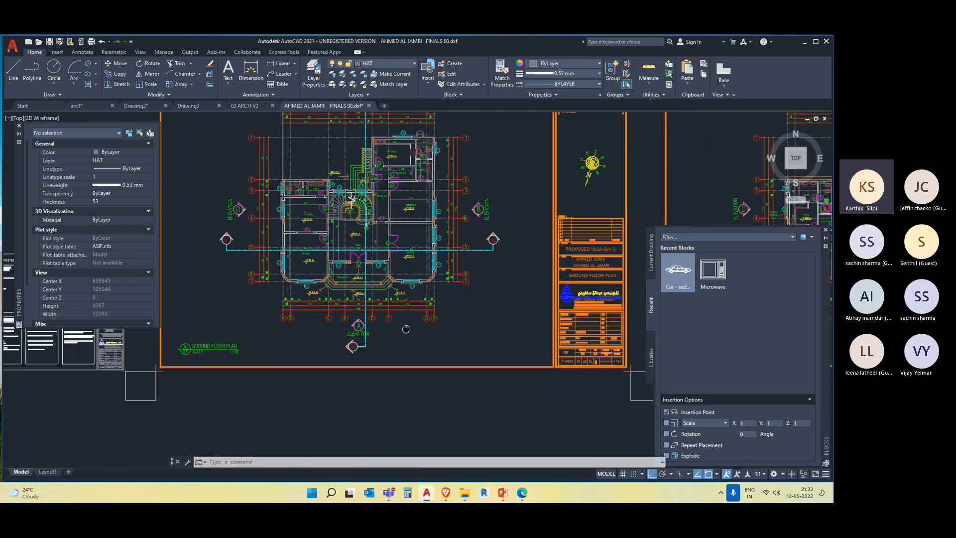
scroll(343, 318, up, 2)
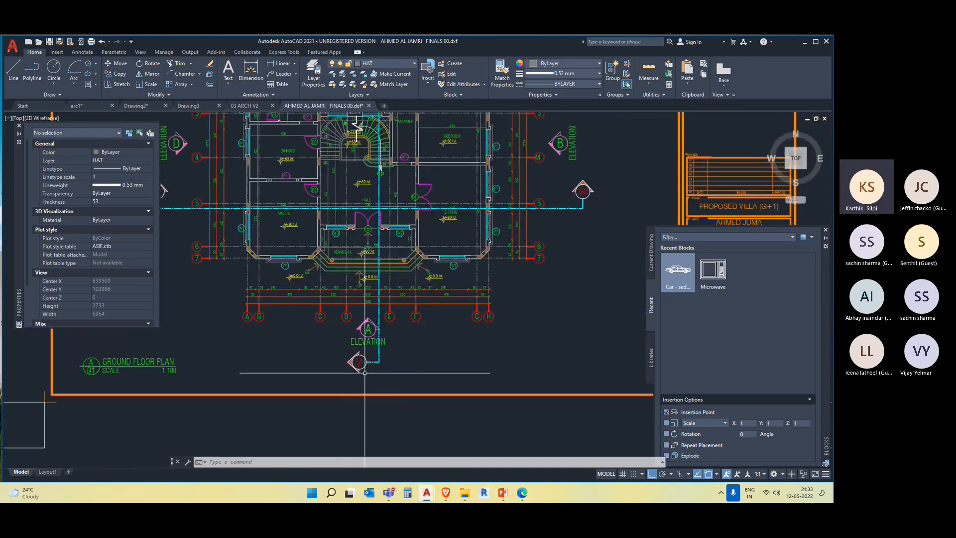
Step: Examine the ground floor plan's front side across the majlis, verandah and sitting room, including the W1 and W3 windows
middle_drag(444, 292, 437, 345)
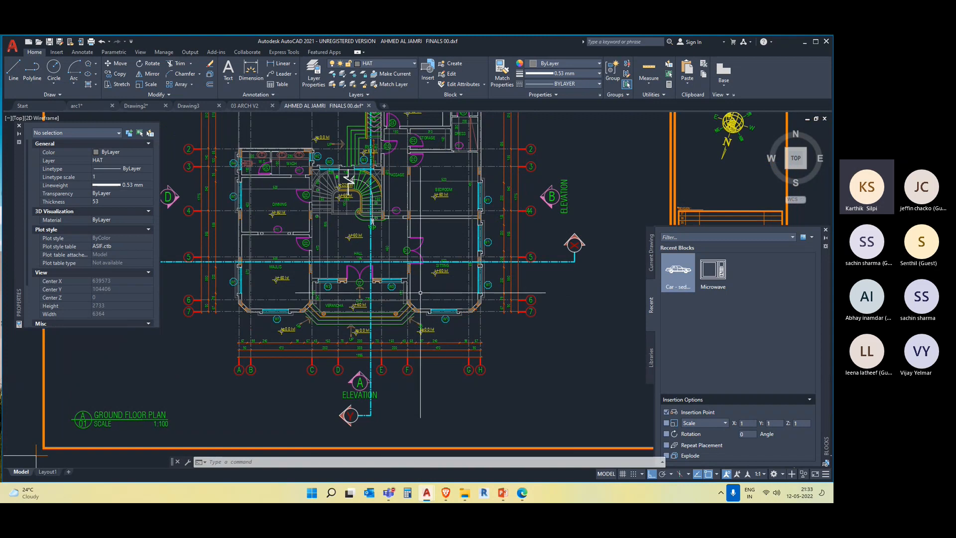
middle_drag(441, 330, 450, 359)
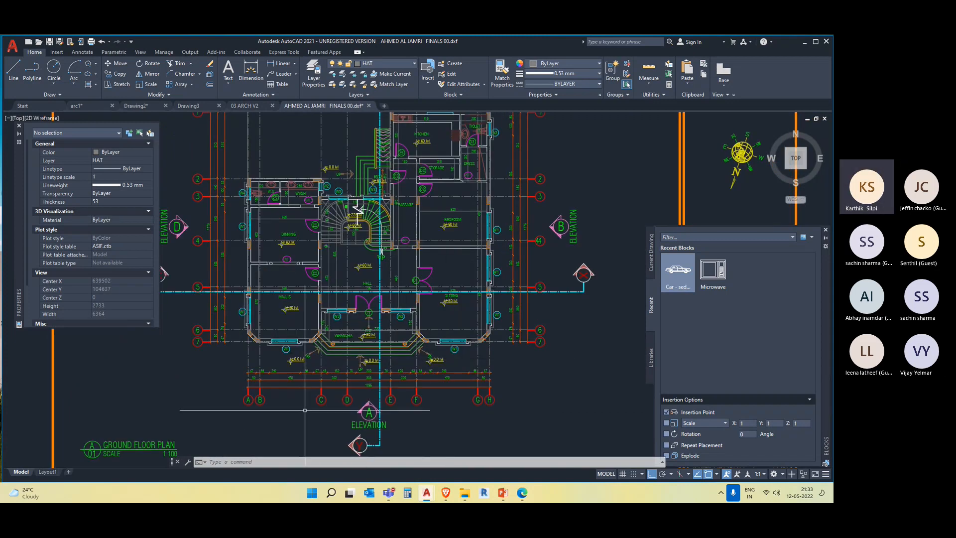
scroll(276, 345, up, 4)
scroll(214, 339, up, 2)
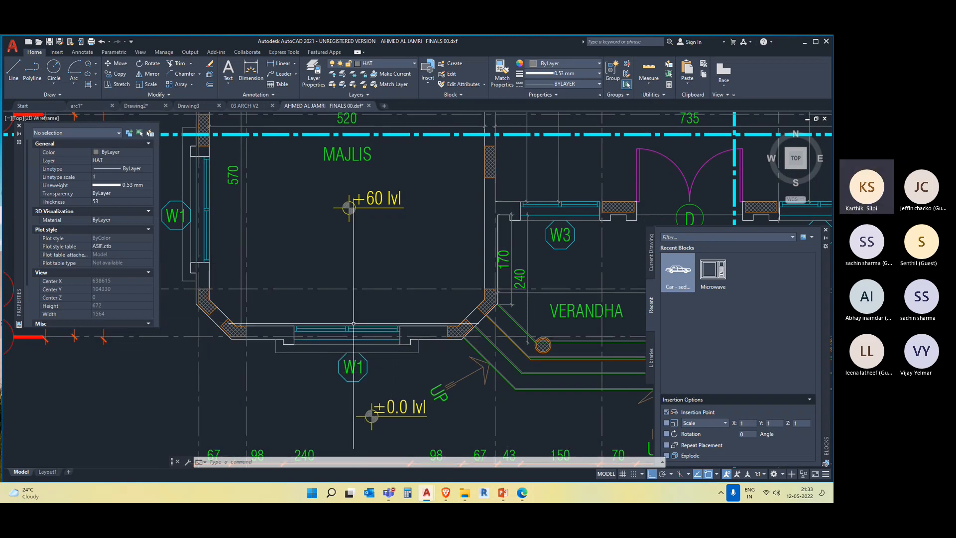
scroll(352, 330, down, 2)
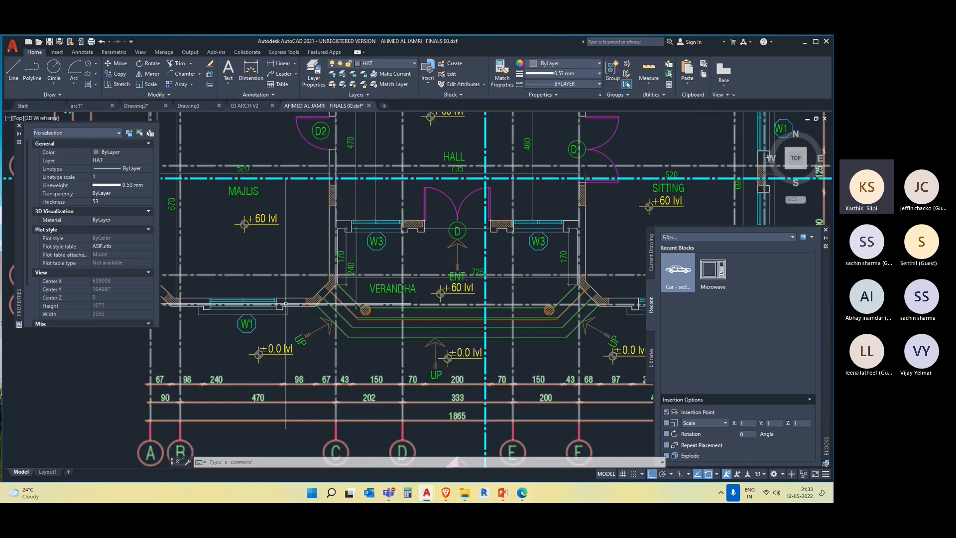
middle_drag(574, 319, 427, 320)
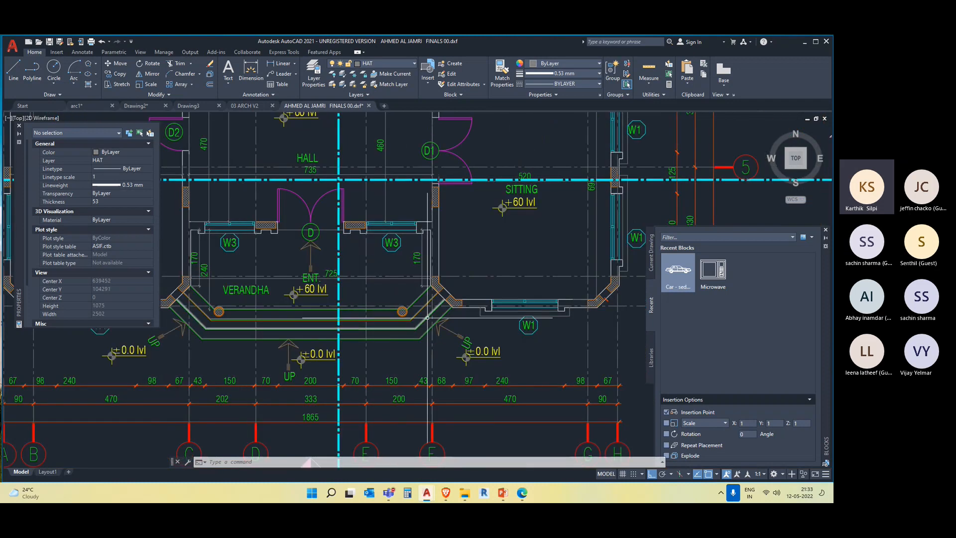
middle_drag(586, 309, 476, 309)
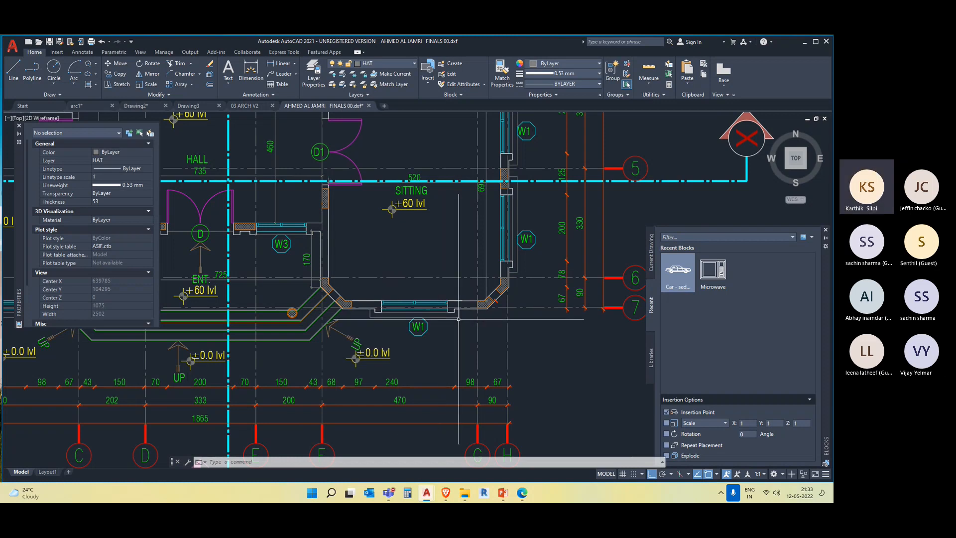
scroll(517, 298, down, 2)
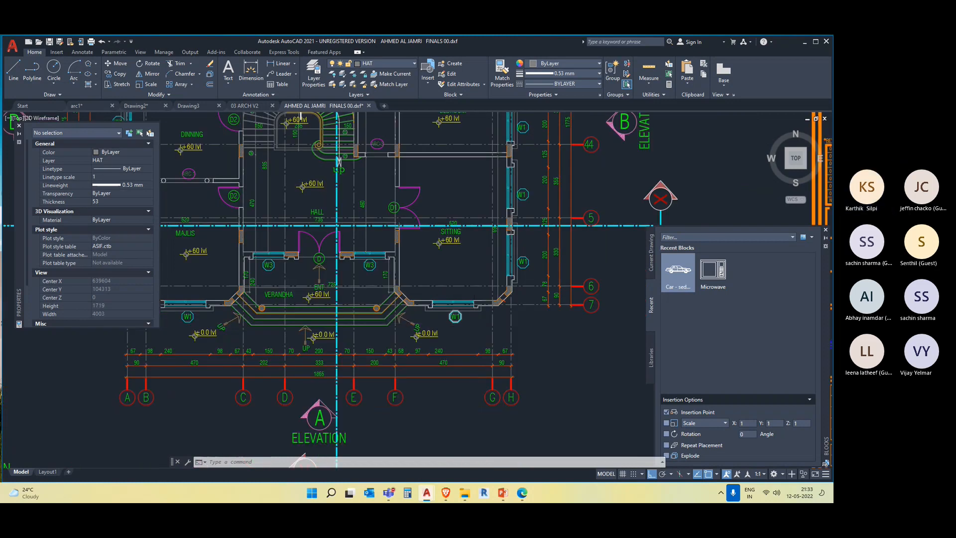
scroll(338, 160, down, 4)
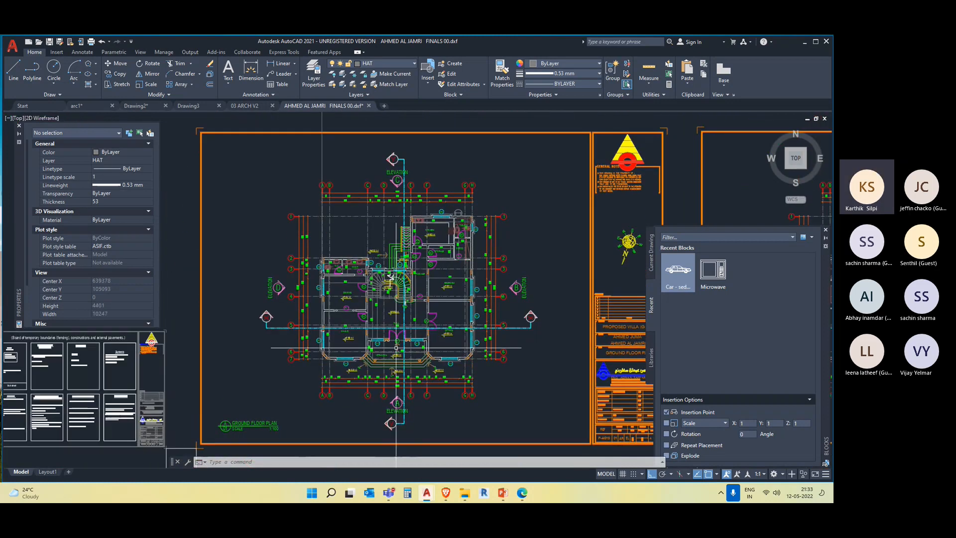
Step: Examine Elevation A above the plan, comparing its plinth and pavement levels, ground-floor window and left corner with the vertical projection line
mouse_move(327, 153)
middle_down()
mouse_move(345, 334)
mouse_move(324, 216)
middle_up()
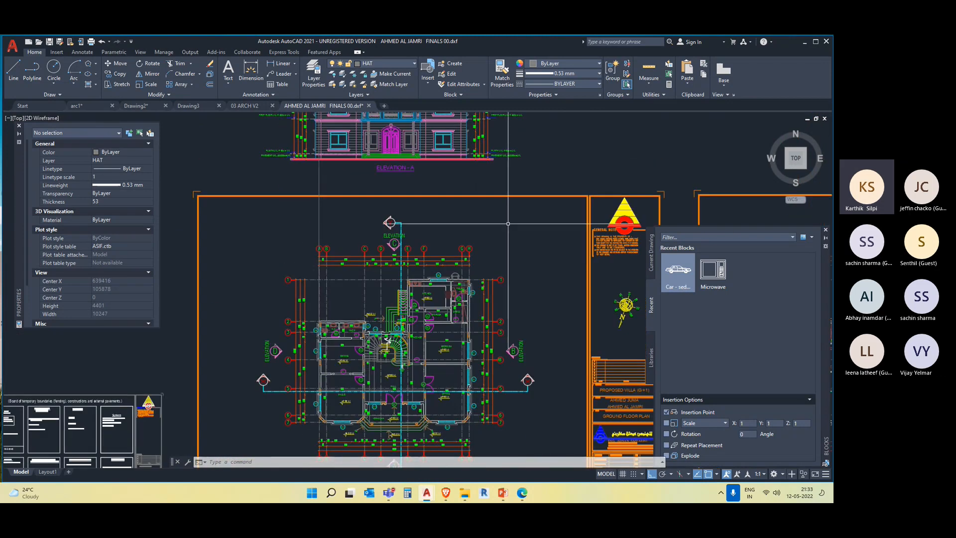
scroll(376, 195, up, 1)
middle_drag(376, 194, 415, 343)
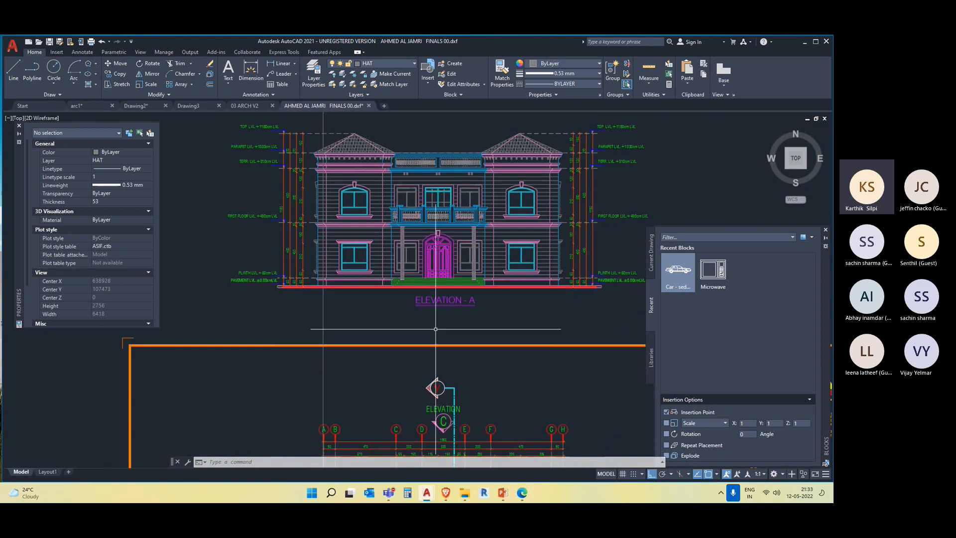
scroll(348, 297, up, 1)
scroll(260, 258, up, 2)
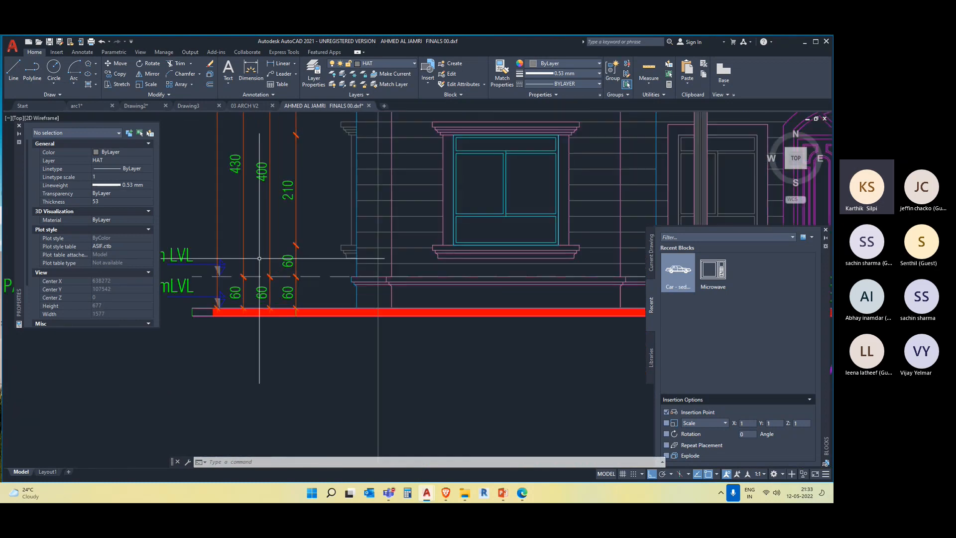
scroll(259, 258, down, 2)
scroll(295, 333, up, 1)
scroll(294, 333, up, 1)
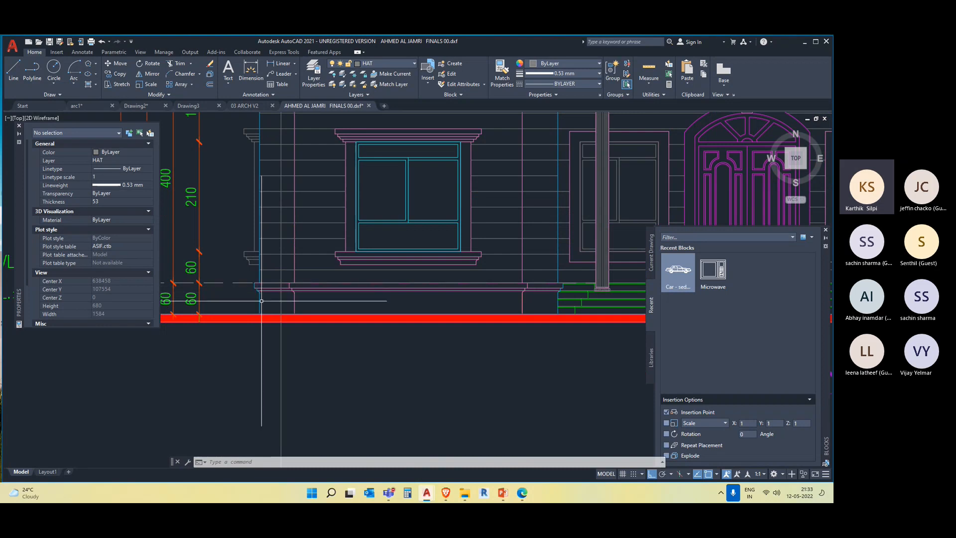
middle_drag(259, 286, 294, 373)
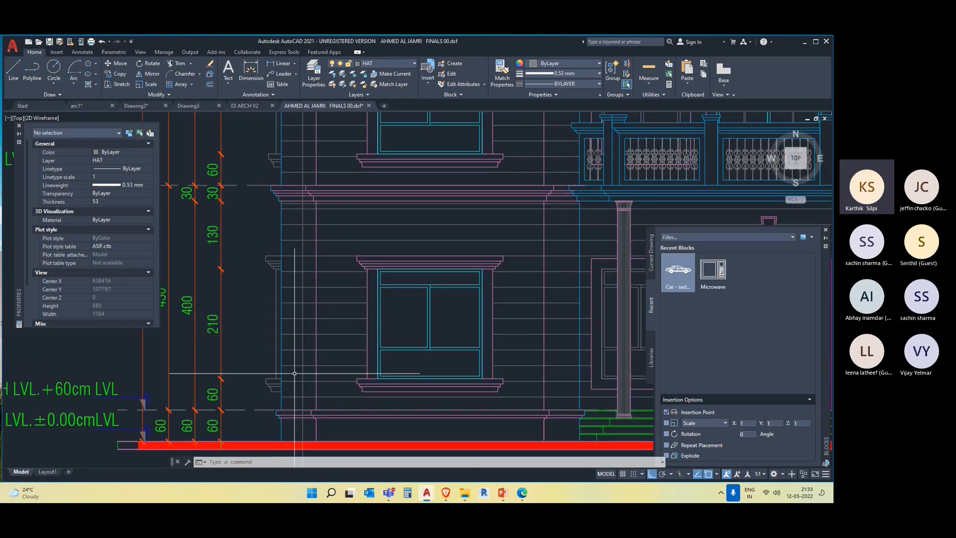
scroll(327, 246, down, 2)
middle_drag(407, 309, 375, 328)
middle_drag(260, 224, 268, 316)
scroll(359, 334, down, 4)
middle_drag(372, 366, 353, 301)
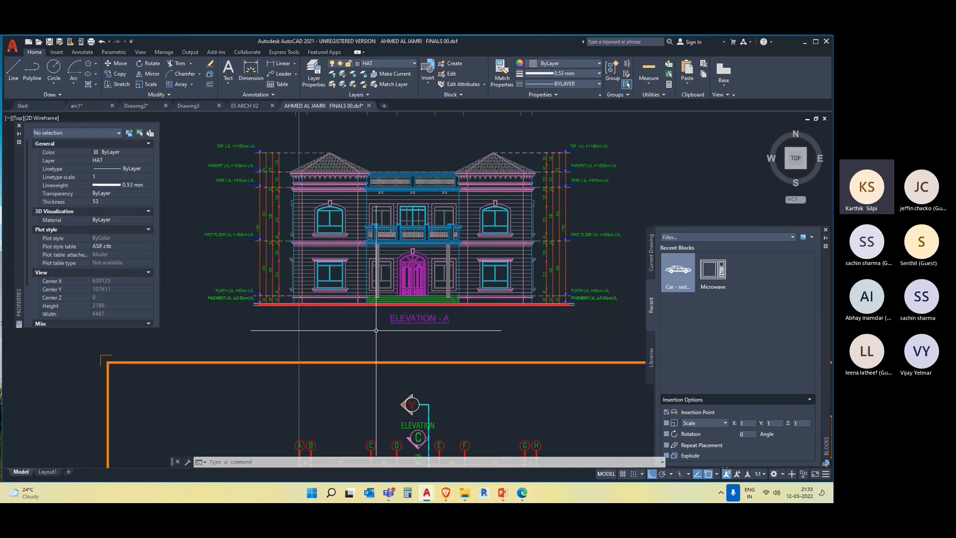
scroll(299, 305, up, 4)
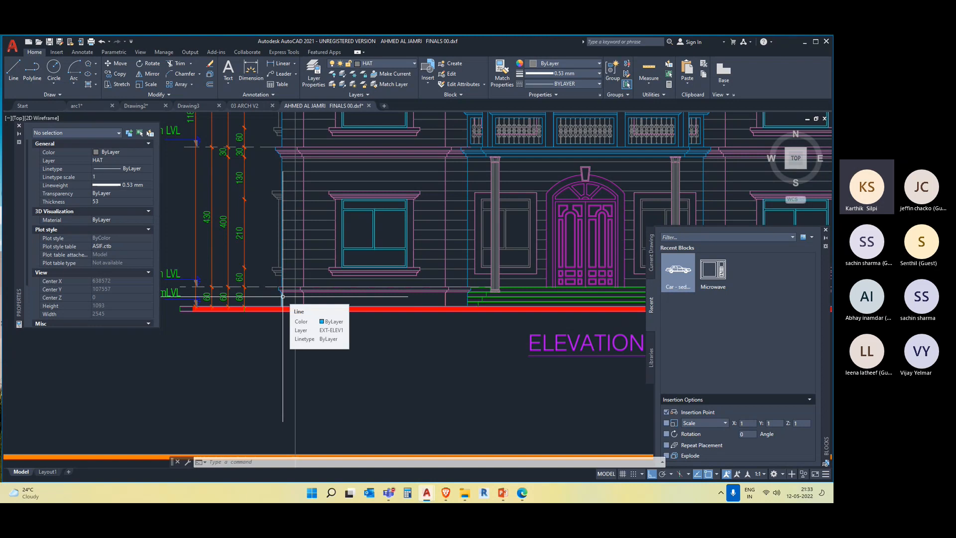
scroll(459, 404, down, 5)
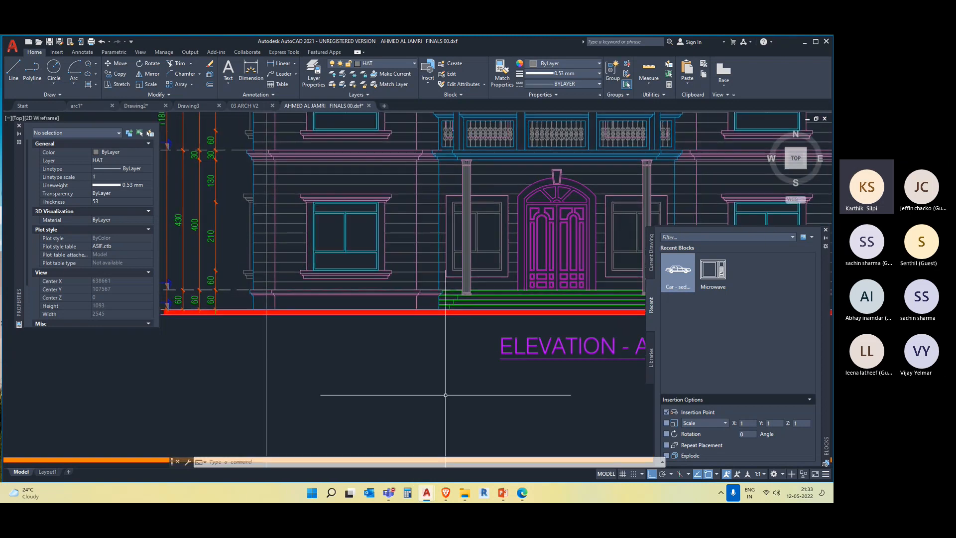
Step: Draw a vertical projection line from the left end of the majlis's front W1 window up through Elevation A
mouse_move(450, 447)
middle_down()
mouse_move(390, 320)
mouse_move(389, 249)
middle_up()
middle_drag(368, 368, 361, 271)
scroll(340, 427, up, 1)
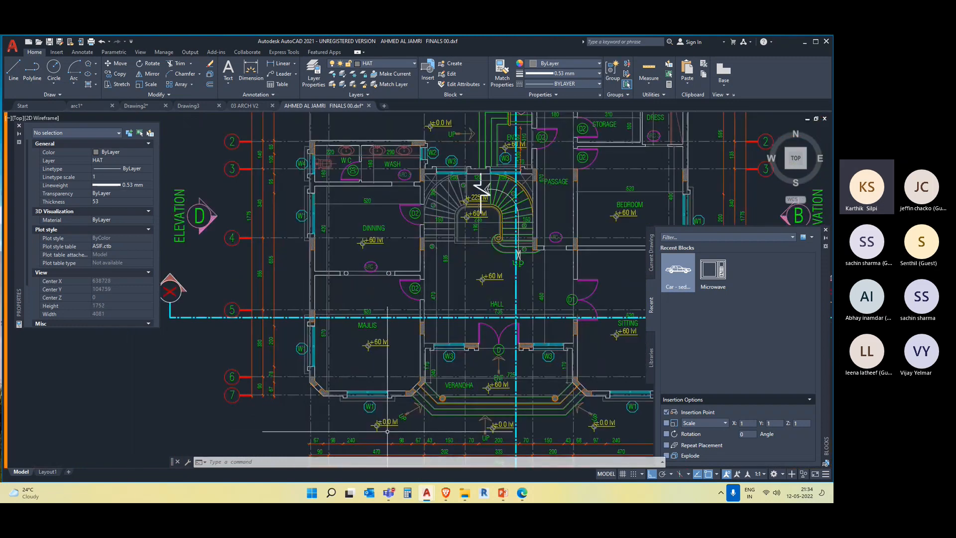
text(l)
key(Return)
click(347, 402)
scroll(357, 272, down, 2)
middle_drag(362, 268, 365, 422)
middle_drag(369, 217, 369, 411)
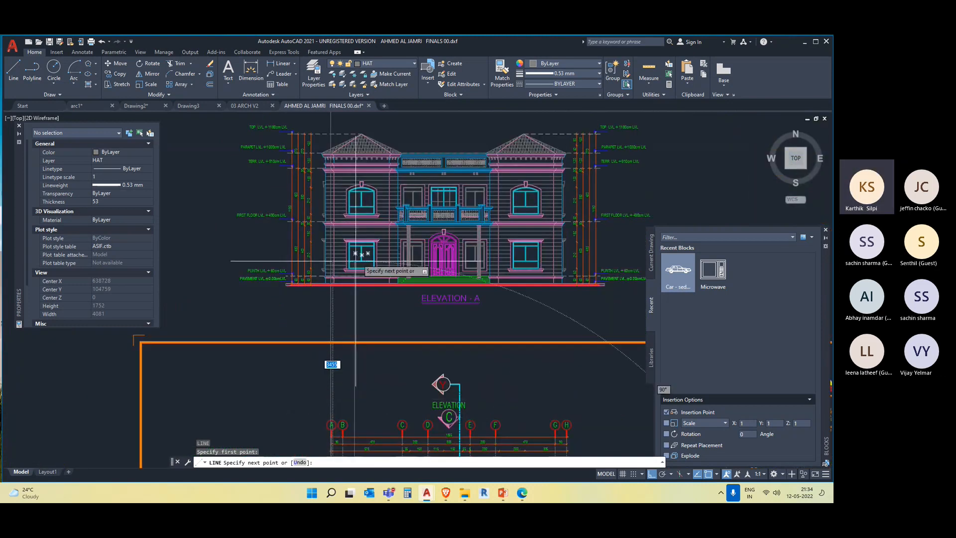
key(Escape)
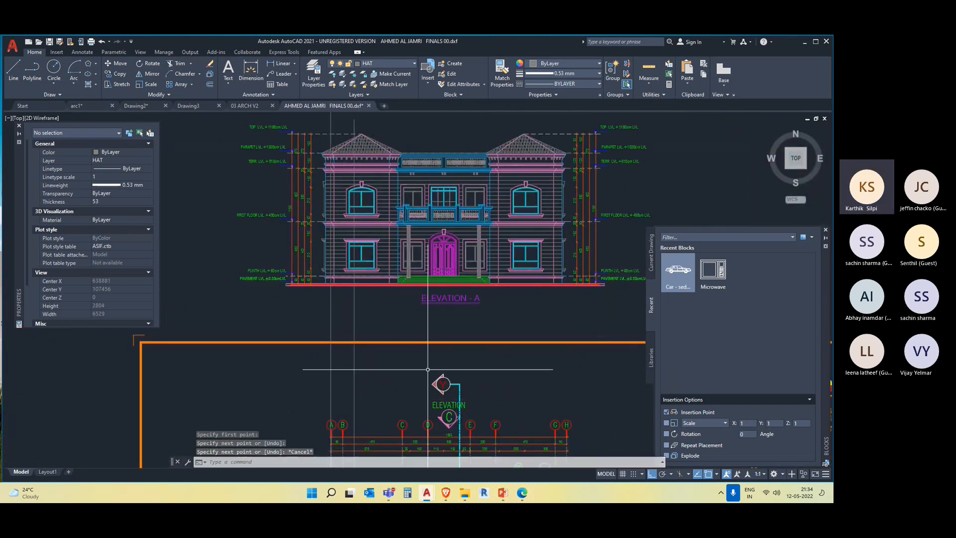
Step: Move Elevation A, without the two projection lines, so its left ground-floor window edge meets the line projected from the majlis window
middle_drag(396, 354, 410, 277)
scroll(323, 218, up, 2)
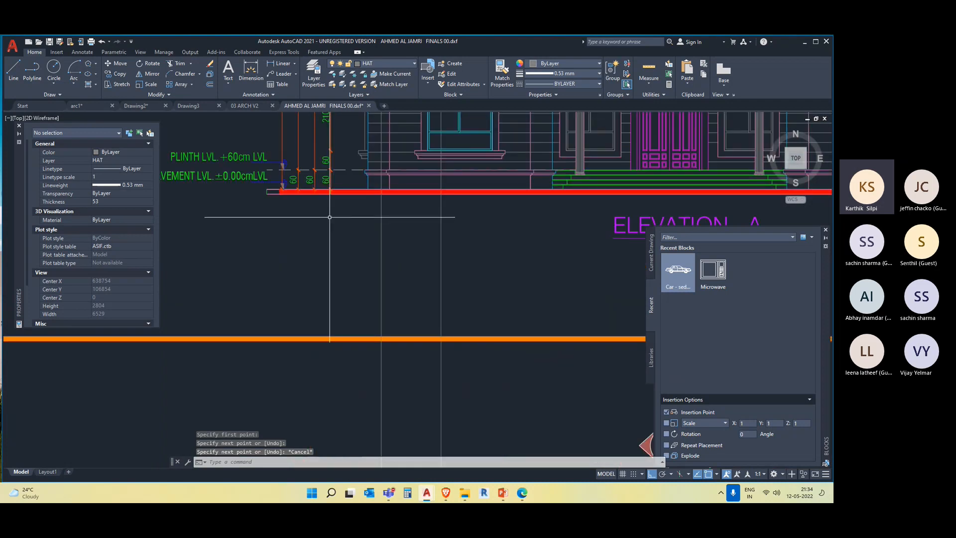
scroll(360, 230, down, 4)
click(514, 235)
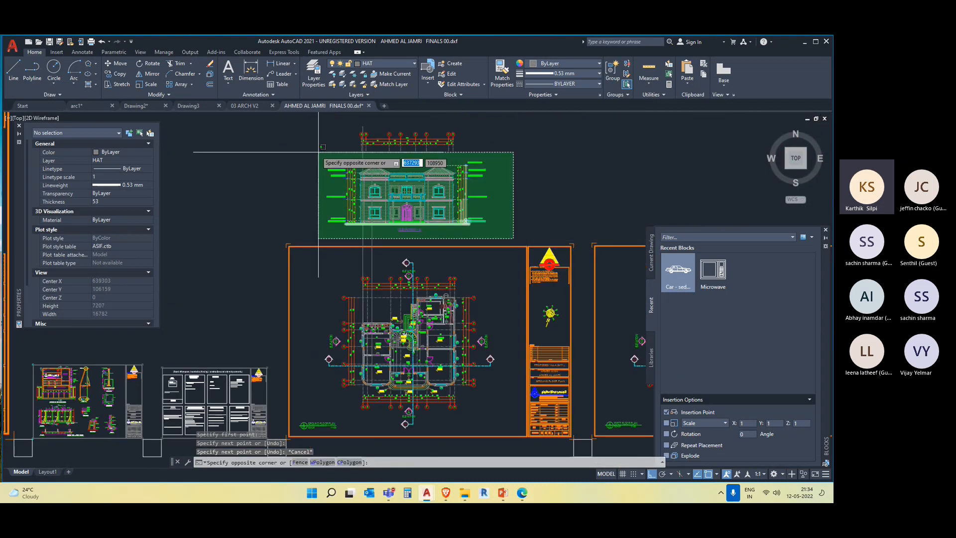
click(311, 121)
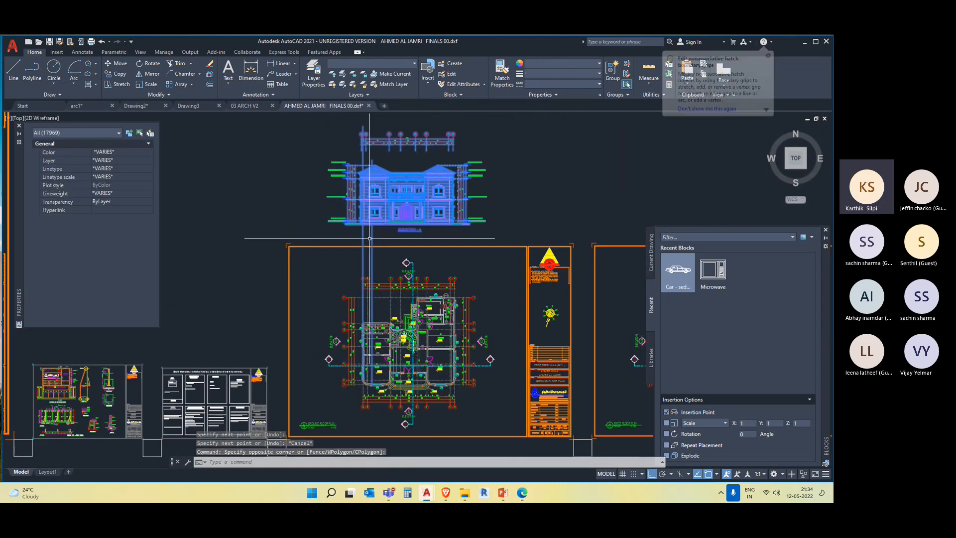
scroll(351, 226, up, 3)
scroll(351, 226, up, 2)
shift+click(476, 373)
shift+click(309, 339)
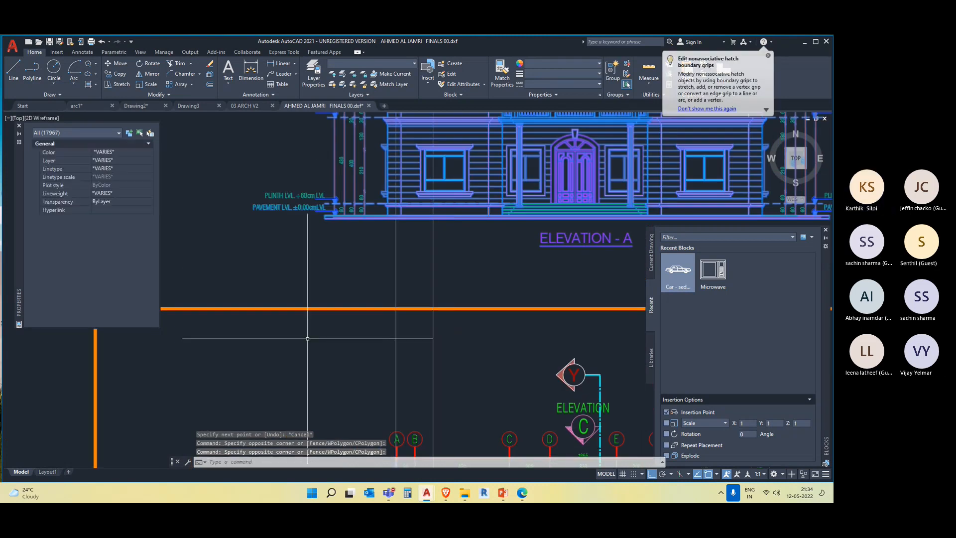
text(m)
key(Return)
scroll(434, 257, up, 4)
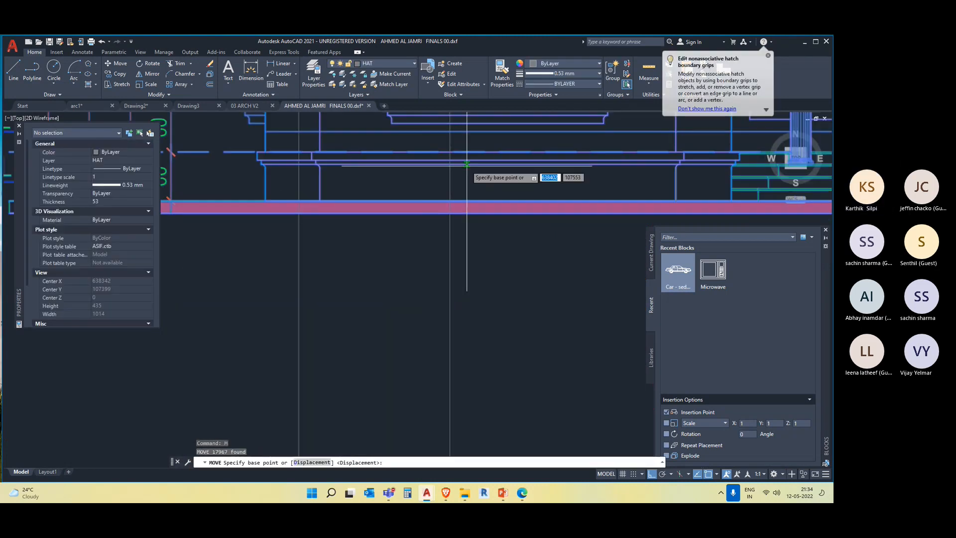
click(393, 287)
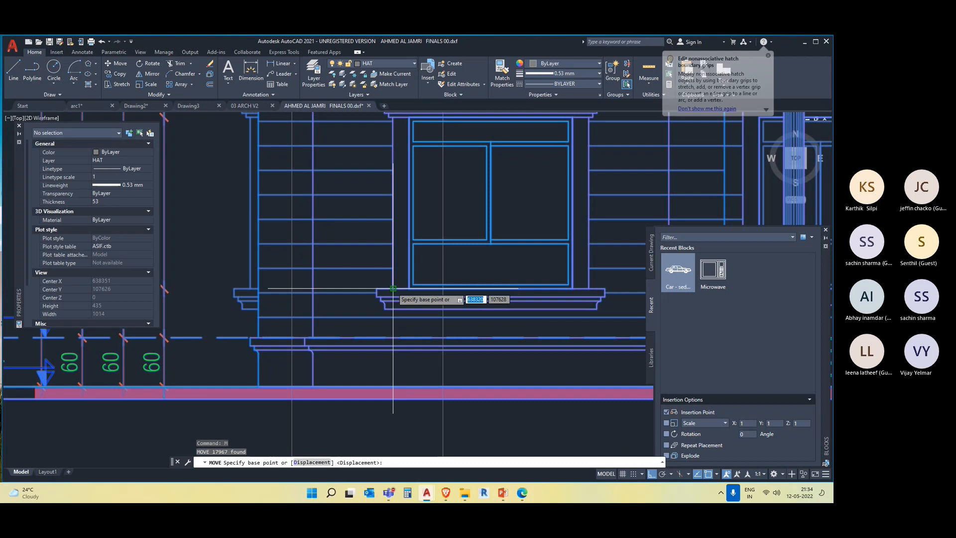
click(447, 280)
scroll(478, 384, down, 6)
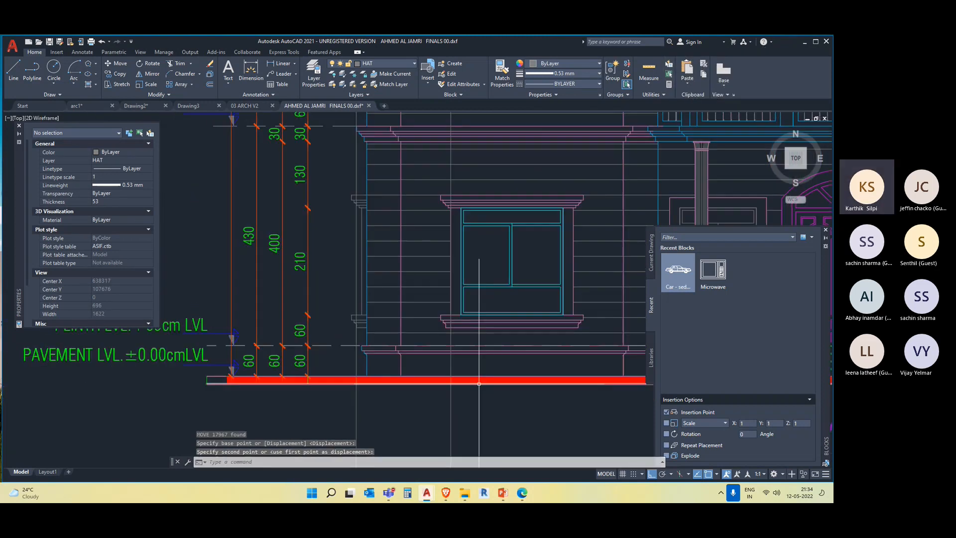
middle_drag(479, 383, 362, 249)
key(Escape)
Step: Draw a vertical projection line from the right end of the majlis's front W1 window up past Elevation A
middle_drag(516, 319, 501, 174)
middle_drag(379, 298, 400, 138)
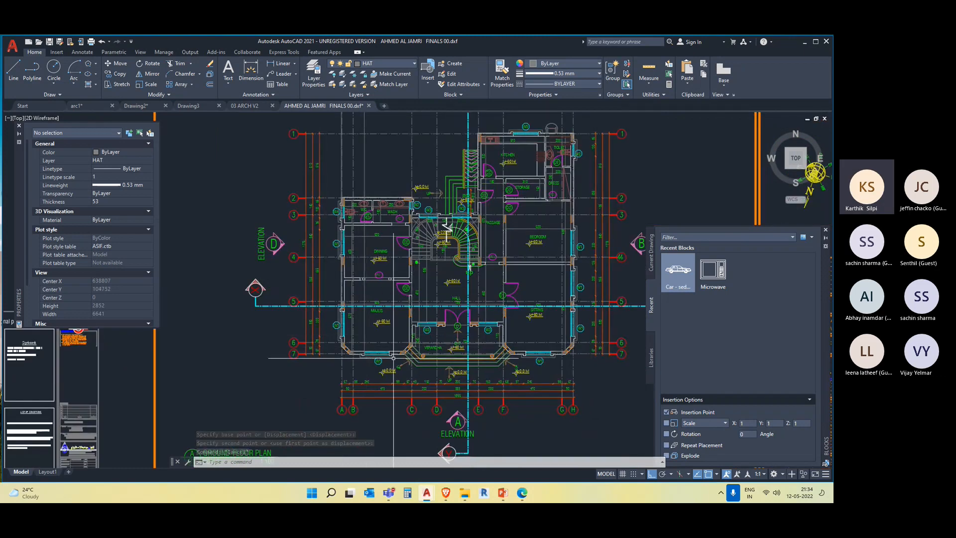
key(l)
key(space)
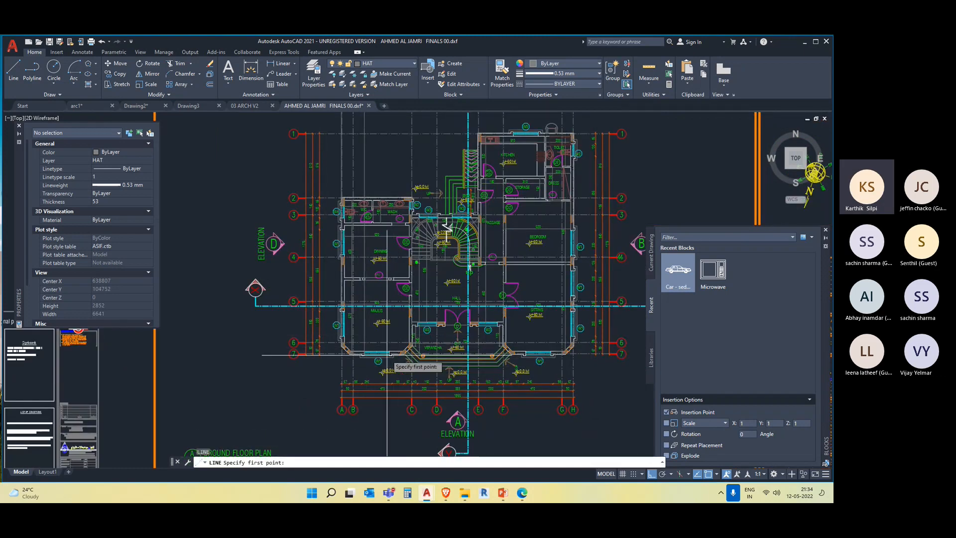
scroll(443, 367, up, 3)
scroll(443, 368, up, 3)
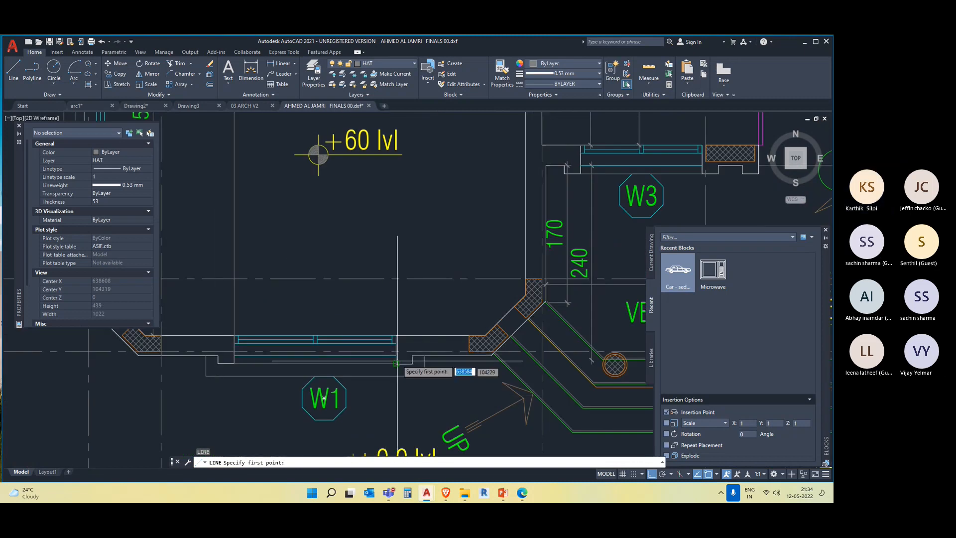
click(415, 363)
scroll(416, 257, down, 5)
middle_drag(396, 210, 402, 448)
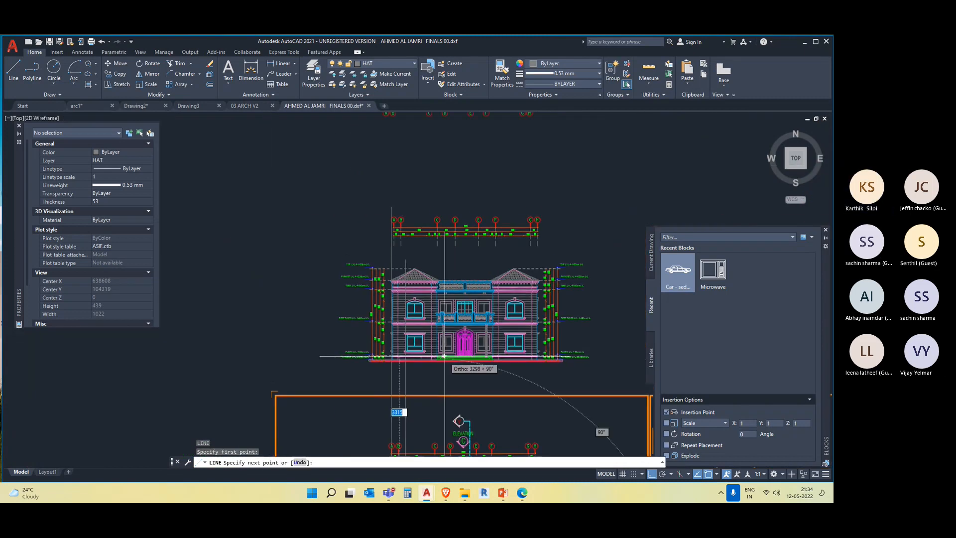
click(428, 244)
key(Escape)
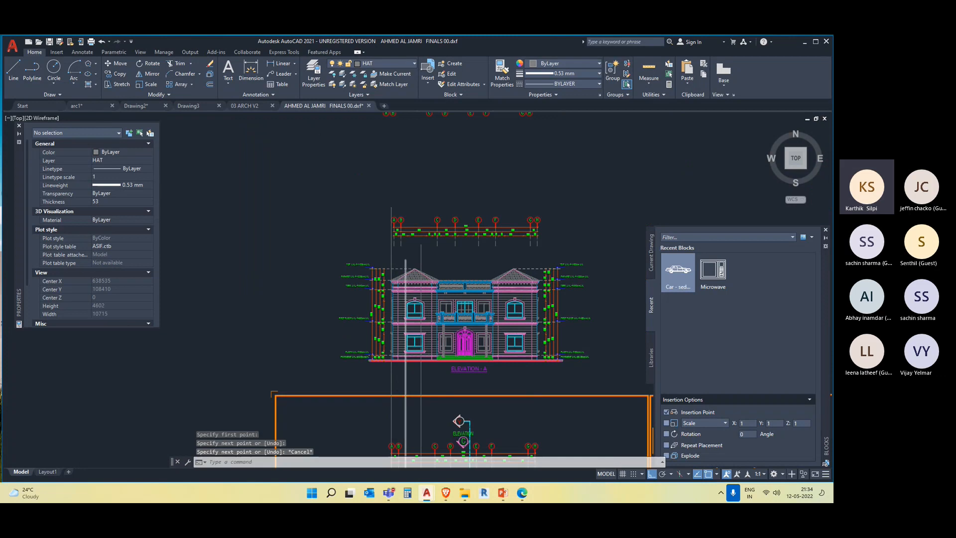
Step: Compare Elevation A's left windows and the projection lines with the majlis's front W1 window on the ground floor plan
scroll(406, 358, up, 1)
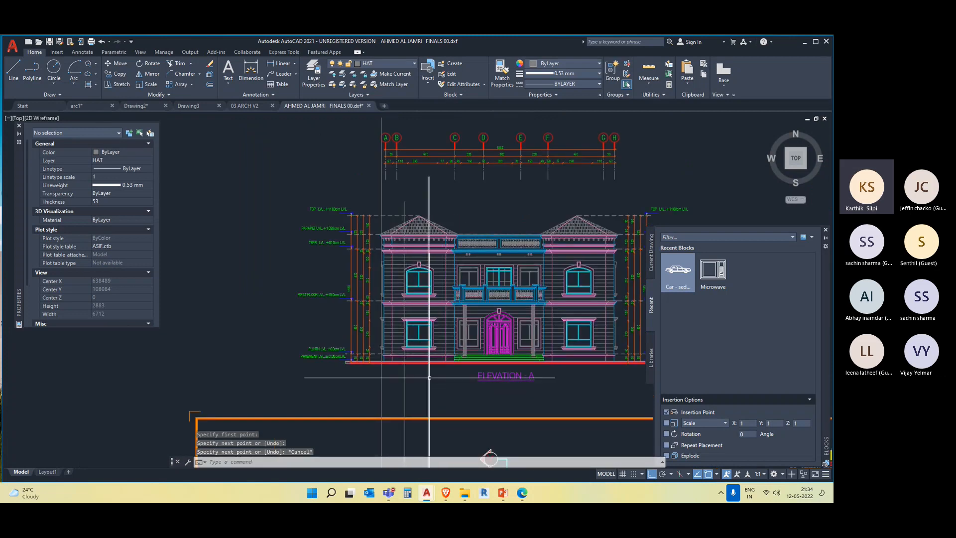
scroll(456, 368, down, 3)
mouse_move(468, 439)
middle_down()
mouse_move(389, 263)
mouse_move(394, 239)
middle_up()
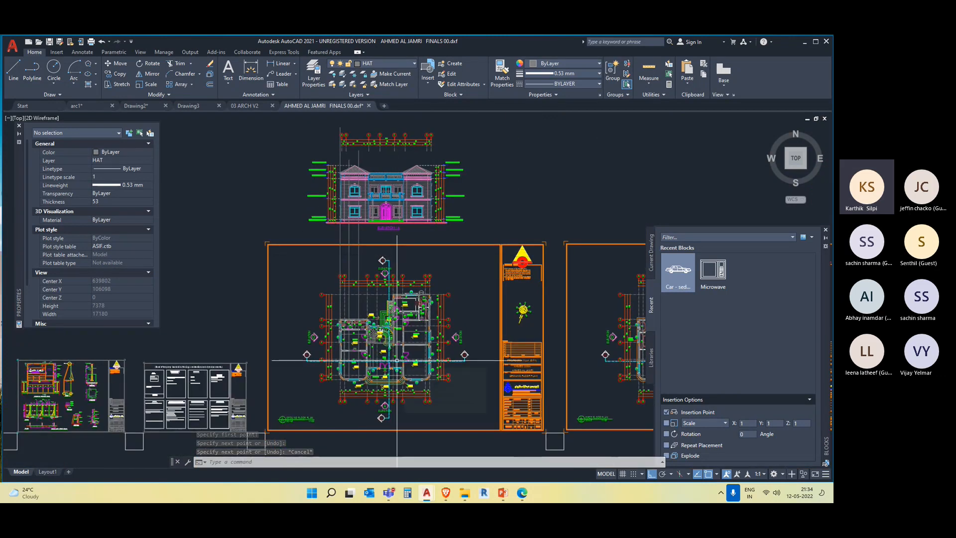
scroll(321, 388, up, 6)
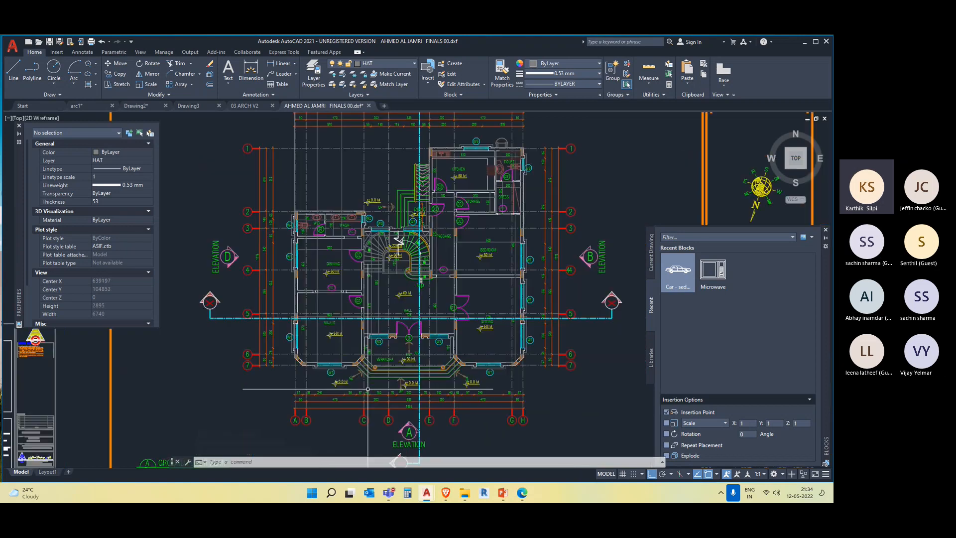
scroll(320, 376, up, 4)
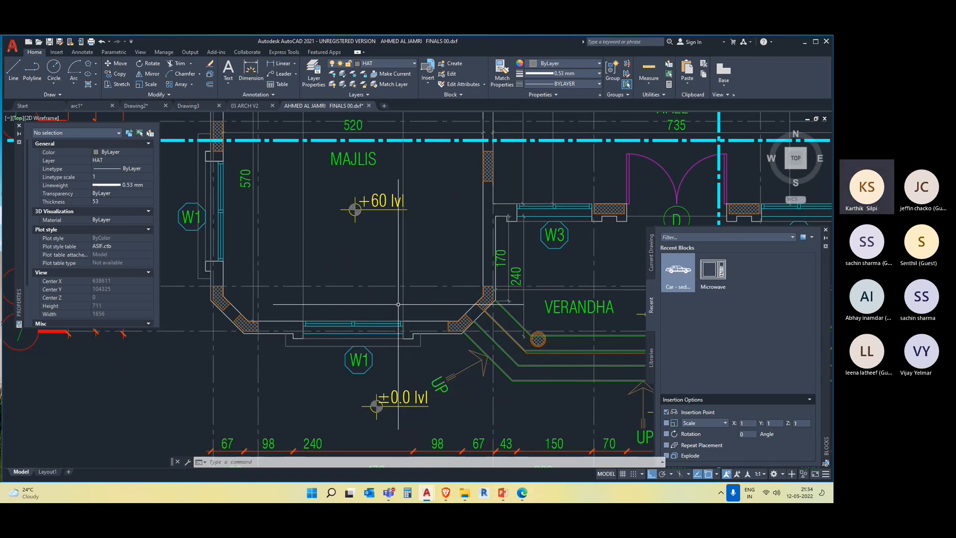
Step: Compare the ground-floor left window of Elevation A with the majlis's front W1 window and angled corners on the ground floor plan
scroll(398, 304, down, 8)
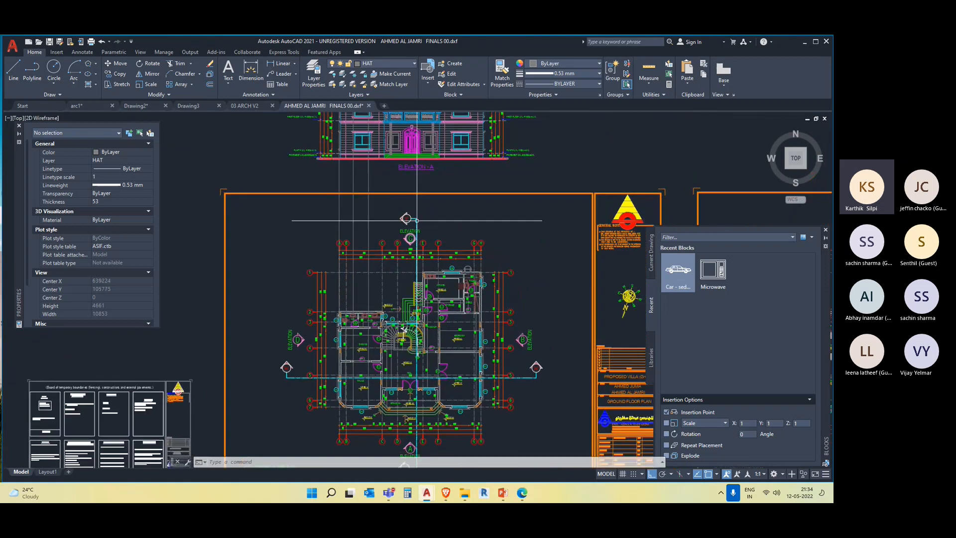
scroll(363, 239, up, 4)
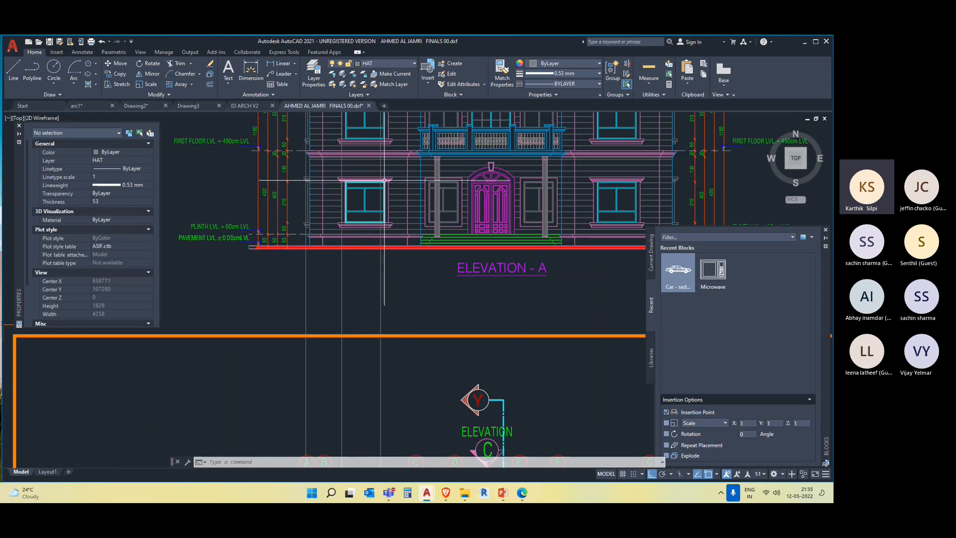
middle_drag(360, 211, 377, 259)
scroll(353, 234, up, 2)
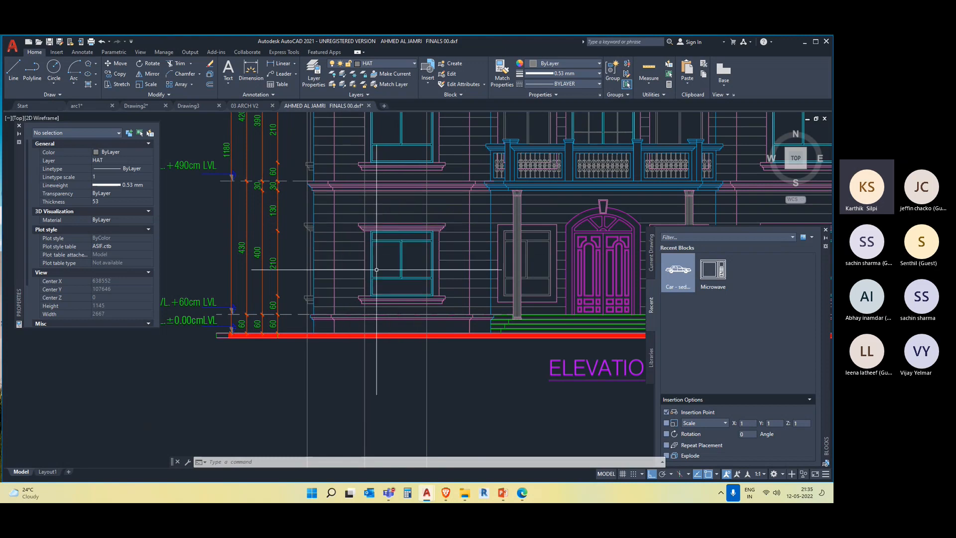
scroll(314, 242, down, 2)
mouse_move(511, 410)
middle_down()
mouse_move(492, 405)
mouse_move(438, 255)
mouse_move(474, 118)
middle_up()
scroll(421, 226, down, 1)
scroll(395, 326, up, 1)
middle_drag(373, 227, 435, 495)
mouse_move(393, 258)
middle_down()
mouse_move(373, 445)
mouse_move(364, 355)
mouse_move(415, 355)
mouse_move(398, 164)
mouse_move(378, 115)
middle_up()
scroll(384, 379, up, 2)
scroll(415, 369, down, 2)
scroll(354, 317, up, 4)
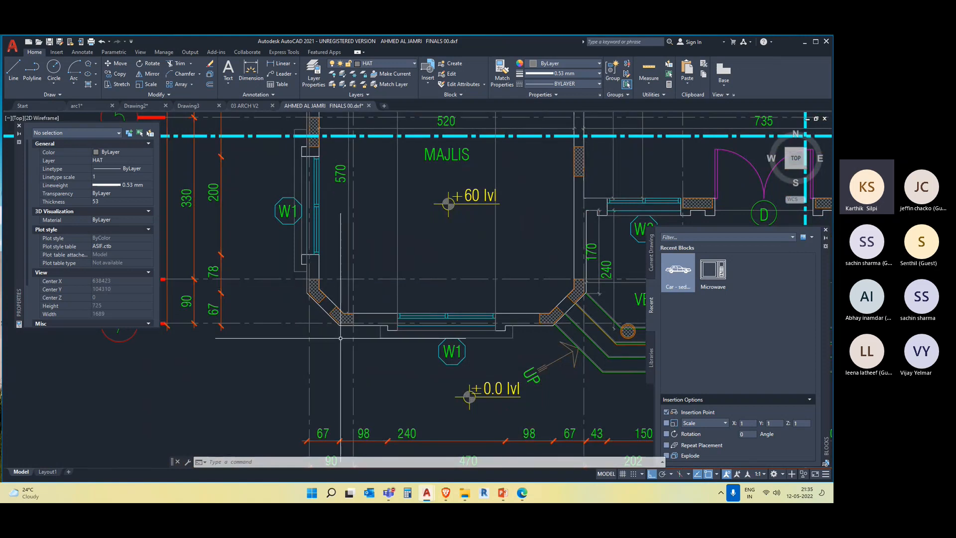
Step: Examine the left wing of Elevation A, from its first-floor window up to the roof, against the projected wall and window lines
scroll(305, 264, down, 3)
middle_drag(306, 264, 305, 285)
scroll(395, 428, up, 5)
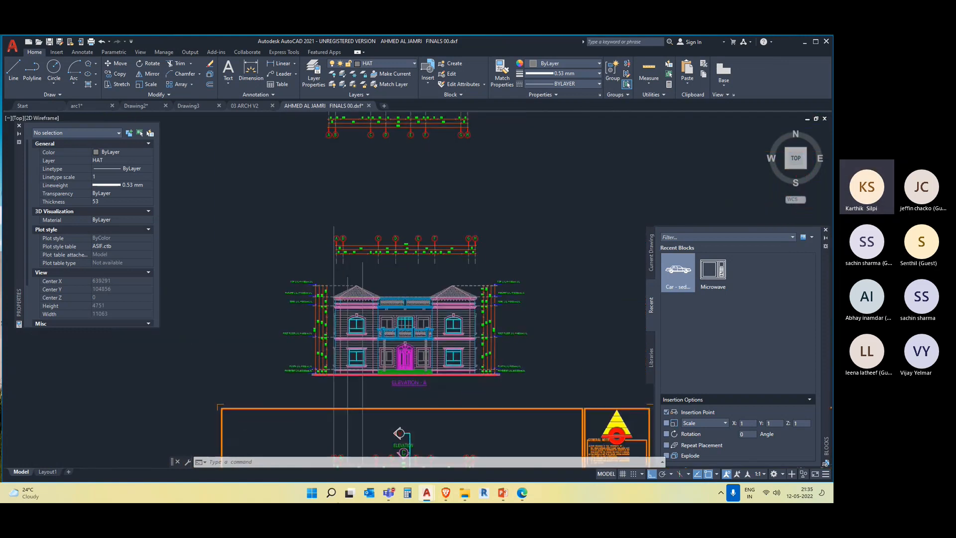
middle_drag(360, 264, 365, 436)
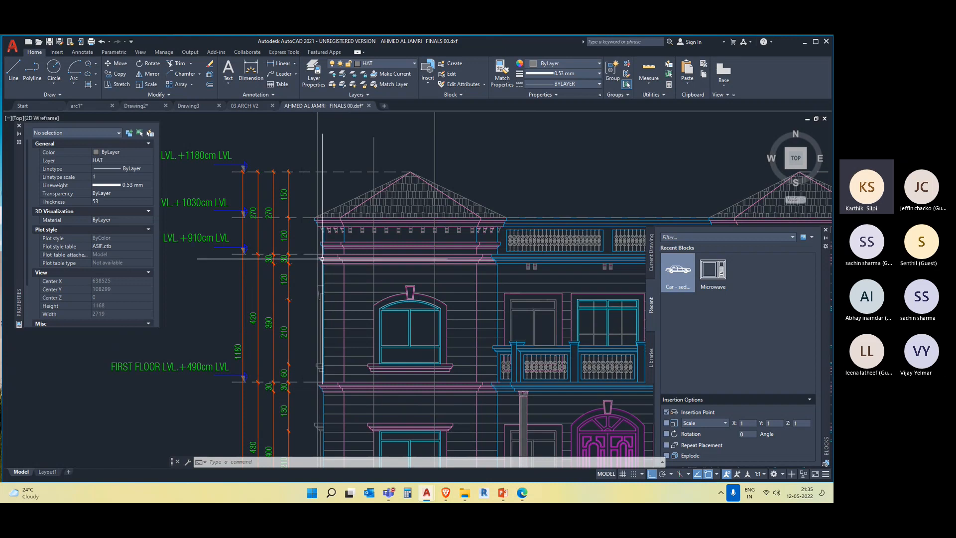
scroll(323, 255, down, 3)
scroll(322, 254, down, 2)
middle_drag(426, 367, 426, 314)
middle_drag(434, 367, 437, 283)
middle_drag(417, 352, 407, 304)
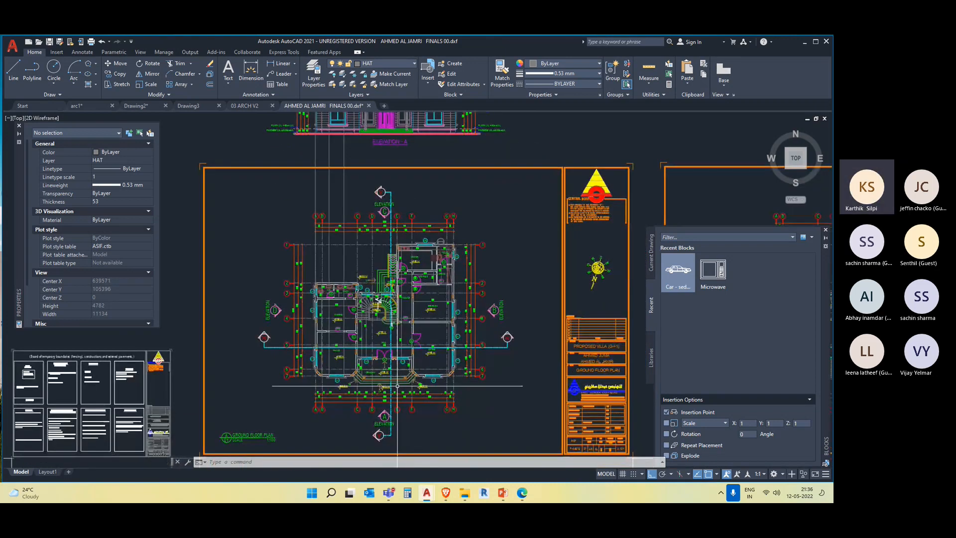
Step: Compare the front entrance side of the ground floor plan with the main door and entrance steps in Elevation A
middle_drag(397, 387, 364, 402)
scroll(346, 314, up, 2)
middle_drag(332, 261, 352, 192)
scroll(333, 281, up, 2)
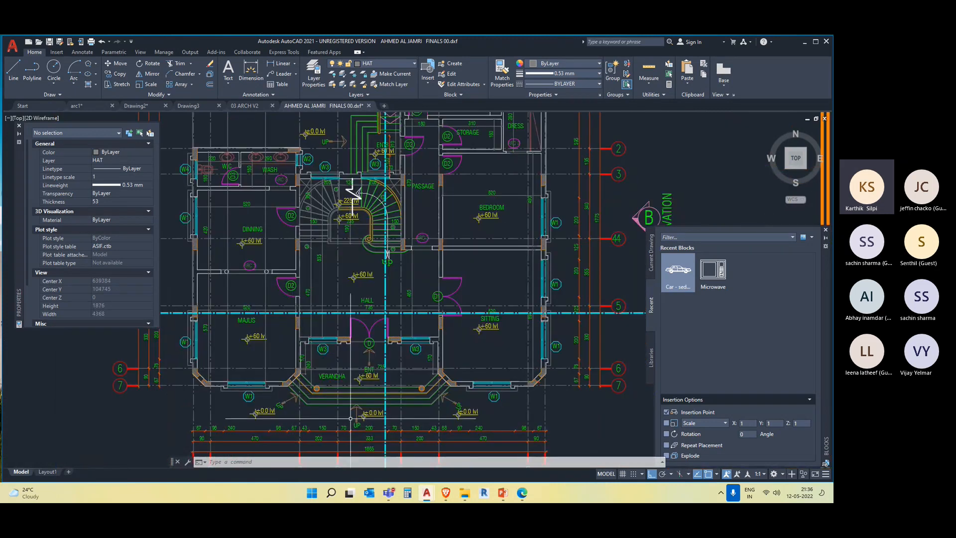
scroll(332, 371, down, 1)
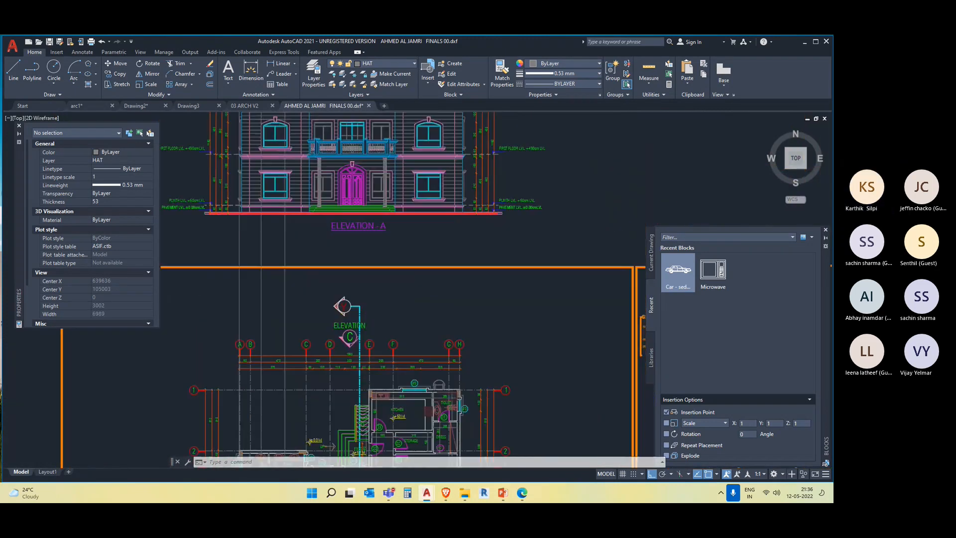
middle_drag(357, 144, 355, 463)
scroll(354, 330, up, 2)
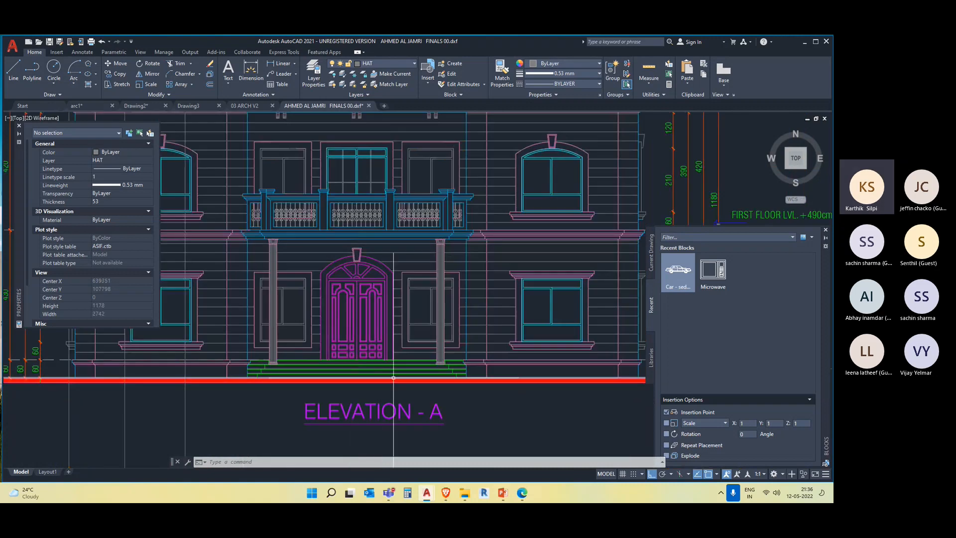
scroll(392, 384, down, 4)
middle_drag(431, 399, 432, 206)
middle_drag(417, 386, 417, 319)
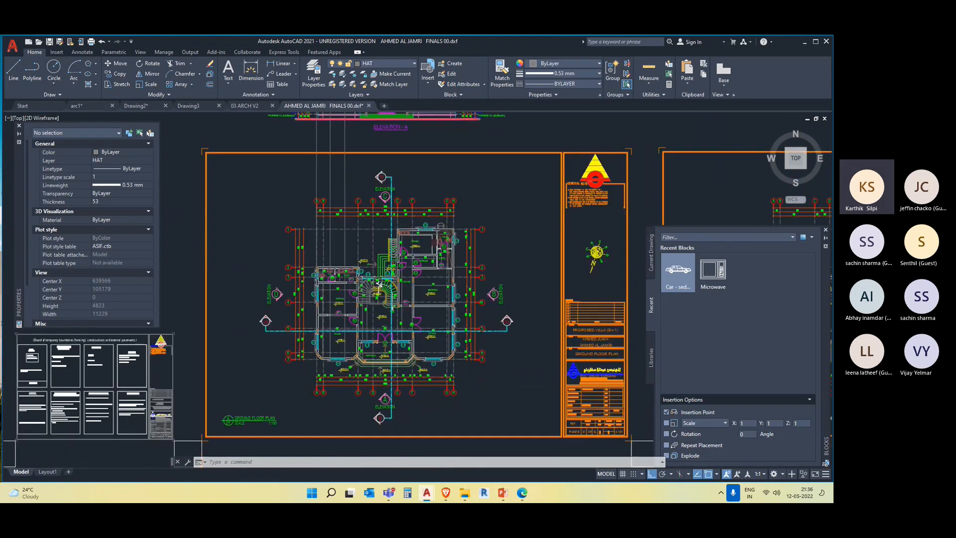
Step: Match the verandha's W3 windows, door D and round columns on the ground floor plan with the entrance of Elevation A
scroll(388, 318, up, 4)
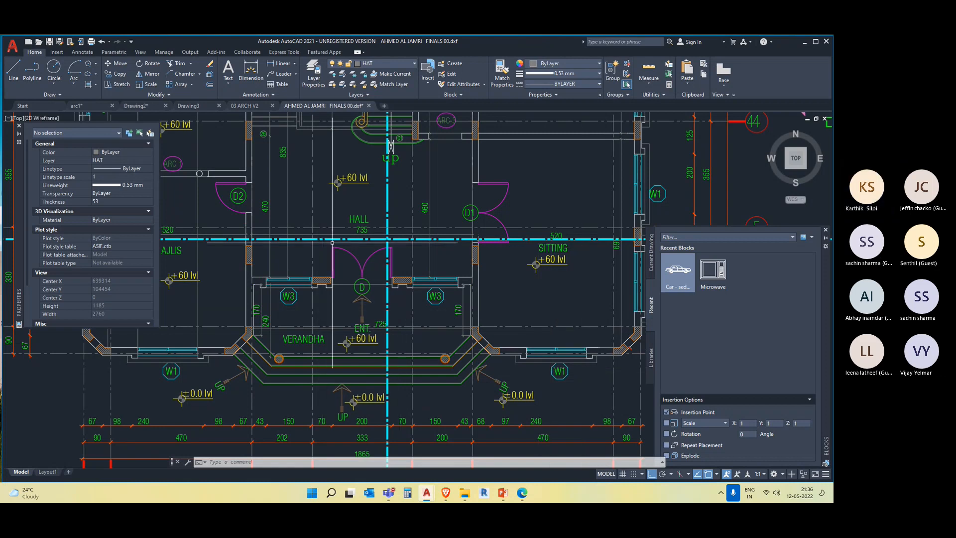
scroll(313, 282, up, 2)
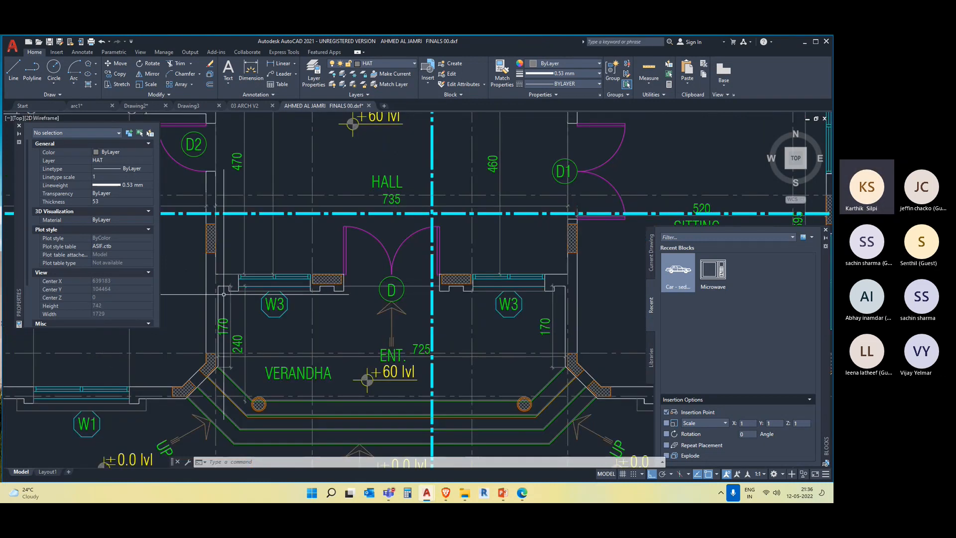
scroll(499, 290, down, 4)
middle_drag(501, 119, 435, 341)
scroll(437, 319, up, 2)
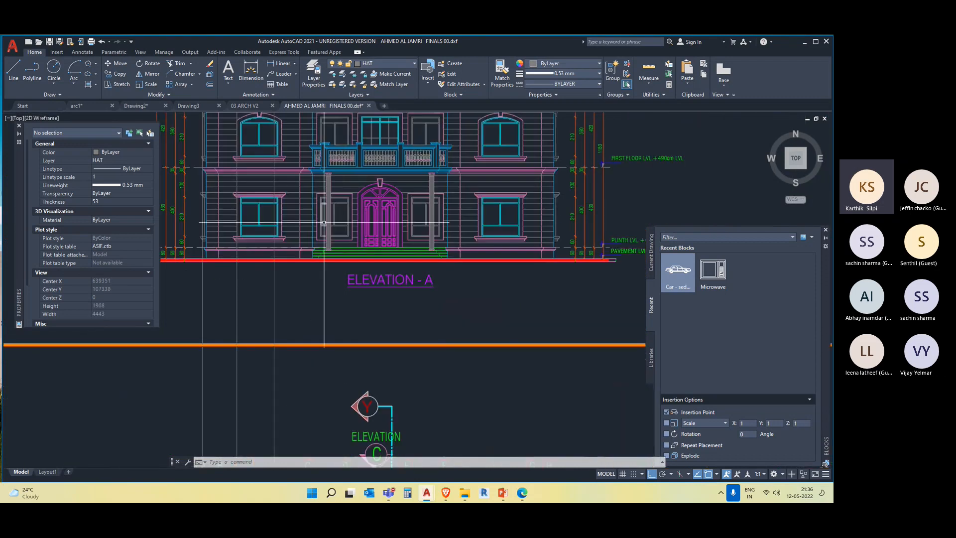
scroll(422, 218, down, 2)
middle_drag(421, 218, 421, 160)
scroll(437, 441, up, 6)
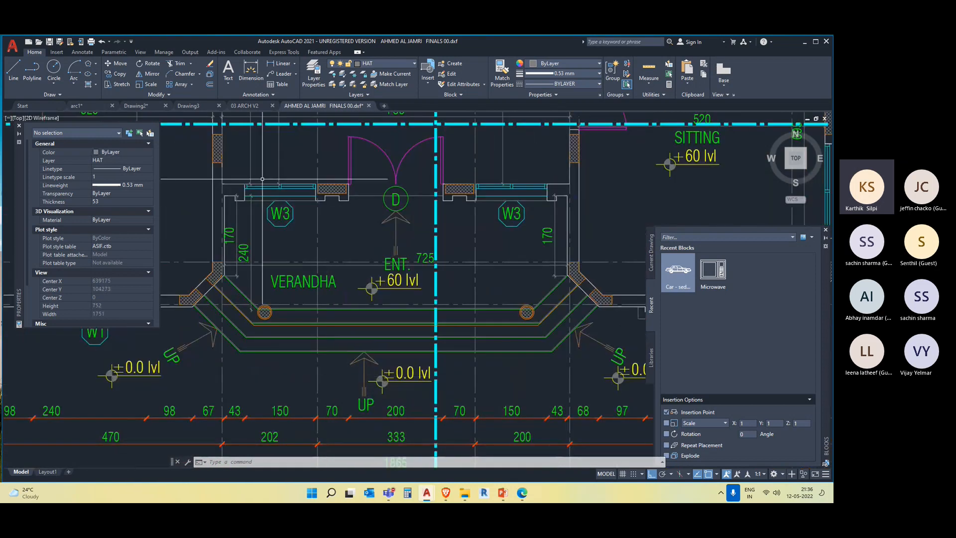
scroll(265, 323, up, 2)
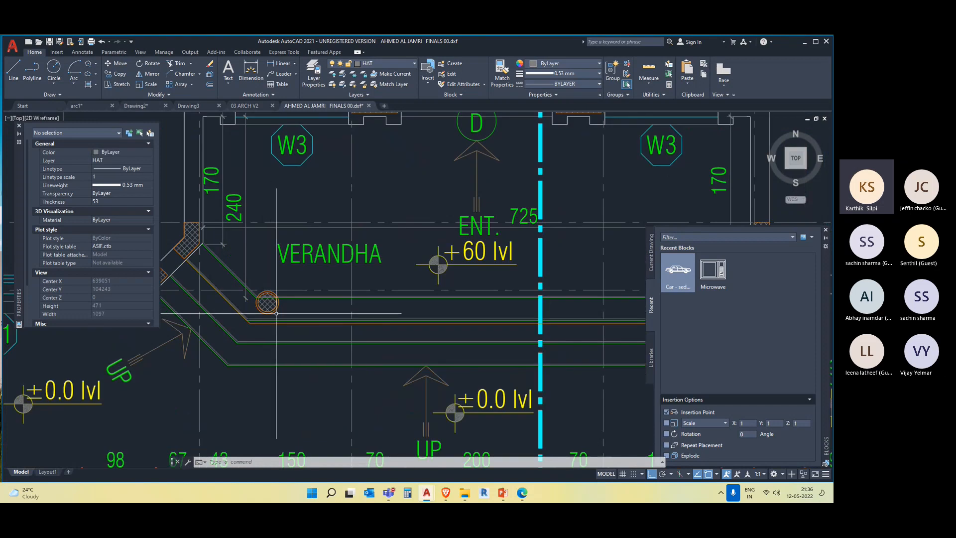
scroll(279, 311, down, 2)
scroll(536, 305, down, 8)
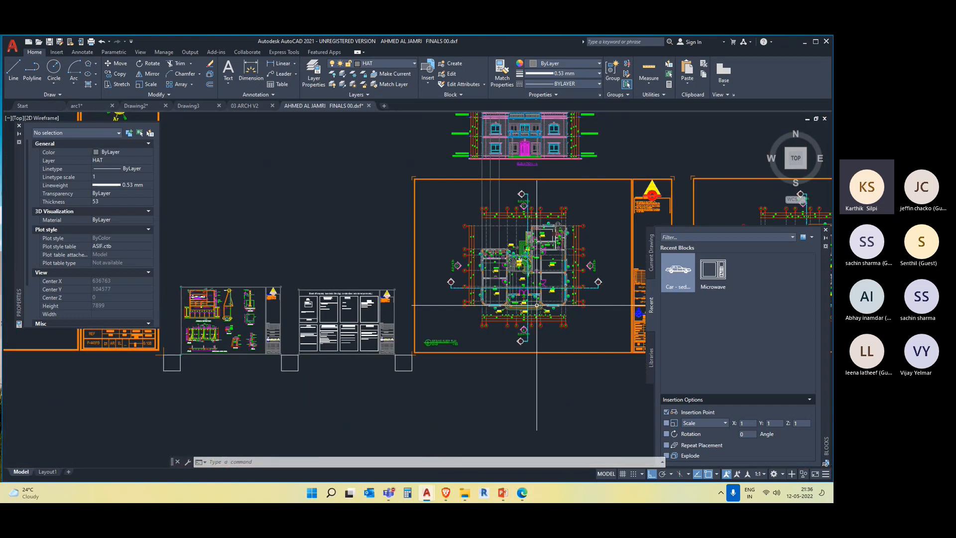
Step: Review the whole of Elevation A, with its floor levels and wall projections, in relation to the ground floor plan below it
middle_drag(536, 253, 436, 313)
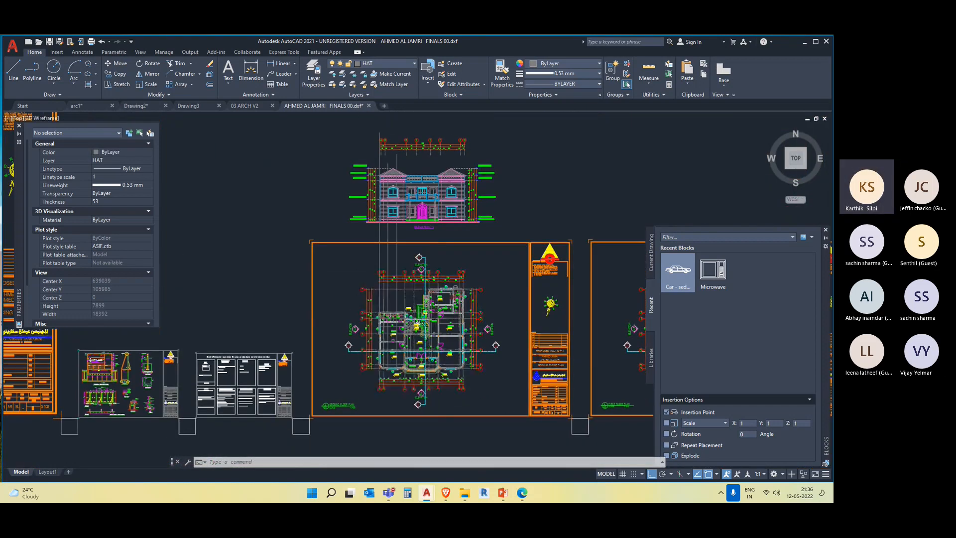
scroll(427, 363, up, 4)
scroll(412, 254, down, 2)
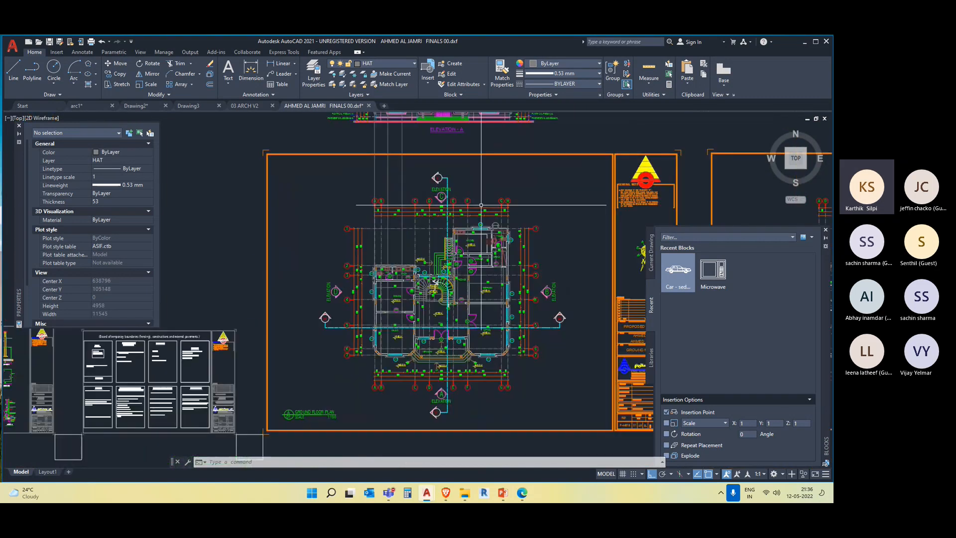
middle_drag(411, 254, 409, 444)
scroll(432, 236, up, 4)
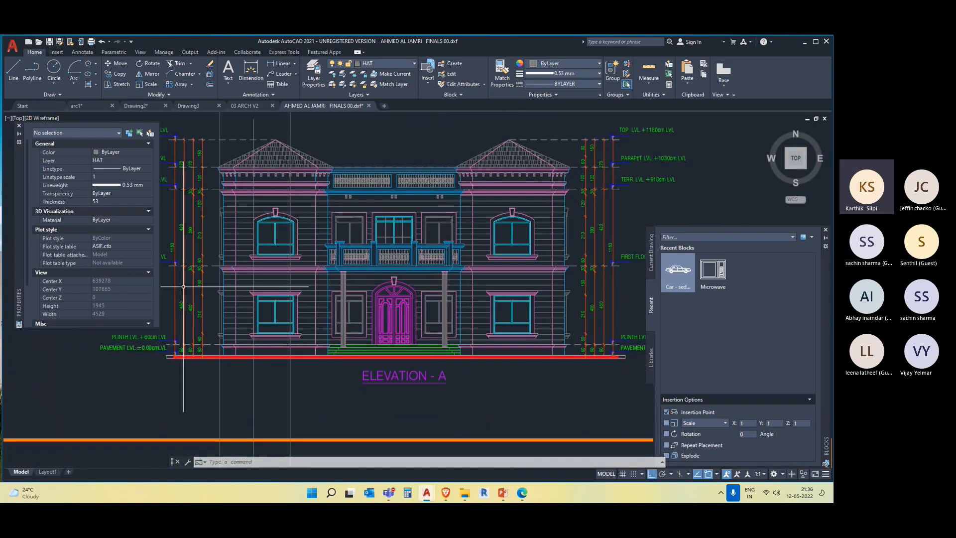
middle_drag(284, 267, 324, 259)
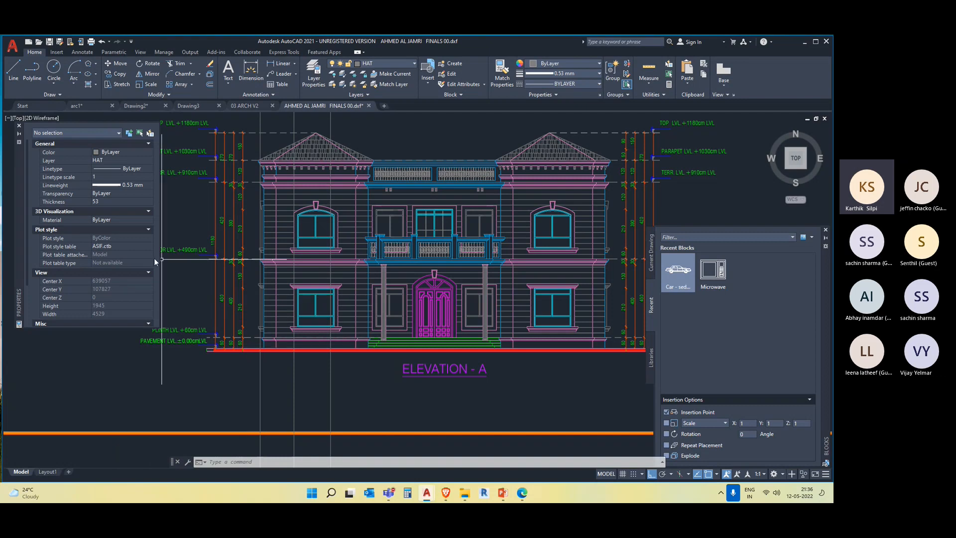
scroll(478, 279, down, 5)
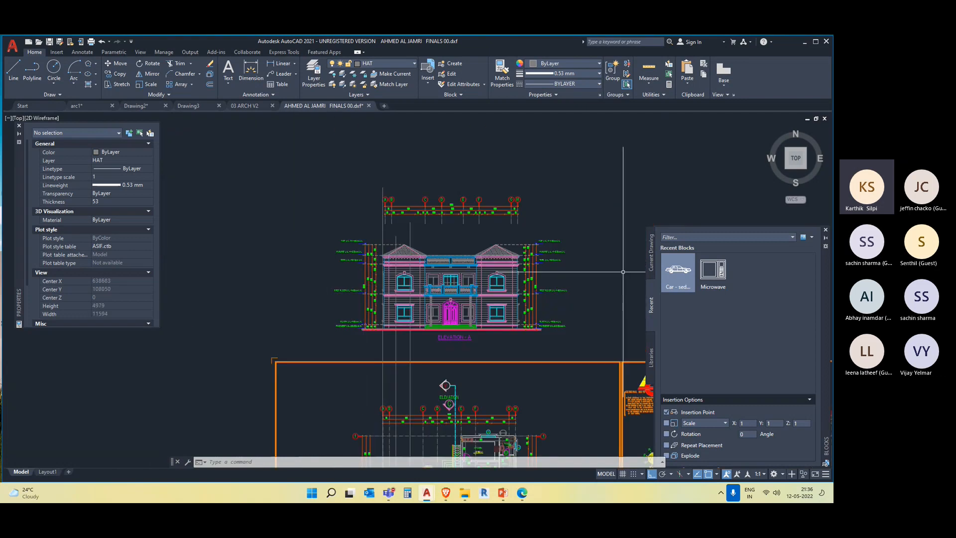
scroll(484, 312, up, 5)
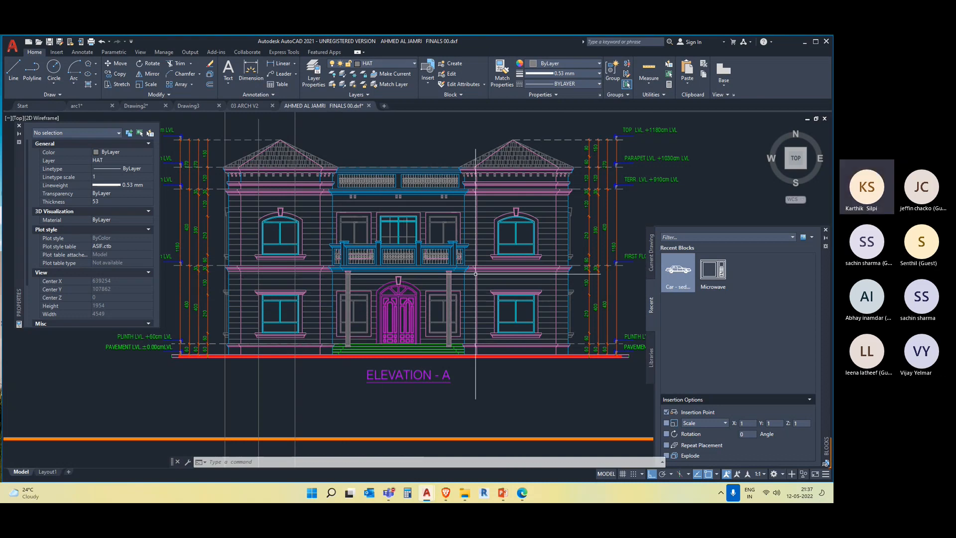
scroll(477, 323, down, 1)
mouse_move(491, 409)
middle_down()
mouse_move(452, 327)
mouse_move(452, 208)
middle_up()
scroll(453, 326, down, 2)
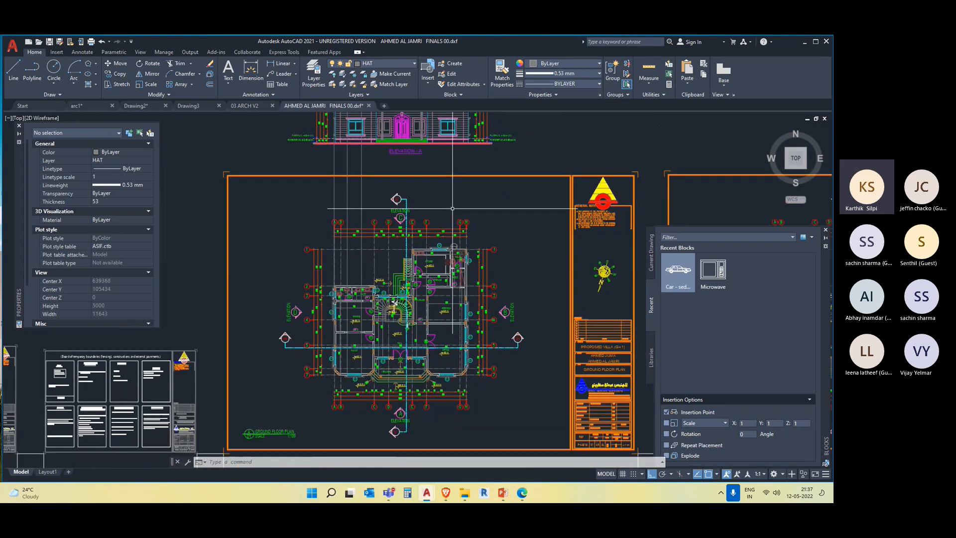
Step: Compare the front of the ground floor plan around the verandha with the balcony front on the first floor plan
scroll(432, 378, up, 2)
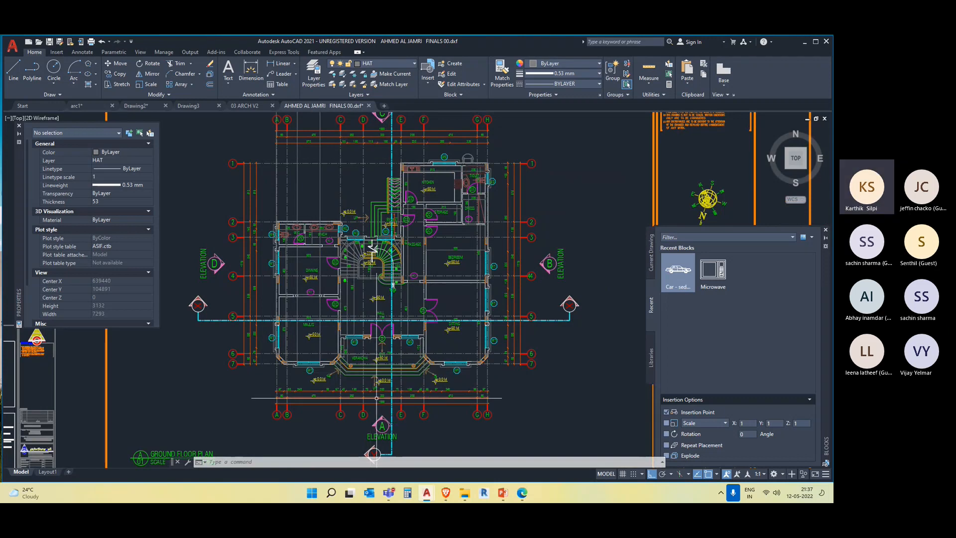
middle_drag(570, 306, 185, 318)
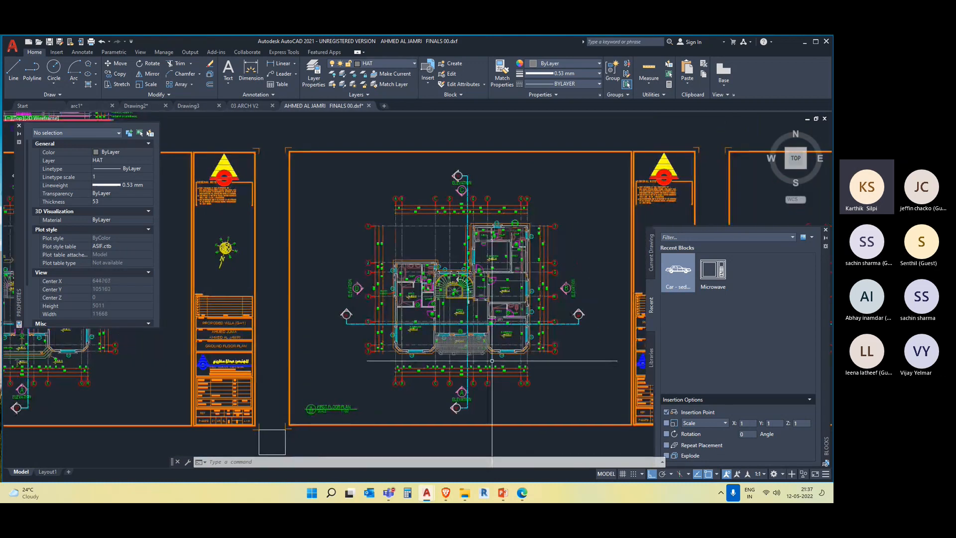
middle_drag(491, 360, 432, 363)
scroll(448, 360, up, 1)
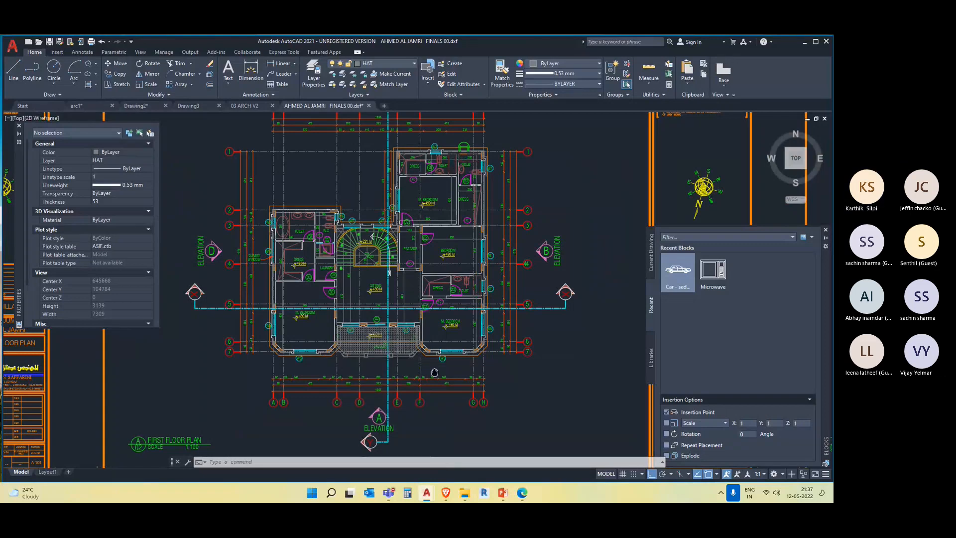
scroll(435, 373, up, 2)
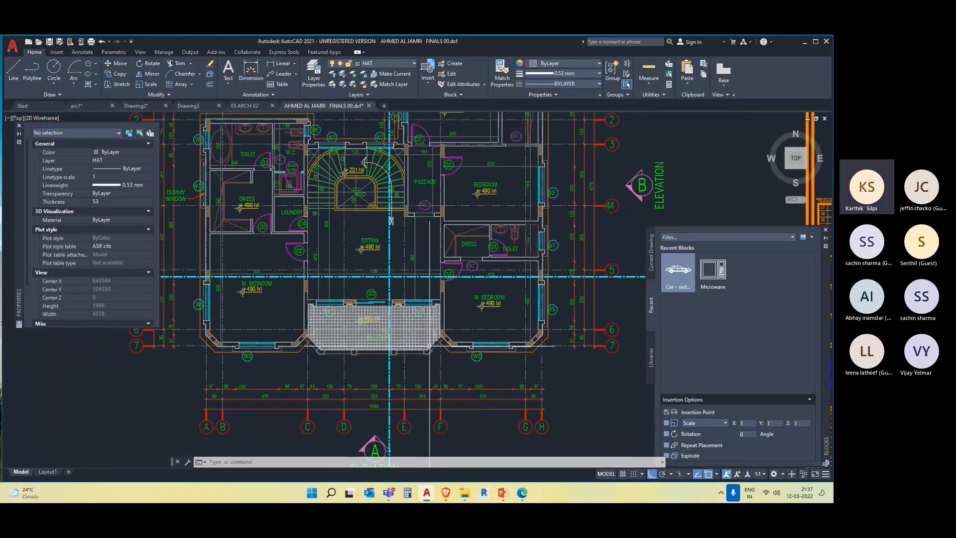
scroll(350, 306, up, 2)
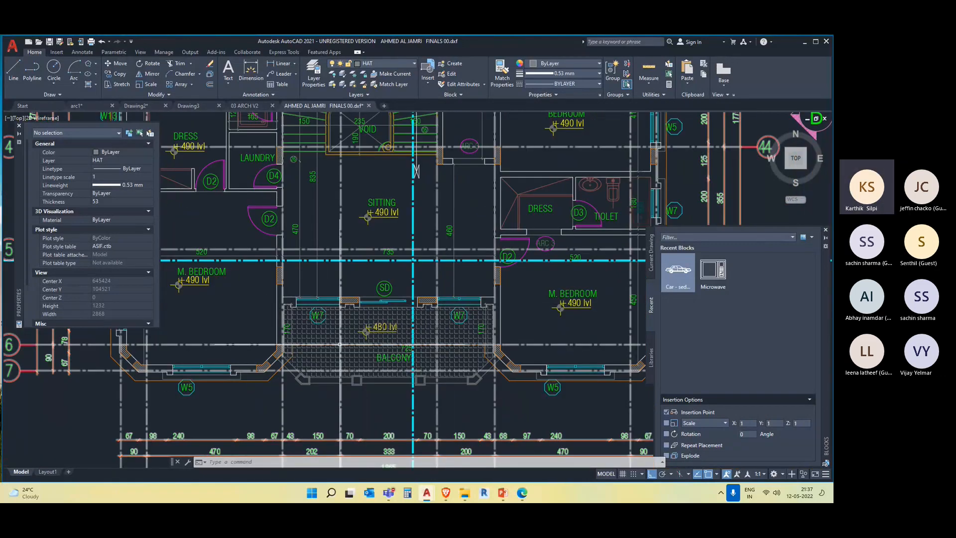
scroll(340, 343, down, 3)
scroll(401, 348, down, 1)
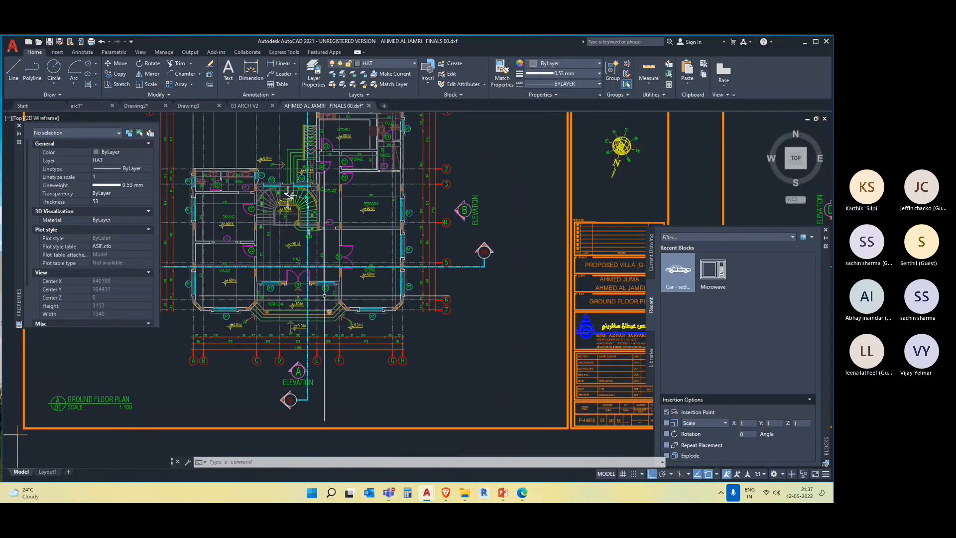
scroll(401, 348, up, 4)
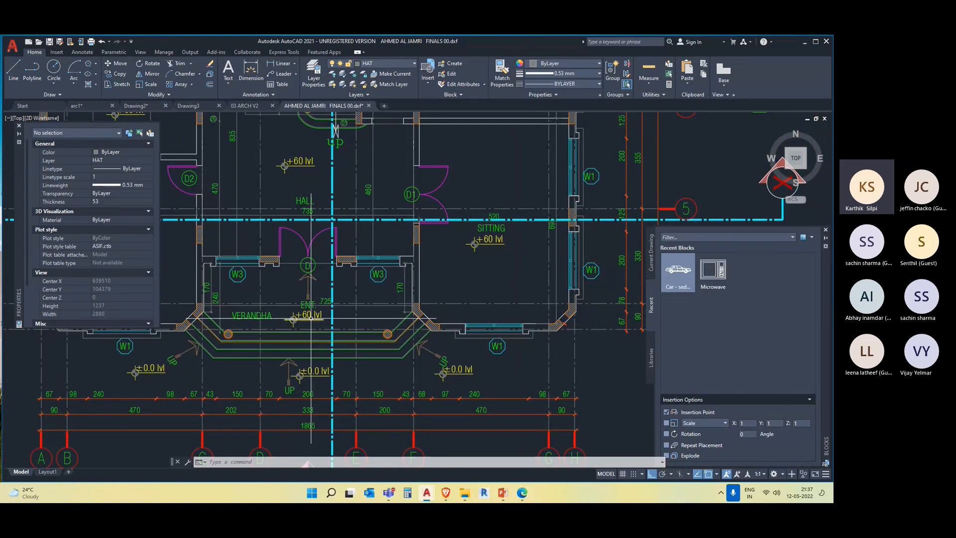
Step: Examine the first floor plan's balcony front, including the W7 windows and the sliding door SD
scroll(311, 318, down, 6)
middle_drag(416, 199, 435, 451)
middle_drag(510, 357, 226, 179)
middle_drag(622, 443, 490, 366)
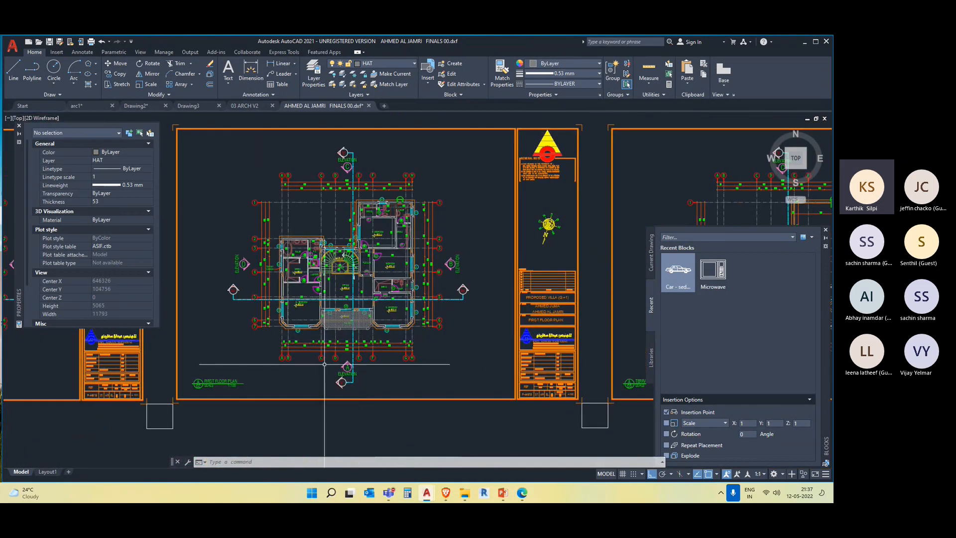
scroll(319, 342, up, 2)
scroll(363, 291, up, 4)
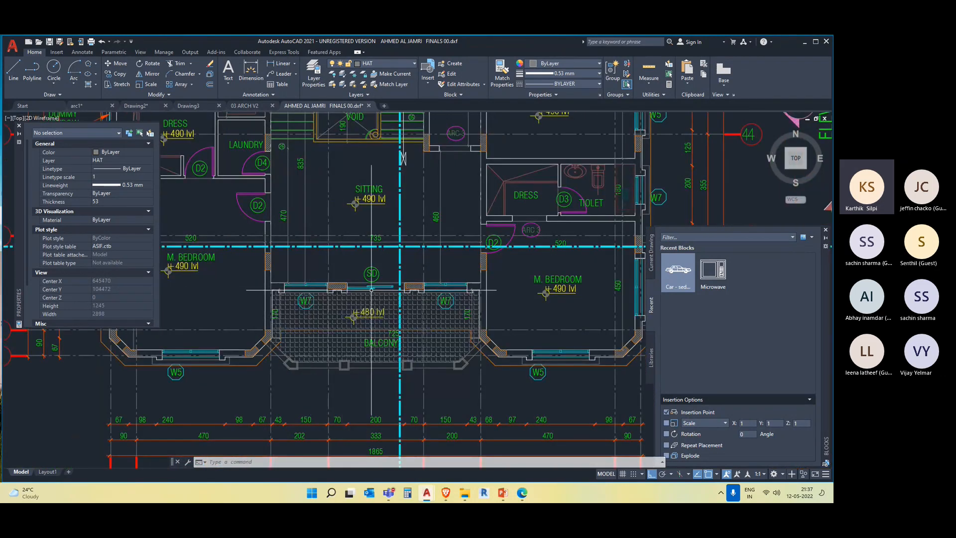
scroll(346, 295, up, 2)
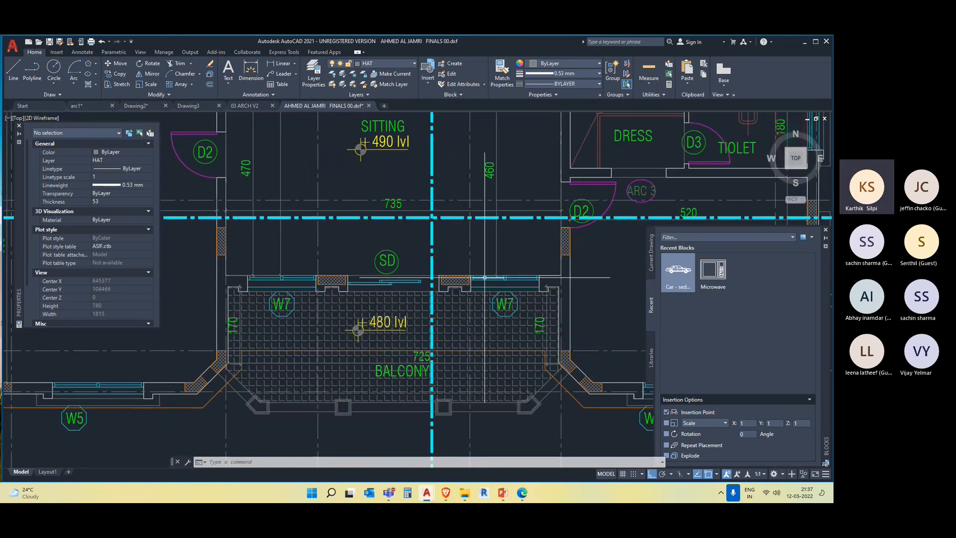
scroll(379, 279, up, 4)
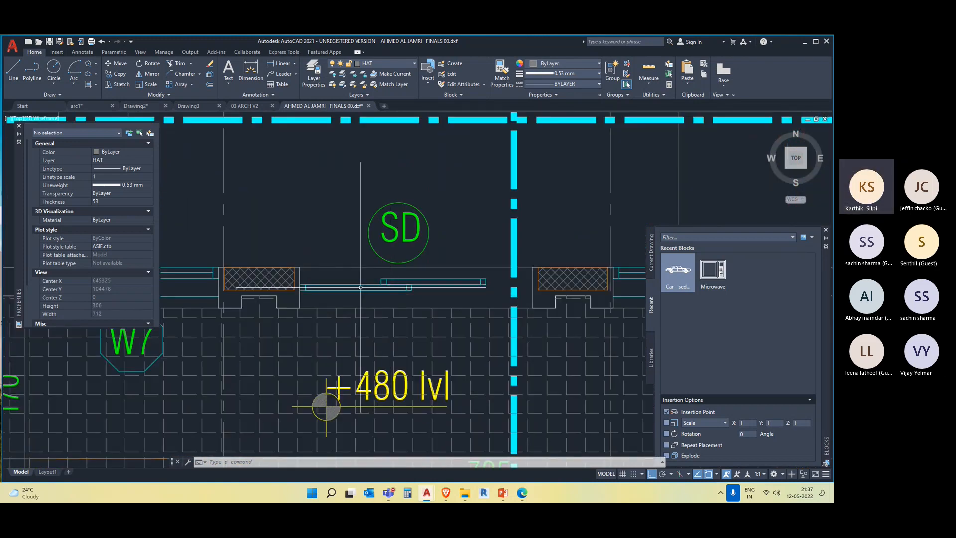
Step: Examine the sliding panels of door SD and its wall opening onto the balcony on the first floor plan
click(413, 295)
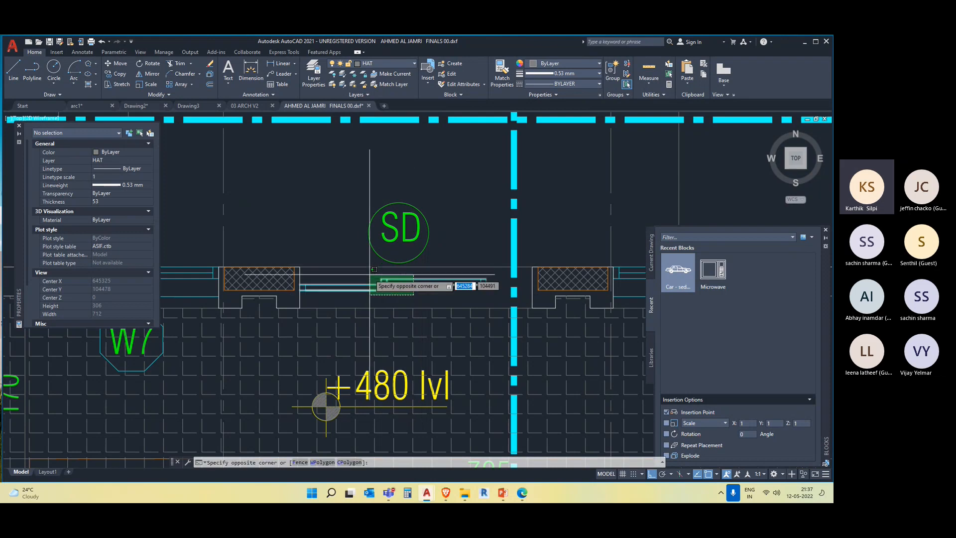
click(371, 261)
key(Escape)
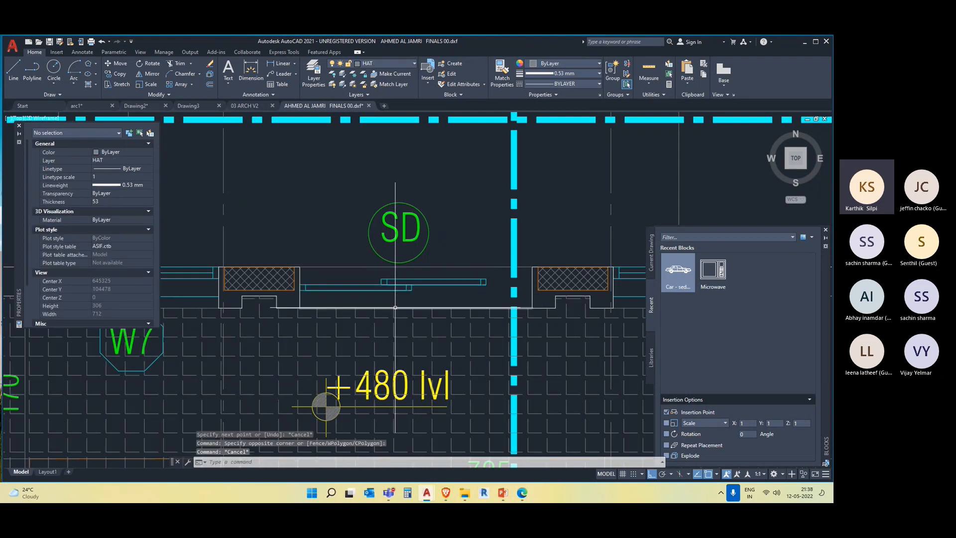
scroll(395, 307, down, 6)
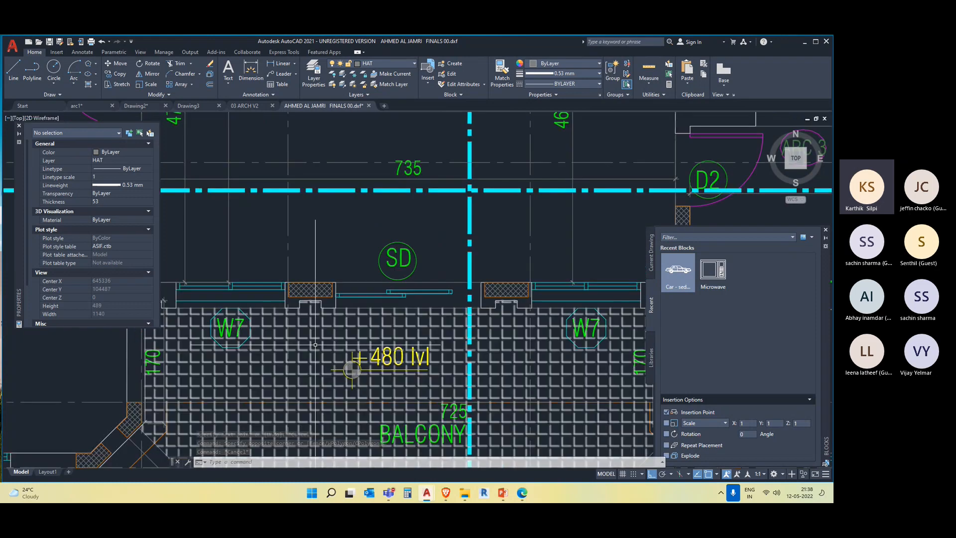
middle_drag(370, 339, 409, 346)
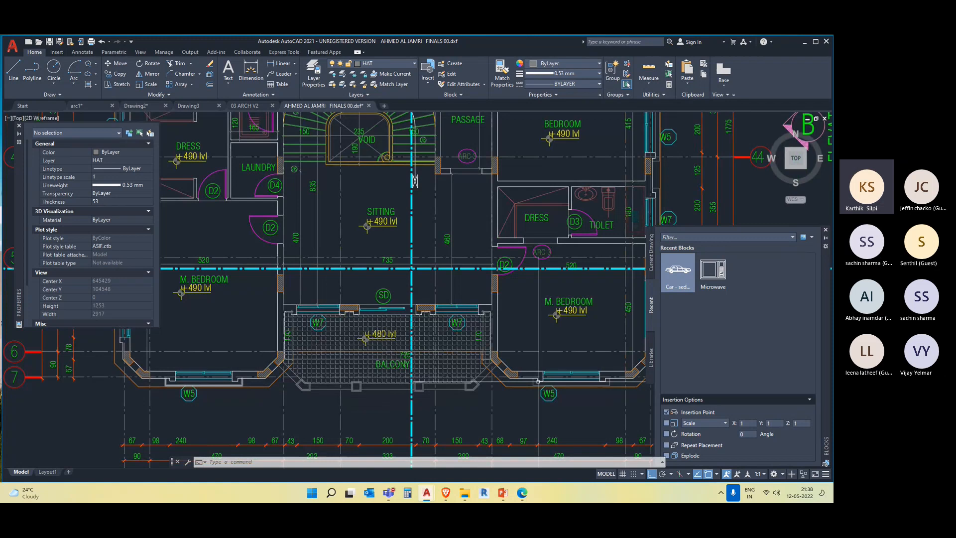
Step: Match the first floor plan's front windows and balcony door with the upper storey of Elevation A
scroll(542, 340, down, 2)
scroll(541, 340, down, 4)
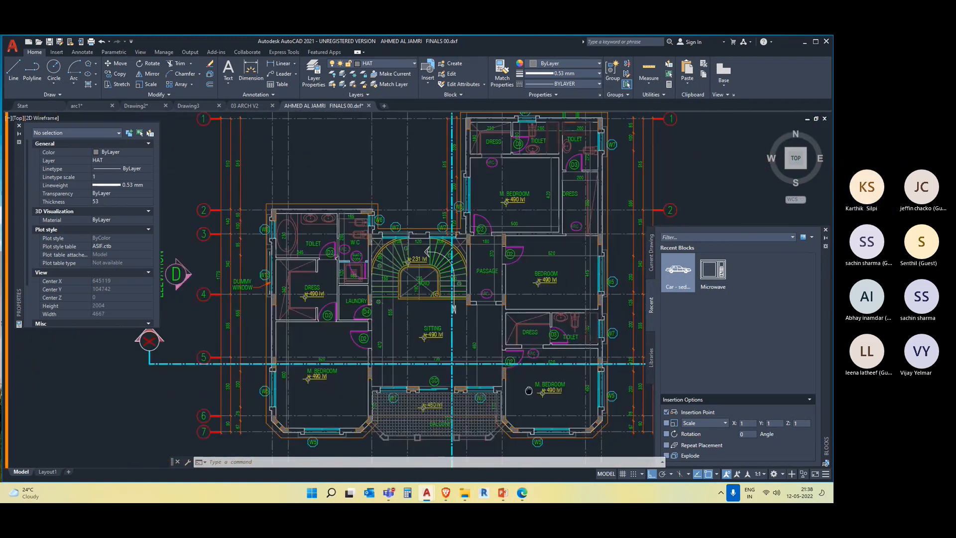
mouse_move(378, 149)
middle_down()
mouse_move(413, 279)
mouse_move(414, 348)
mouse_move(533, 392)
middle_up()
scroll(533, 392, down, 1)
mouse_move(519, 350)
middle_down()
mouse_move(450, 192)
mouse_move(449, 164)
middle_up()
scroll(439, 340, up, 4)
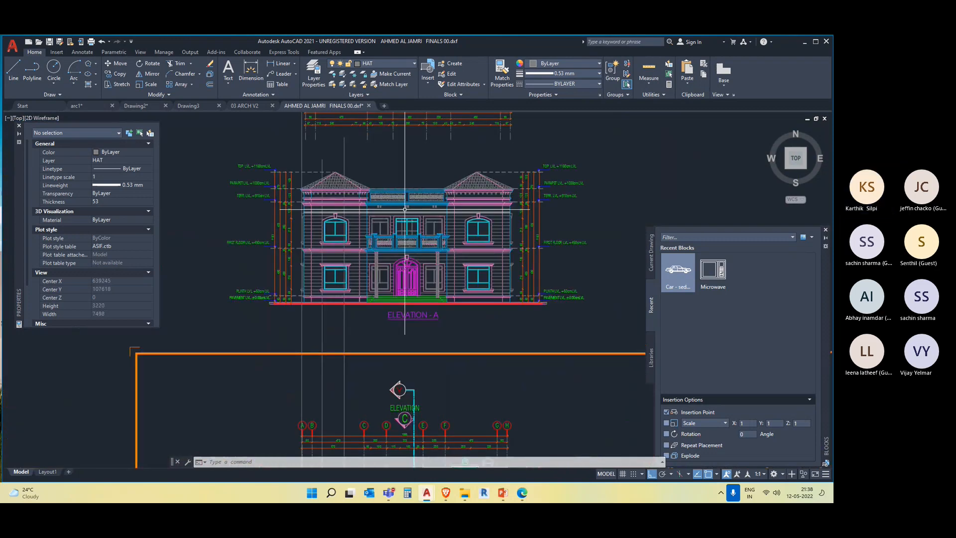
scroll(384, 249, up, 4)
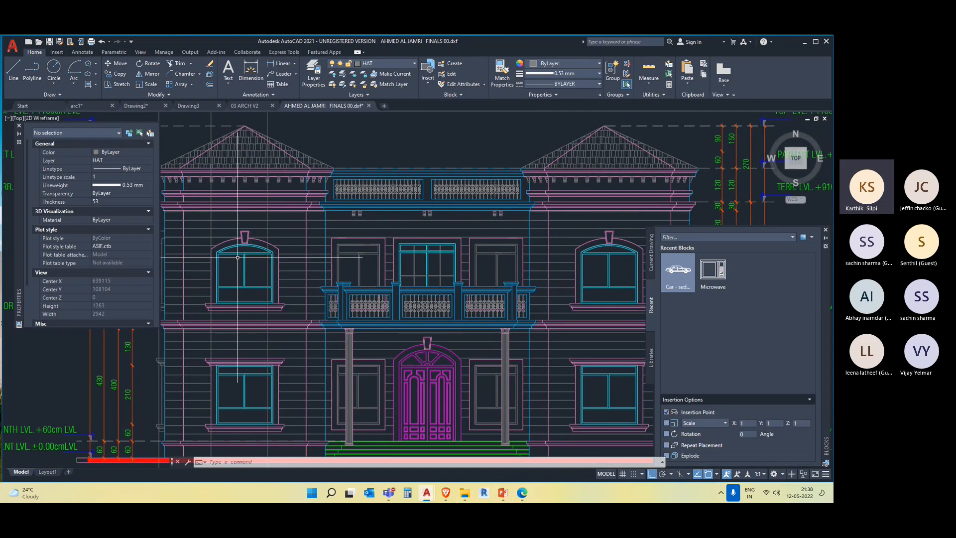
scroll(579, 257, down, 10)
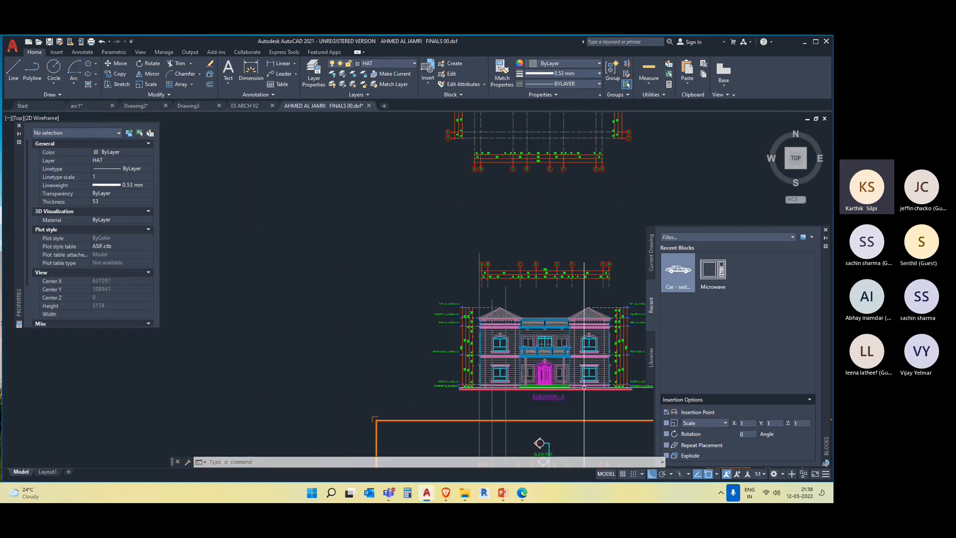
scroll(393, 343, up, 8)
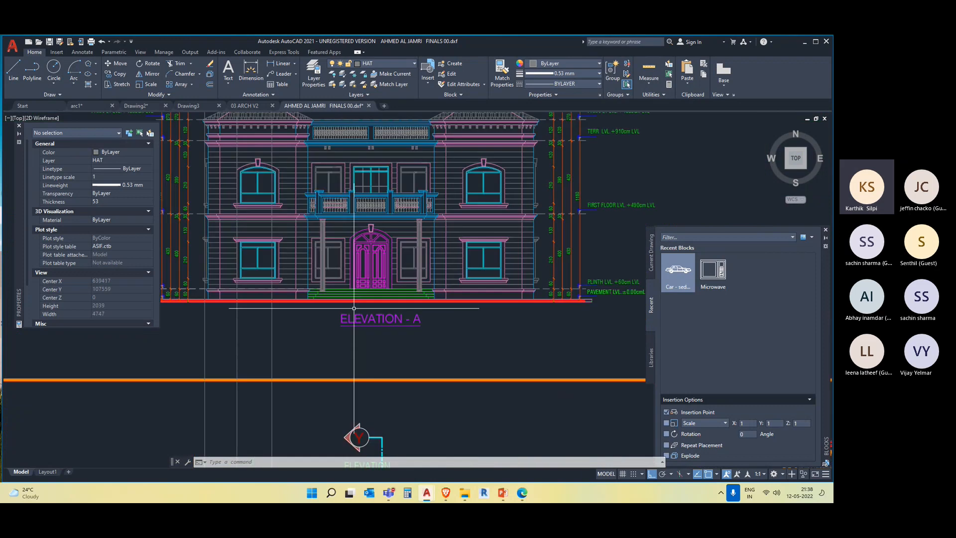
Step: Examine the balcony's outline, angled corners and square posts on the first floor plan
scroll(433, 224, down, 5)
scroll(403, 291, up, 3)
scroll(403, 291, up, 8)
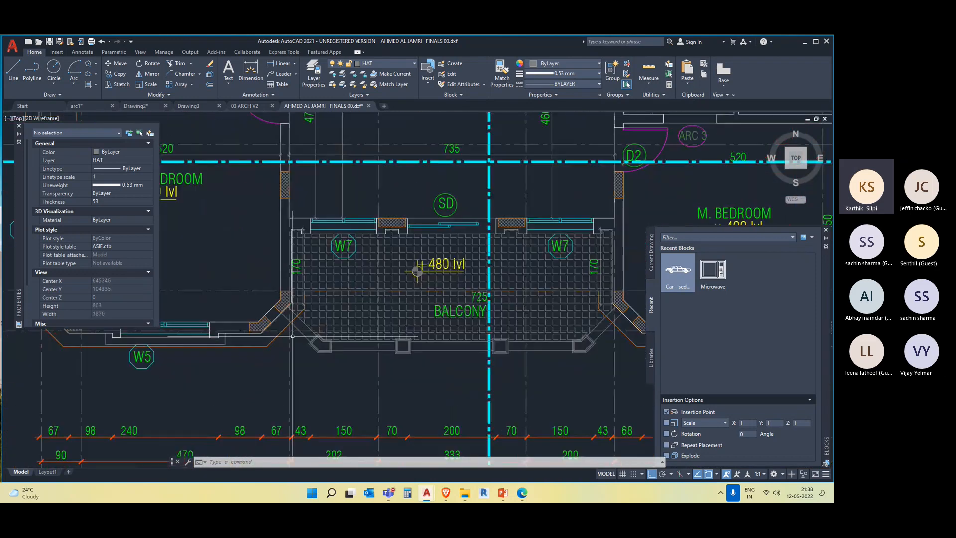
middle_drag(383, 365, 174, 337)
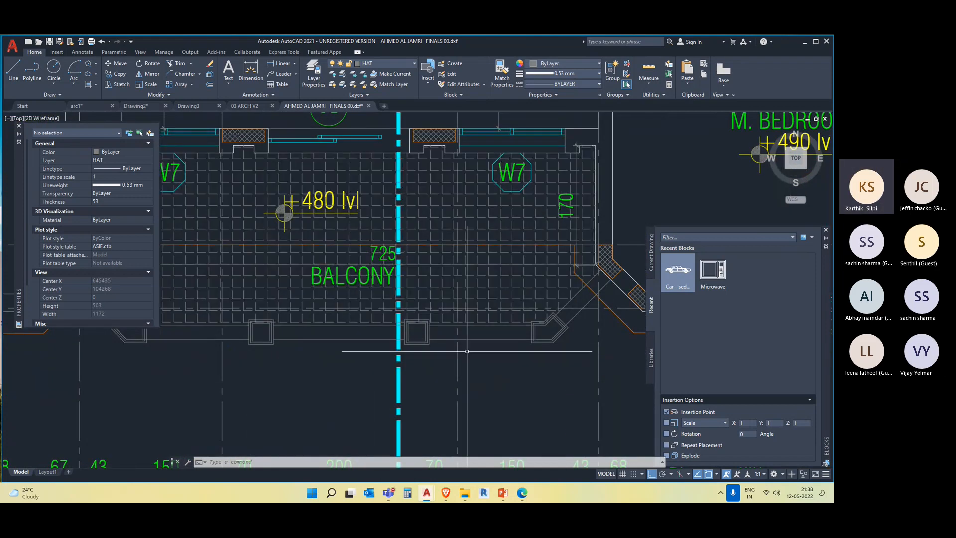
scroll(435, 348, up, 2)
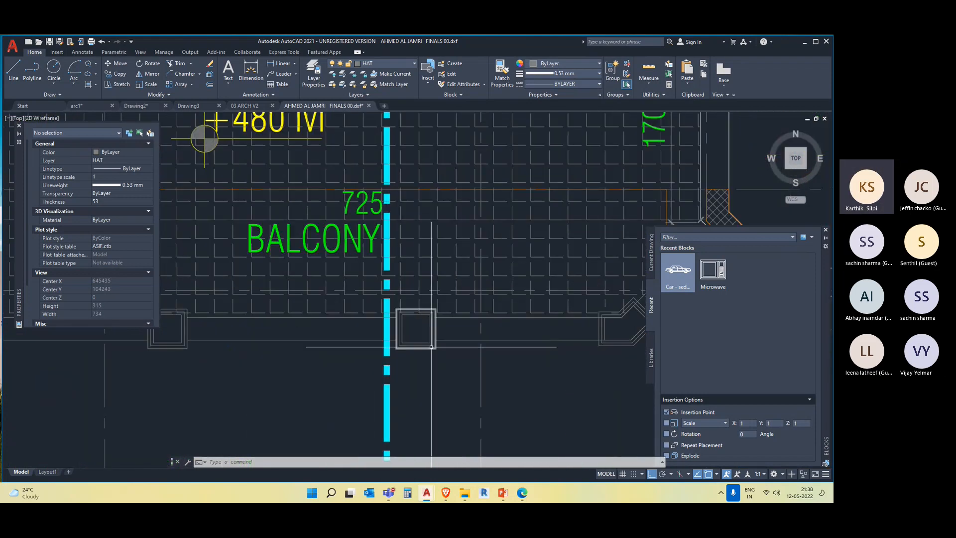
scroll(425, 351, down, 4)
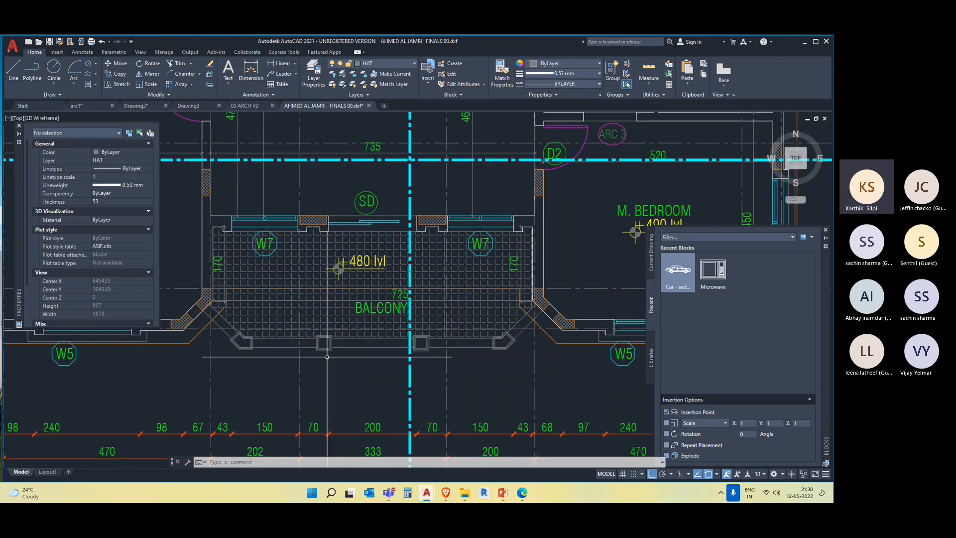
Step: Inspect the ornamental railing between the balcony posts on Elevation A
scroll(337, 339, down, 4)
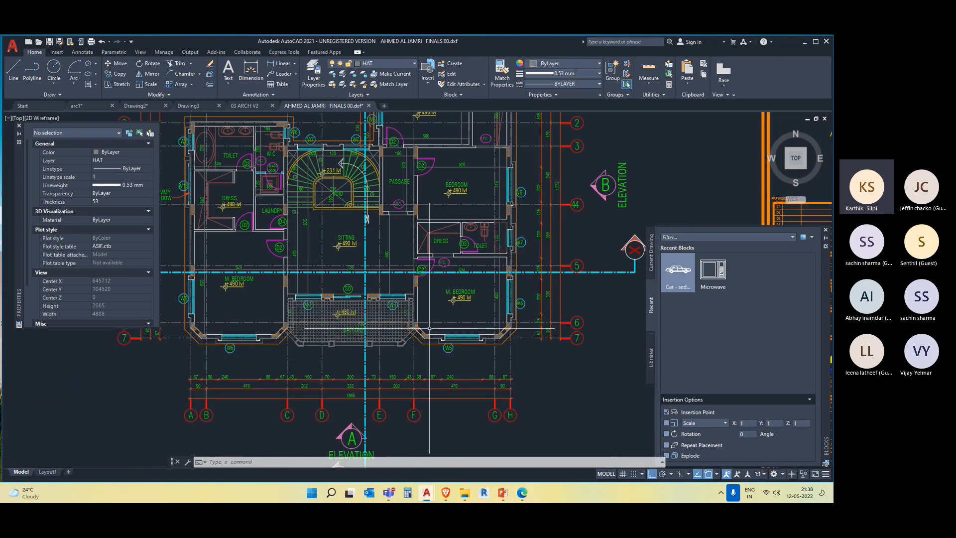
scroll(328, 353, down, 8)
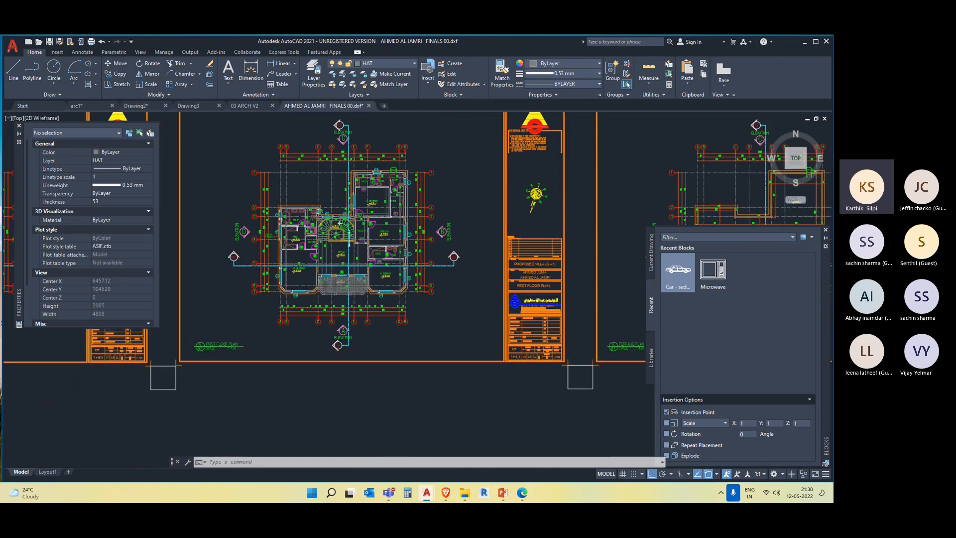
scroll(303, 302, up, 13)
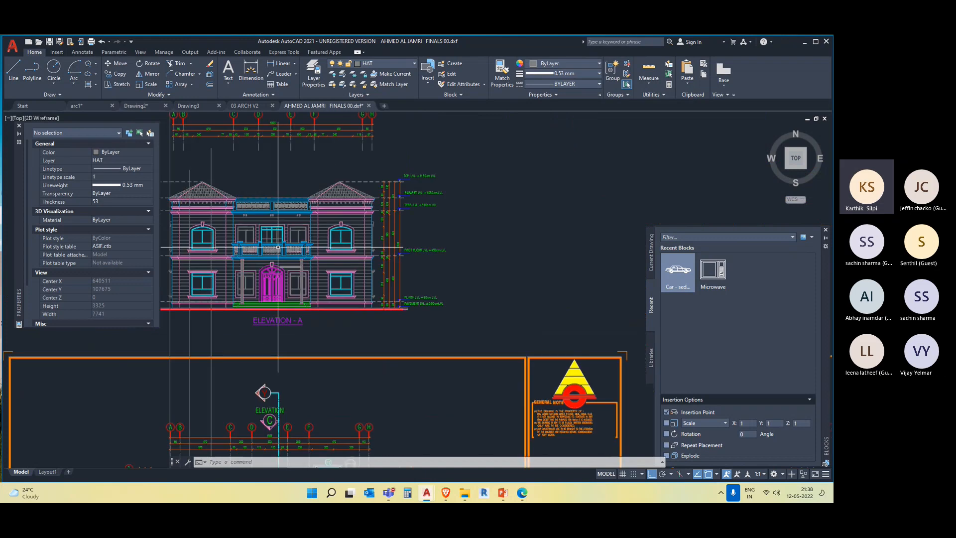
scroll(379, 301, up, 4)
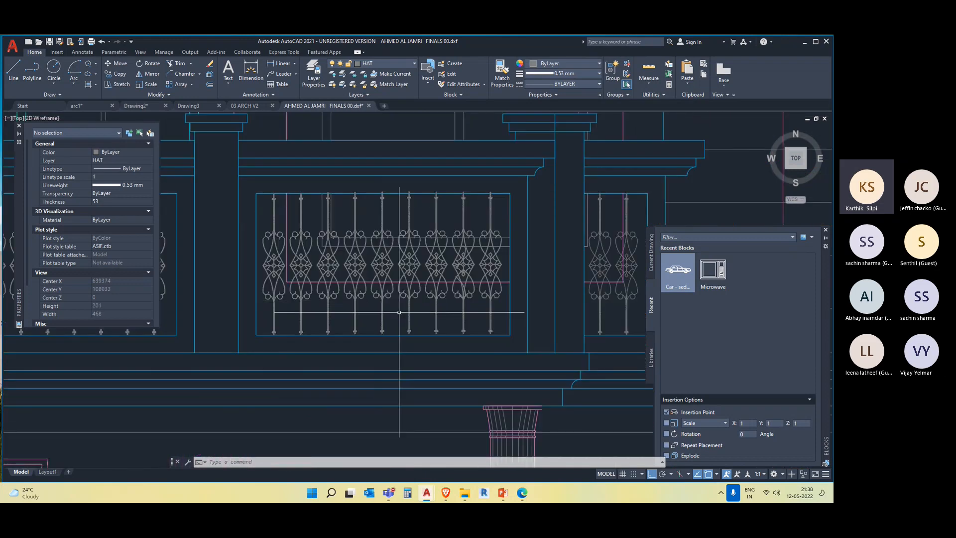
click(381, 306)
click(390, 216)
key(Escape)
key(Escape)
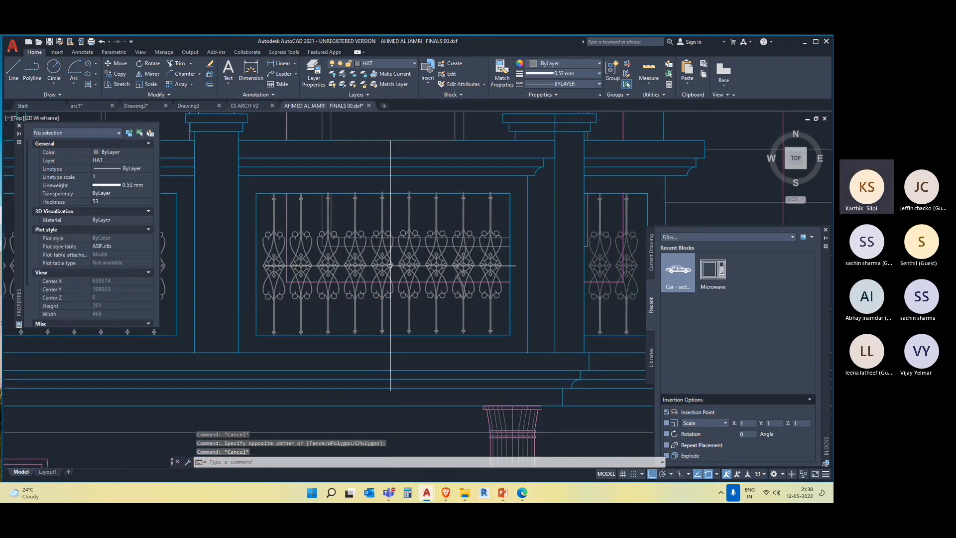
scroll(396, 259, down, 4)
scroll(395, 260, down, 8)
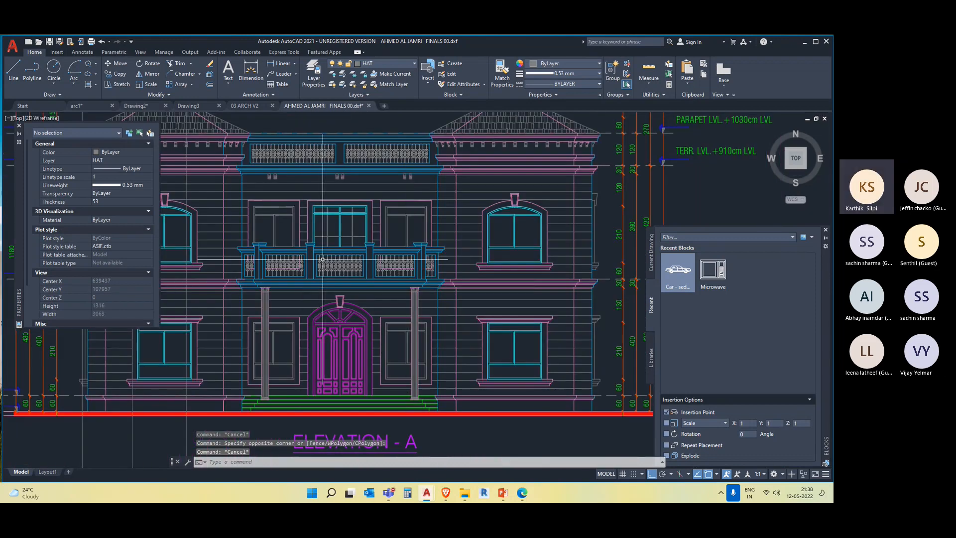
Step: Study how the balcony posts and railing panels stand in front of the first floor openings on Elevation A
scroll(304, 268, up, 2)
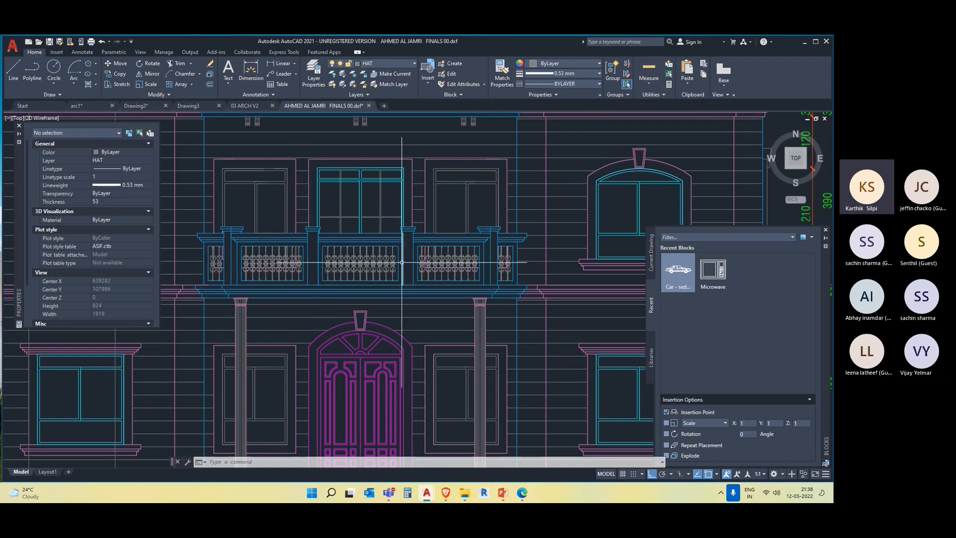
scroll(314, 273, down, 1)
scroll(354, 269, up, 3)
scroll(371, 273, down, 3)
scroll(395, 261, up, 2)
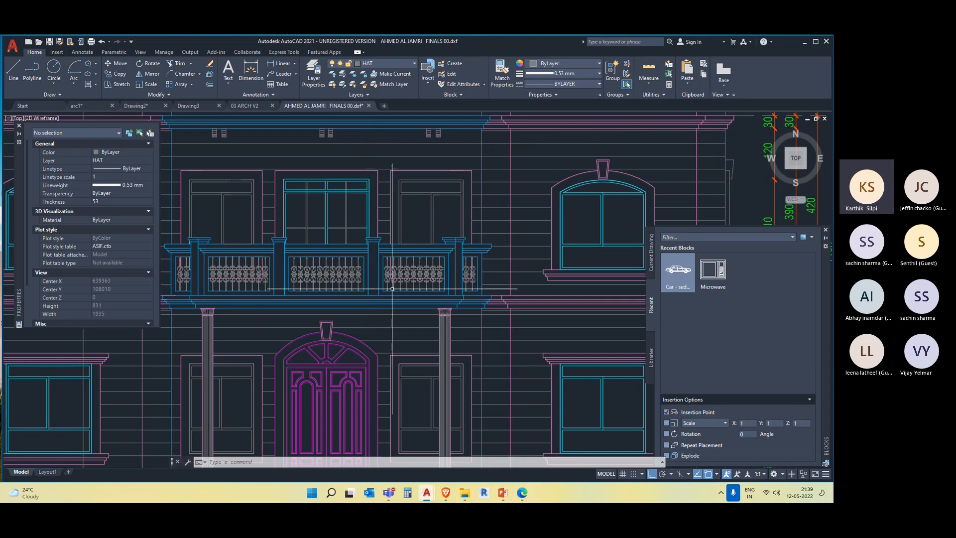
scroll(353, 235, down, 2)
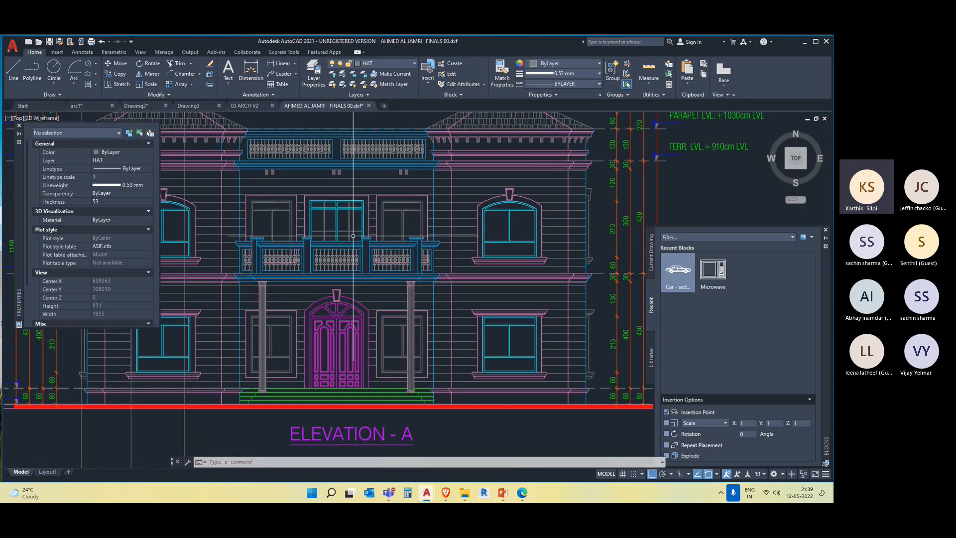
Step: Compare the balcony posts on the first floor plan with the balcony front shown on Elevation A
scroll(353, 235, down, 3)
middle_drag(452, 330, 87, 145)
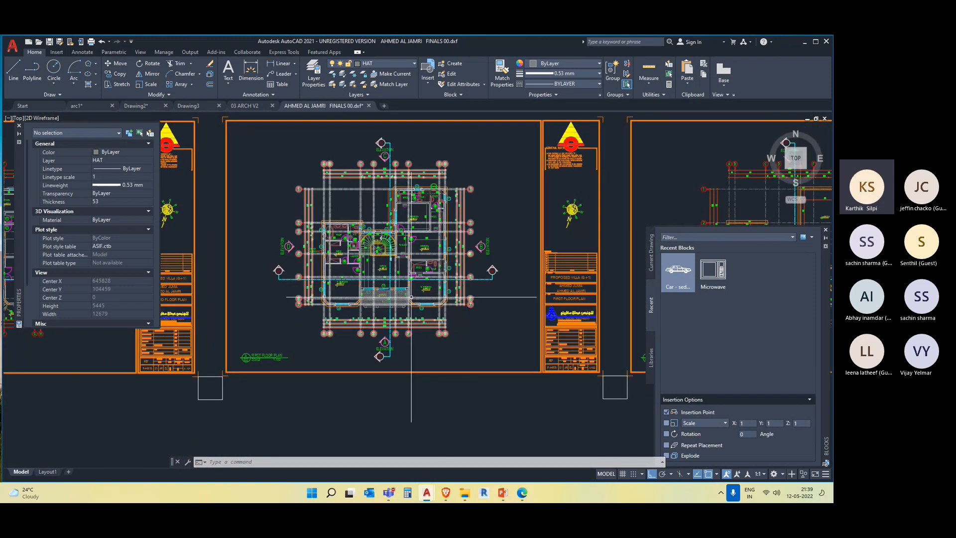
scroll(412, 297, up, 8)
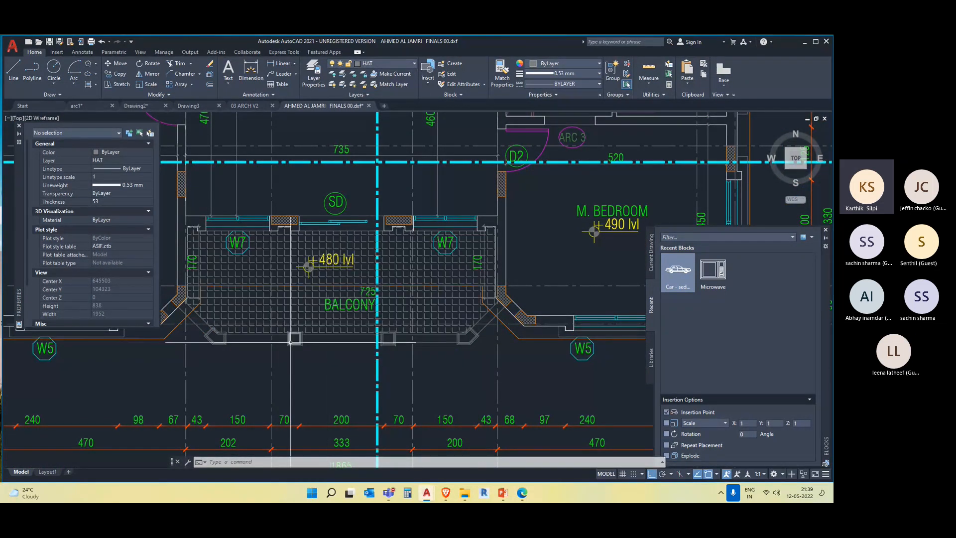
scroll(348, 339, down, 4)
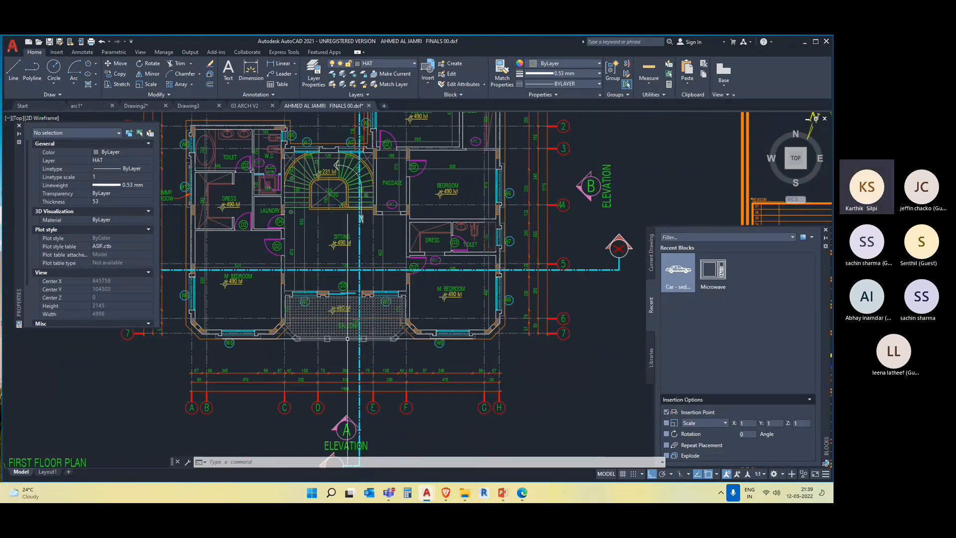
scroll(313, 325, down, 3)
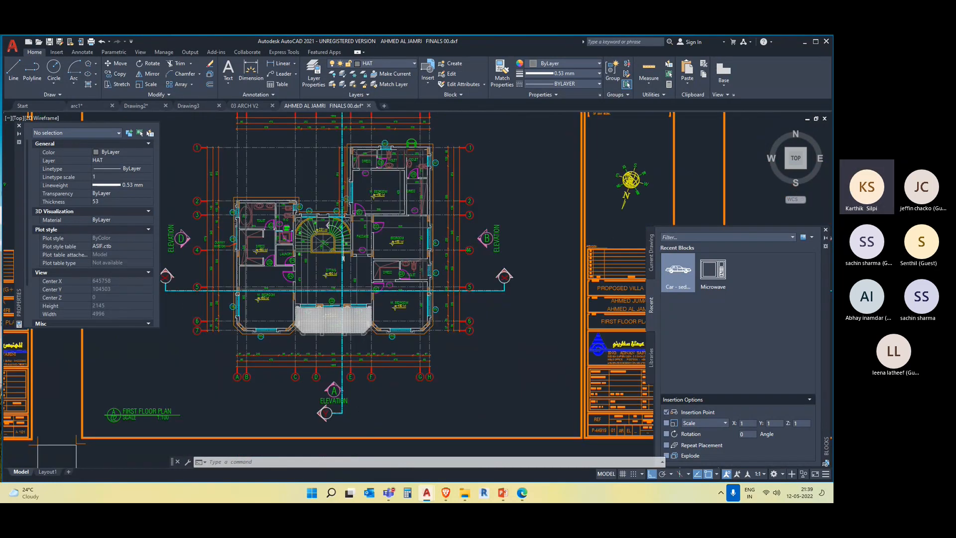
scroll(301, 371, up, 1)
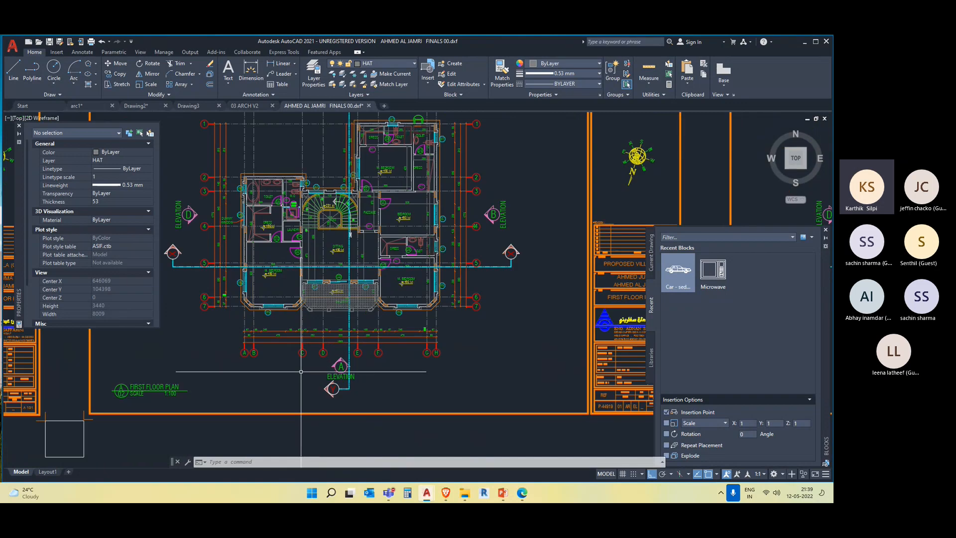
Step: Review the terrace plan, including the two corner roofs, the floor levels and the balcony front between them
middle_drag(454, 362, 196, 369)
scroll(338, 364, down, 4)
scroll(503, 369, up, 4)
middle_drag(528, 323, 400, 356)
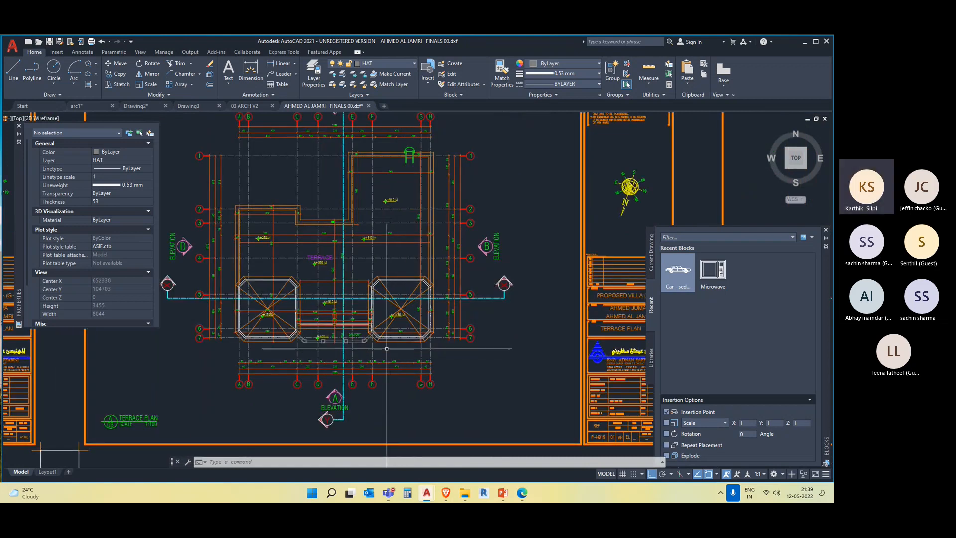
middle_drag(480, 292, 485, 325)
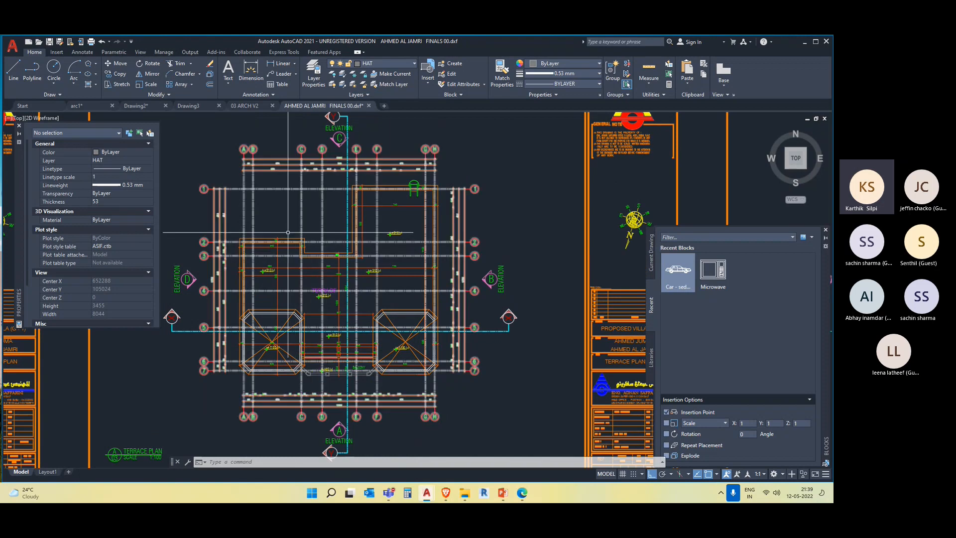
scroll(296, 379, up, 2)
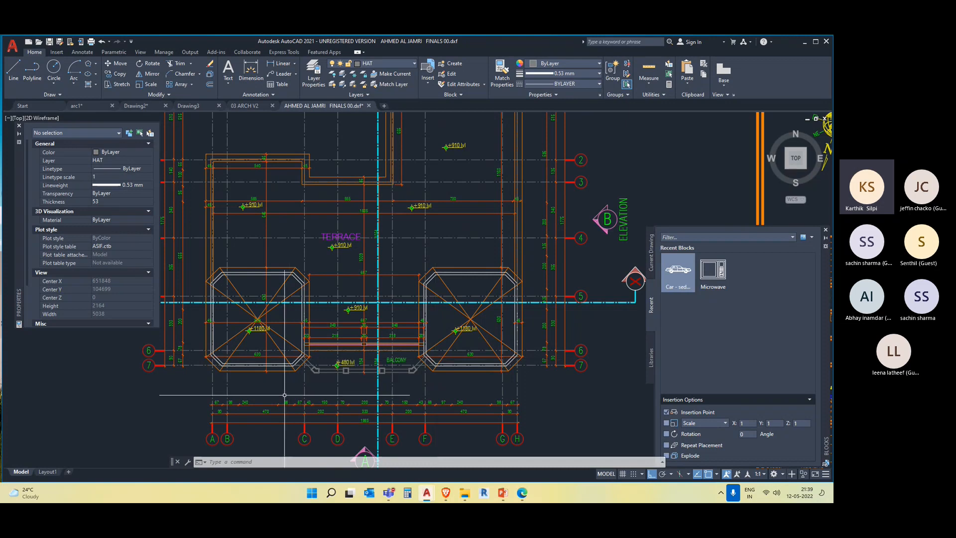
scroll(380, 376, up, 3)
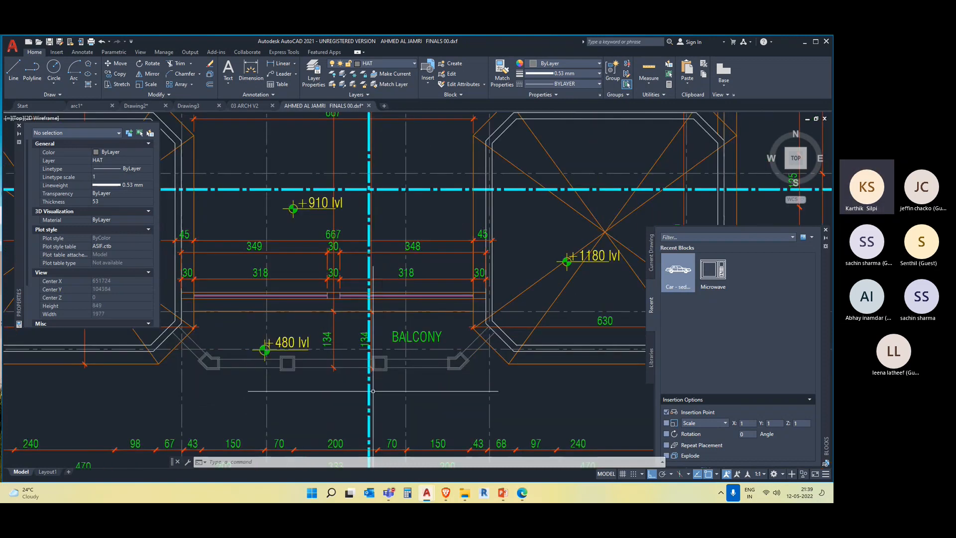
Step: Inspect the parapet railing line between the two roofs on the terrace plan, minimizing the meeting window that covers the drawing
scroll(250, 289, up, 6)
click(249, 288)
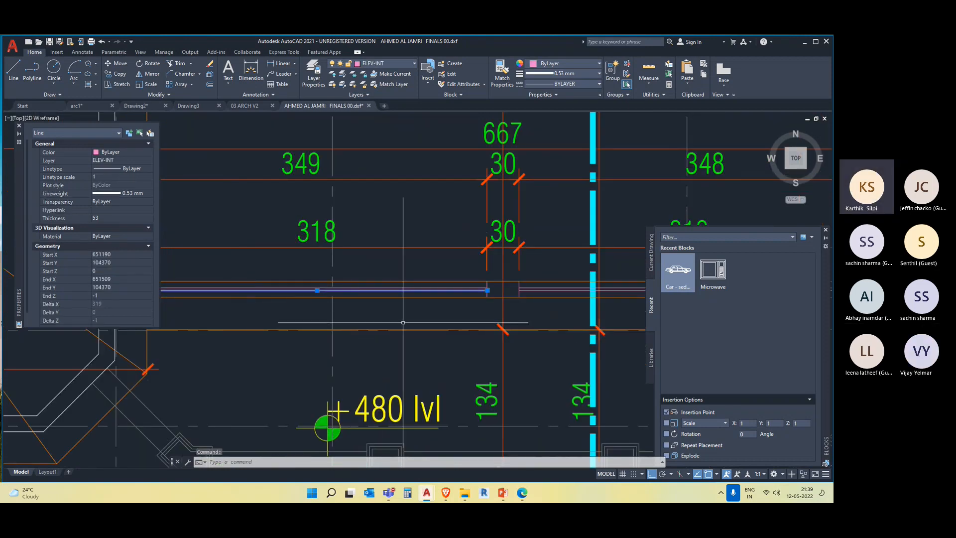
scroll(407, 323, down, 4)
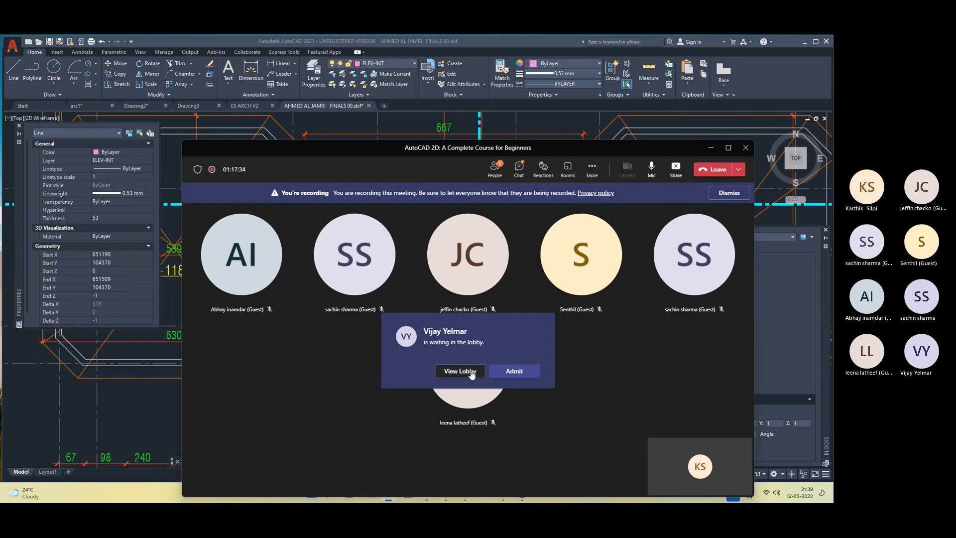
click(710, 148)
scroll(268, 341, up, 4)
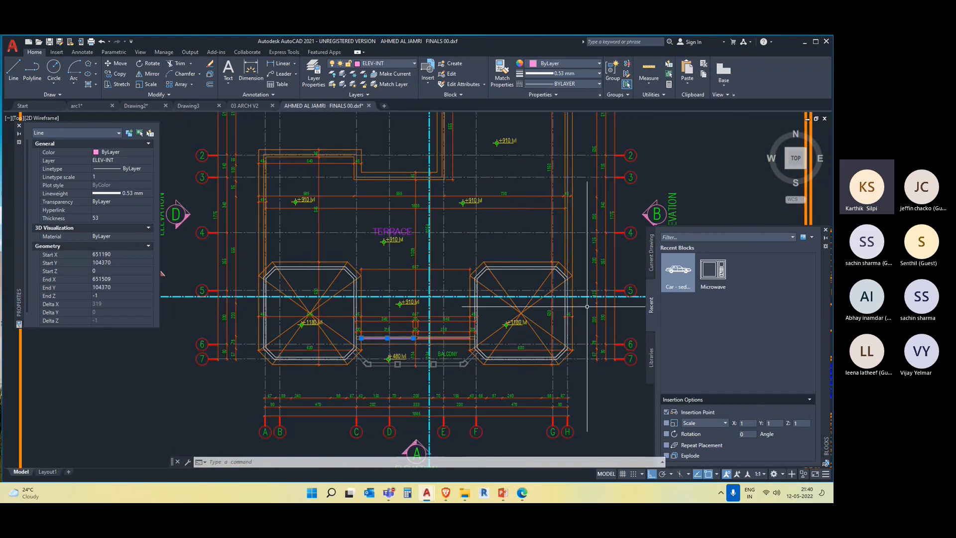
scroll(587, 306, down, 3)
scroll(573, 328, up, 3)
middle_drag(553, 356, 402, 358)
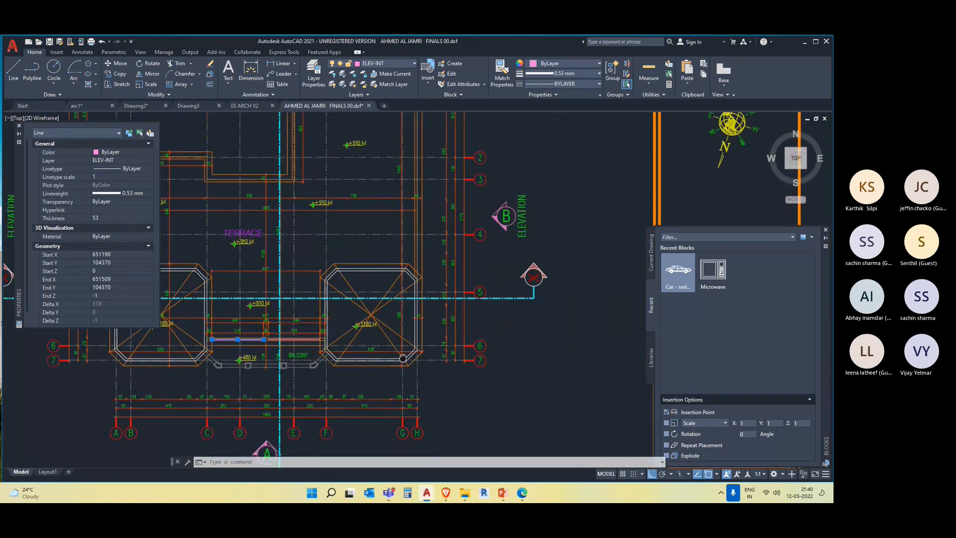
Step: Examine the parapet railing panels and central post between the two corner roofs on Elevation A
scroll(403, 358, down, 4)
scroll(425, 295, up, 2)
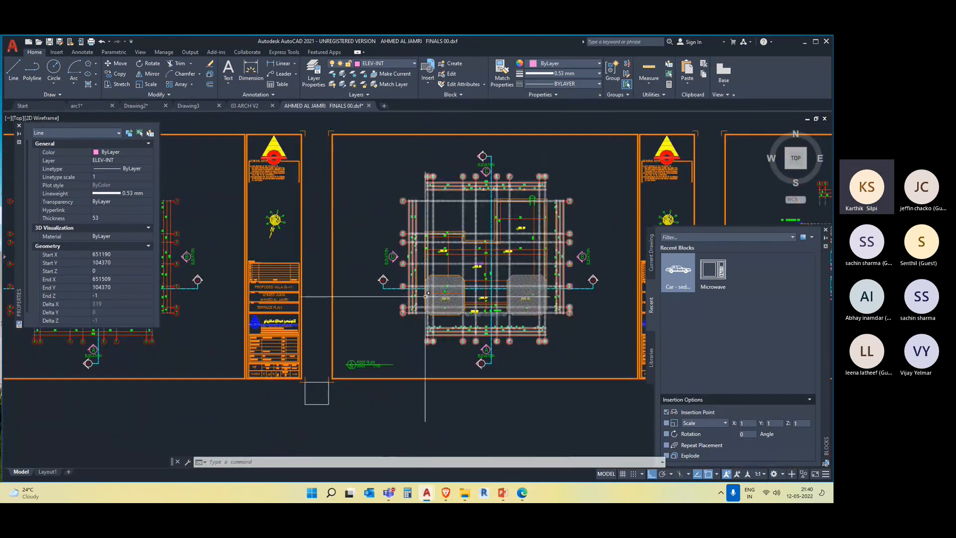
scroll(426, 294, up, 3)
scroll(425, 295, down, 6)
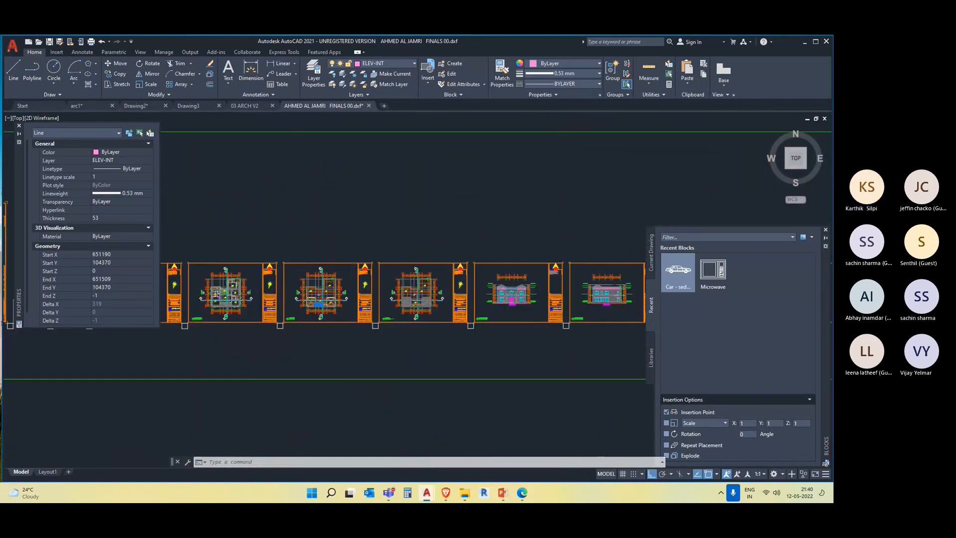
scroll(396, 297, down, 2)
middle_drag(256, 265, 268, 264)
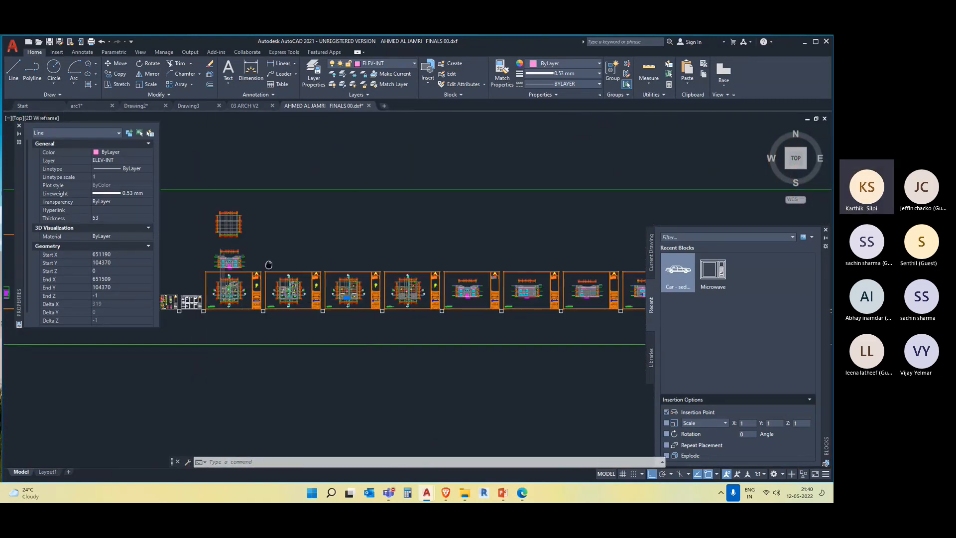
scroll(234, 262, up, 10)
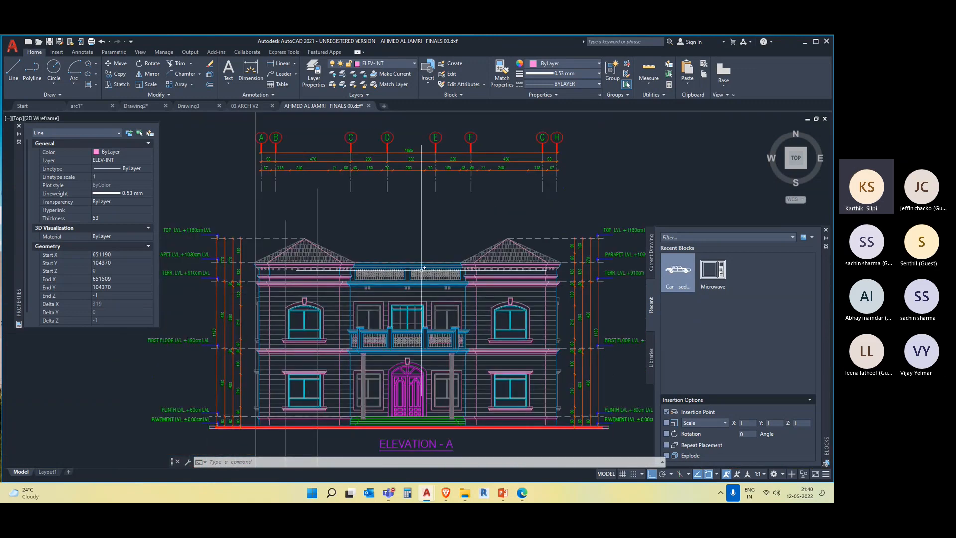
scroll(421, 270, up, 5)
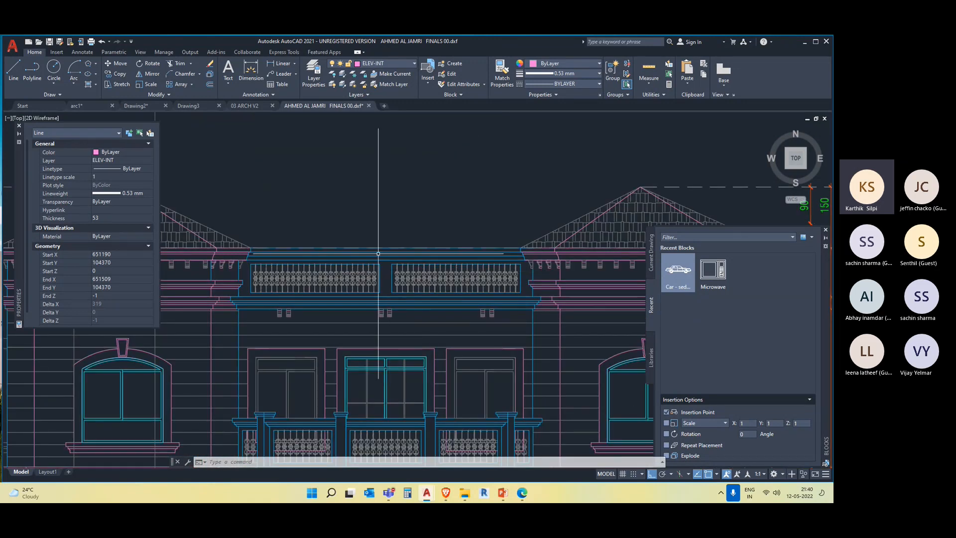
Step: Compare the parapet line and the balcony posts on the terrace plan with the railings shown on Elevation A
scroll(490, 394, down, 6)
scroll(489, 393, down, 5)
middle_drag(441, 321, 261, 168)
scroll(500, 260, up, 10)
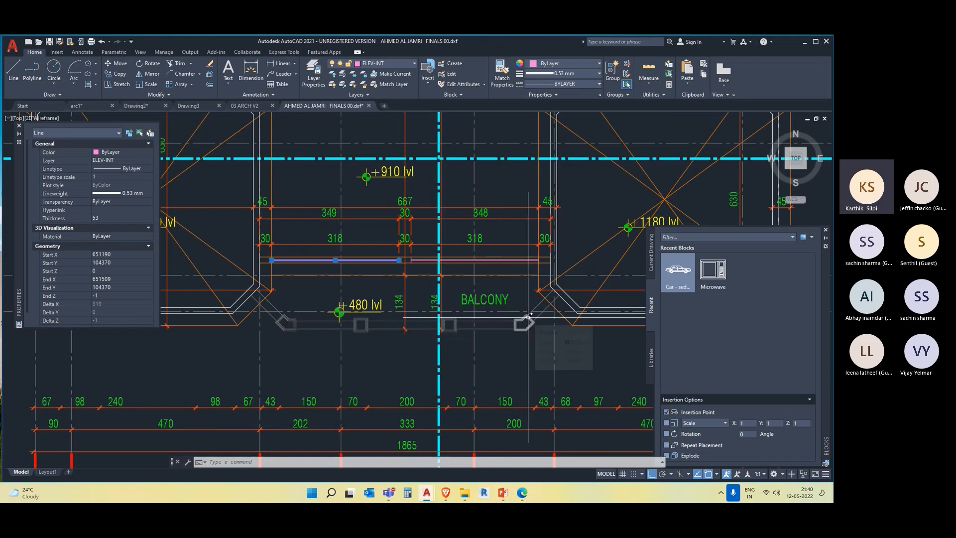
Step: Review the whole of Elevation A above the ground floor plan, from the entrance and balcony up to the parapet and roofs
scroll(542, 338, down, 8)
scroll(406, 317, down, 6)
scroll(377, 314, up, 7)
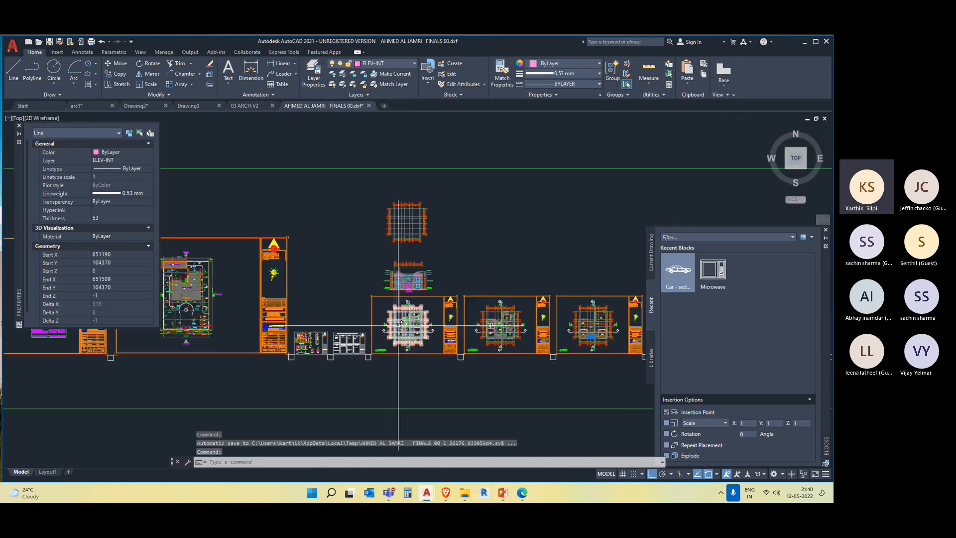
scroll(490, 353, up, 3)
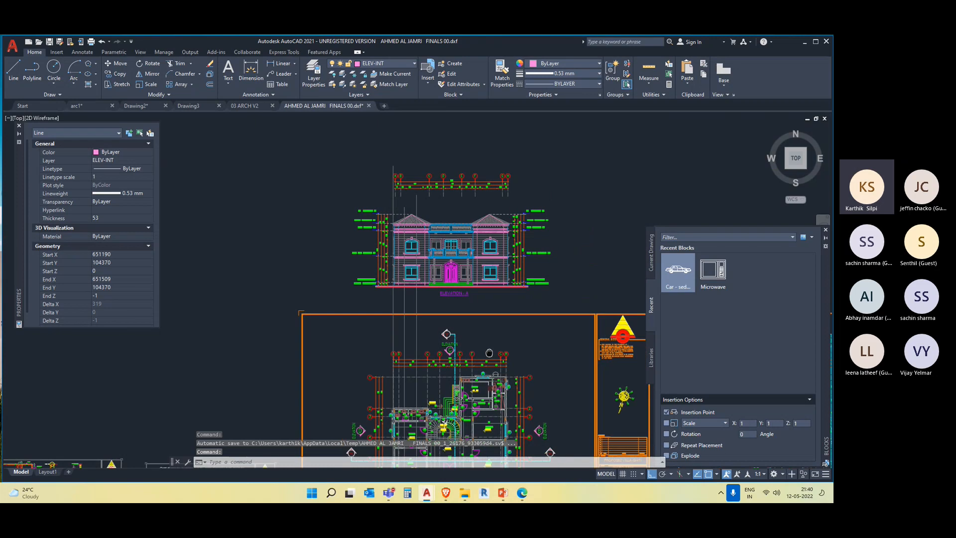
middle_drag(489, 352, 421, 343)
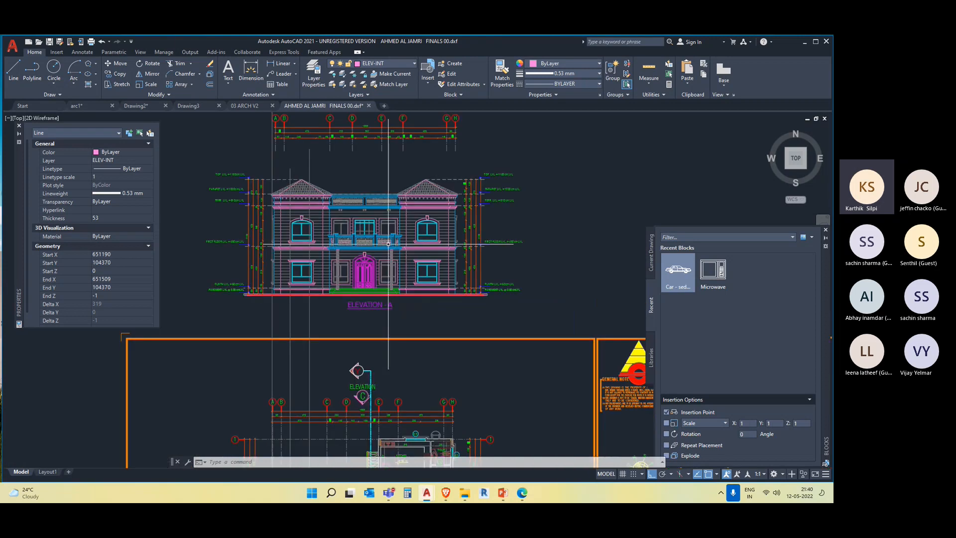
mouse_move(389, 243)
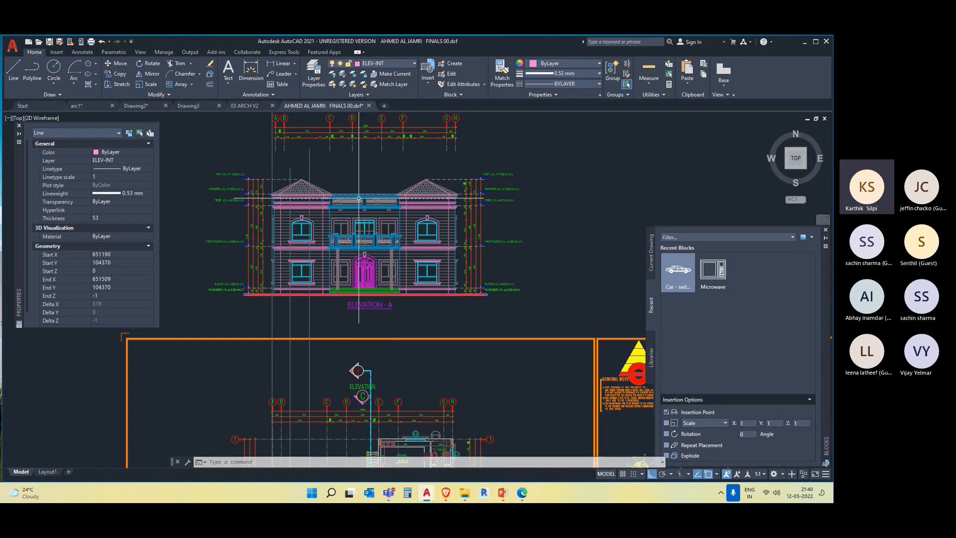
scroll(359, 270, up, 2)
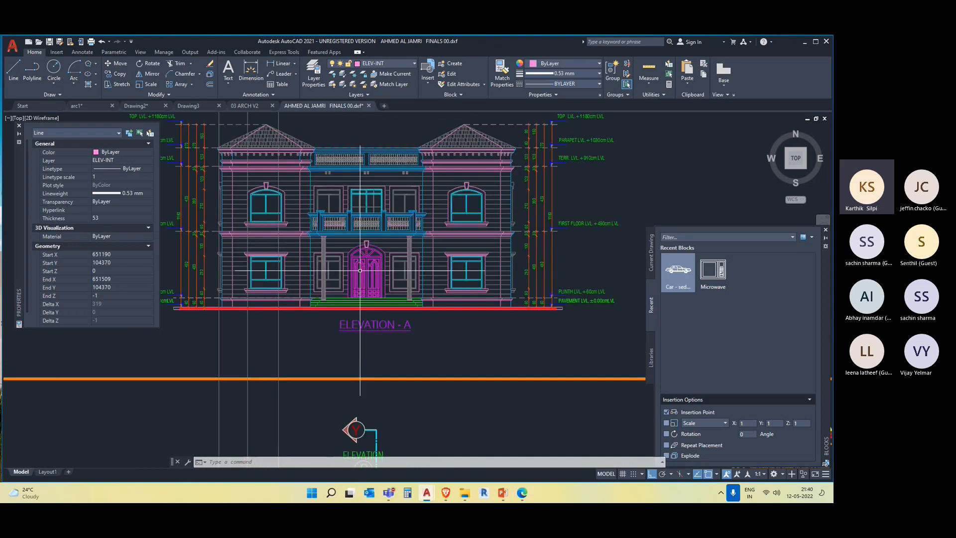
middle_drag(359, 270, 360, 330)
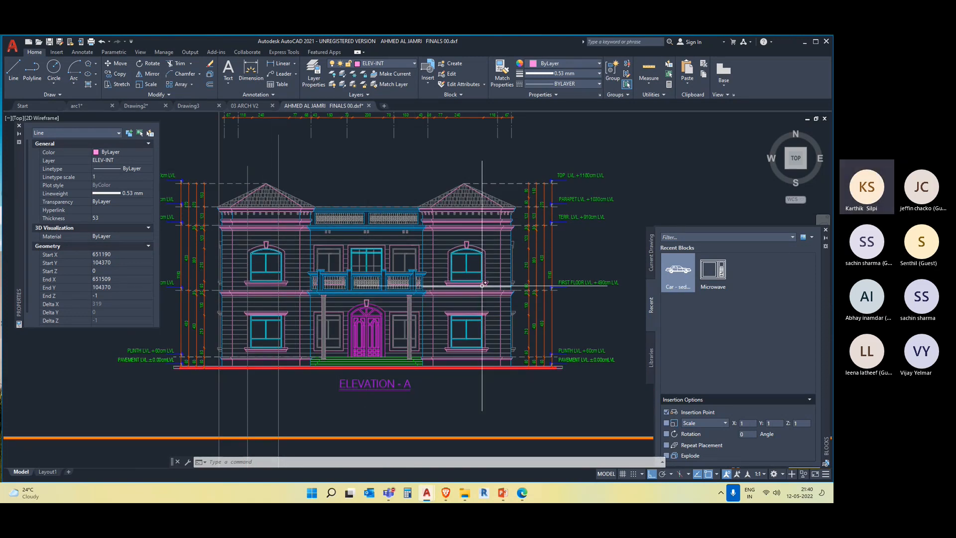
scroll(485, 288, down, 4)
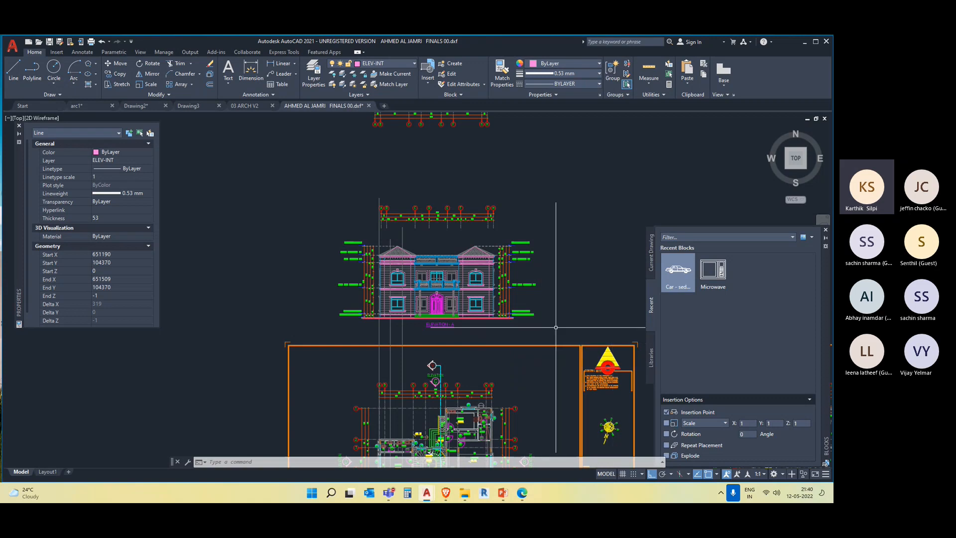
middle_drag(553, 344, 515, 345)
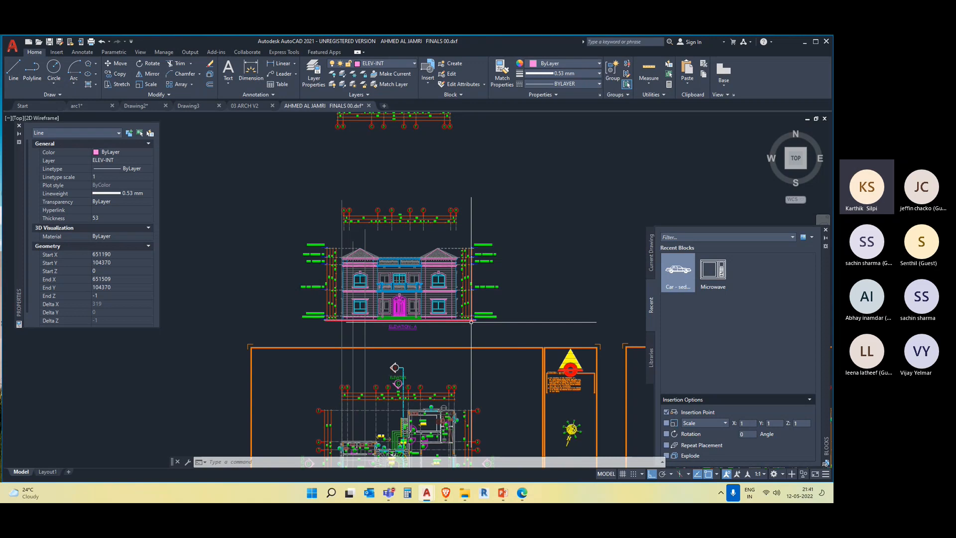
scroll(506, 327, down, 2)
middle_drag(505, 327, 491, 315)
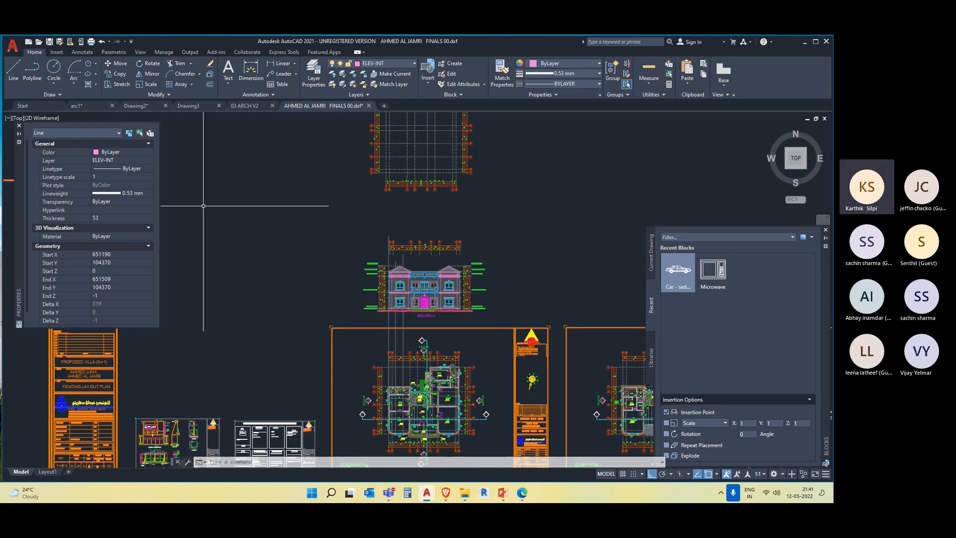
Step: Switch to Drawing2 and erase all the objects in it
click(129, 106)
click(459, 269)
click(247, 220)
key(Delete)
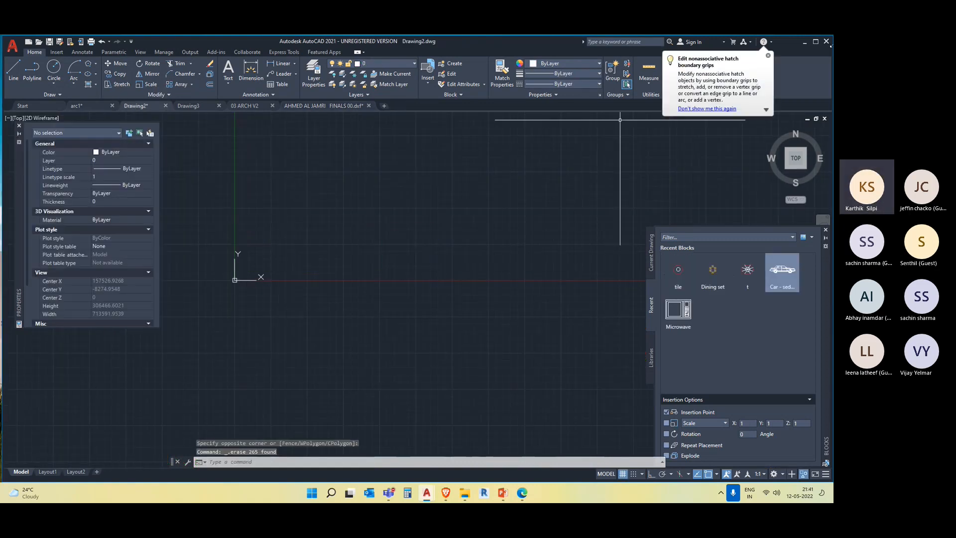
Step: View the floor plan in the 30x50-Model-landscape PDF from the desktop and return to Drawing2 in AutoCAD
click(806, 43)
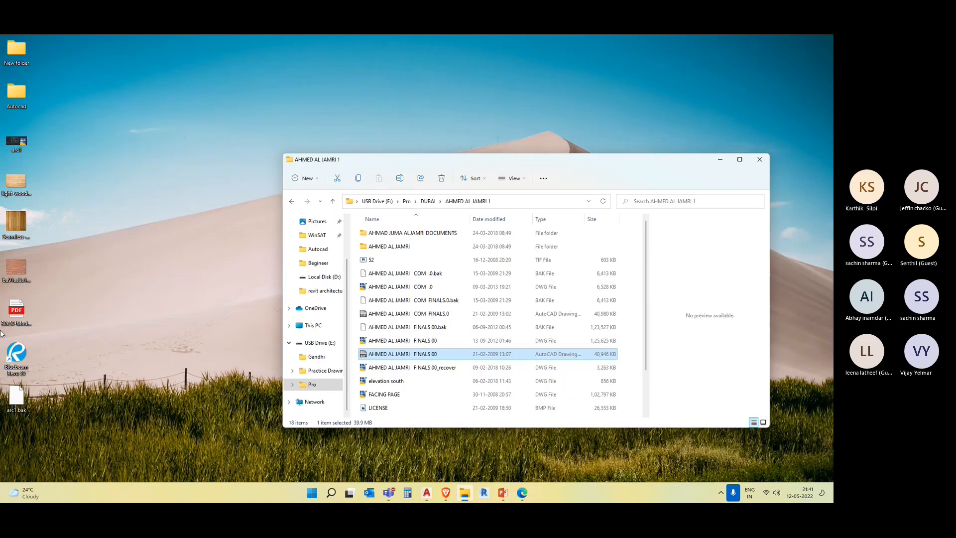
double_click(18, 311)
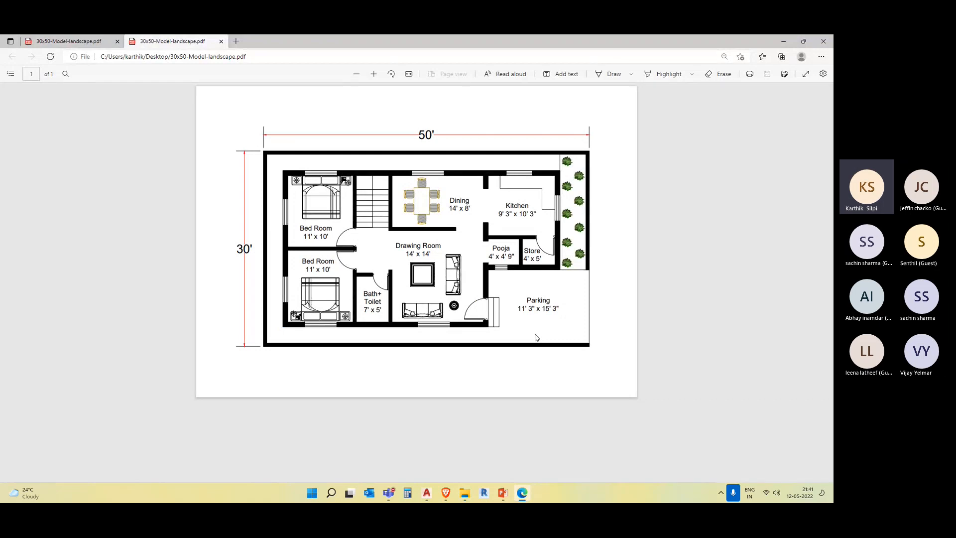
click(783, 42)
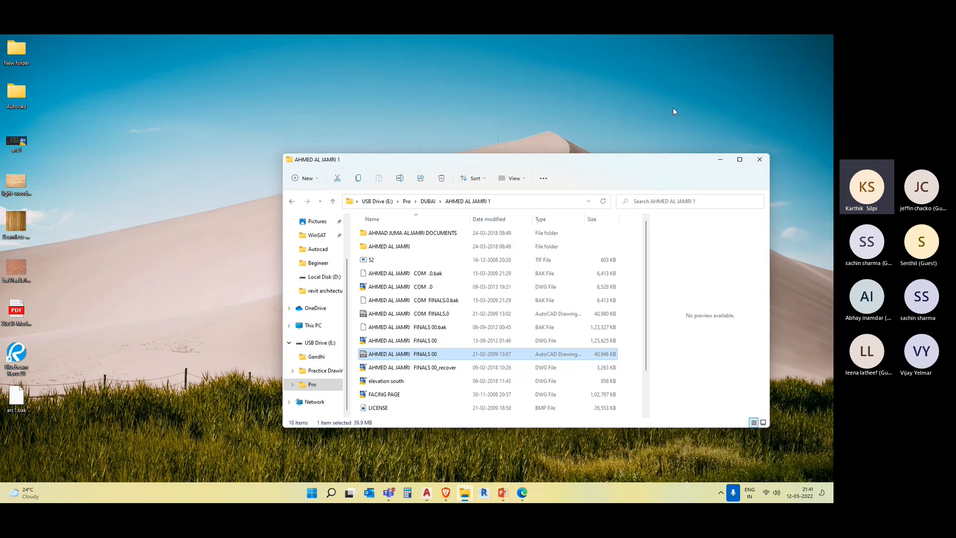
click(720, 159)
mouse_move(427, 492)
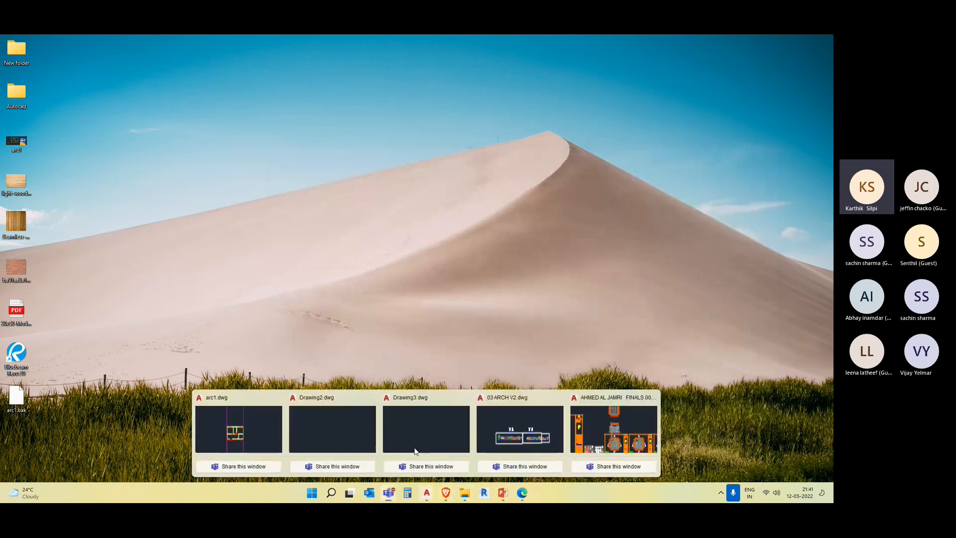
click(329, 431)
middle_drag(404, 235, 393, 281)
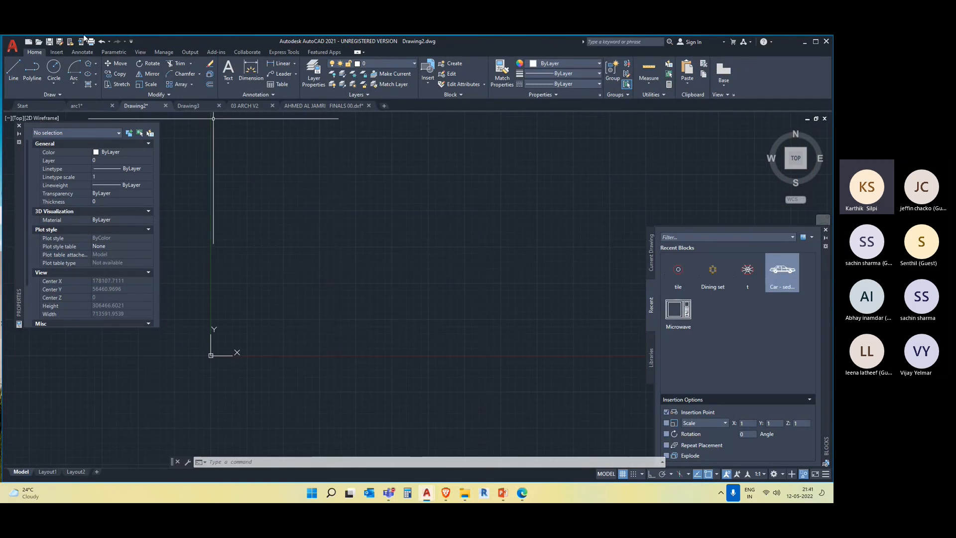
Step: Import 30x50-Model-landscape.pdf into Drawing2 as a block at scale 1, using the PDF layers
click(59, 56)
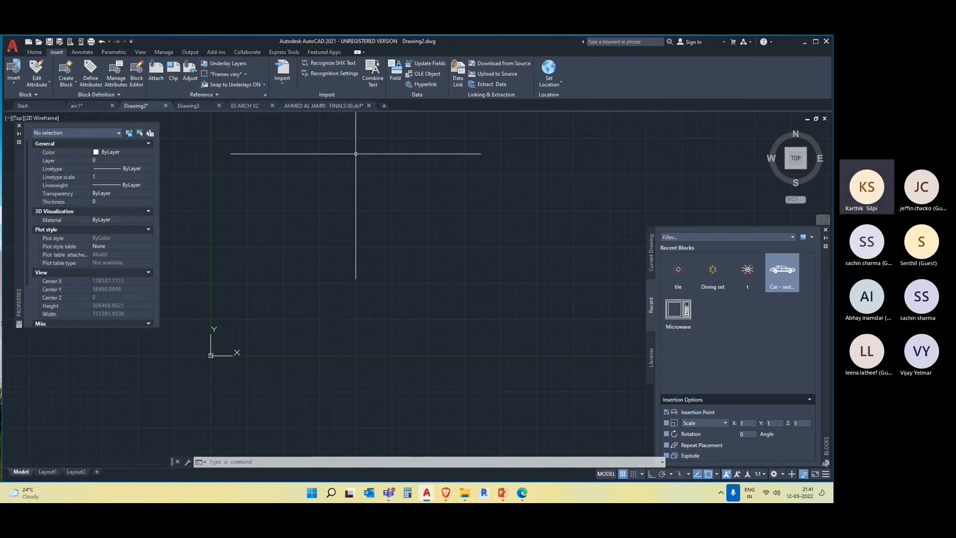
click(282, 82)
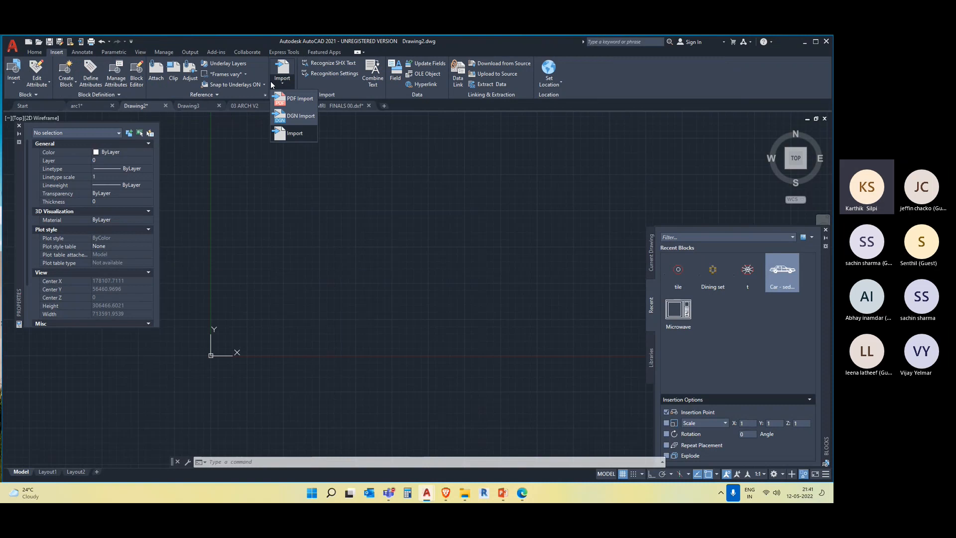
click(291, 98)
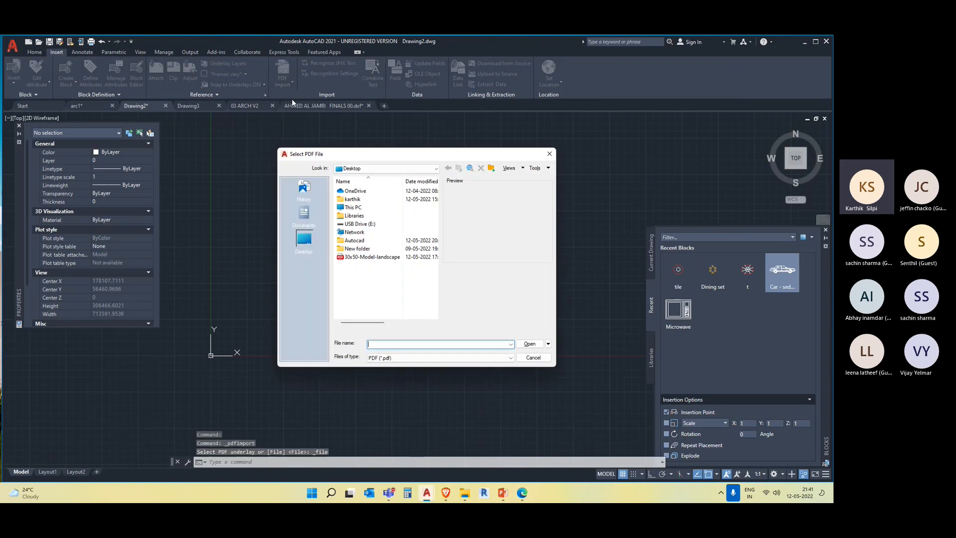
click(371, 258)
click(522, 344)
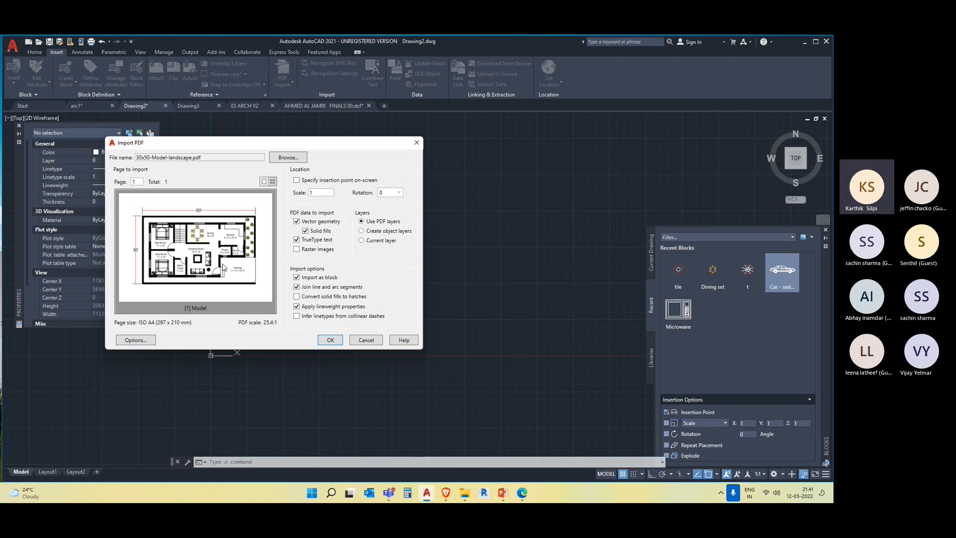
click(302, 278)
click(296, 278)
click(330, 340)
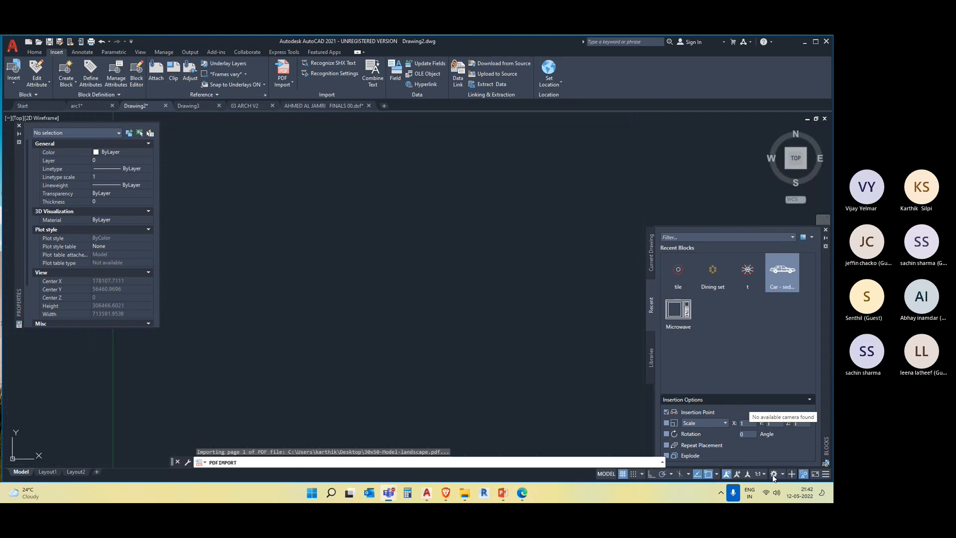
Step: Inspect the imported floor plan, selecting it to check its object type and clearing the selection
scroll(500, 398, down, 8)
scroll(488, 382, up, 6)
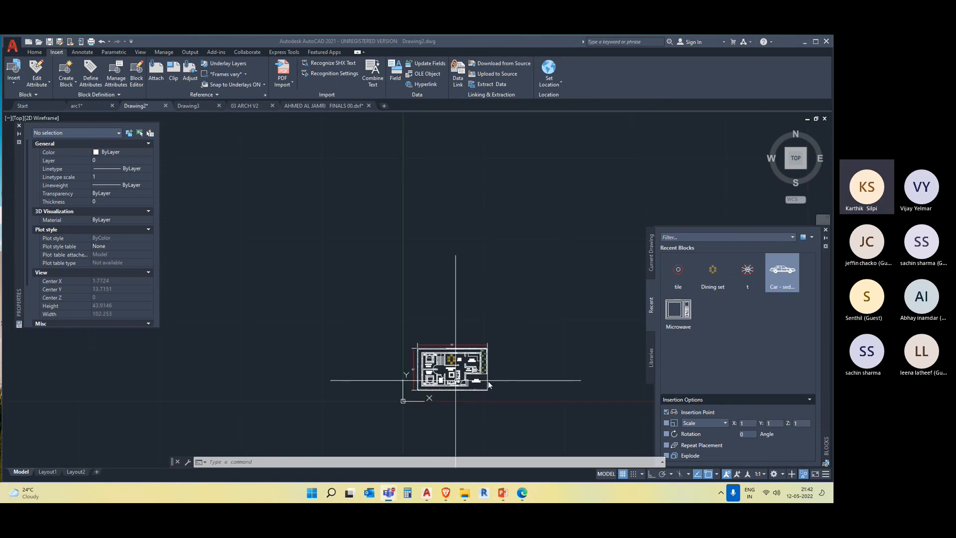
click(431, 345)
middle_drag(491, 373, 491, 345)
key(Escape)
click(519, 363)
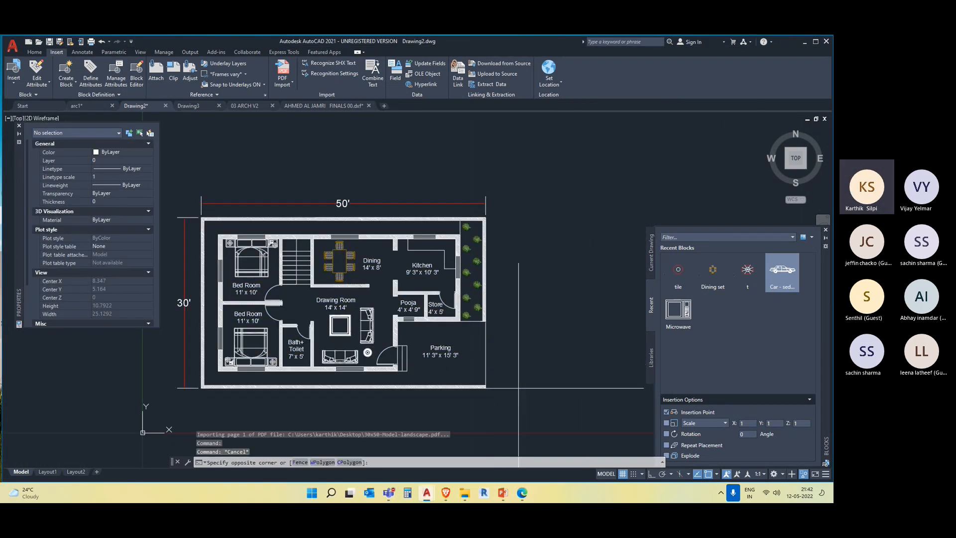
click(412, 317)
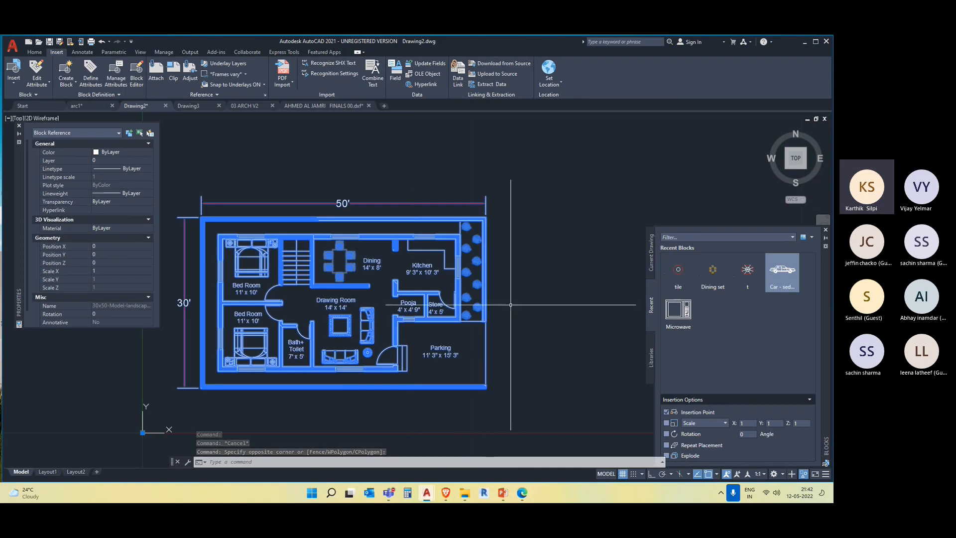
key(Escape)
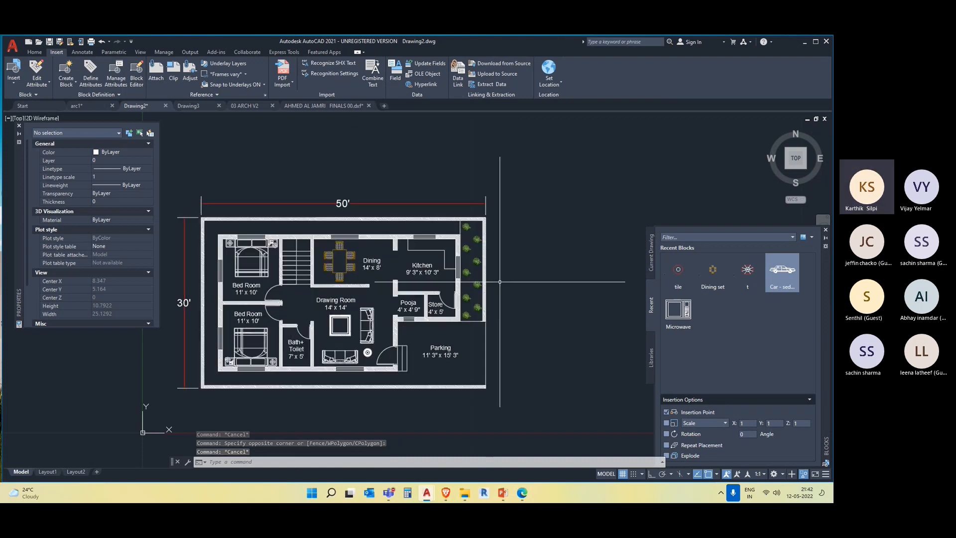
middle_drag(500, 282, 509, 251)
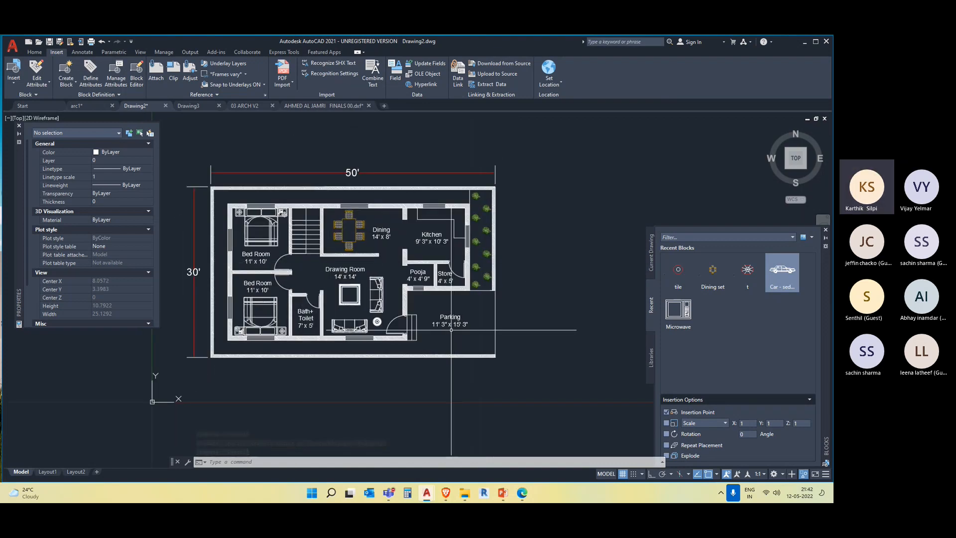
Step: Measure the distance between the two ends of the 50' dimension line above the floor plan
click(34, 52)
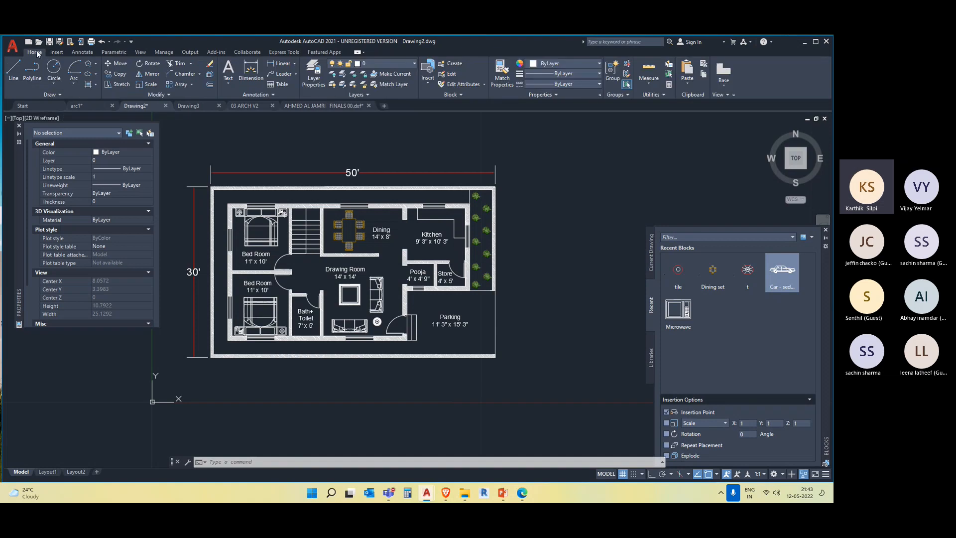
click(647, 84)
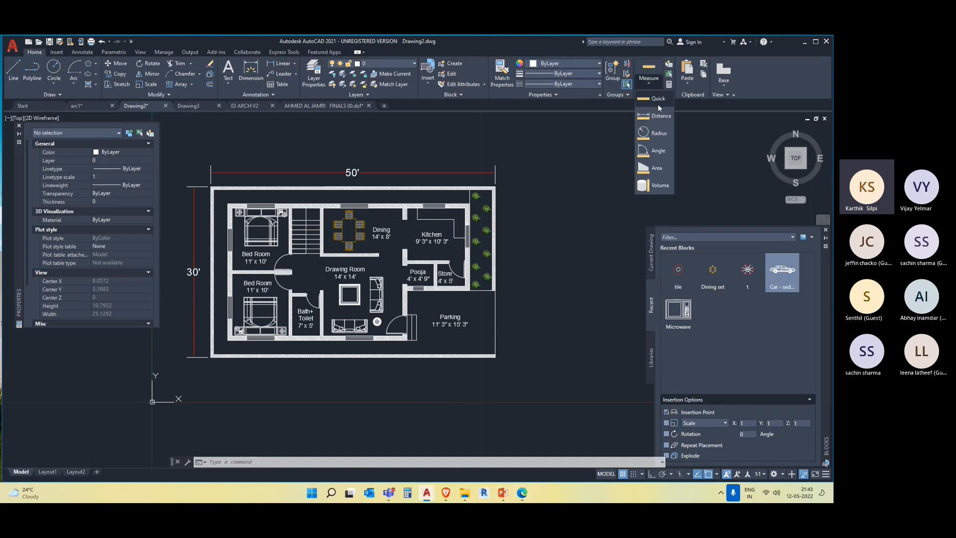
click(659, 116)
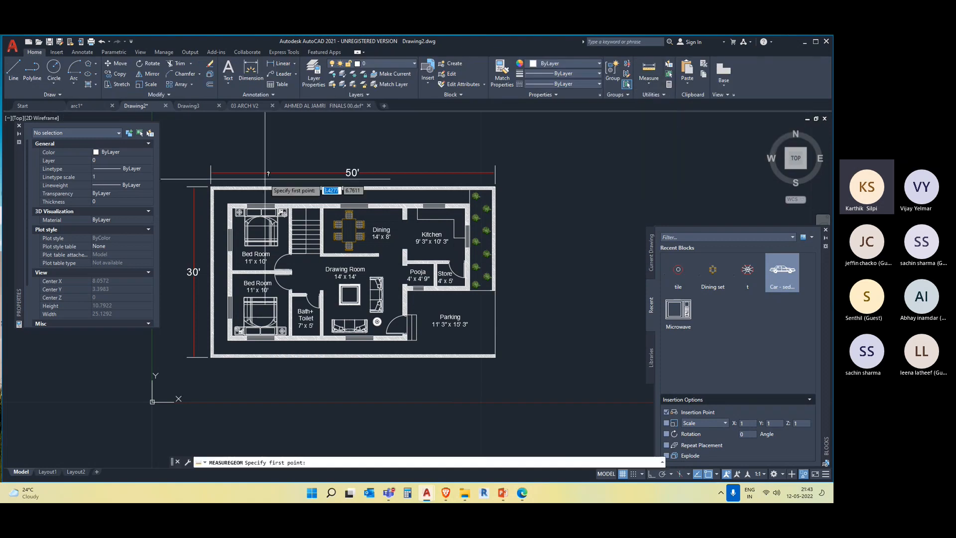
click(212, 172)
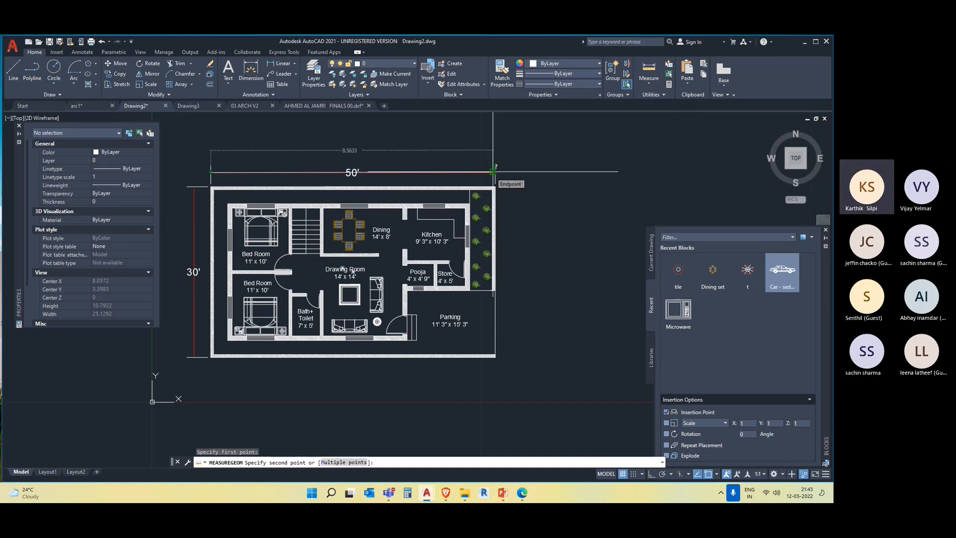
click(493, 172)
key(Escape)
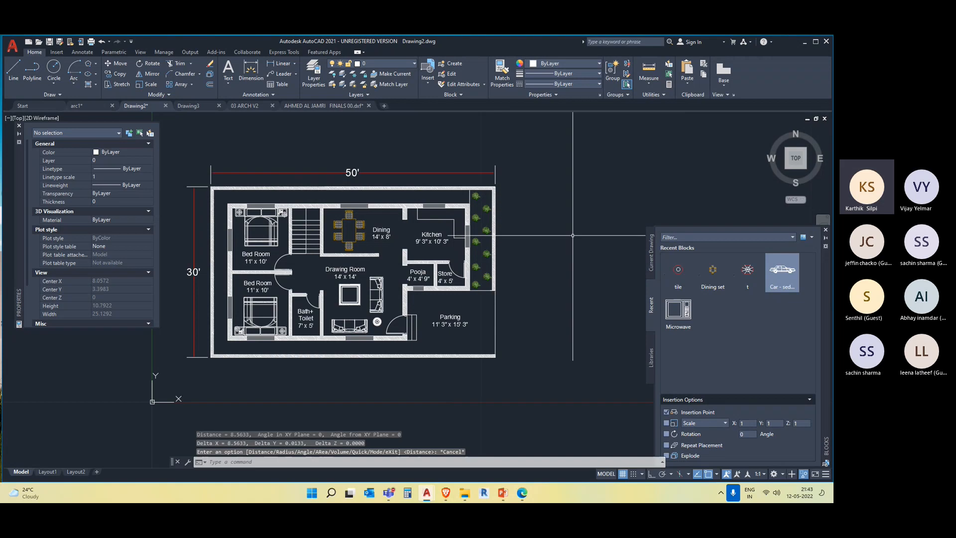
Step: Set the drawing units to Architectural length type with an insertion scale of Inches
text(un)
click(590, 255)
click(348, 193)
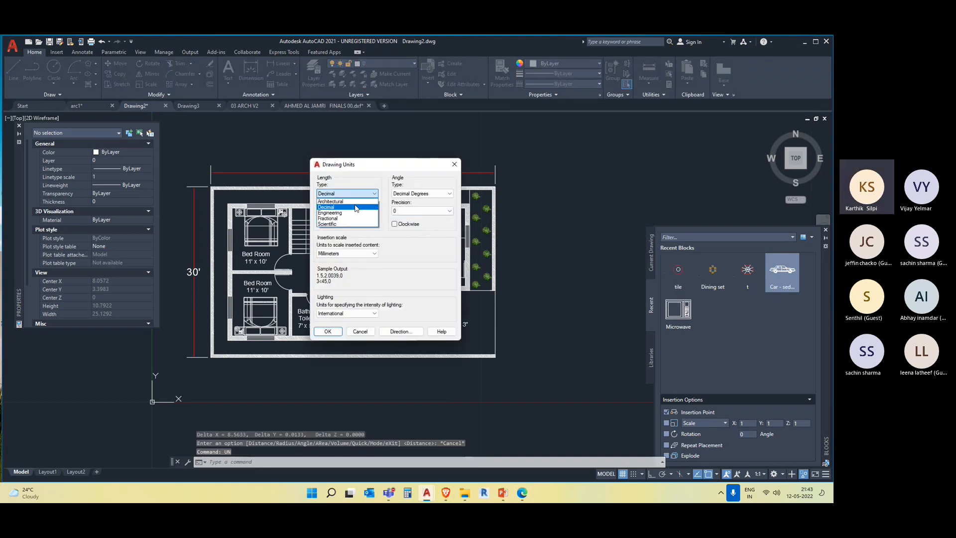
click(343, 201)
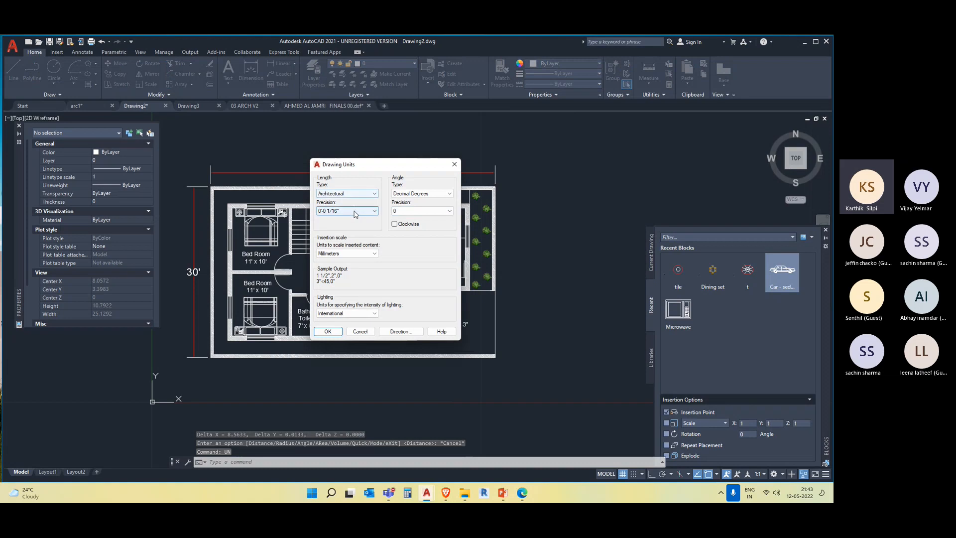
click(349, 253)
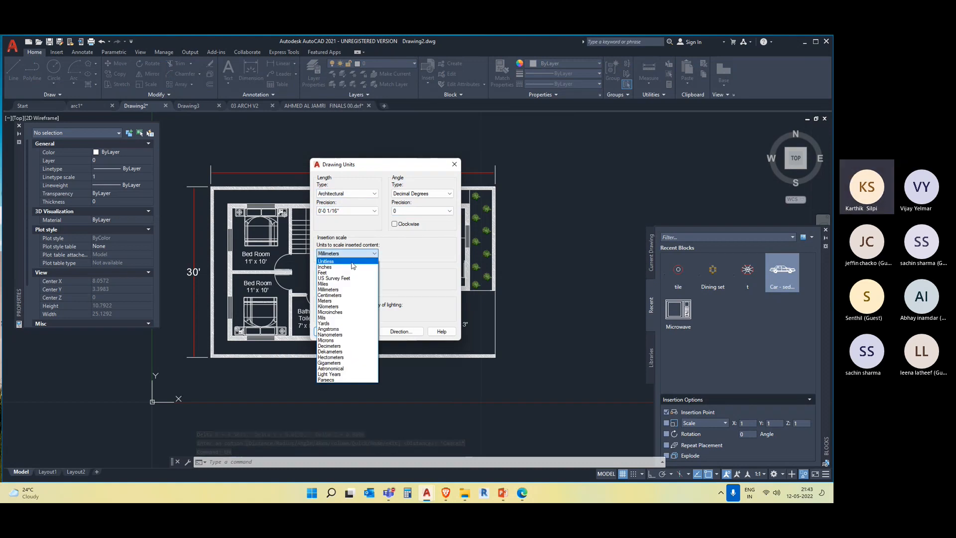
click(344, 267)
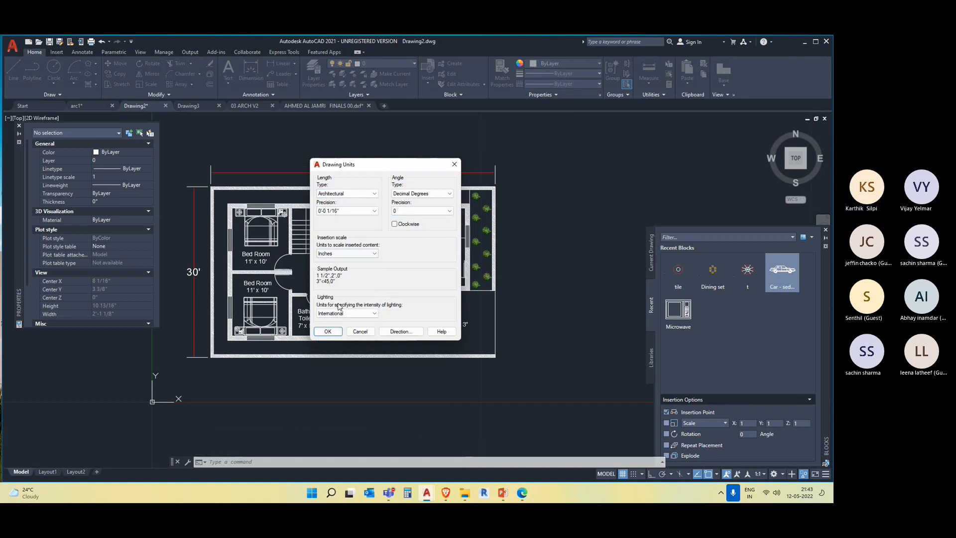
click(328, 332)
Step: Modify the ISO-25 dimension style so its primary unit format is Architectural
text(di)
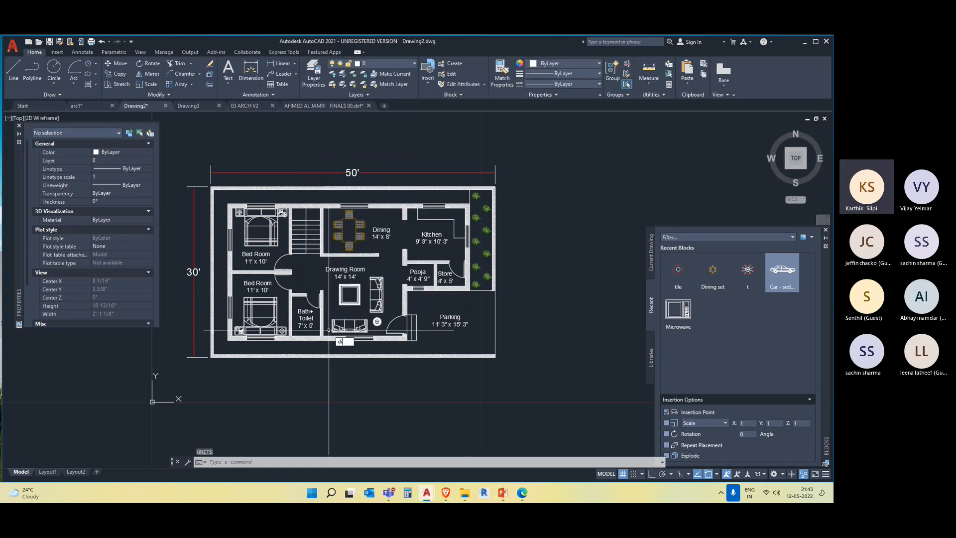
text(msty)
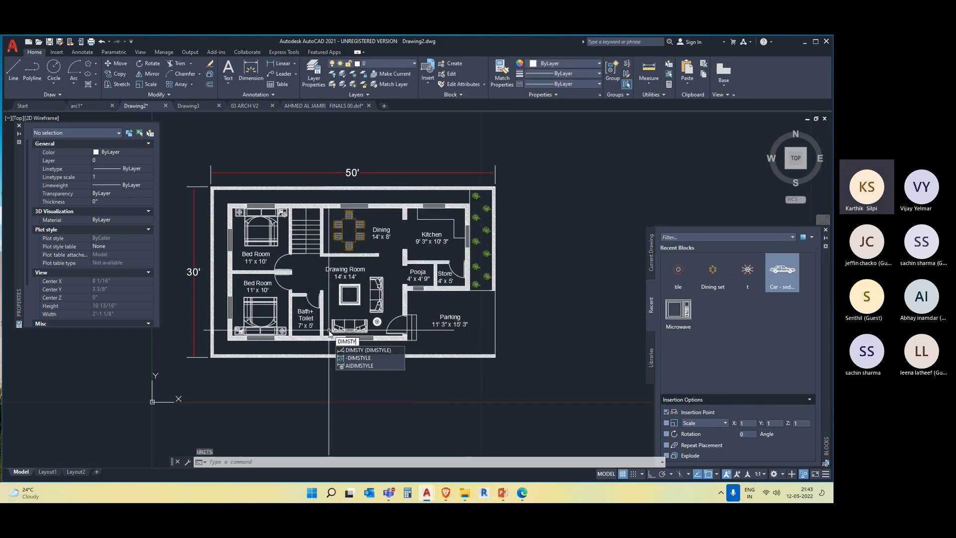
key(Return)
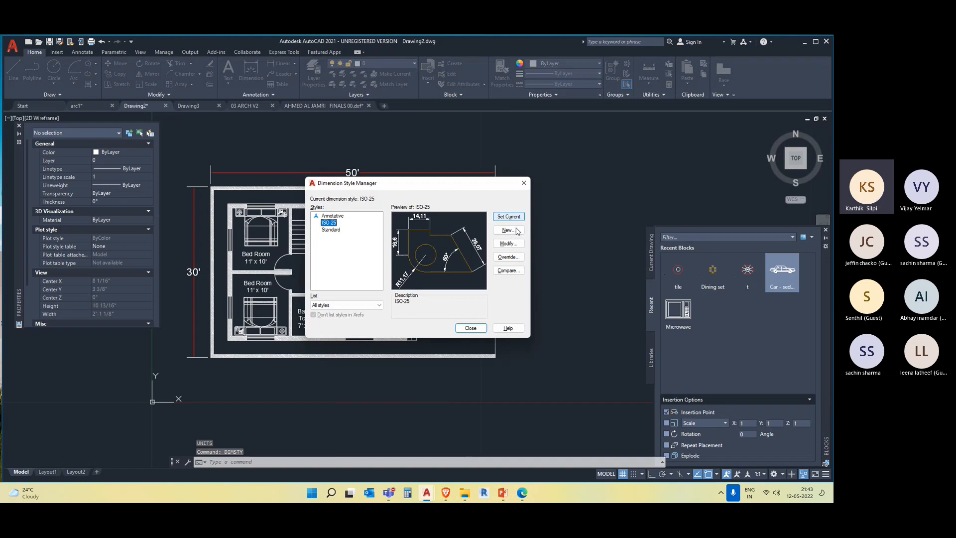
click(508, 243)
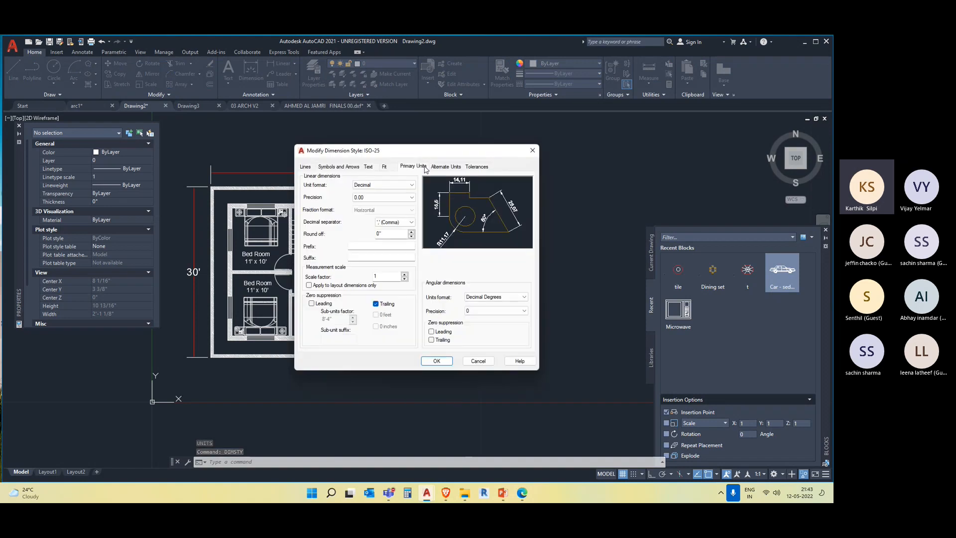
click(393, 185)
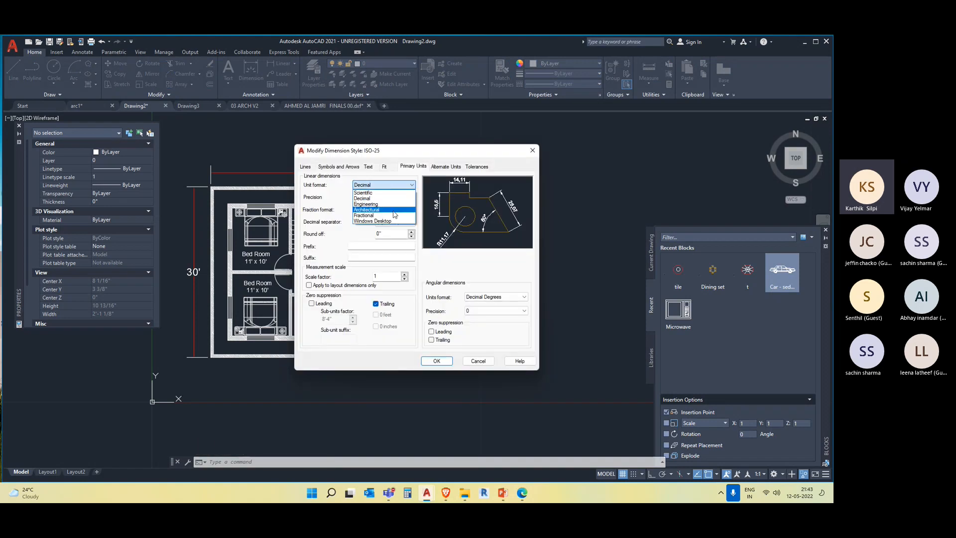
click(393, 209)
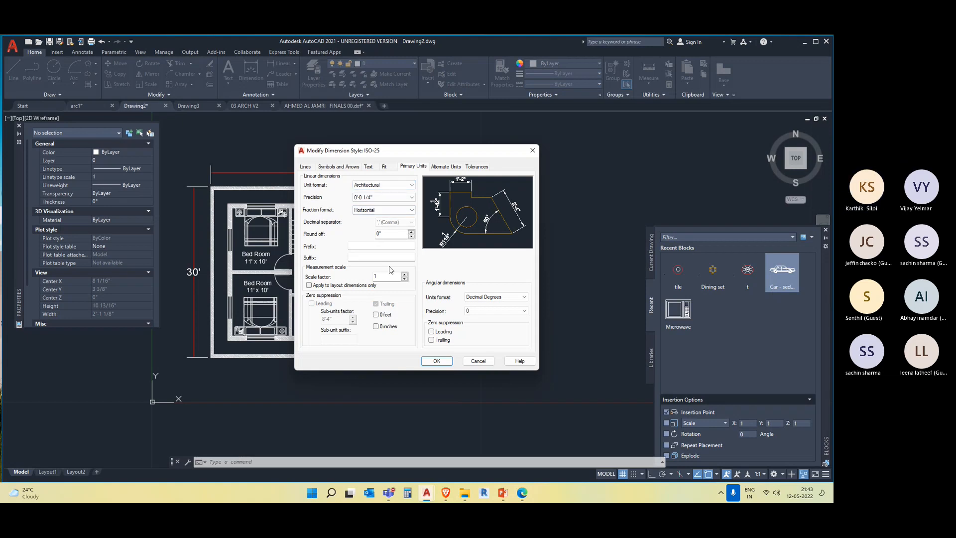
click(437, 360)
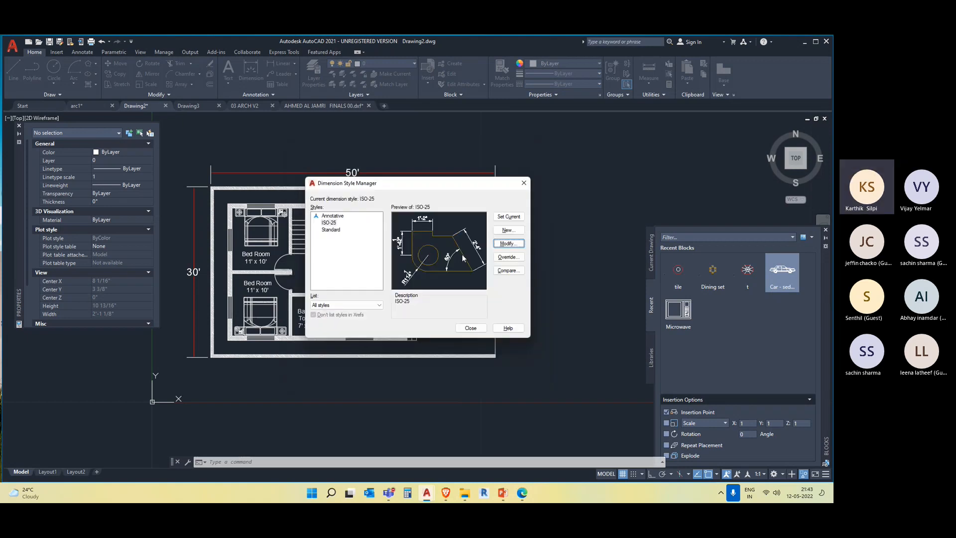
click(474, 327)
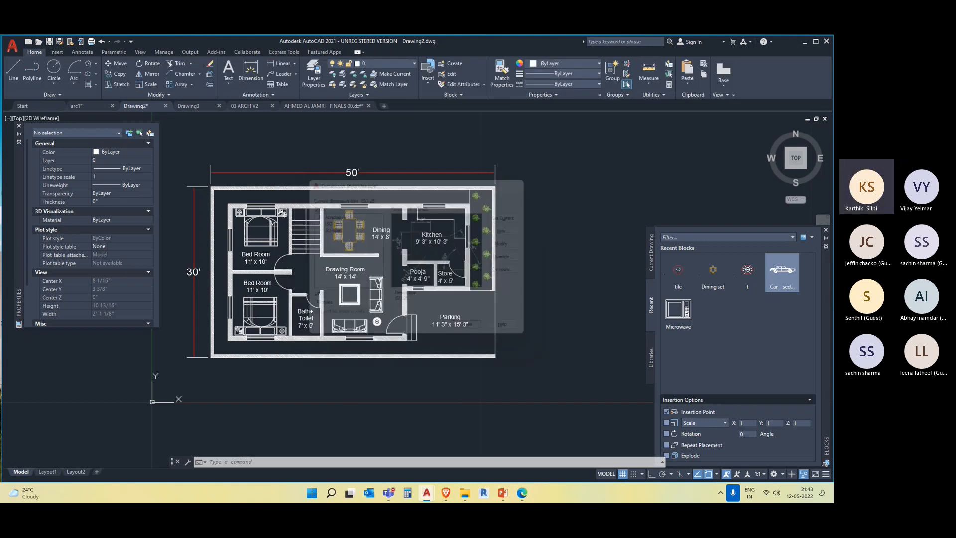
Step: Measure the 50' dimension line again from end to end in the new units
text(d)
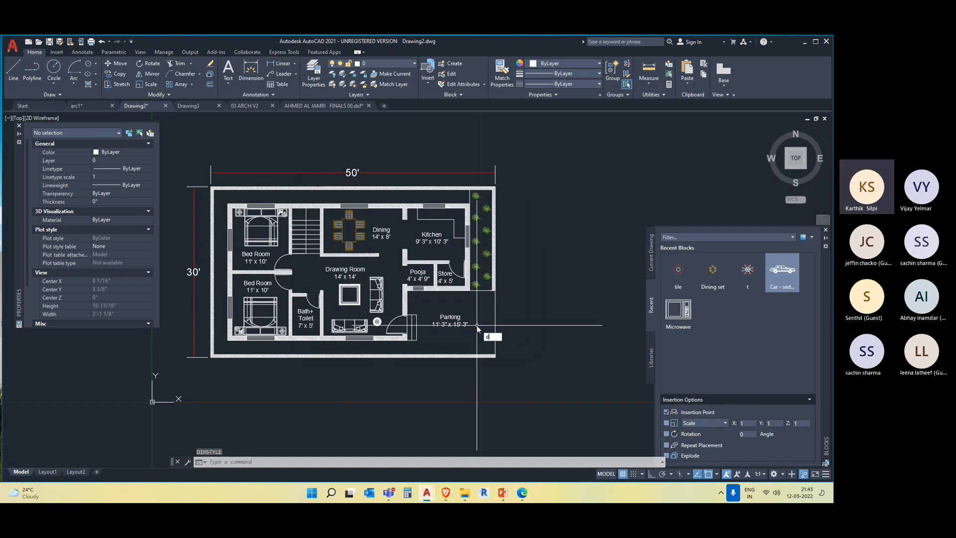
text(i)
key(Return)
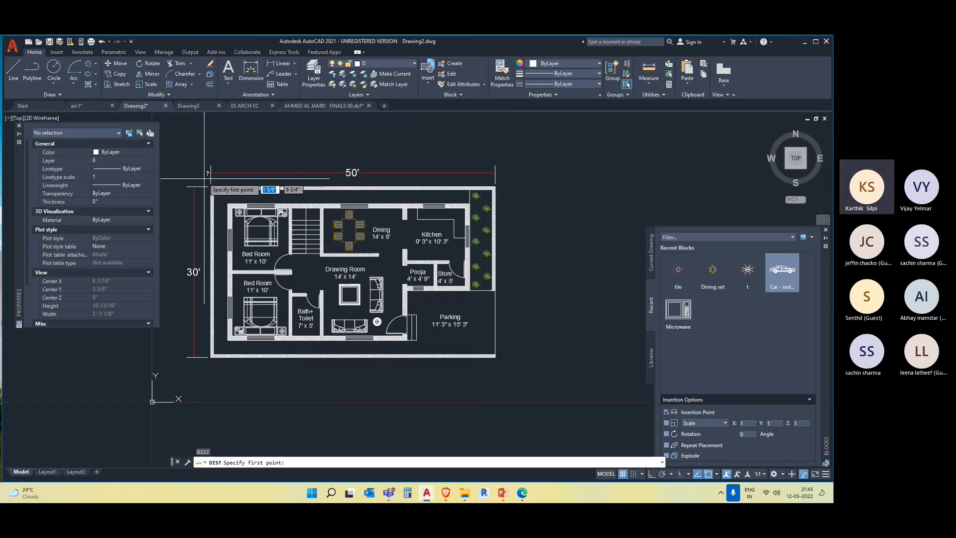
click(210, 173)
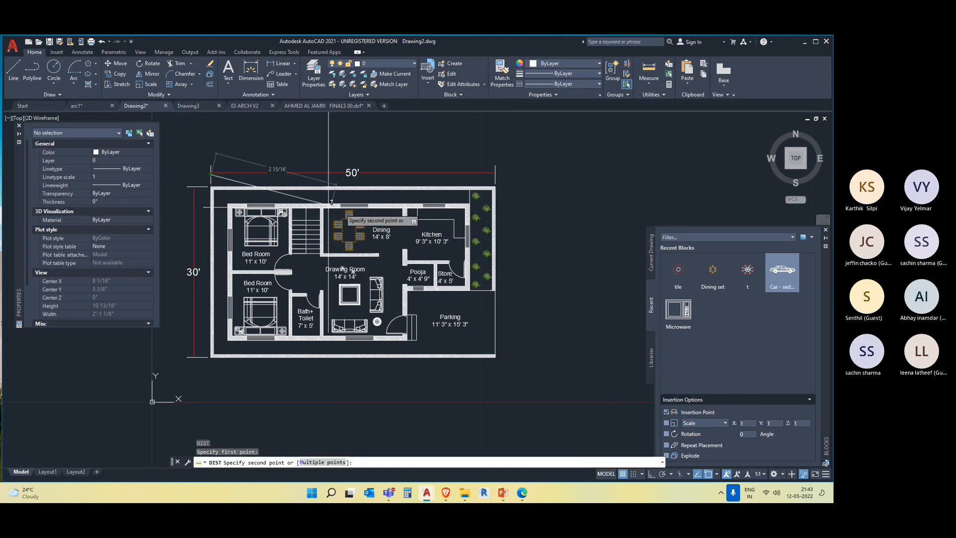
click(495, 172)
key(Escape)
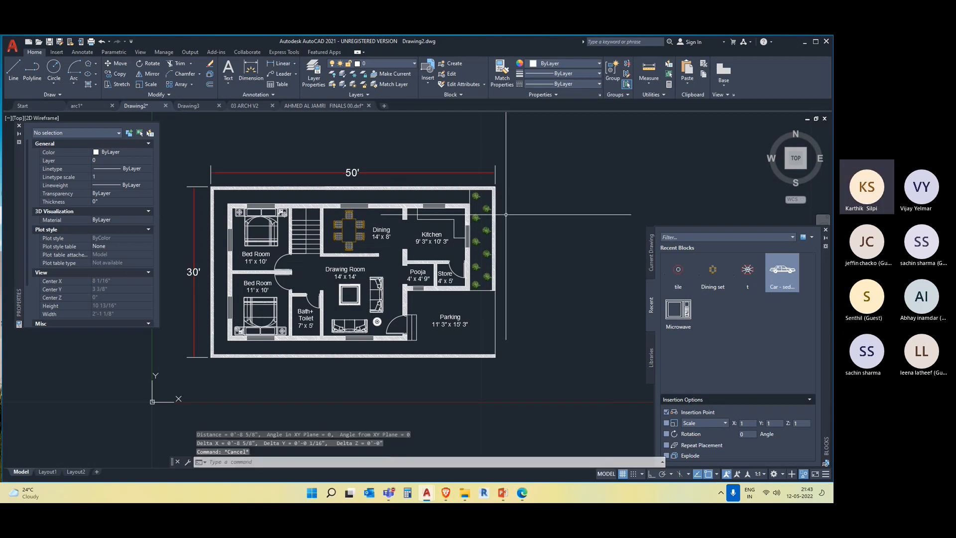
click(493, 371)
click(440, 301)
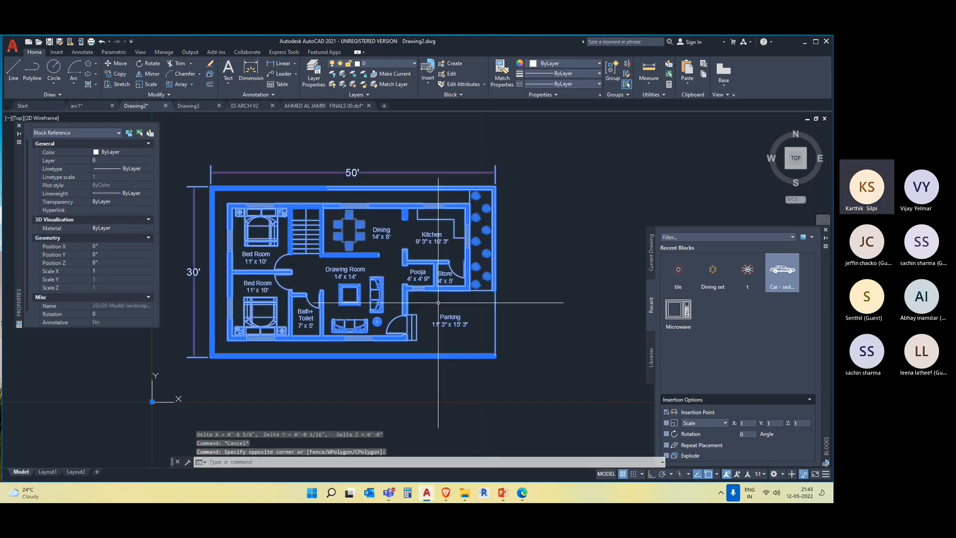
key(Escape)
scroll(532, 293, down, 2)
middle_drag(512, 292, 380, 269)
click(434, 333)
click(324, 262)
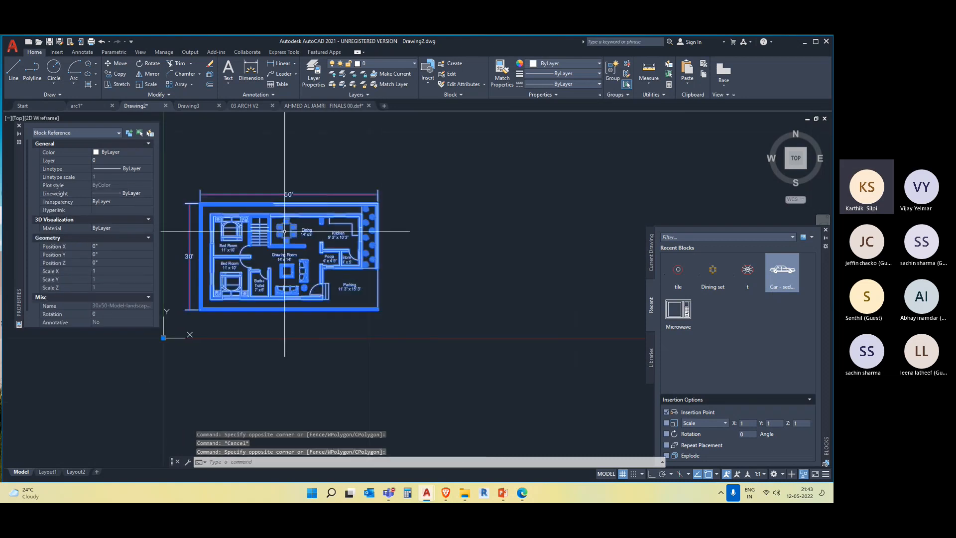
middle_drag(394, 213, 435, 234)
key(Escape)
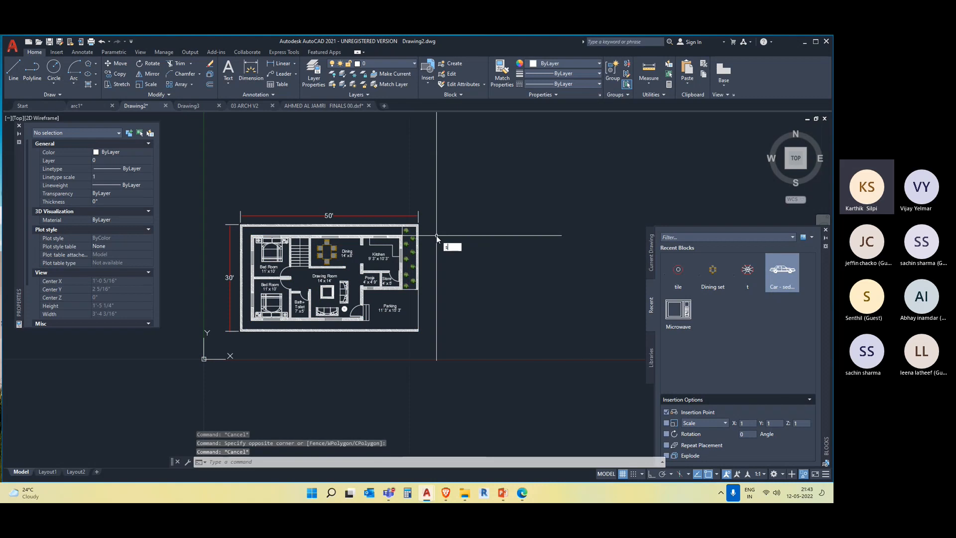
Step: Scale the floor plan block by reference from the left end of the 50' dimension line, using that line's full length as reference and 50' as new length
text(c)
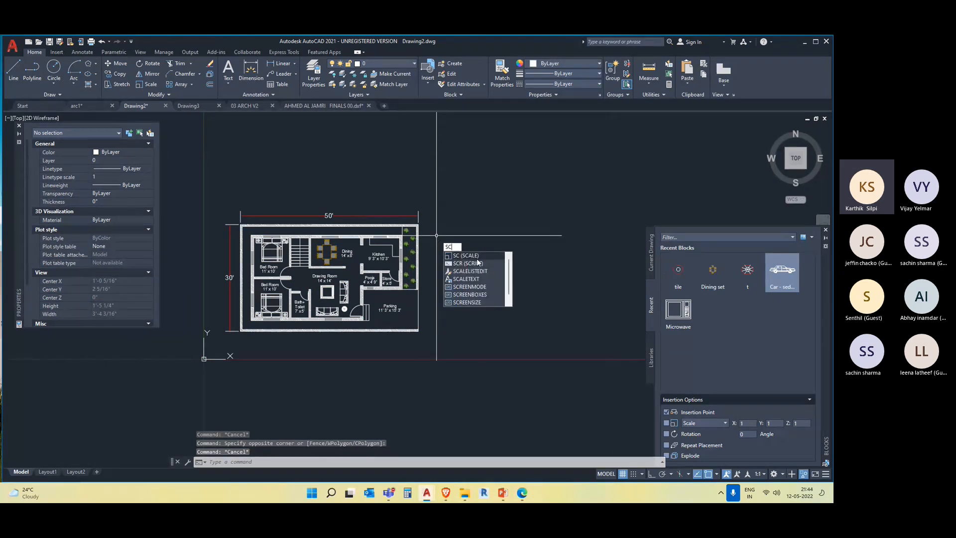
key(Return)
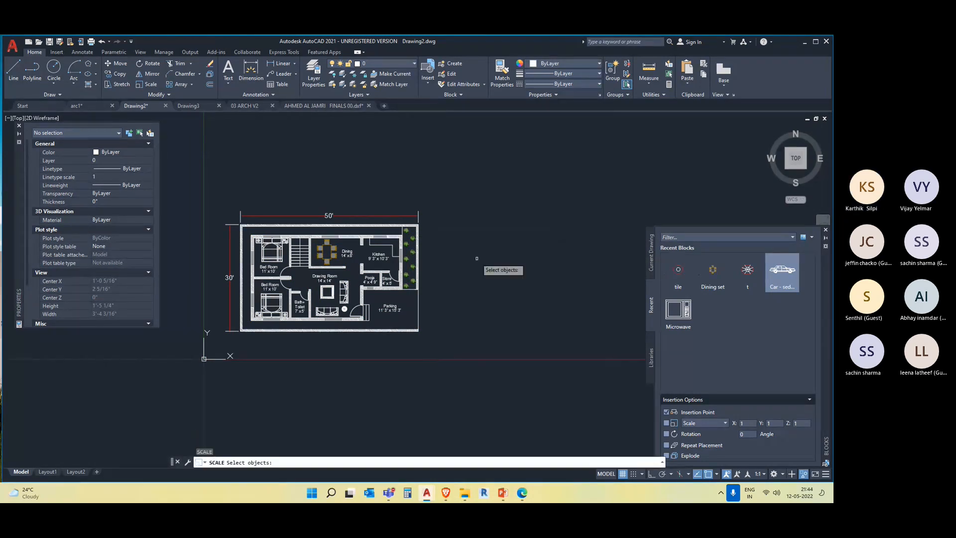
click(263, 236)
key(Return)
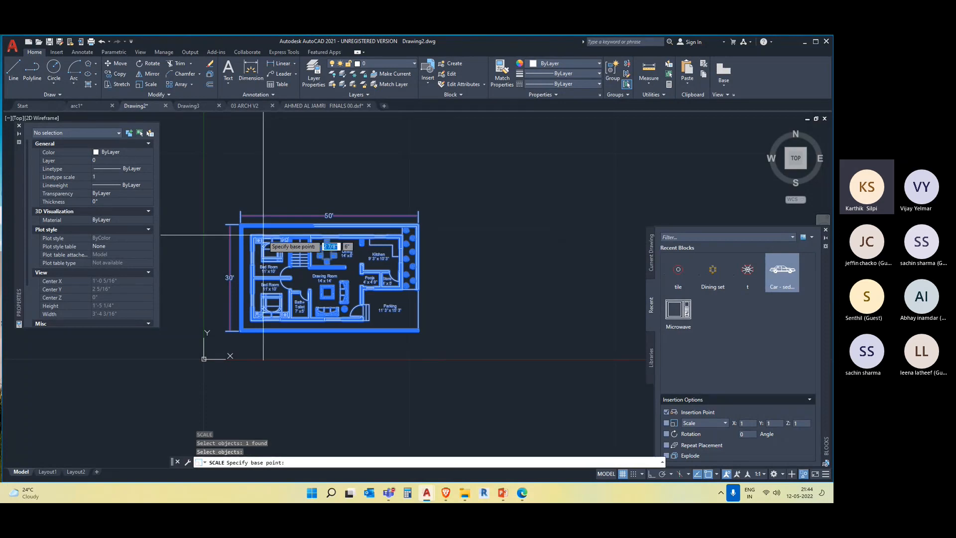
scroll(240, 211, up, 4)
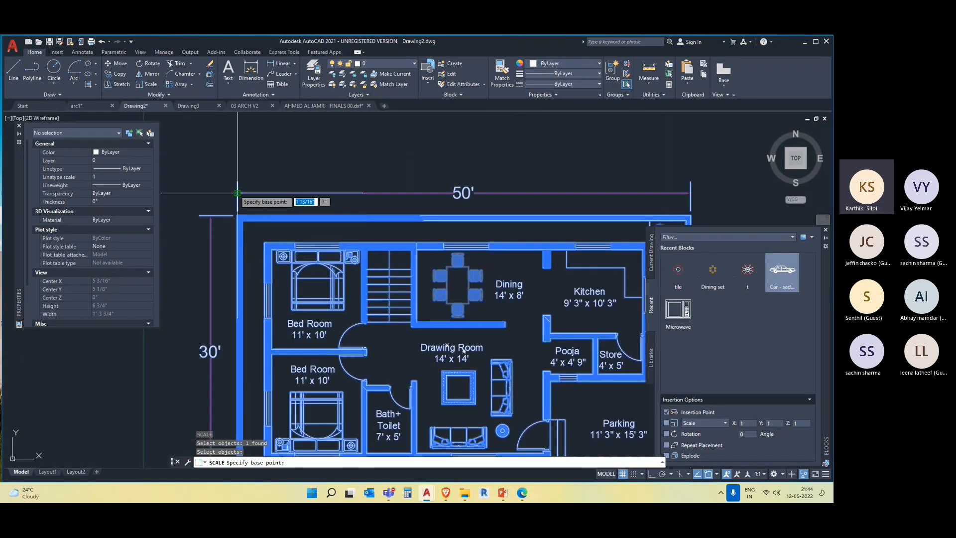
click(237, 193)
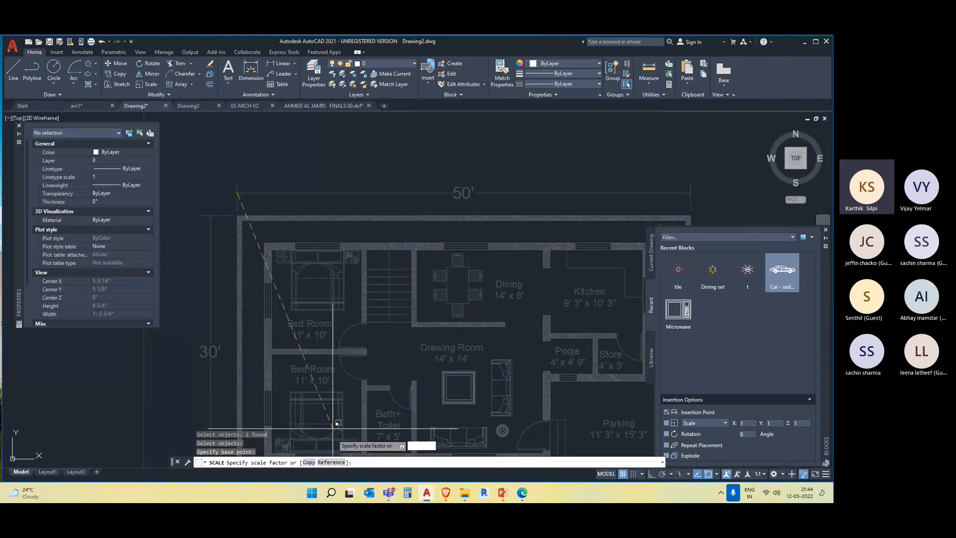
click(330, 462)
middle_drag(321, 268, 290, 260)
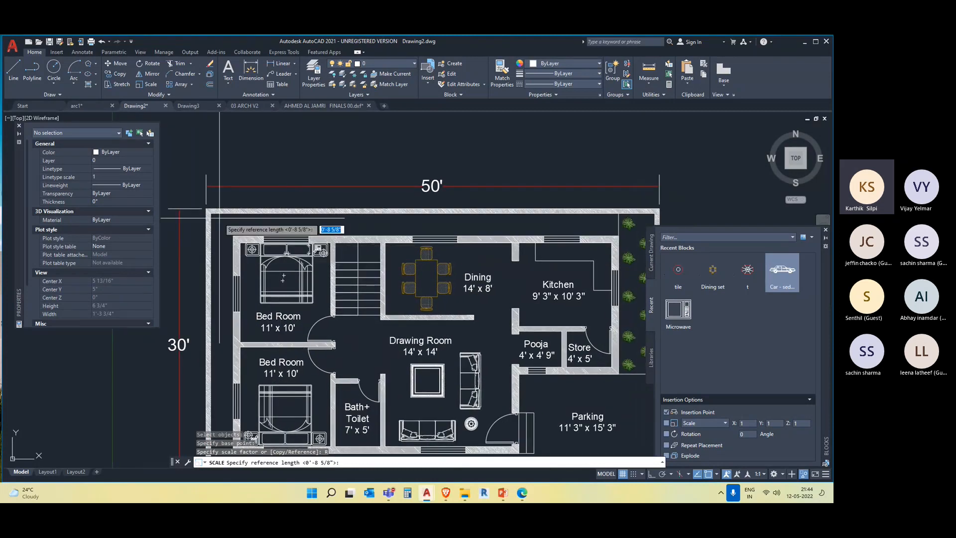
middle_drag(458, 220, 414, 202)
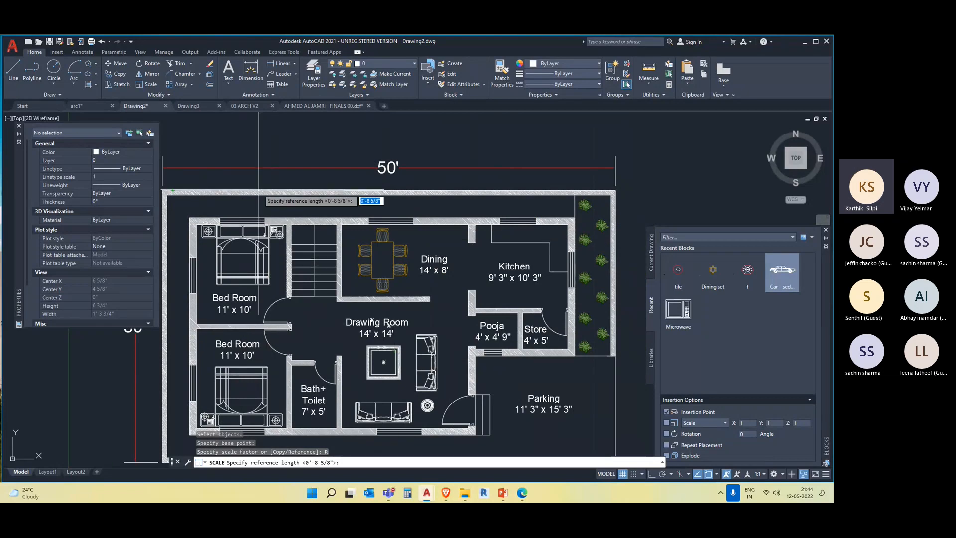
scroll(314, 282, down, 2)
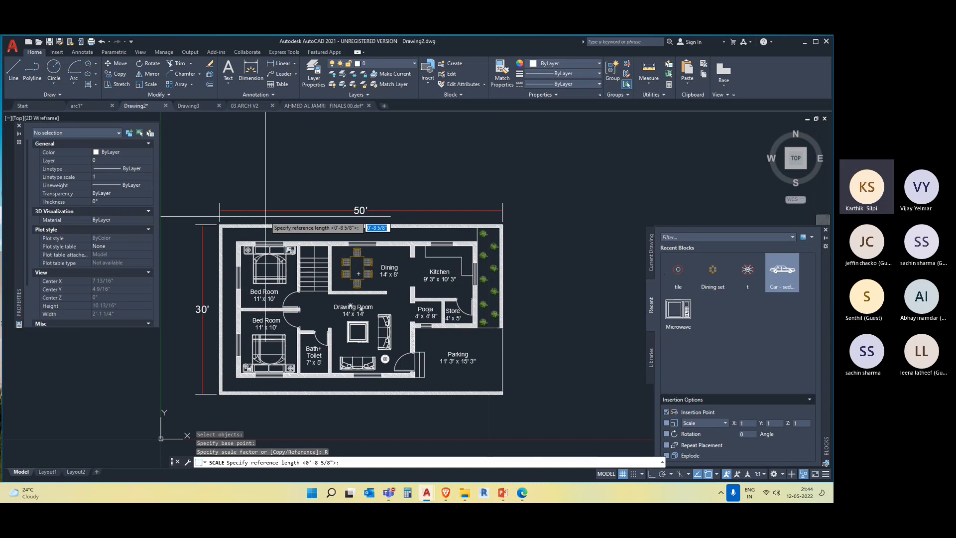
click(220, 211)
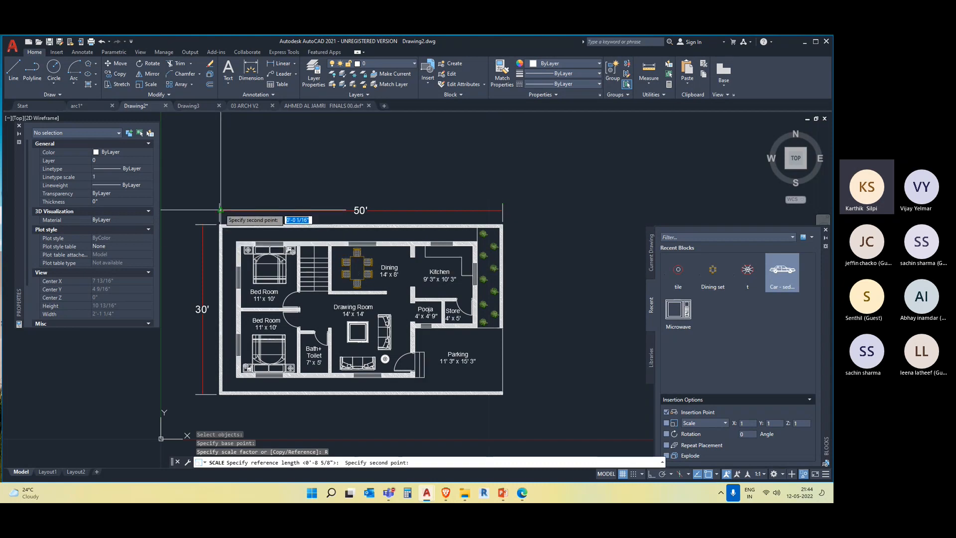
click(500, 211)
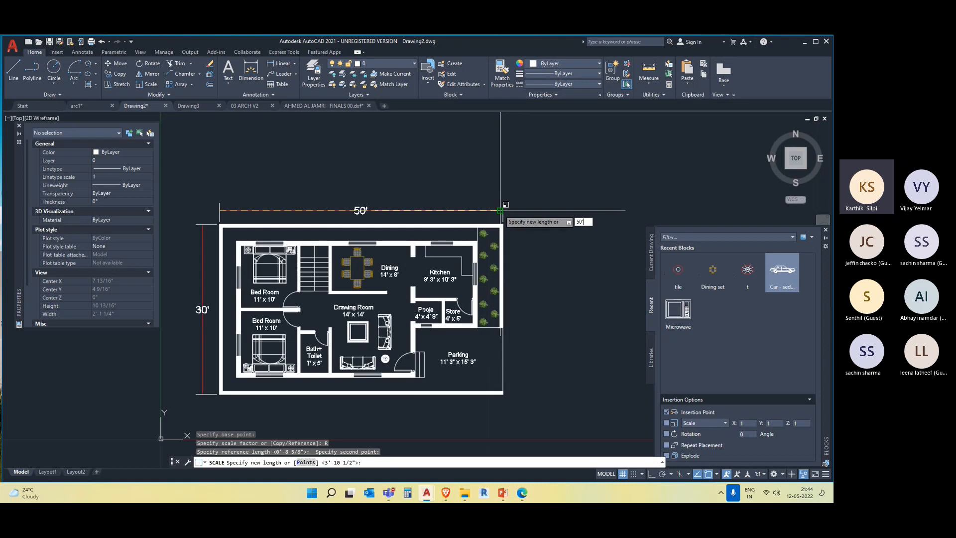
text(50')
key(Return)
scroll(473, 239, down, 6)
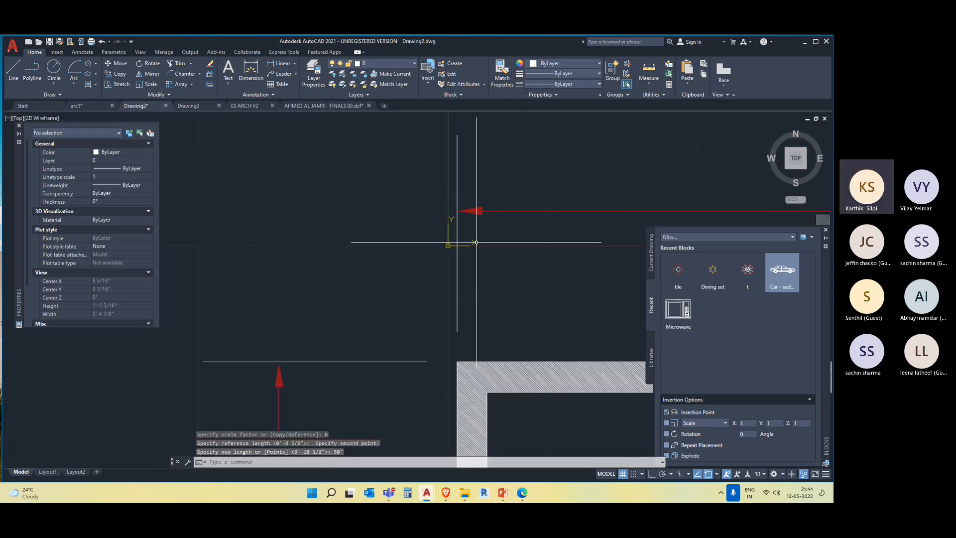
Step: Measure the 50' dimension line above the scaled floor plan from its left end to its right end
scroll(472, 242, down, 7)
scroll(518, 260, up, 5)
middle_drag(406, 238, 456, 301)
text(di)
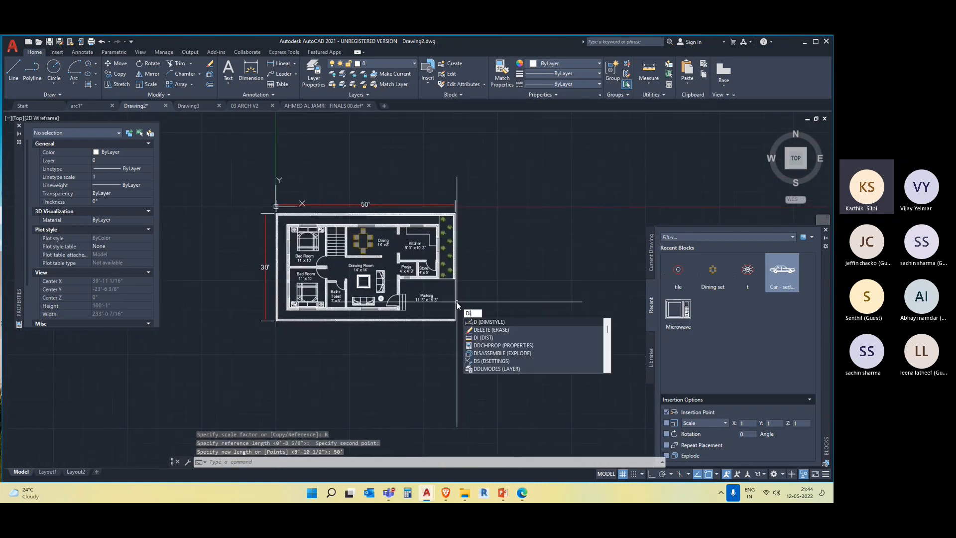
key(Return)
scroll(276, 205, up, 4)
click(270, 203)
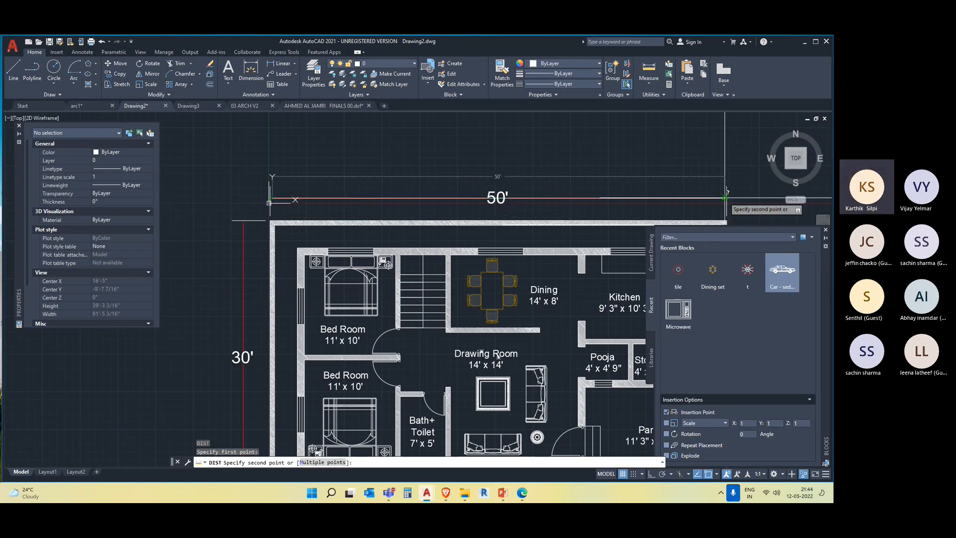
key(Escape)
key(Escape)
middle_drag(493, 226, 504, 162)
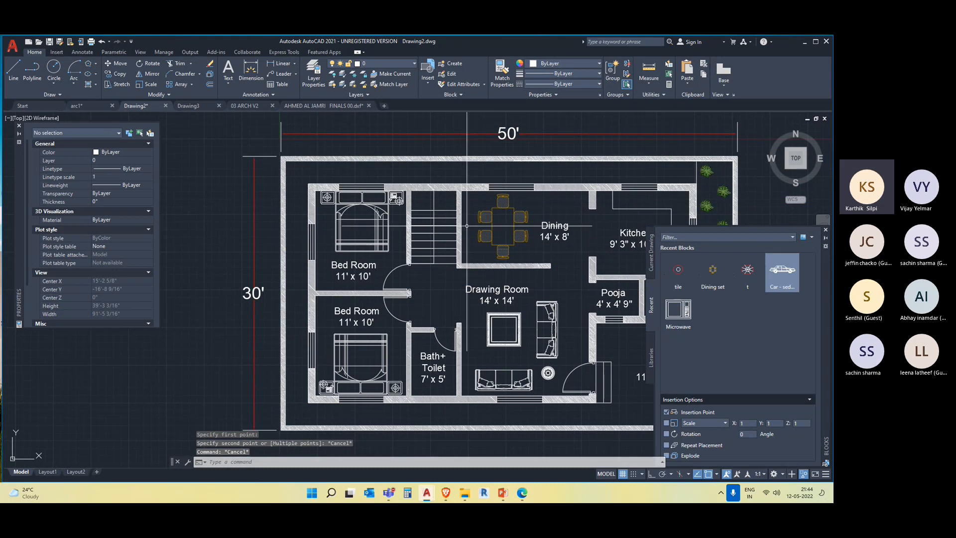
Step: Measure the 30' dimension line beside the floor plan from its upper end to its lower end
scroll(457, 261, down, 3)
middle_drag(456, 262, 433, 231)
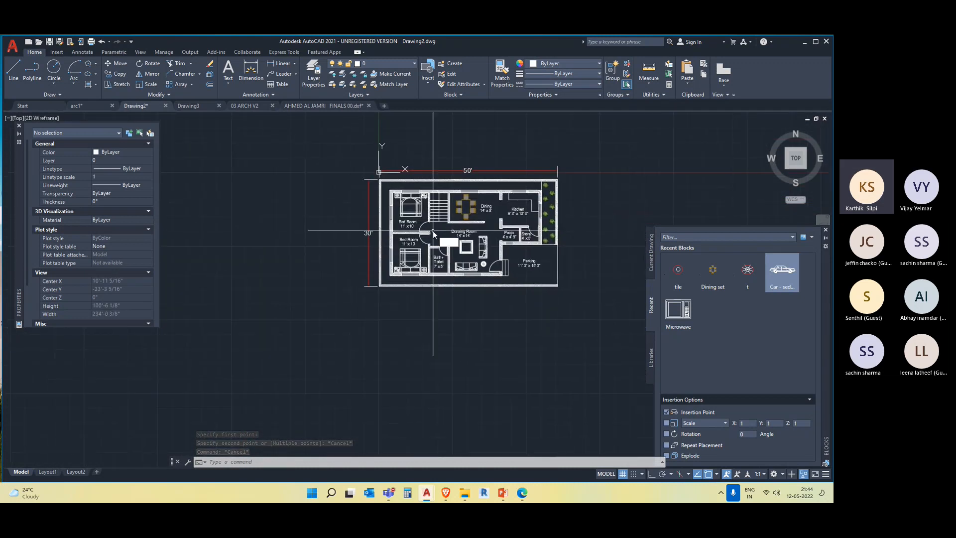
key(Return)
scroll(379, 167, up, 4)
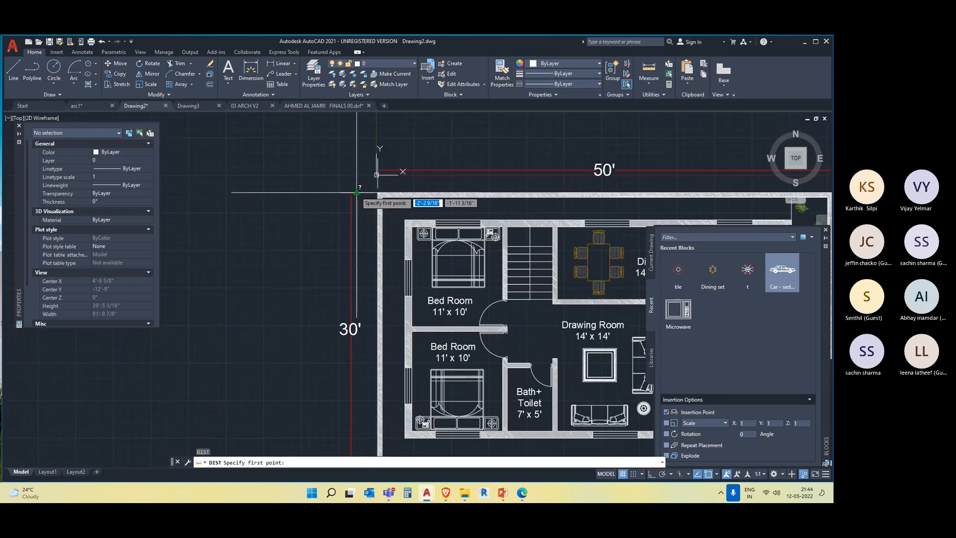
click(350, 193)
scroll(388, 312, down, 1)
middle_drag(374, 340, 371, 171)
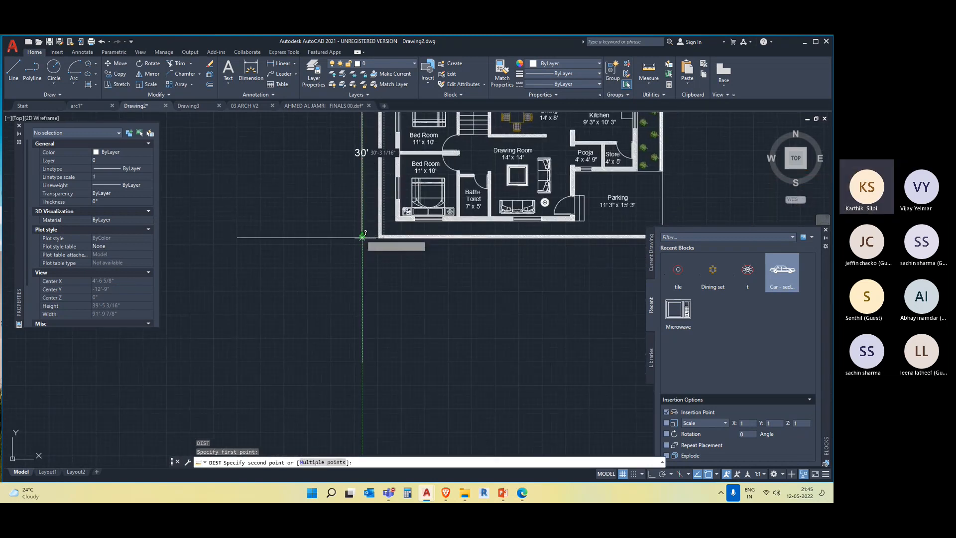
scroll(362, 236, up, 4)
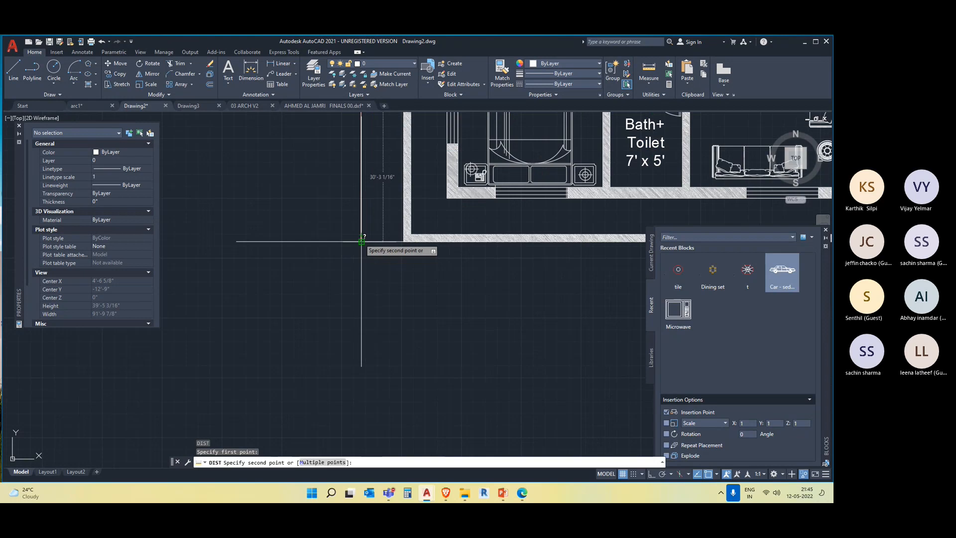
scroll(361, 242, down, 6)
key(Escape)
middle_drag(450, 244, 390, 285)
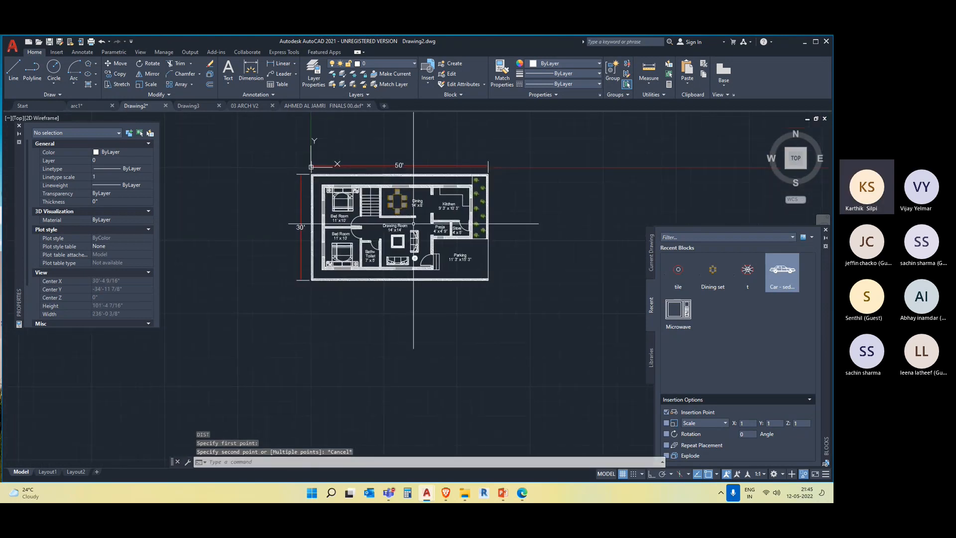
Step: Undo the distance checks and the reference scaling of the floor plan block
click(512, 309)
click(344, 228)
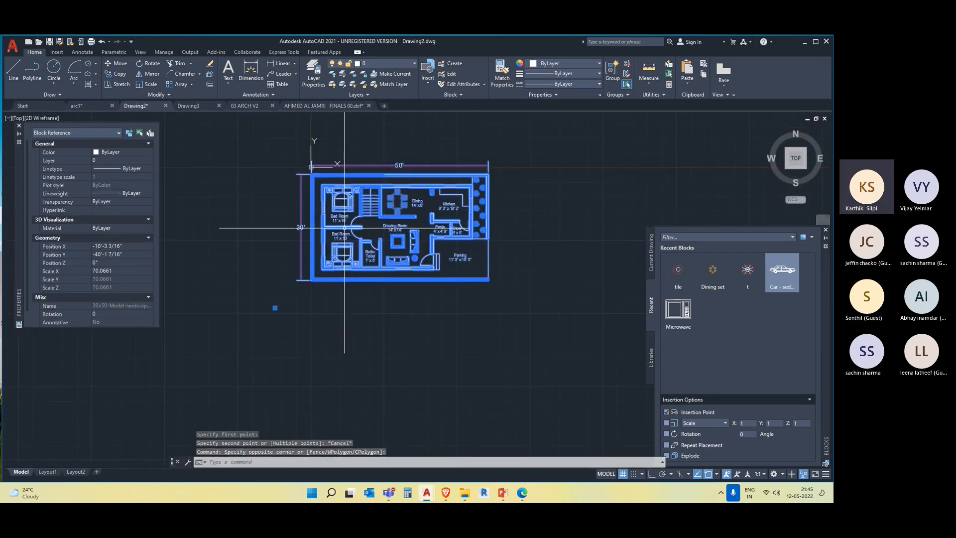
key(ctrl+z)
key(ctrl+z)
key(ctrl+z)
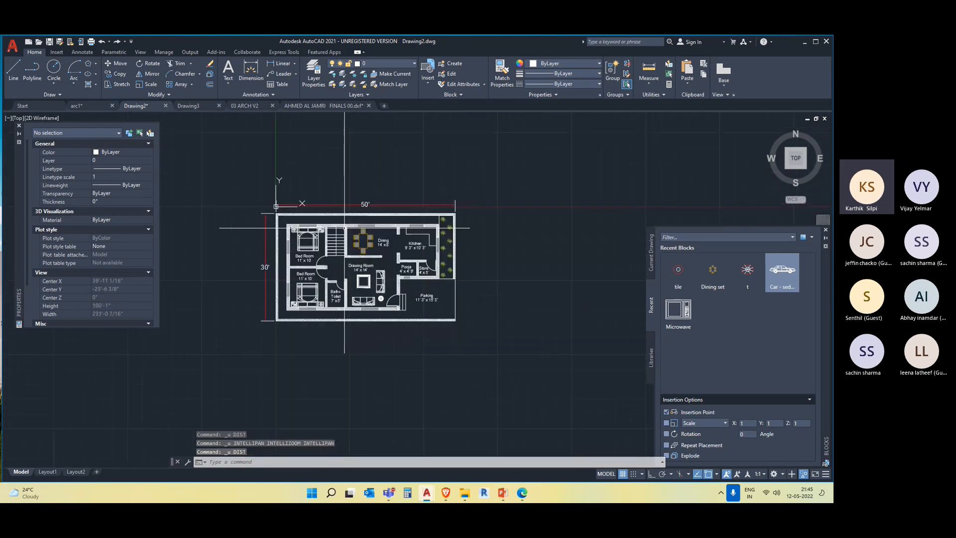
key(ctrl+z)
key(ctrl+z)
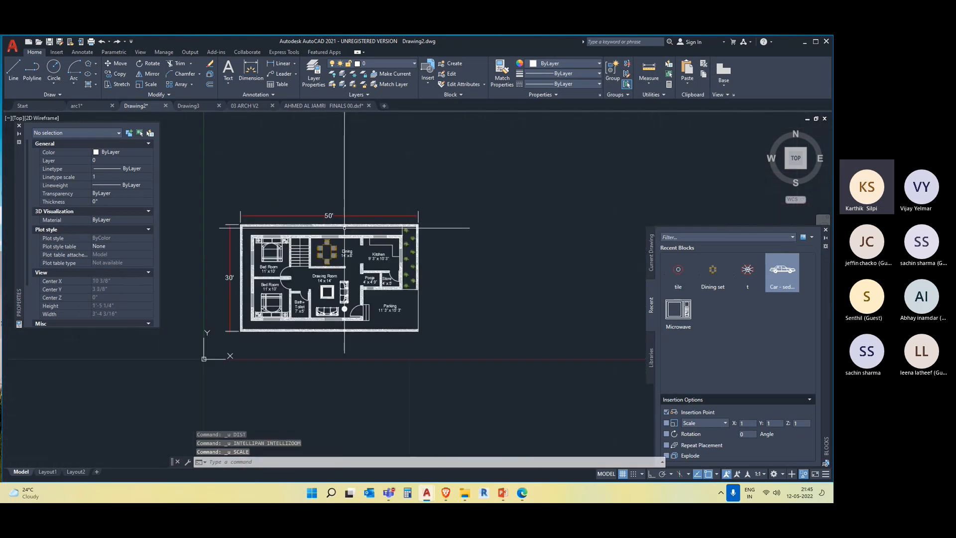
Step: Review the drawing units for Architectural length type and Inches insertion scale, and accept them as they are
text(u)
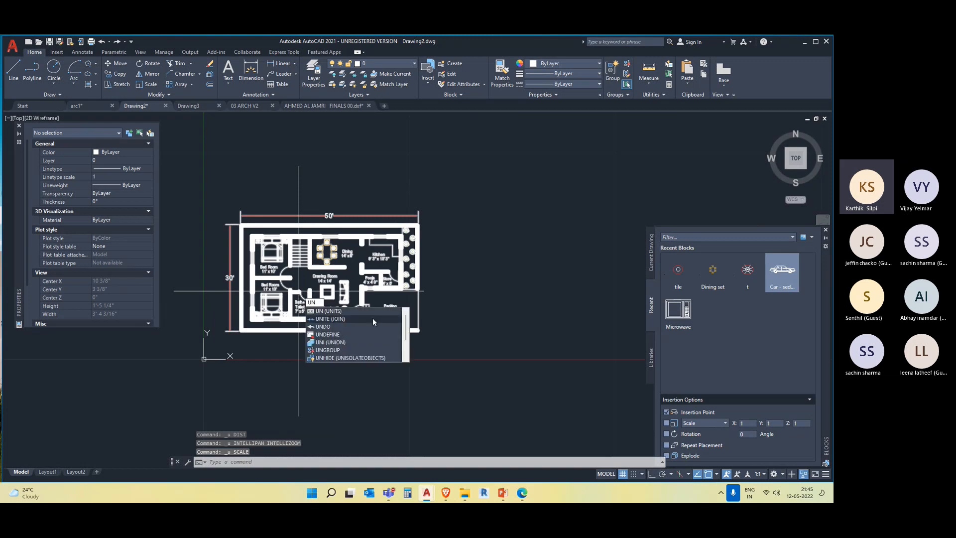
key(Return)
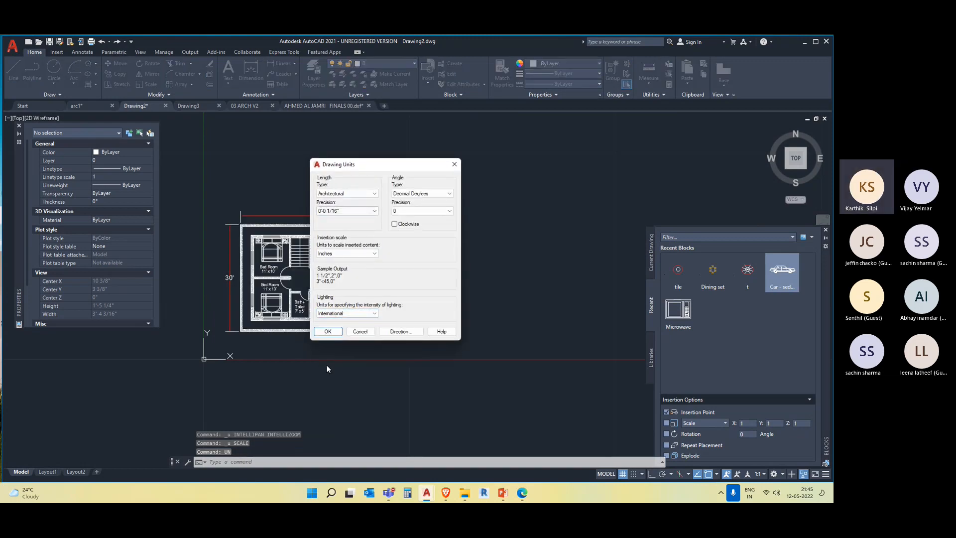
click(333, 334)
Step: Review the primary units of the ISO-25 dimension style and close the style manager
text(dimaty)
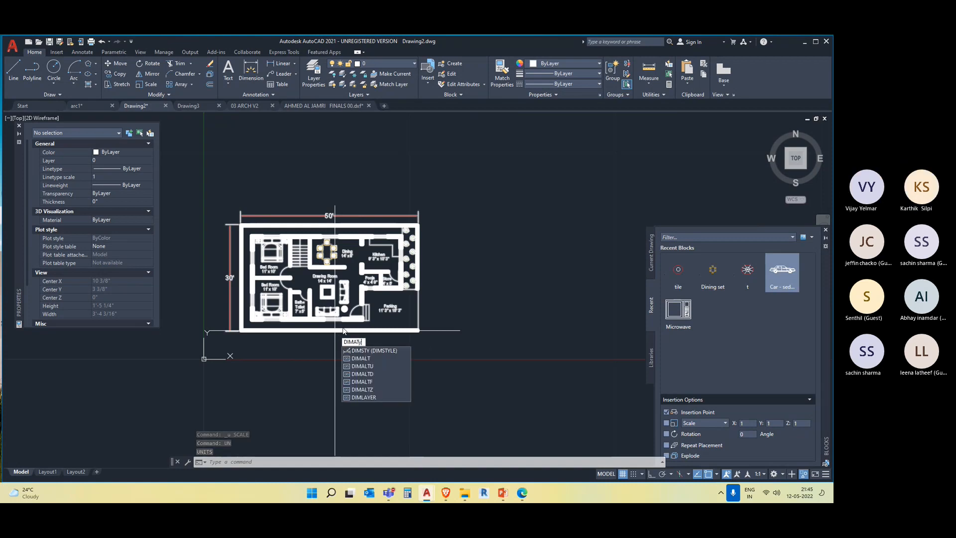
key(Return)
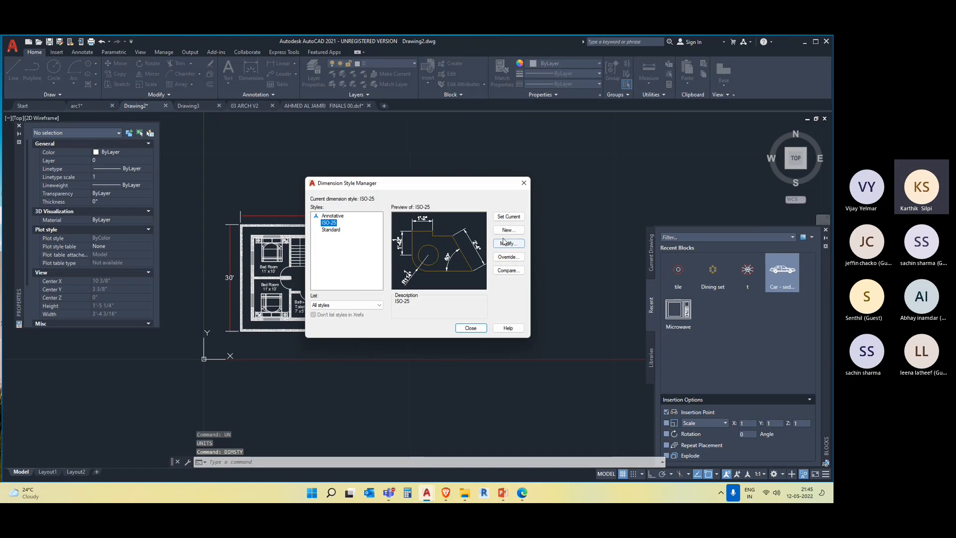
click(508, 244)
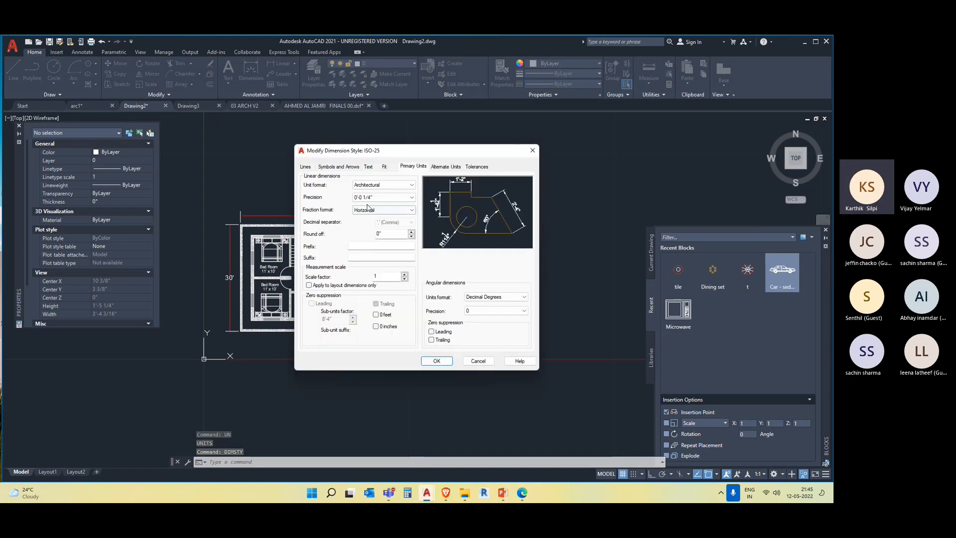
click(436, 360)
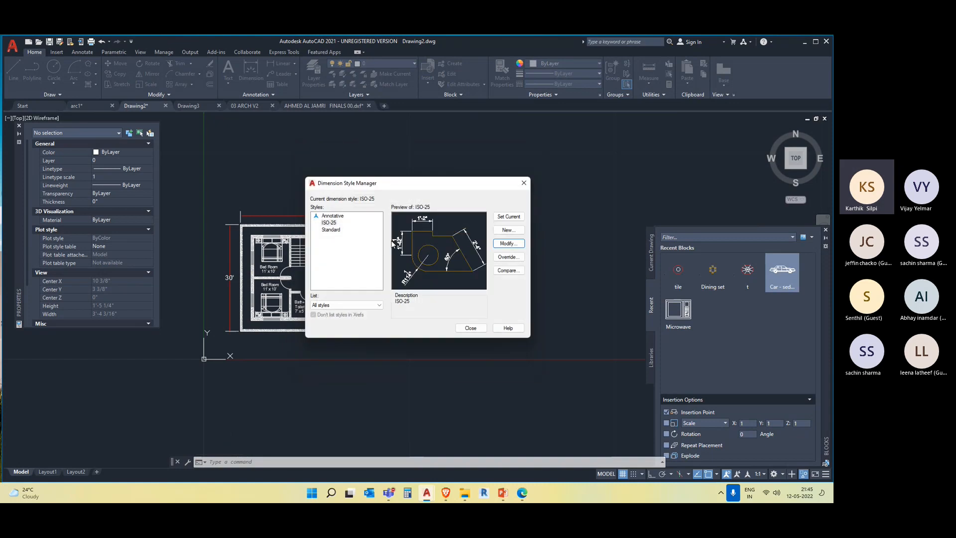
click(471, 328)
click(472, 329)
Step: Move the floor plan block up and to the right, away from the origin
click(355, 254)
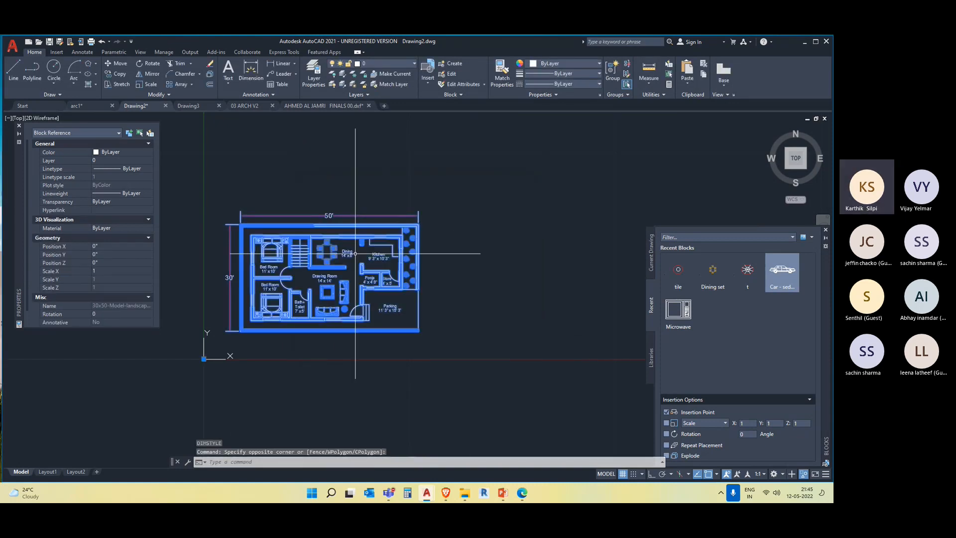
key(Return)
click(355, 254)
scroll(456, 264, down, 5)
middle_drag(455, 264, 258, 351)
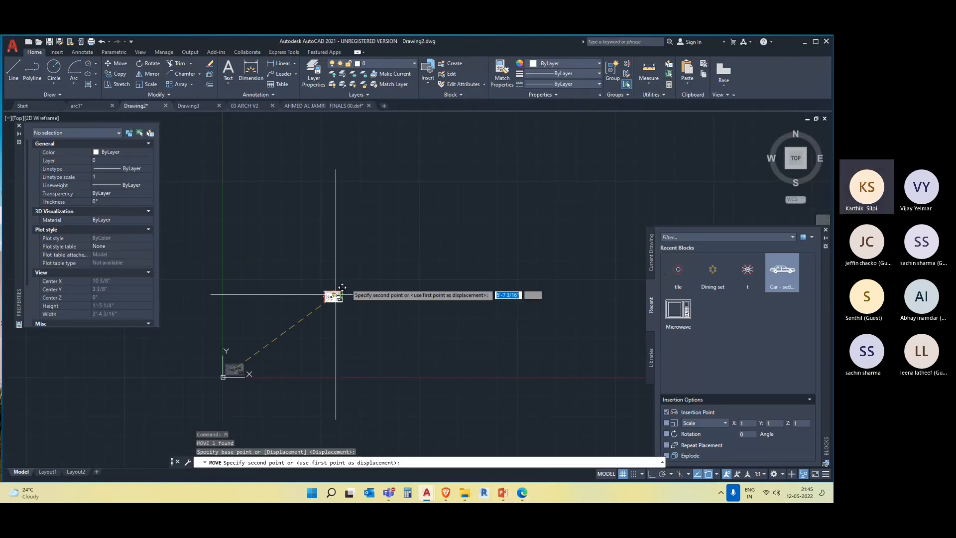
click(367, 250)
key(Escape)
Step: Measure the unscaled plan's 50' dimension line from end to end
scroll(375, 255, up, 8)
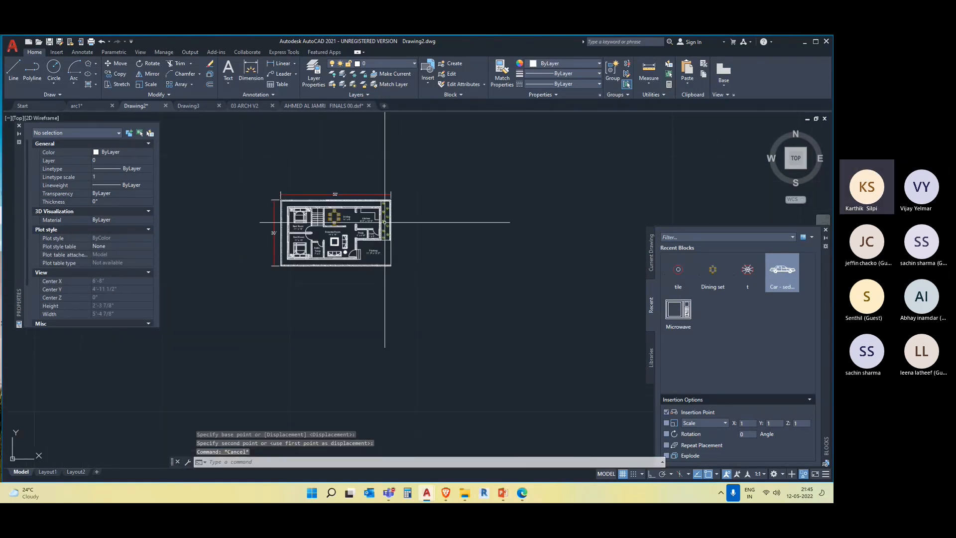
text(dist)
key(Return)
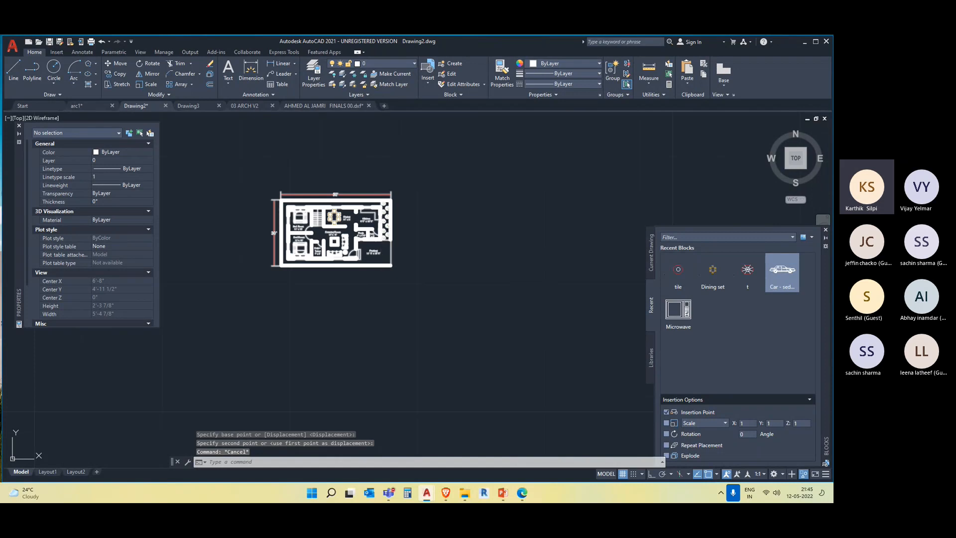
scroll(301, 190, up, 4)
click(252, 206)
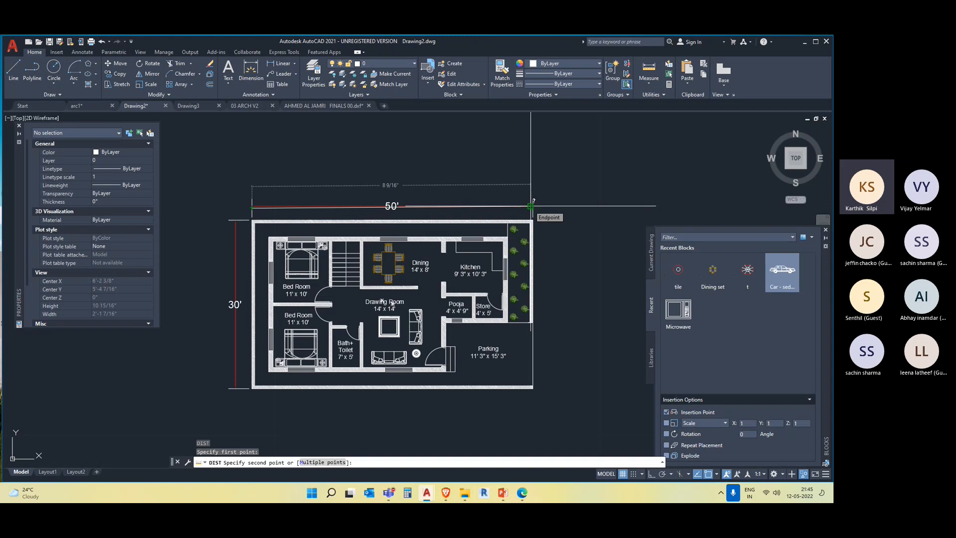
key(Escape)
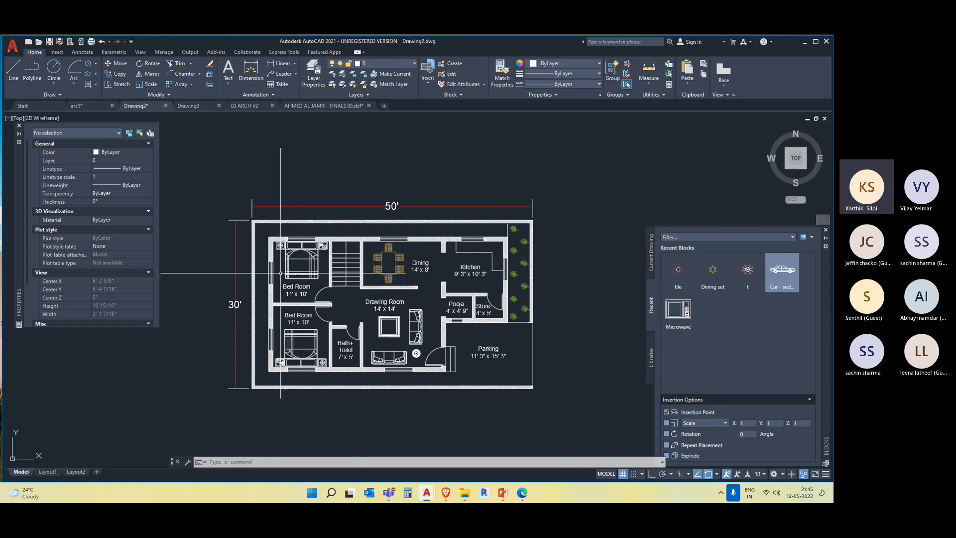
Step: Scale the floor plan block by reference from the left end of the 50' dimension line, using that line as reference length and 50' as new length
middle_drag(417, 370, 402, 348)
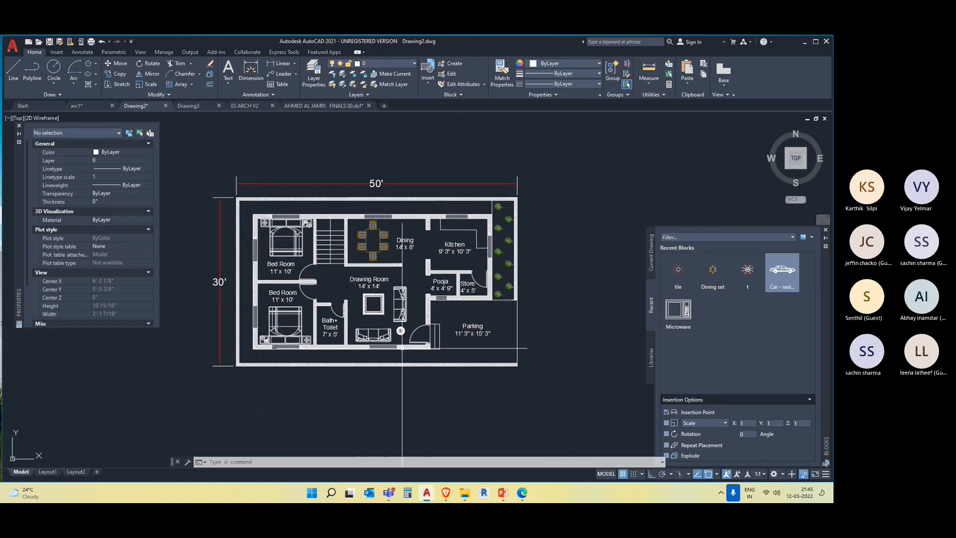
text(i)
key(BackSpace)
key(BackSpace)
text(sc)
key(Return)
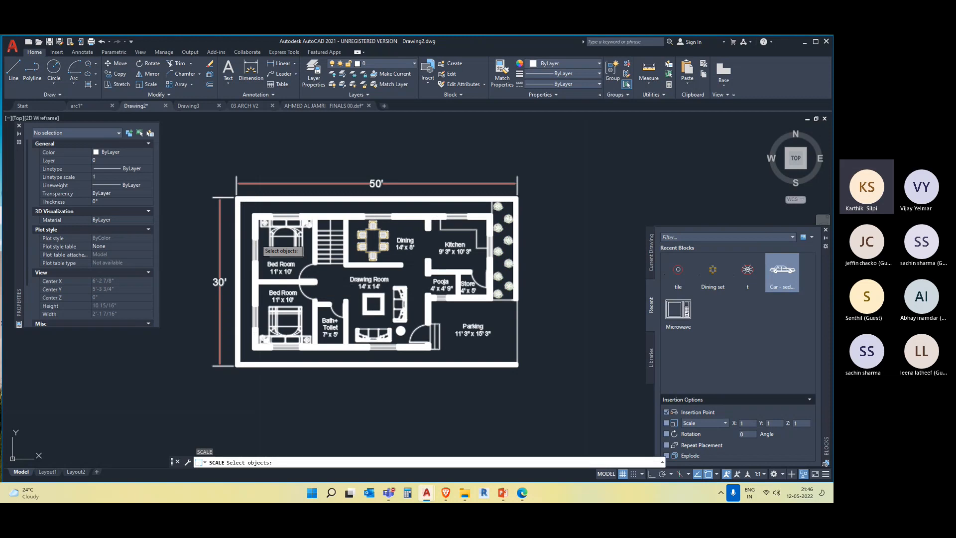
click(259, 243)
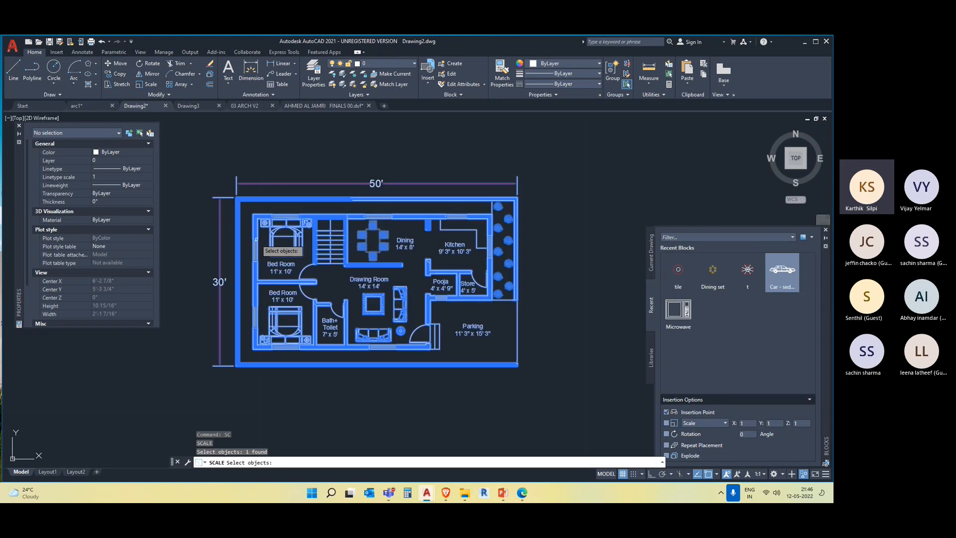
key(Return)
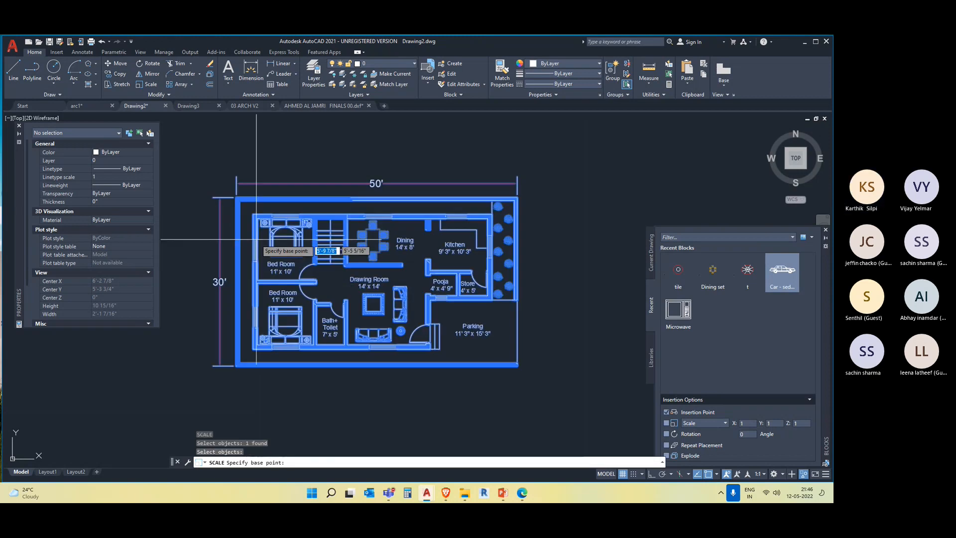
scroll(232, 190, up, 5)
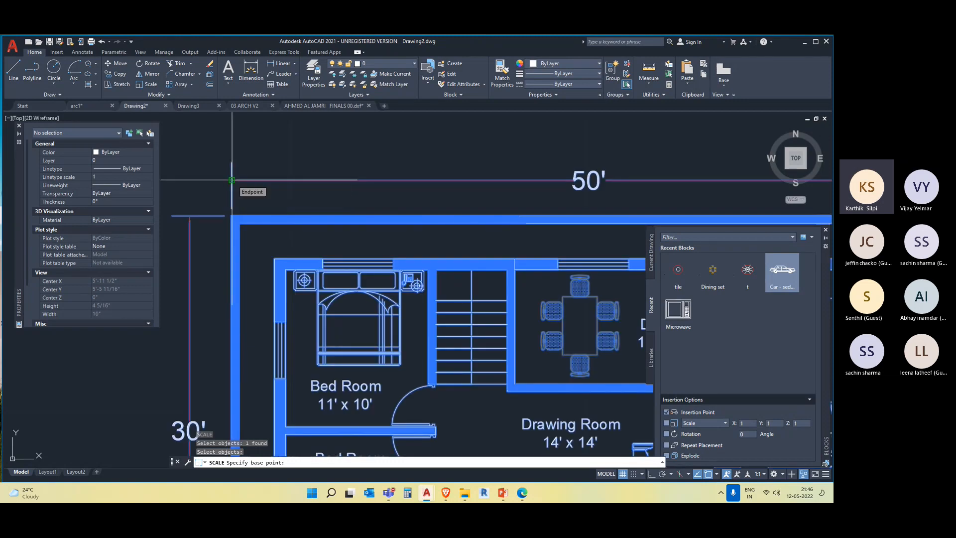
click(232, 181)
scroll(232, 180, down, 5)
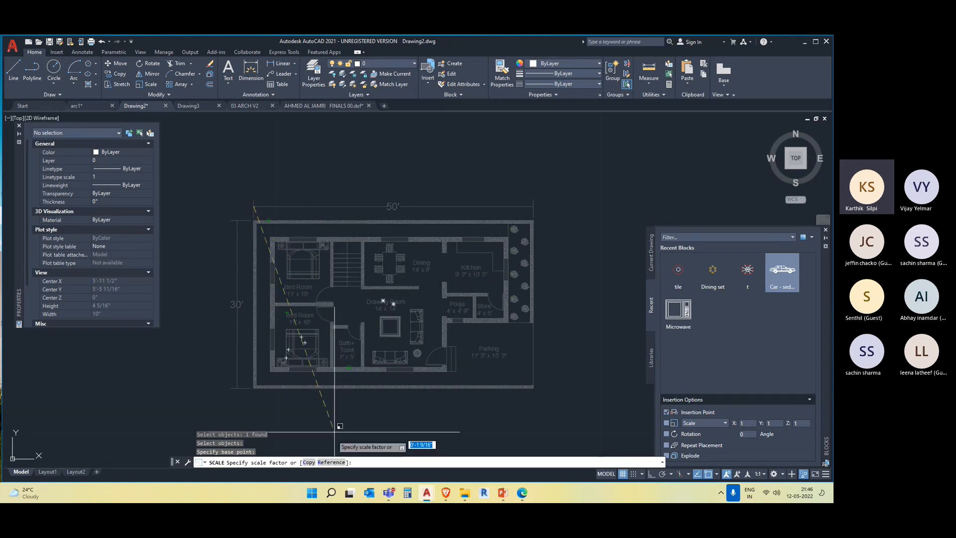
click(325, 463)
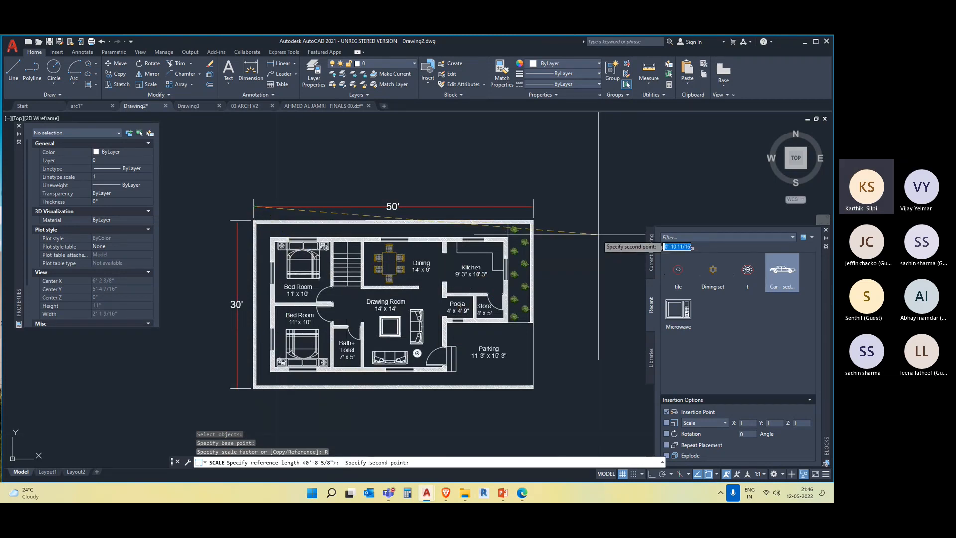
click(531, 206)
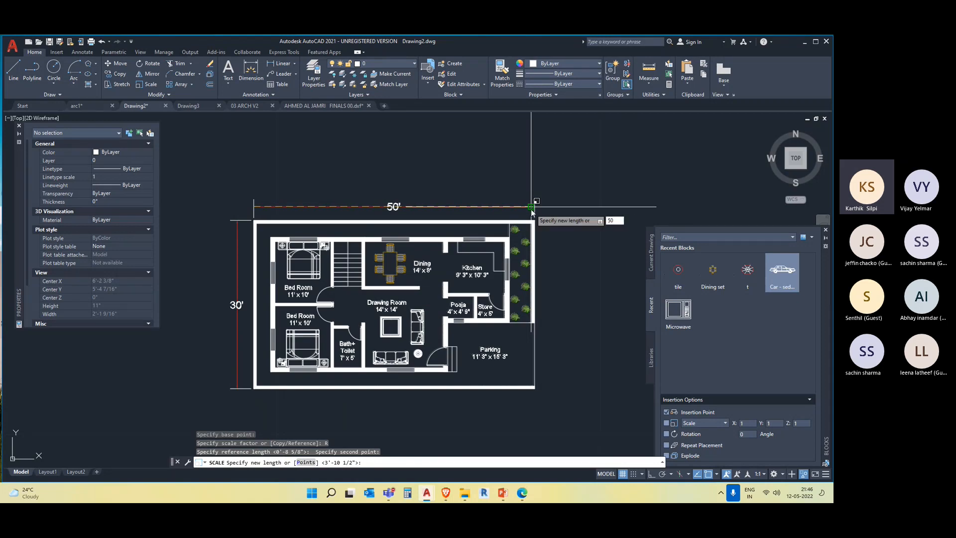
text(50')
key(Return)
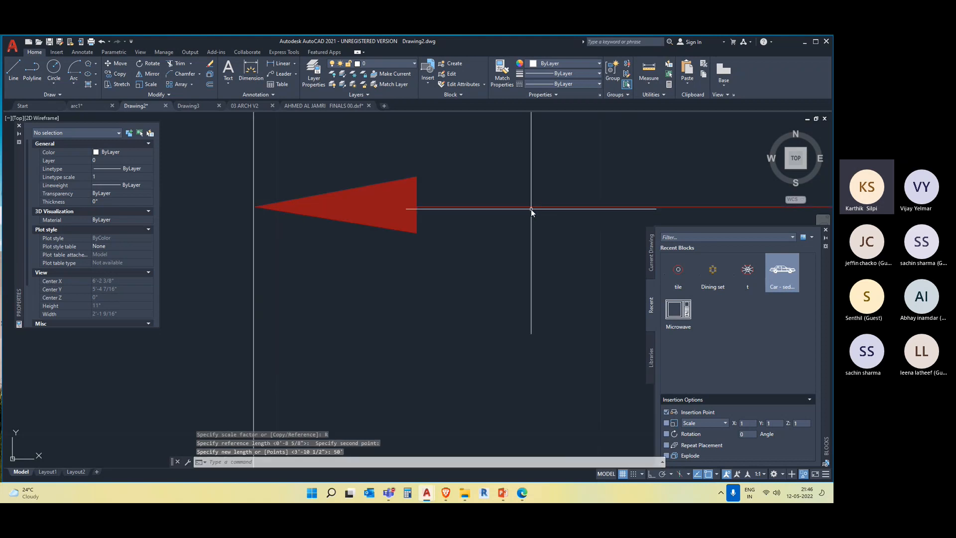
Step: Move the scaled floor plan block up and to the right, clear of the origin axes
scroll(359, 250, down, 10)
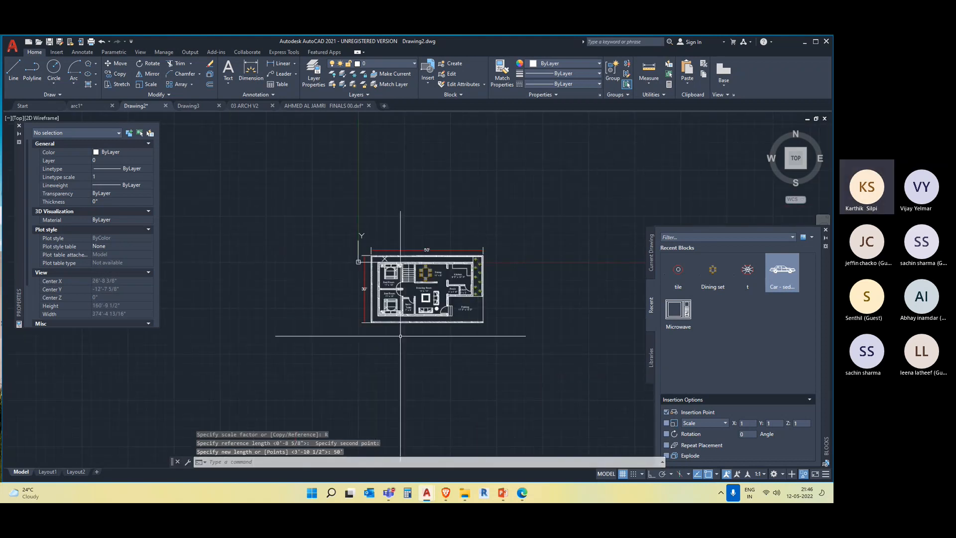
middle_drag(400, 336, 378, 302)
click(487, 335)
click(359, 221)
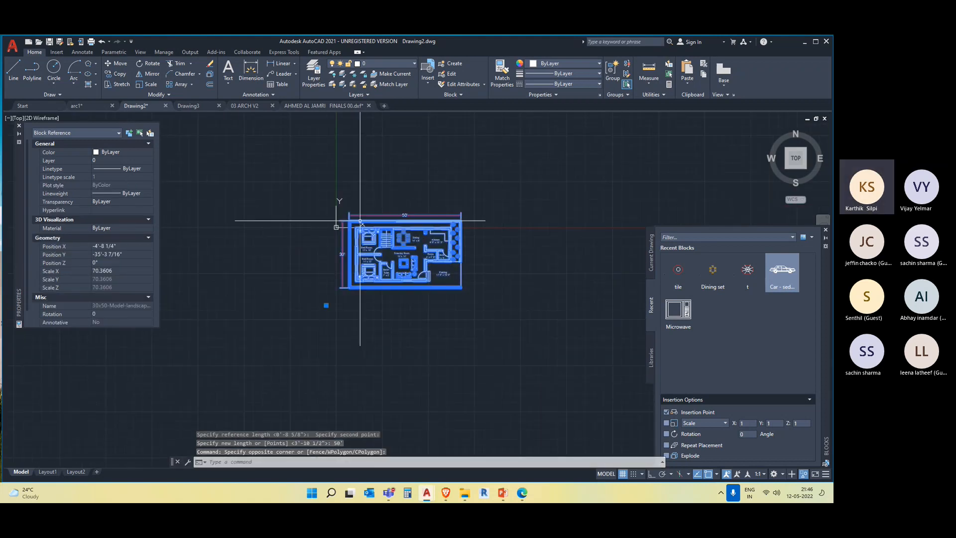
text(m)
key(Return)
click(392, 262)
middle_drag(441, 189, 375, 299)
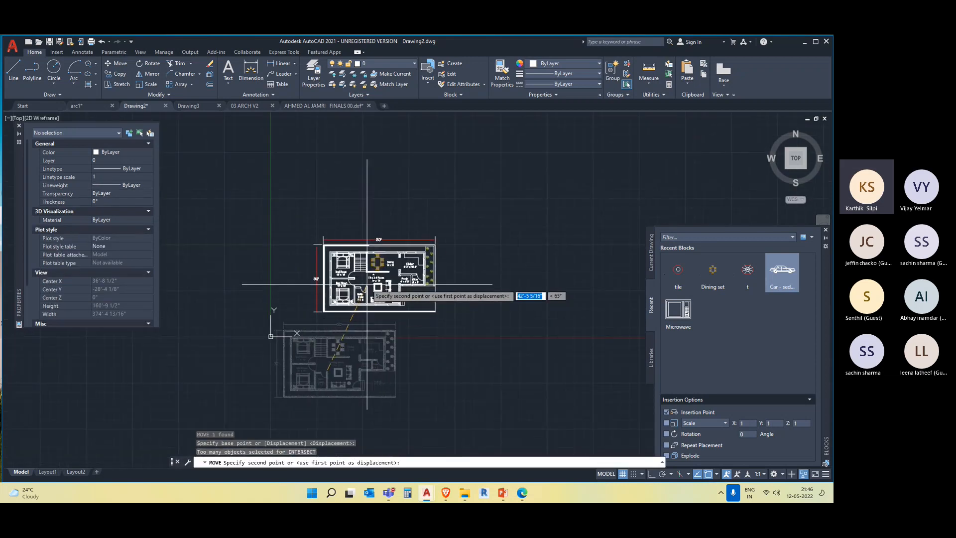
click(367, 285)
key(Escape)
key(Escape)
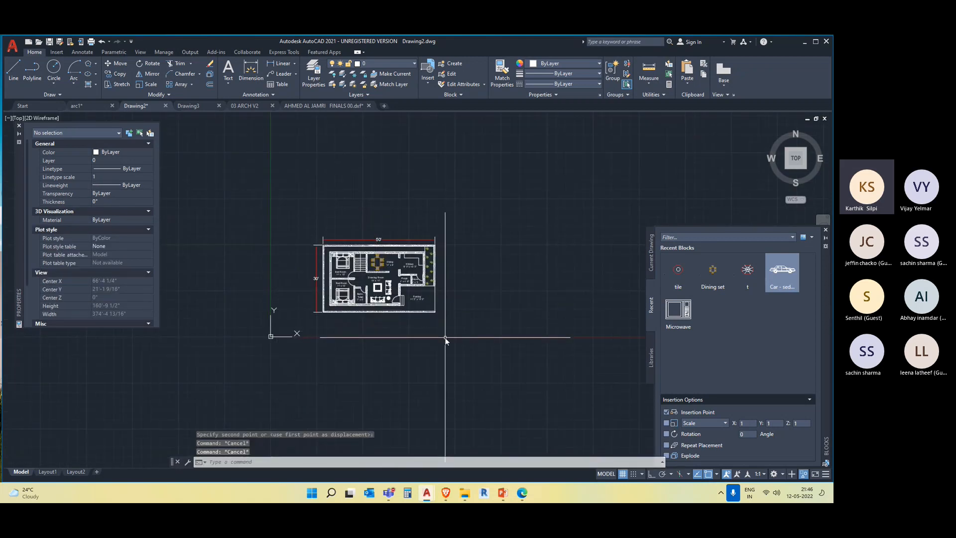
Step: Check the length of the scaled plan's 50' dimension line from its left end with the distance tool
text(Di)
key(Return)
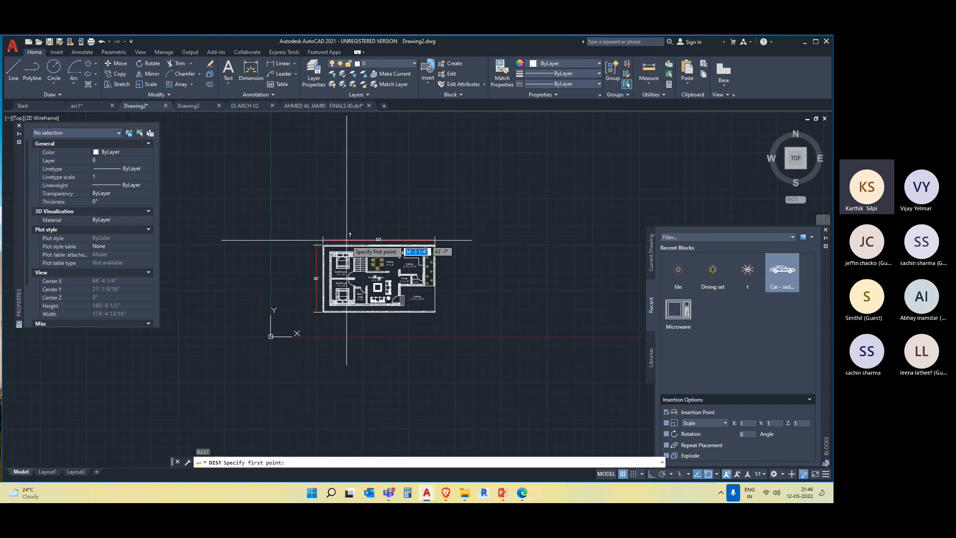
scroll(347, 239, up, 6)
click(249, 237)
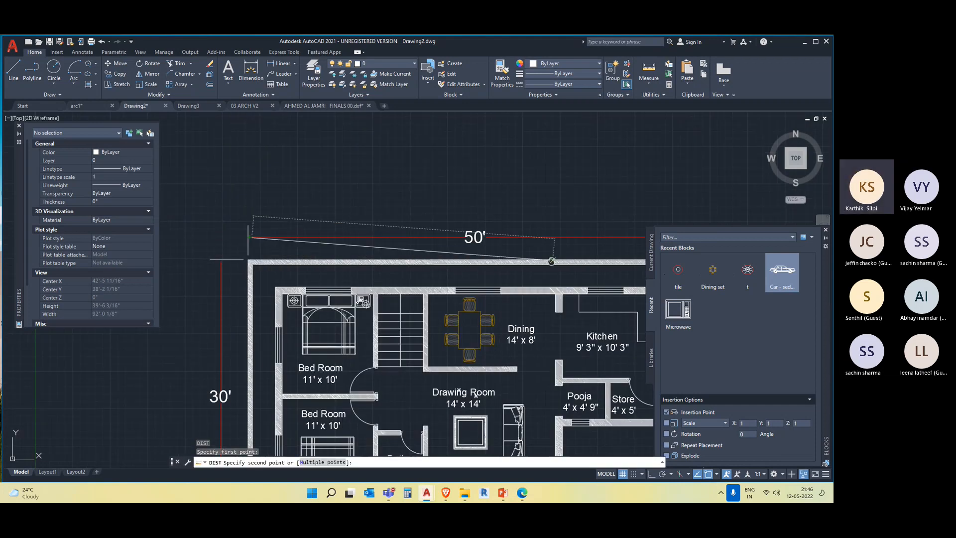
middle_drag(551, 261, 429, 267)
mouse_move(584, 244)
middle_down()
mouse_move(393, 253)
mouse_move(532, 224)
middle_up()
scroll(393, 254, down, 2)
key(Escape)
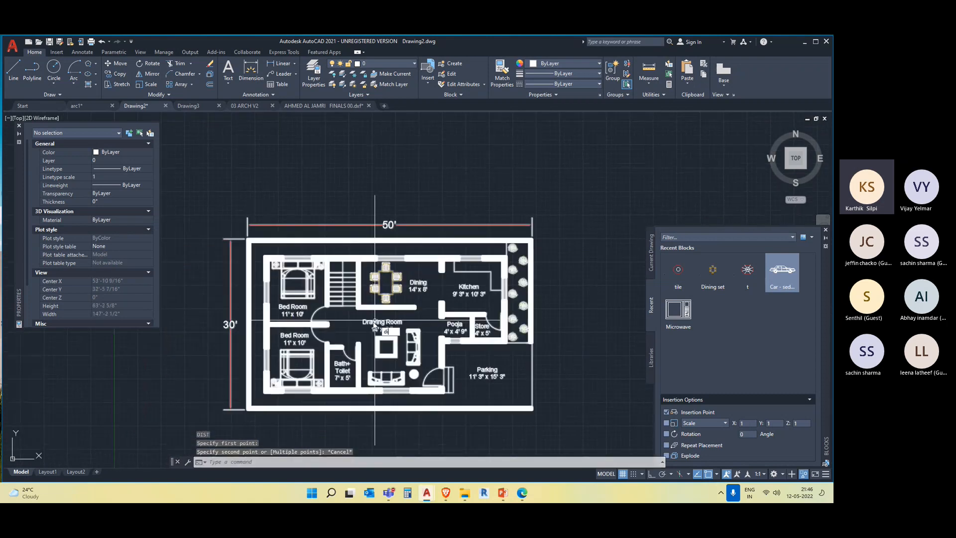
Step: Check the length of the scaled plan's 30' dimension line from its upper end with the distance tool
key(space)
click(231, 239)
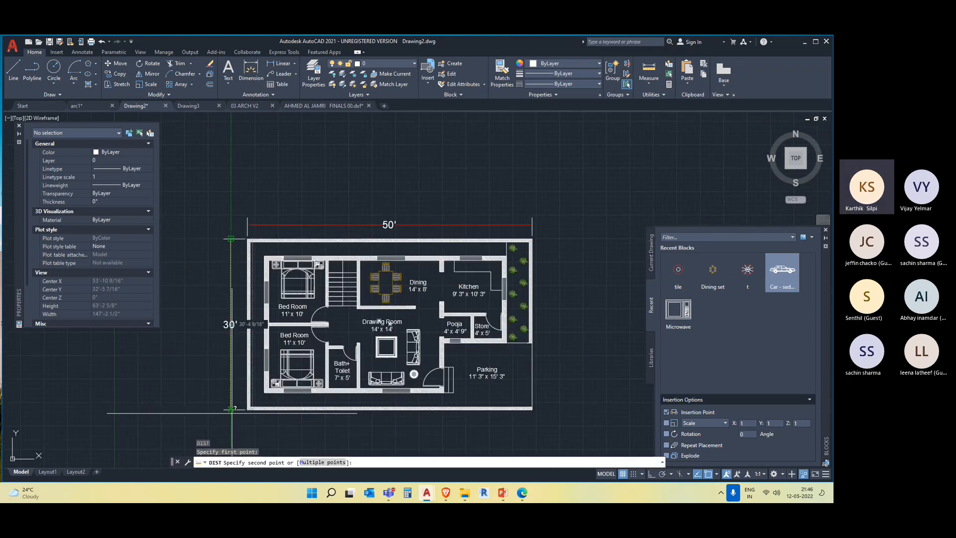
key(Escape)
middle_drag(444, 366, 475, 310)
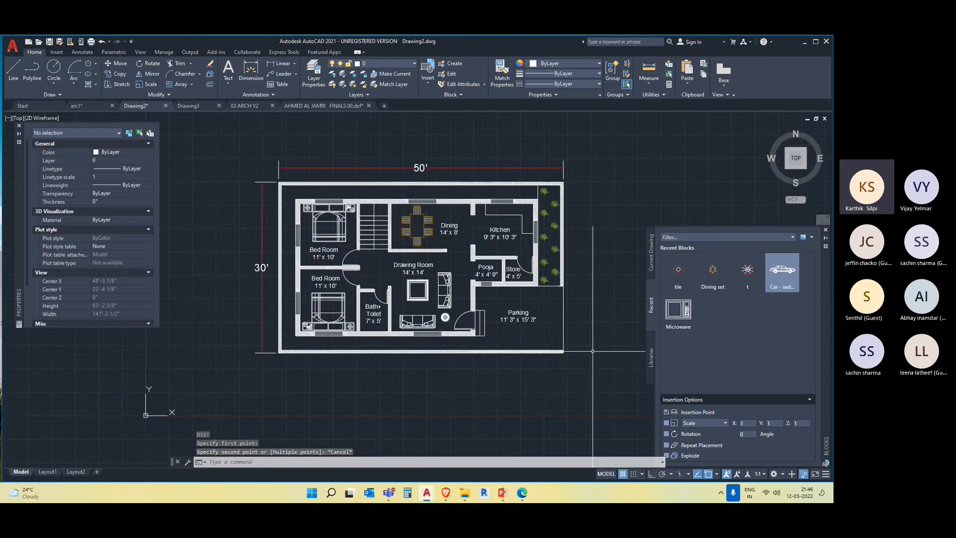
middle_drag(592, 345, 558, 354)
key(Escape)
click(323, 367)
click(313, 356)
key(Escape)
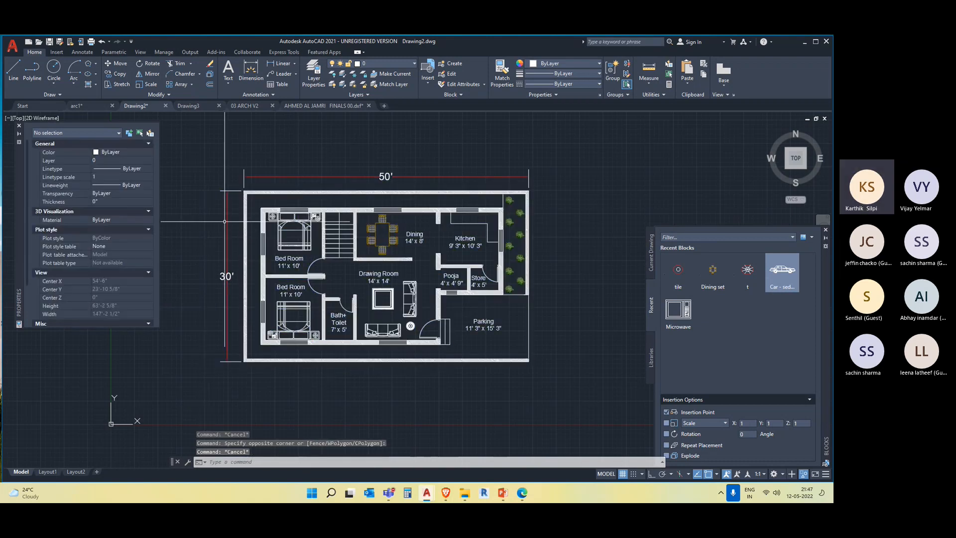
scroll(224, 222, up, 2)
scroll(226, 234, up, 2)
scroll(251, 269, down, 4)
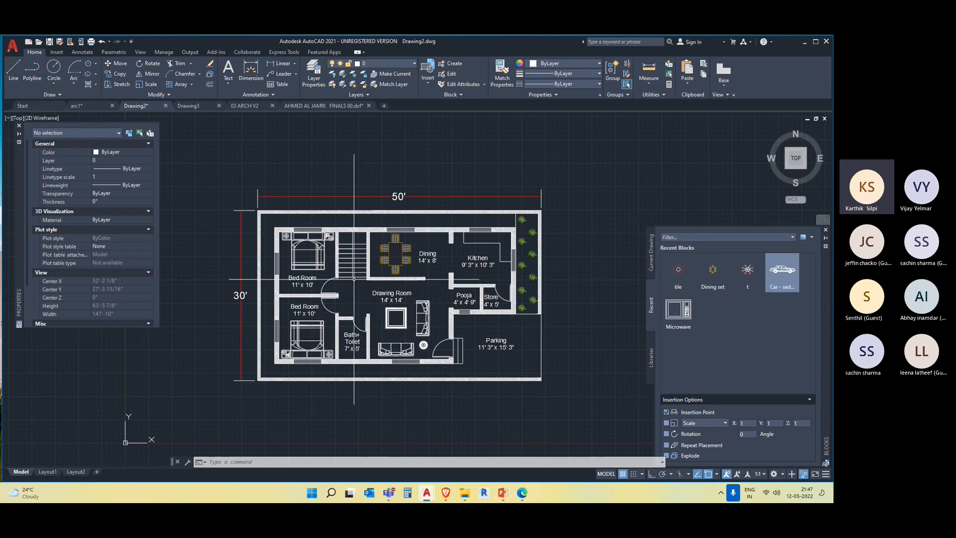
Step: Draw a line along the upper wall's outer face from the kitchen's outer corner to the upper bedroom's outer corner
click(15, 72)
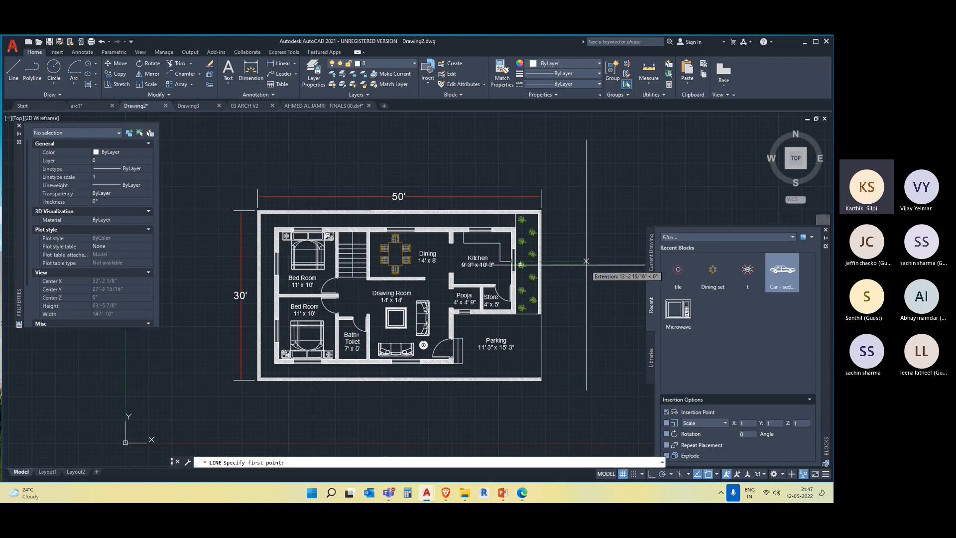
middle_drag(512, 268, 460, 258)
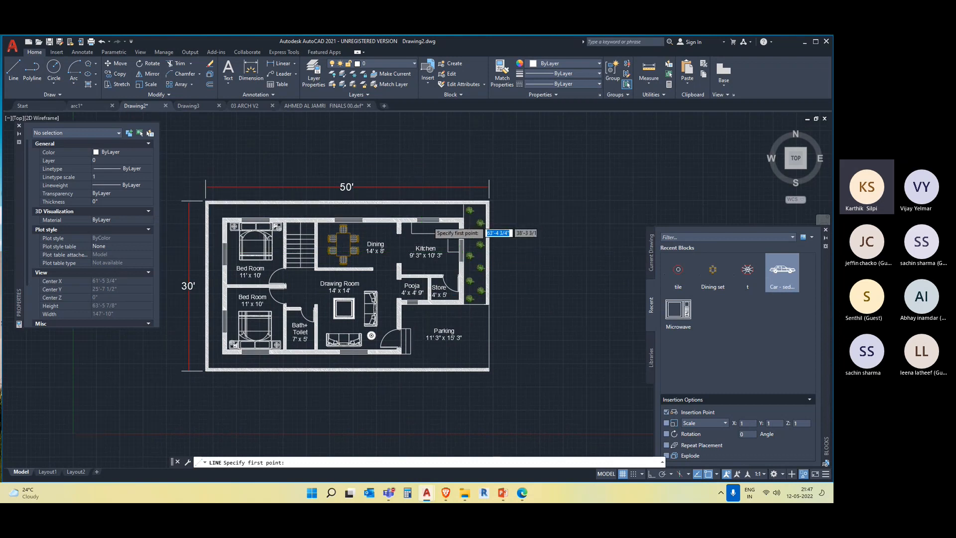
scroll(429, 222, up, 6)
scroll(422, 310, down, 4)
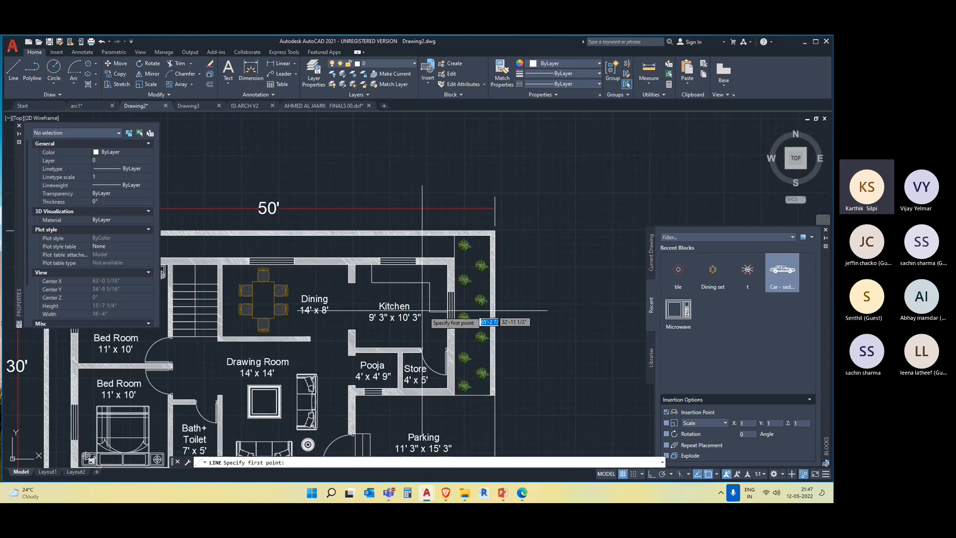
middle_drag(352, 321, 527, 243)
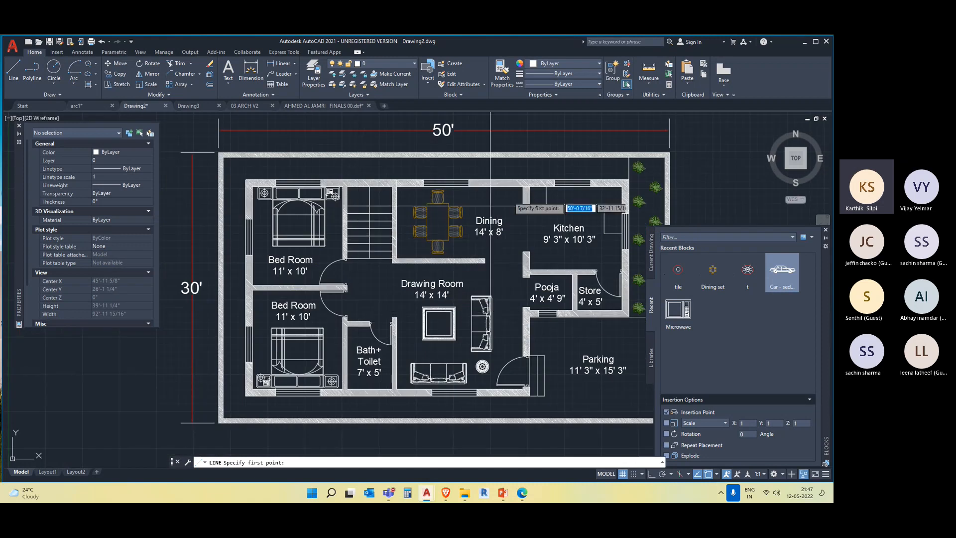
scroll(637, 176, up, 4)
click(611, 183)
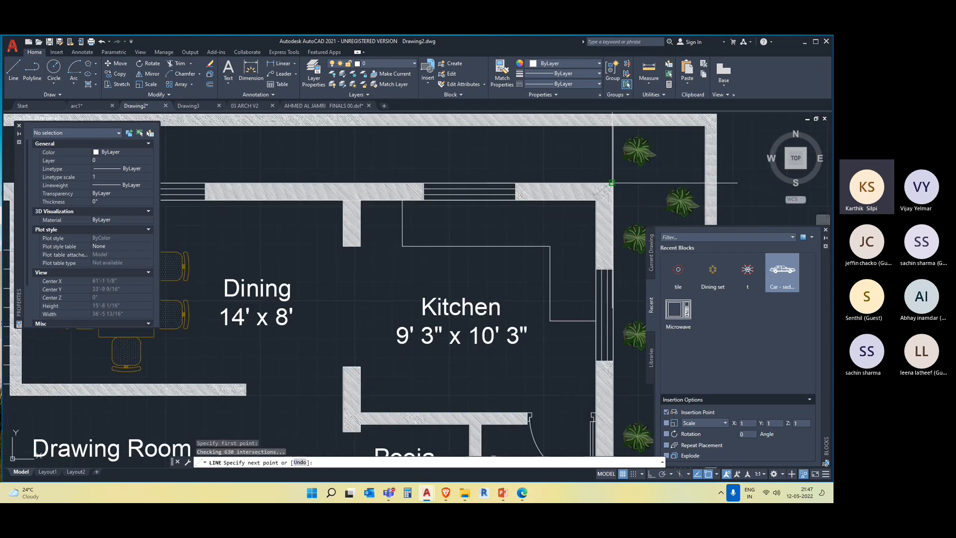
middle_drag(517, 268, 830, 260)
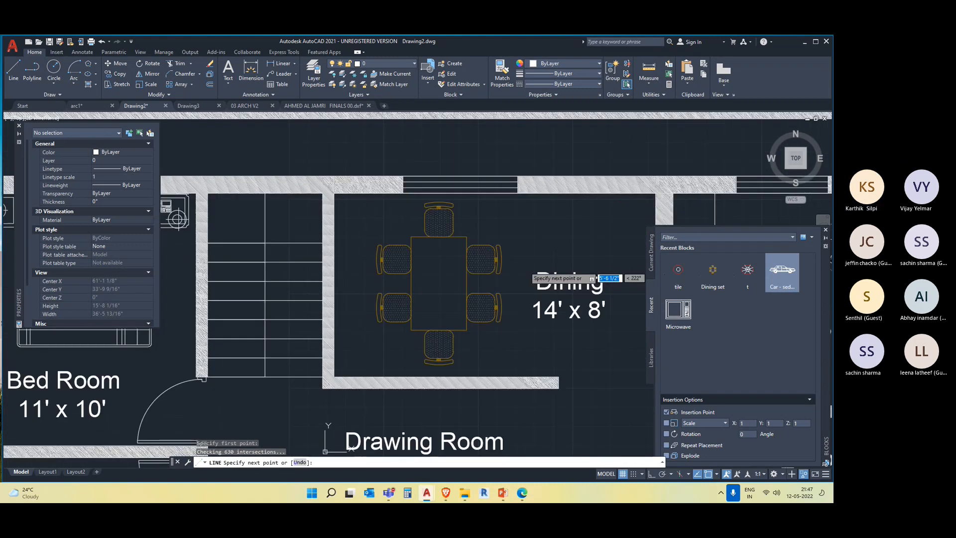
scroll(527, 269, down, 8)
scroll(199, 188, up, 8)
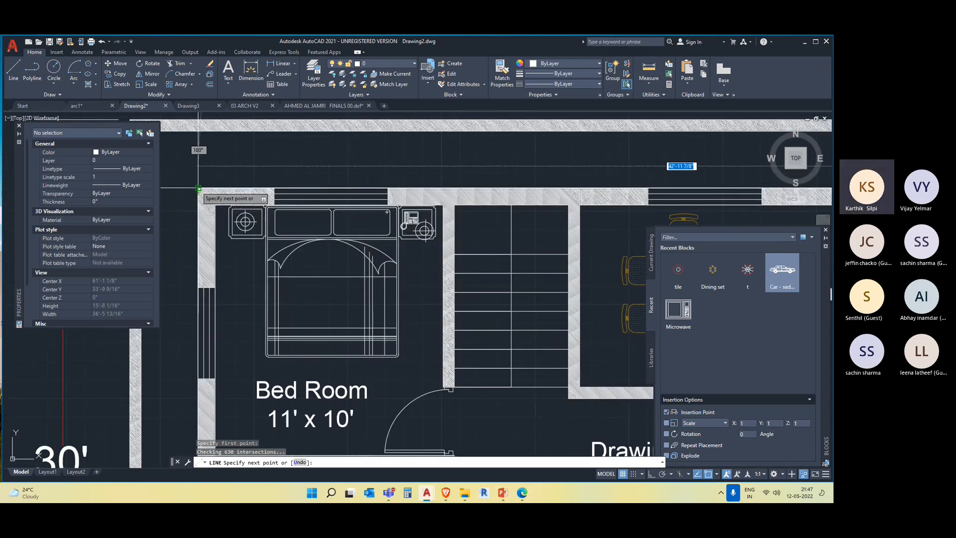
Step: Continue the line down the bedrooms' outer wall face and along the lower outer face to the corner beside the entrance door
scroll(198, 188, down, 8)
scroll(209, 256, up, 7)
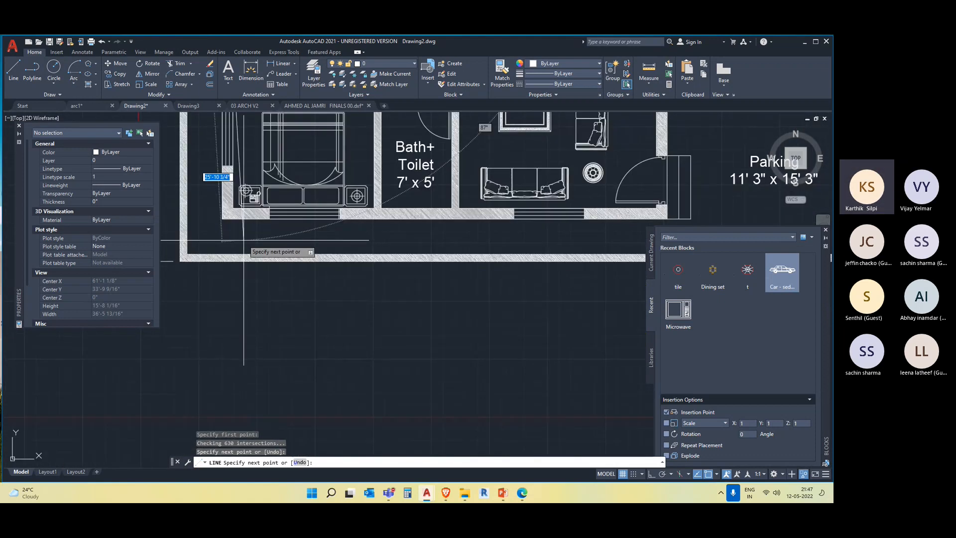
click(220, 218)
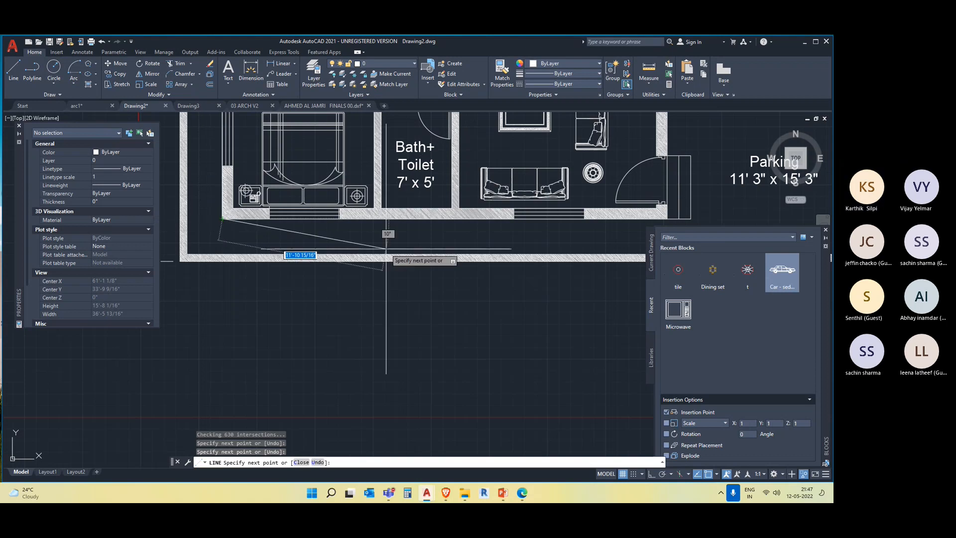
scroll(438, 256, down, 8)
scroll(455, 251, up, 8)
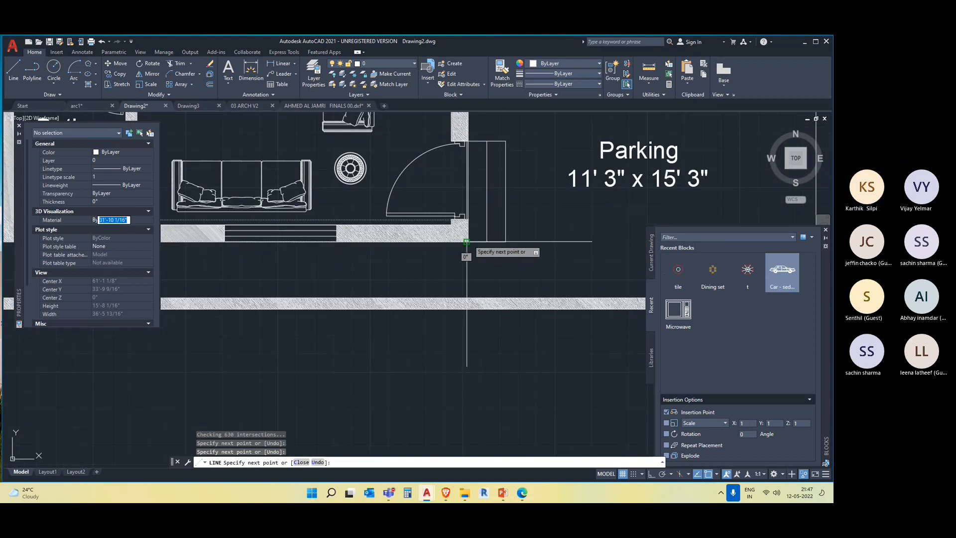
Step: Trace the line around the wall end at the entrance door, up, across and down to its inner corner
scroll(467, 242, down, 6)
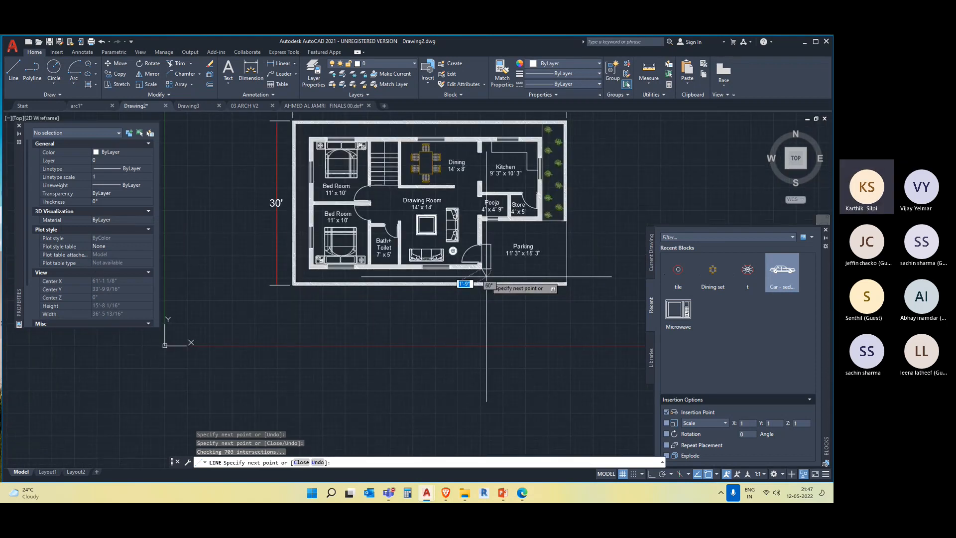
scroll(487, 284, up, 6)
click(477, 206)
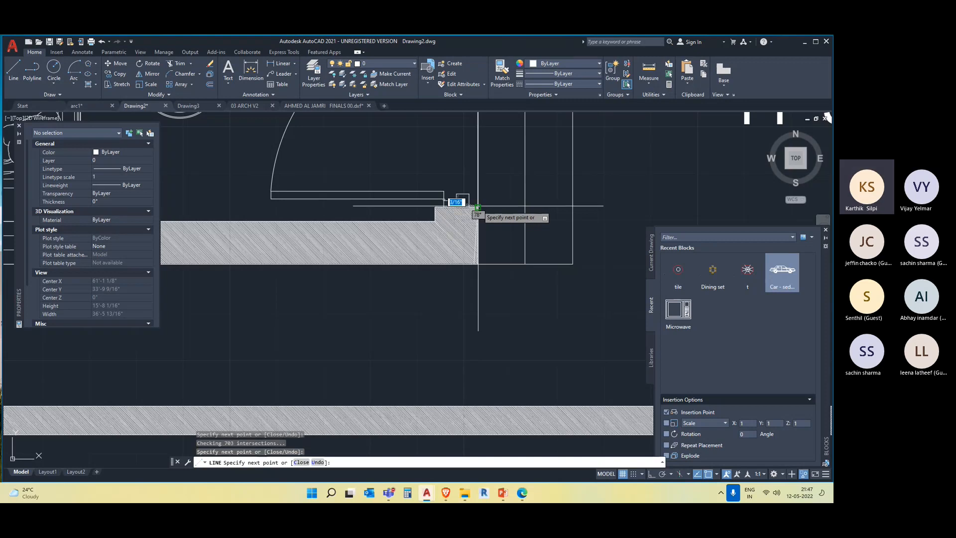
click(435, 206)
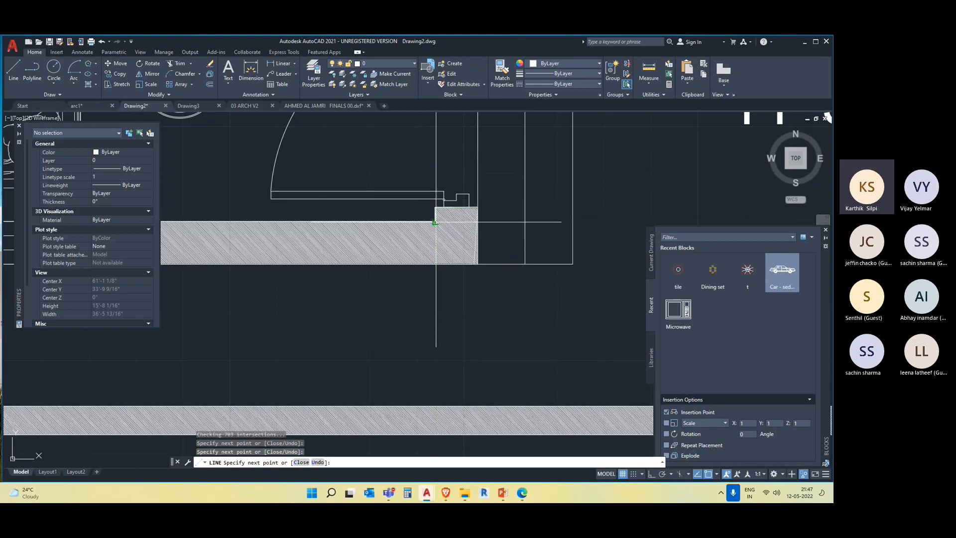
click(435, 222)
Step: Continue the line along the lower wall's inner face to the lower bedroom's inner corner
scroll(436, 222, down, 5)
scroll(412, 237, up, 1)
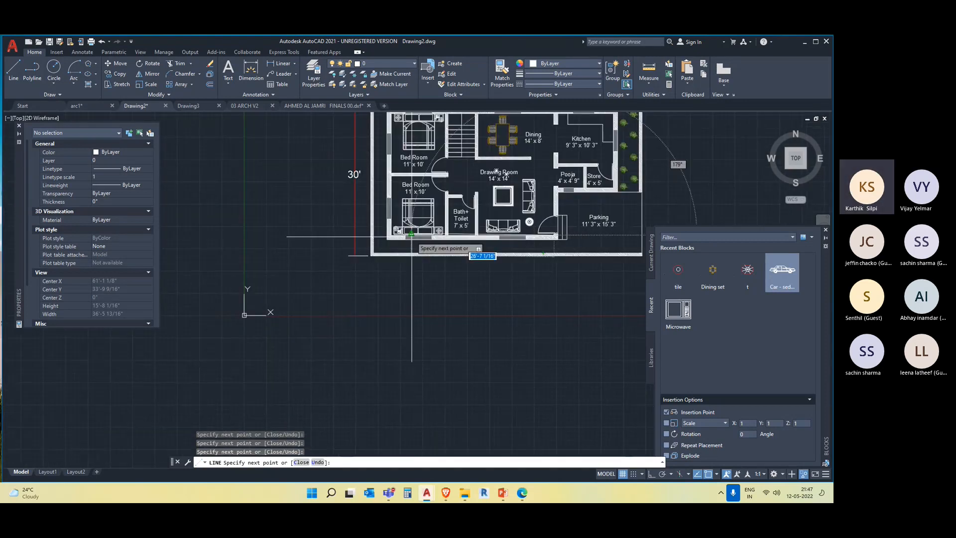
scroll(412, 237, up, 4)
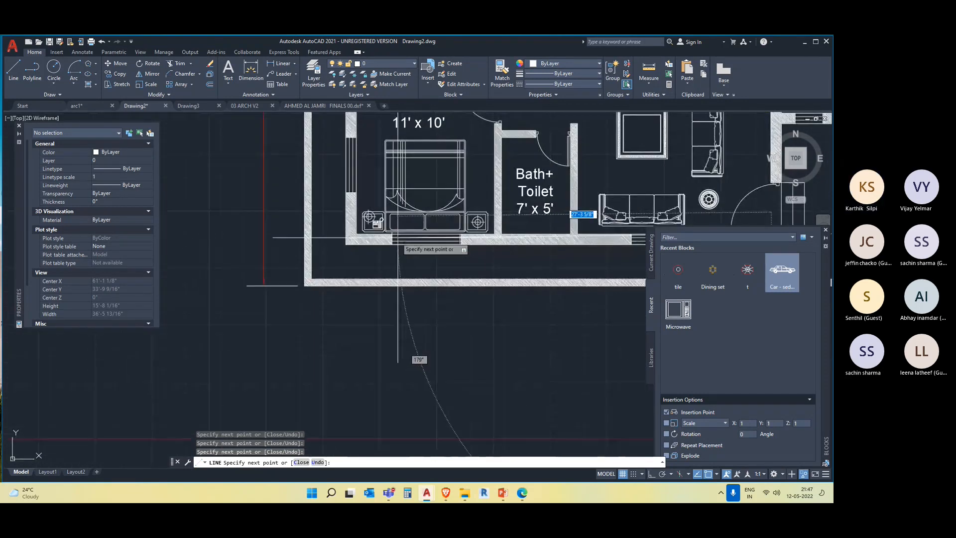
scroll(398, 240, down, 5)
scroll(394, 169, up, 5)
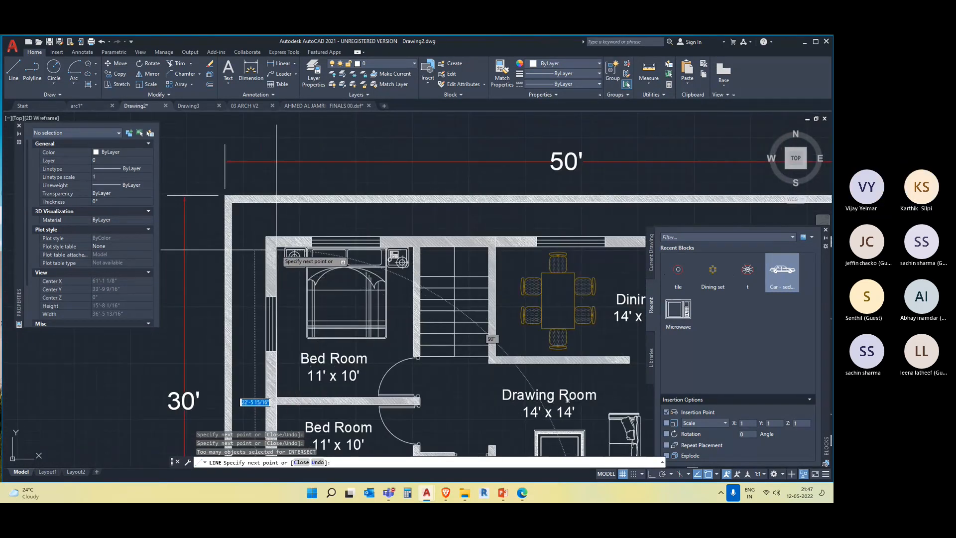
scroll(451, 268, down, 5)
scroll(452, 264, up, 2)
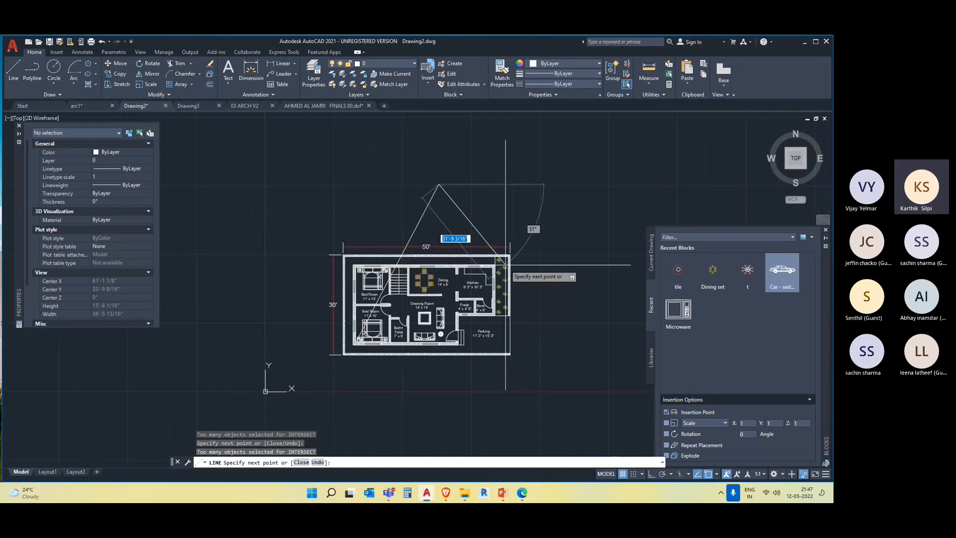
scroll(547, 251, up, 2)
scroll(582, 248, down, 5)
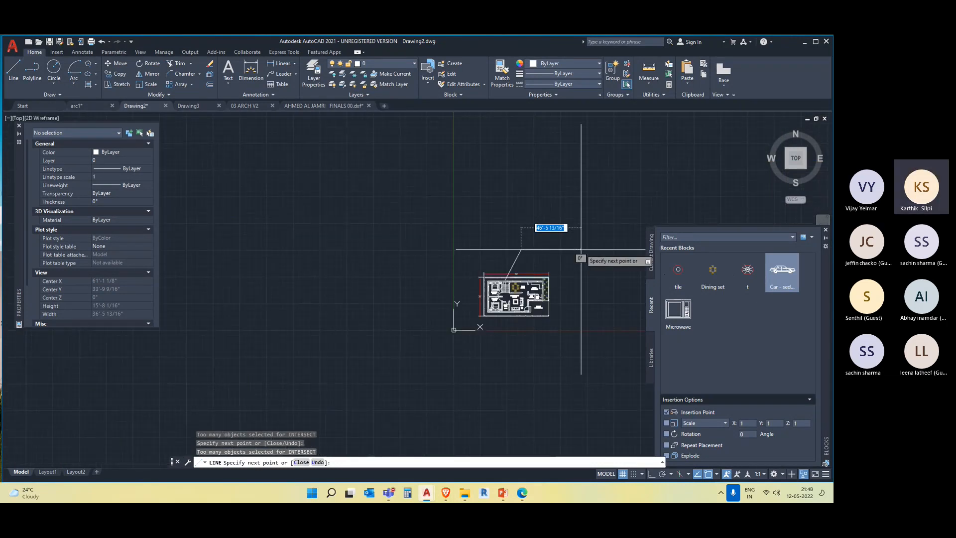
Step: Continue the line up the bedrooms' inner wall face and along the upper inner face to the dining-kitchen partition, ending the line there
scroll(275, 266, up, 5)
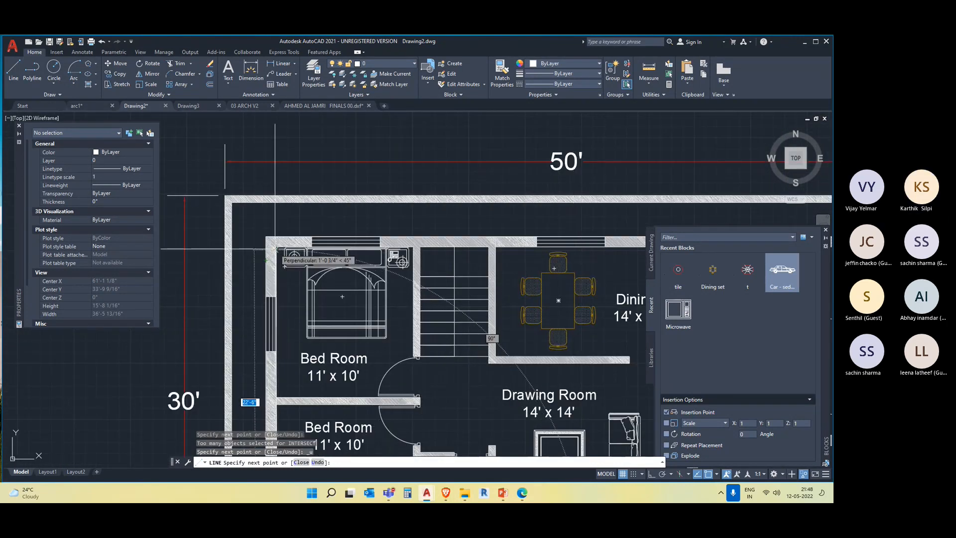
scroll(384, 282, down, 5)
scroll(383, 285, up, 6)
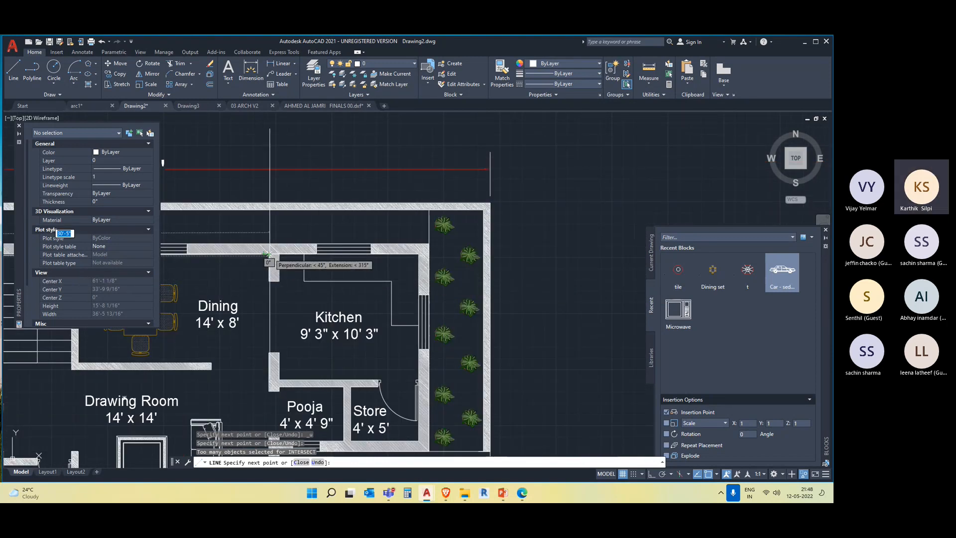
click(267, 254)
key(Escape)
scroll(392, 302, down, 6)
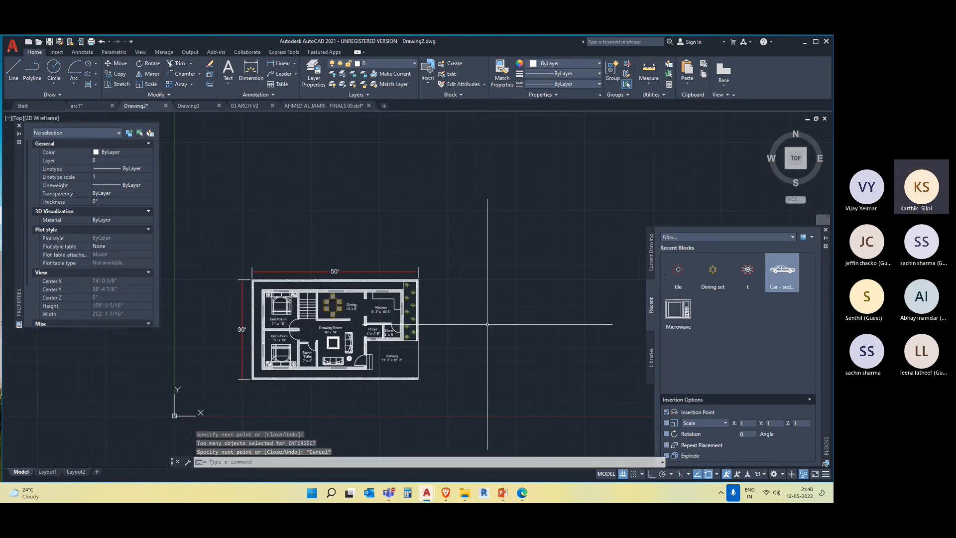
Step: Hide the imported floor plan to view the traced wall lines alone, and end object isolation to show all hidden objects
middle_drag(446, 339, 476, 284)
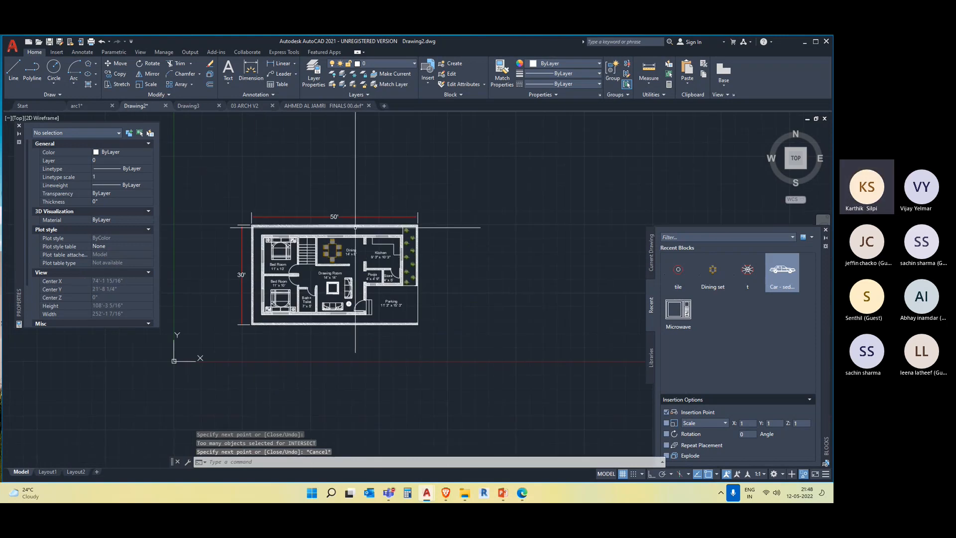
click(438, 324)
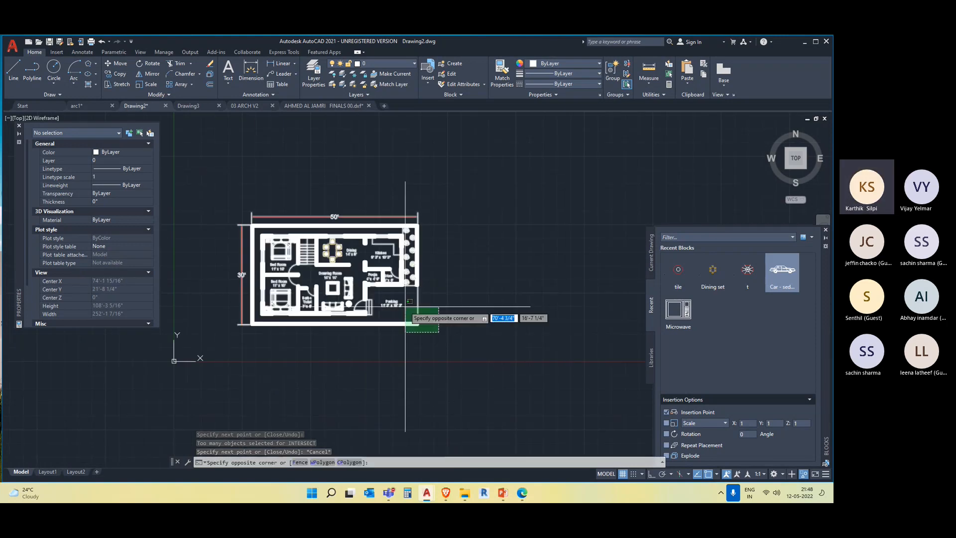
click(406, 315)
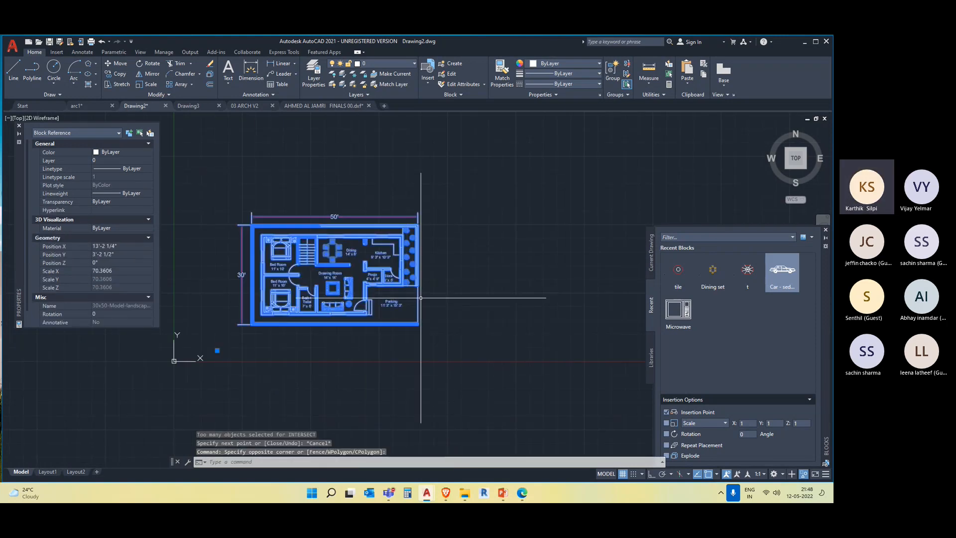
click(806, 474)
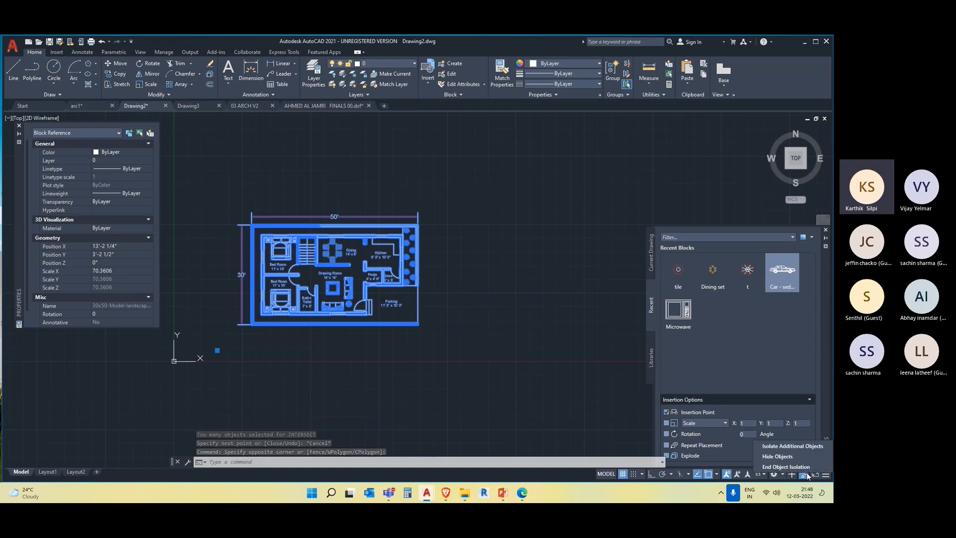
click(785, 457)
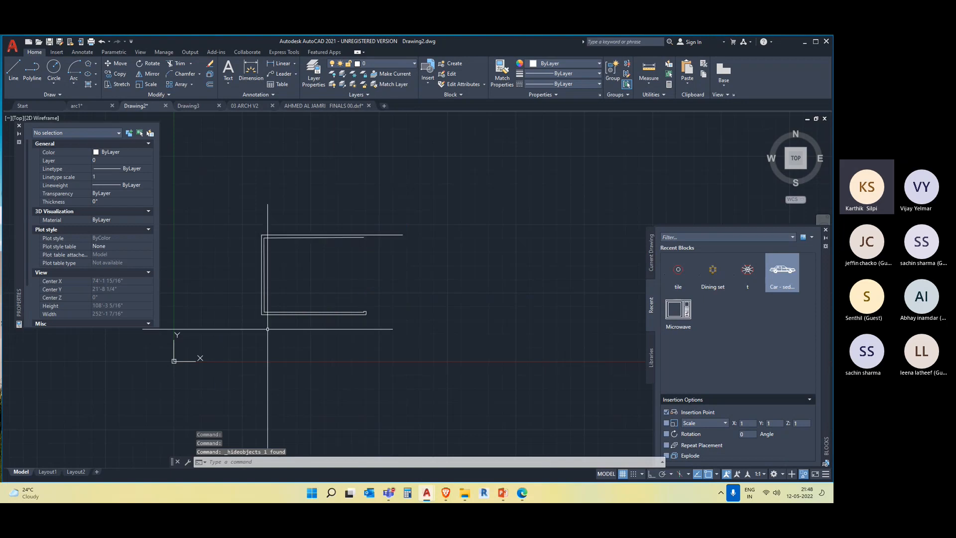
scroll(348, 335, up, 2)
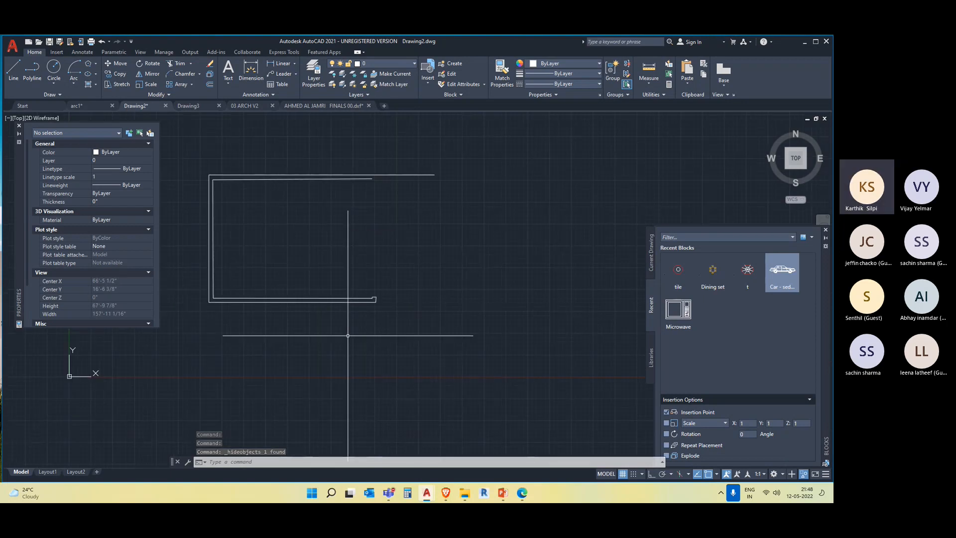
scroll(348, 335, down, 2)
click(803, 474)
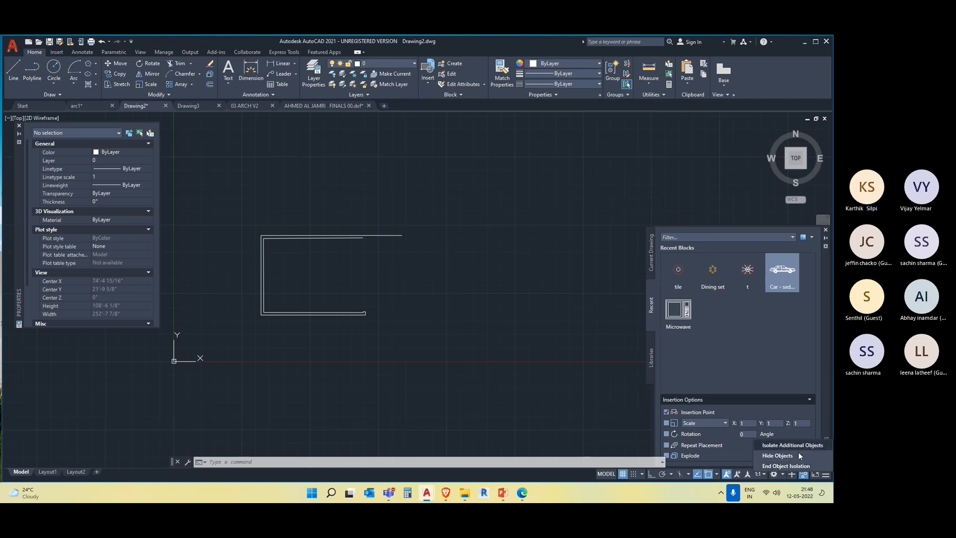
click(796, 465)
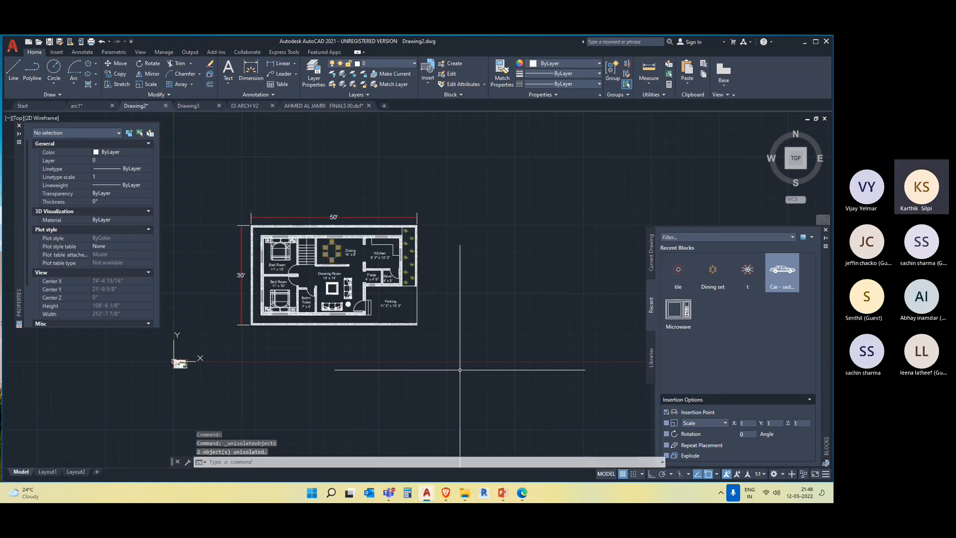
Step: Copy the scaled floor plan together with its traced wall lines to the empty area right of the original
click(503, 335)
click(363, 299)
scroll(529, 373, down, 3)
middle_drag(529, 373, 266, 330)
text(co)
key(Return)
click(225, 290)
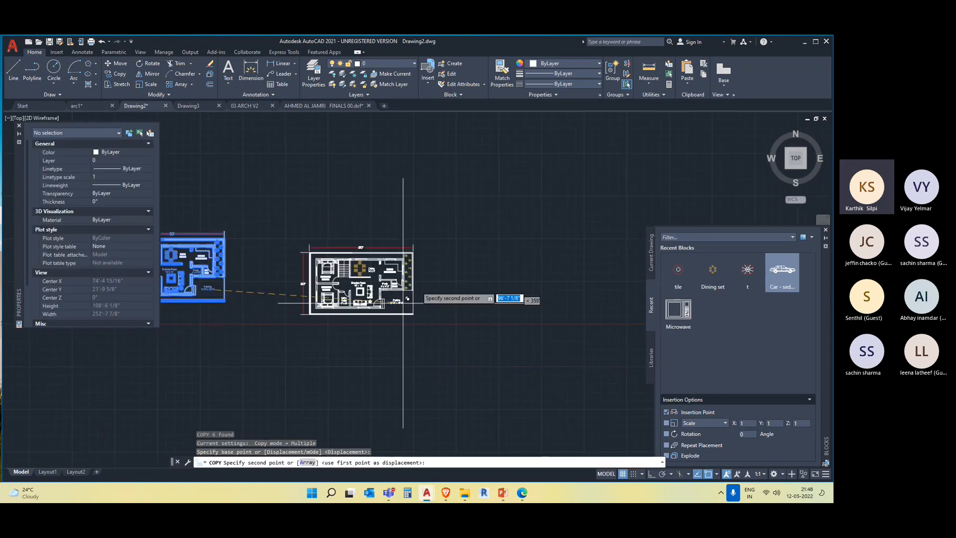
click(428, 294)
key(Escape)
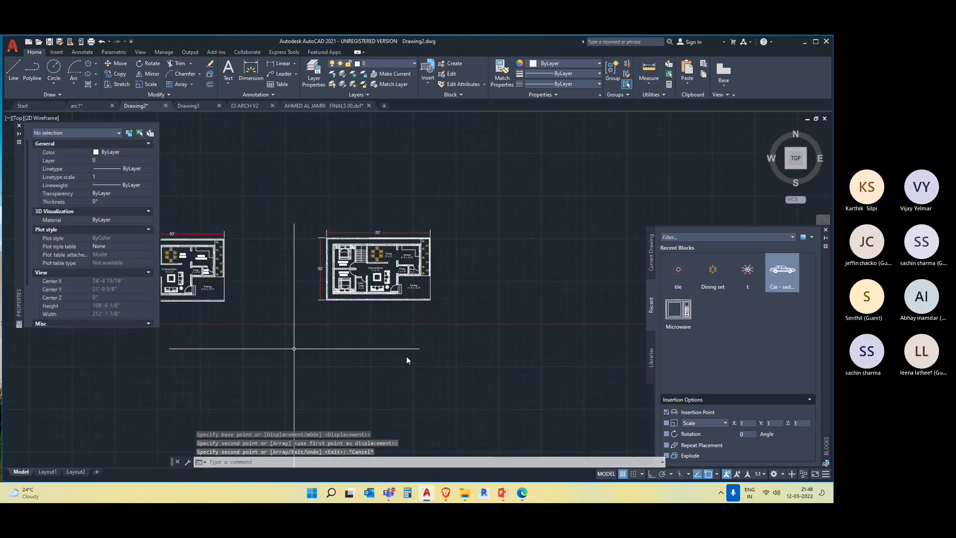
Step: Hide the original imported floor plan so its traced wall lines stand alone beside the copied plan
middle_drag(294, 348, 402, 347)
click(344, 306)
click(317, 292)
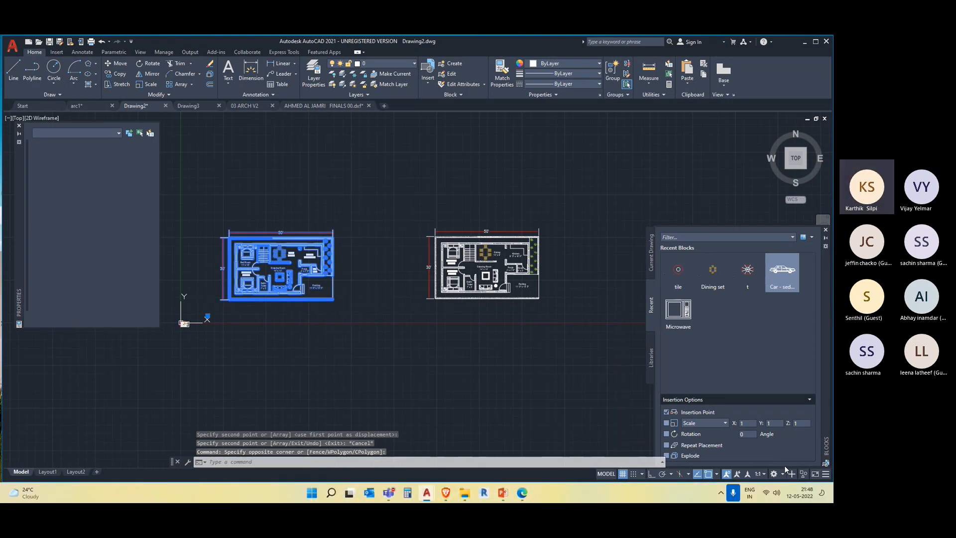
click(804, 467)
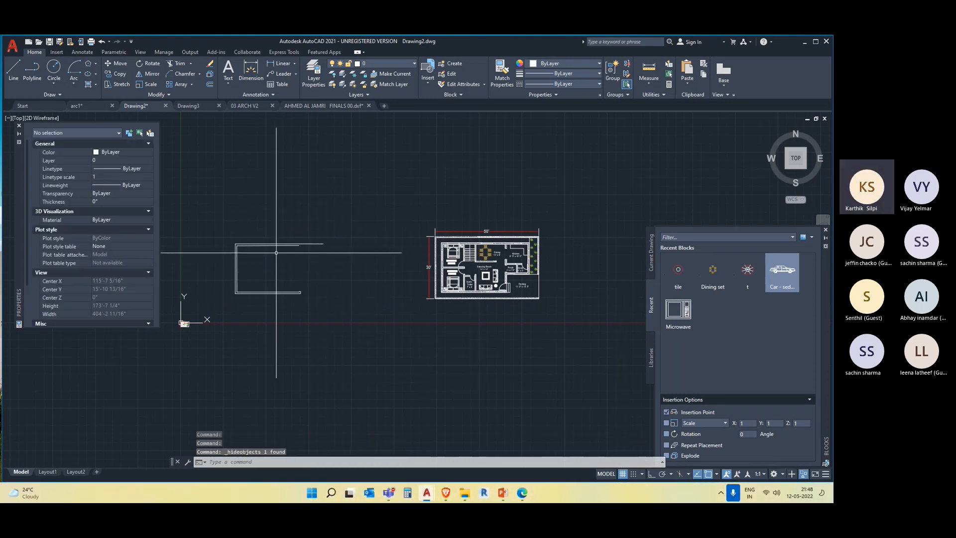
scroll(276, 253, up, 2)
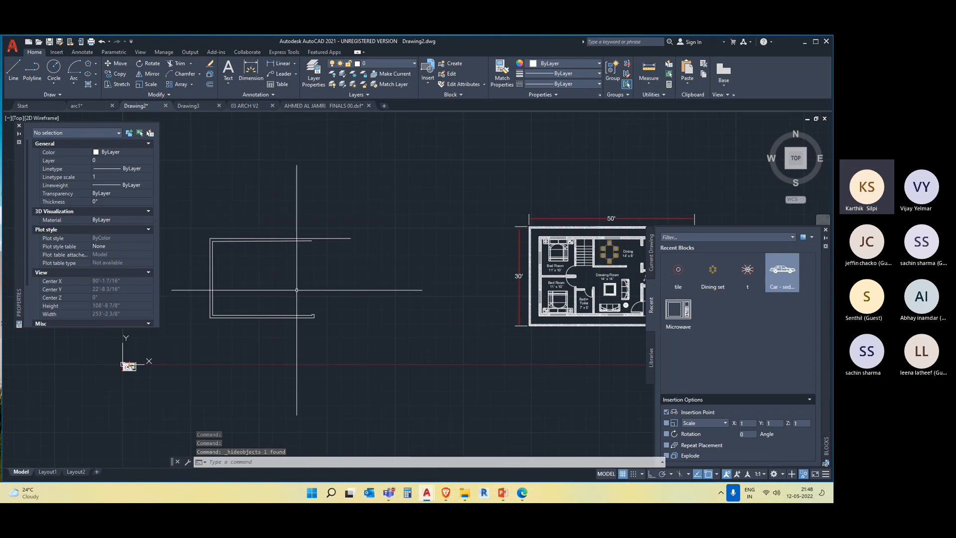
Step: Move the copied floor plan and its traced lines closer to the standalone wall outline
click(580, 345)
click(563, 317)
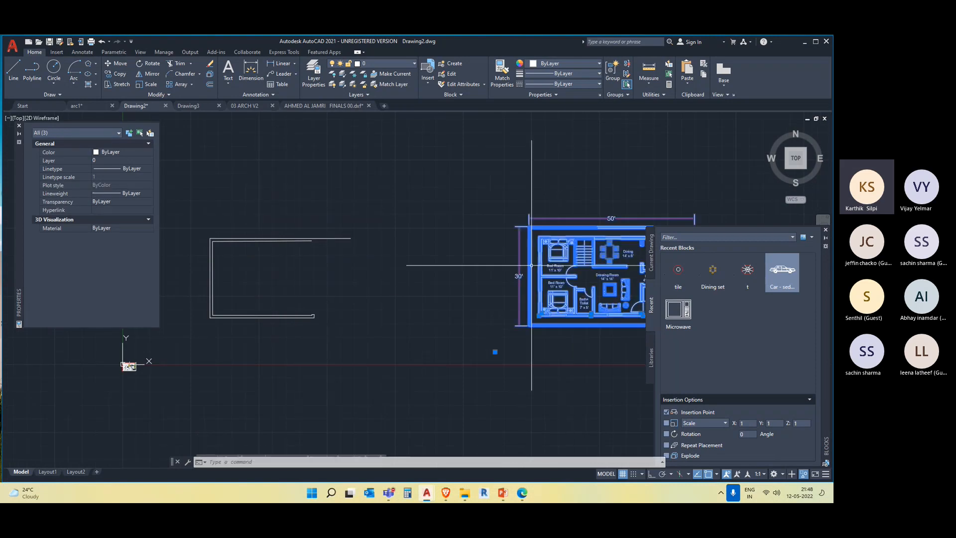
key(Return)
click(563, 266)
click(477, 271)
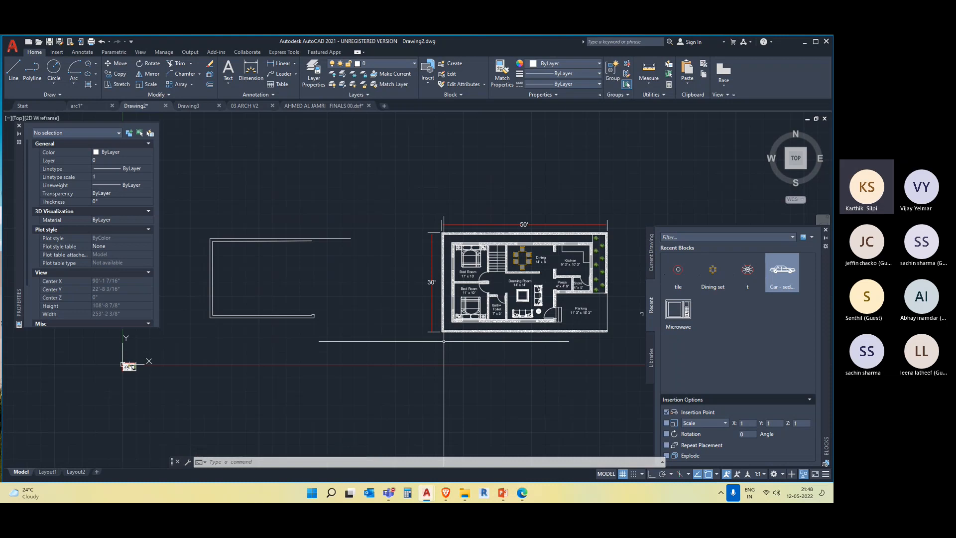
Step: Switch to the Microsoft Teams meeting window and open its additional meeting options
click(781, 367)
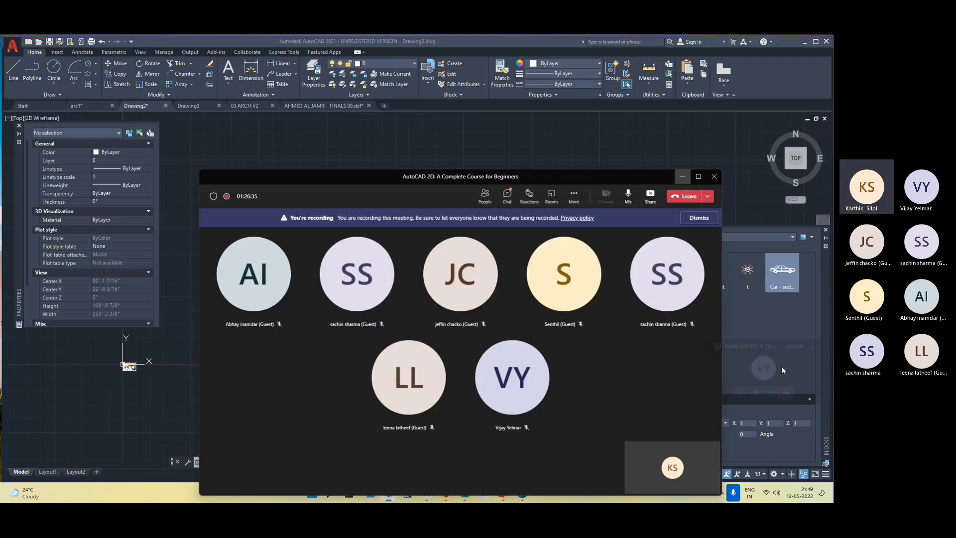
click(592, 170)
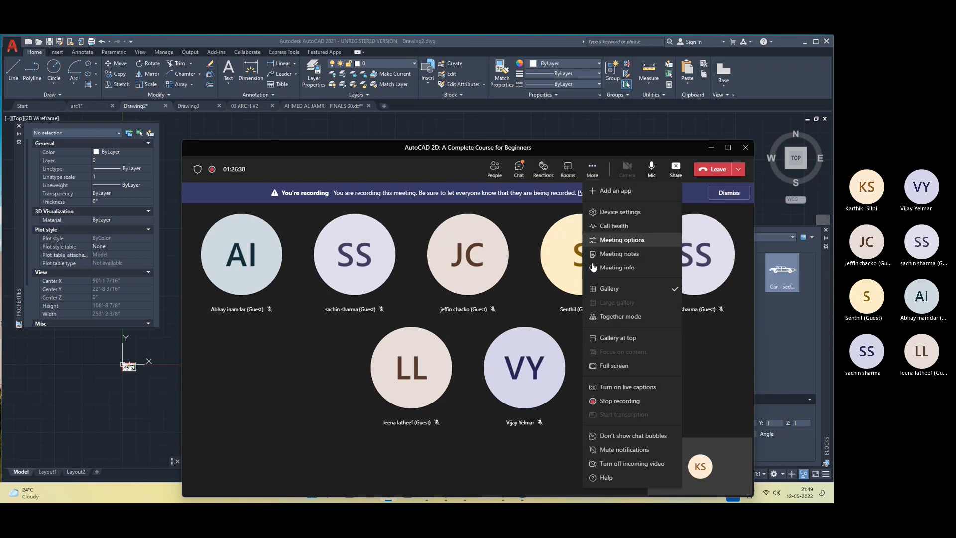